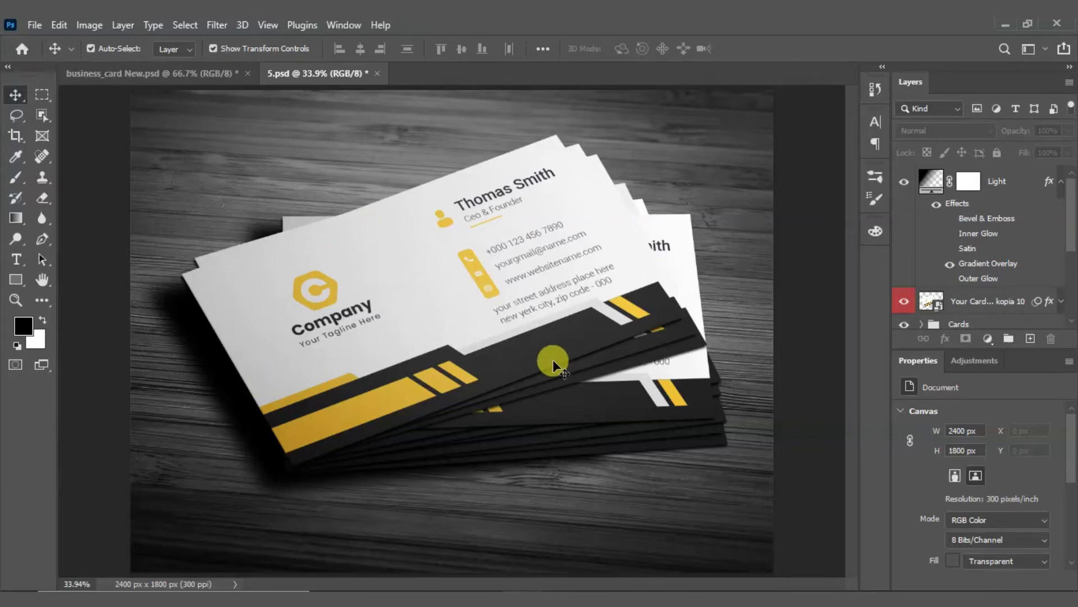
Step: In 5.psd, restore the latest Update Smart Objects history state
left_click(874, 88)
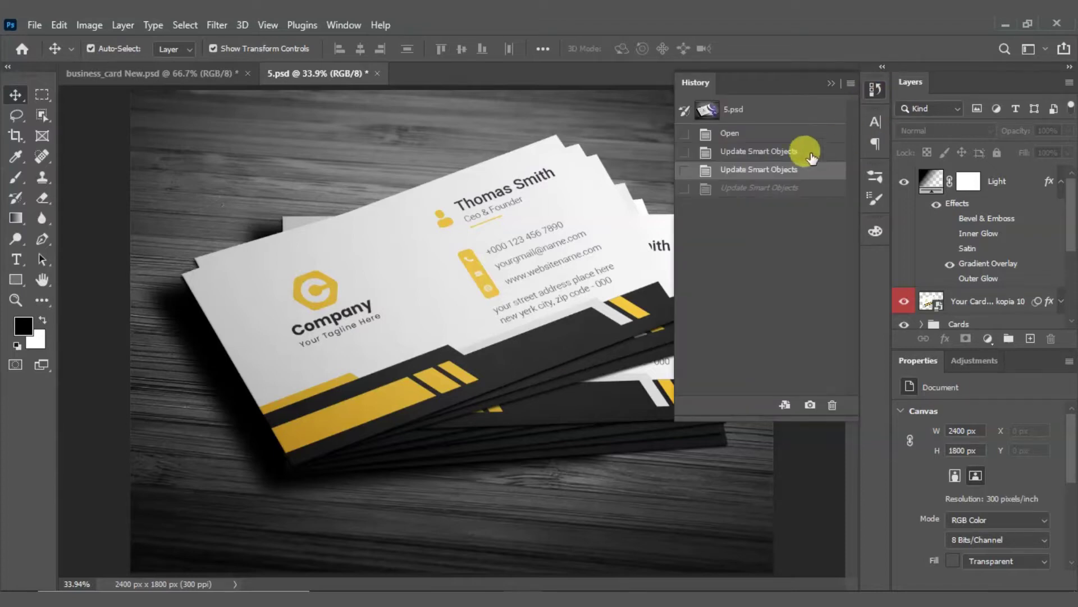
left_click(769, 188)
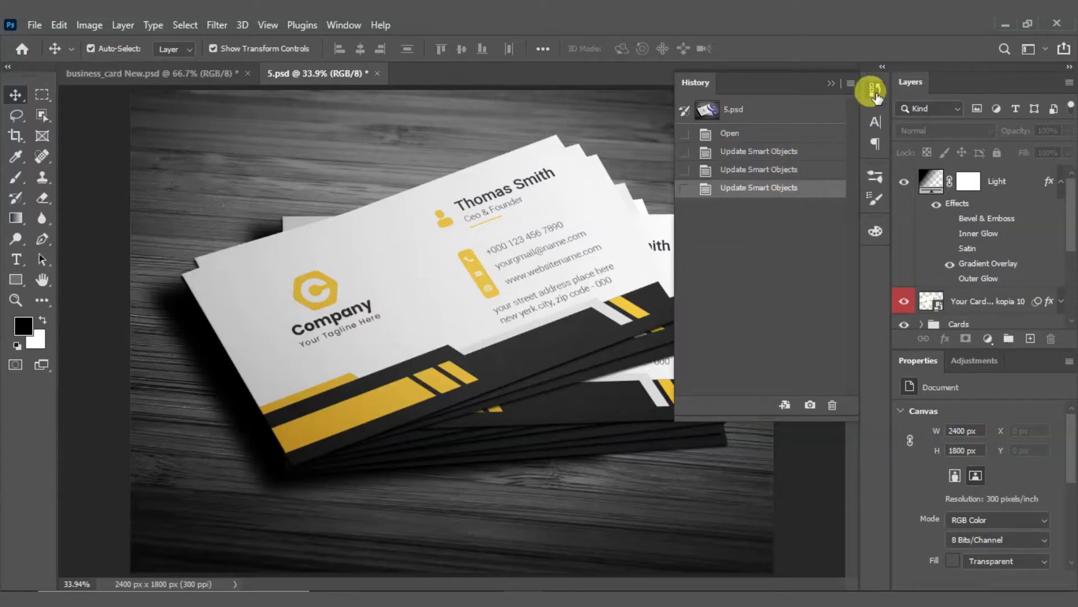
left_click(875, 89)
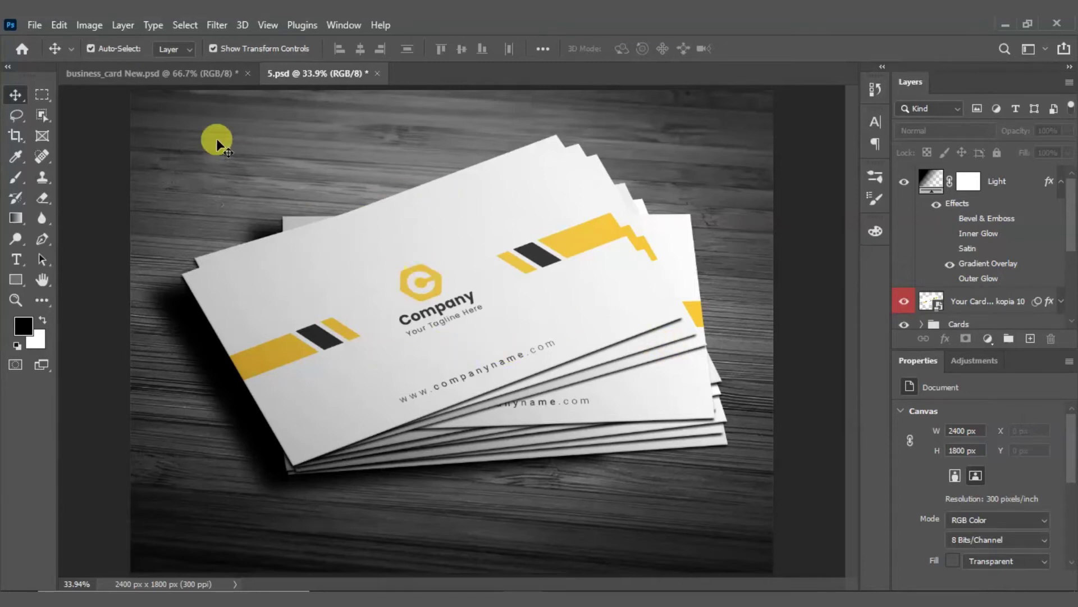
Step: In business_card New.psd, make the front side group visible, then go to the Home screen
left_click(154, 74)
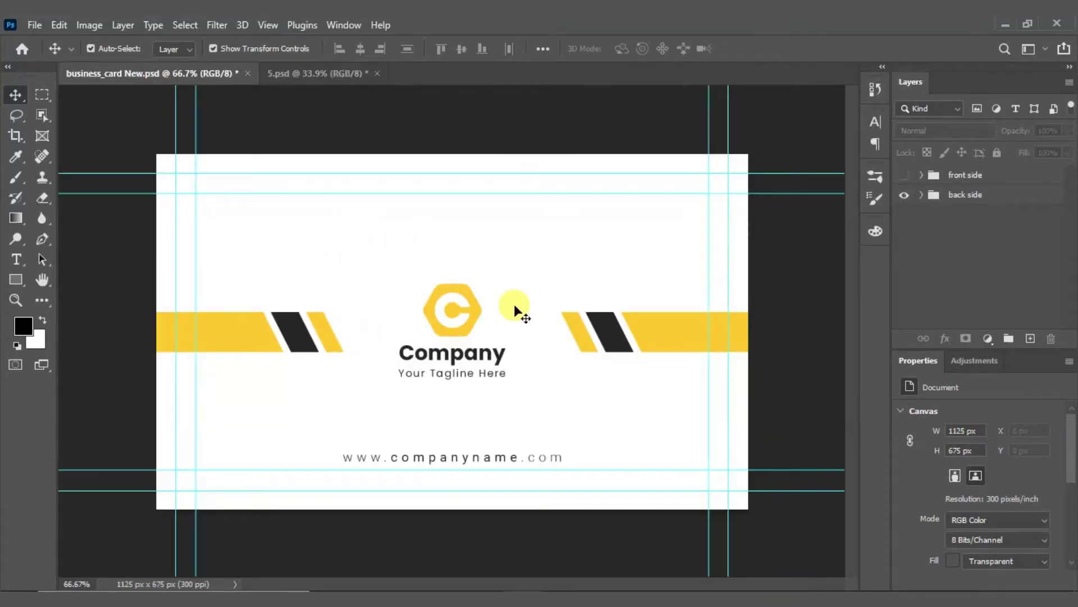
left_click(904, 175)
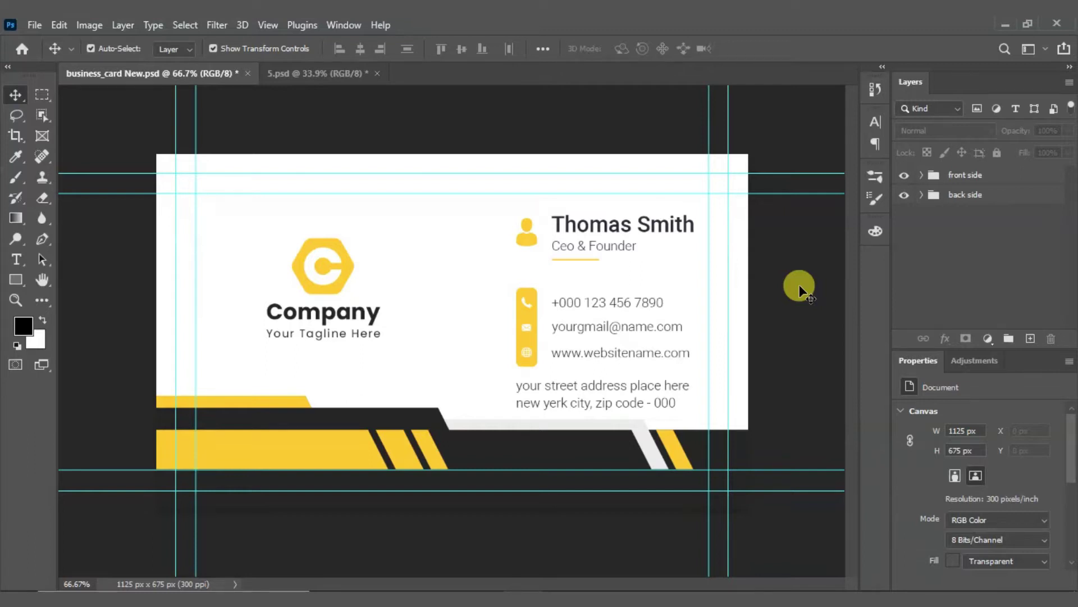
left_click(19, 52)
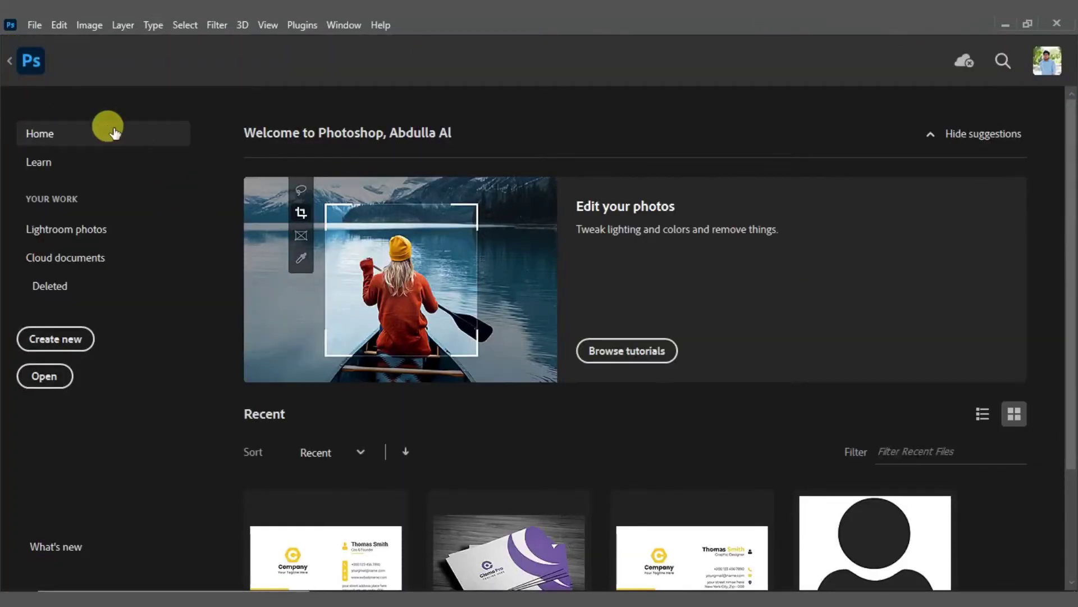
Step: Start a new document measured in inches and name it 'Business Card'
left_click(59, 344)
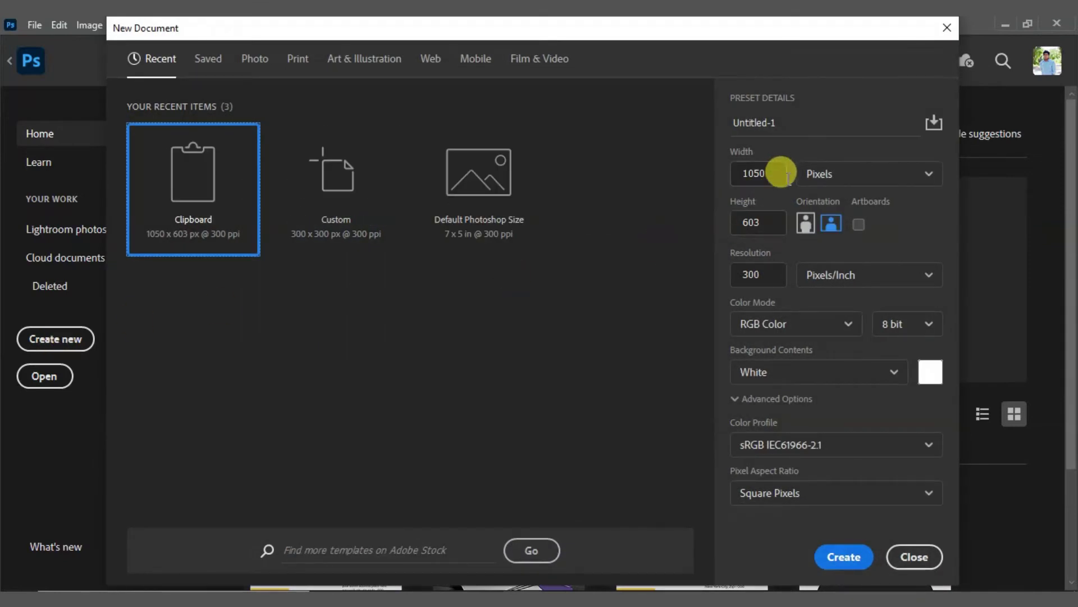
left_click(821, 174)
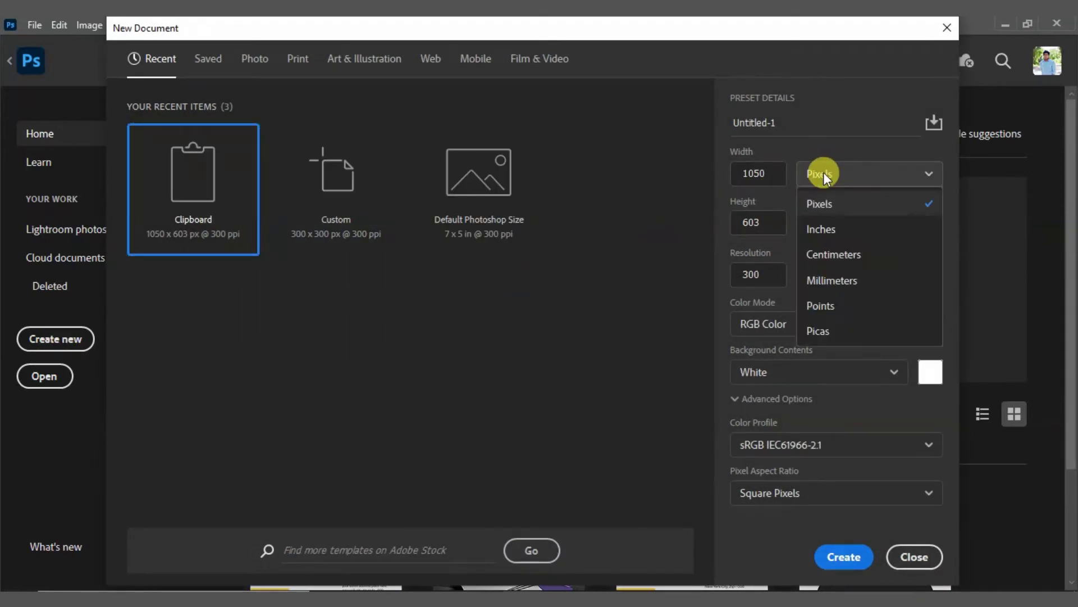
left_click(820, 231)
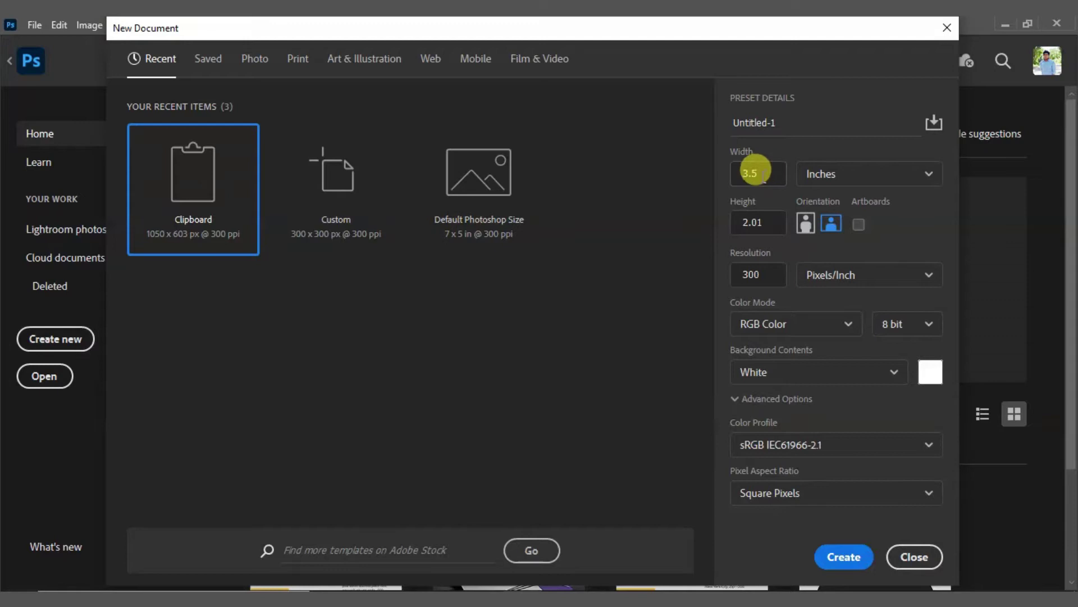
left_click(798, 121)
double_click(800, 122)
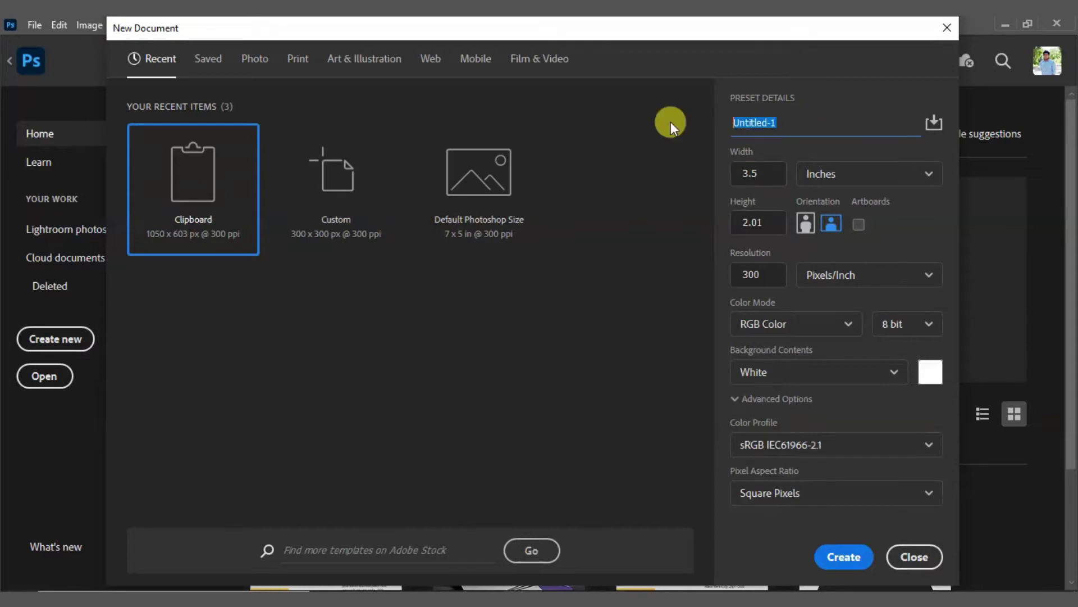
key("BackSpace")
type("Business Card")
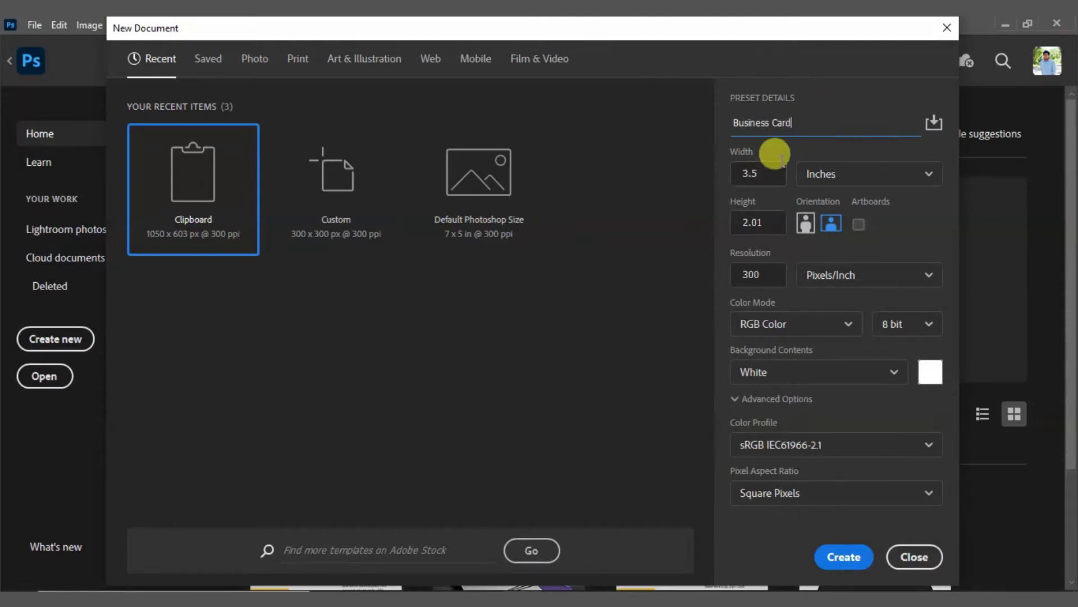
Step: Set the size to 3.5 × 2 inches in CMYK Color and create the document
left_click(765, 168)
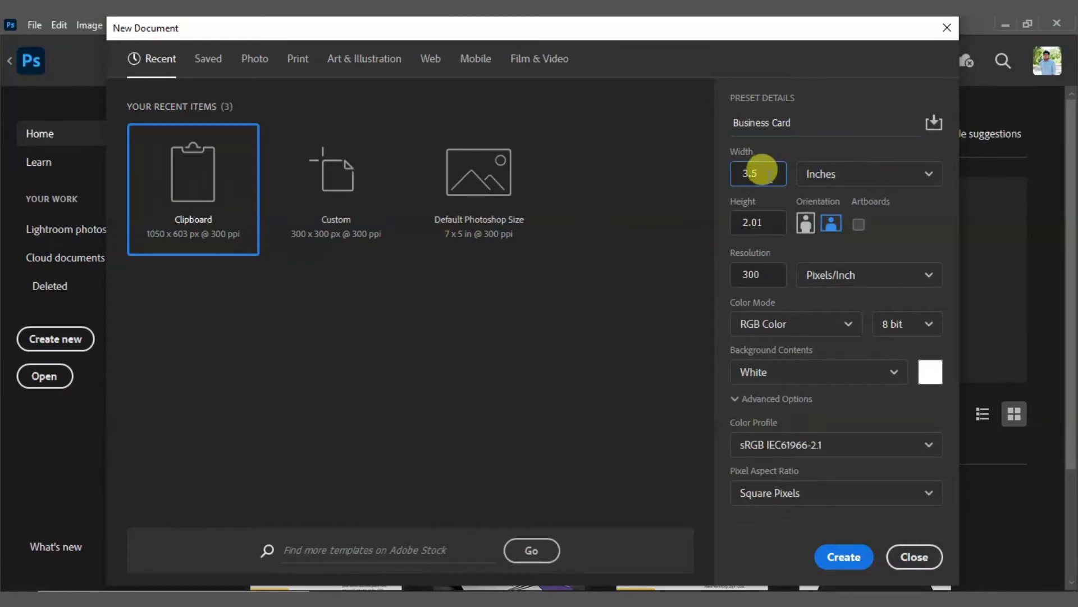
left_click(827, 175)
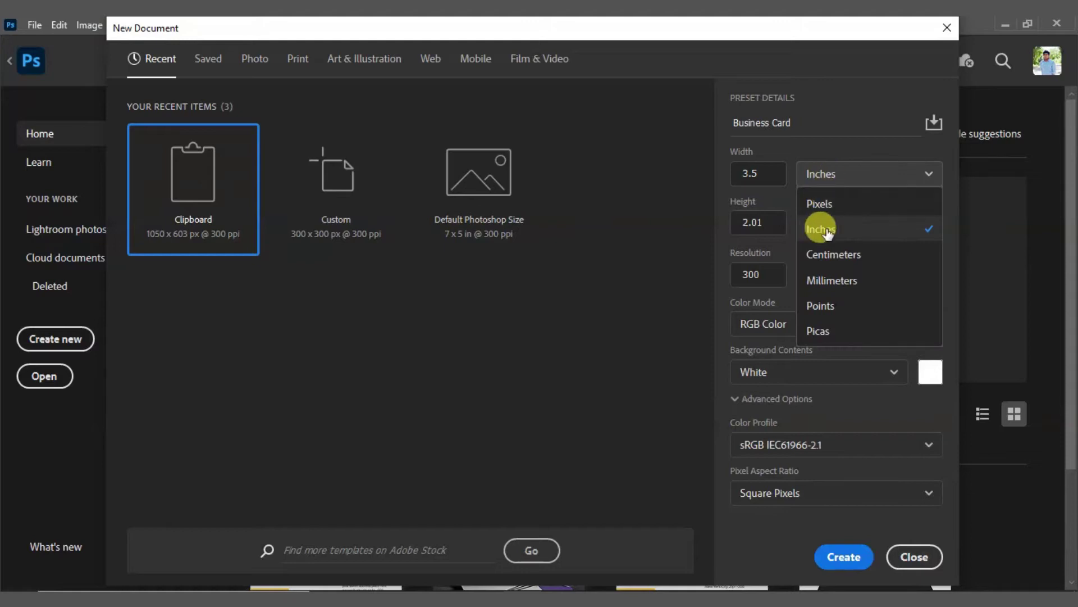
left_click(826, 231)
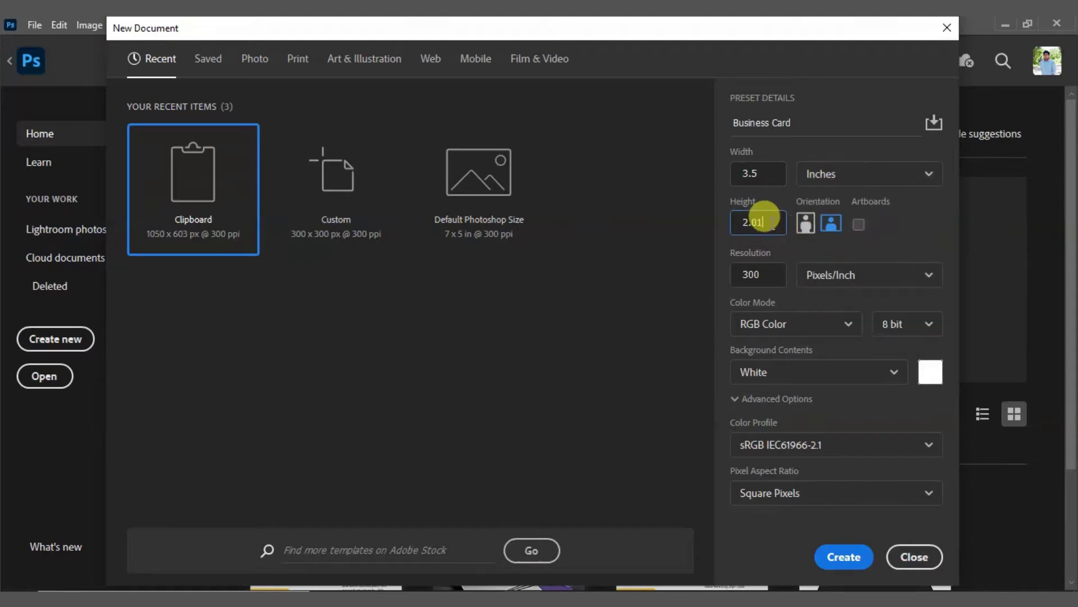
left_click_drag(761, 222, 736, 221)
type("2")
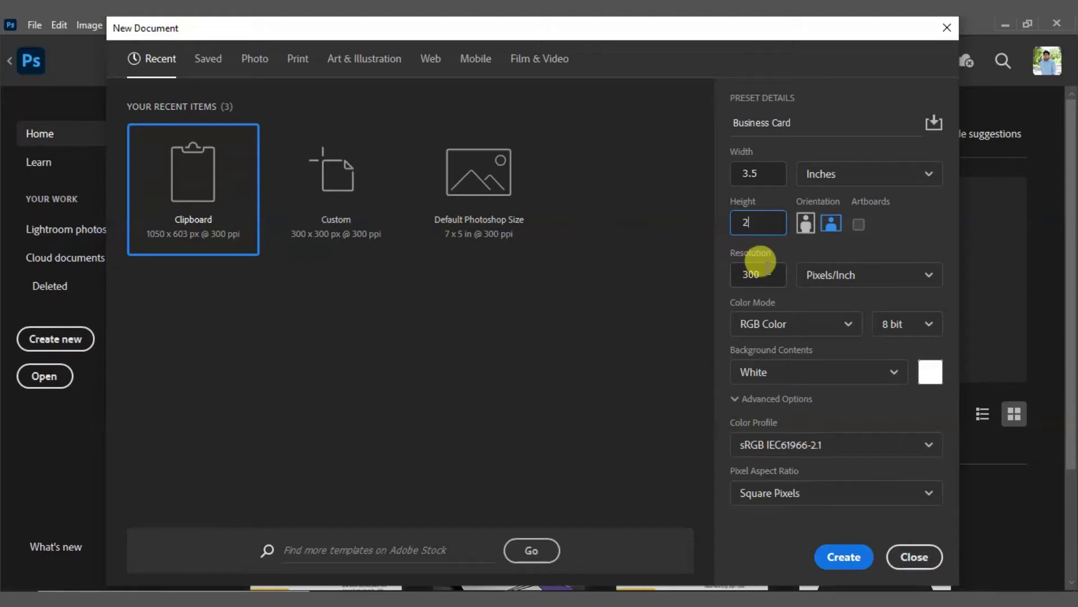
left_click(798, 325)
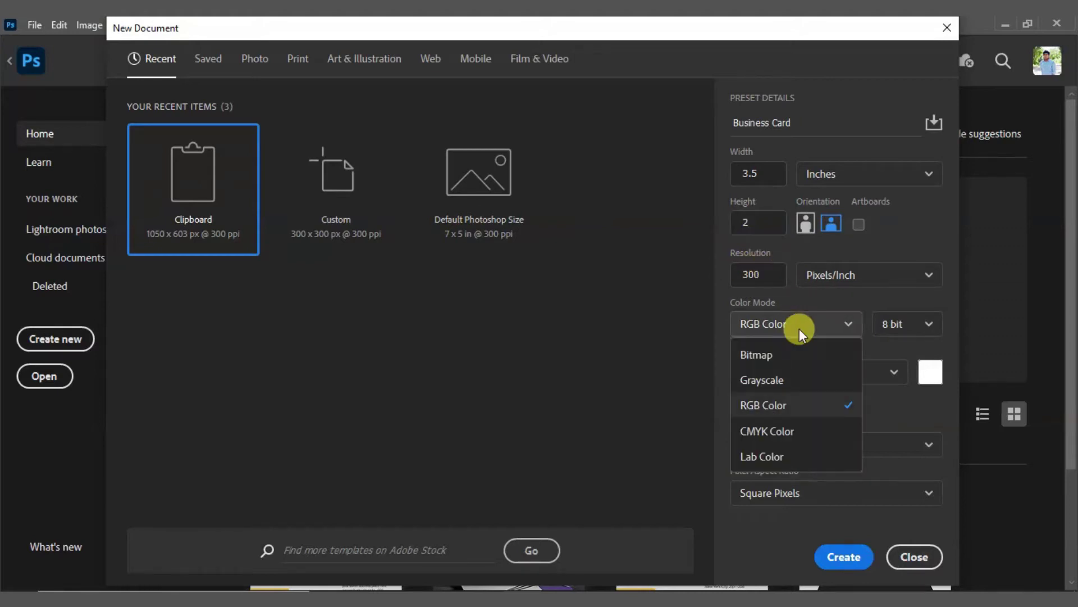
left_click(780, 435)
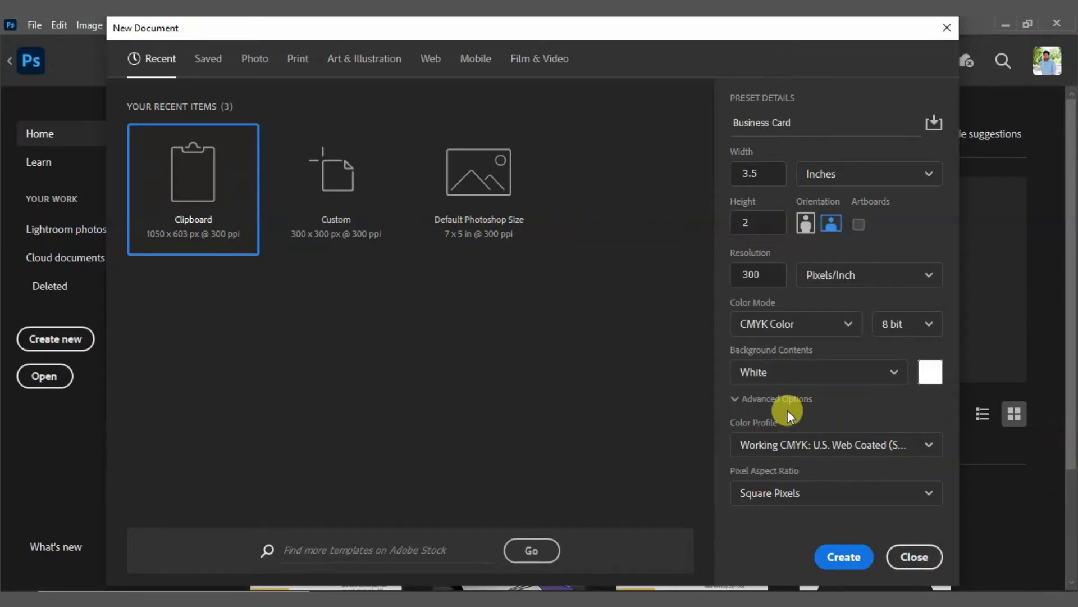
left_click(844, 558)
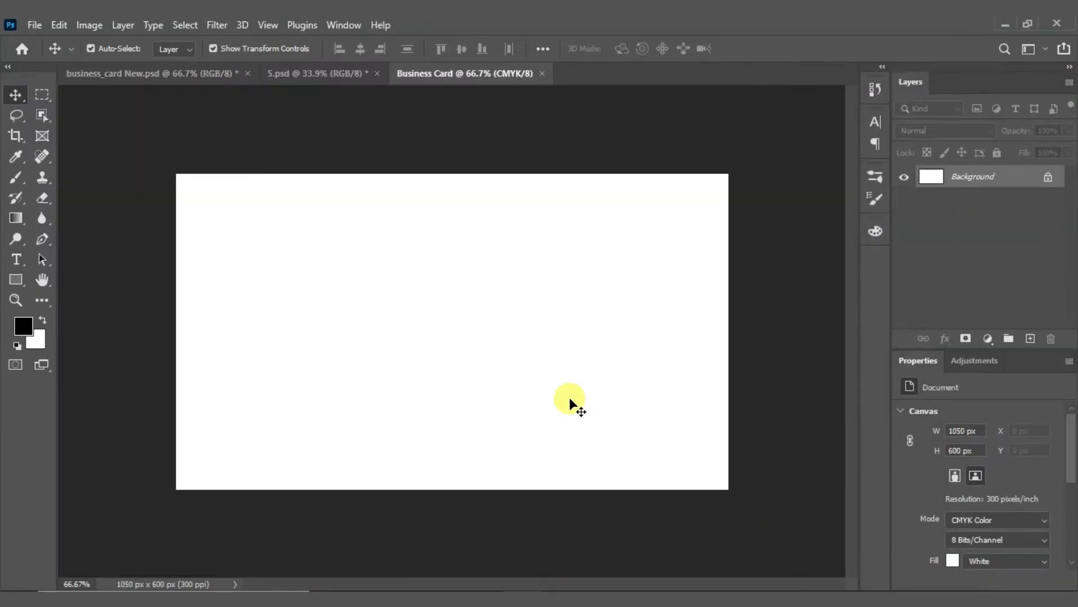
Step: Fit the blank 1050 × 600 px canvas on screen and turn on the rulers with Ctrl+R
key("ctrl")
key("ctrl+0")
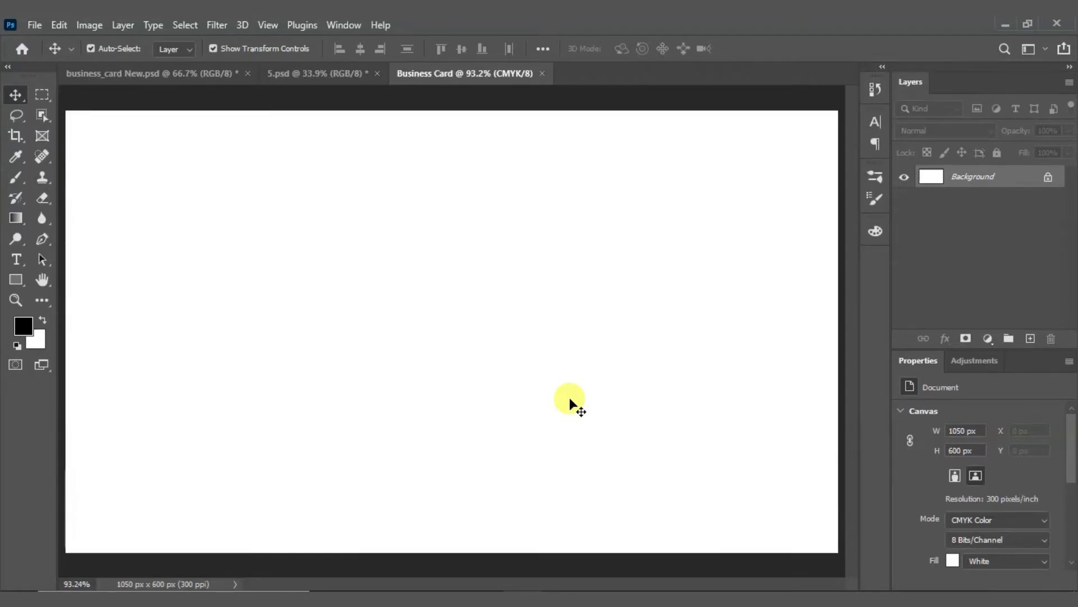
scroll(569, 399, "down", 1)
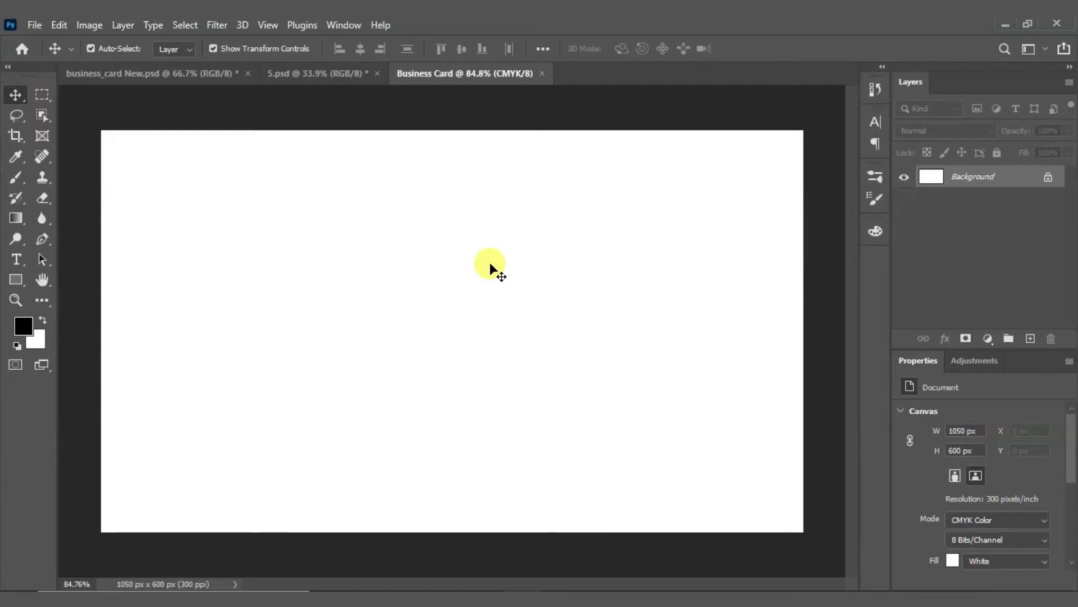
key("ctrl+r")
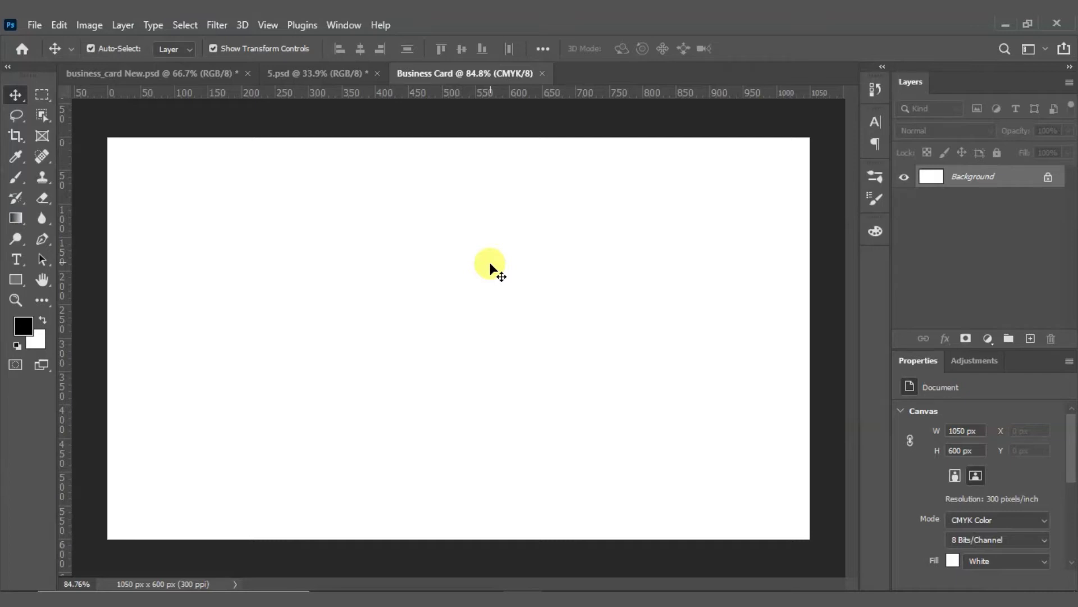
key("ctrl+r")
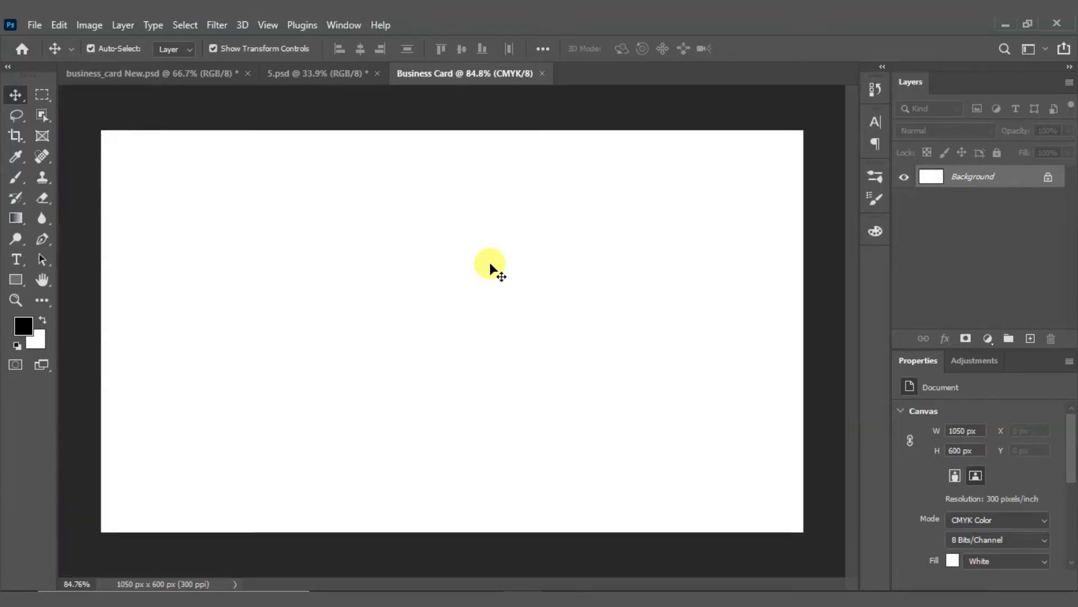
key("ctrl+r")
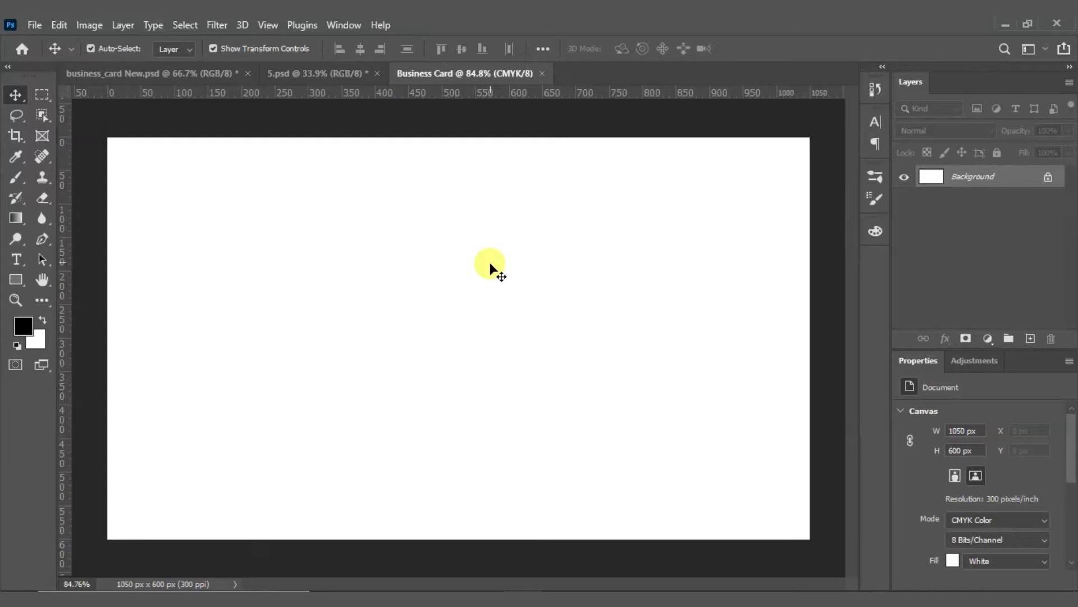
key("ctrl")
key("ctrl+r")
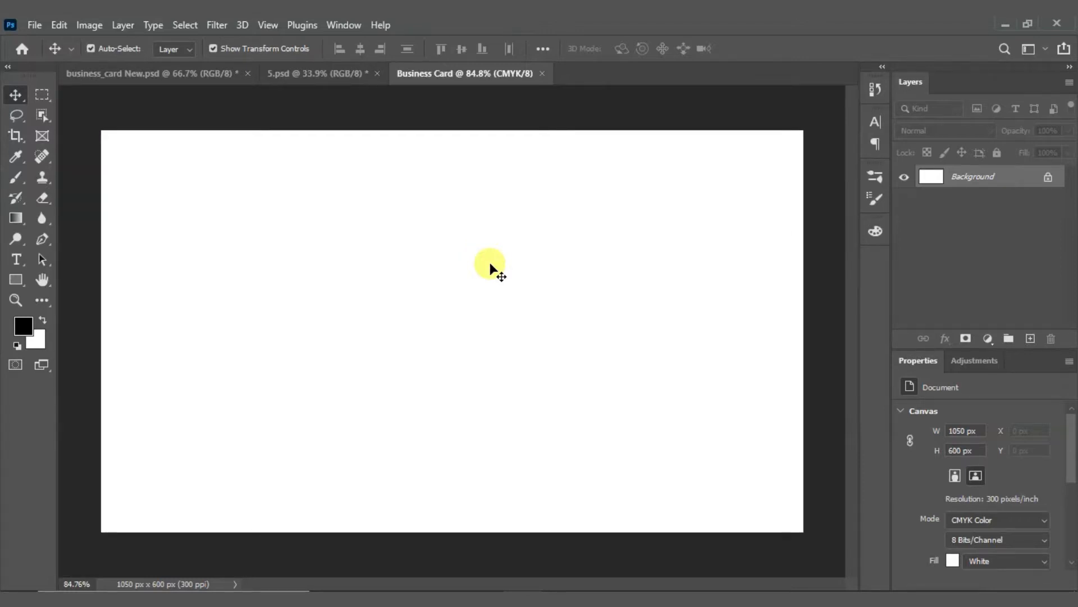
key("ctrl+r")
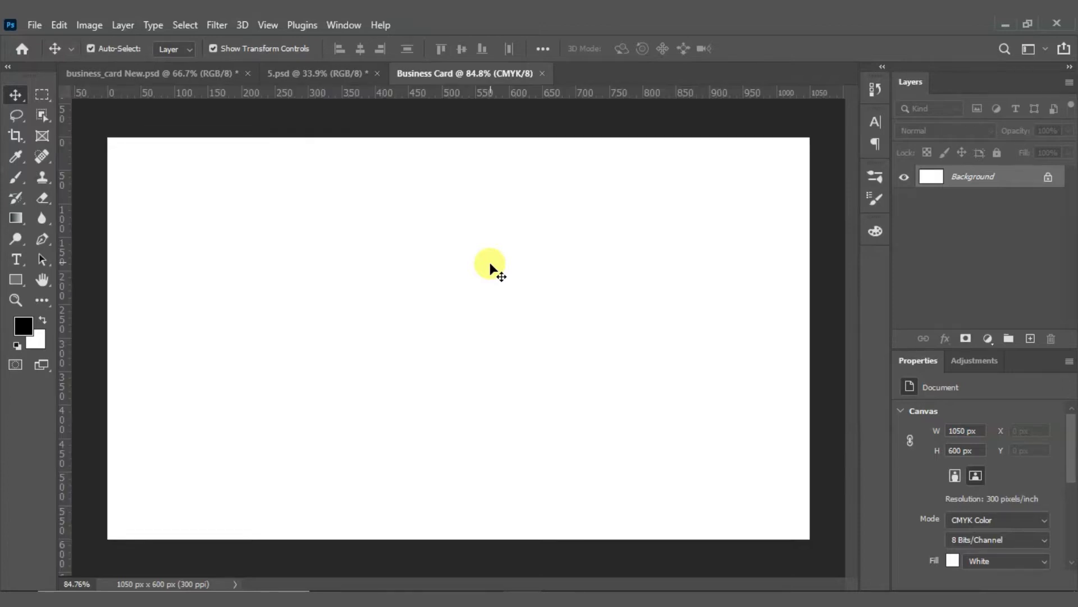
Step: Add guides at the canvas's top (0), bottom (600 px), left and right edges, undoing a stray guide
left_click_drag(67, 329, 107, 330)
left_click_drag(324, 96, 269, 137)
left_click_drag(65, 236, 799, 256)
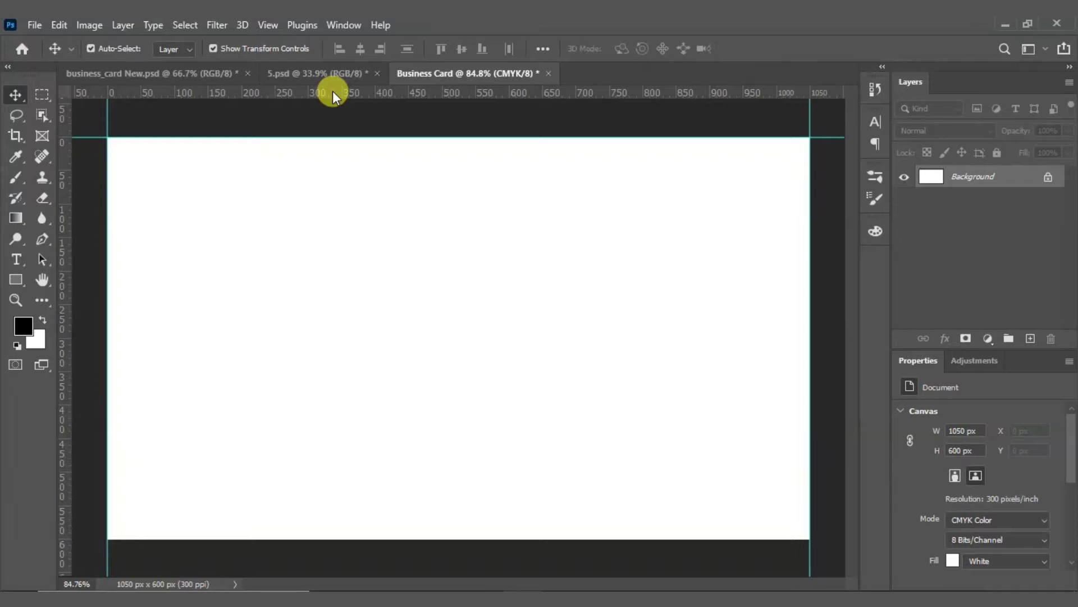
left_click_drag(329, 92, 291, 541)
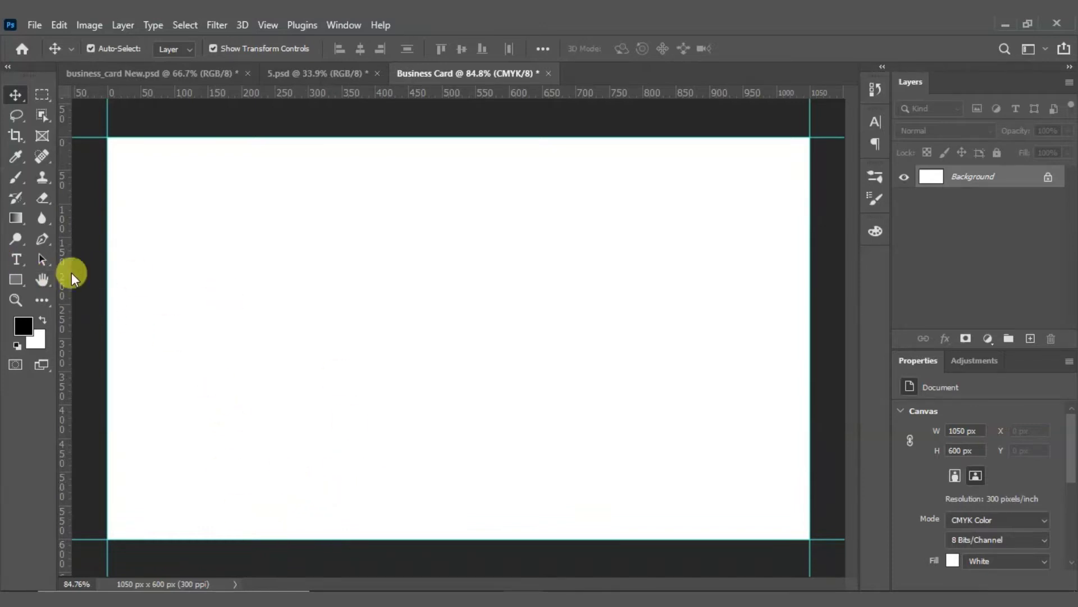
mouse_move(62, 271)
left_mouse_down()
mouse_move(79, 264)
mouse_move(60, 260)
mouse_move(62, 272)
left_mouse_up()
scroll(332, 302, "down", 1)
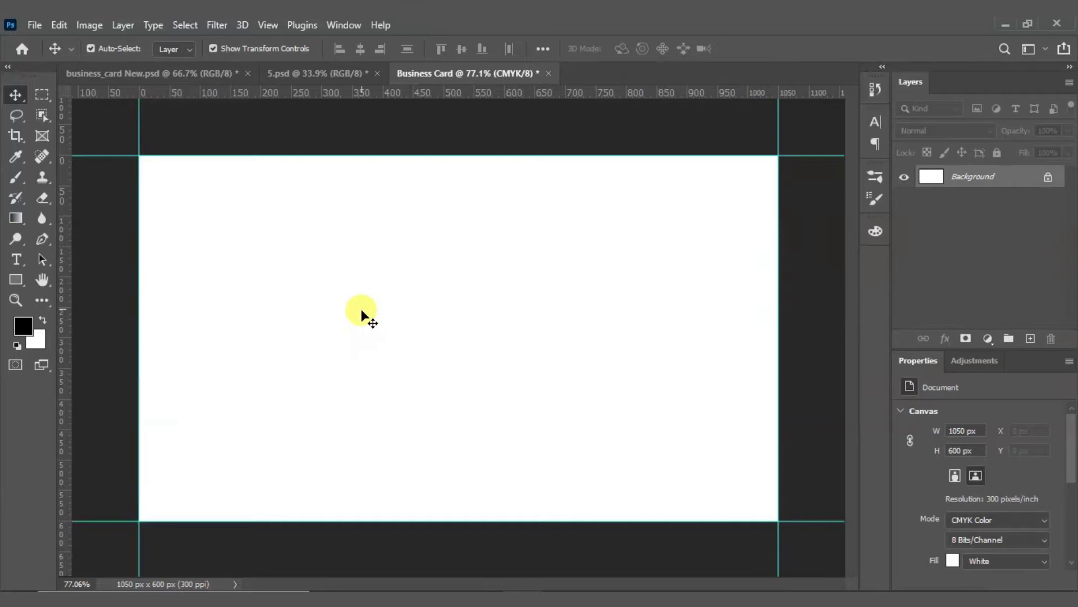
left_click_drag(72, 298, 162, 312)
key("ctrl+z")
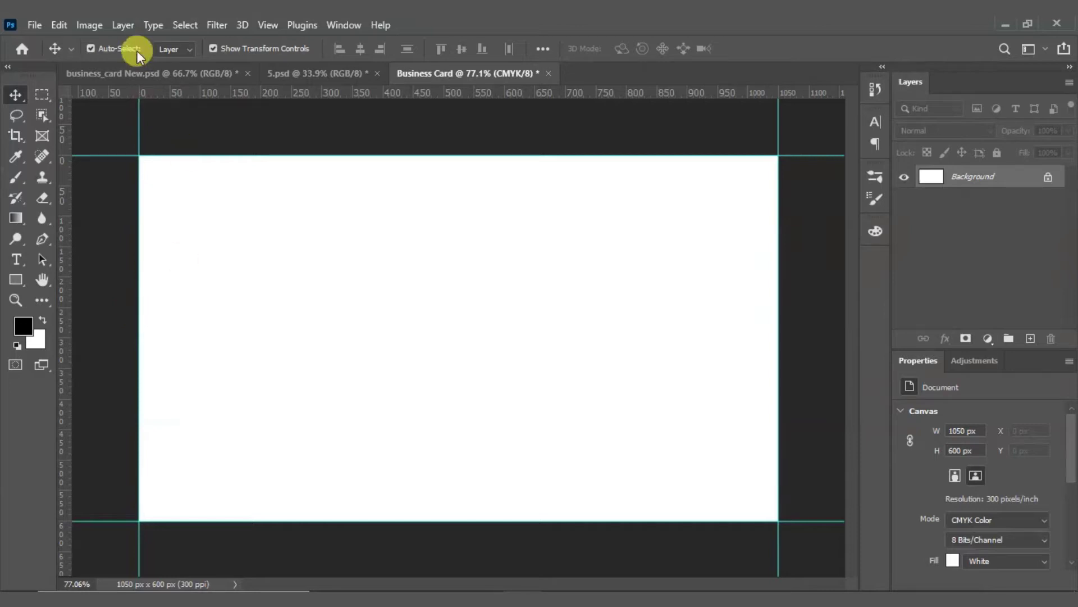
Step: Open Canvas Size with units set to Inches and Relative turned on
left_click(90, 24)
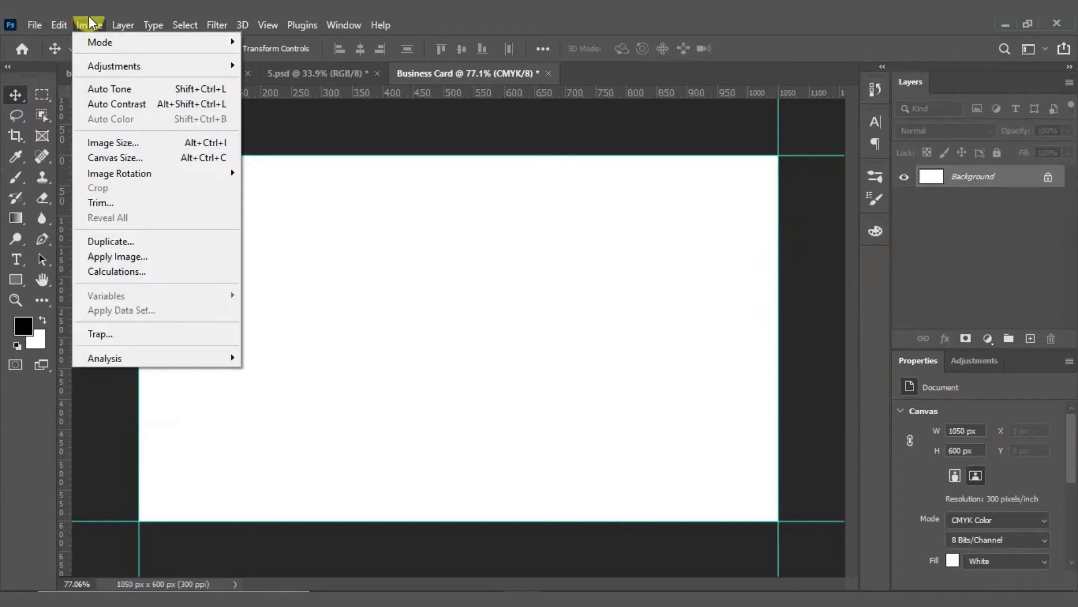
left_click(130, 157)
left_click_drag(538, 106, 623, 154)
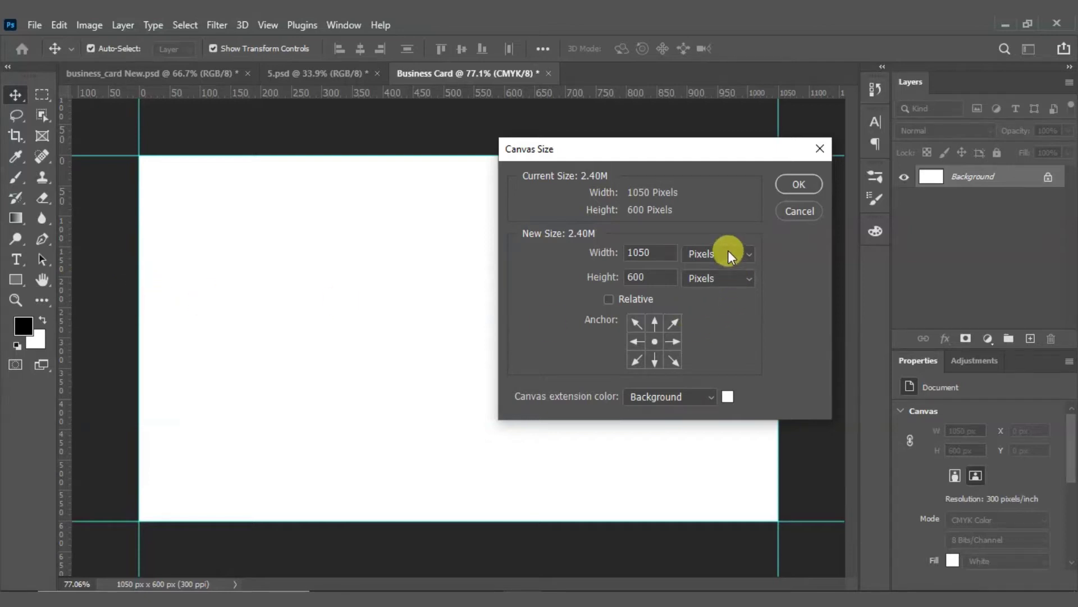
left_click_drag(641, 151, 601, 159)
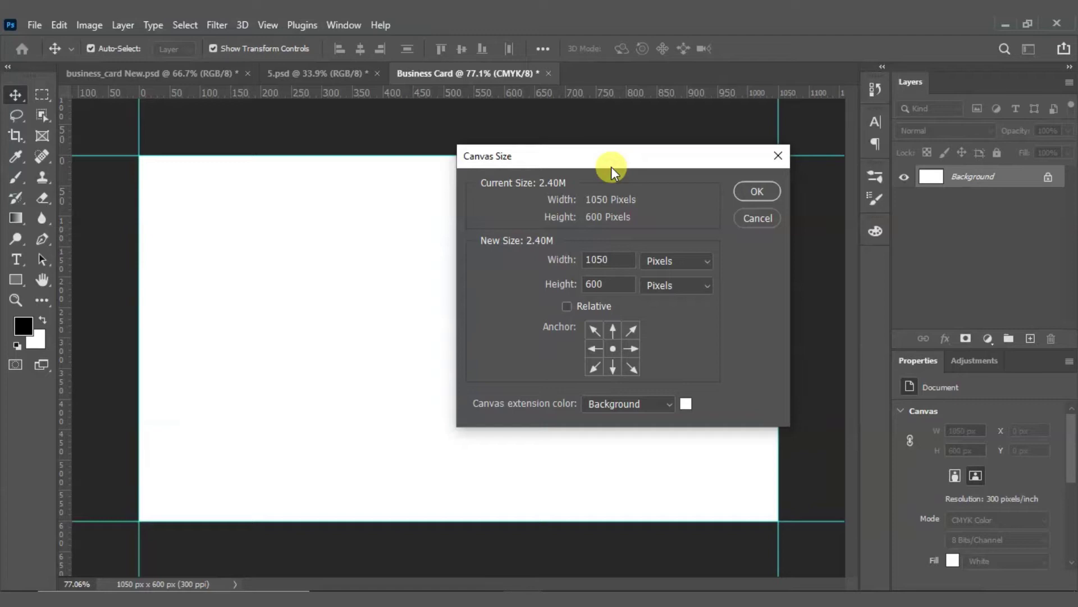
left_click(660, 261)
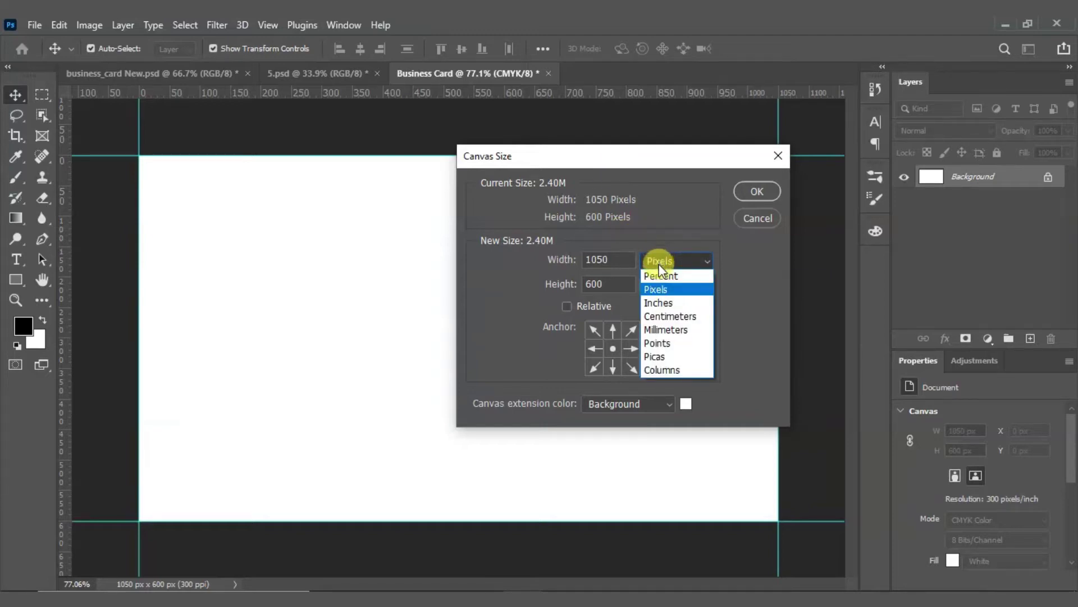
left_click(655, 304)
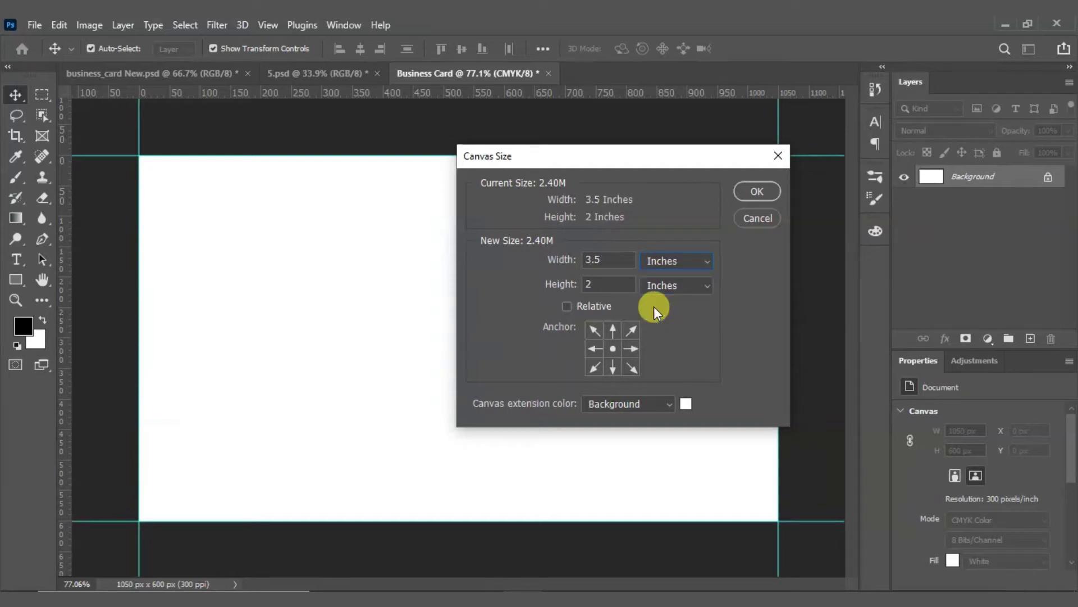
left_click(568, 305)
left_click_drag(540, 151, 516, 150)
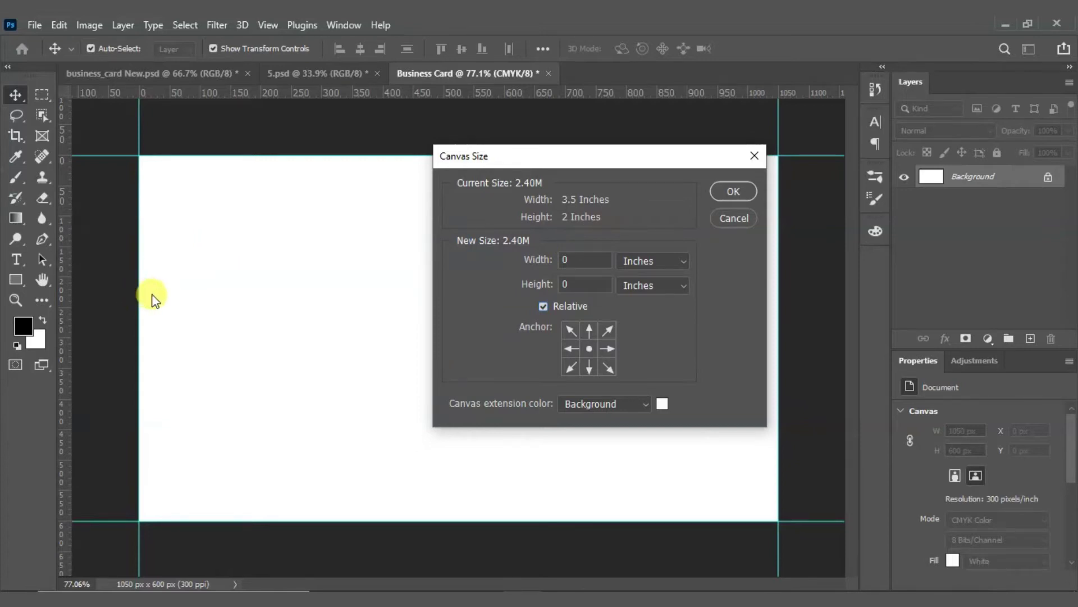
left_click_drag(619, 156, 548, 169)
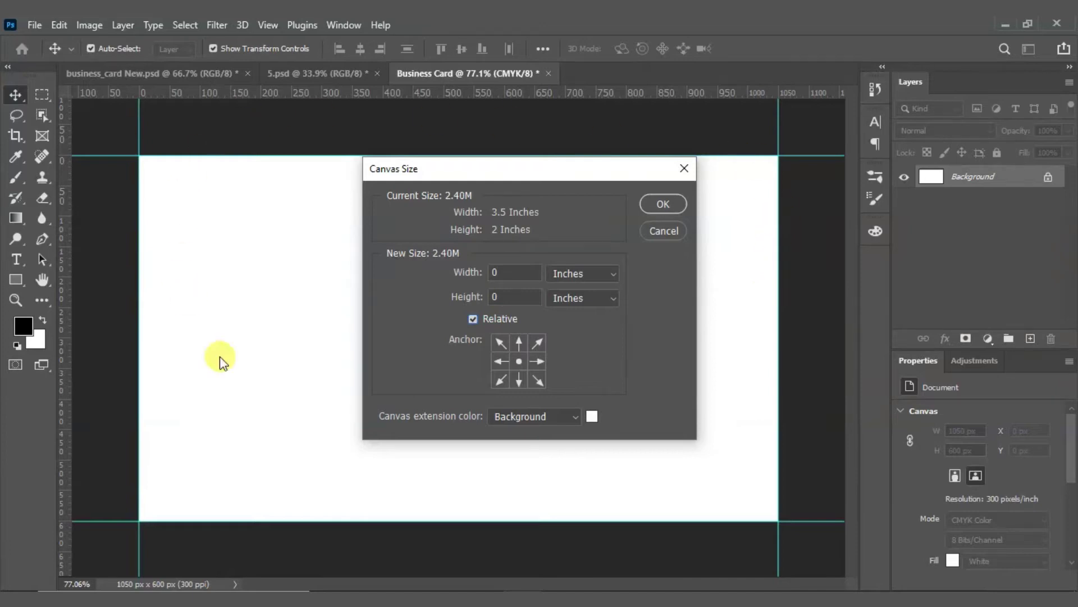
Step: Shrink the canvas by -0.25 inch in width and height, accepting the clipping
left_click(507, 273)
left_click(506, 301)
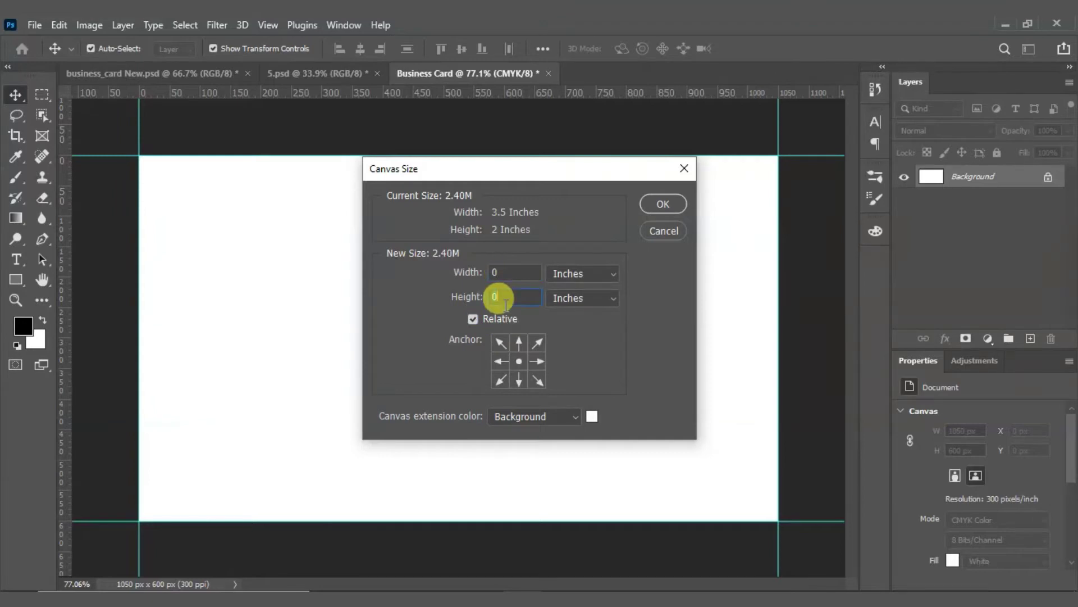
left_click(506, 272)
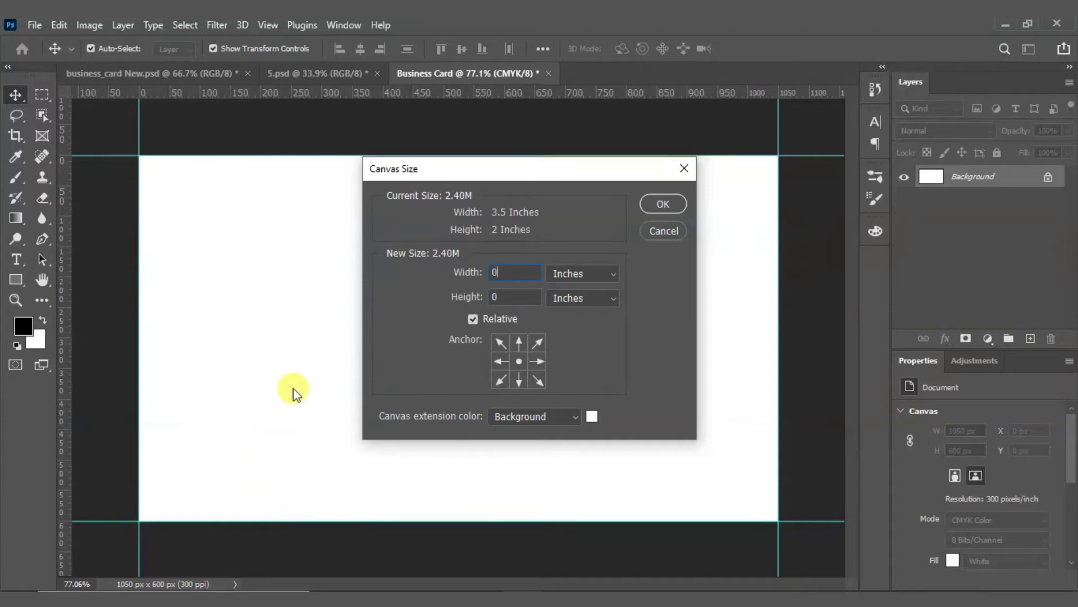
type(".25")
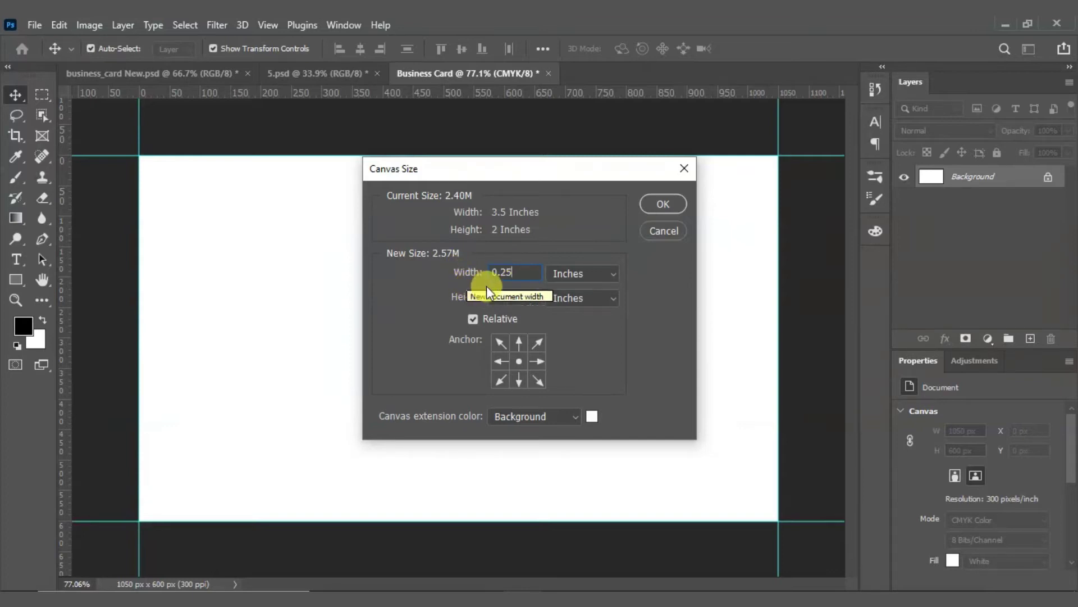
left_click(499, 296)
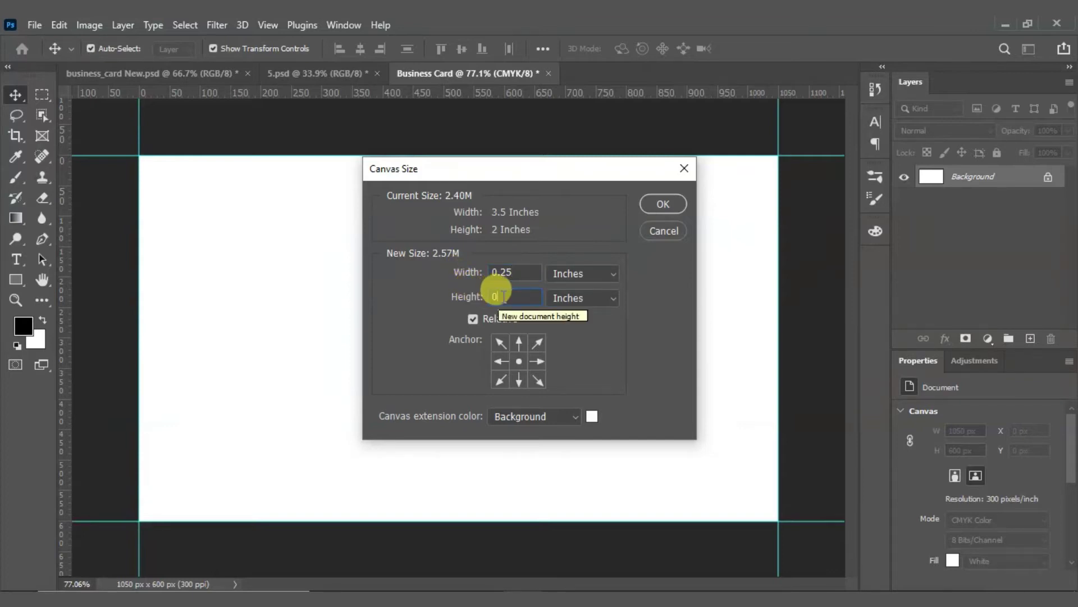
type(".25")
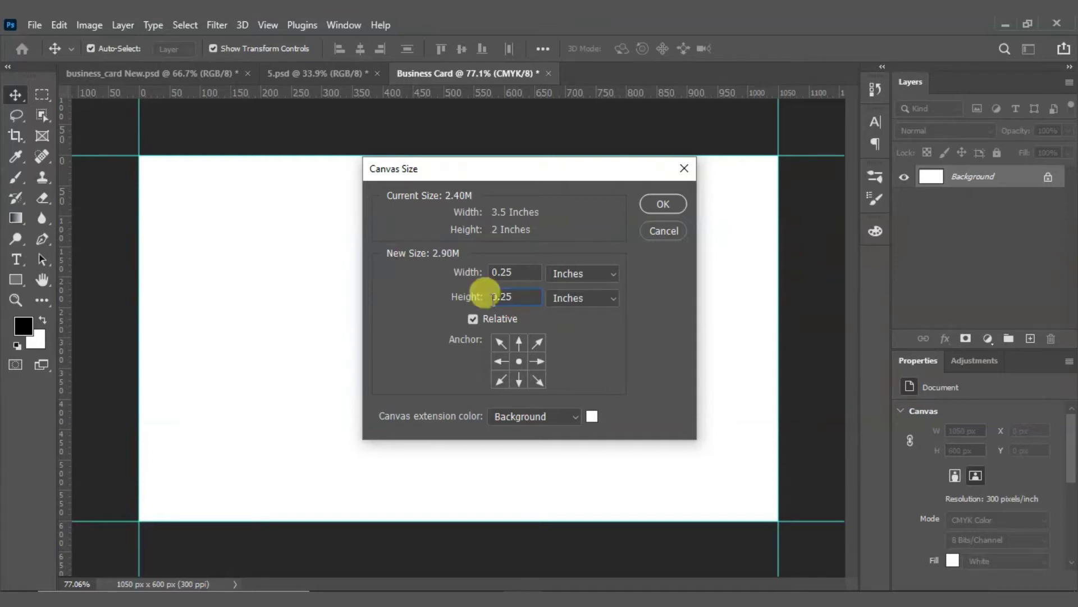
left_click(505, 272)
key("Left")
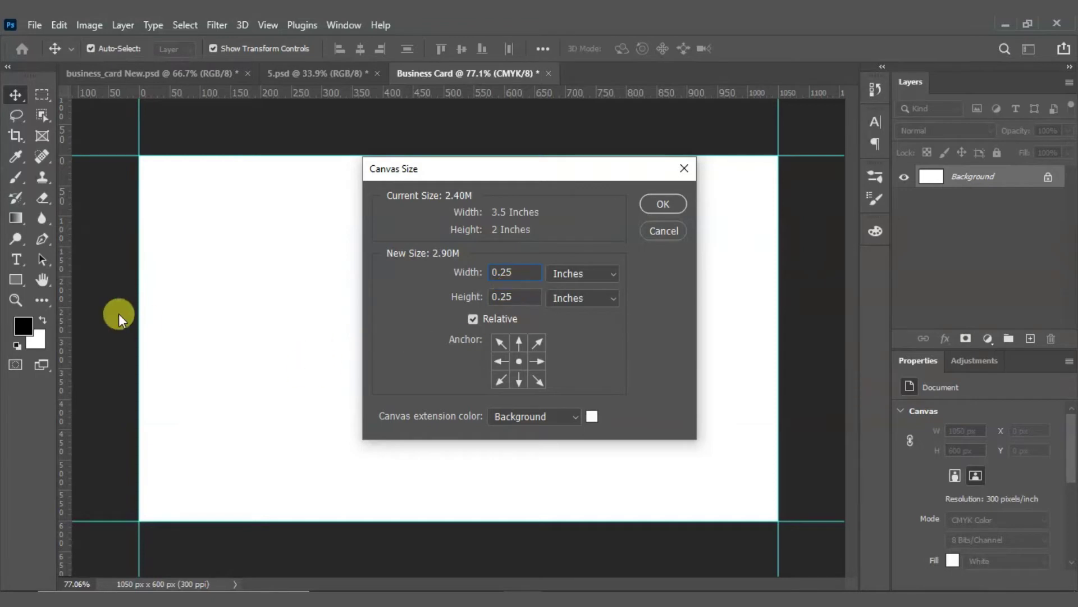
type("-")
left_click(503, 296)
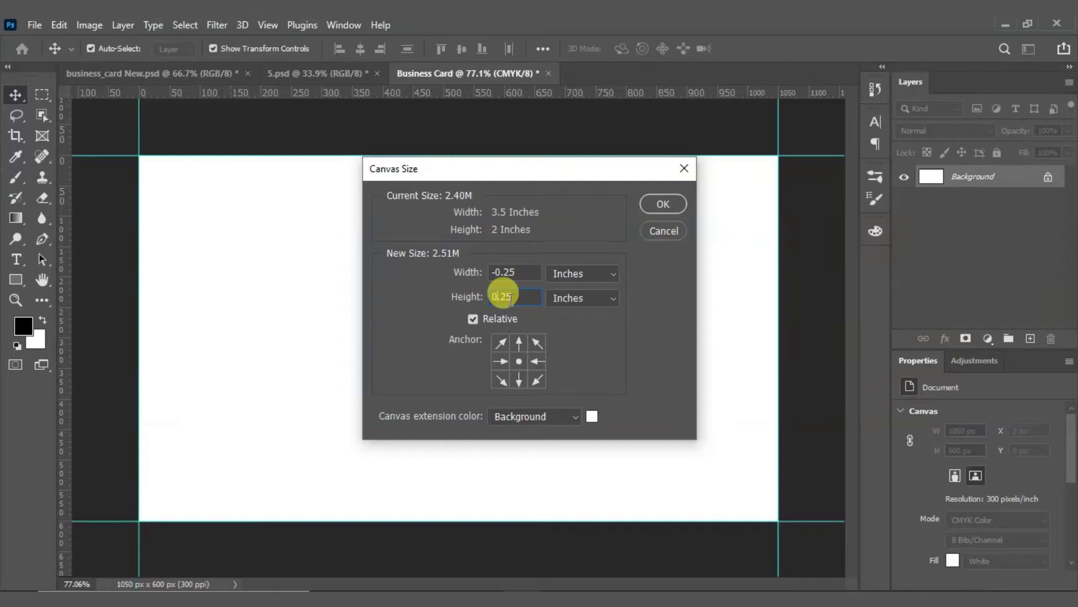
type("-")
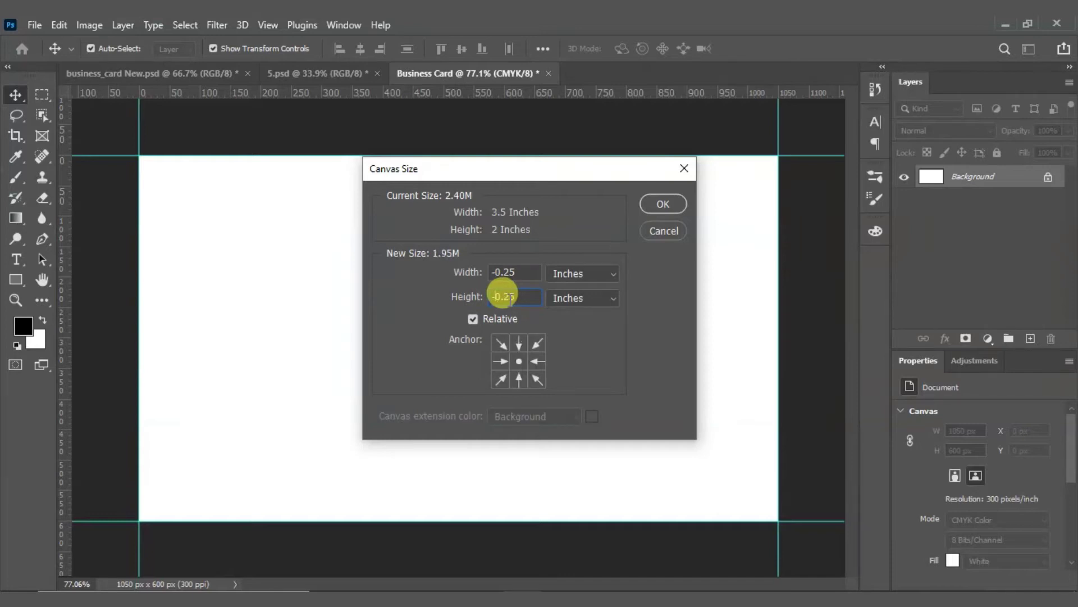
left_click(668, 204)
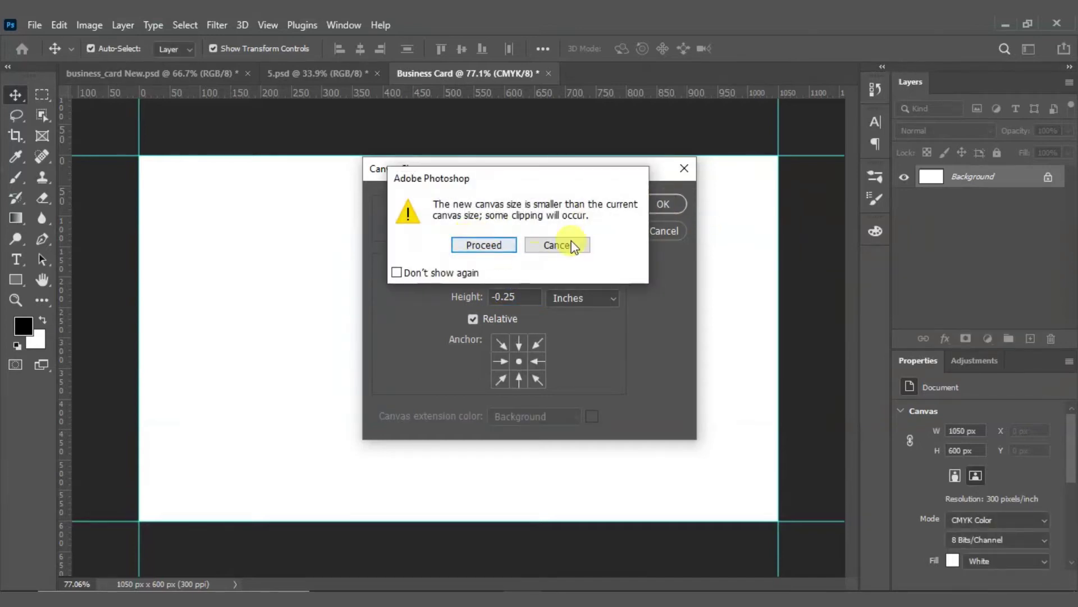
left_click(479, 245)
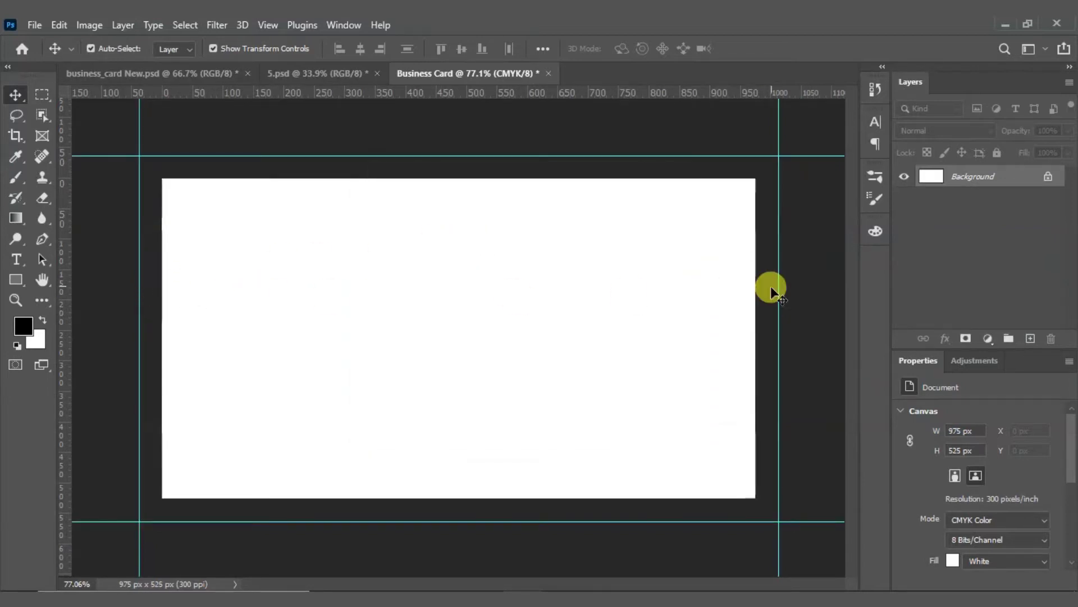
Step: Place guides on the left, top, right and bottom edges of the 975 × 525 px canvas
left_click_drag(62, 298, 160, 299)
left_click_drag(266, 97, 211, 179)
left_click_drag(64, 255, 755, 317)
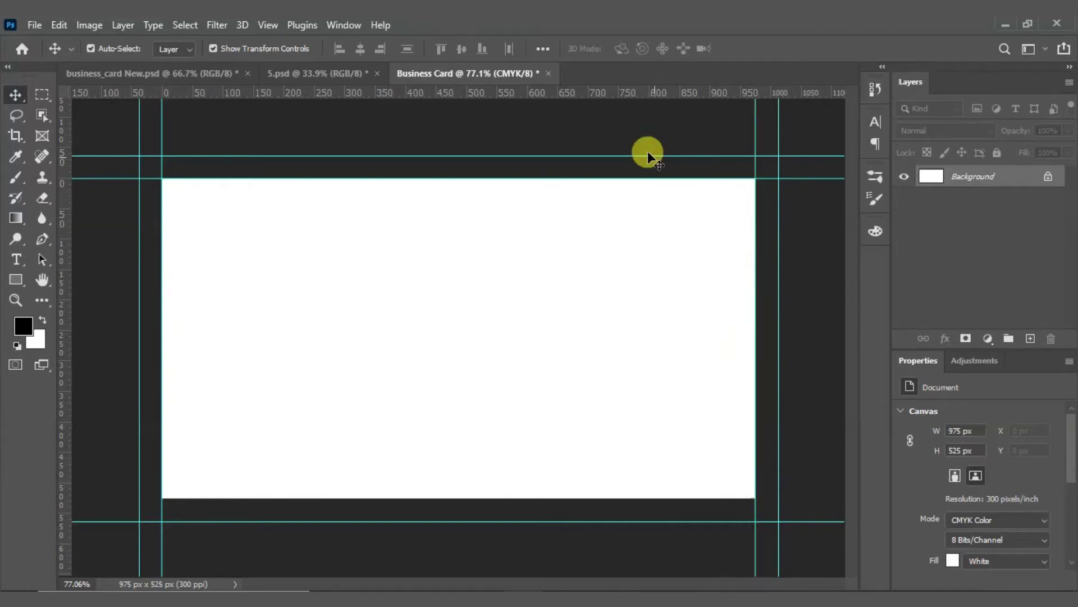
left_click_drag(560, 93, 354, 498)
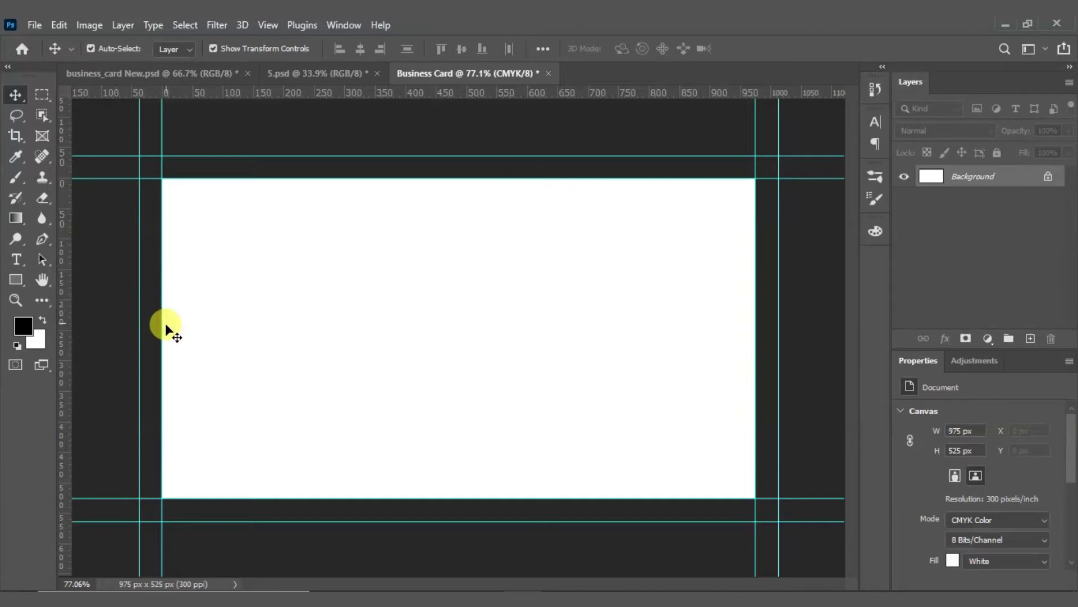
Step: Grow the canvas by 0.5 inch in width and height to 1125 × 675 px, then fit it on screen
left_click(84, 23)
left_click(106, 157)
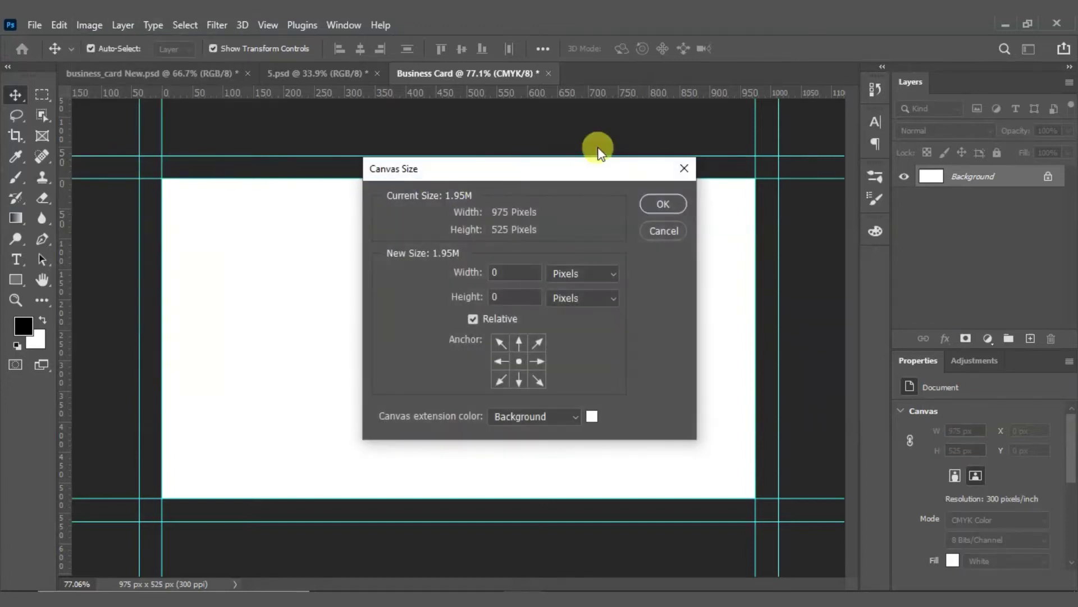
left_click(571, 271)
left_click(562, 315)
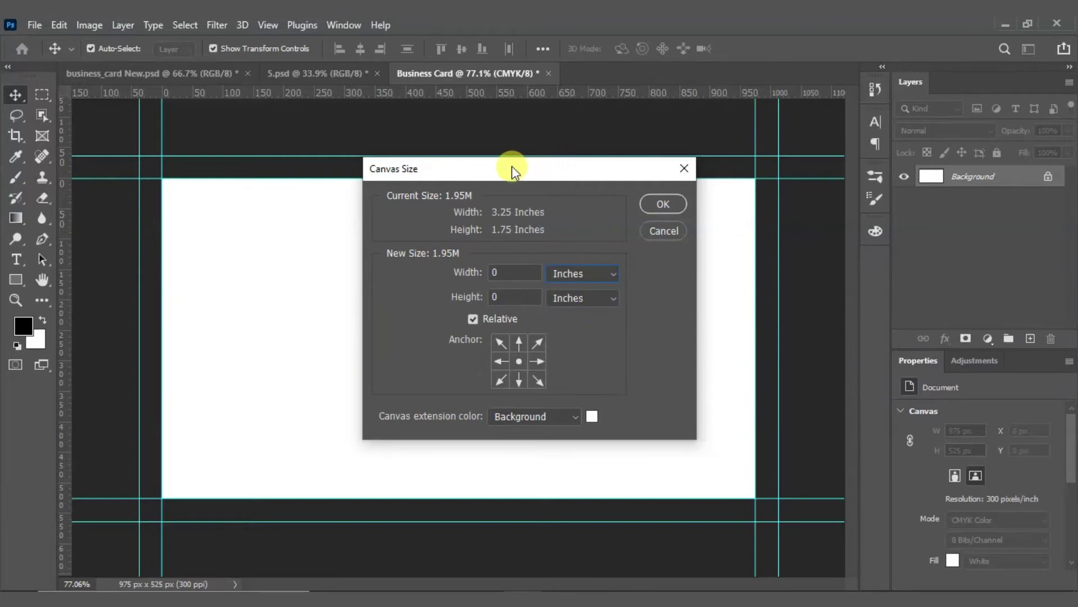
left_click_drag(511, 166, 621, 177)
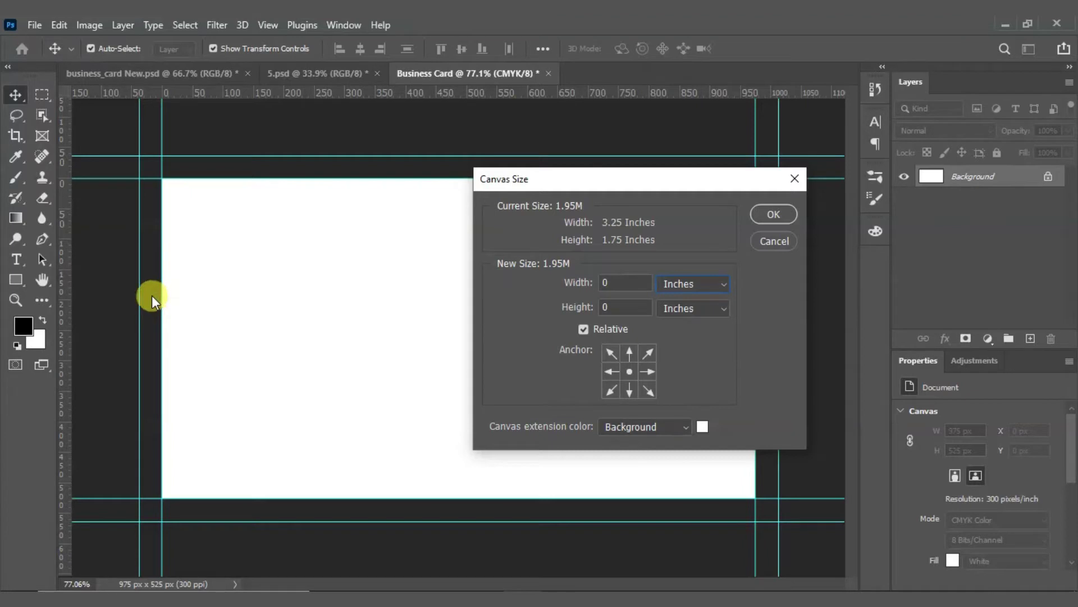
left_click(601, 287)
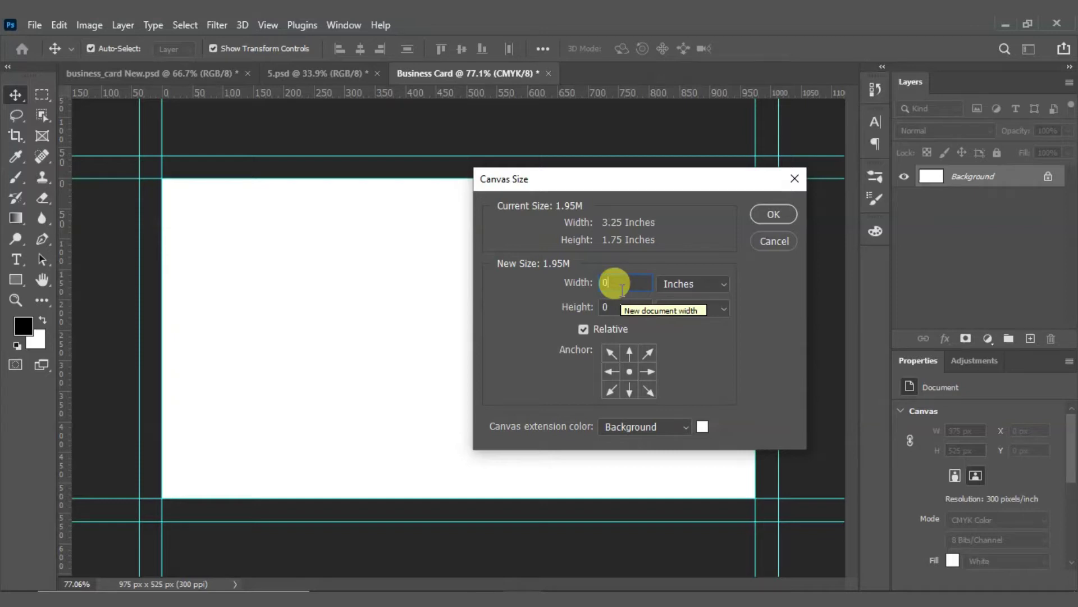
type(".50")
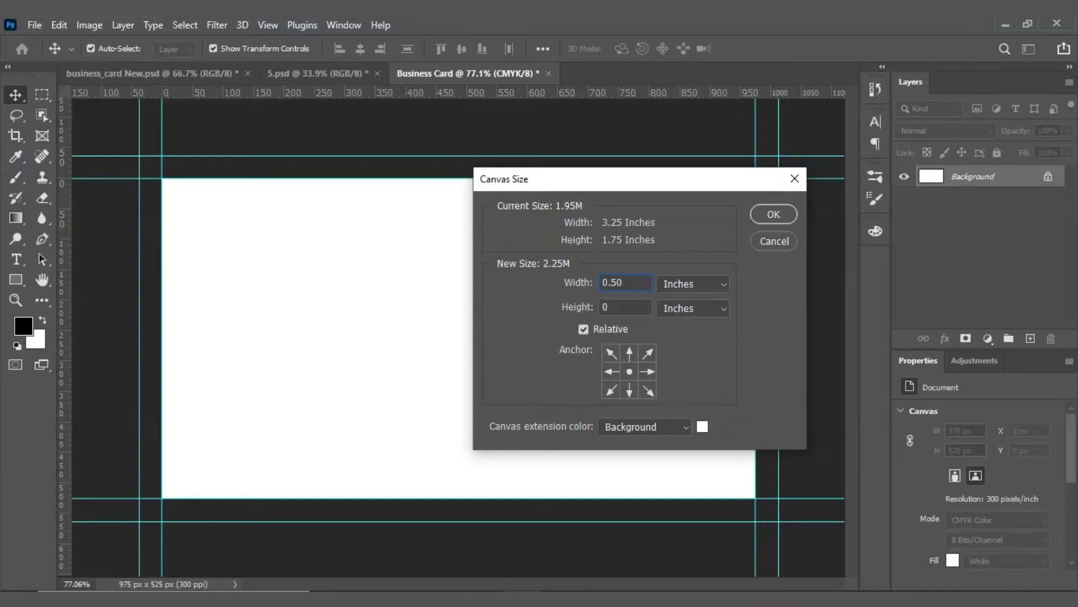
left_click(618, 306)
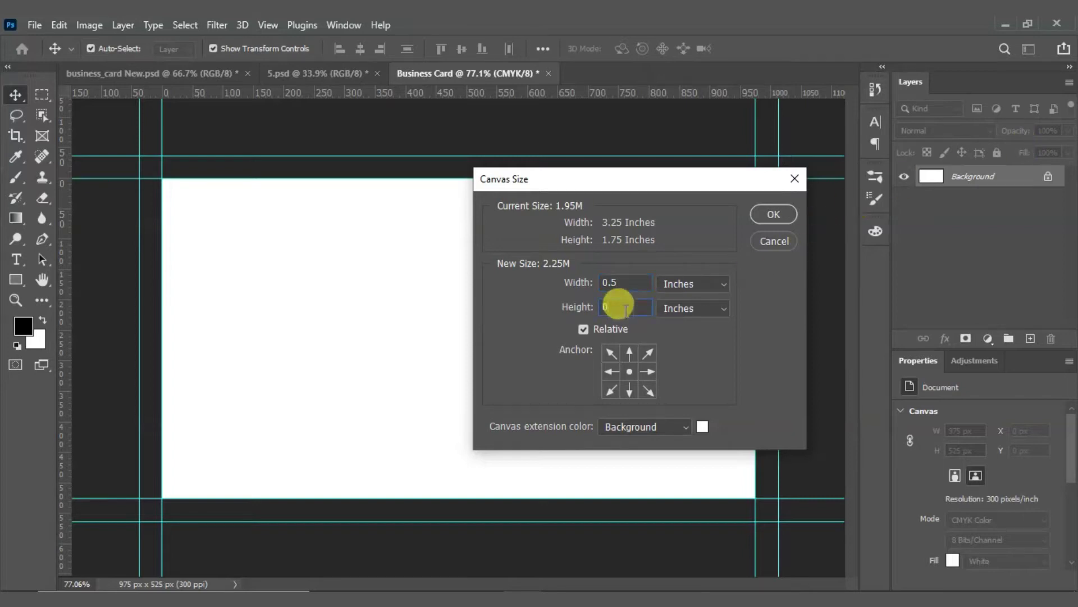
type(".5")
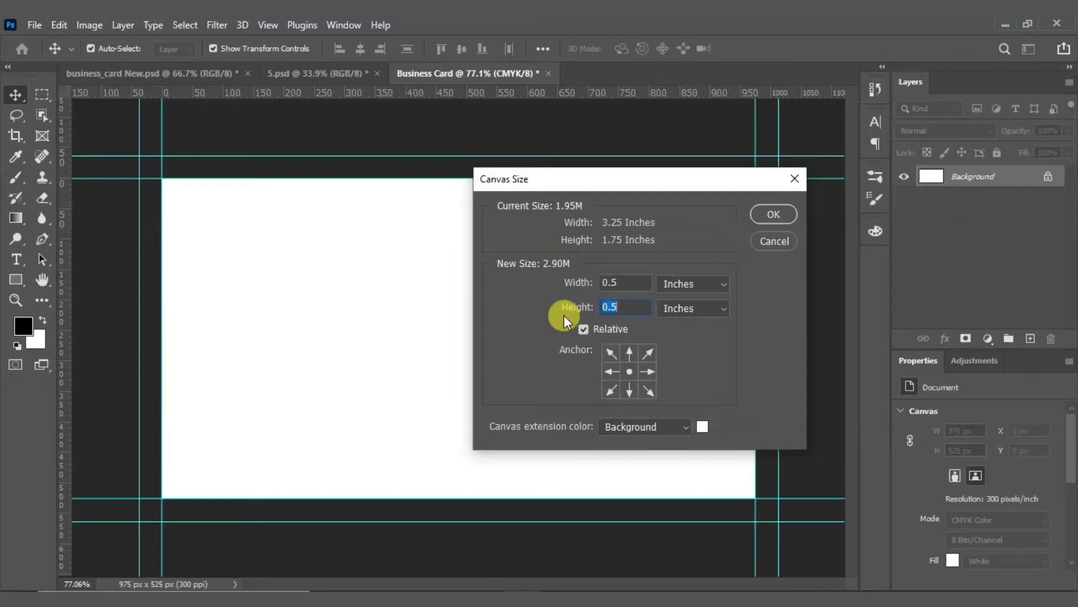
left_click(768, 219)
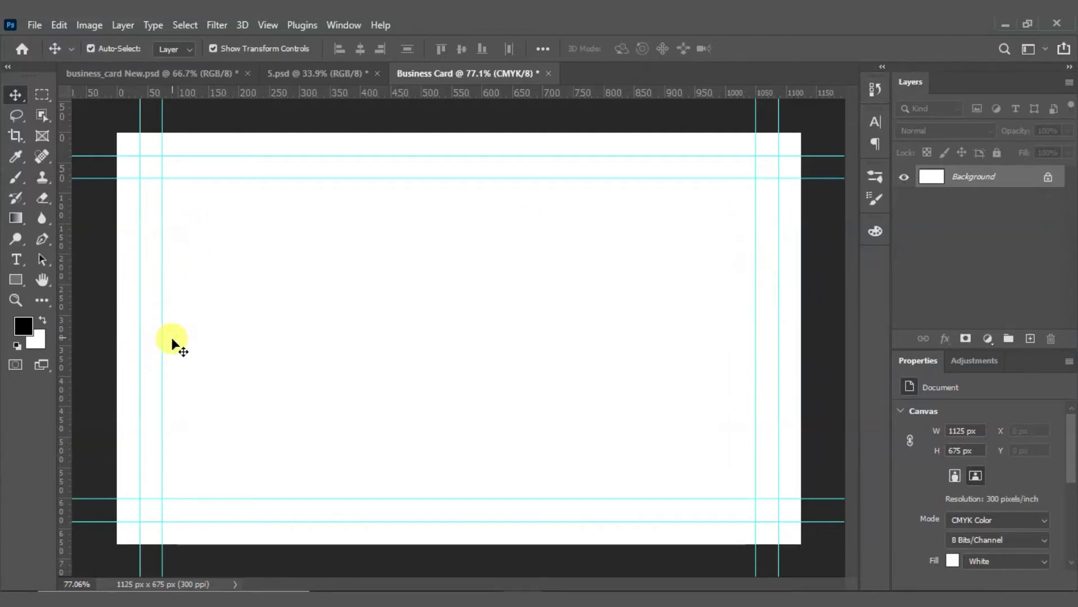
key("ctrl")
key("ctrl+0")
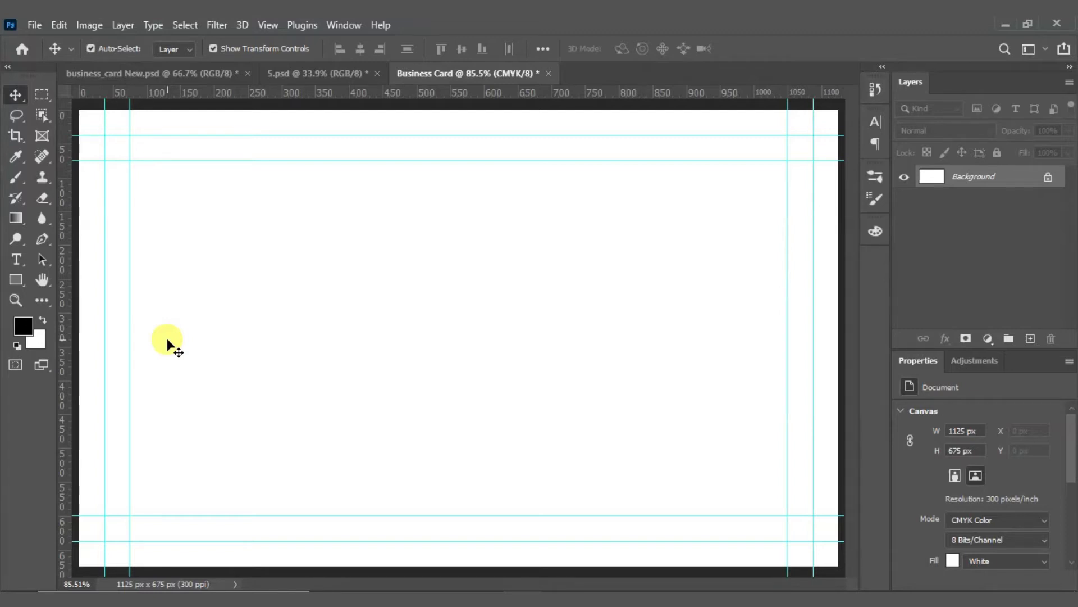
Step: In business_card New.psd, fit the design on screen and make a trial card selection, undoing a stray logo move
left_click(140, 75)
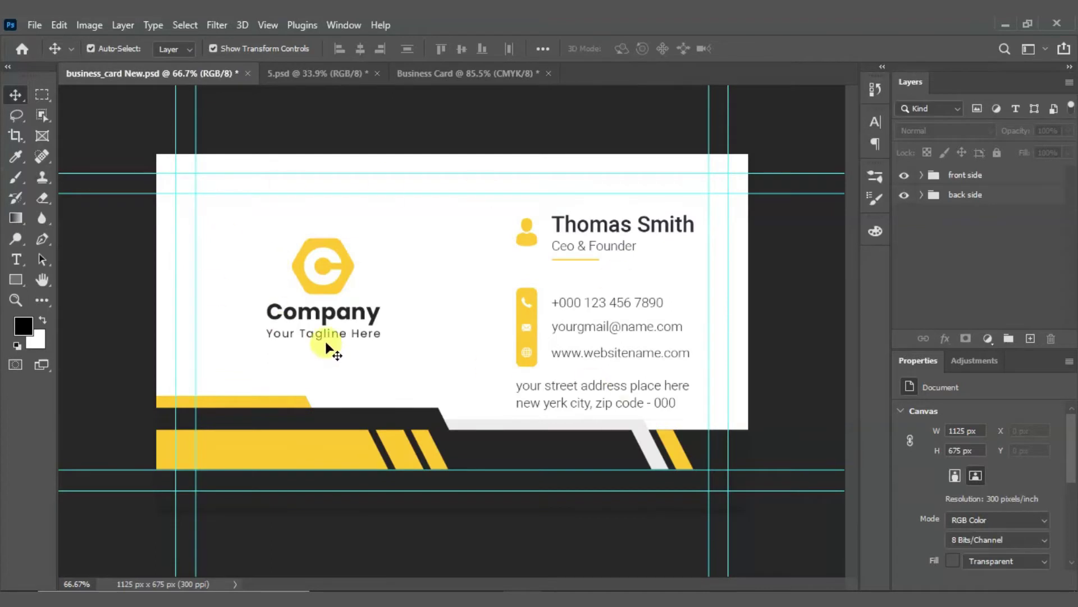
left_click(42, 96)
key("ctrl+0")
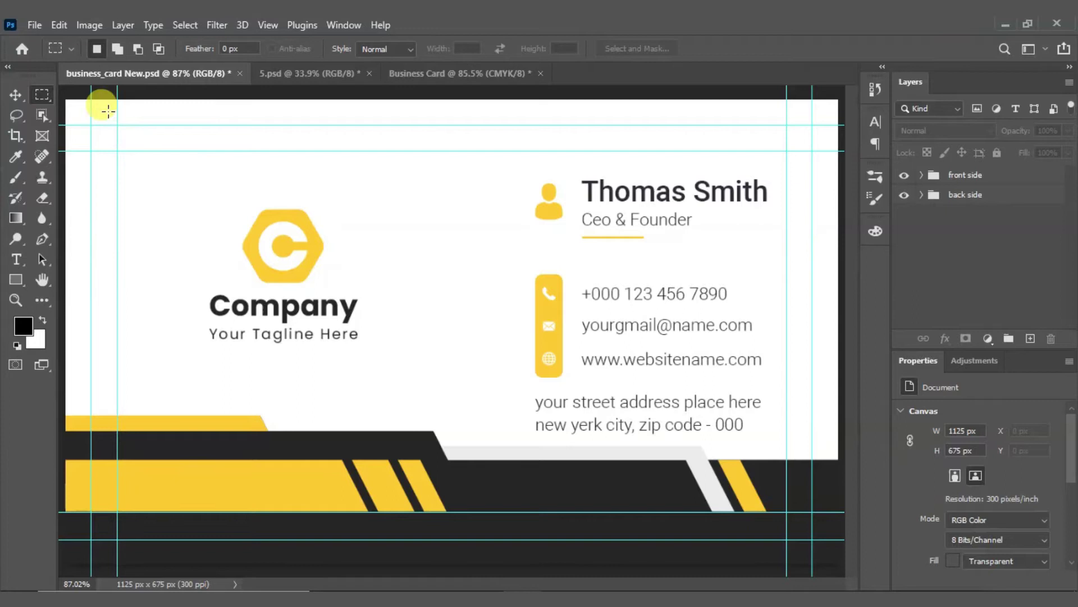
left_click_drag(91, 125, 809, 539)
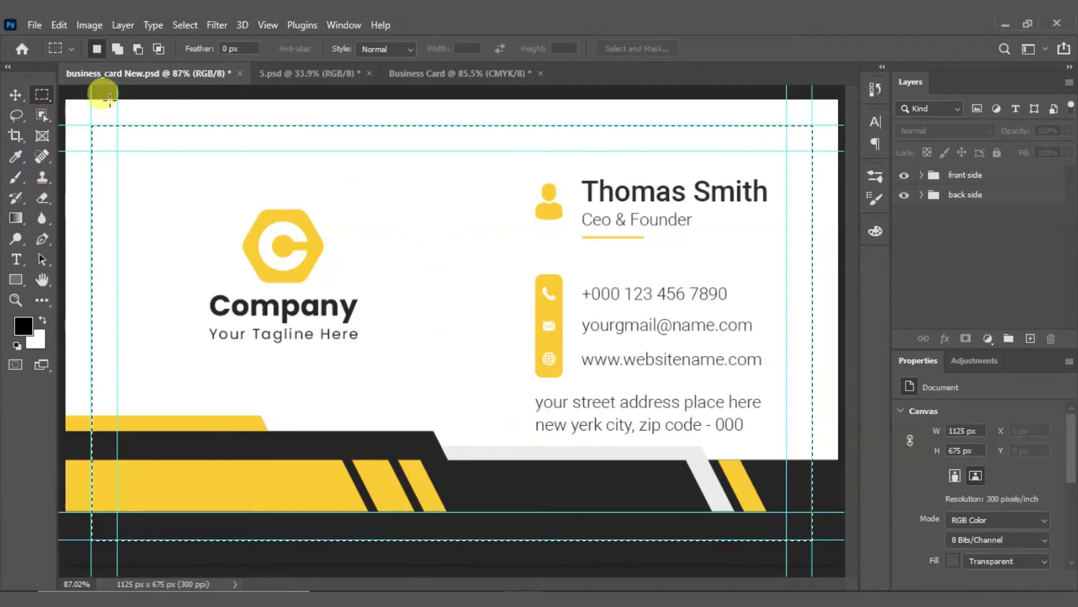
key("ctrl+d")
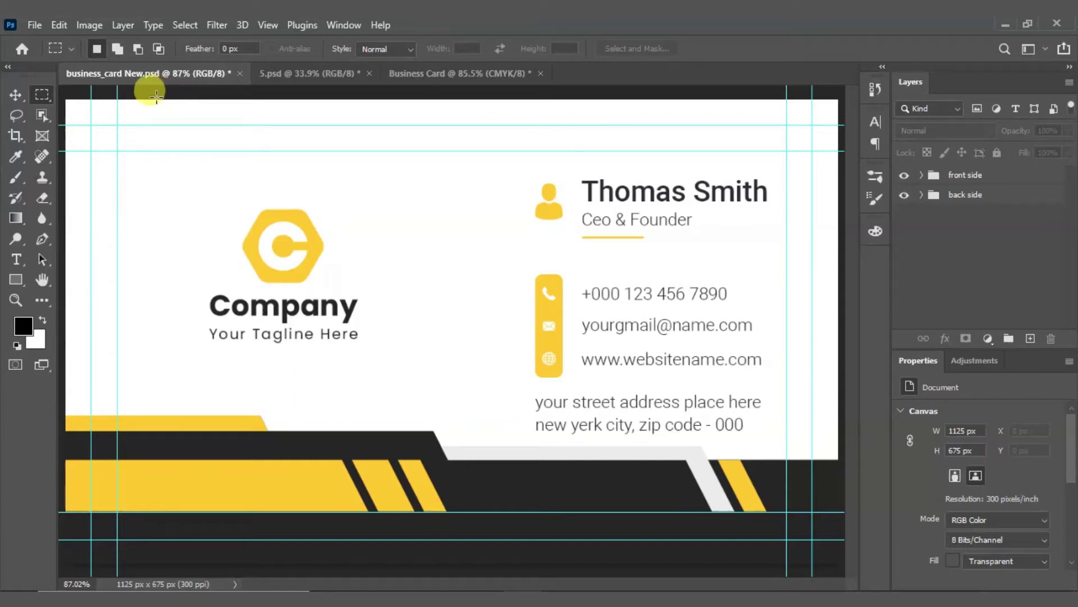
scroll(180, 180, "down", 1, "alt")
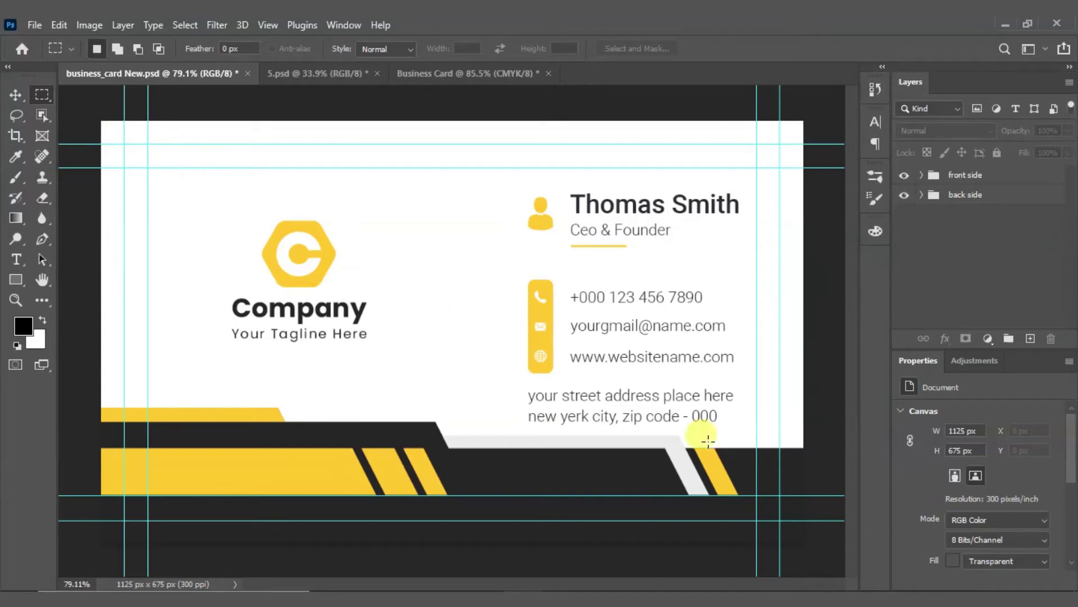
left_click(15, 94)
left_click(312, 275)
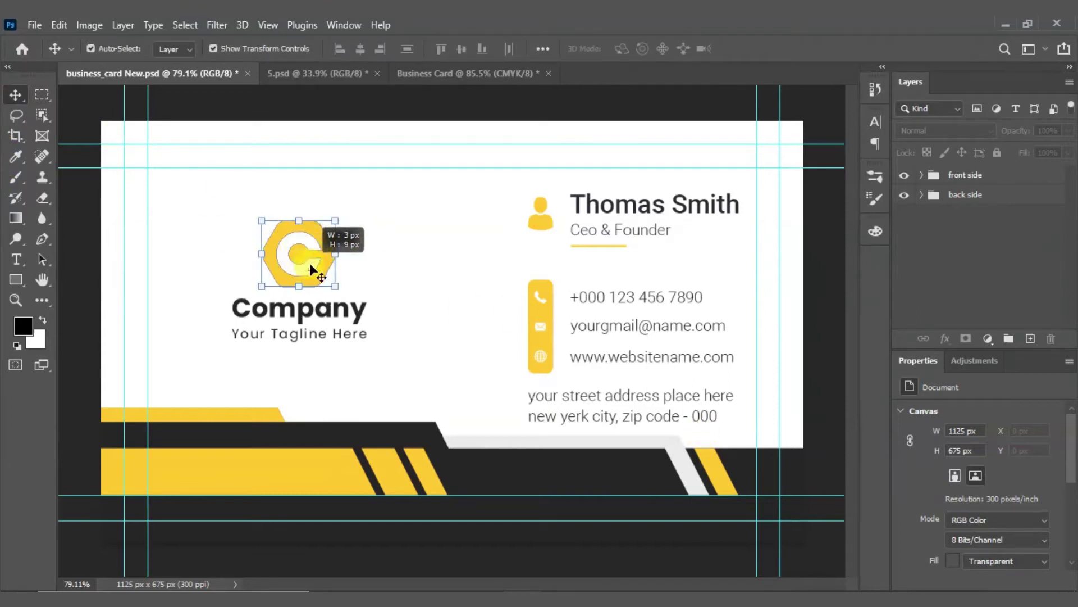
mouse_move(313, 236)
left_mouse_down()
mouse_move(366, 239)
mouse_move(316, 220)
mouse_move(323, 231)
left_mouse_up()
key("ctrl+z")
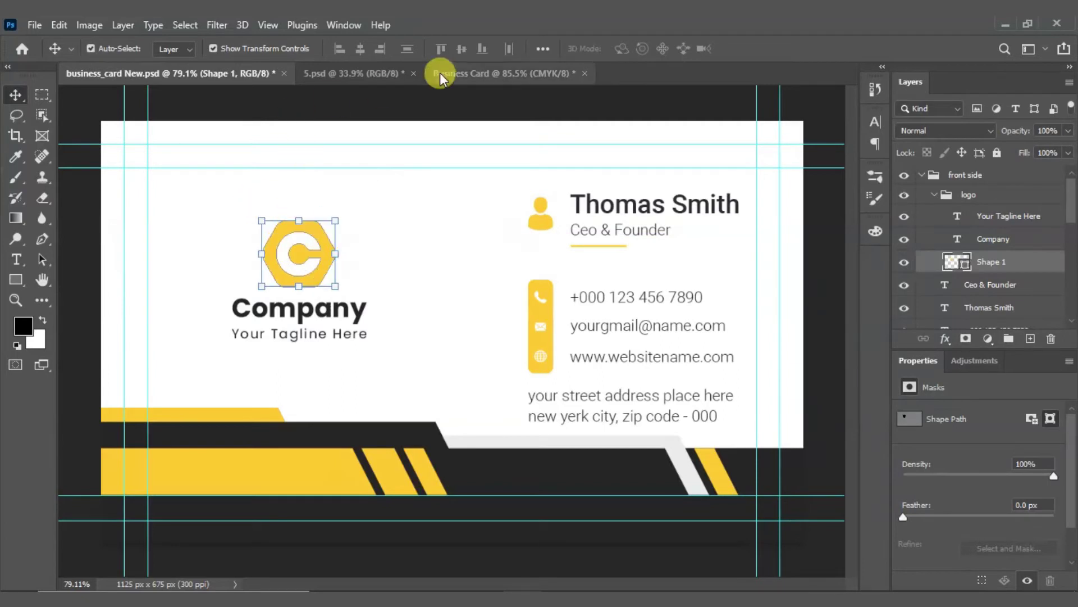
left_click(209, 207)
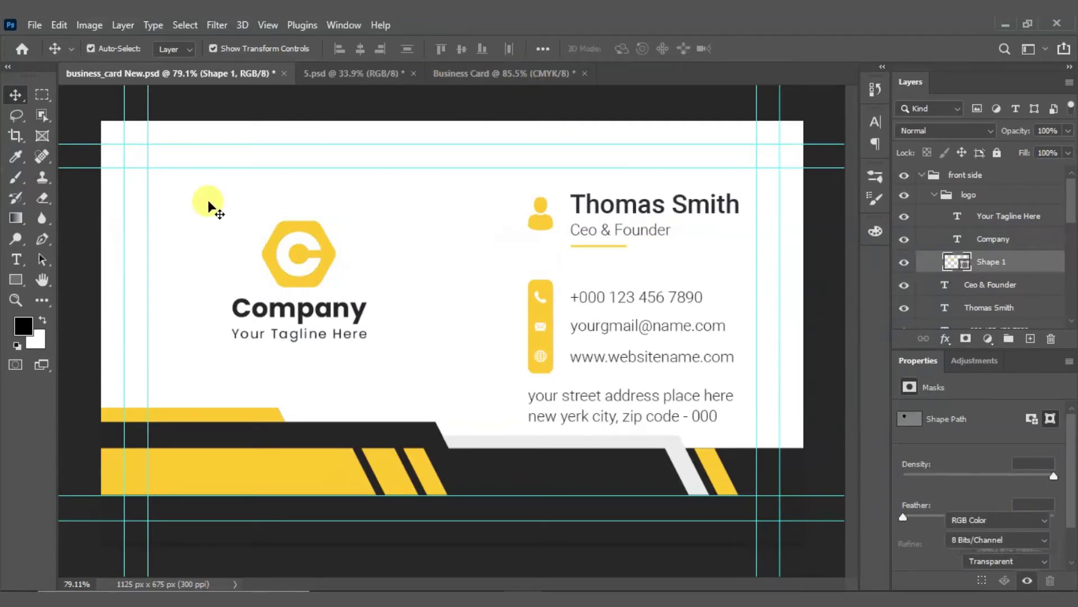
scroll(163, 208, "up", 1)
Step: Marquee-select the card within the guides, Copy Merged, and paste it into Business Card as Layer 1
left_click(36, 97)
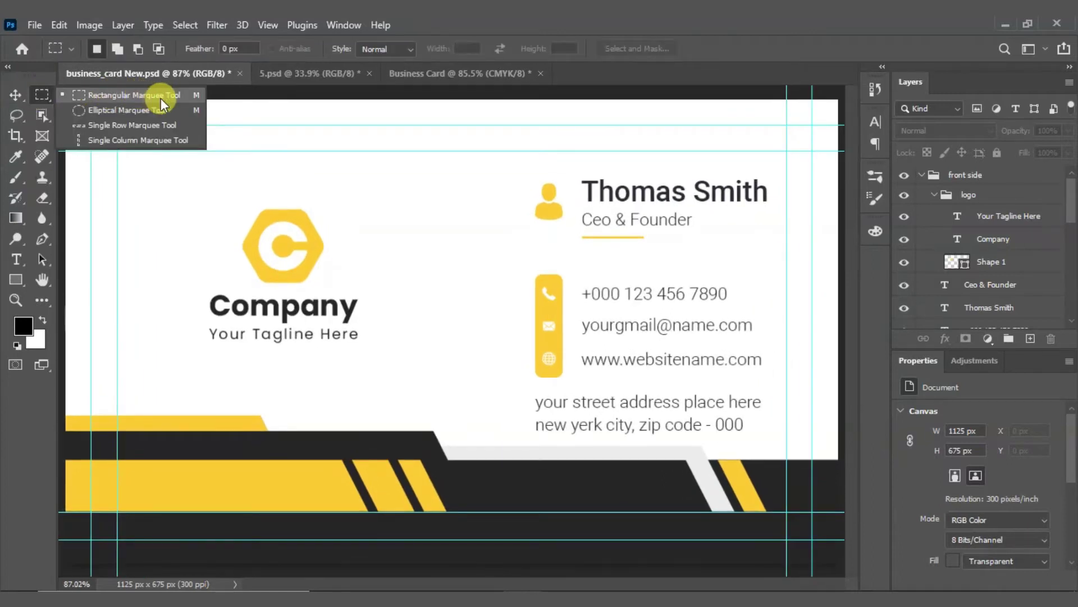
left_click(170, 96)
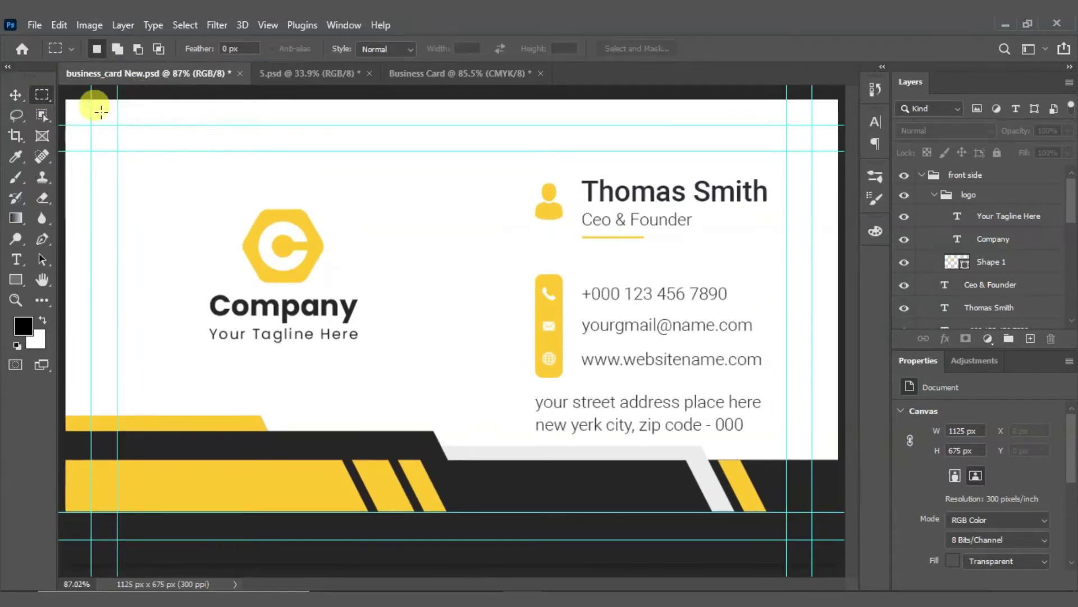
left_click_drag(89, 124, 810, 540)
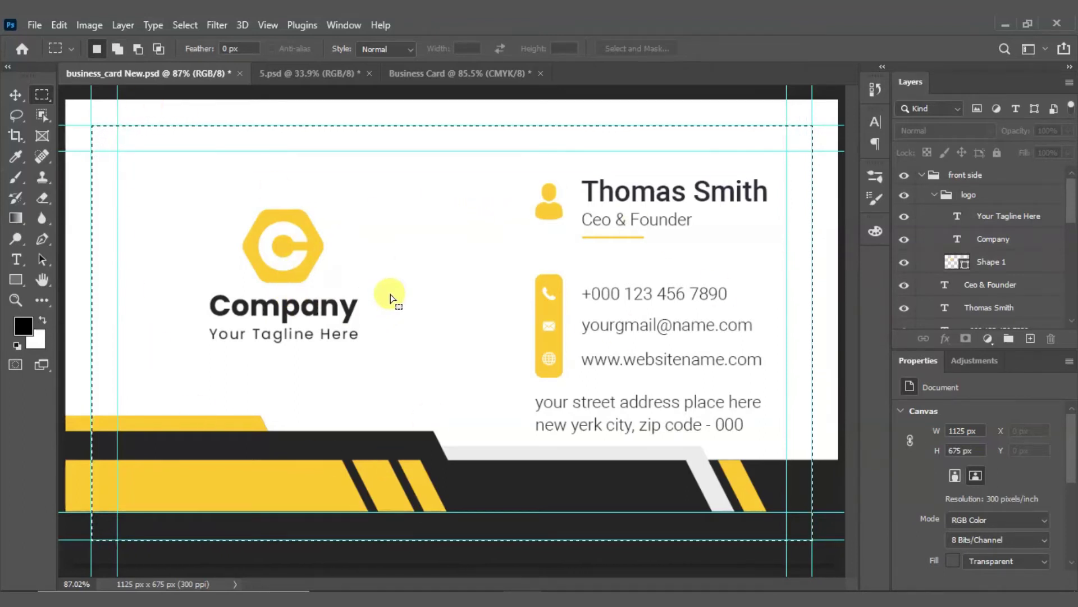
key("shift")
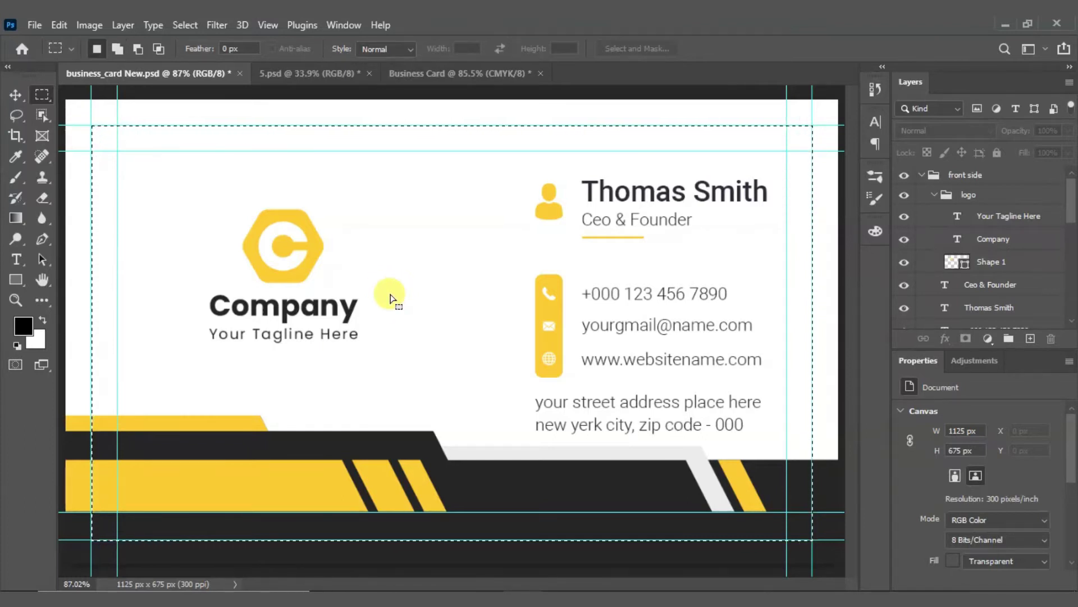
left_click(427, 79)
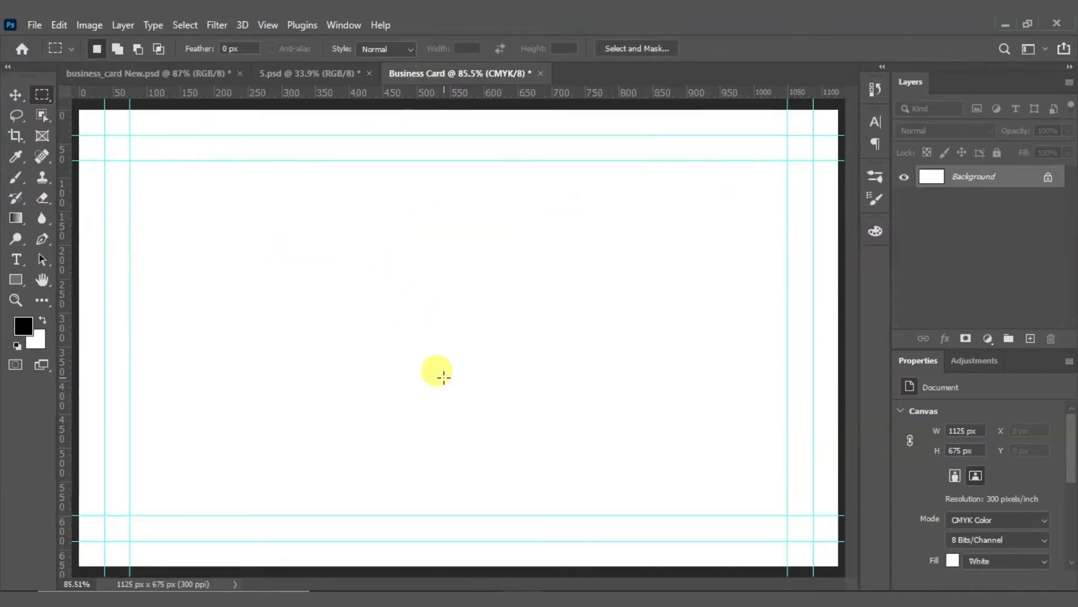
left_click_drag(443, 382, 443, 380)
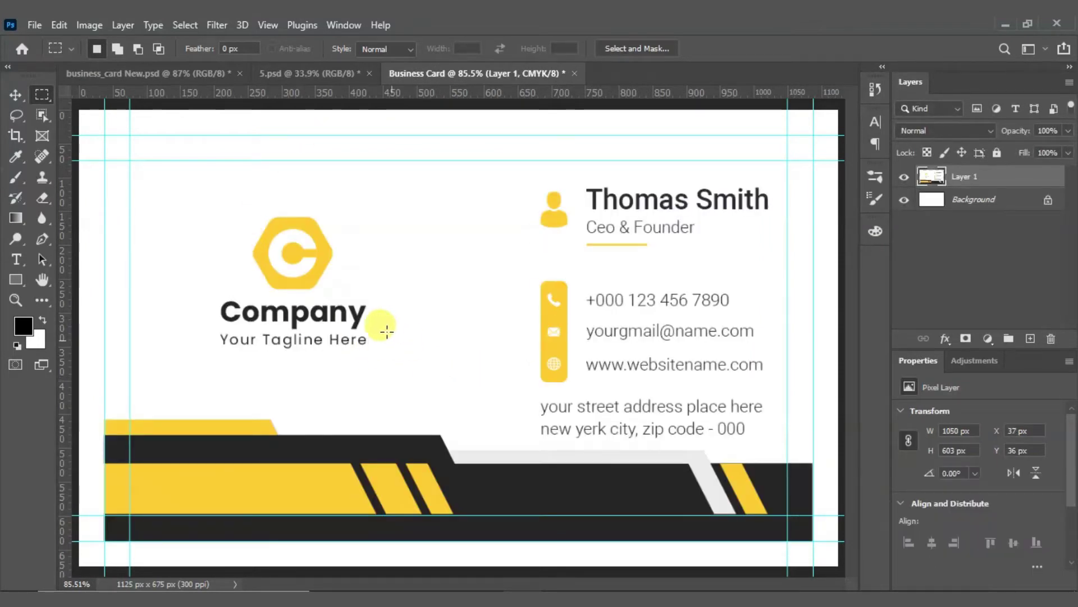
left_click(169, 74)
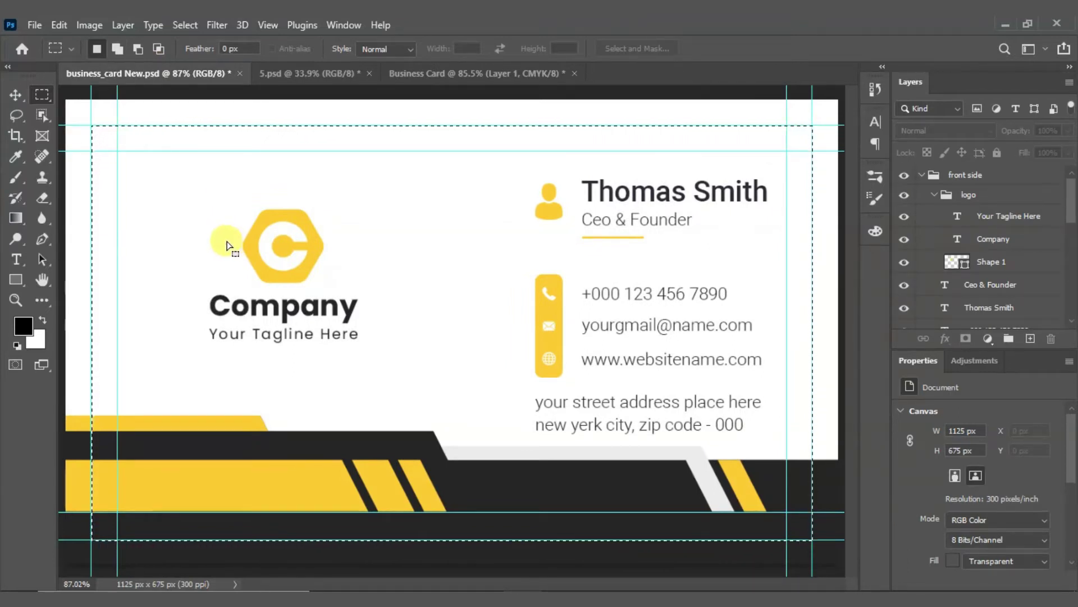
left_click(412, 78)
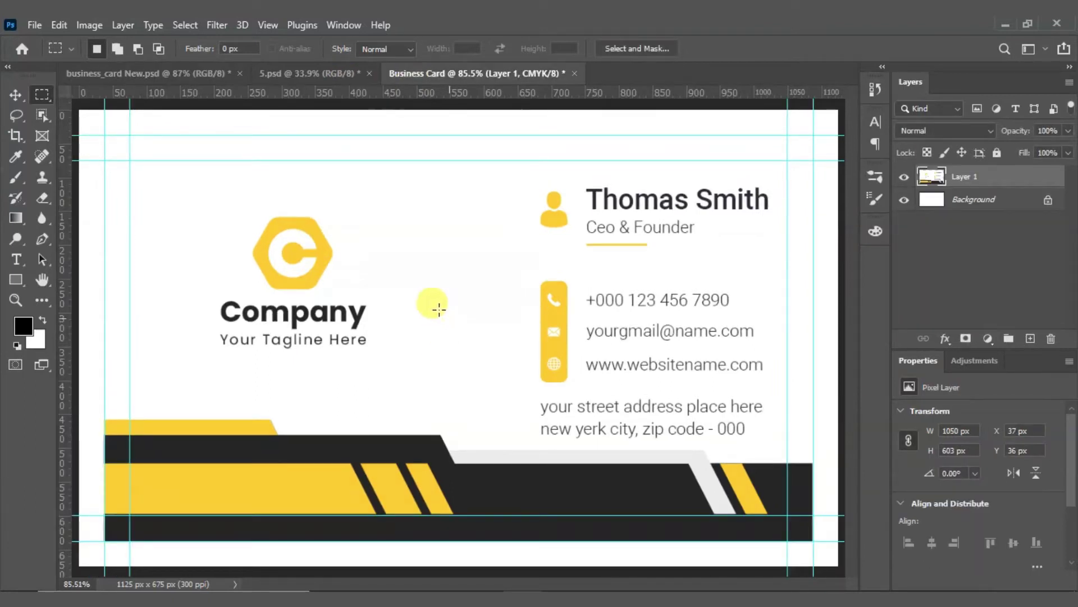
Step: Nudge the pasted Layer 1 artwork 1 px into alignment with the guides
left_click(16, 95)
scroll(805, 330, "up", 10)
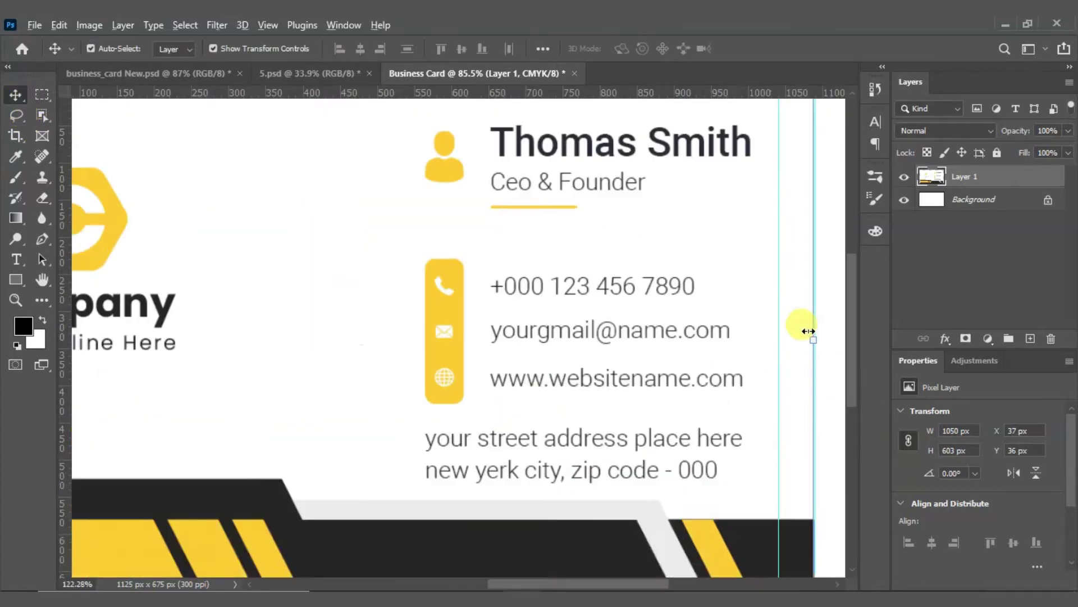
left_click_drag(790, 345, 659, 320)
left_click_drag(673, 380, 678, 385)
scroll(716, 360, "down", 10)
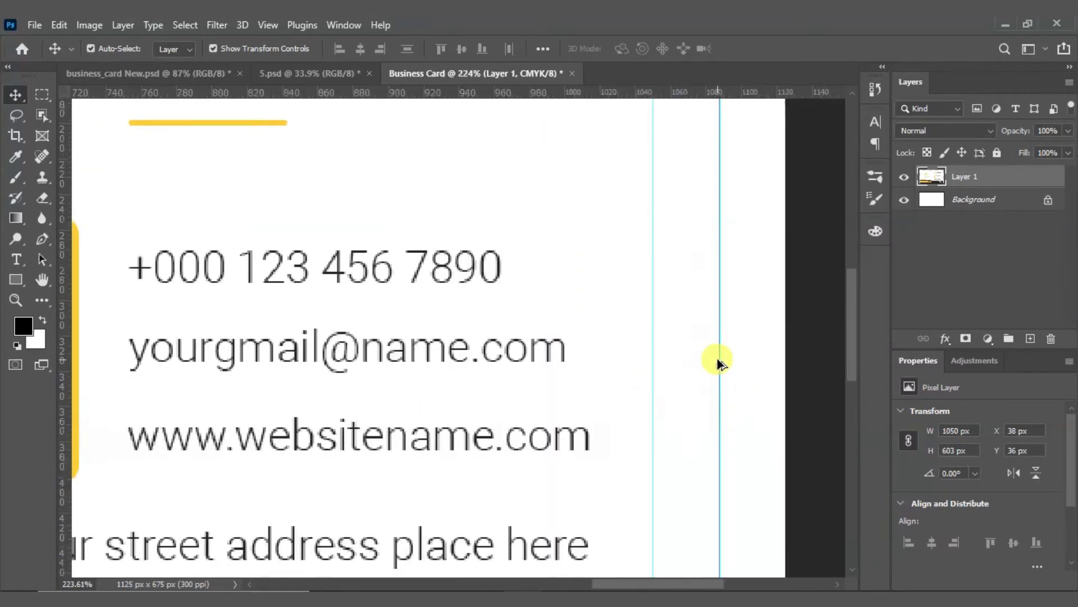
scroll(247, 365, "up", 8)
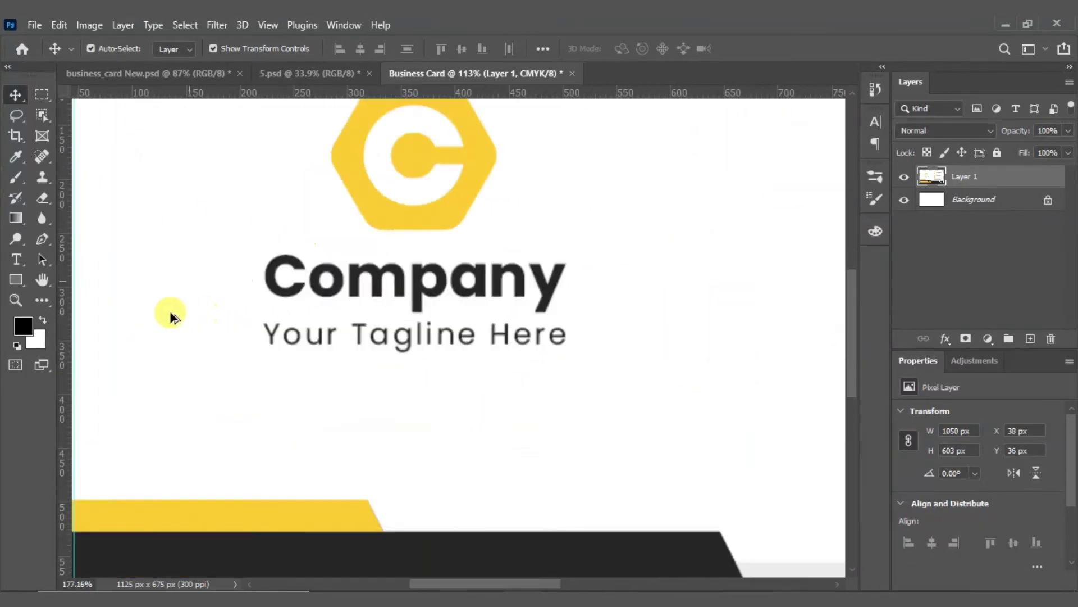
left_click_drag(163, 306, 696, 311)
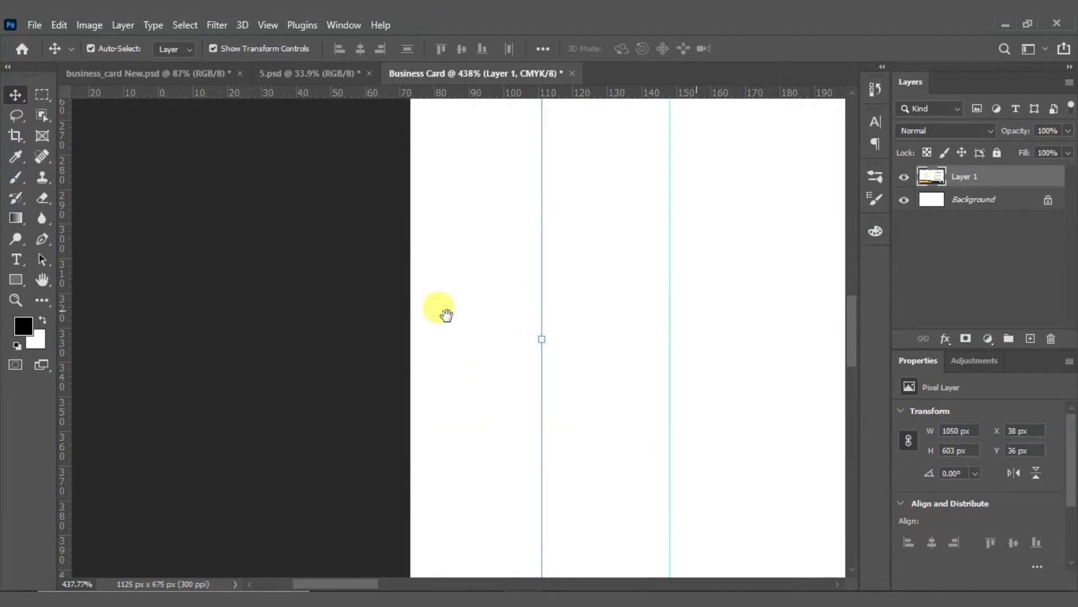
left_click(447, 316)
left_click(639, 371)
scroll(414, 337, "down", 6)
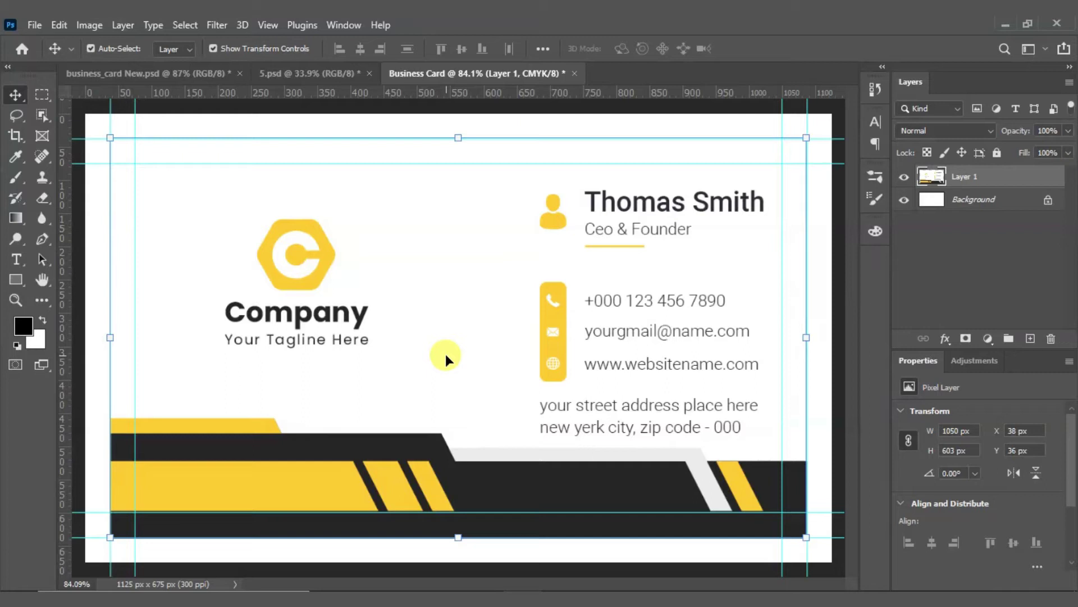
Step: Set Layer 1 opacity to 54% and apply Lock All
left_click(1068, 131)
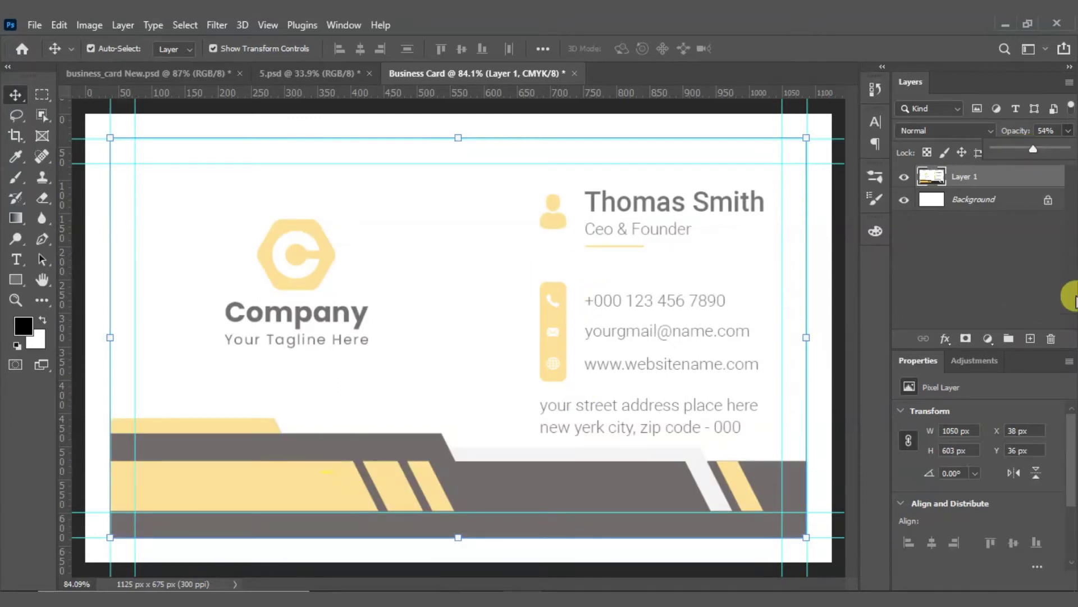
left_click(979, 261)
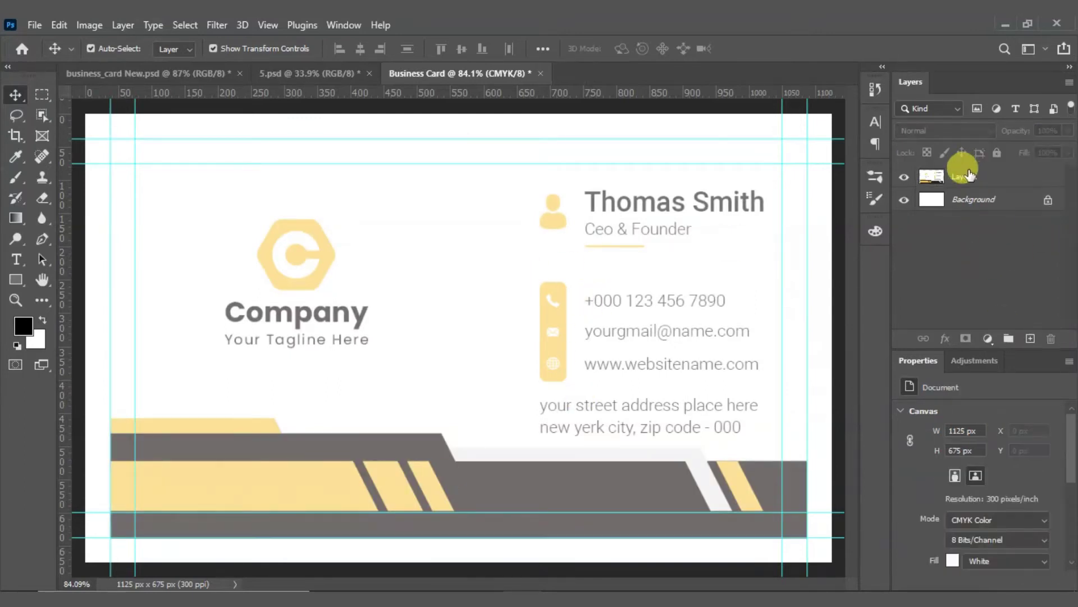
left_click(970, 176)
left_click(997, 152)
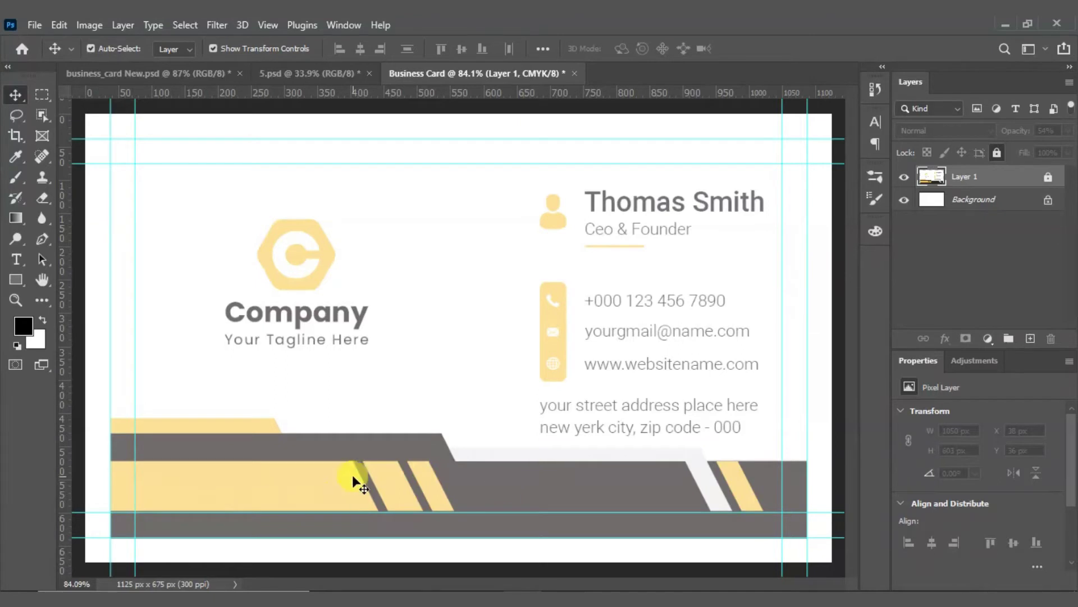
scroll(152, 503, "up", 3)
scroll(183, 452, "down", 3)
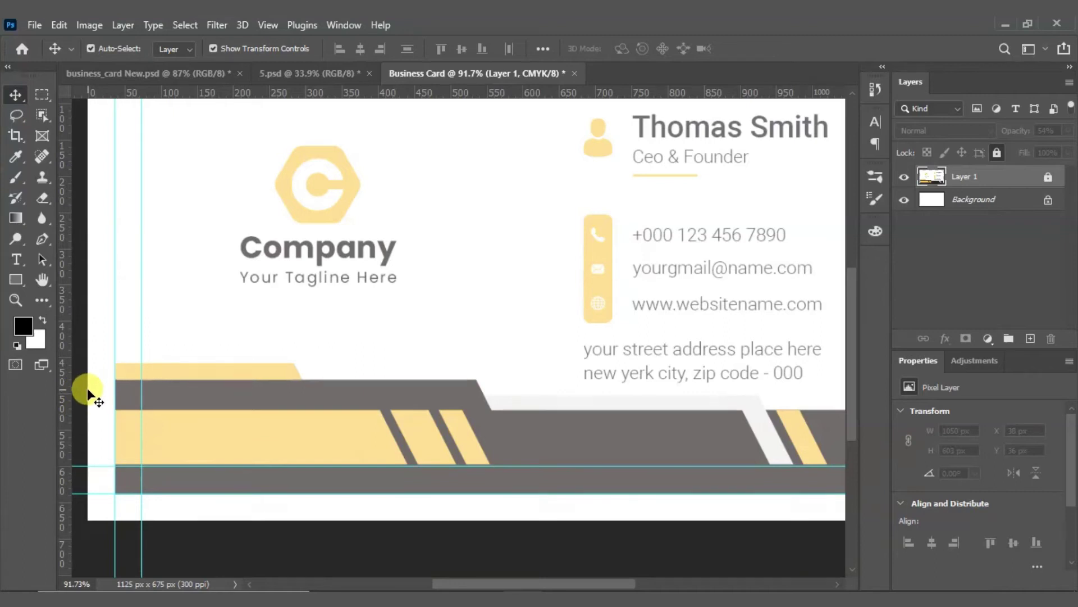
Step: Draw a no-fill rectangle with a 2 px red stroke over the upper dark stripe
left_click(15, 281)
left_click(106, 279)
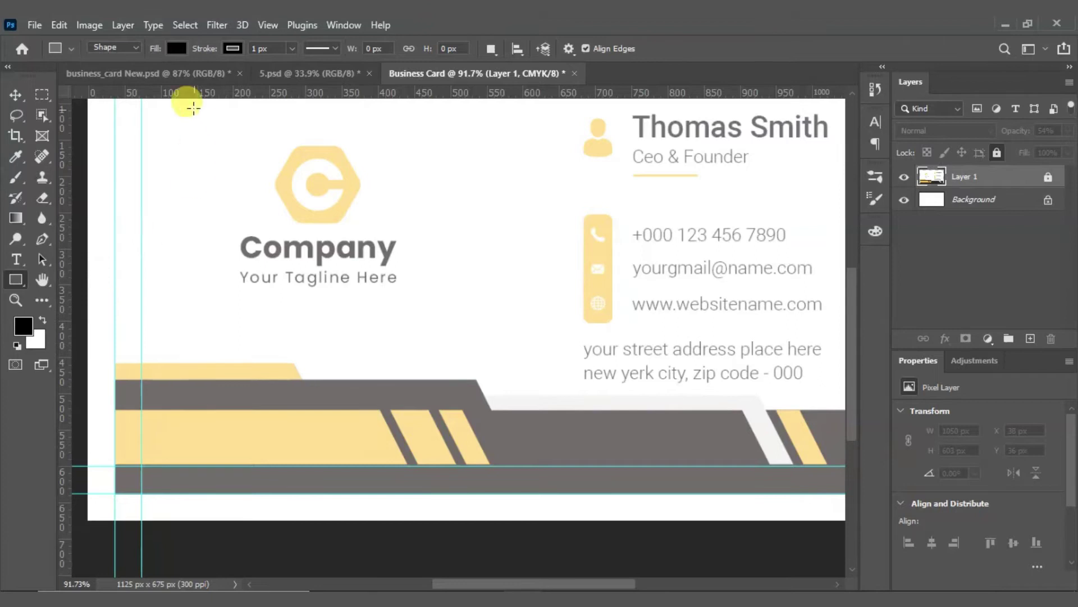
left_click(175, 48)
left_click(89, 80)
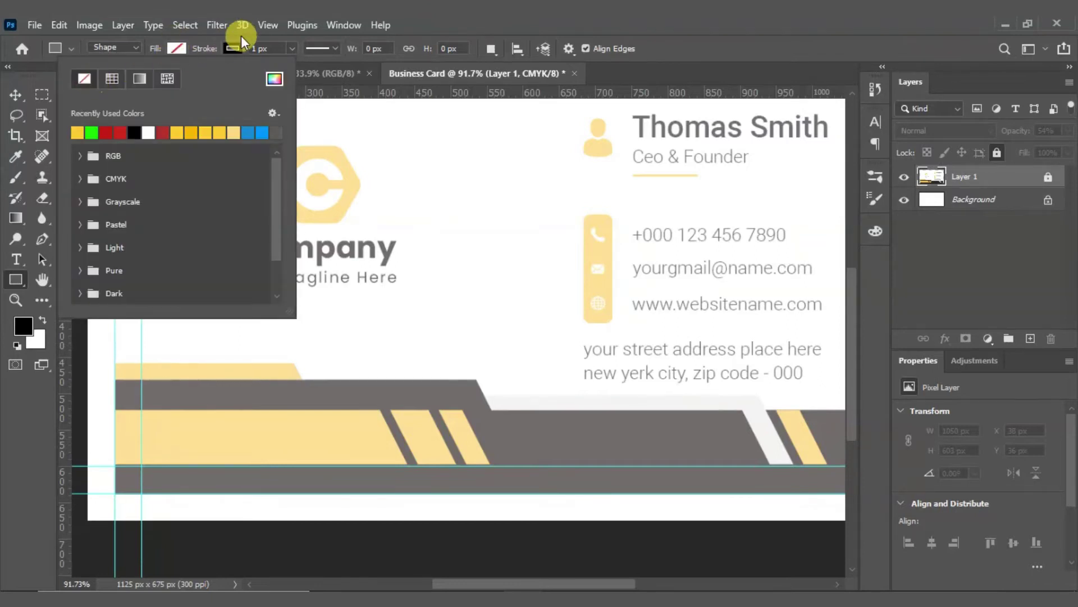
left_click(235, 48)
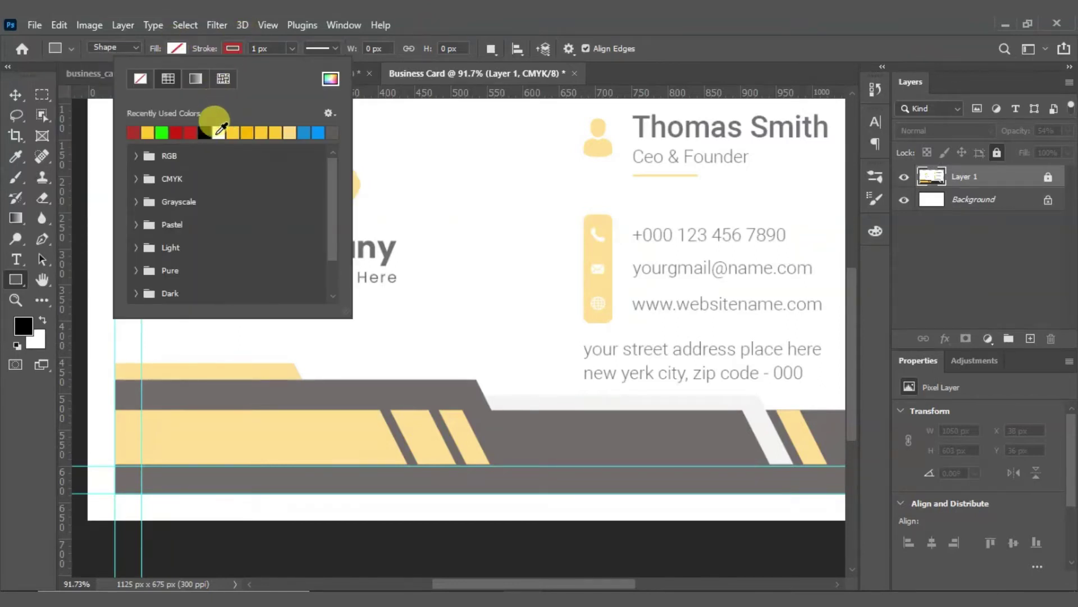
left_click(232, 49)
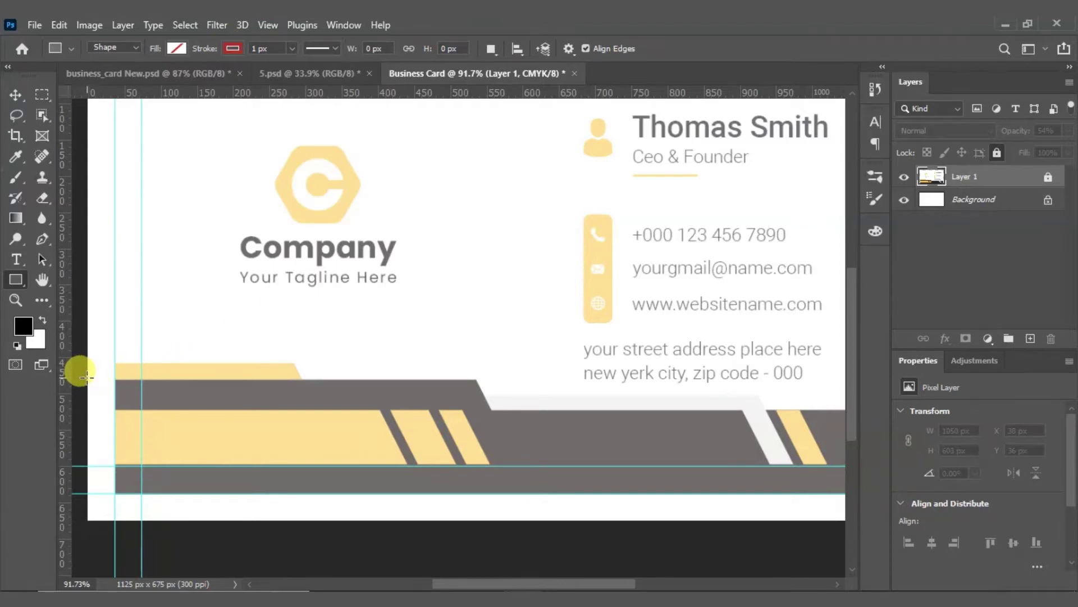
left_click_drag(86, 377, 492, 410)
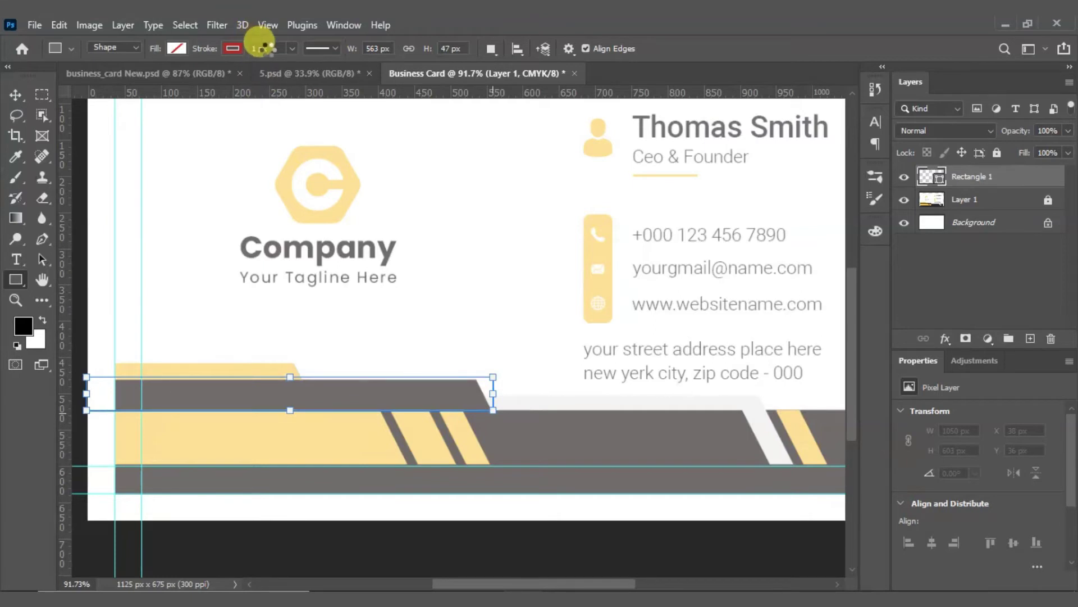
left_click(265, 49)
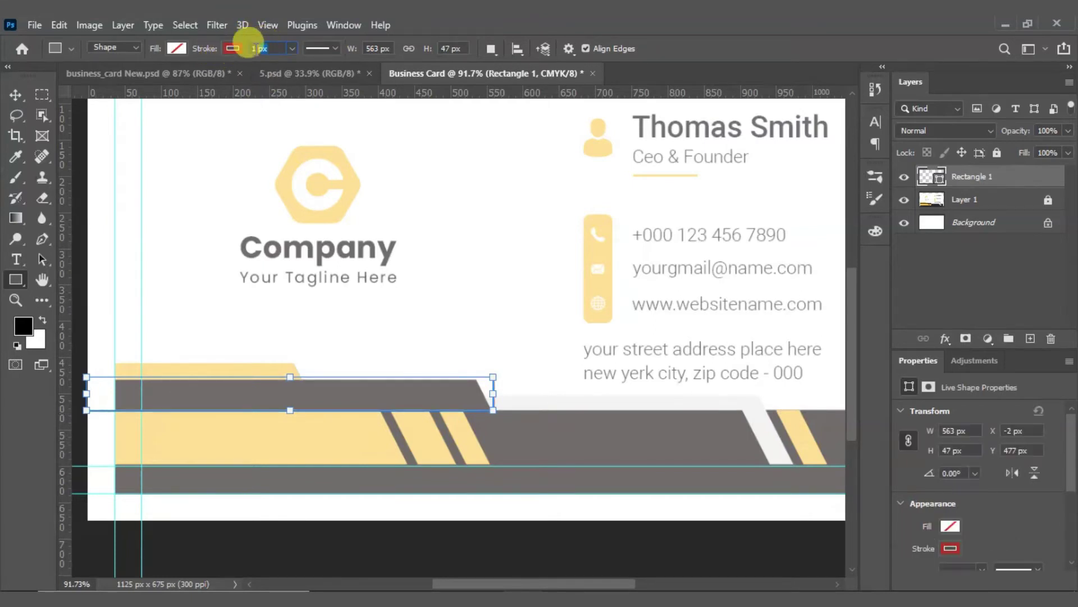
type("2")
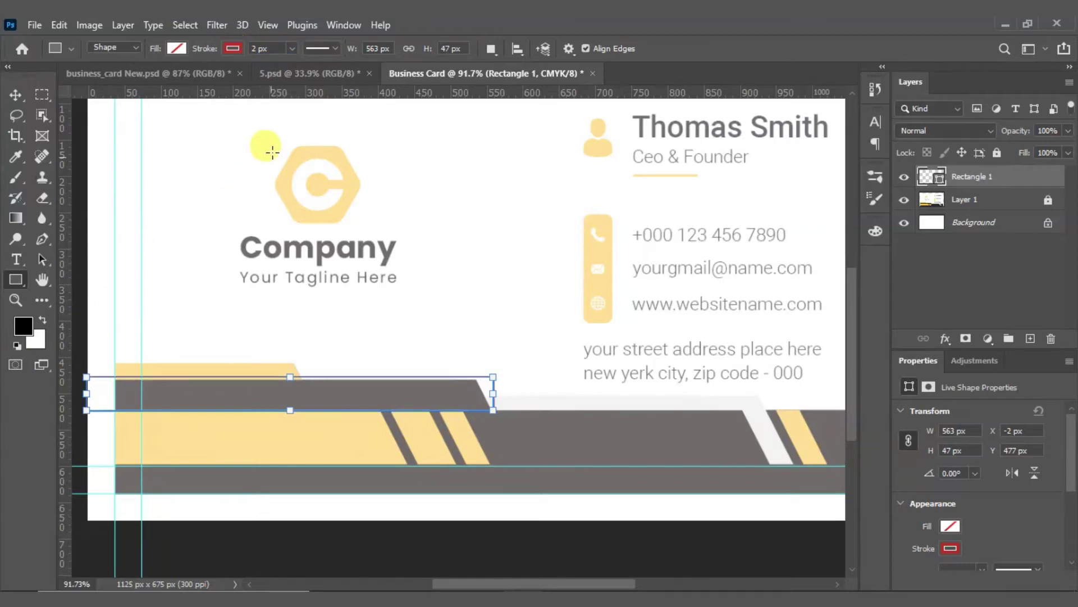
Step: Adjust the rectangle's top, left and right sides to match the stripe at 559 × 43 px
scroll(274, 414, "up", 3)
scroll(275, 410, "up", 3)
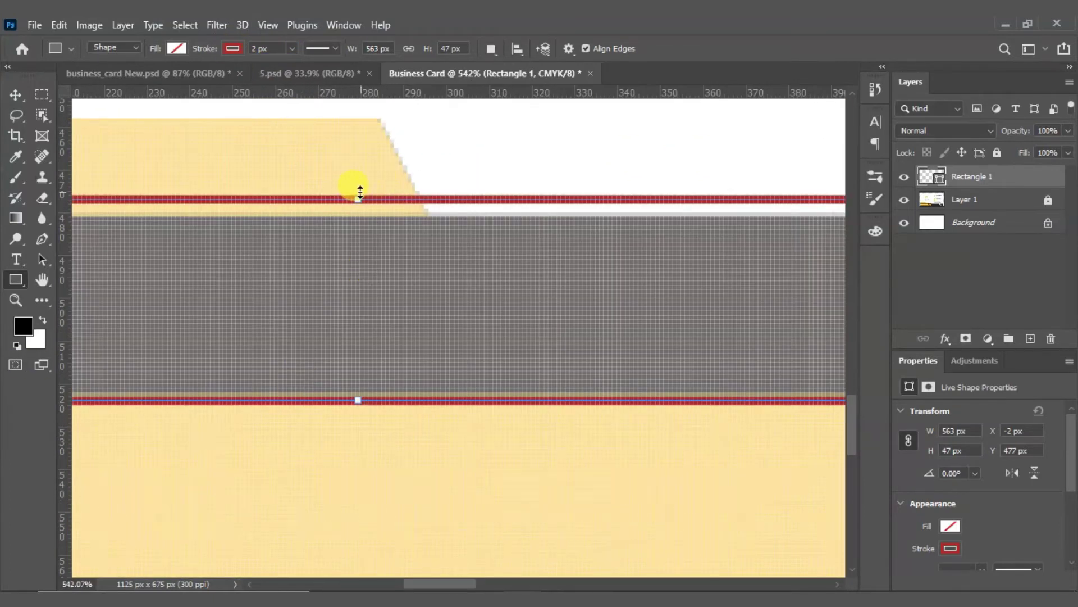
left_click_drag(355, 197, 358, 214)
scroll(355, 212, "down", 6)
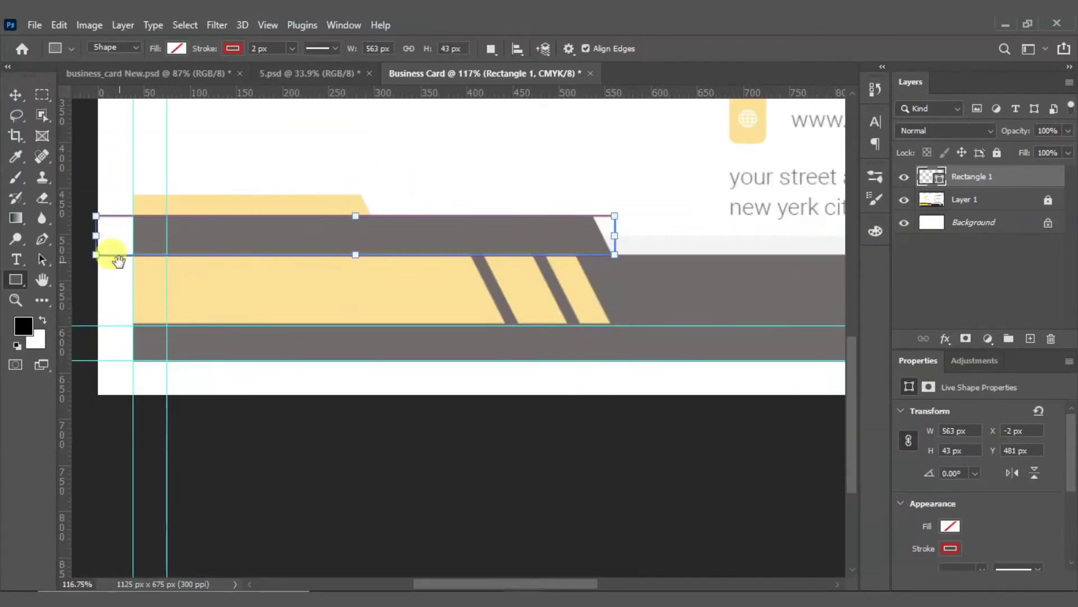
scroll(92, 230, "up", 3)
scroll(92, 229, "up", 5)
mouse_move(113, 253)
left_mouse_down()
mouse_move(148, 266)
mouse_move(137, 263)
left_mouse_up()
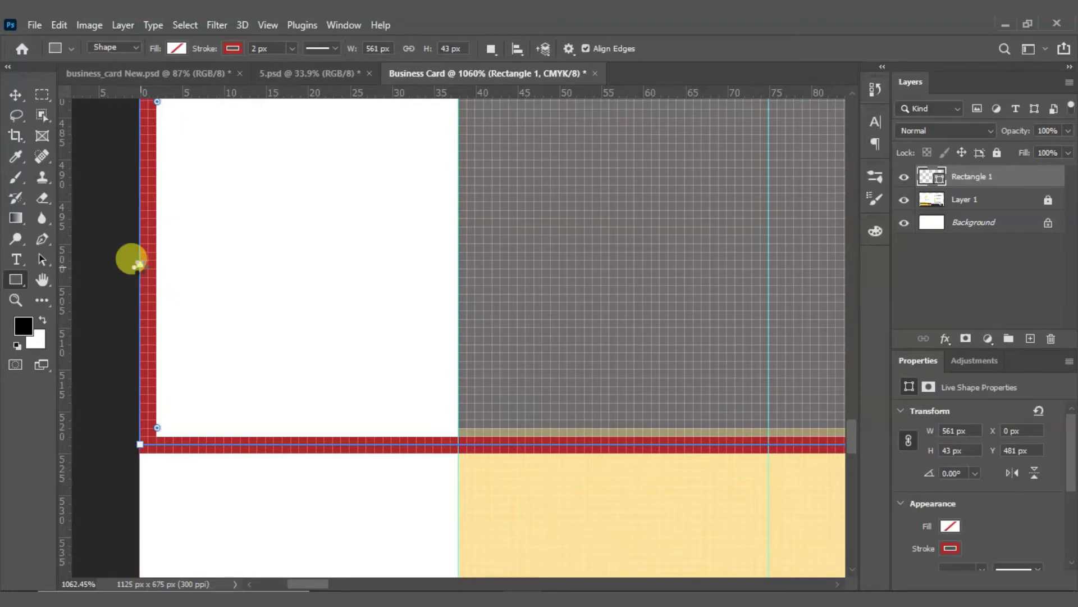
scroll(197, 272, "down", 8)
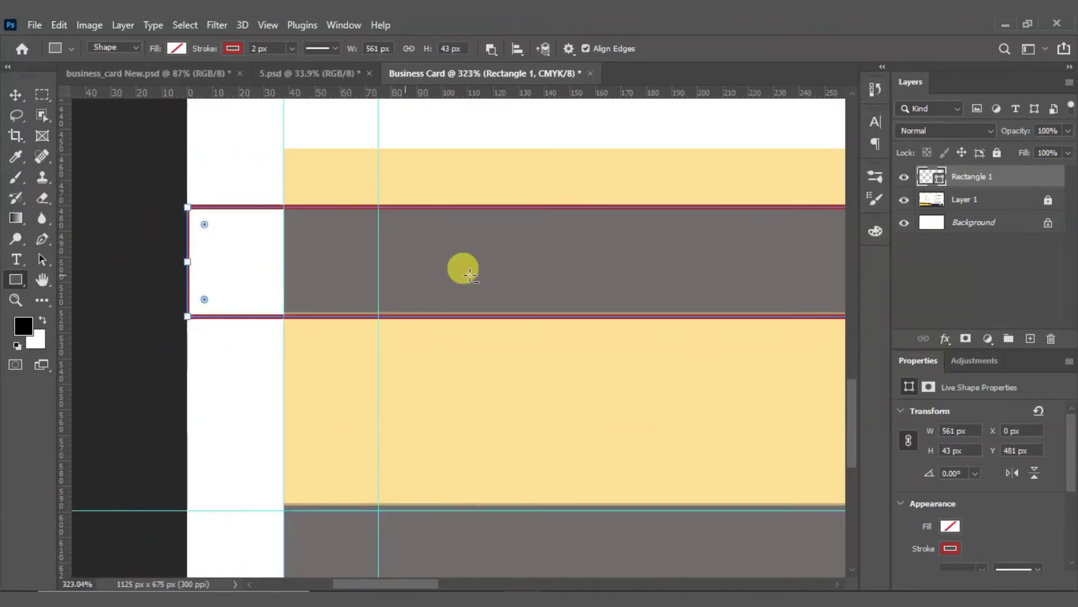
scroll(763, 267, "down", 3)
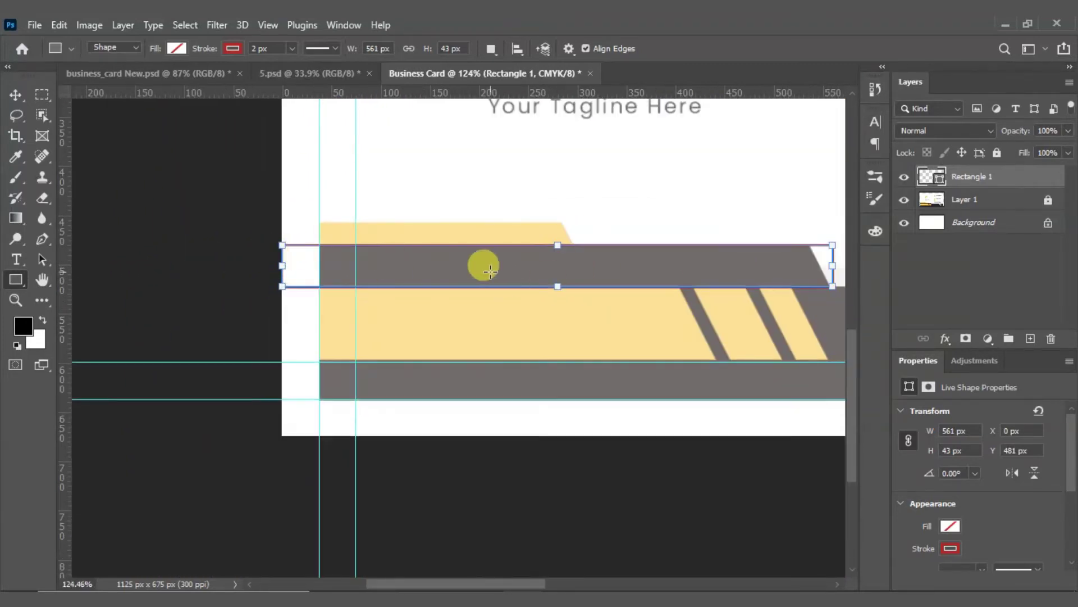
left_click_drag(734, 236, 475, 243)
scroll(566, 247, "up", 7)
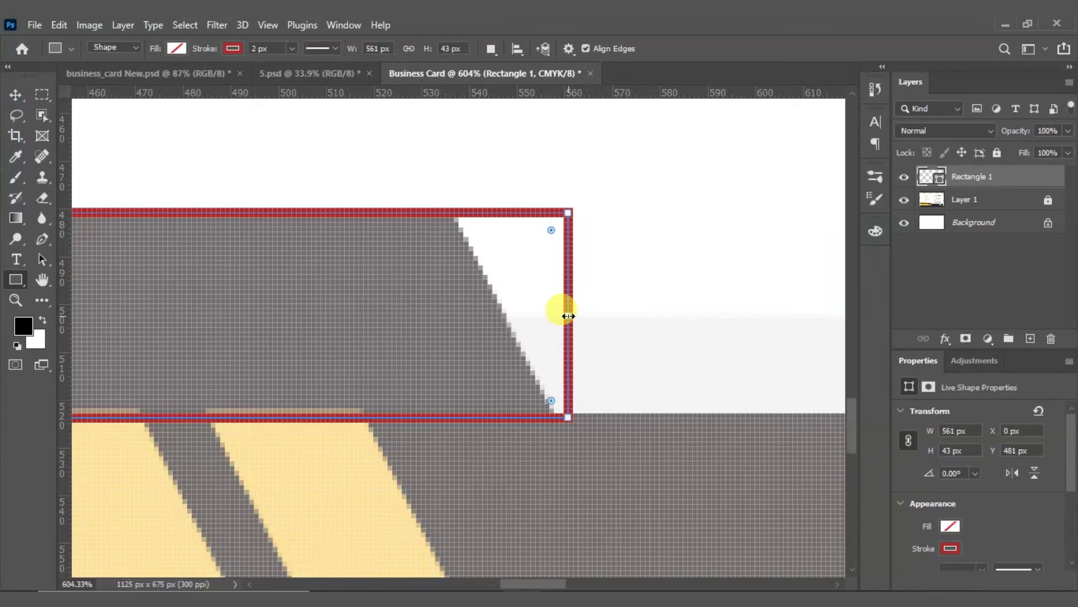
mouse_move(562, 312)
left_mouse_down()
mouse_move(553, 313)
mouse_move(562, 320)
left_mouse_up()
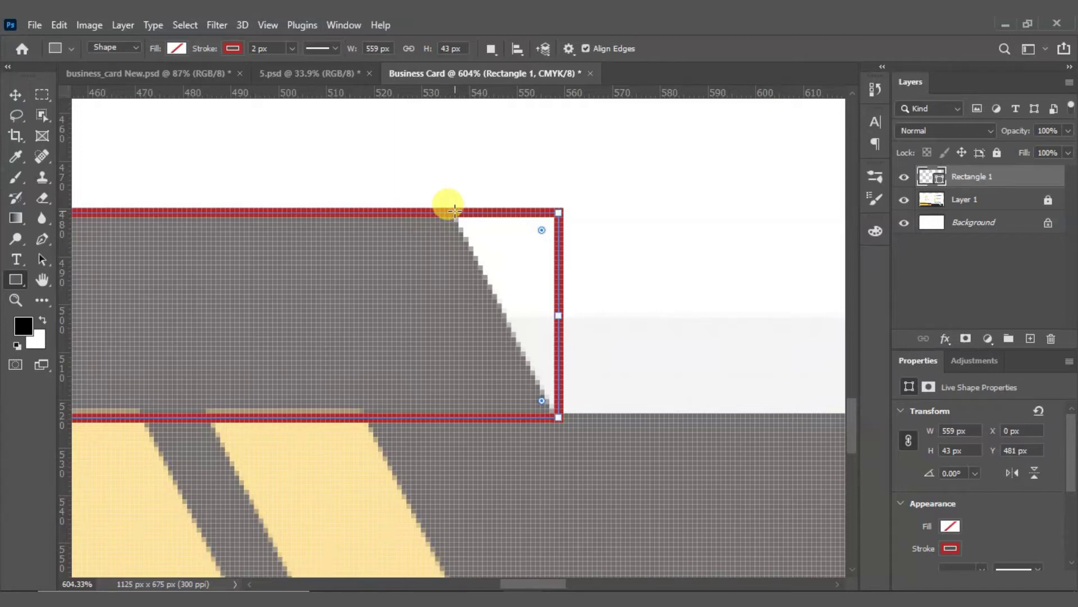
Step: Convert Rectangle 1 to a path and drag its top-right corner left onto the grey stripe's diagonal
left_click(23, 91)
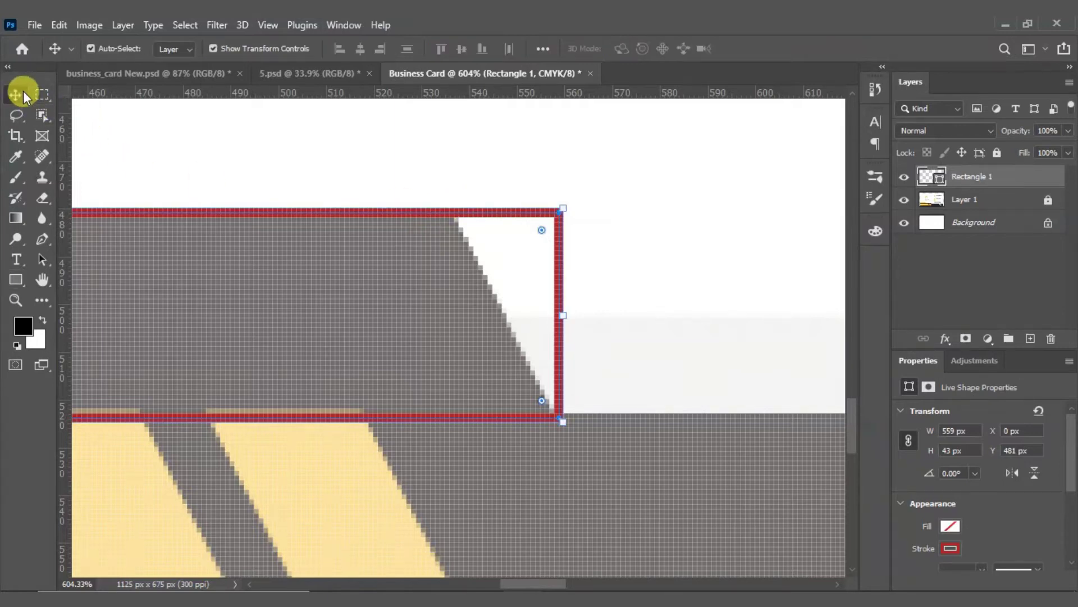
left_click(464, 158)
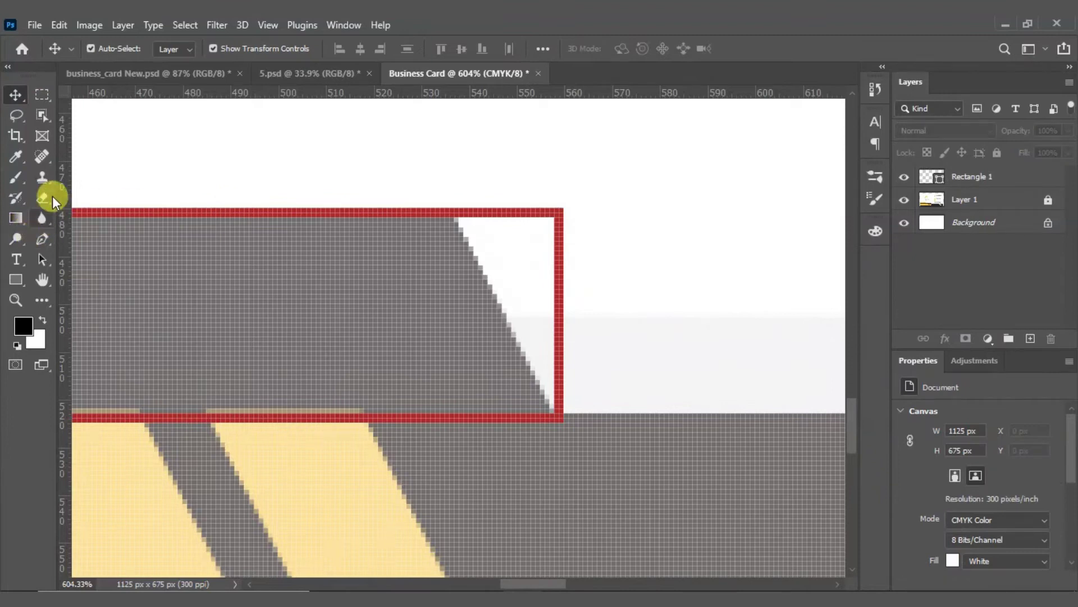
left_click(45, 261)
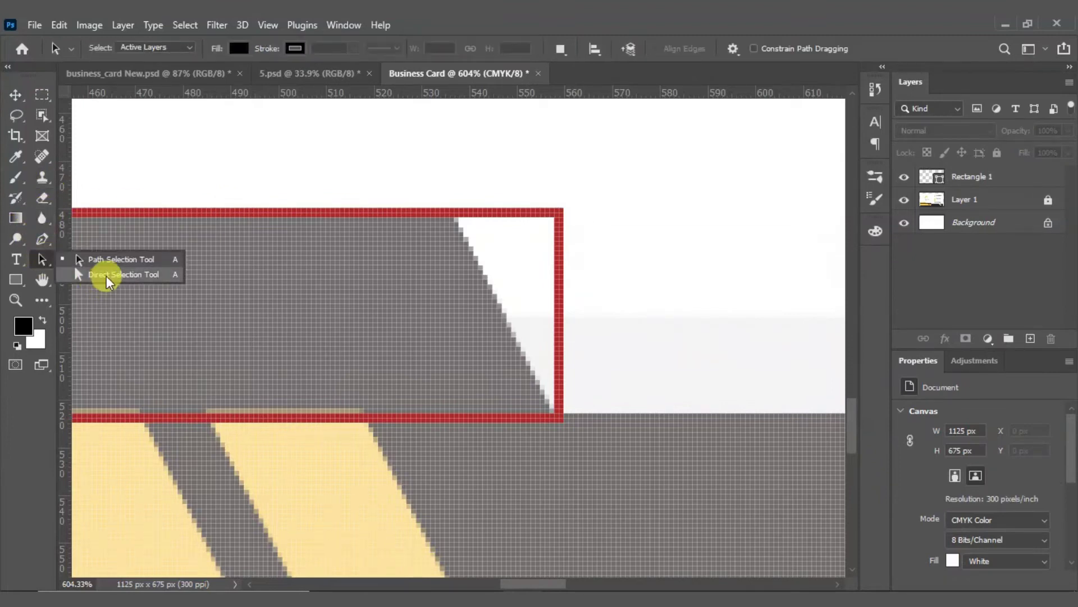
left_click(106, 276)
left_click_drag(533, 194, 563, 225)
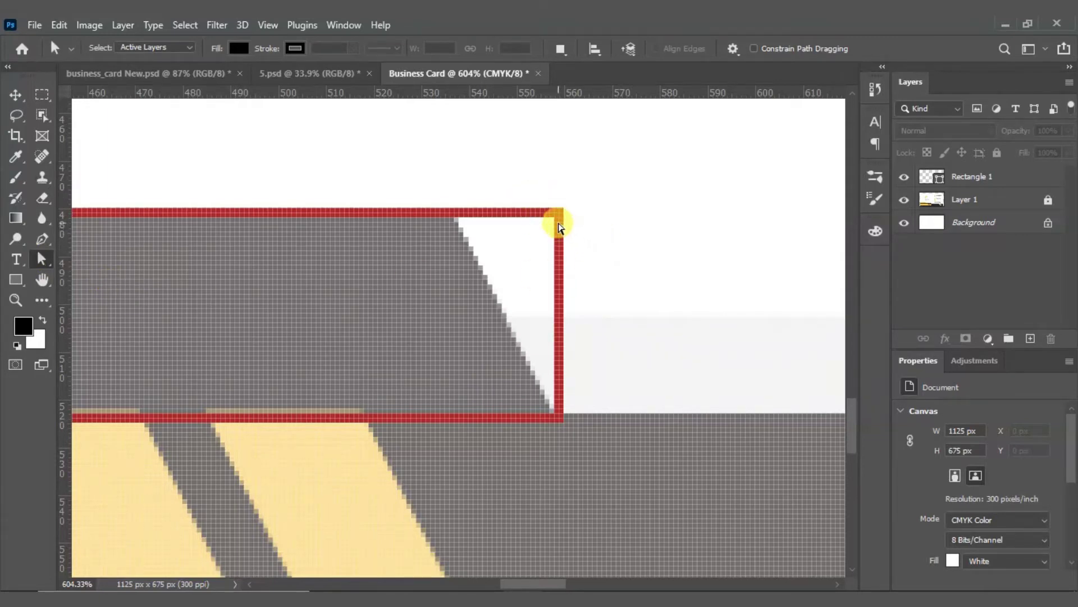
left_click(17, 95)
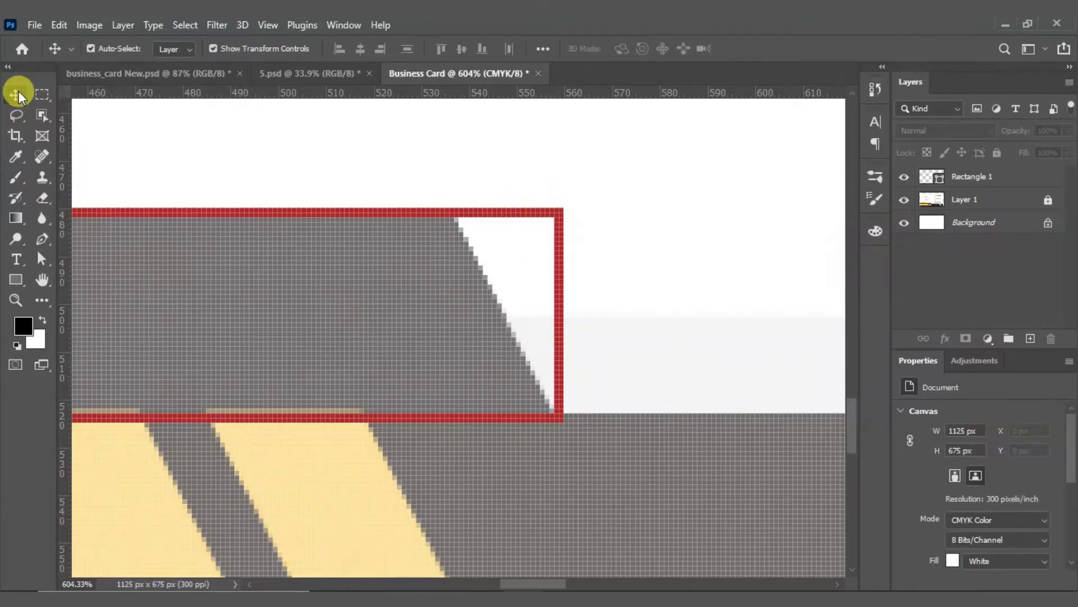
left_click(557, 237)
left_click(48, 260)
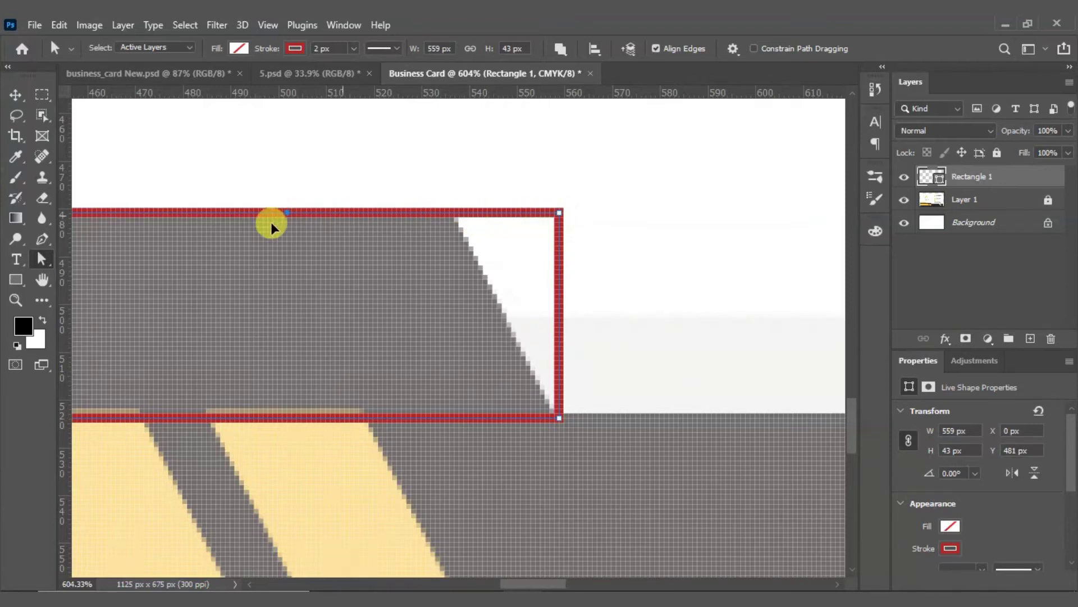
left_click(174, 237)
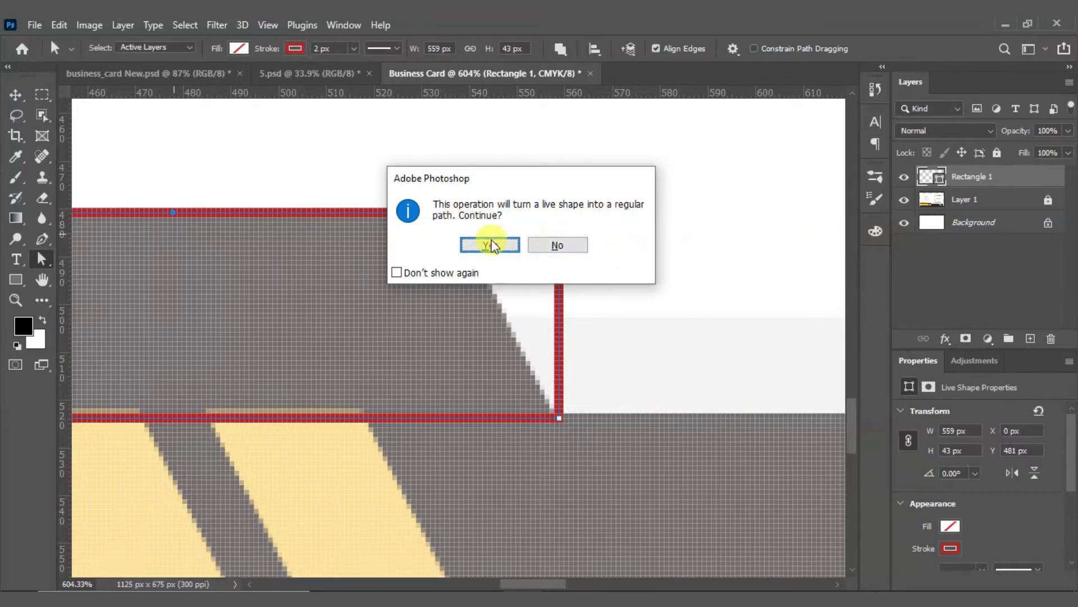
left_click(491, 246)
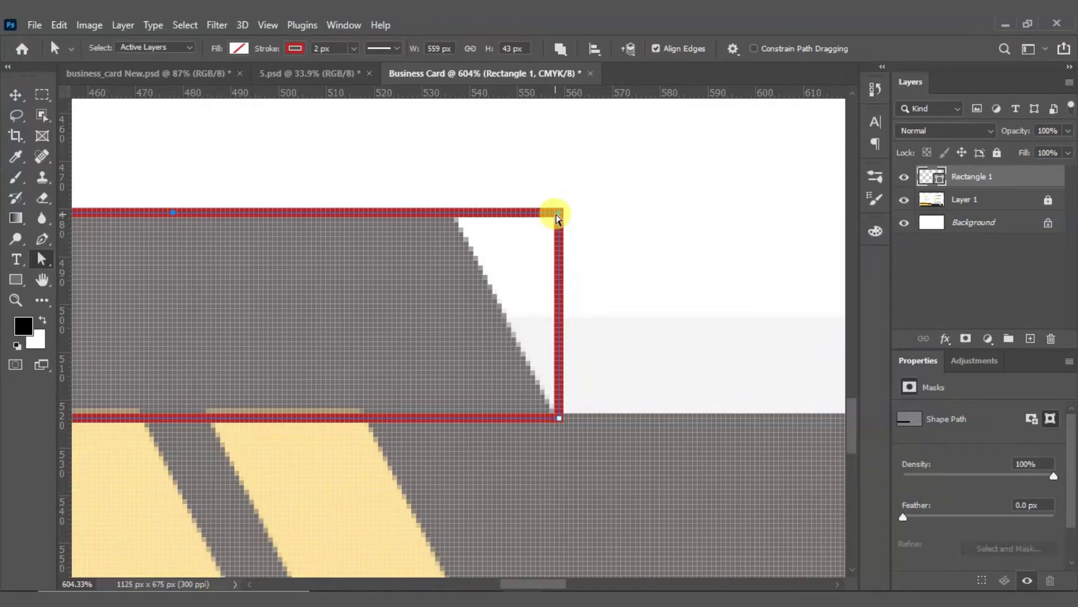
left_click_drag(560, 218, 455, 216)
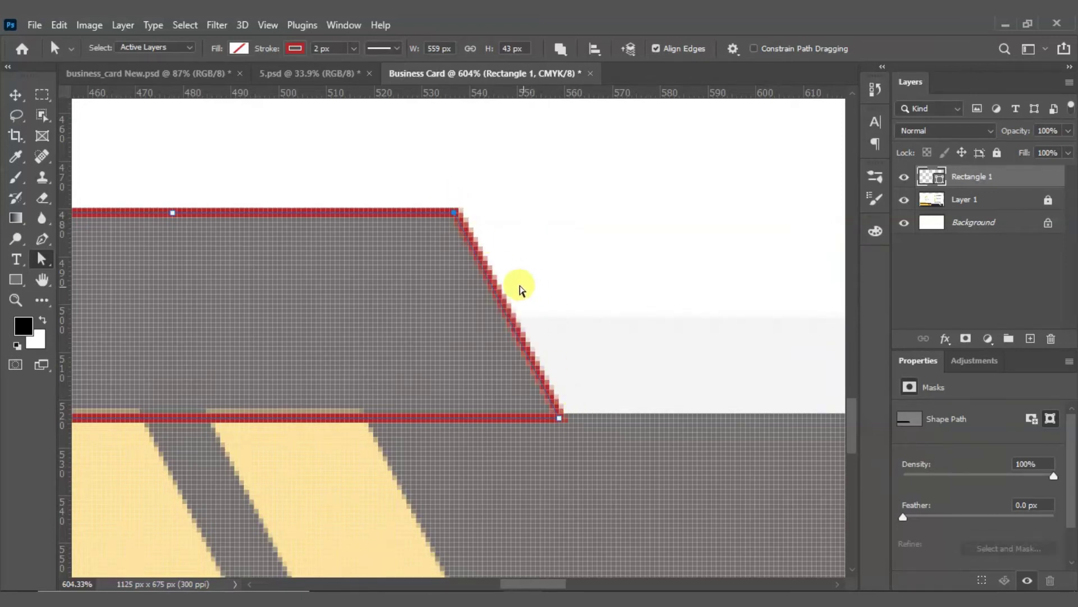
left_click(15, 94)
Step: Draw a second red-outlined rectangle over the card's lower-left yellow bands
left_click(656, 243)
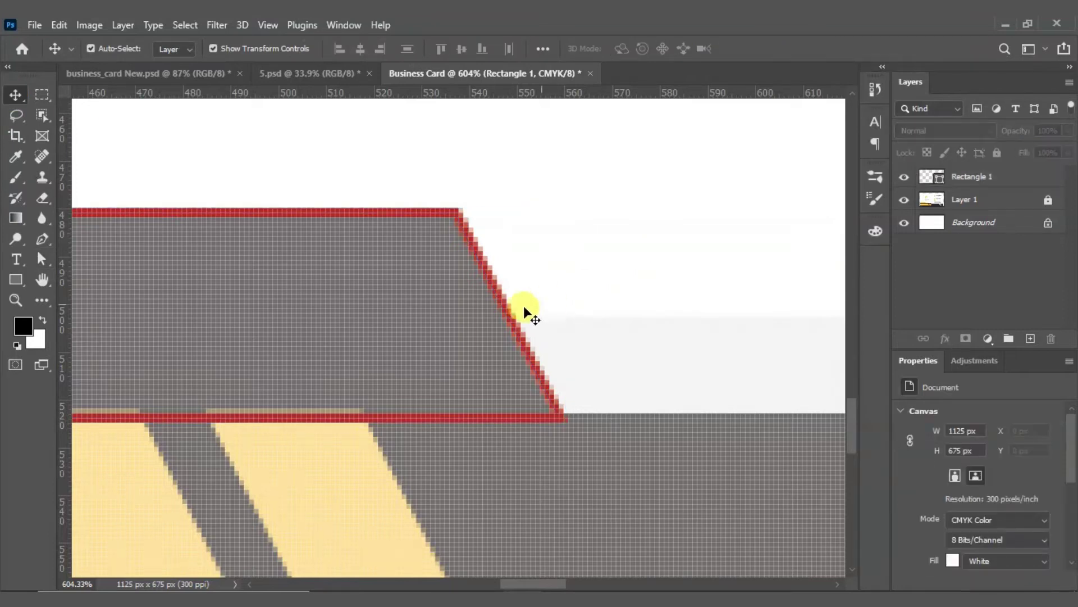
scroll(486, 290, "down", 3)
scroll(438, 275, "down", 2)
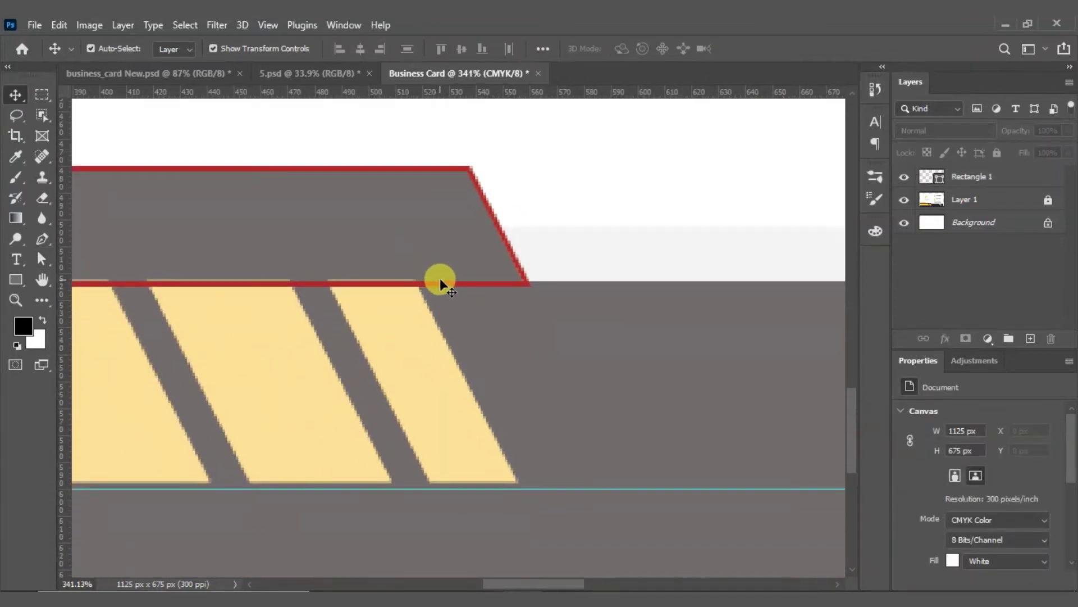
scroll(457, 288, "down", 8)
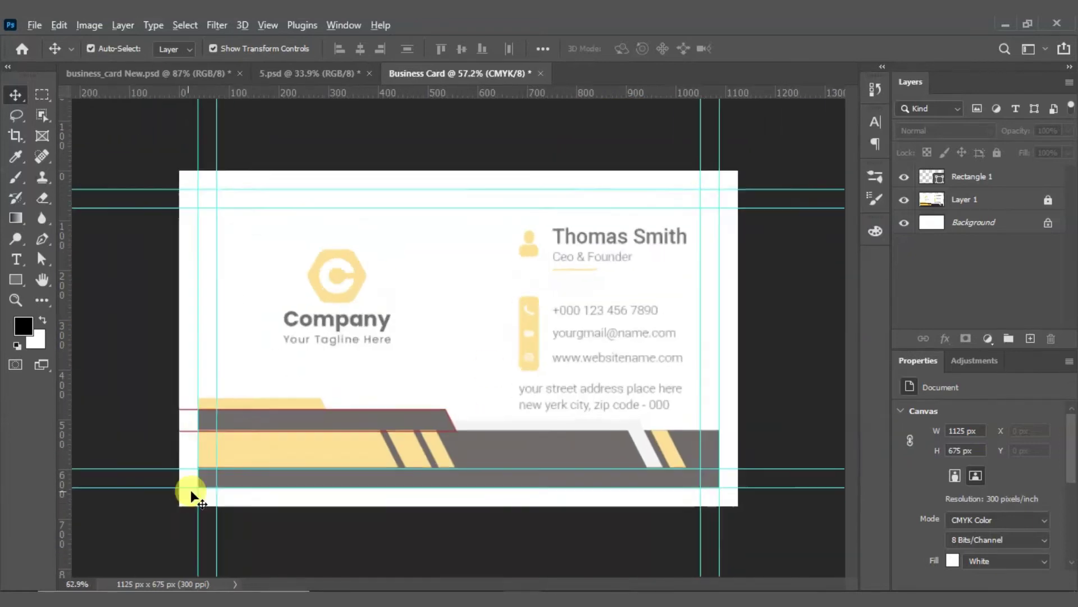
scroll(326, 416, "up", 5)
scroll(551, 337, "down", 2)
scroll(455, 306, "down", 3)
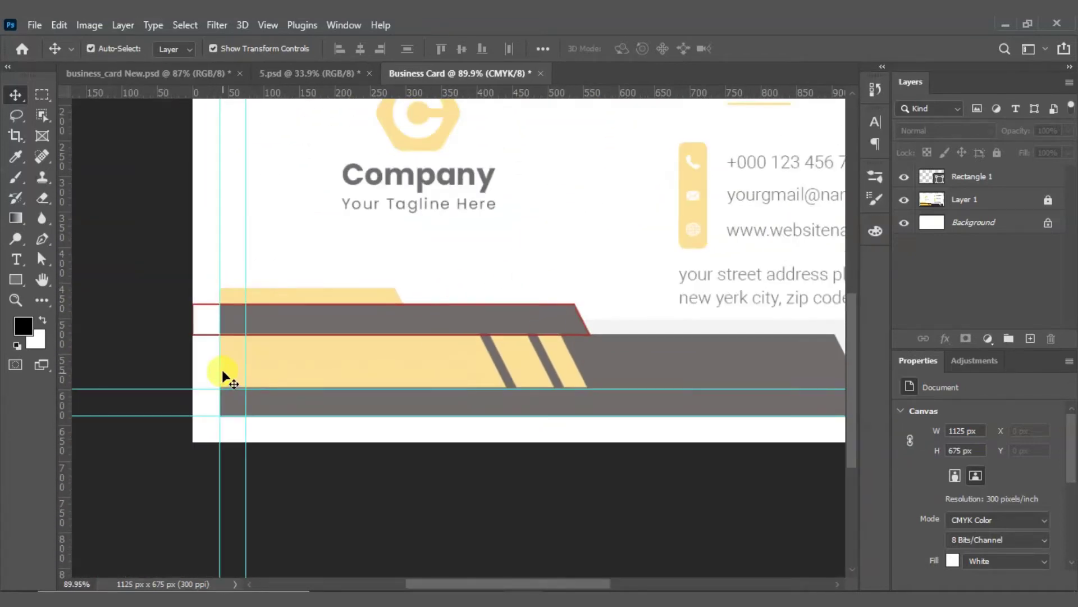
left_click_drag(746, 361, 545, 332)
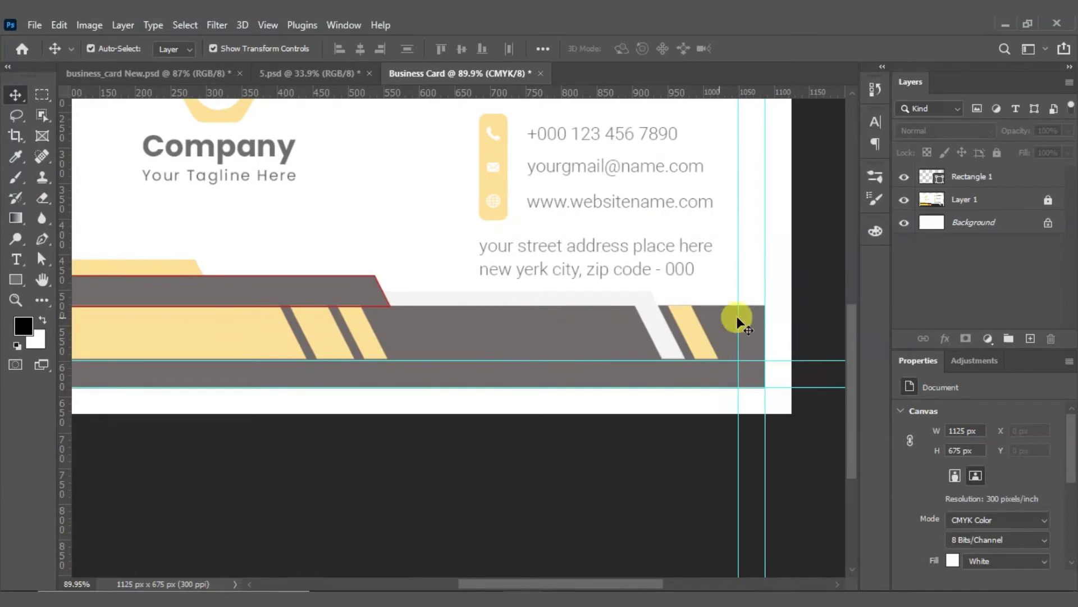
key("ctrl+0")
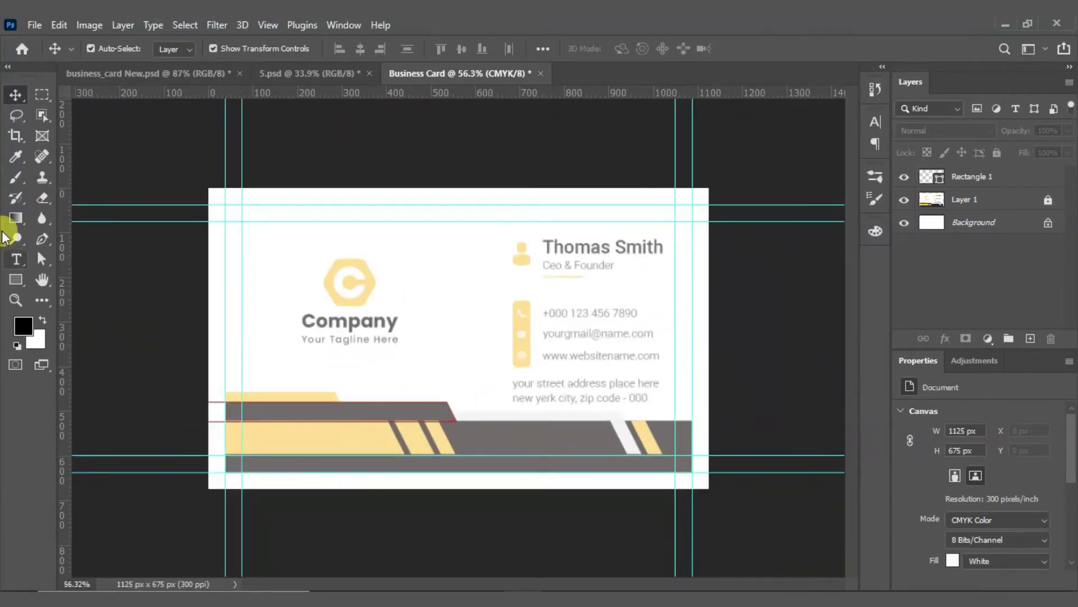
left_click(16, 279)
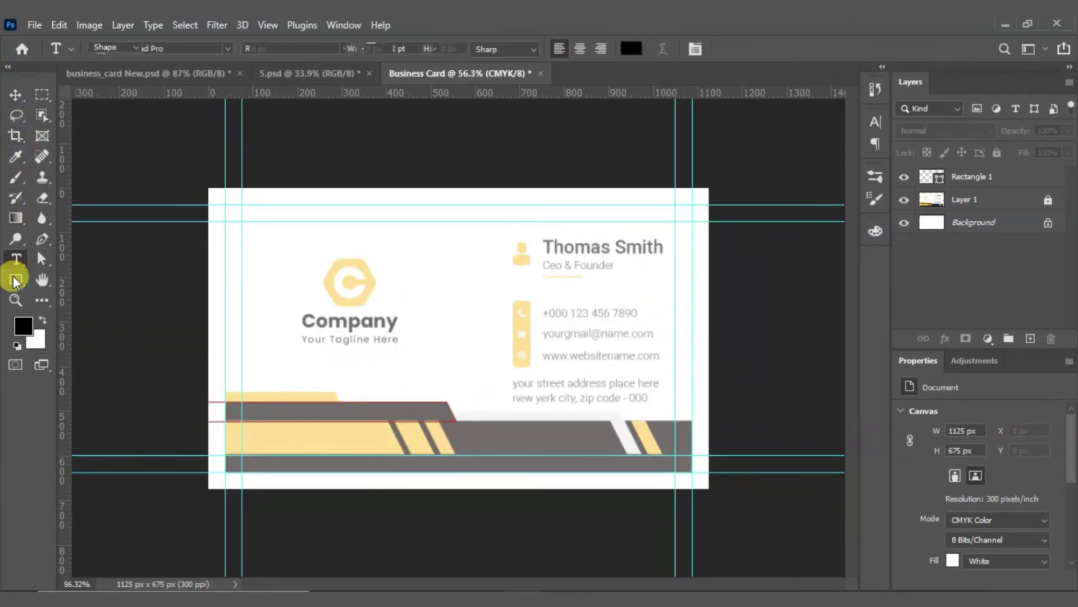
scroll(247, 483, "up", 4)
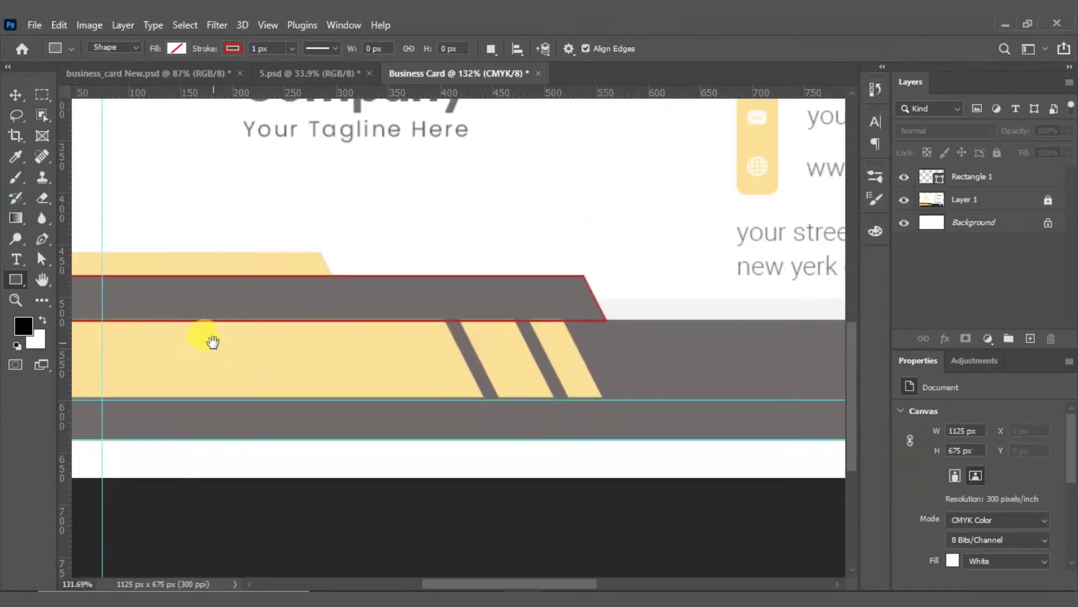
left_click_drag(213, 341, 419, 327)
left_click_drag(230, 308, 443, 466)
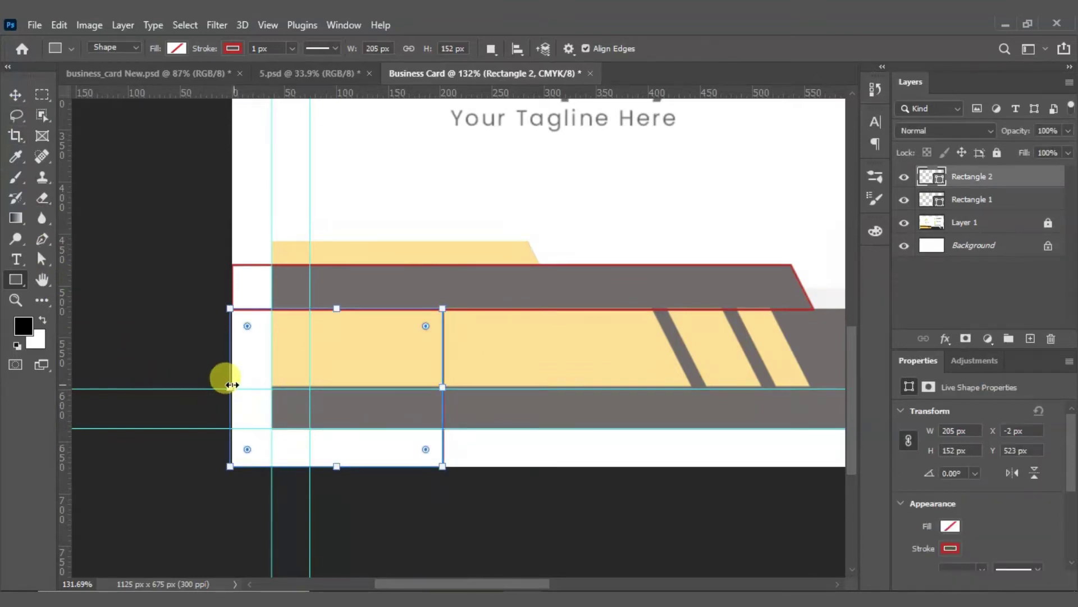
Step: Align Rectangle 2's left side to X 0 at the card edge and select it
left_click_drag(231, 384, 234, 385)
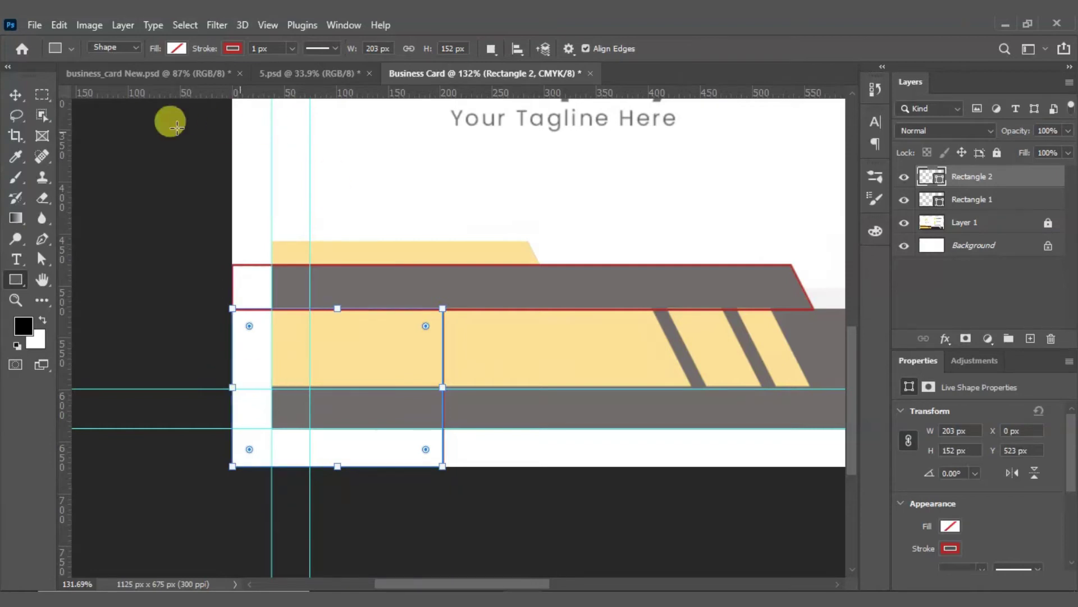
left_click(29, 96)
left_click(168, 356)
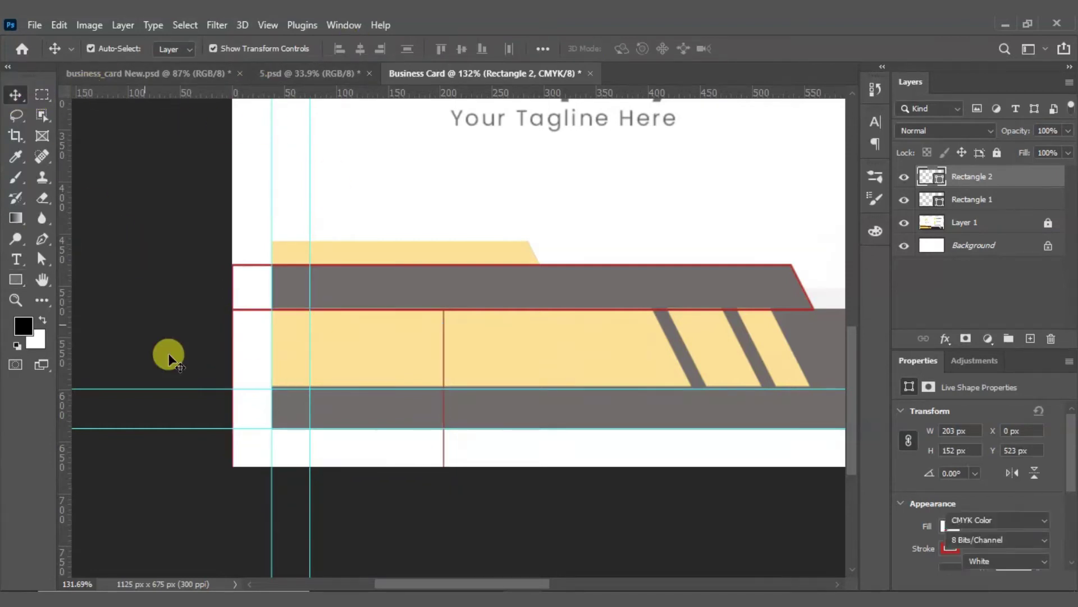
key("ctrl+0")
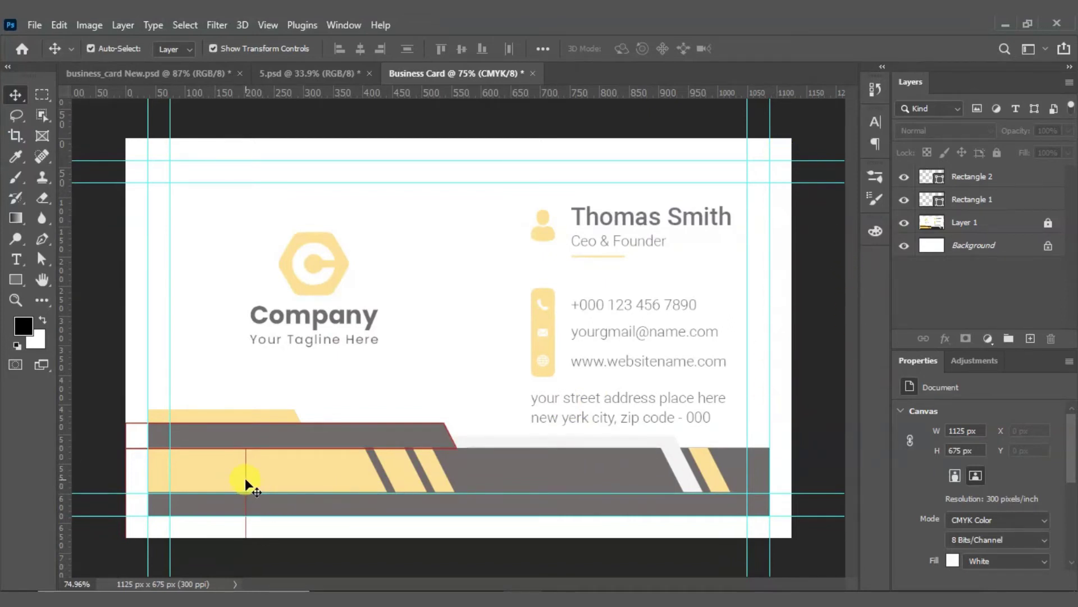
left_click(241, 527)
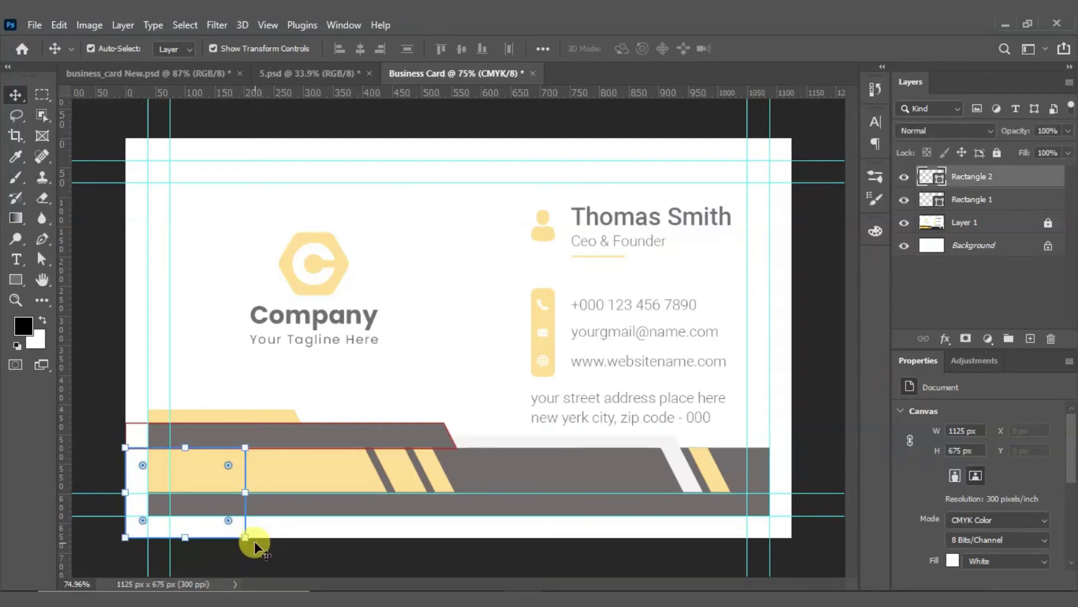
Step: Stretch Rectangle 2 toward the card's right edge and commit the new width
left_click_drag(244, 492, 341, 506)
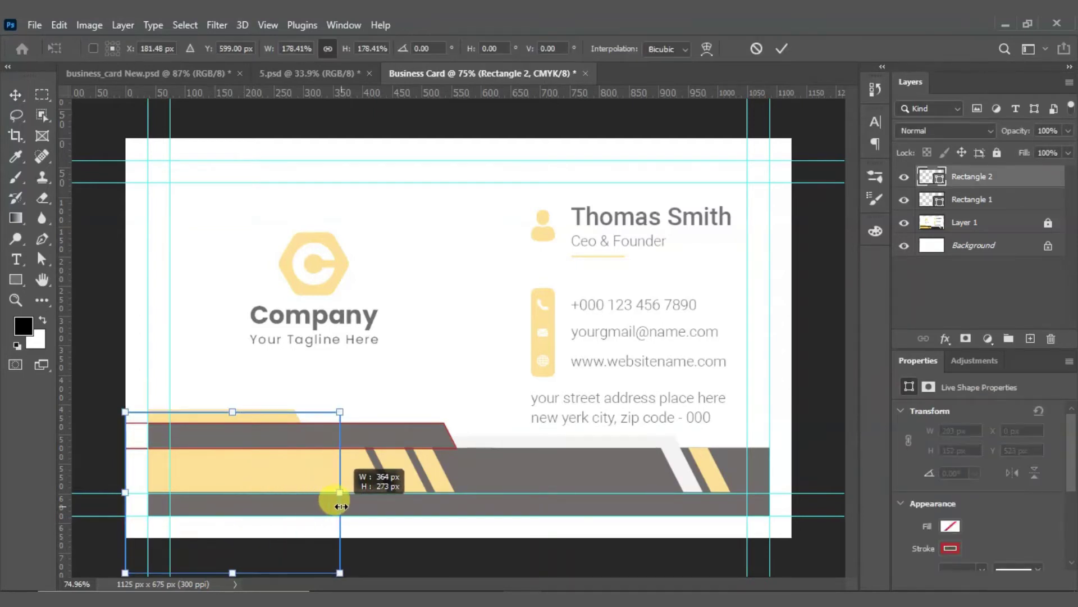
key("ctrl+z")
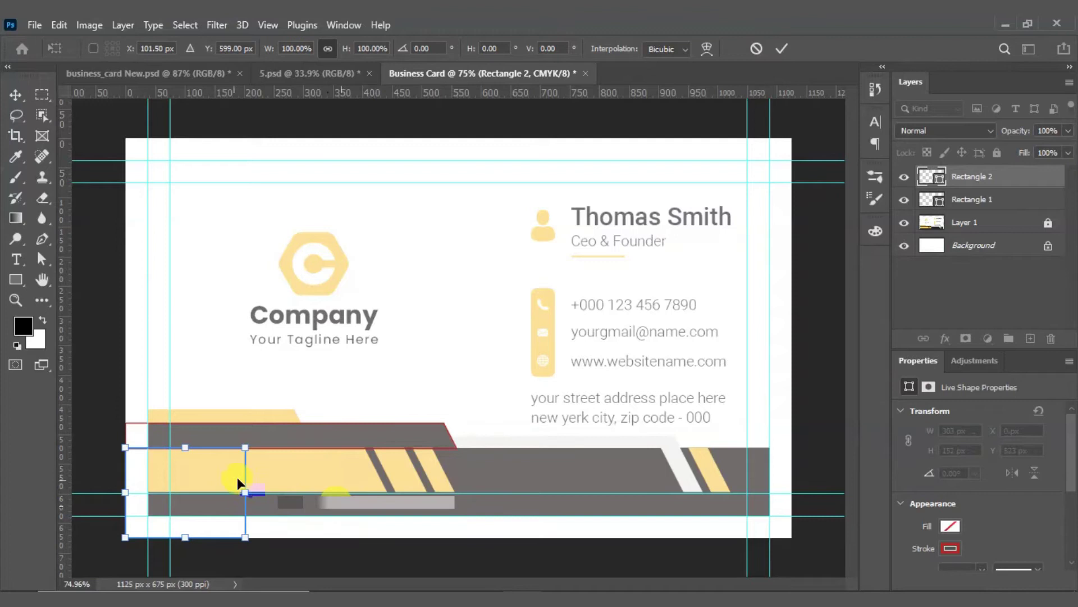
left_click_drag(245, 492, 794, 526)
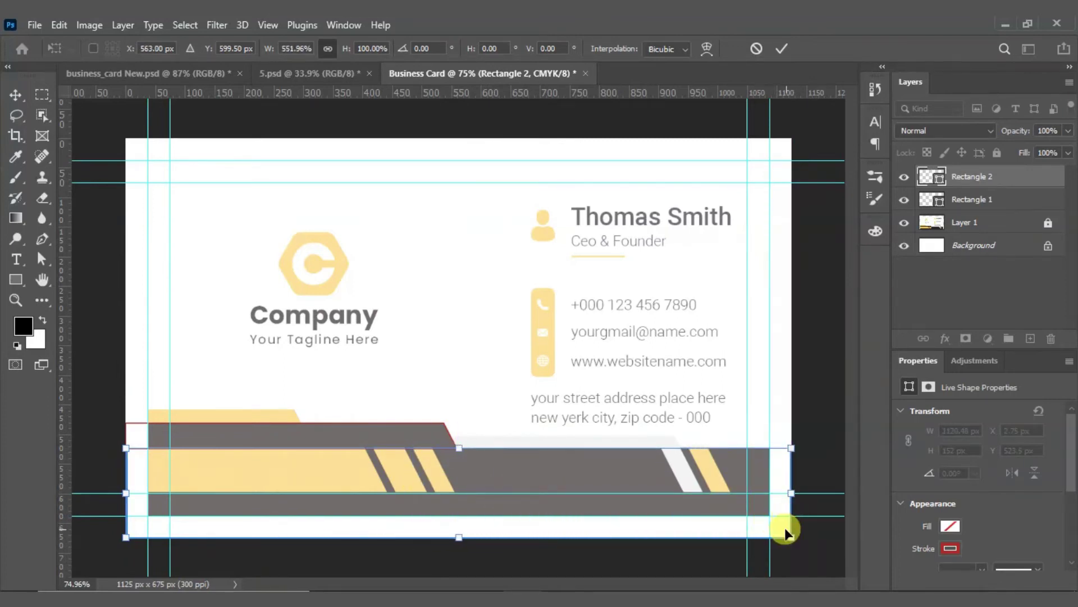
scroll(797, 488, "up", 3)
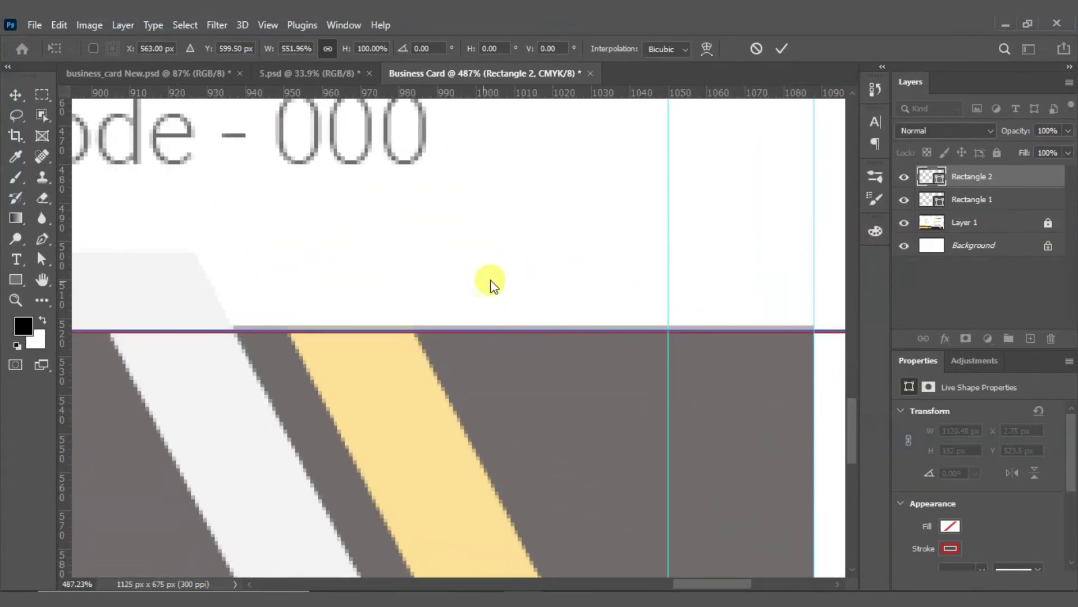
key("Return")
scroll(600, 323, "down", 3)
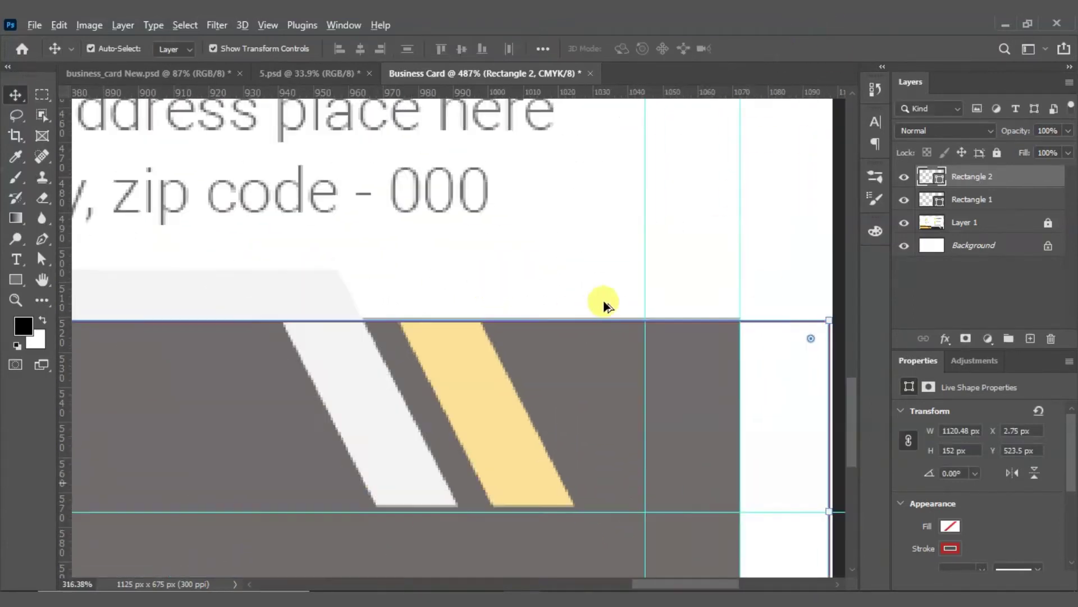
left_click_drag(758, 299, 766, 350)
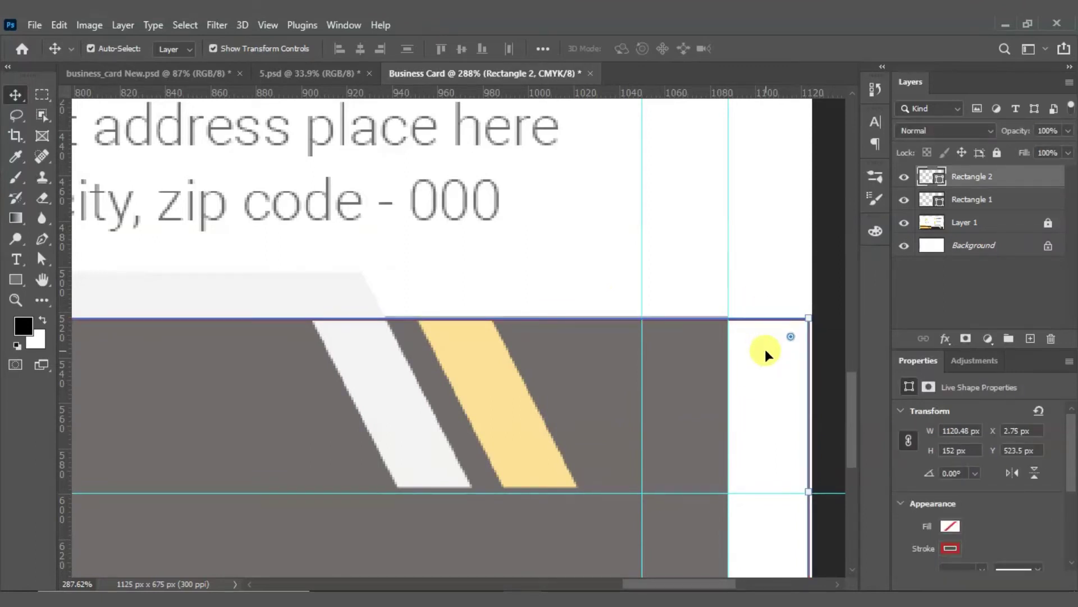
left_click(744, 322)
scroll(590, 360, "down", 8)
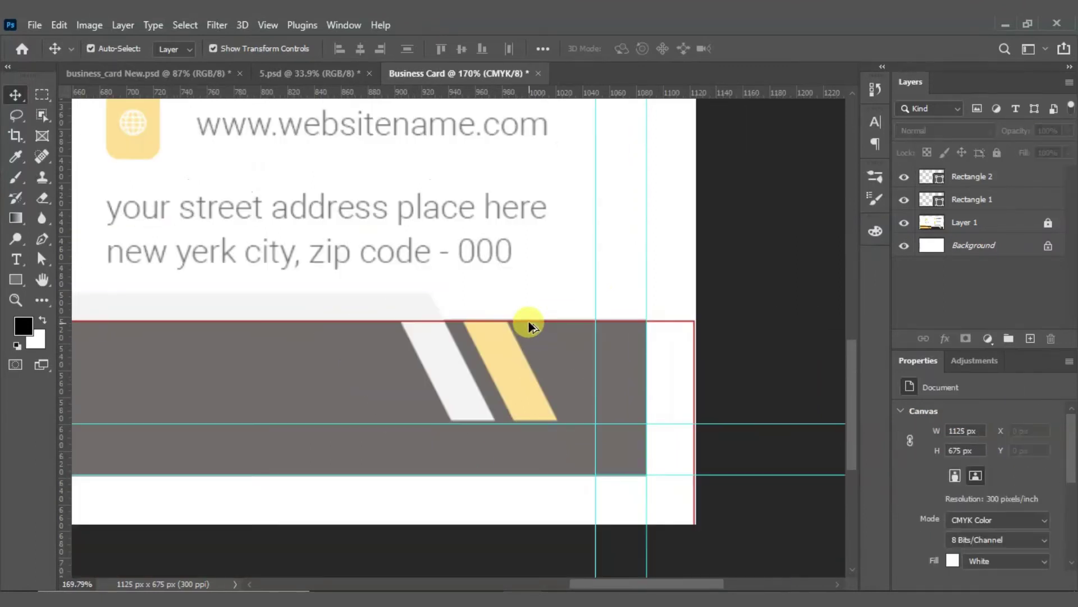
scroll(218, 501, "up", 7)
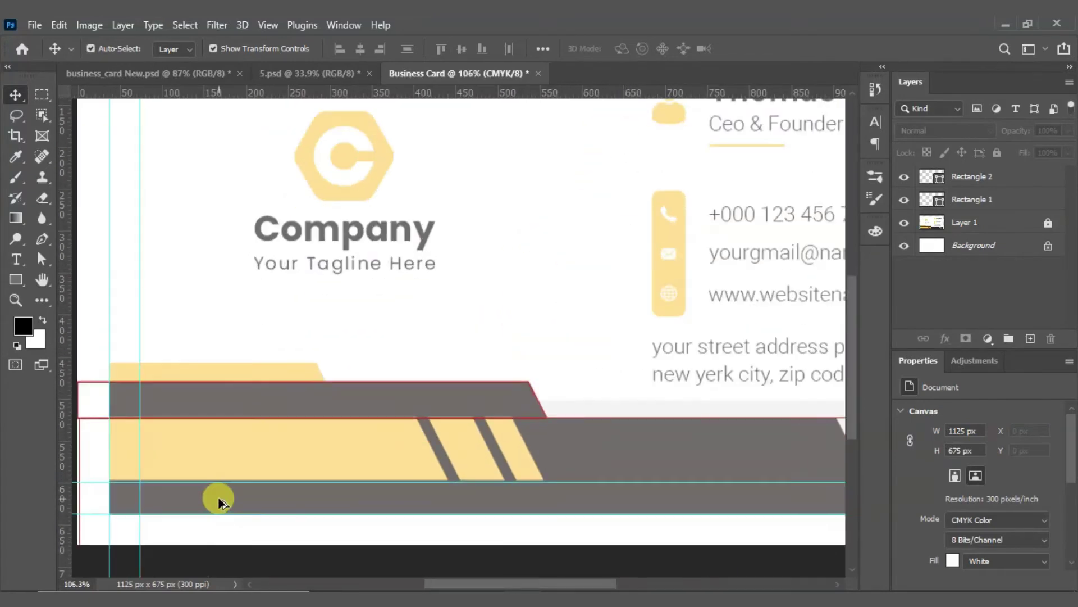
Step: Set Rectangle 2's outline stroke width to 2 px
left_click_drag(306, 427, 454, 286)
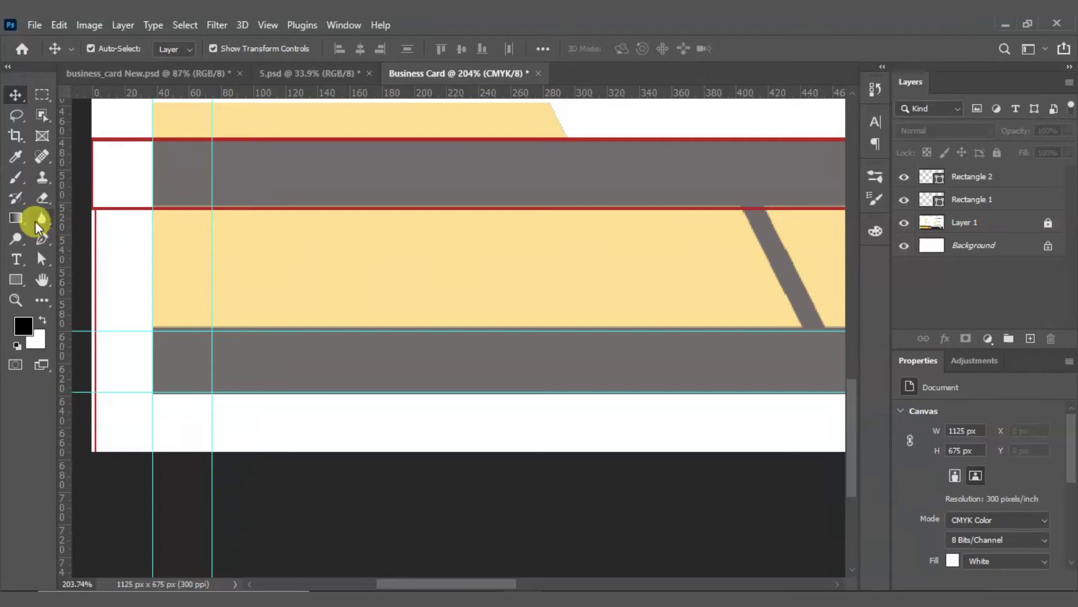
left_click(78, 252)
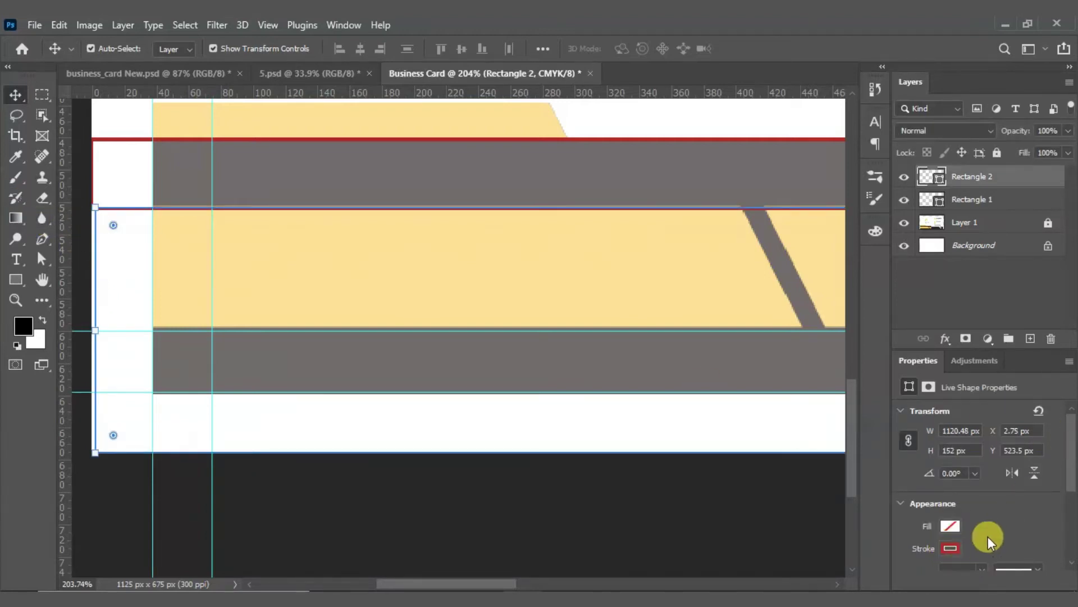
scroll(983, 539, "down", 2)
left_click(963, 530)
type("2")
key("Return")
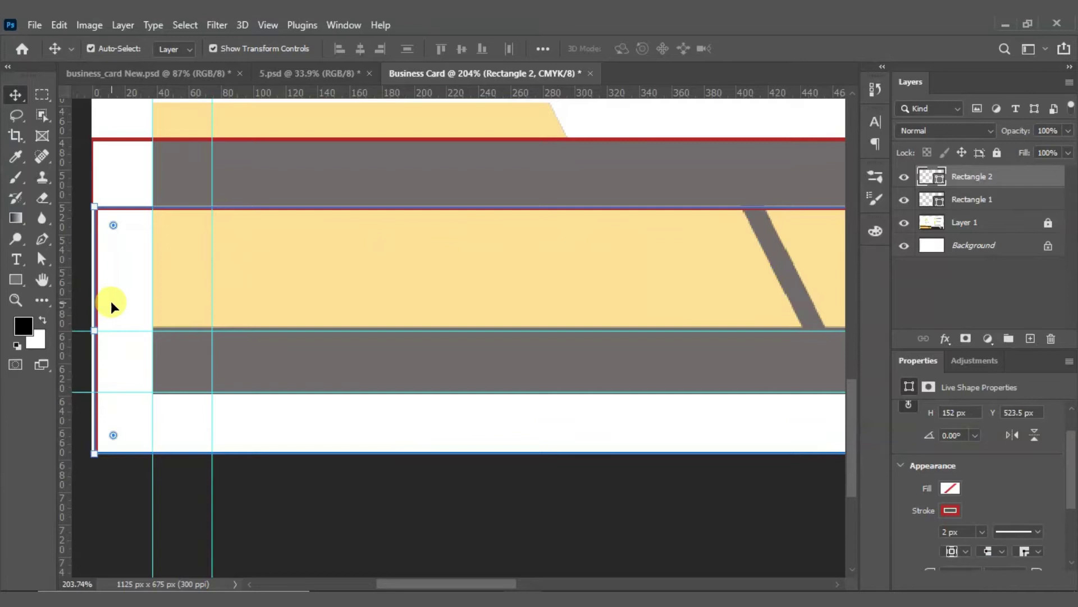
Step: Drag Rectangle 2's left edge flush with the card edge at X 1 px
left_click(85, 318)
scroll(81, 317, "up", 5)
left_click_drag(78, 270, 115, 352)
scroll(187, 352, "down", 2)
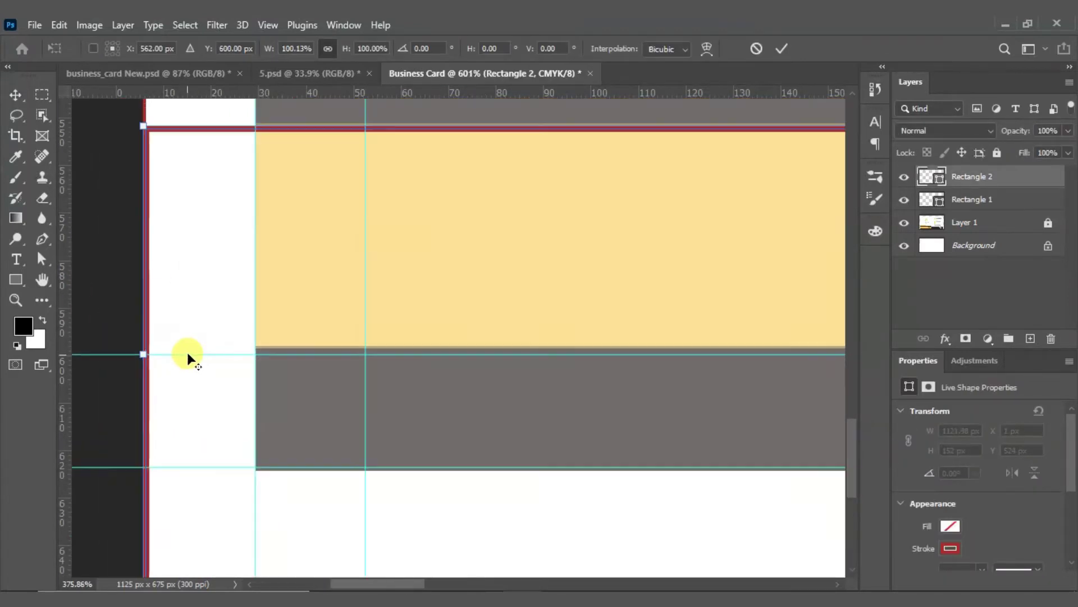
scroll(331, 270, "up", 3)
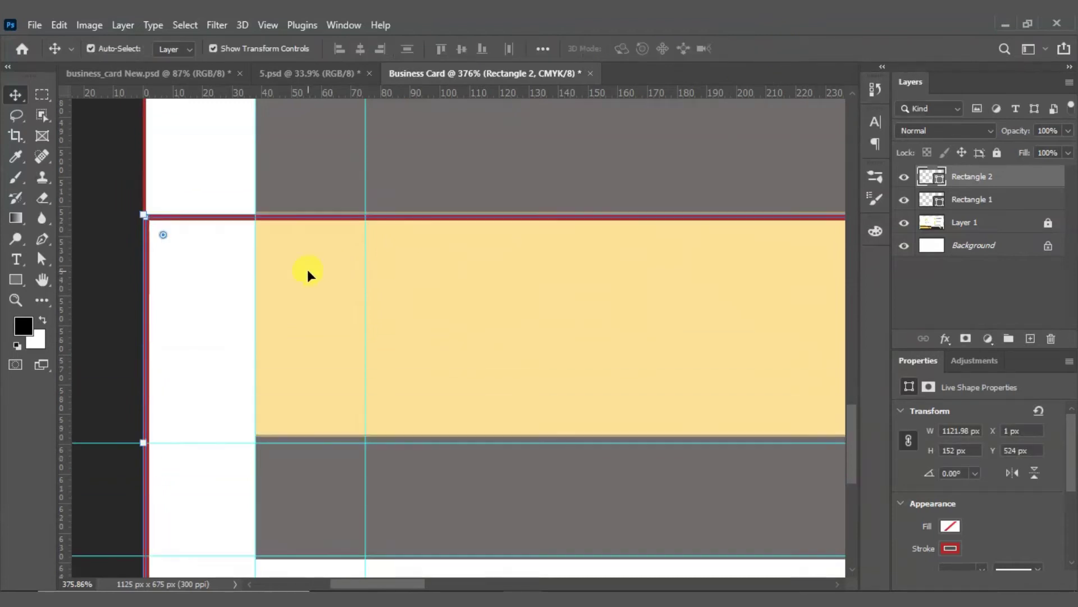
scroll(187, 254, "down", 2)
scroll(214, 262, "down", 2)
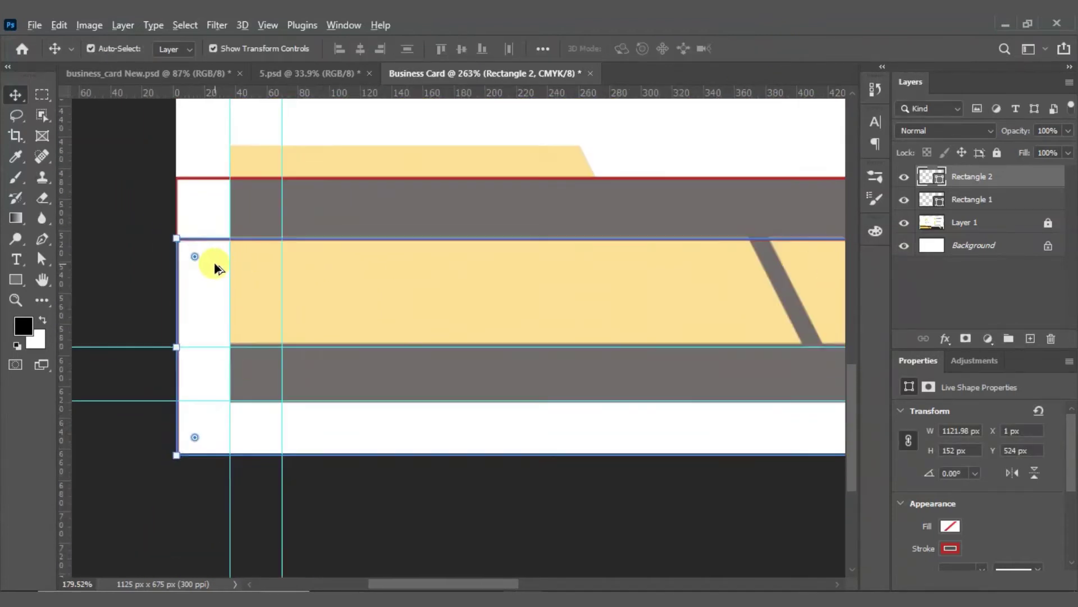
scroll(524, 169, "up", 2)
left_click(584, 207)
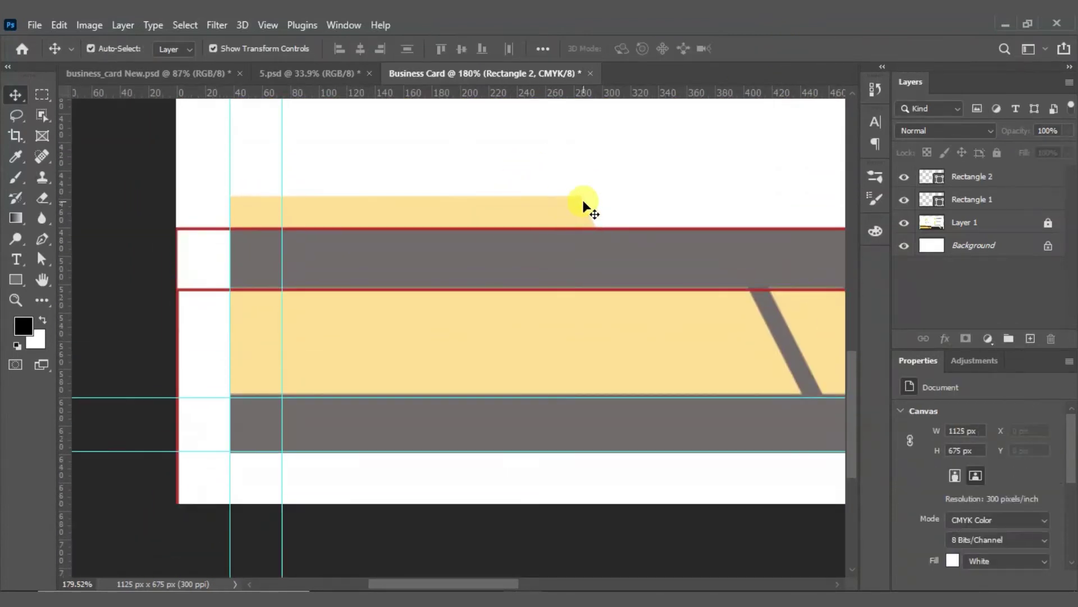
scroll(478, 206, "down", 2)
scroll(377, 203, "up", 2)
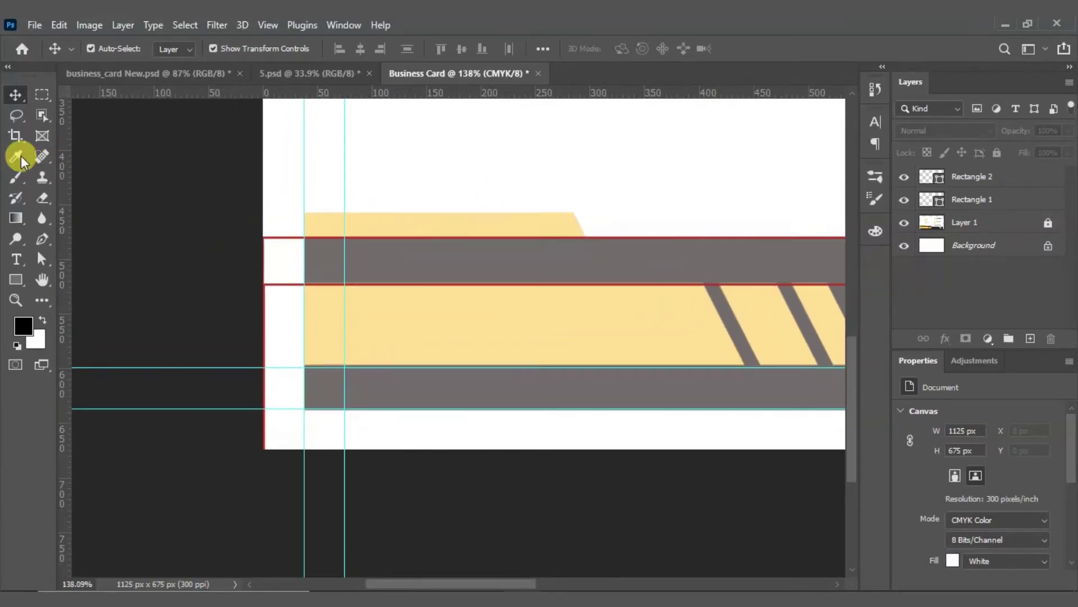
left_click(16, 279)
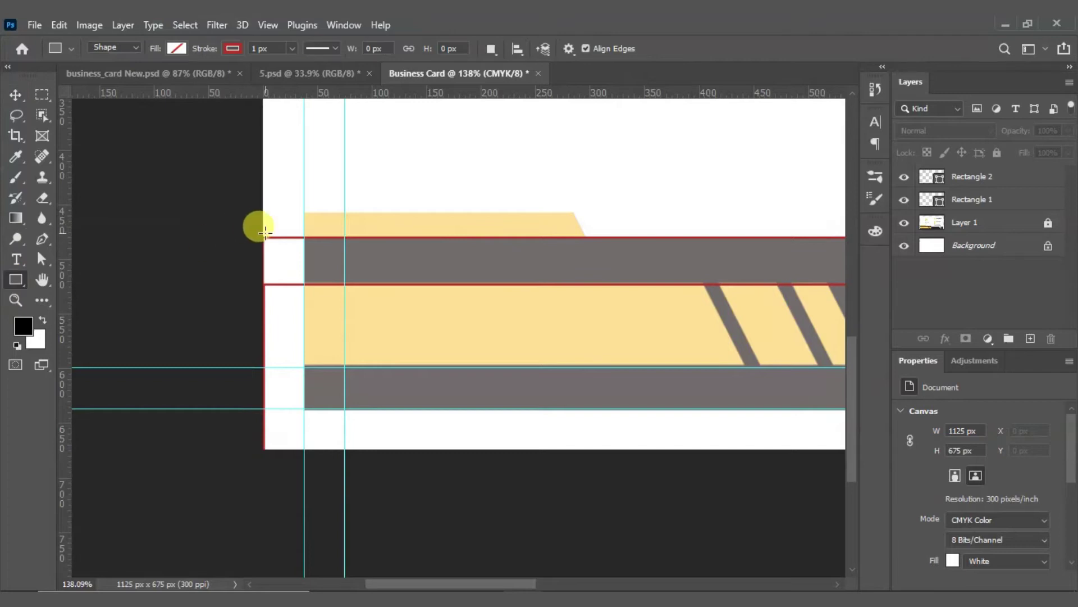
Step: Draw Rectangle 3 over the short top yellow band, sized to 296 × 22.91 px
left_click_drag(263, 236, 584, 213)
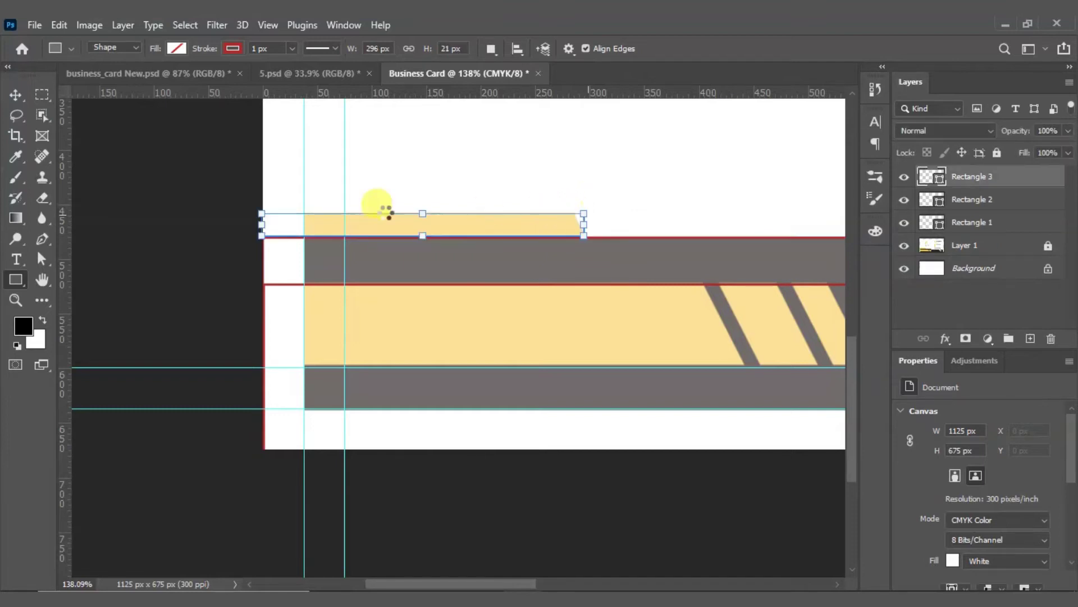
left_click(16, 95)
scroll(635, 236, "up", 4)
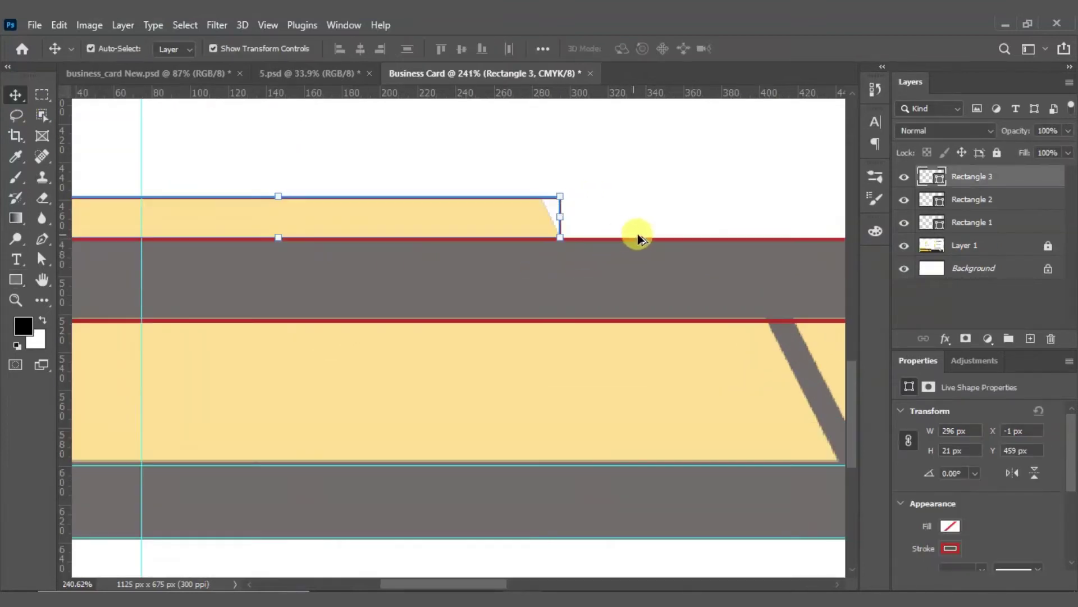
scroll(325, 217, "down", 4)
scroll(488, 234, "up", 5)
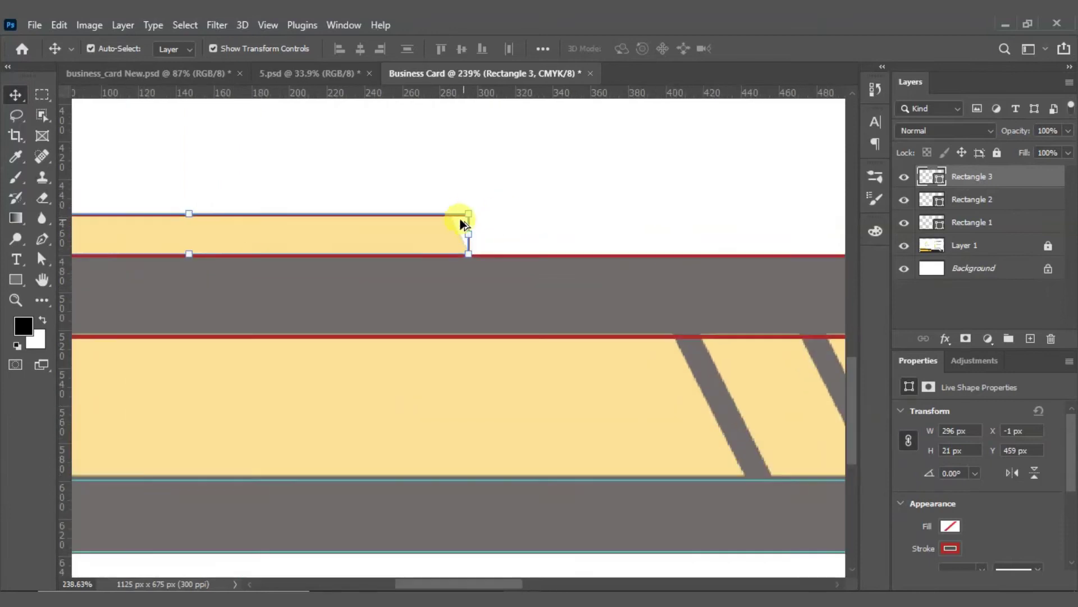
left_click_drag(584, 184, 584, 167)
left_click(782, 48)
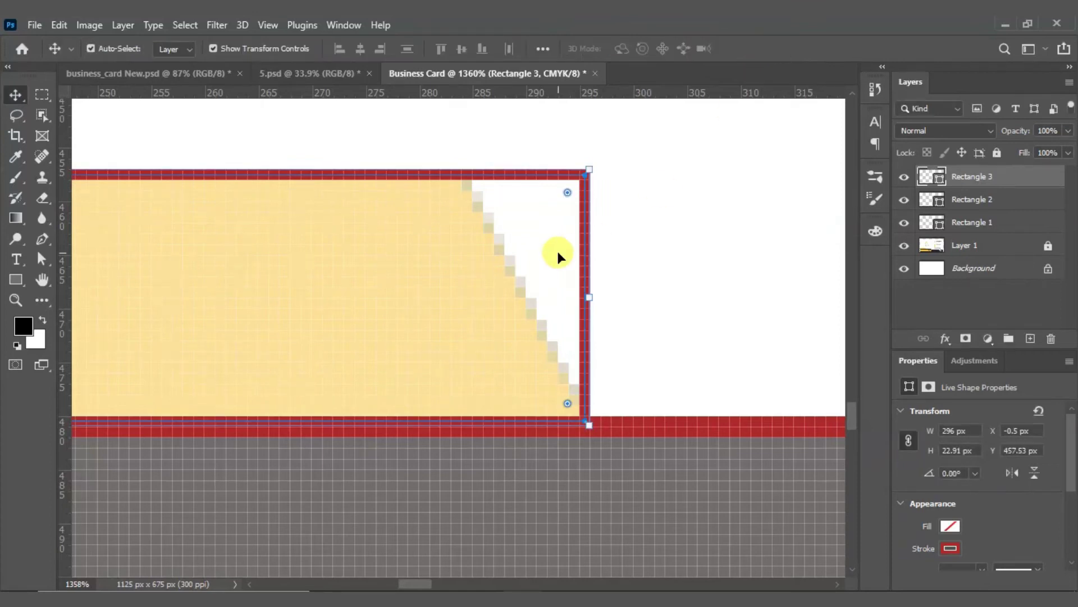
Step: Select Rectangle 3's top edge with Direct Selection, raising the convert-to-path prompt
right_click(39, 258)
left_click(81, 275)
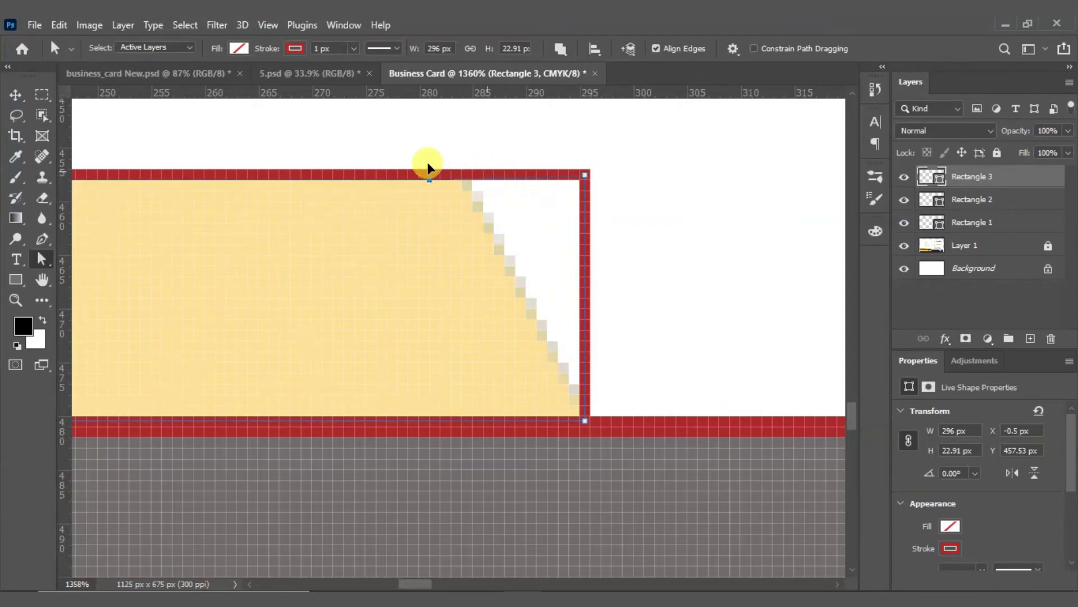
left_click(286, 180)
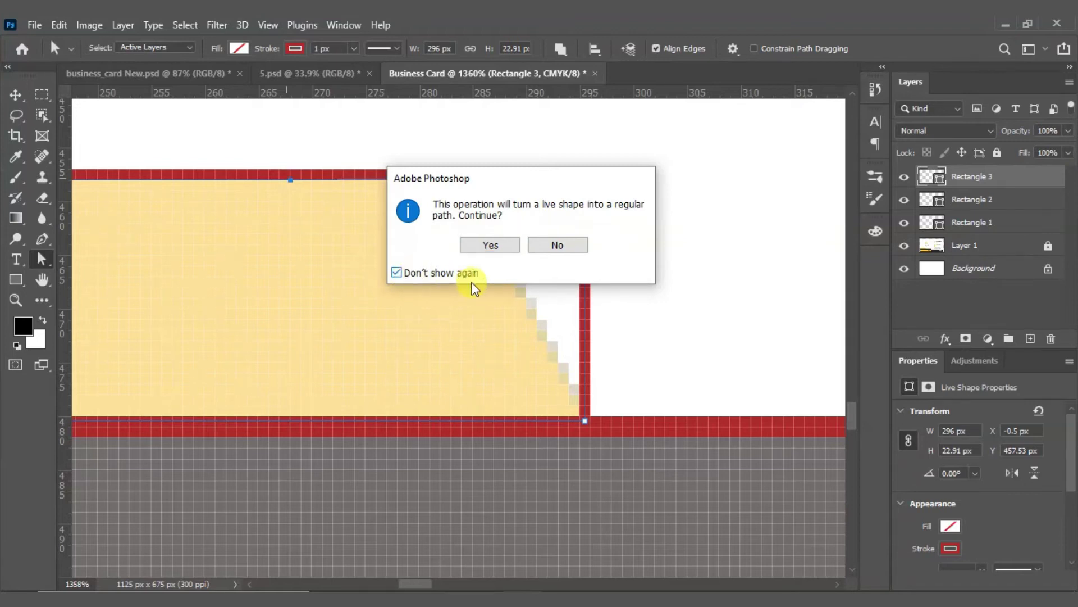
Step: Convert Rectangle 3 to a path, try reshaping its top edge, and undo the distortions
left_click(487, 243)
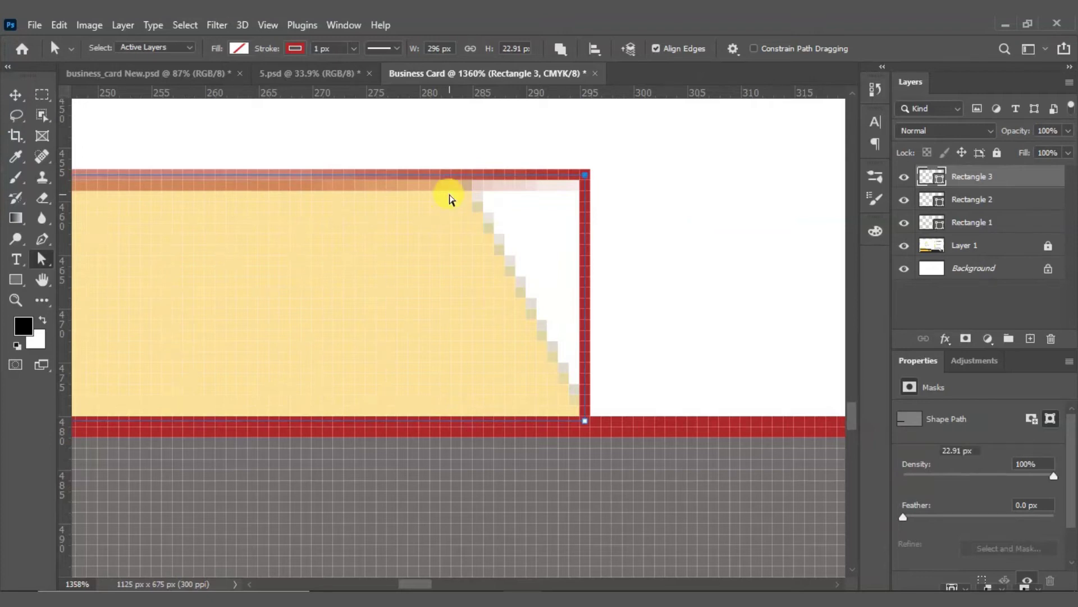
key("ctrl+z")
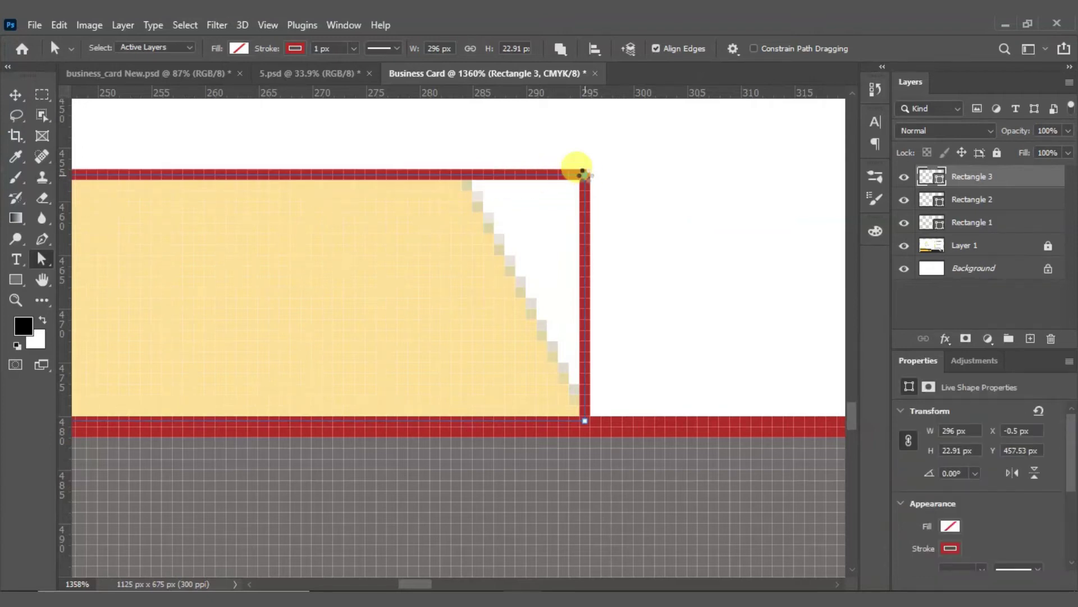
left_click(414, 174)
mouse_move(588, 174)
left_mouse_down()
mouse_move(457, 173)
mouse_move(423, 303)
left_mouse_up()
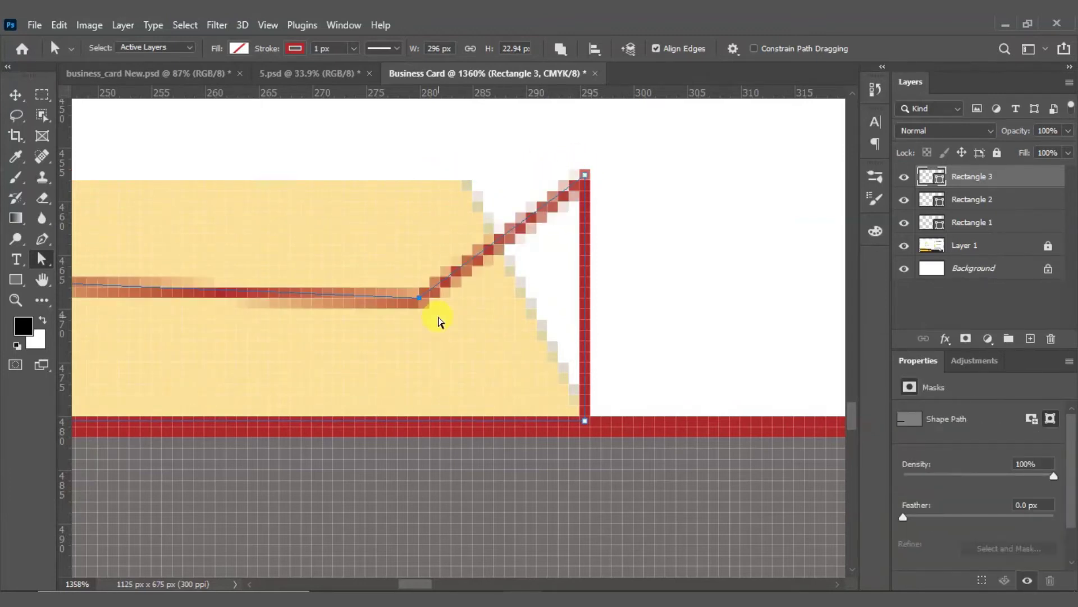
key("Delete")
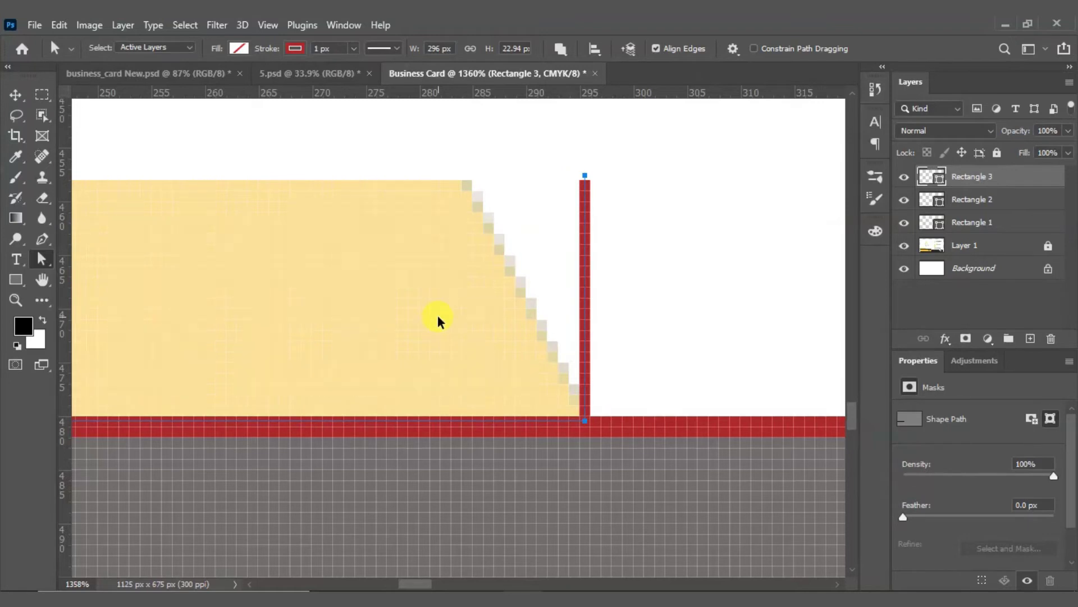
key("ctrl+z")
key("ctrl+z")
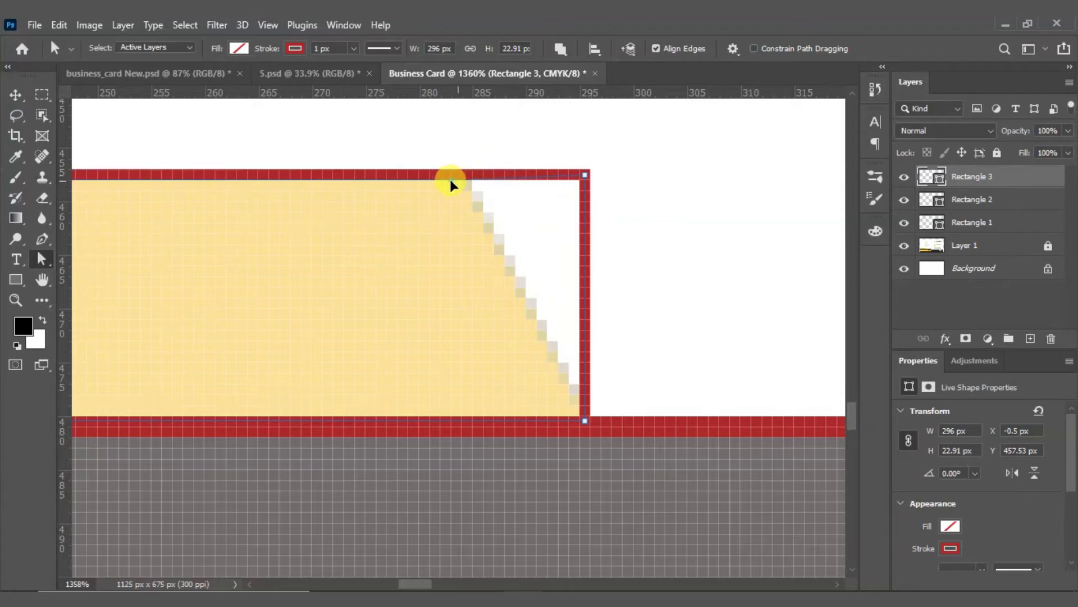
left_click_drag(215, 179, 214, 178)
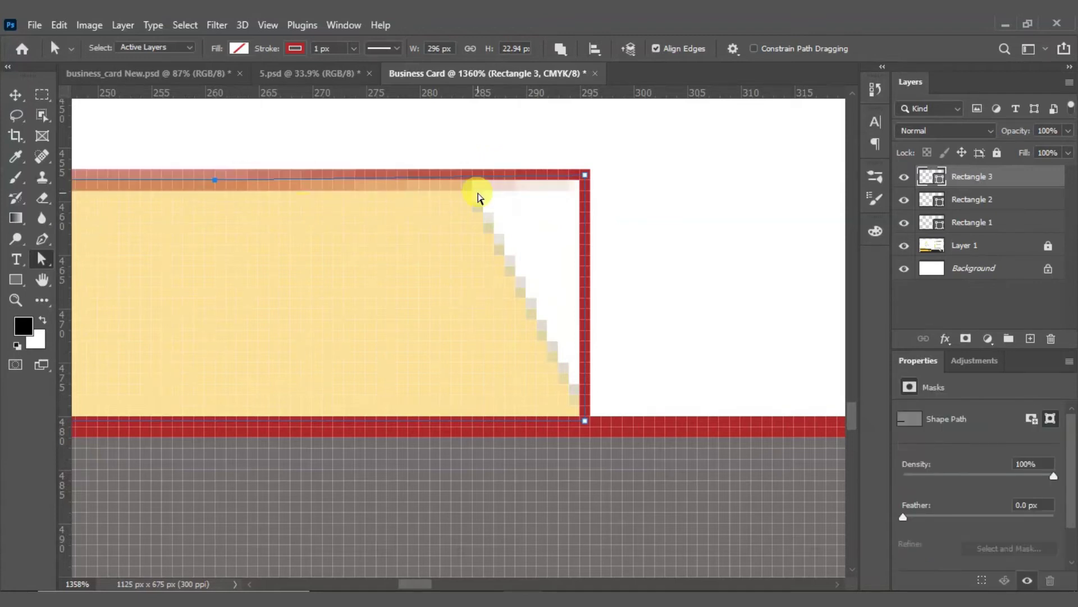
Step: Select the faulty Rectangle 3 layer and delete it
scroll(599, 219, "down", 3)
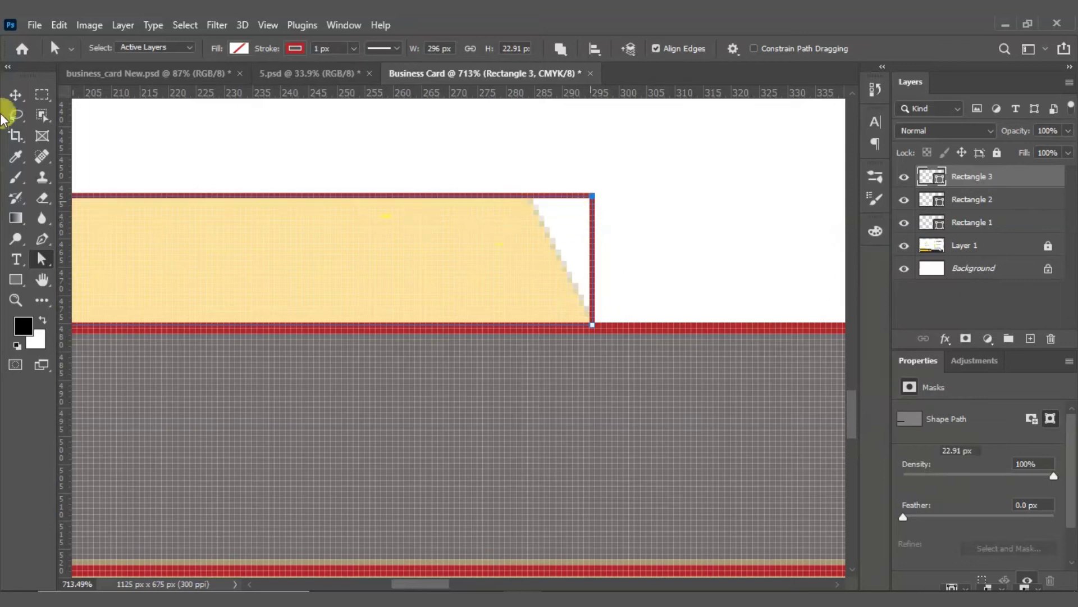
left_click(15, 95)
scroll(674, 257, "down", 3)
left_click_drag(494, 174, 557, 230)
key("Delete")
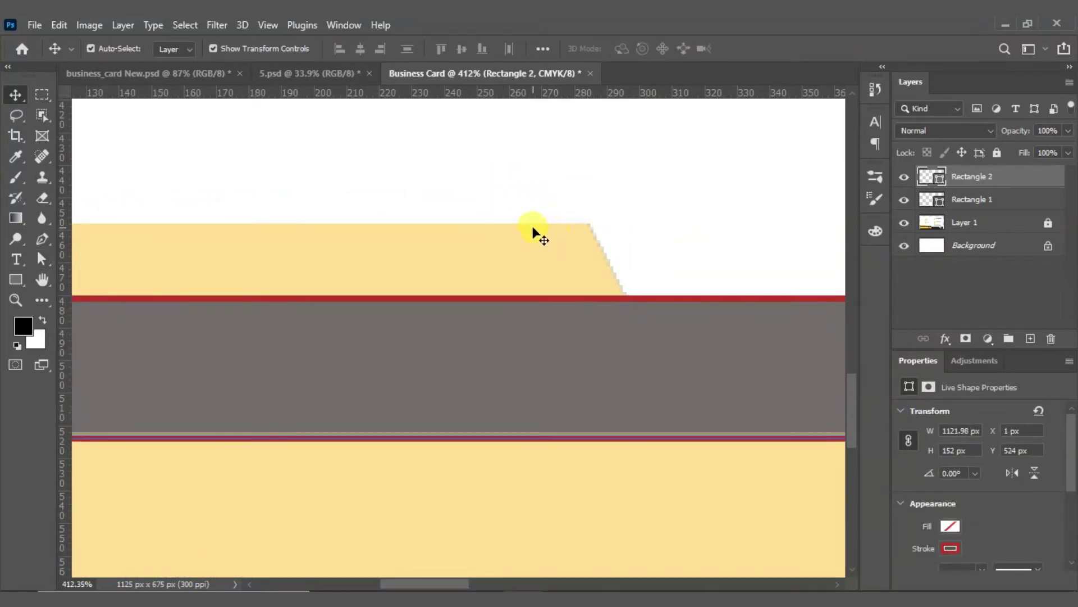
Step: Draw a new rectangle over the top yellow band
scroll(409, 227, "down", 4)
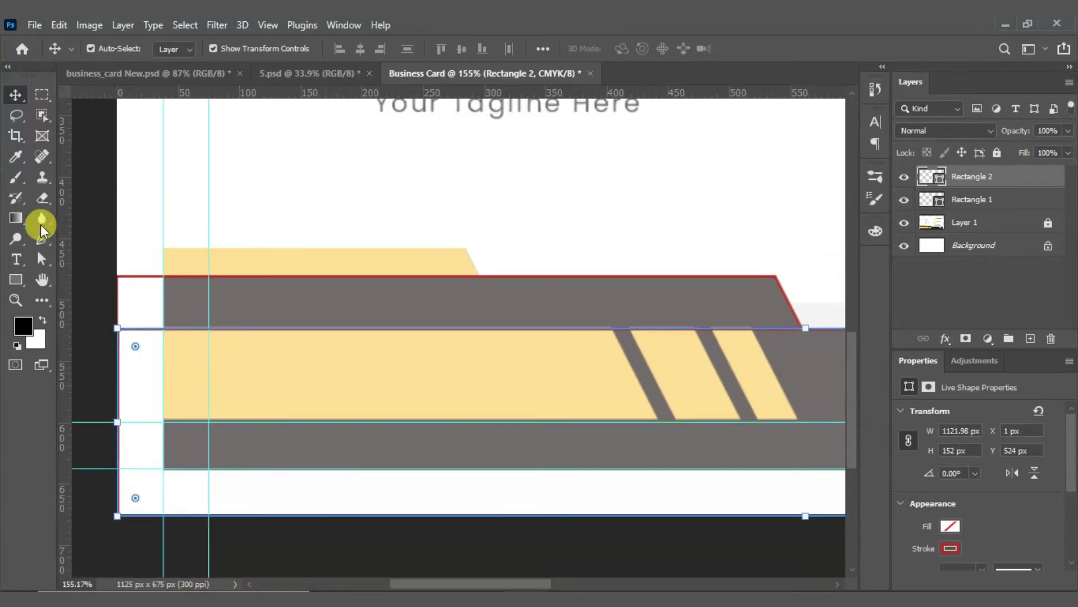
left_click(16, 279)
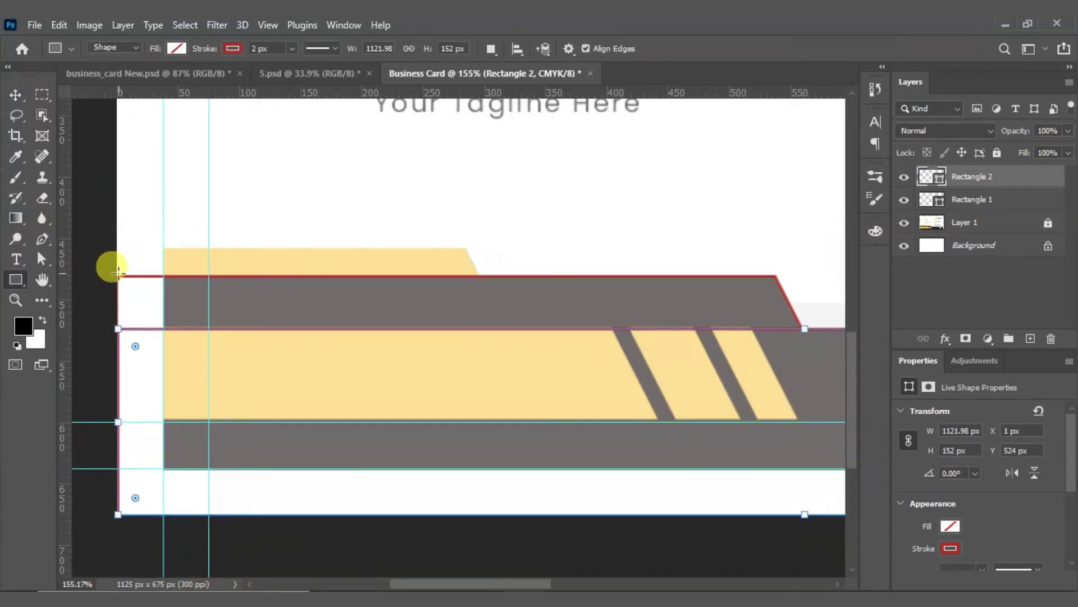
left_click_drag(117, 275, 480, 248)
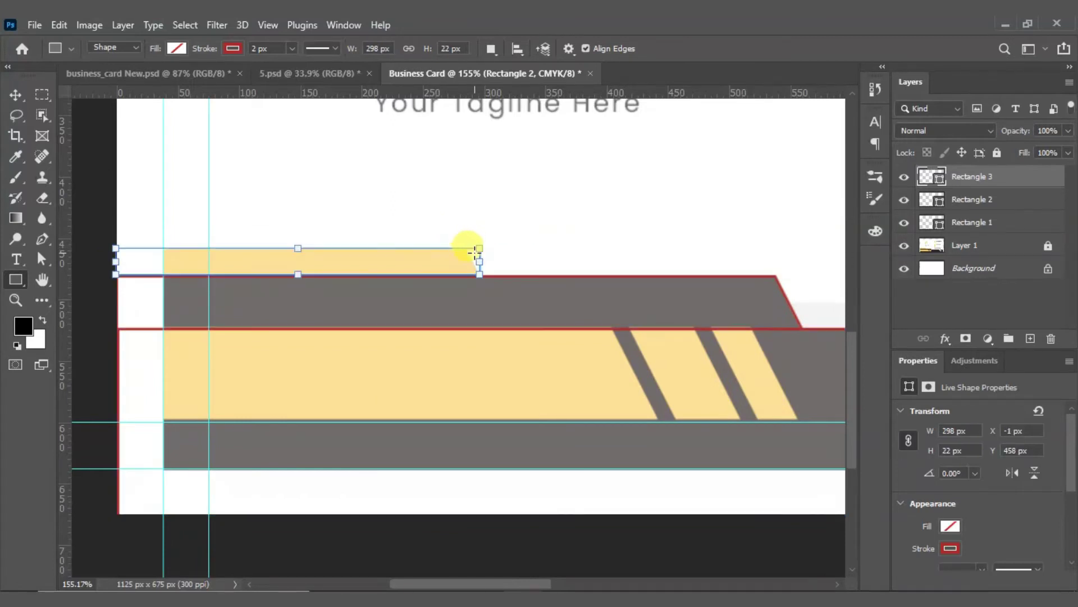
scroll(478, 249, "up", 10)
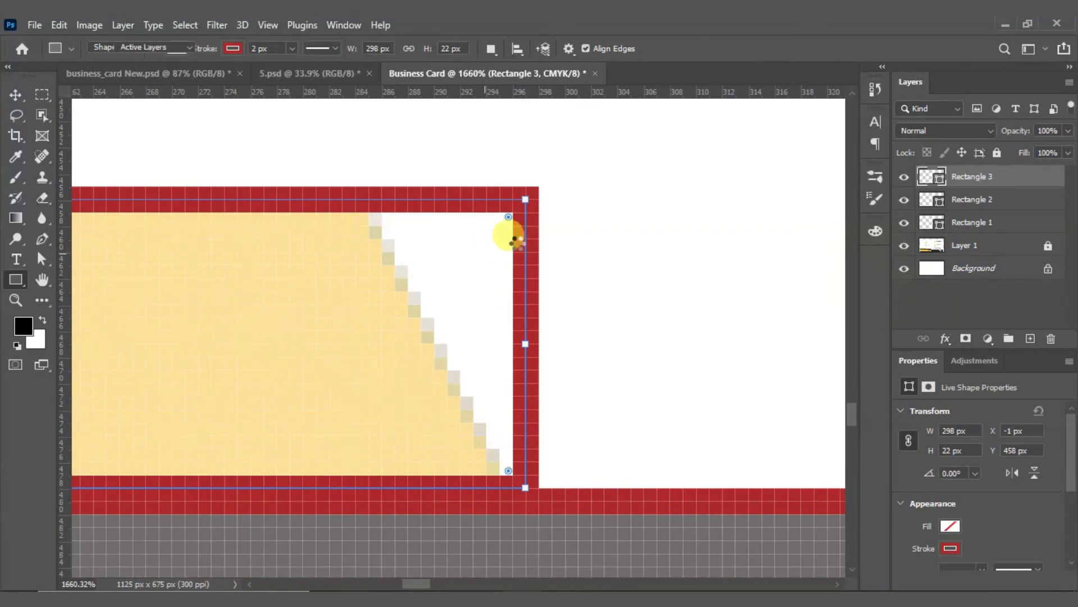
Step: Slant the rectangle's right end by moving its top-right corner left and bottom-right corner right
key("a")
right_click(41, 259)
left_click(92, 263)
left_click_drag(527, 205, 342, 208)
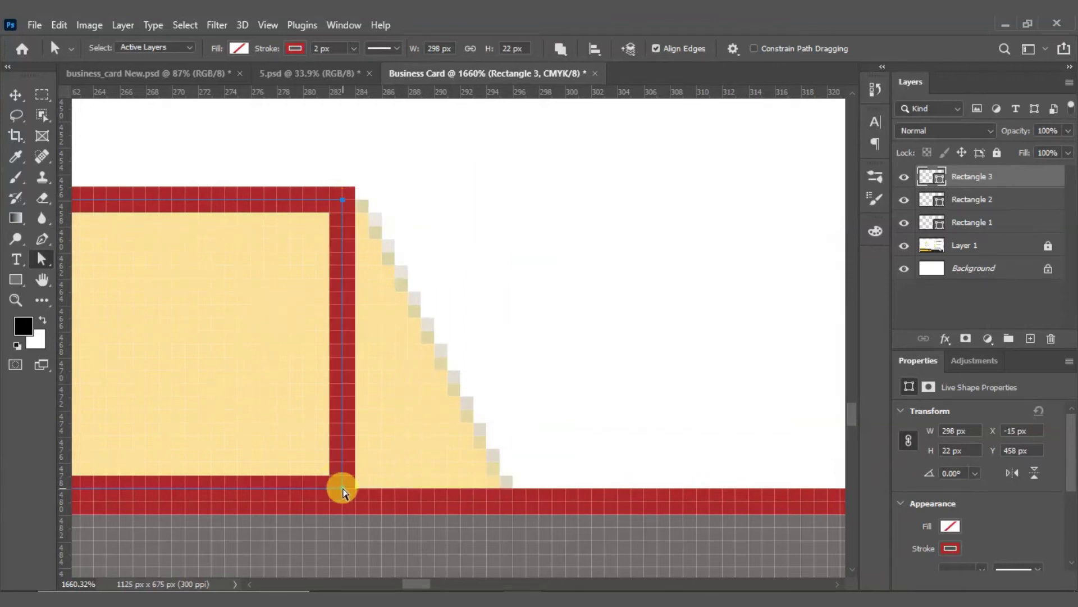
left_click_drag(343, 490, 517, 490)
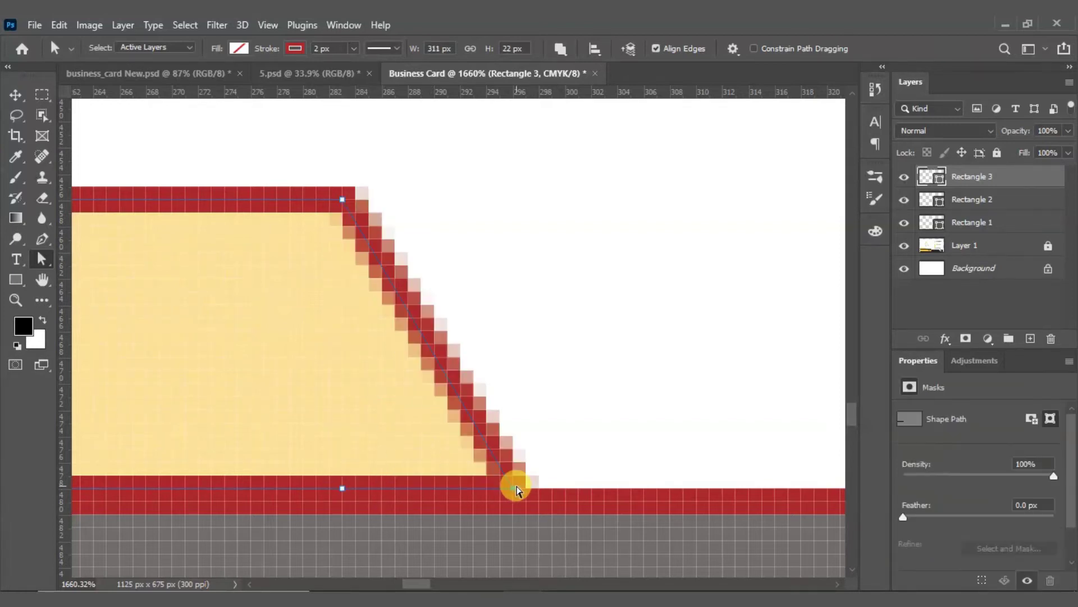
Step: Pull the shape's left anchors in to snap to the card's left edge
scroll(555, 422, "down", 4)
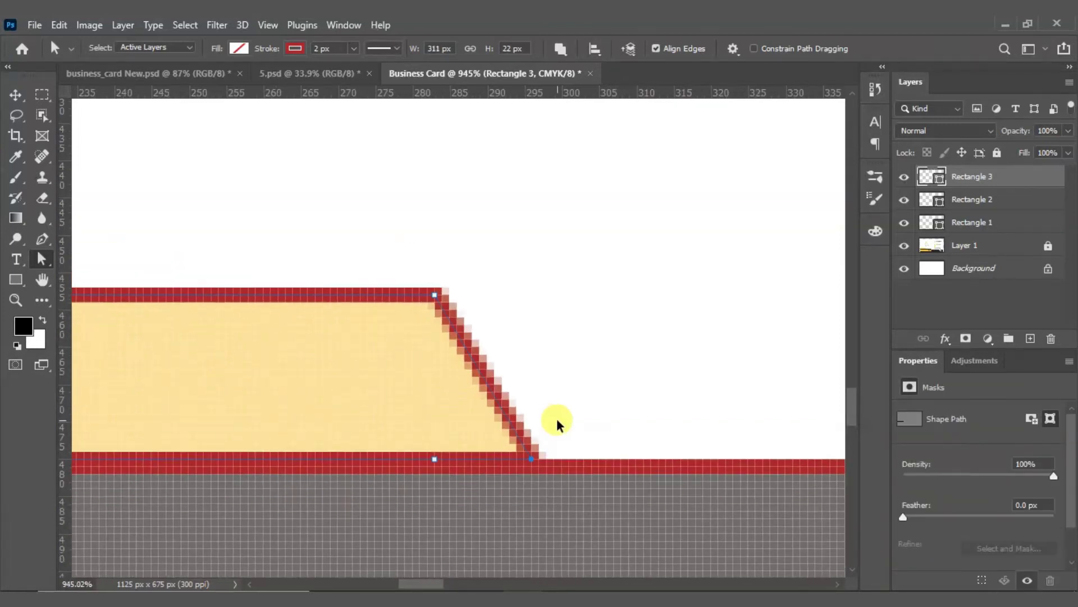
scroll(555, 421, "down", 1)
scroll(493, 405, "up", 2)
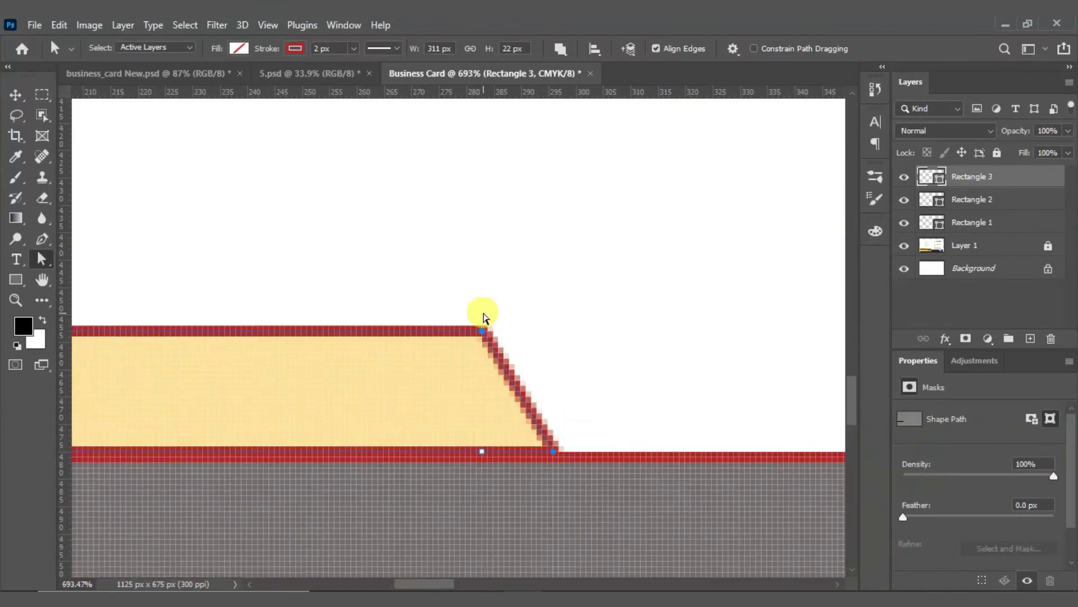
scroll(554, 455, "down", 4)
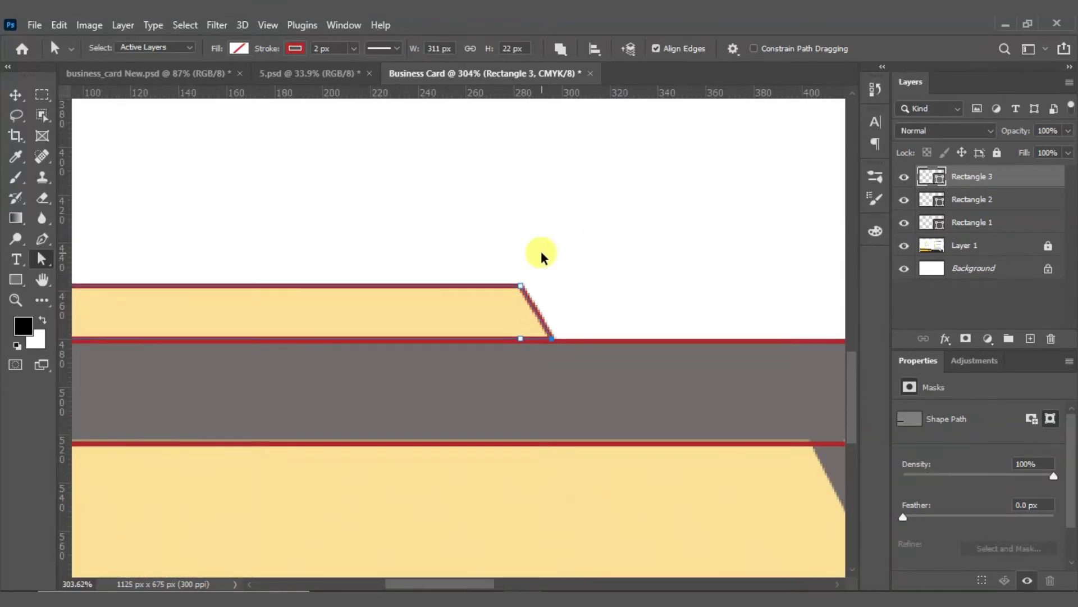
scroll(540, 329, "down", 2)
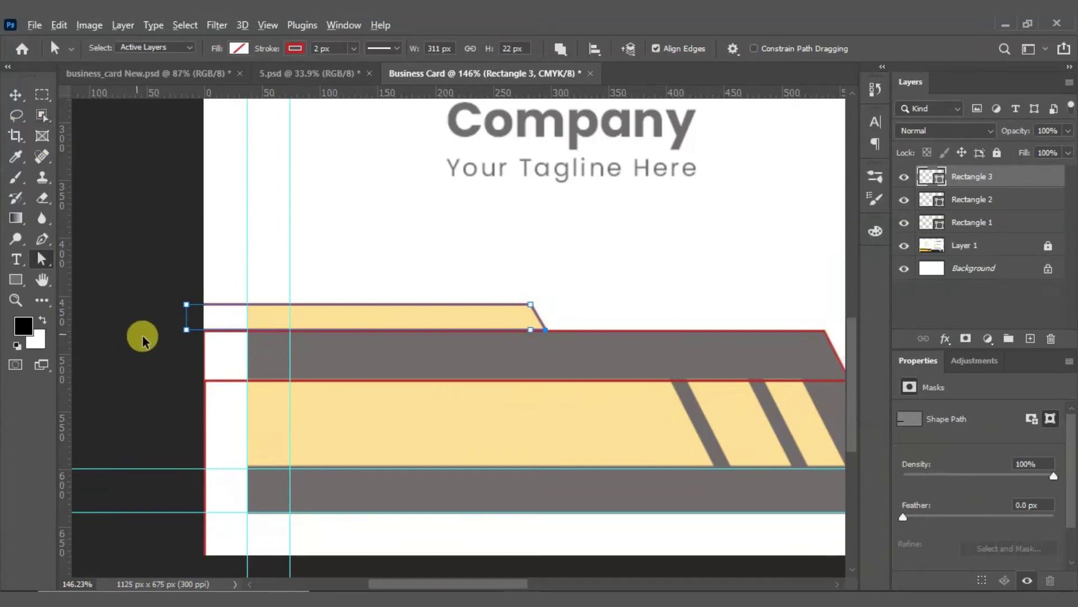
scroll(176, 318, "up", 3)
scroll(211, 309, "up", 3)
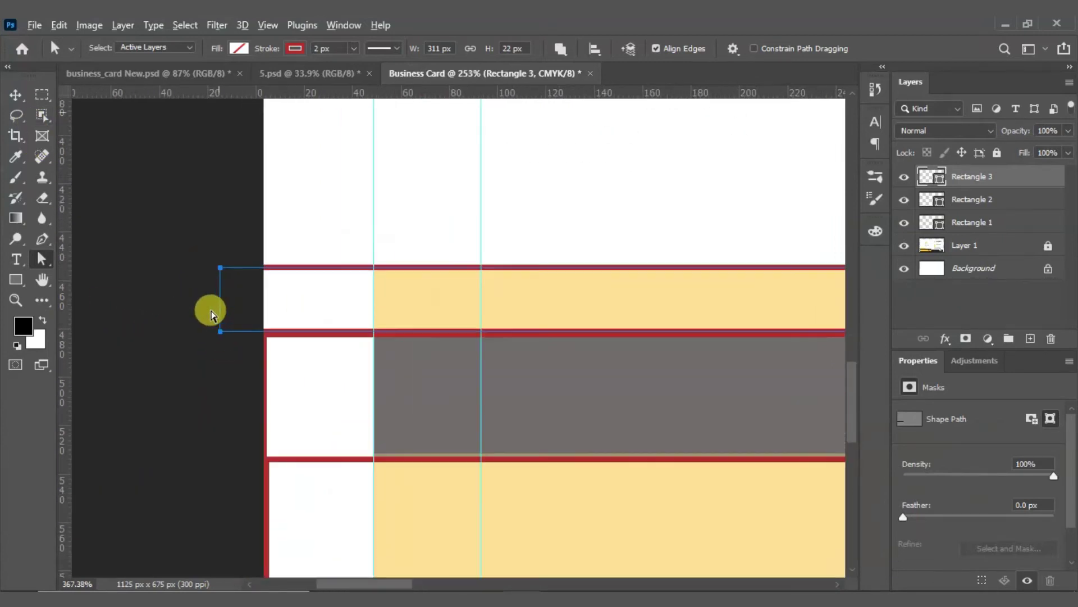
left_click_drag(229, 239, 305, 234)
scroll(255, 301, "down", 5)
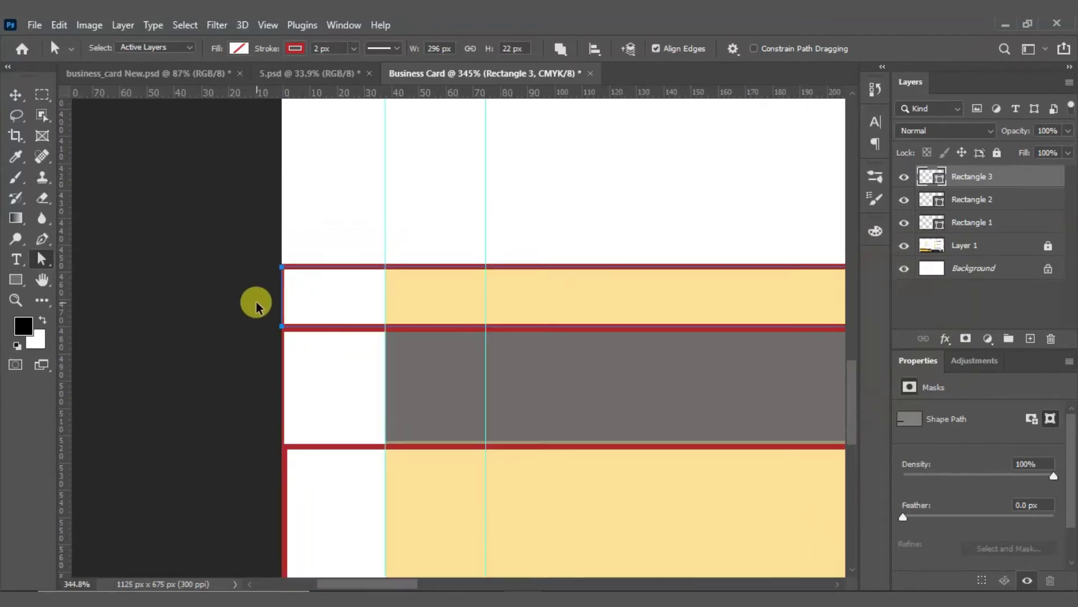
Step: Deselect the trimmed shape, fit the card in the window, and frame the stripes' left edge
left_click(15, 95)
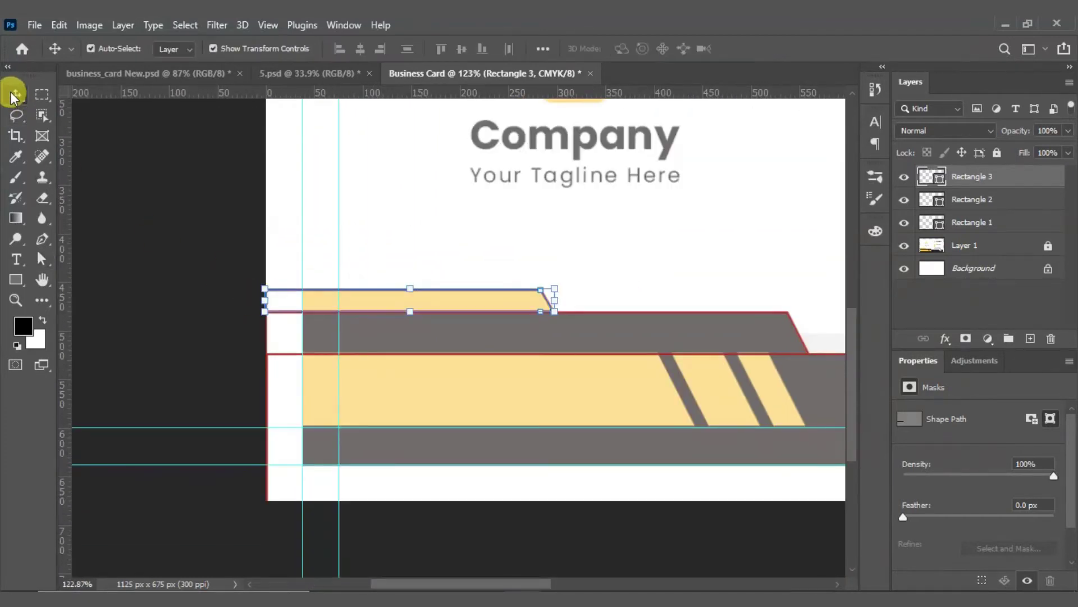
left_click(253, 264)
key("ctrl+0")
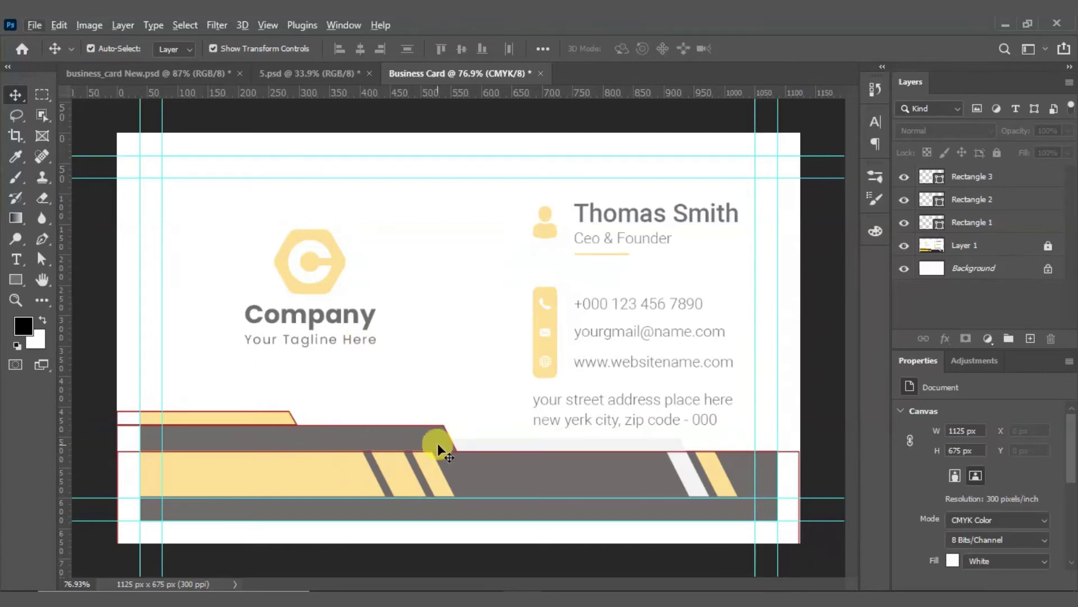
scroll(437, 444, "up", 5)
scroll(495, 427, "down", 3)
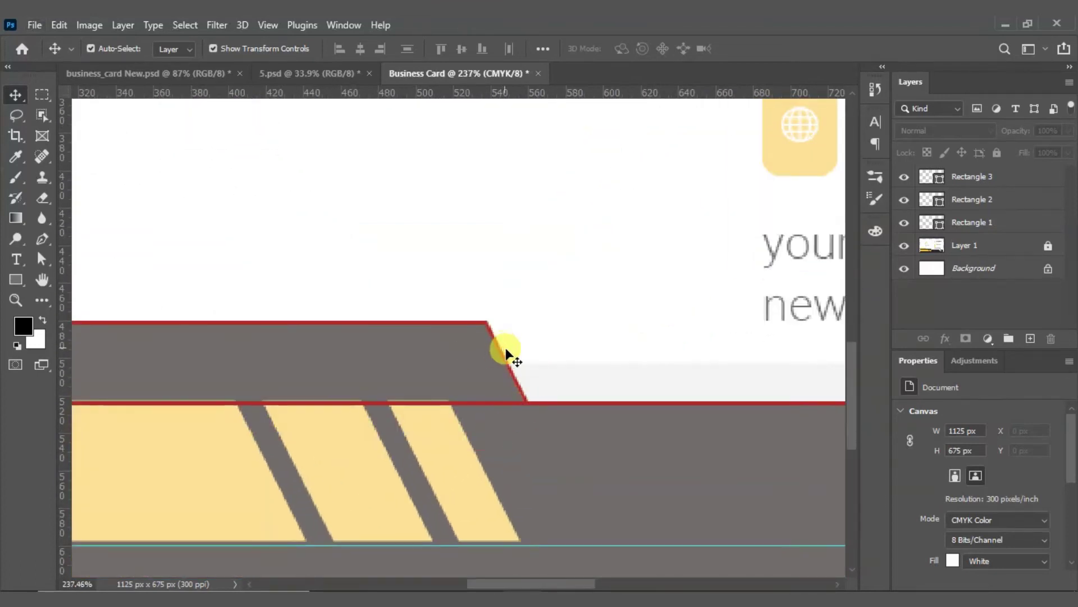
scroll(507, 349, "down", 3)
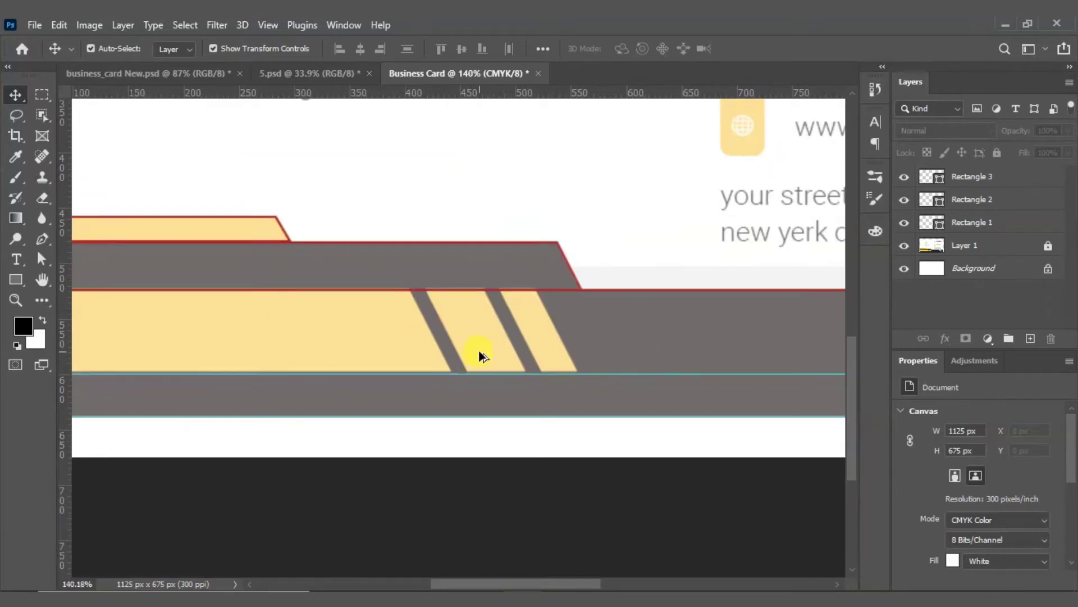
left_click_drag(275, 315, 489, 330)
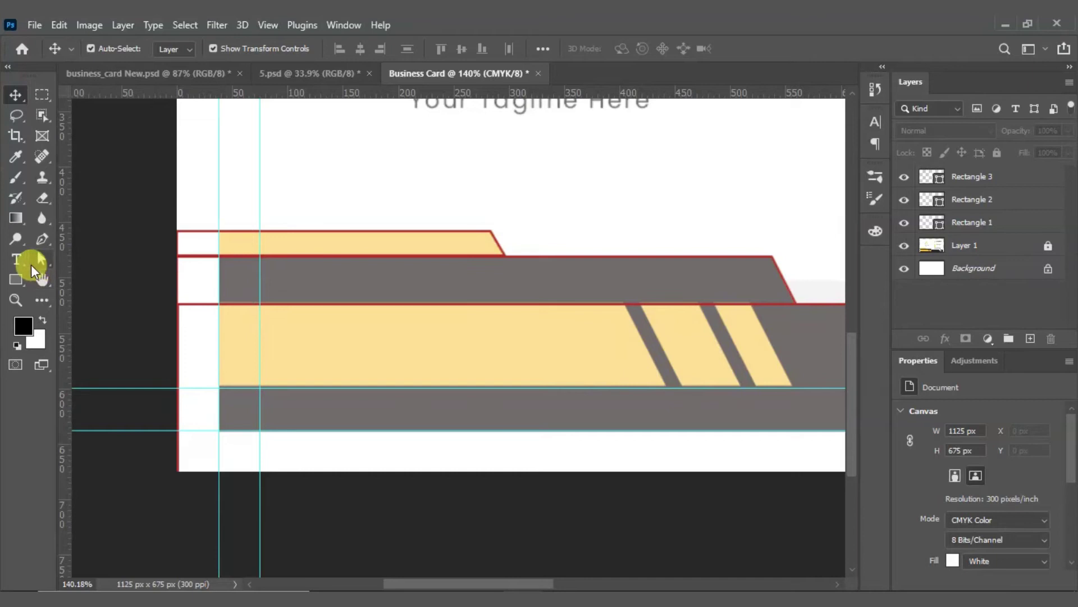
left_click(14, 279)
Step: Draw Rectangle 4 over the long yellow stripe
left_click_drag(178, 304, 665, 388)
scroll(669, 370, "up", 5)
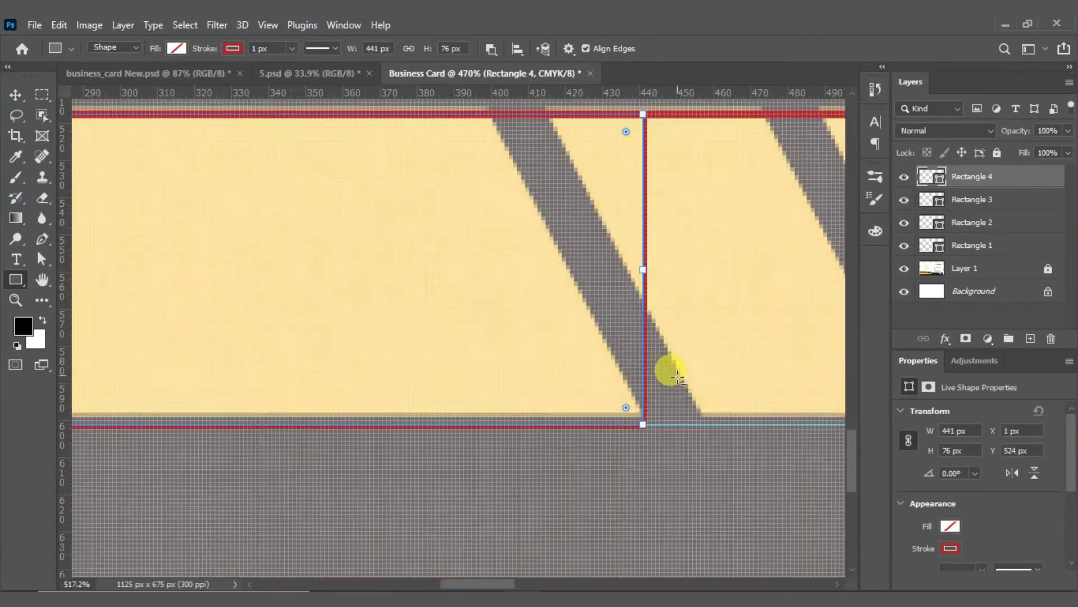
scroll(494, 455, "down", 5)
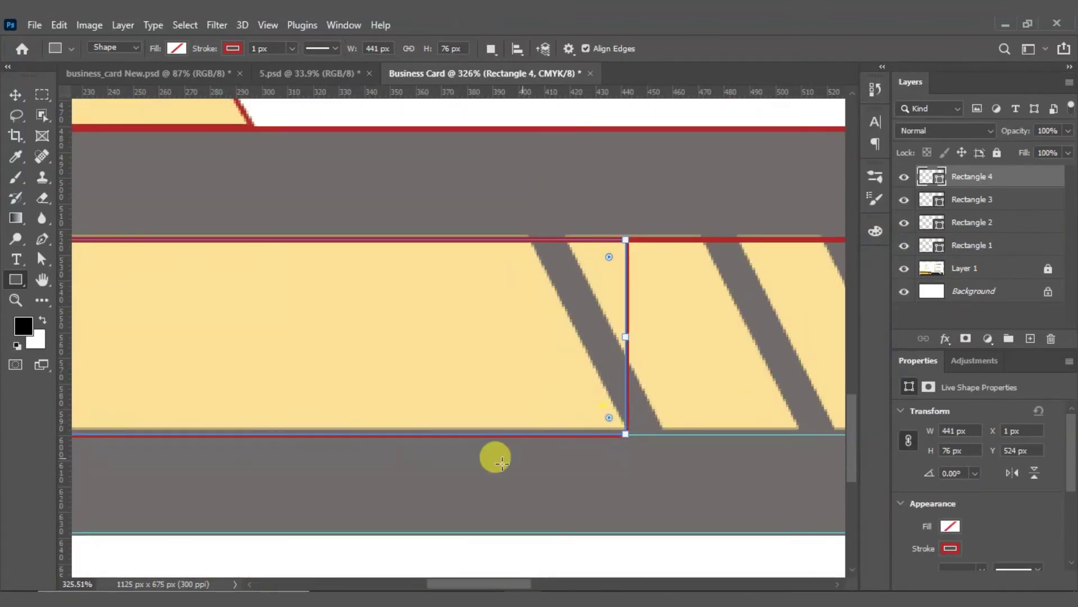
scroll(587, 376, "up", 3)
scroll(525, 373, "up", 4)
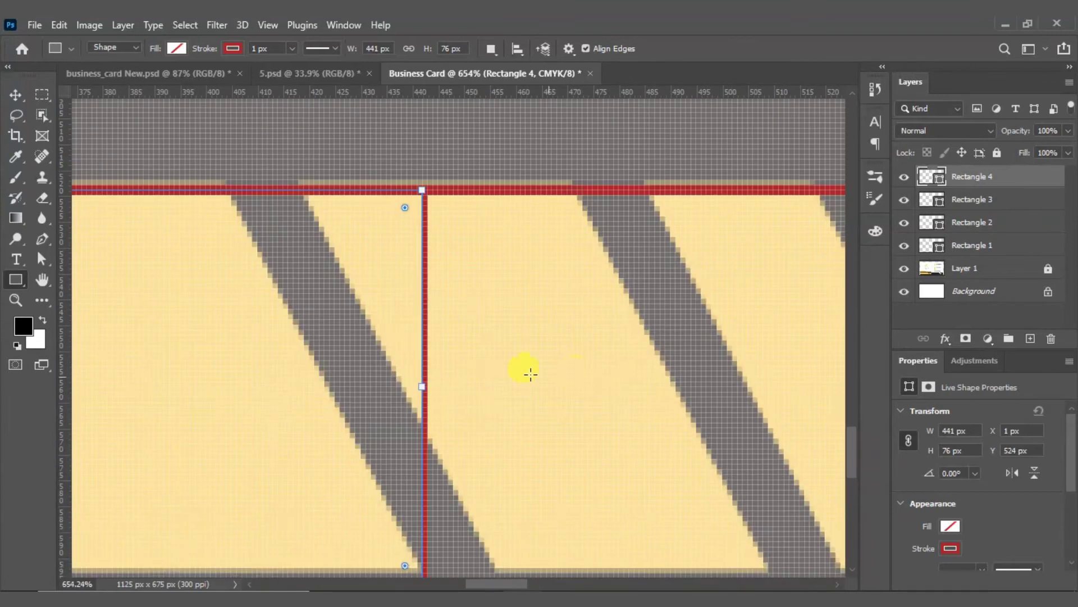
scroll(500, 368, "up", 2)
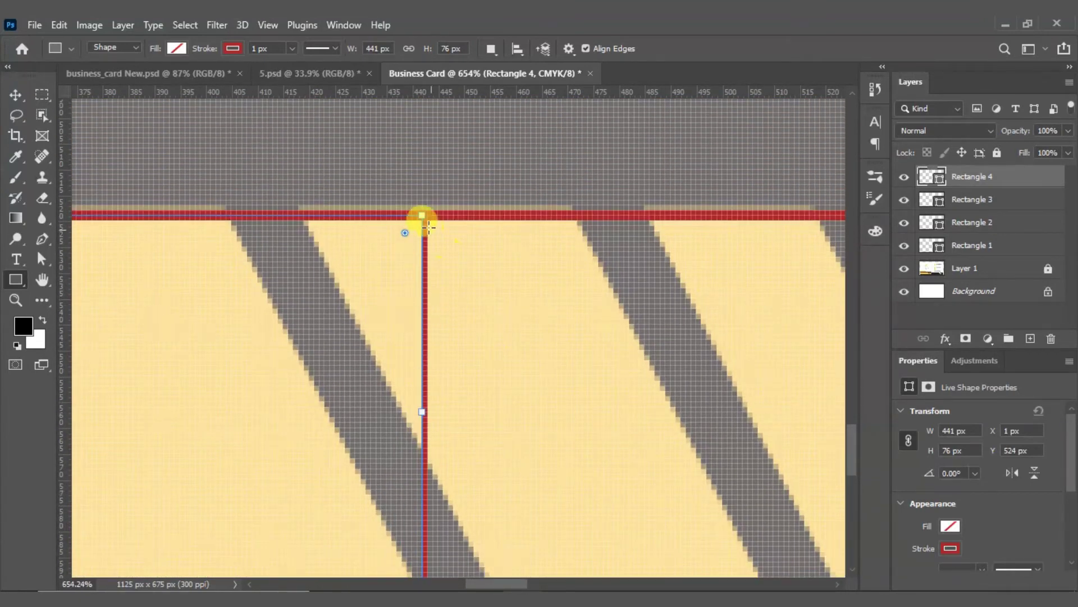
Step: Slant Rectangle 4's right end along the first grey slash using Direct Selection
left_click(41, 261)
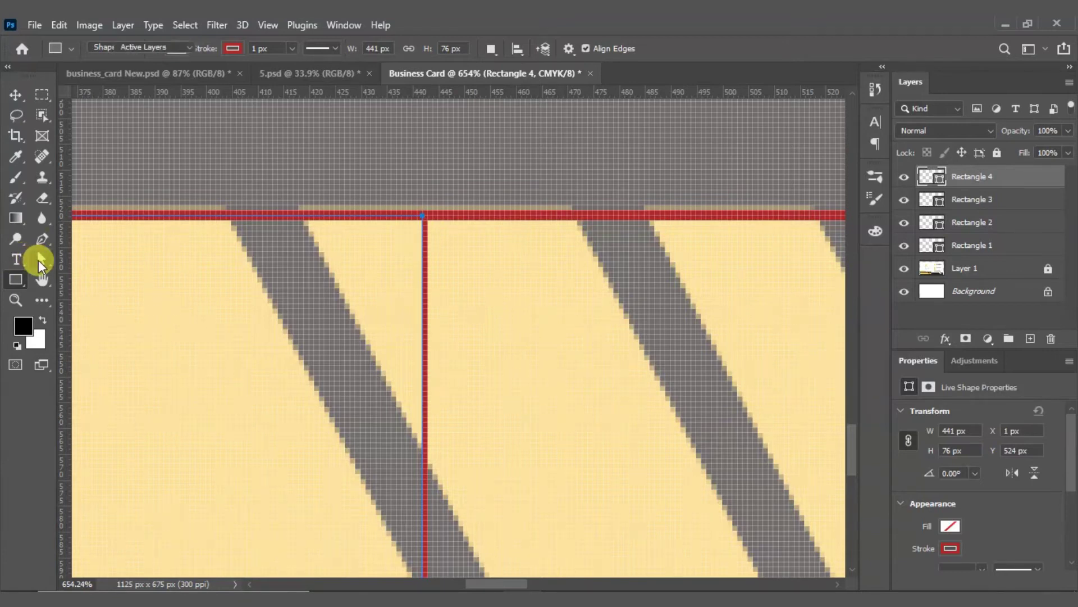
left_click(81, 274)
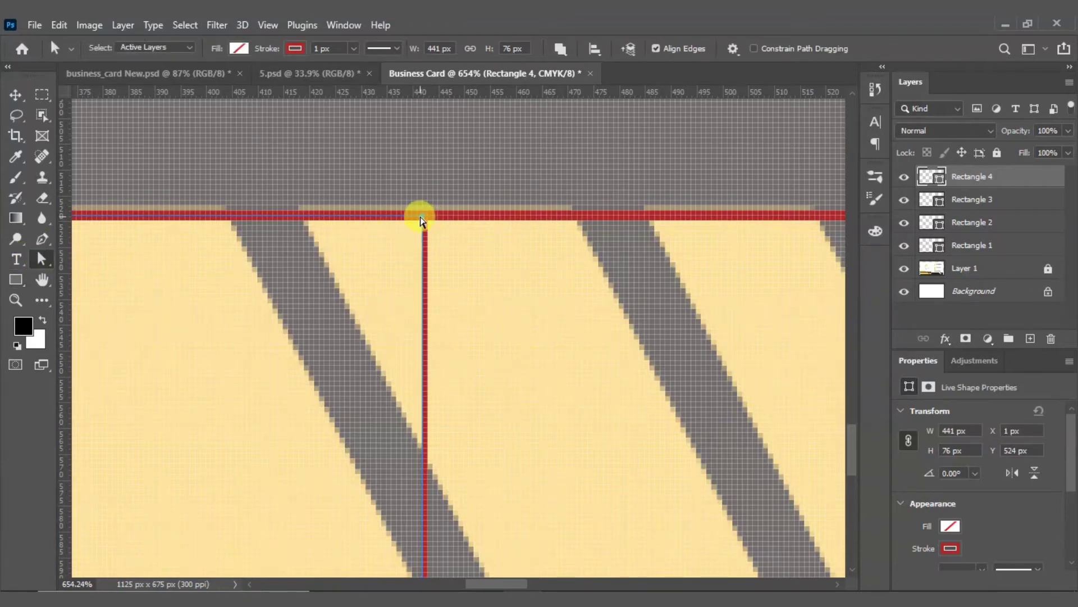
left_click_drag(423, 219, 225, 228)
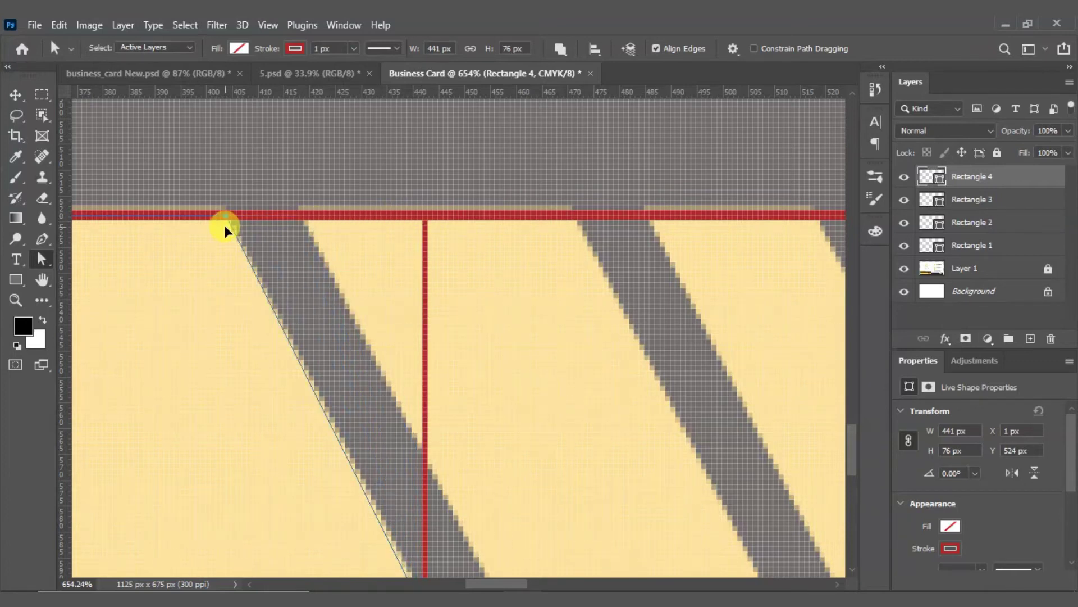
scroll(356, 267, "down", 3)
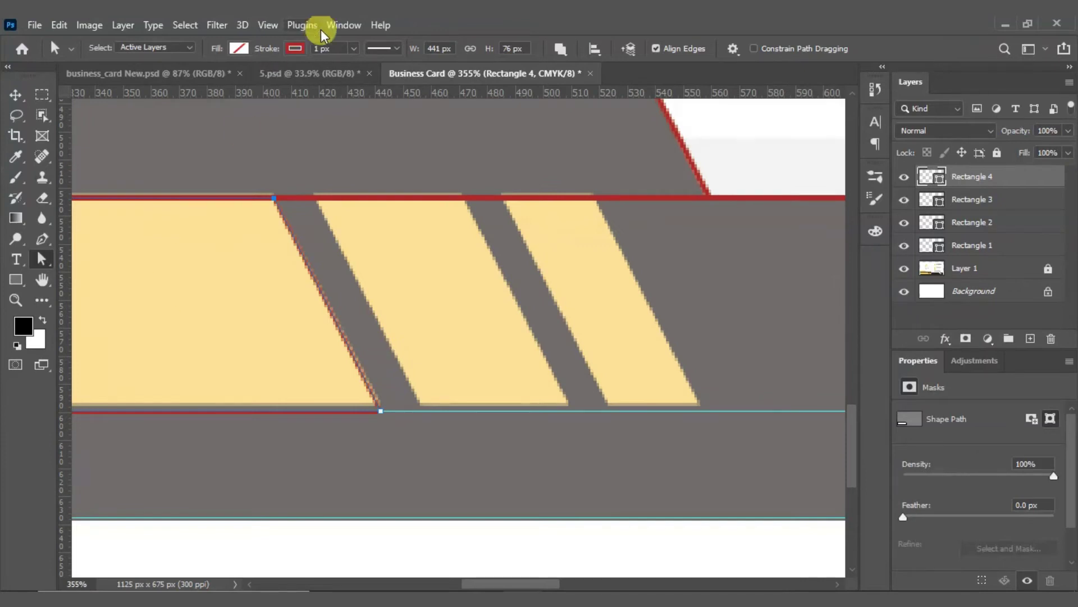
left_click(326, 48)
Step: Set Rectangle 4's stroke to 2 px and fine-tune its top corner point
type("2")
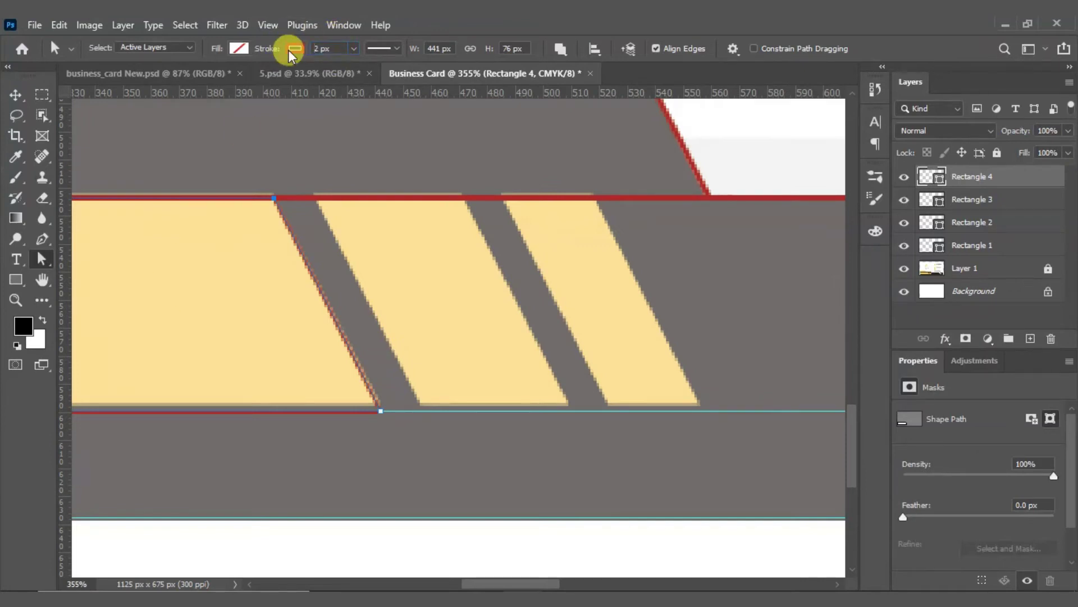
key("Return")
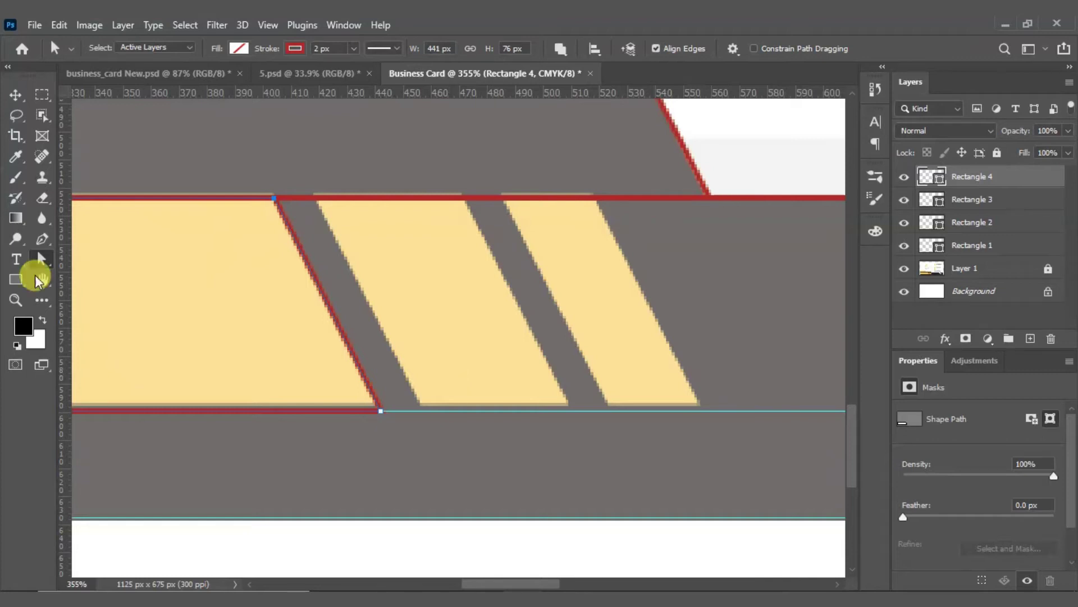
scroll(241, 219, "up", 3)
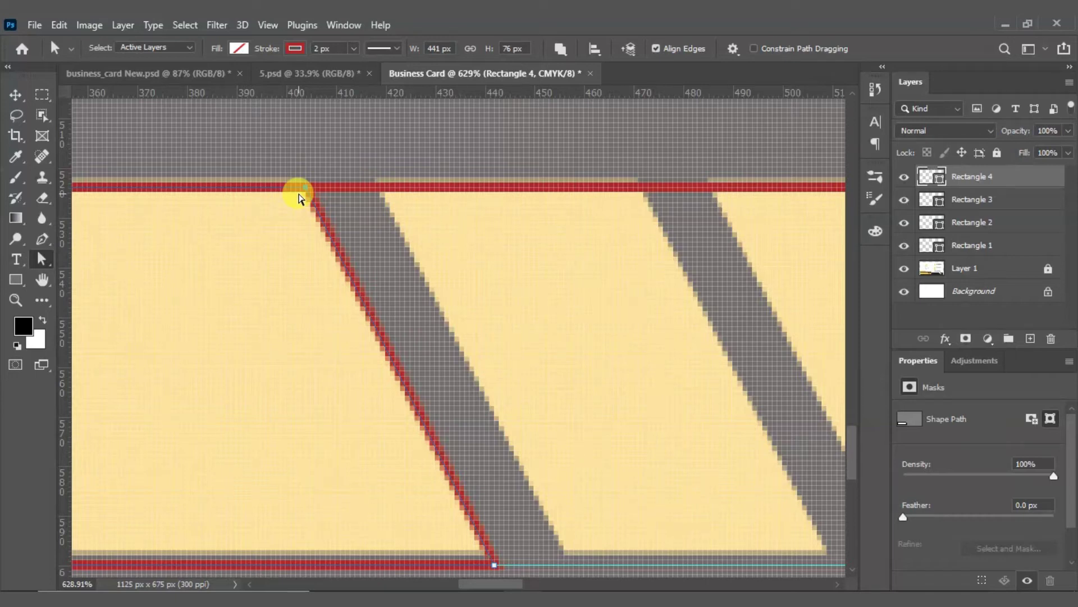
key("shift+Right")
key("shift+Right")
key("shift+Right")
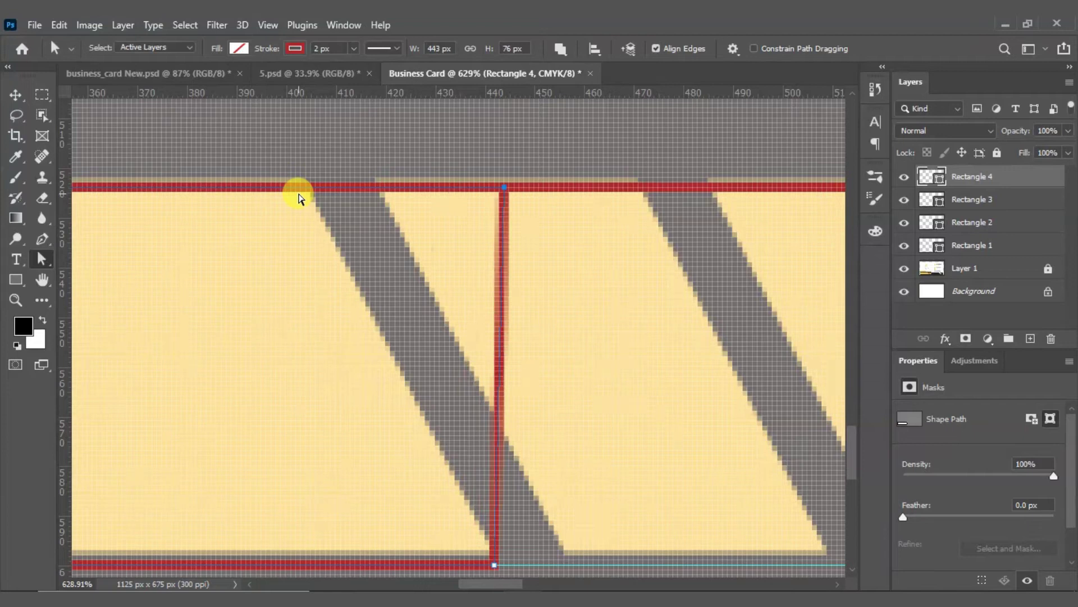
key("shift+Left")
key("shift+Left")
key("shift+Left")
key("shift+Left")
key("shift+Left")
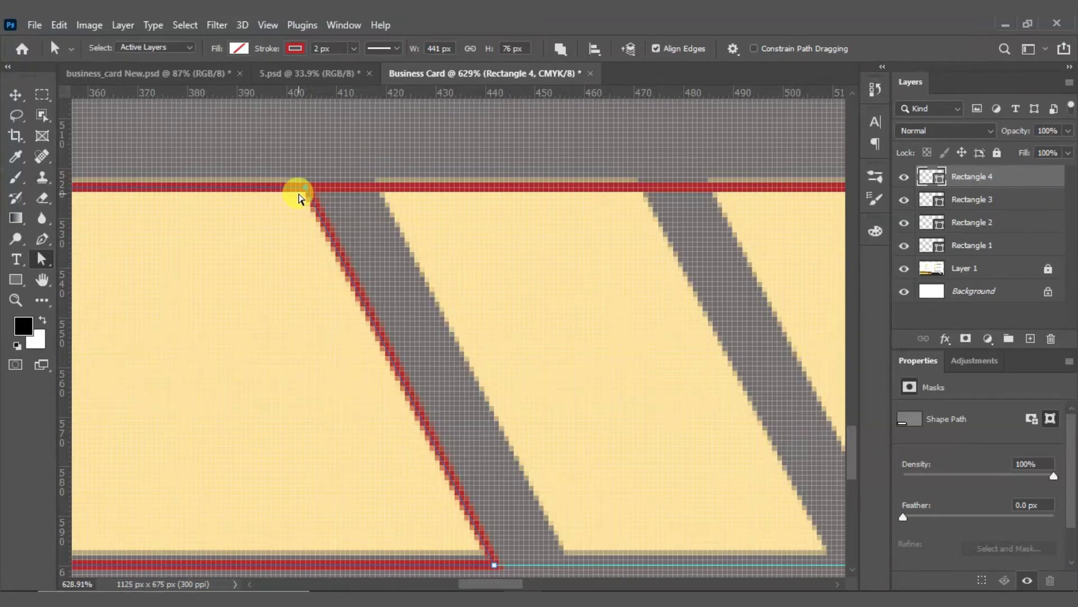
scroll(286, 191, "down", 4)
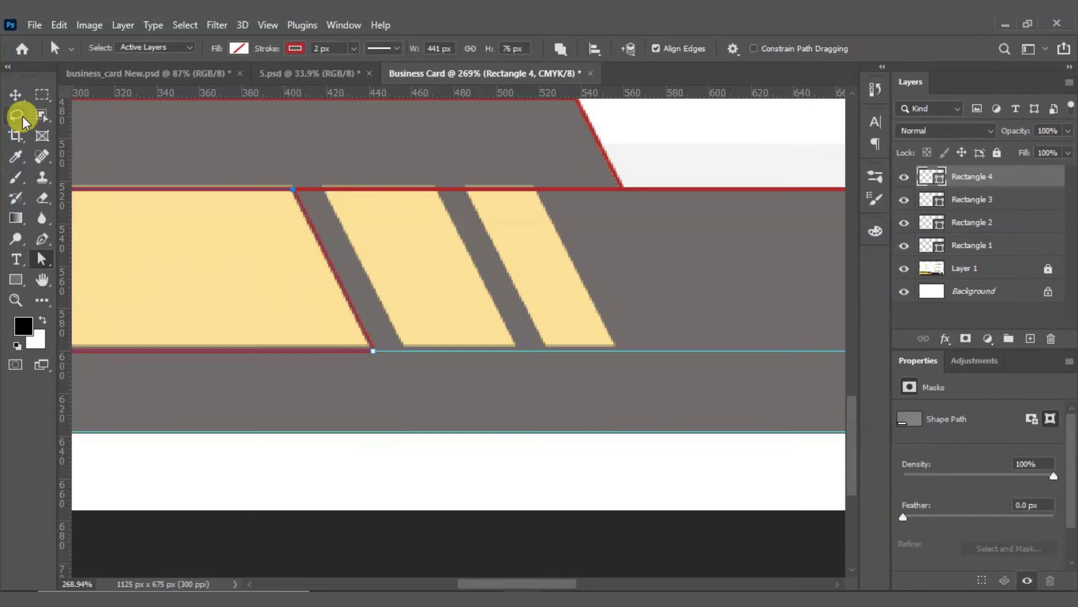
Step: Duplicate Rectangle 4 shifted 60 px right onto the next grey slash
left_click(15, 94)
scroll(352, 236, "up", 2)
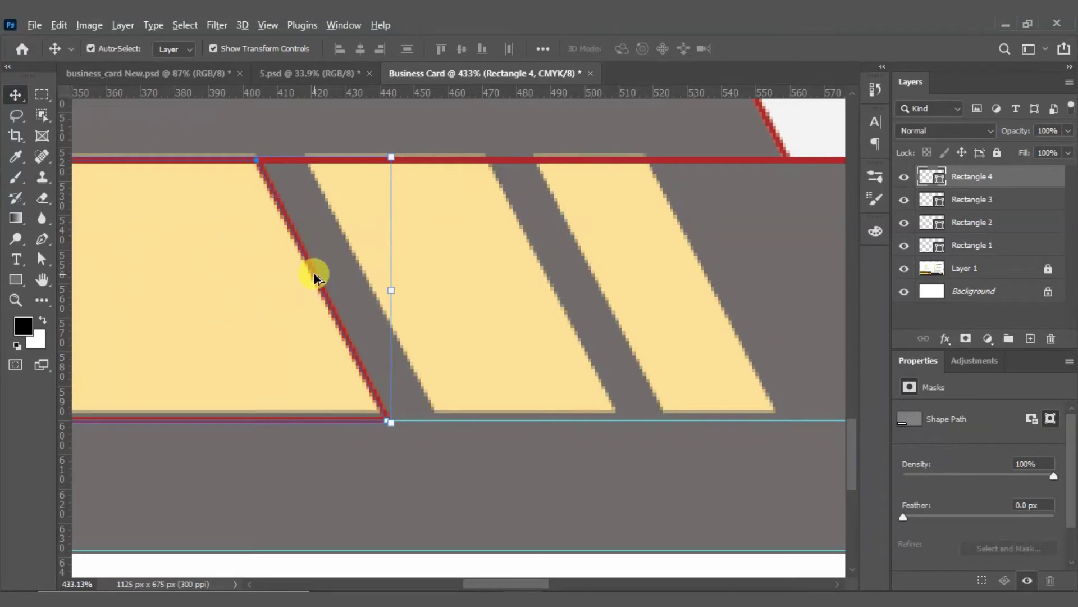
left_click_drag(315, 276, 545, 277)
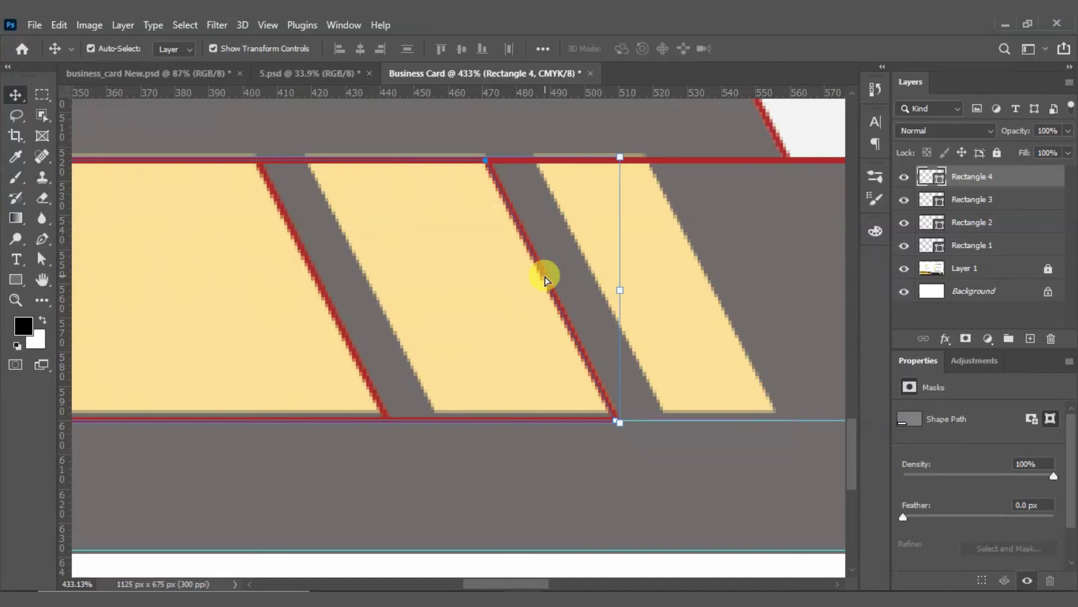
scroll(528, 272, "down", 2)
scroll(528, 280, "down", 4)
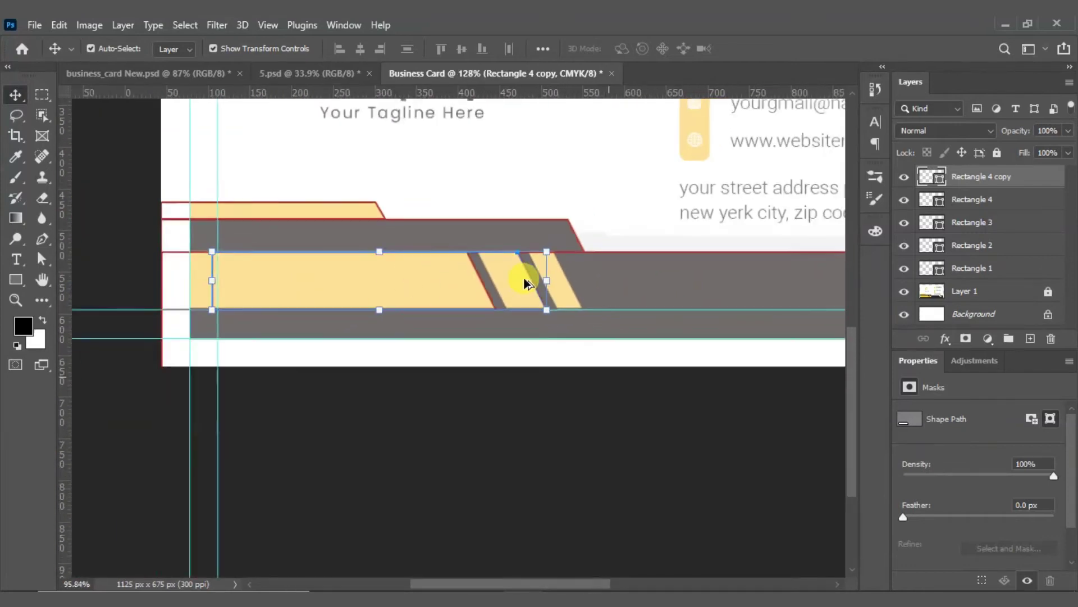
Step: With Direct Selection, move the copied outline's left anchors 358 px right
scroll(277, 281, "up", 2)
key("a")
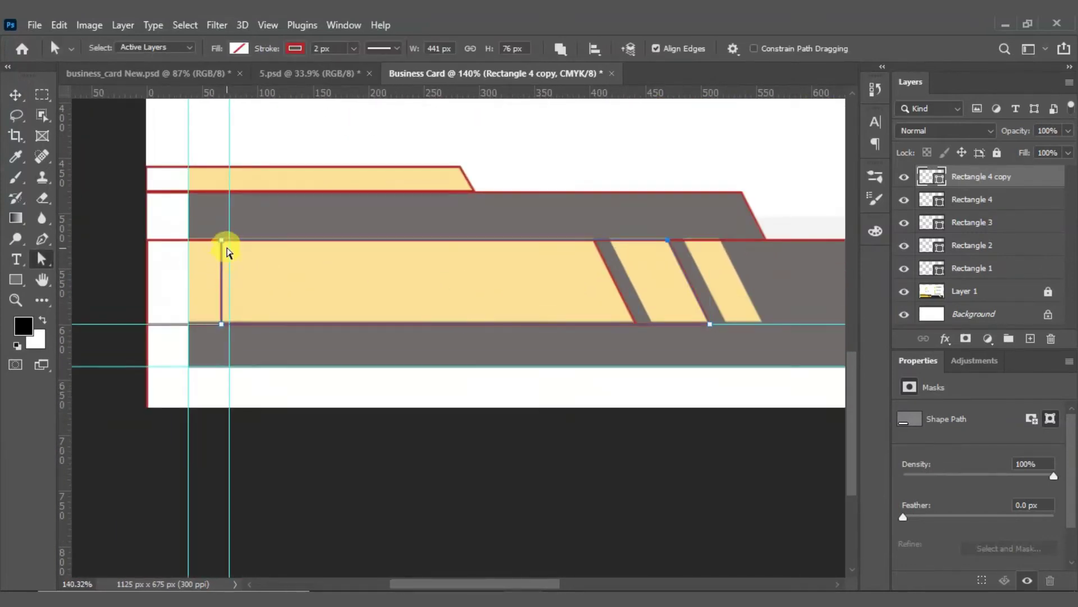
left_click(221, 326, "shift")
left_click(309, 361)
left_click(244, 305)
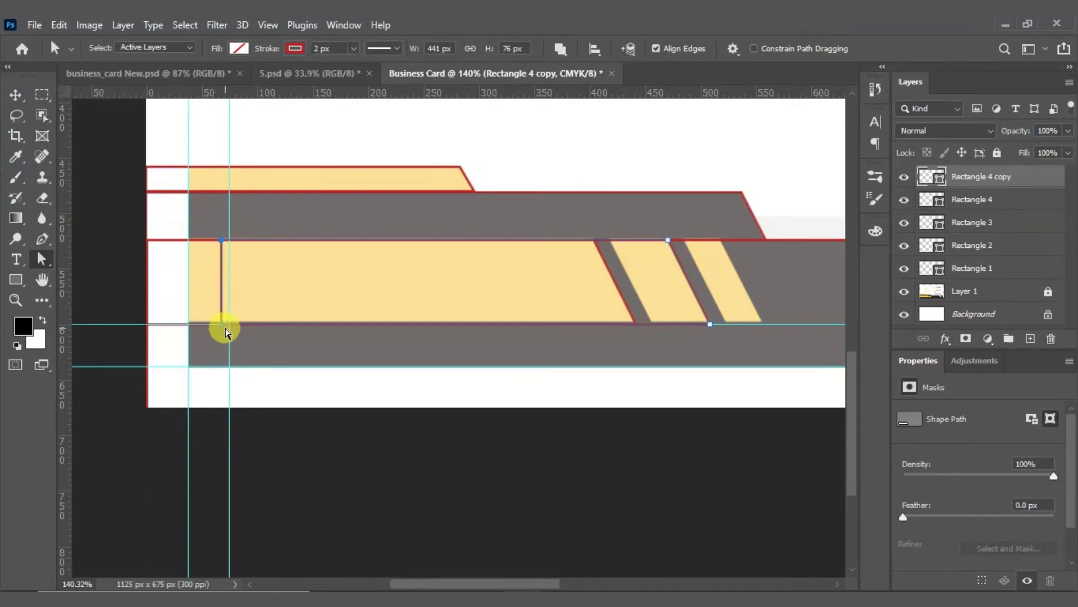
left_click_drag(224, 328, 652, 326)
Step: Slant the copy's top-left anchor left along the first grey slash, then deselect
scroll(653, 327, "up", 4)
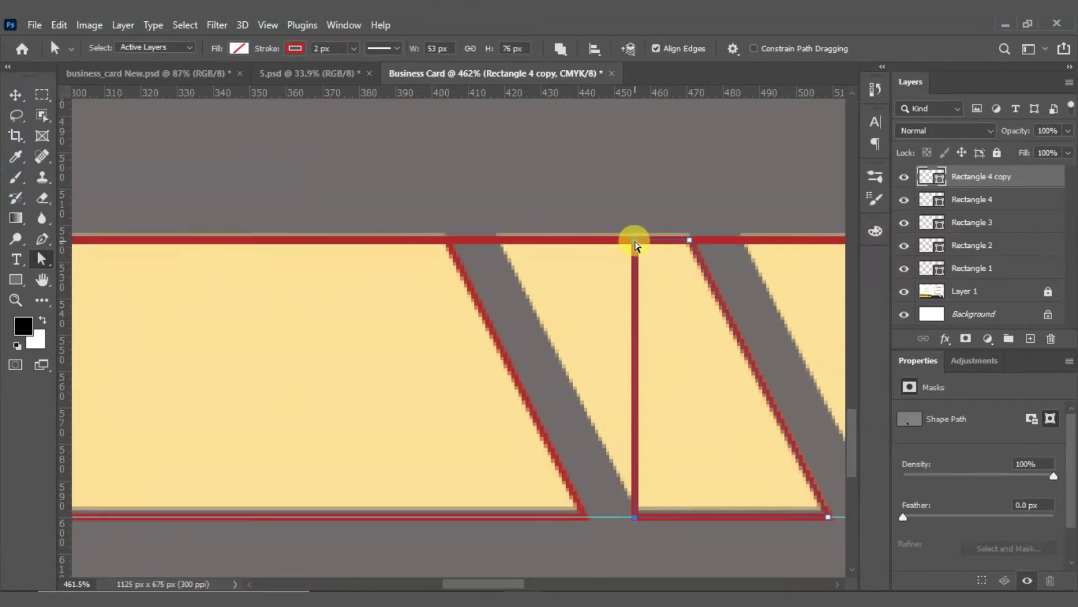
left_click(635, 241)
left_click_drag(636, 243, 499, 240)
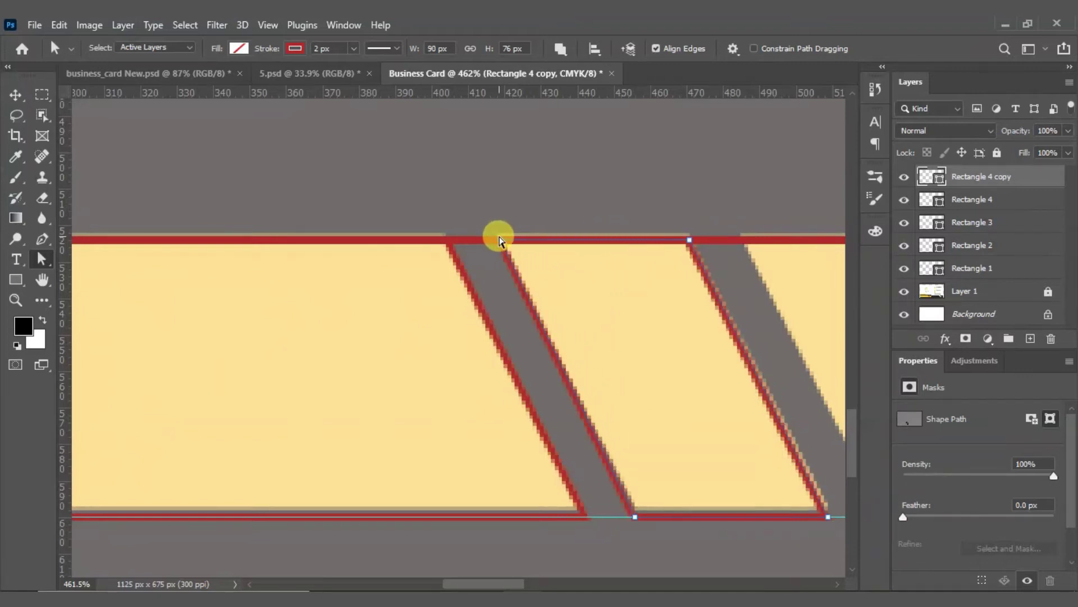
left_click(15, 95)
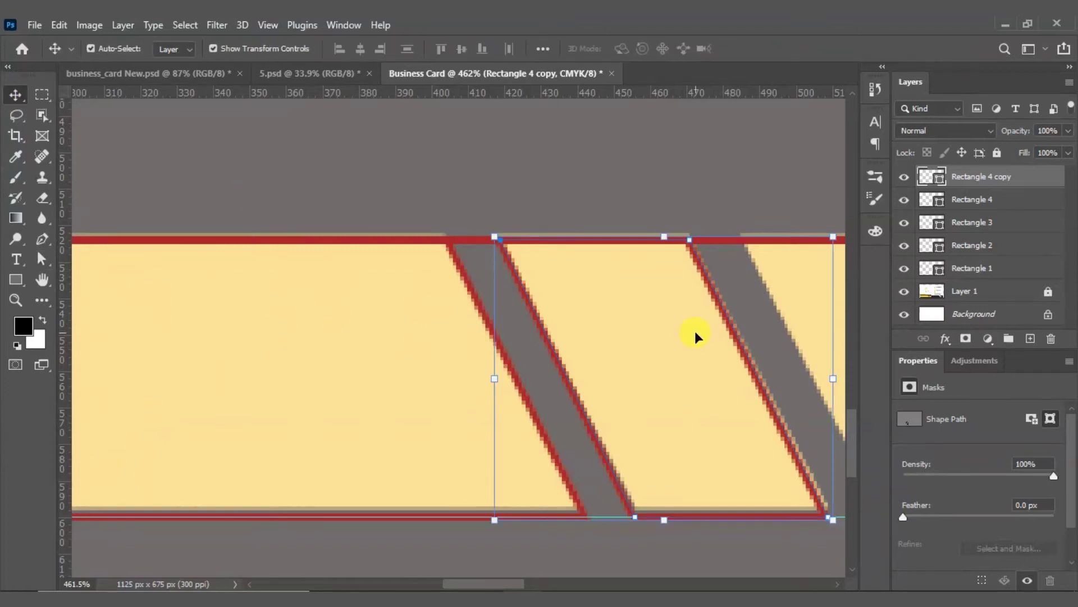
left_click(473, 353)
scroll(415, 373, "down", 3)
scroll(773, 433, "up", 4)
Step: Hide the old Rectangle 2 and Rectangle 1 outline layers
scroll(629, 396, "down", 2)
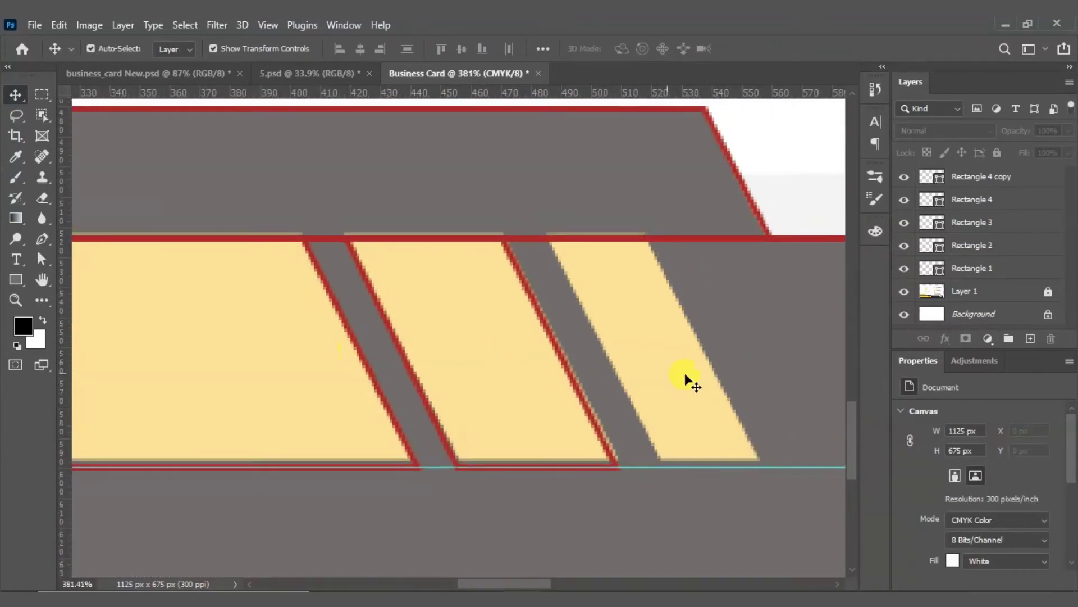
left_click_drag(570, 355, 597, 375)
scroll(584, 396, "down", 2)
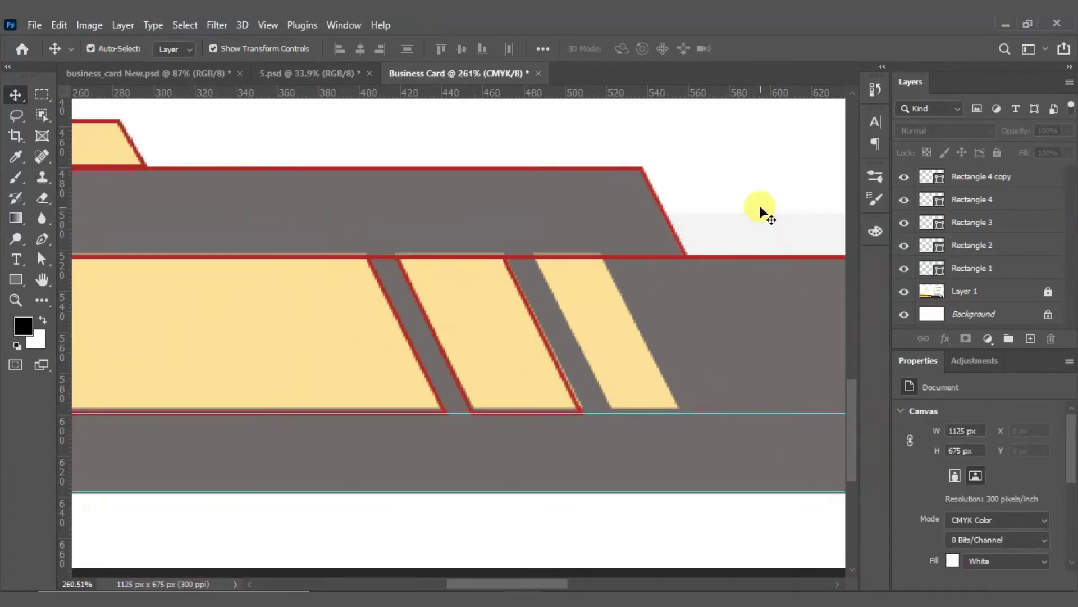
left_click(800, 292)
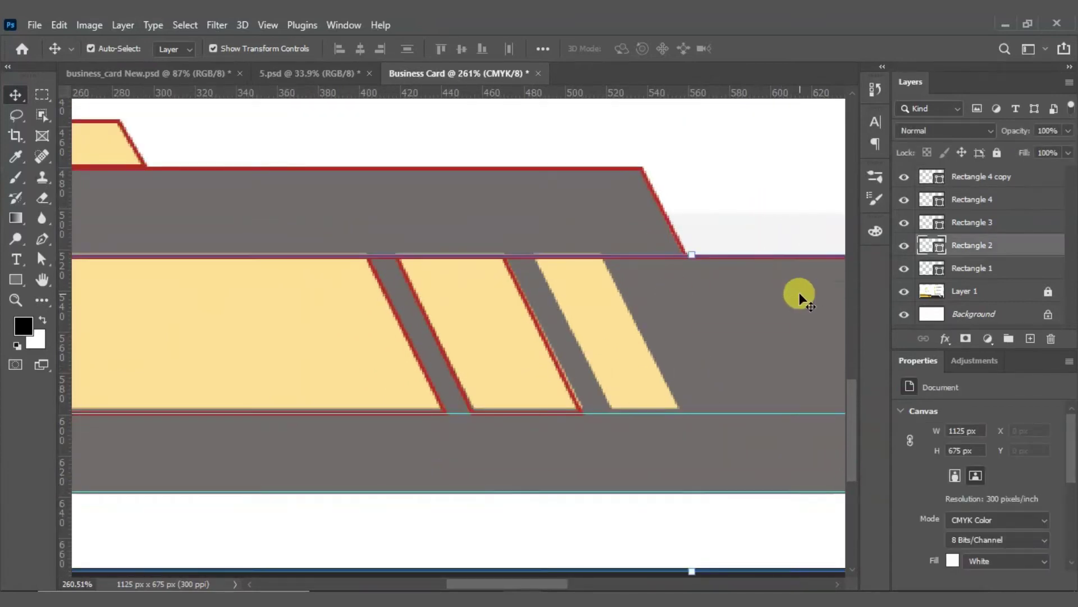
left_click(903, 245)
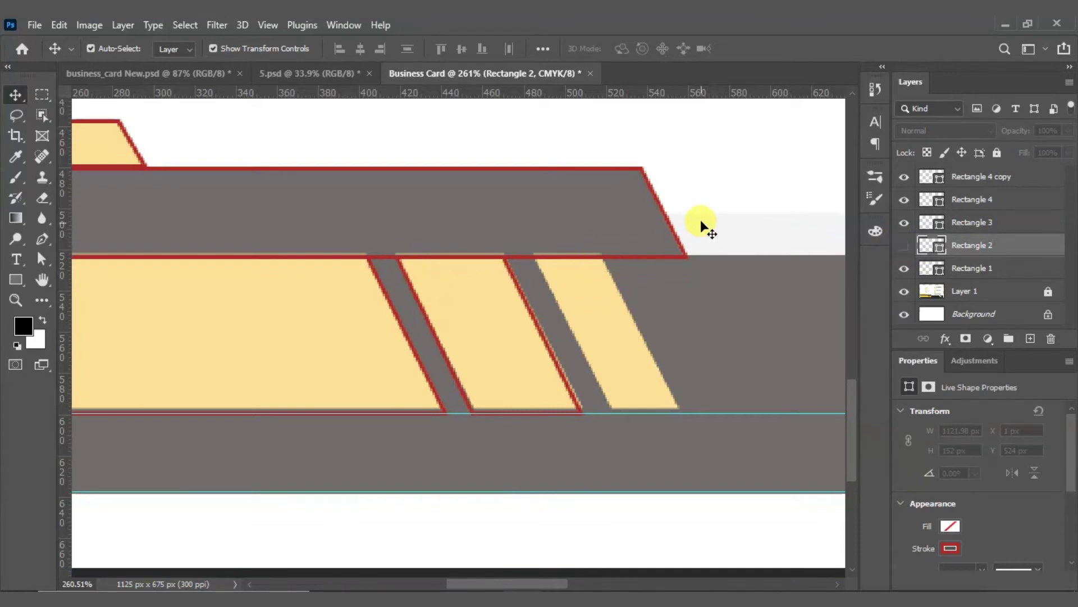
left_click(674, 253)
left_click(903, 268)
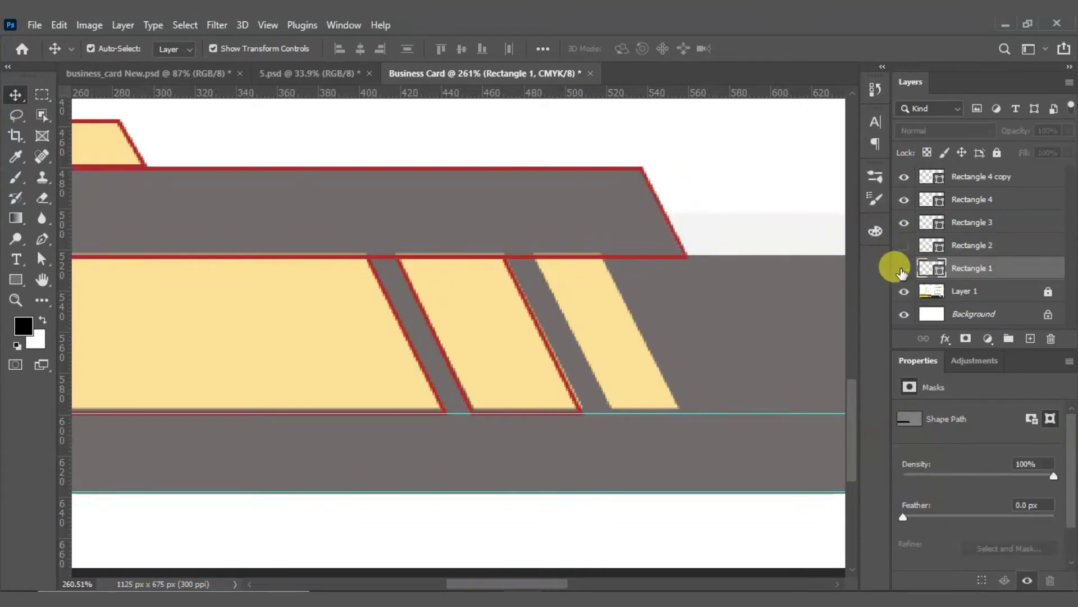
Step: Select the rightmost red outline, Rectangle 4 copy 2, for anchor editing
scroll(588, 315, "up", 3)
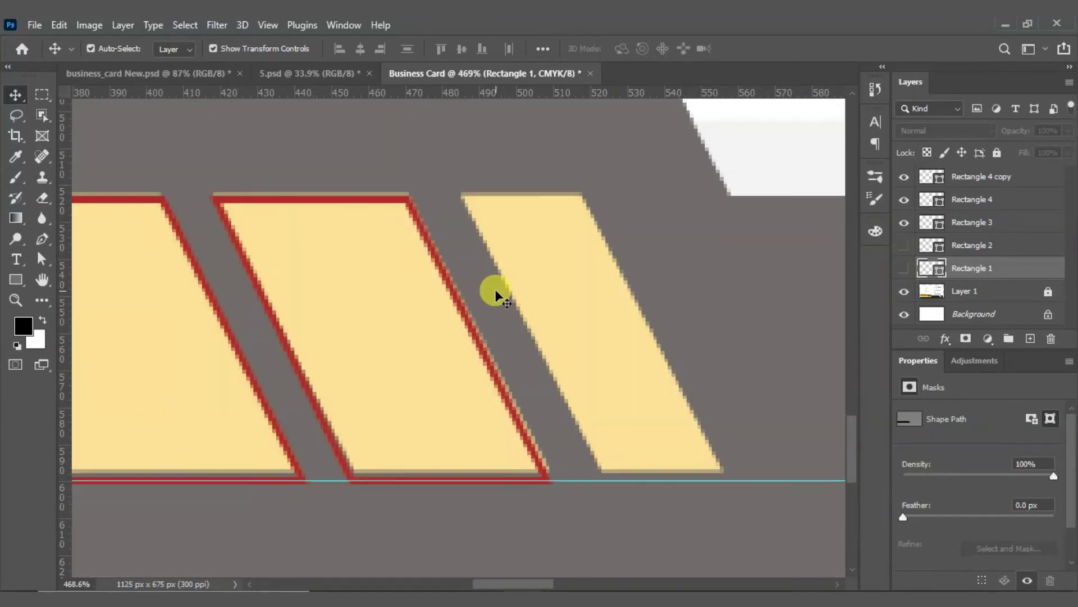
left_click_drag(495, 292, 719, 331)
left_click(575, 259)
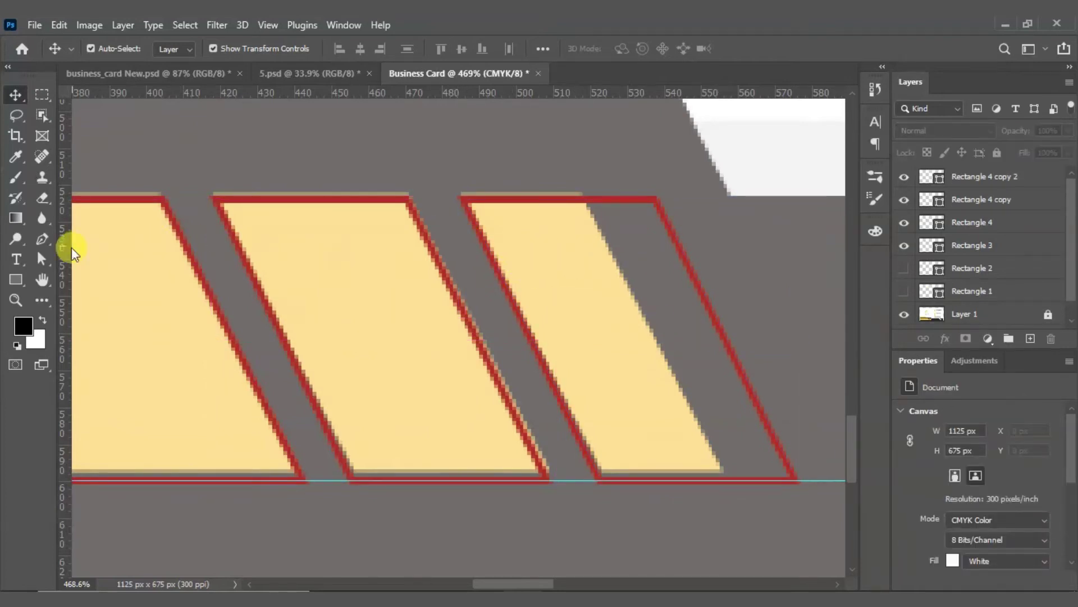
left_click(16, 240)
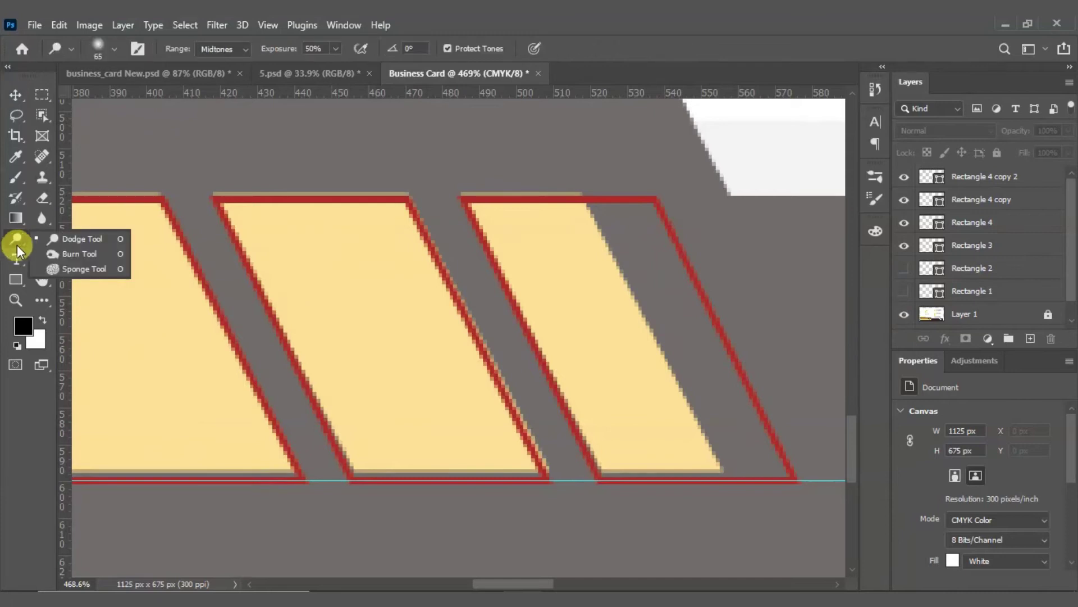
left_click(42, 259)
left_click(90, 274)
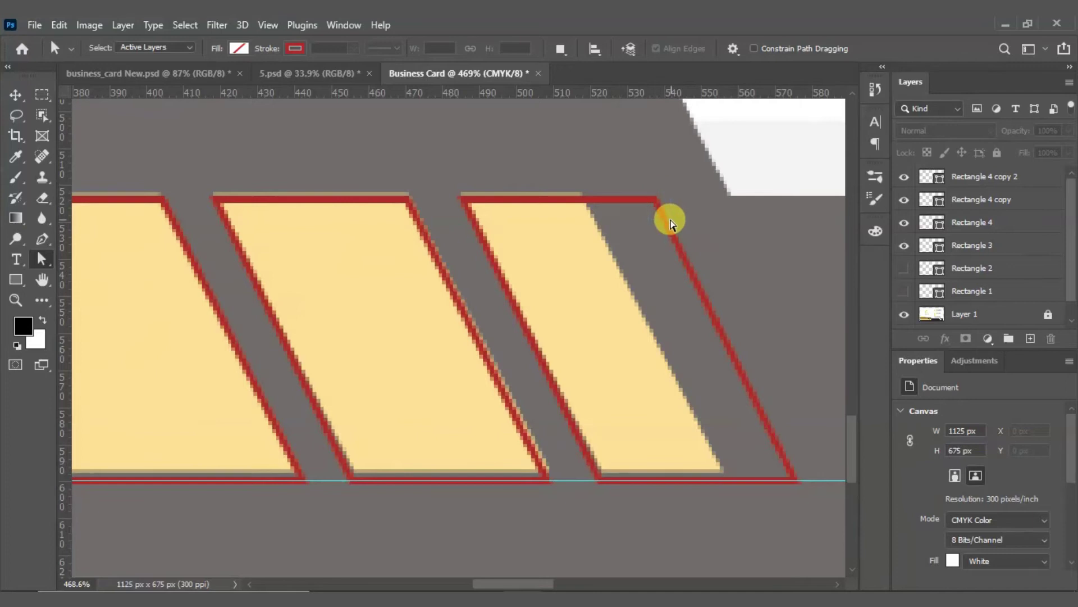
key("v")
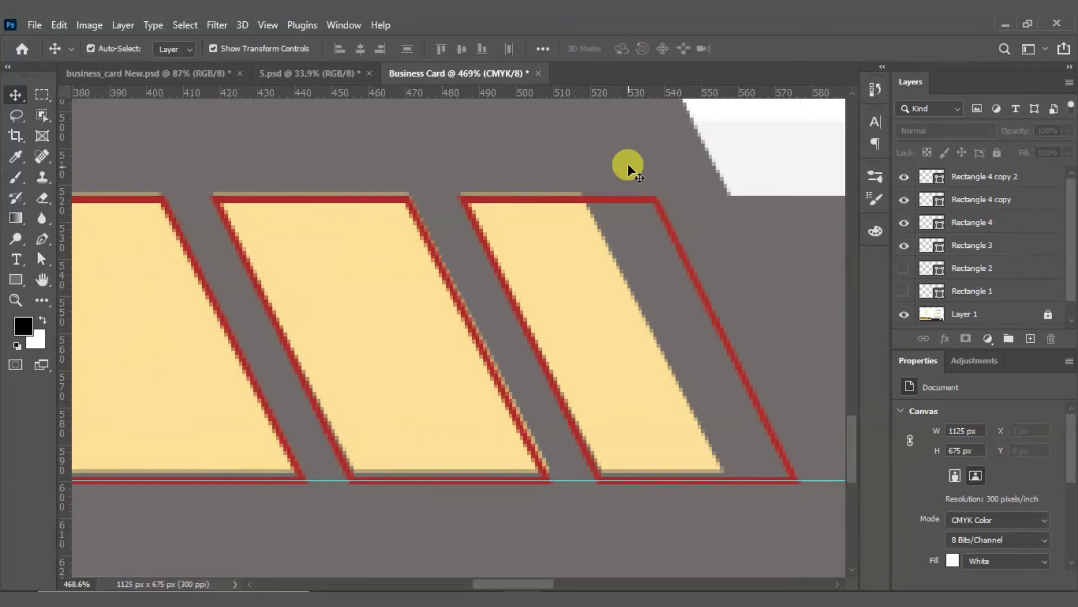
left_click(677, 234)
left_click(45, 262)
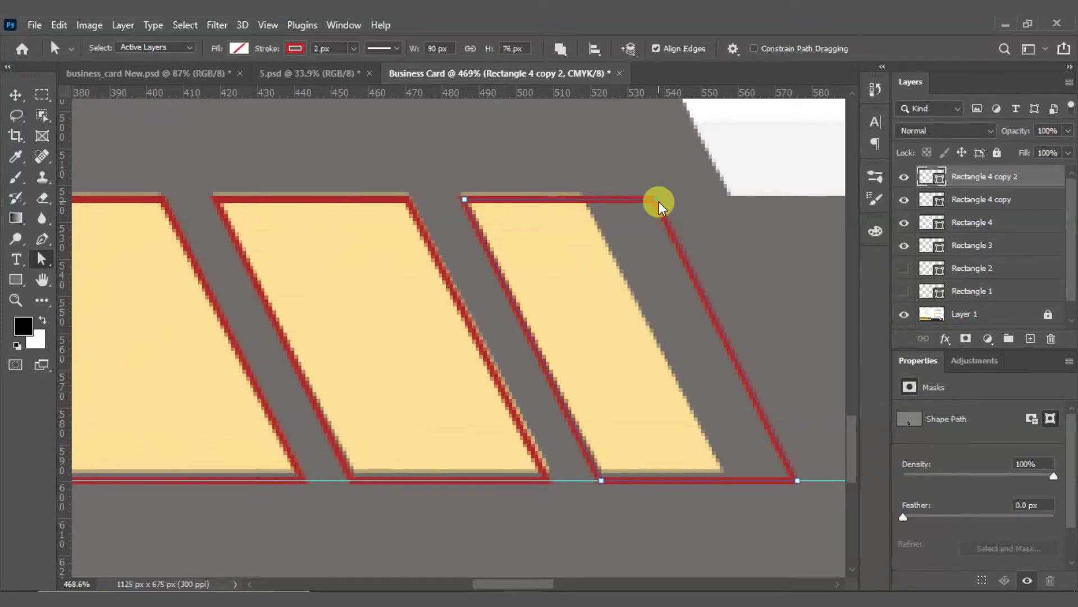
Step: Pull its right anchors 19 px left so the 71 × 76 px outline fits the yellow stripe
left_click(797, 481, "shift")
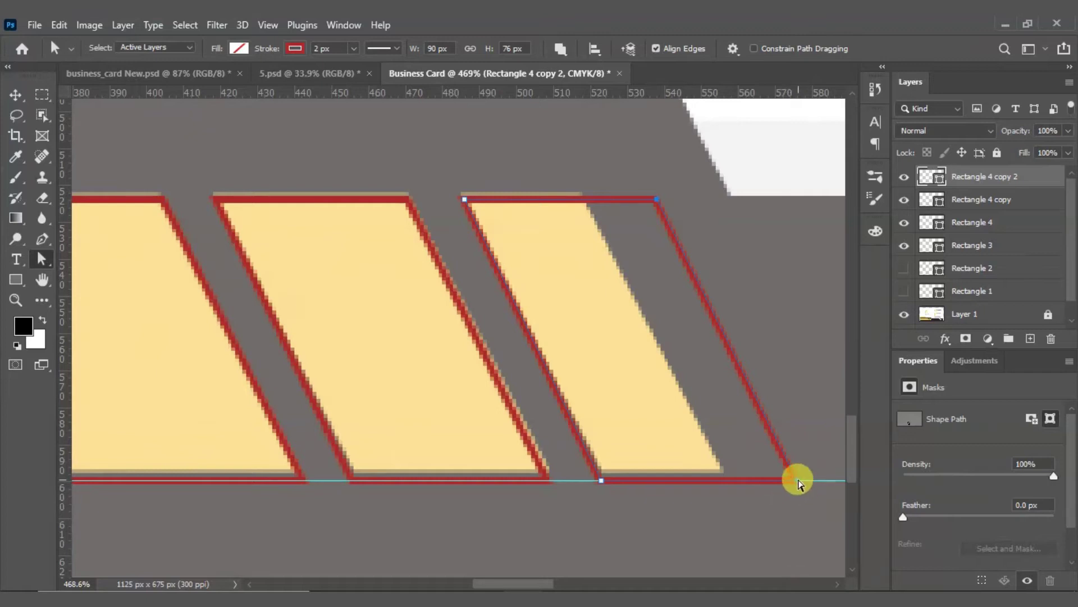
left_click_drag(797, 481, 727, 481)
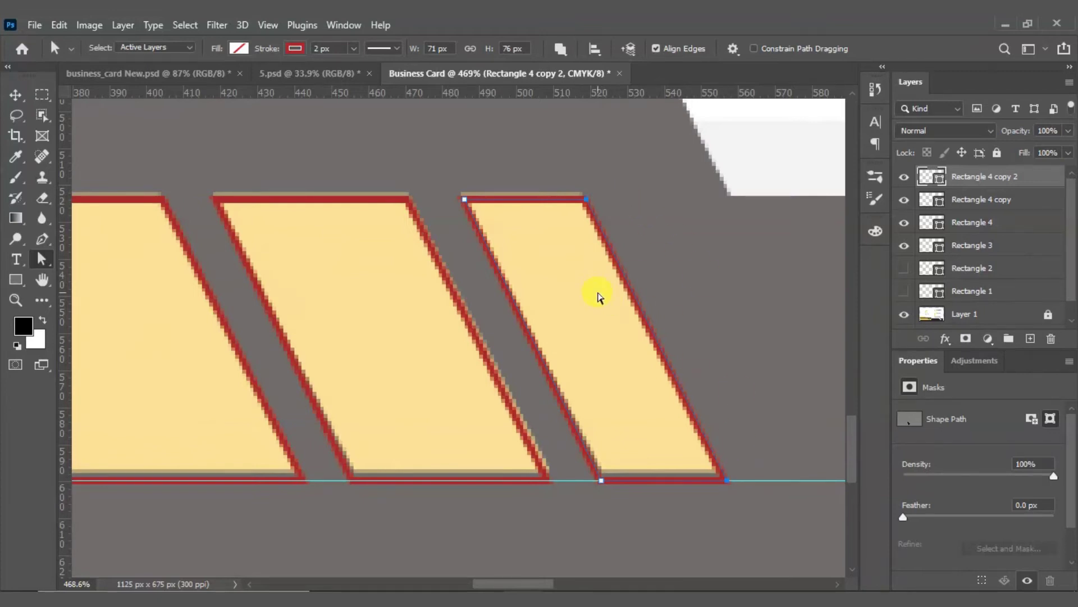
scroll(597, 296, "down", 5)
left_click(16, 93)
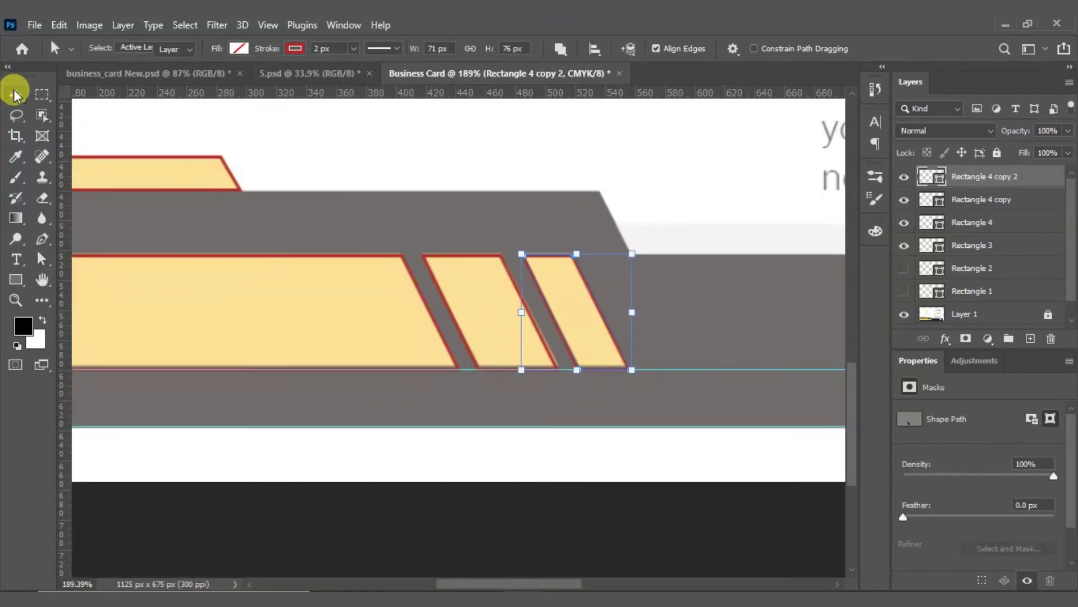
left_click(669, 321)
scroll(483, 306, "down", 5)
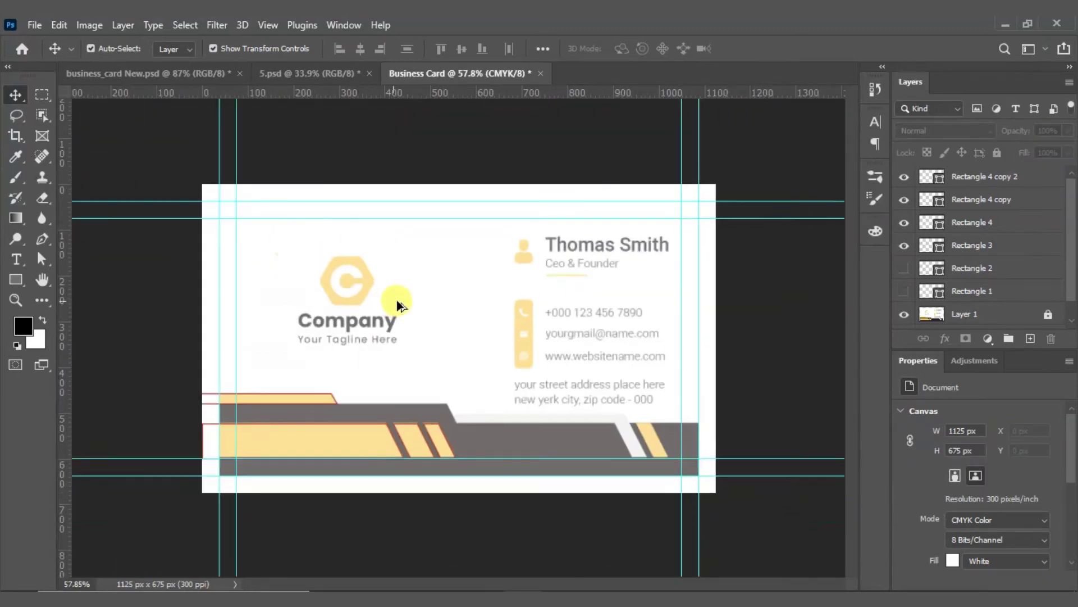
Step: Alt-drag a copy of the third stripe's red outline onto the white stripe
scroll(396, 300, "up", 2)
scroll(474, 482, "up", 3)
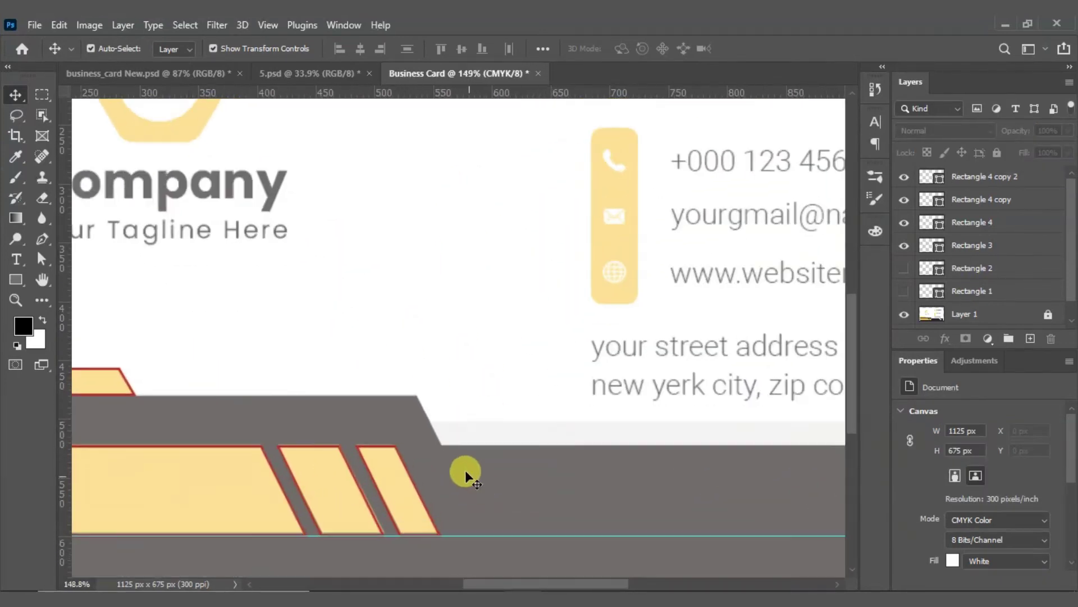
left_click_drag(659, 445, 494, 288)
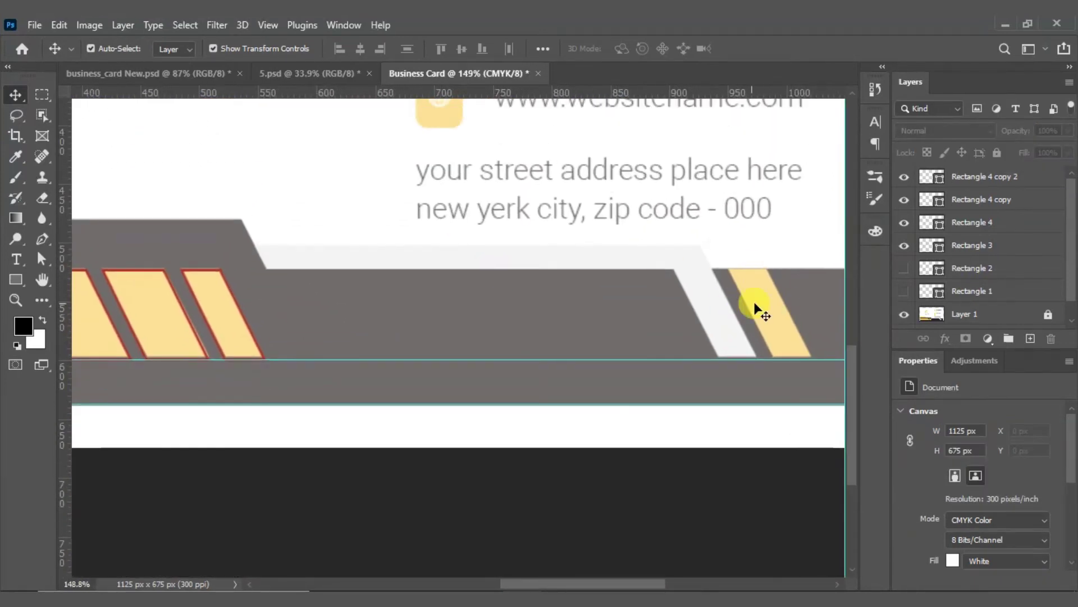
left_click(240, 330)
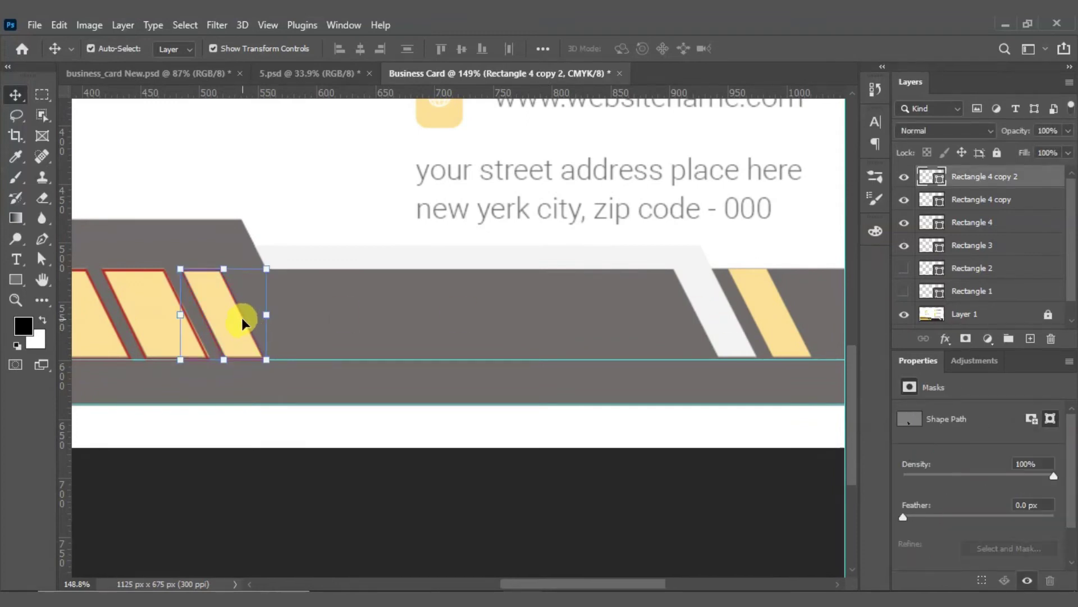
left_click_drag(243, 318, 743, 322)
Step: Alt-drag another copy onto the last yellow stripe at the right end, then deselect
scroll(796, 321, "up", 5)
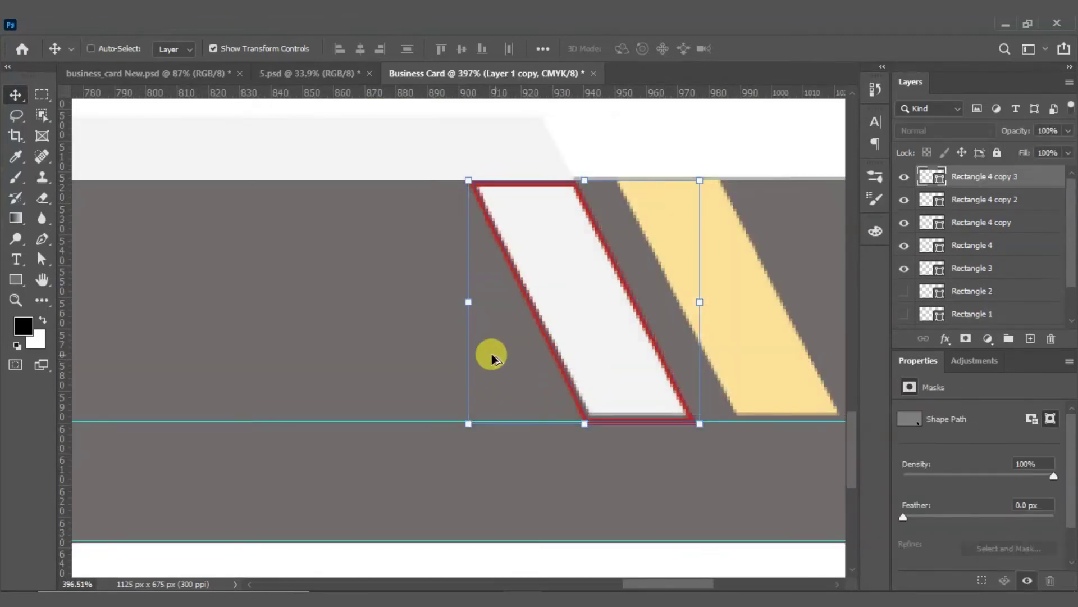
scroll(494, 354, "down", 3)
left_click_drag(589, 378, 686, 374)
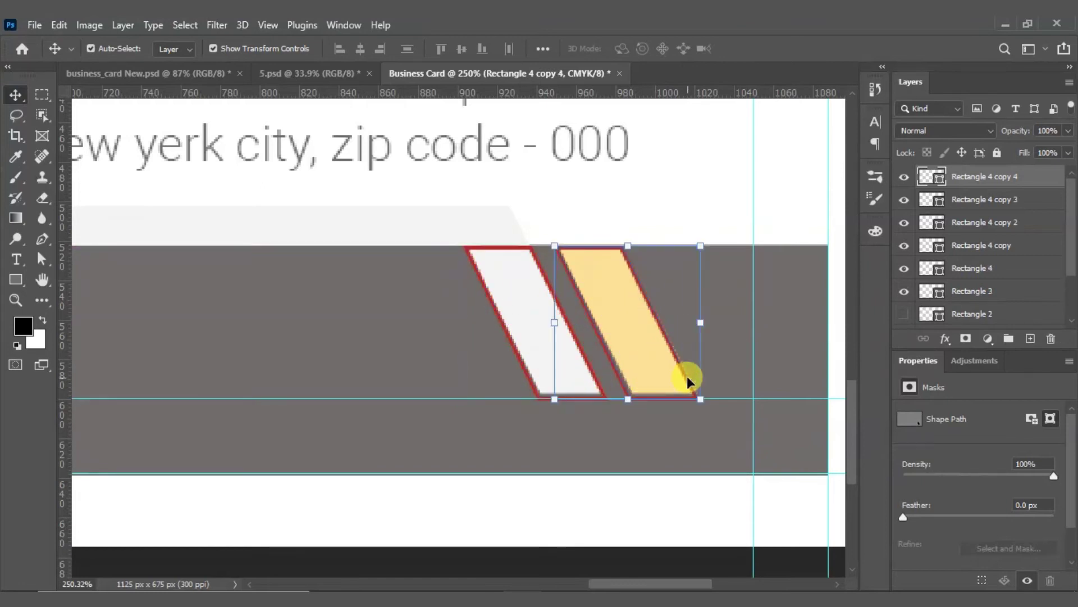
scroll(630, 348, "down", 6)
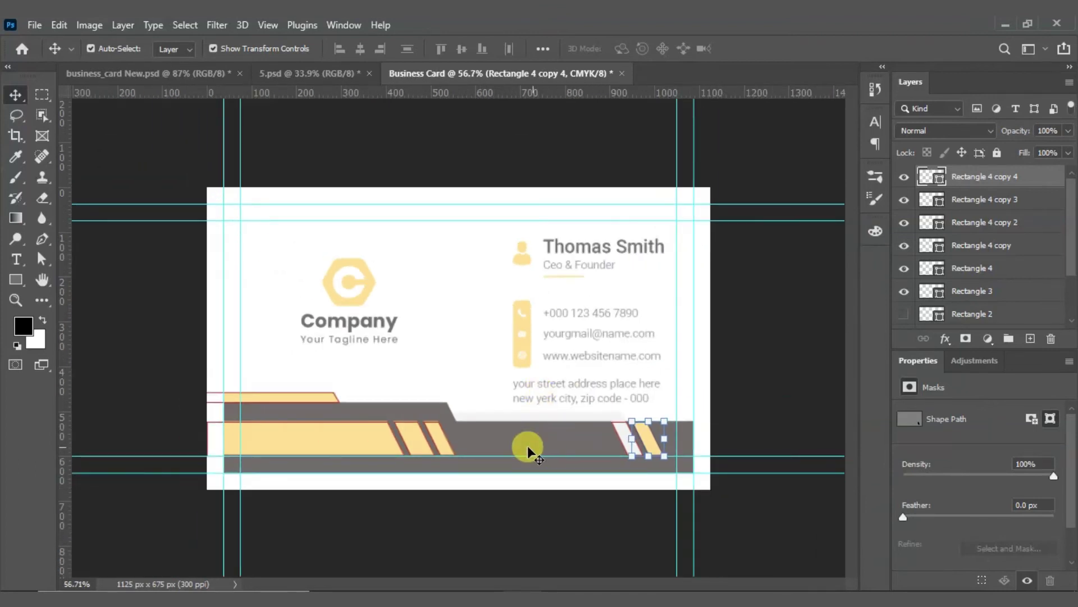
scroll(375, 452, "up", 3)
left_click_drag(334, 489, 290, 401)
left_click(561, 486)
left_click_drag(683, 442, 610, 428)
scroll(919, 293, "down", 3)
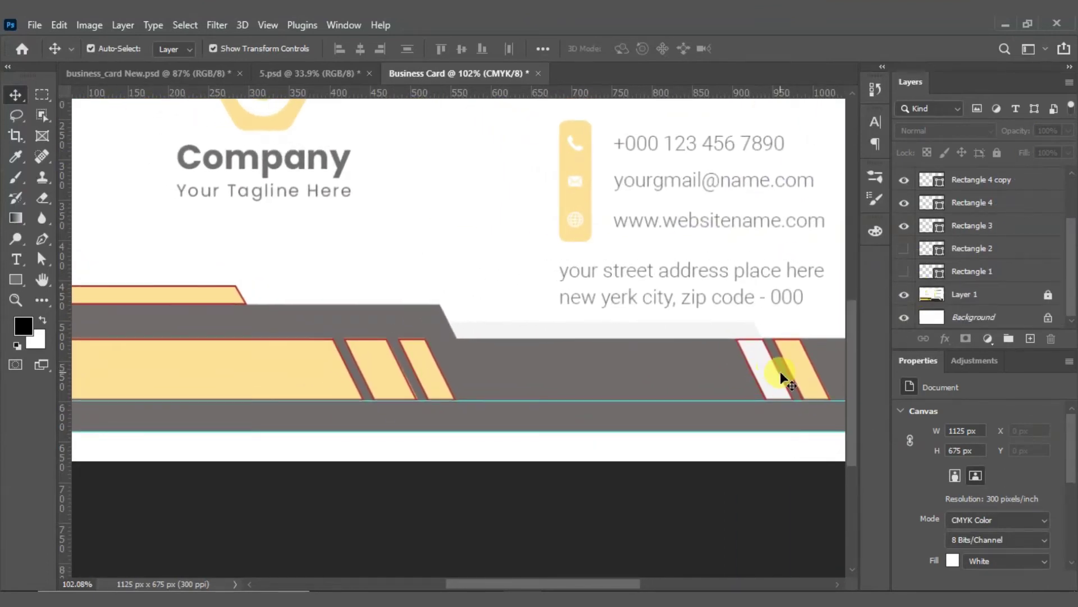
scroll(449, 363, "down", 3)
scroll(752, 497, "up", 4)
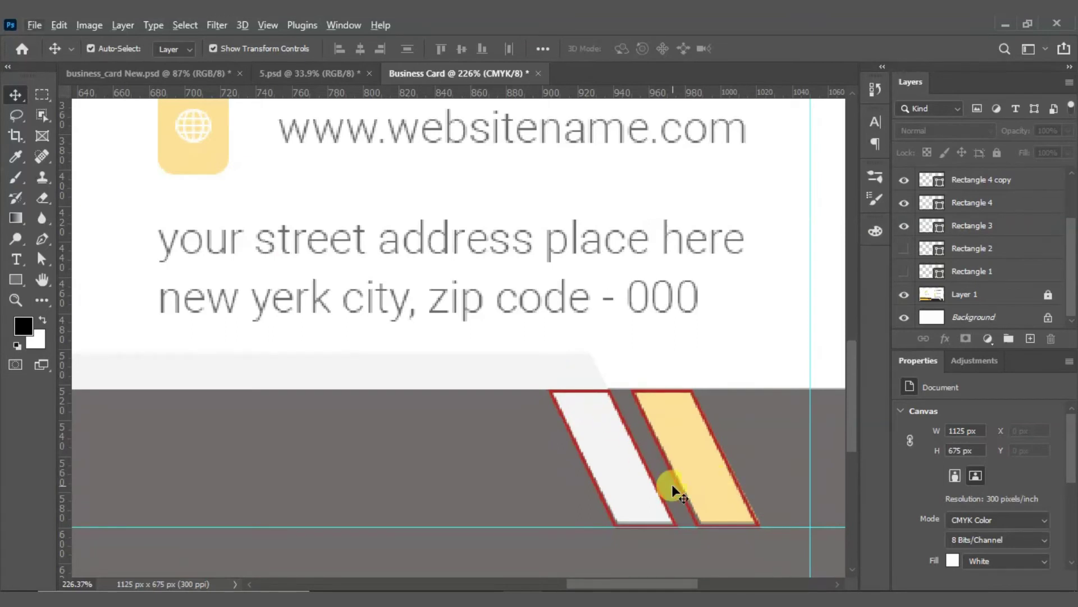
scroll(672, 484, "up", 3)
scroll(600, 440, "down", 3)
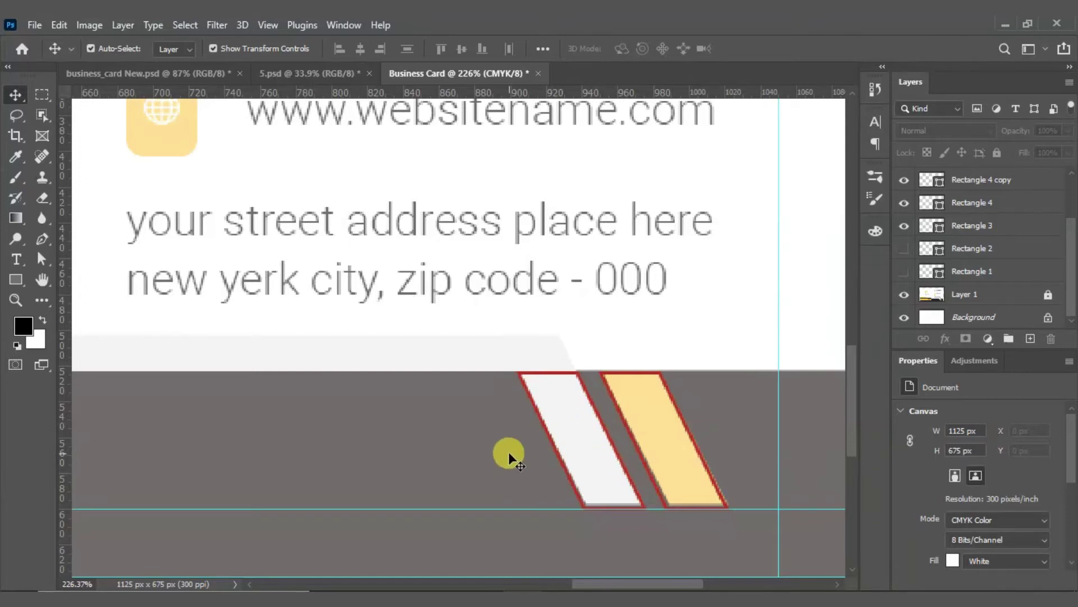
scroll(595, 426, "down", 3)
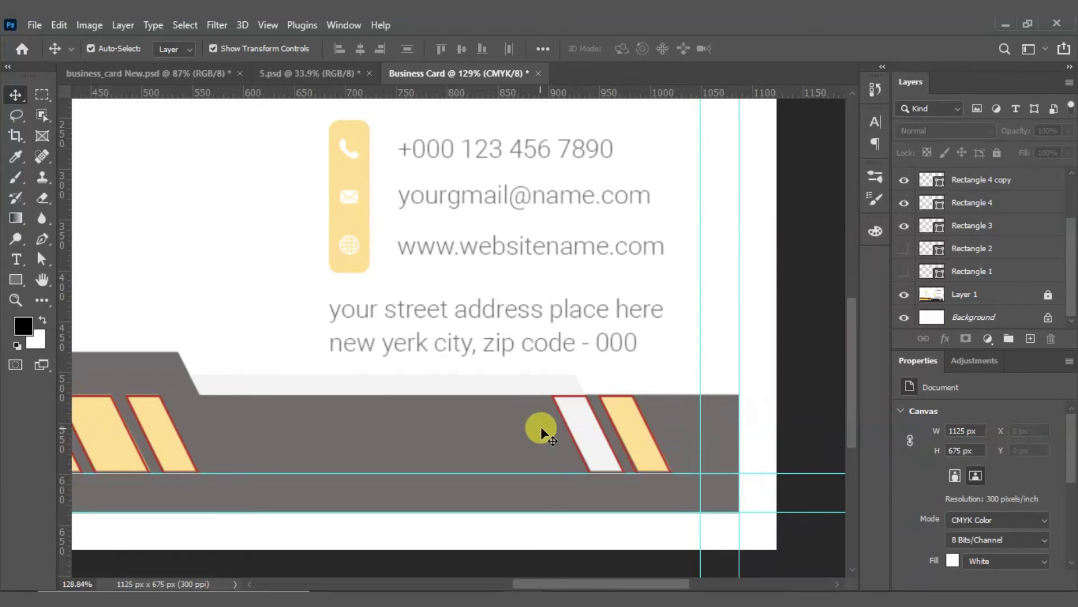
scroll(672, 456, "up", 6)
scroll(673, 457, "down", 1)
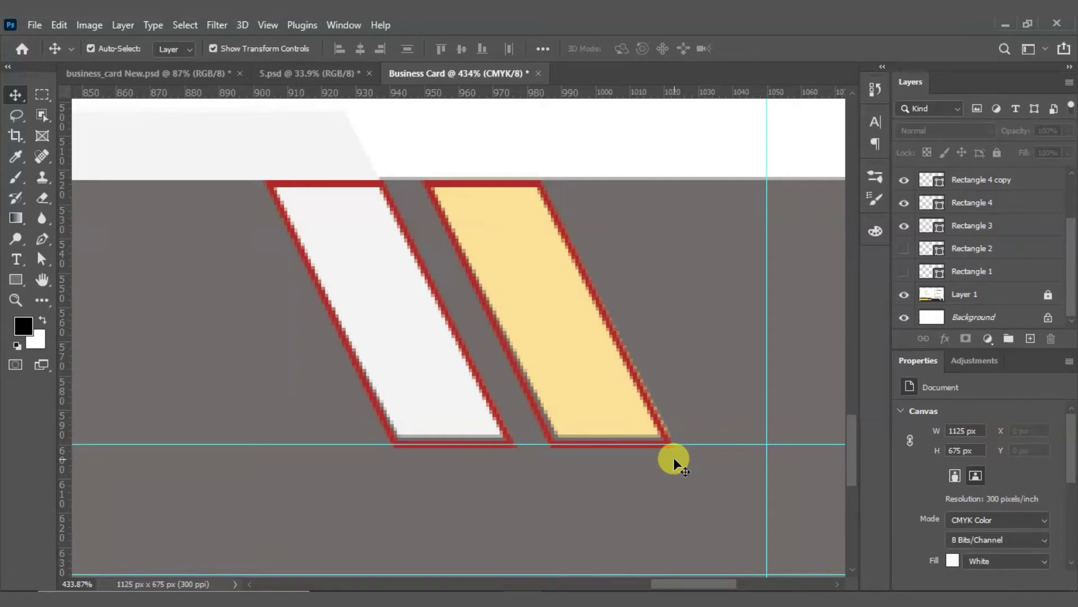
Step: Select the yellow stripe's outline, Rectangle 4 copy 4, then the white stripe's outline
left_click(489, 344)
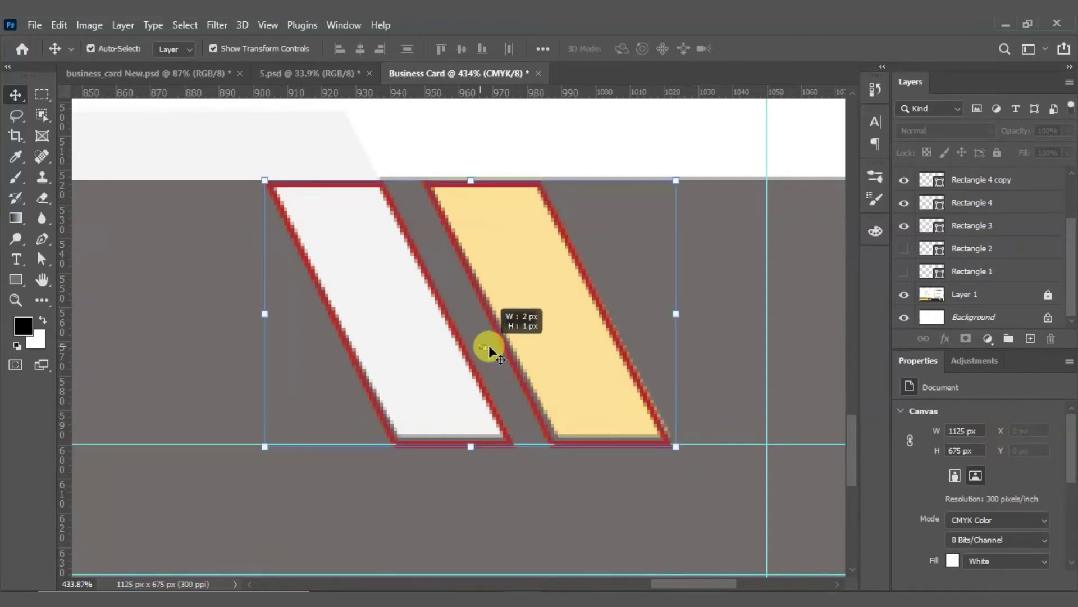
left_click(639, 321)
left_click(621, 343)
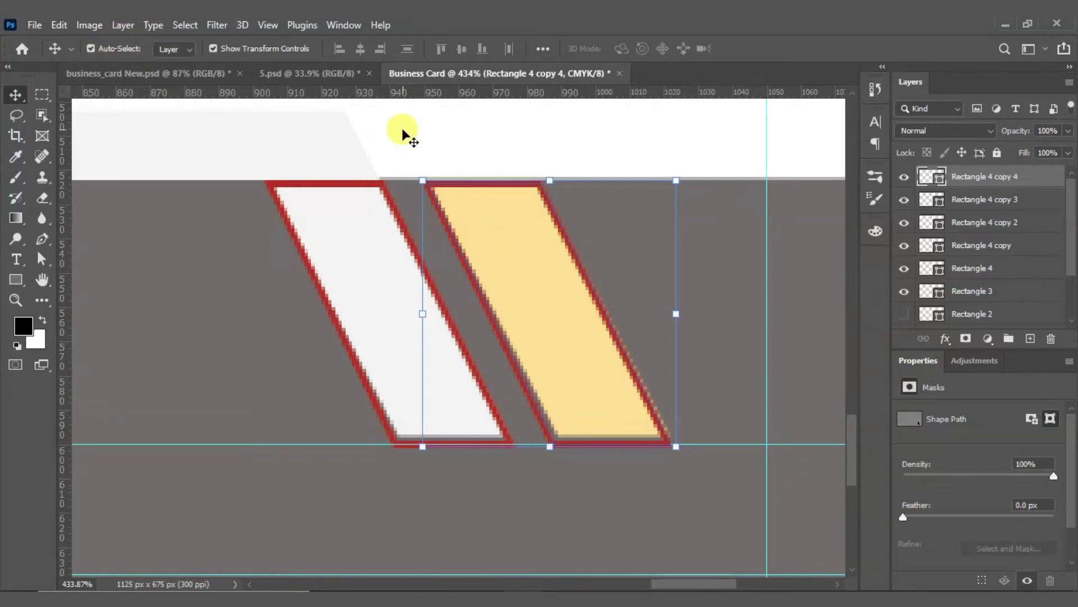
left_click(334, 196)
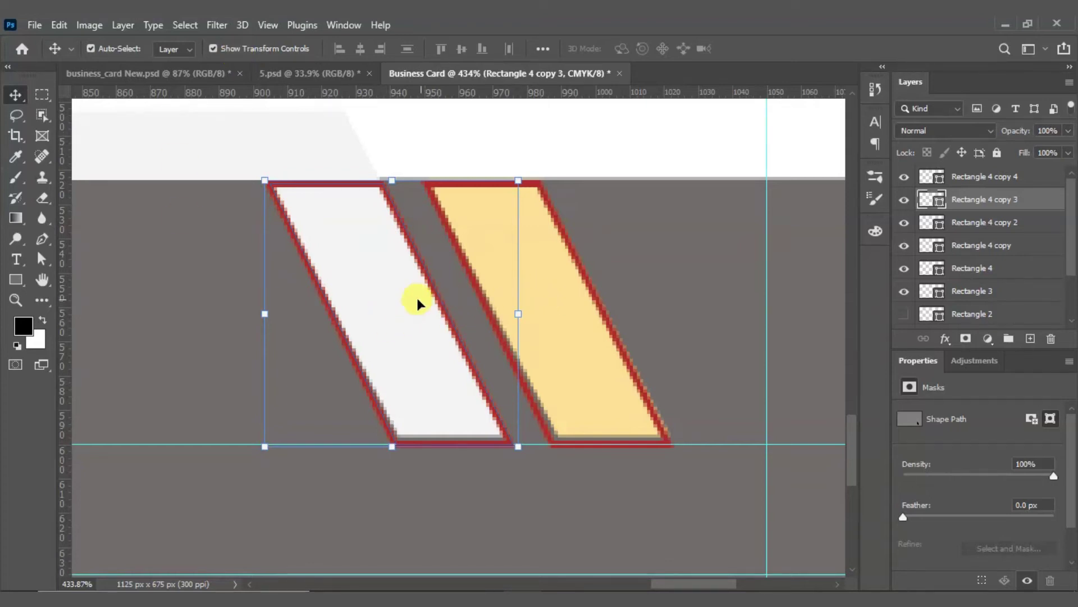
Step: Close the shape tools flyout, return to the Move tool and open the Window menu
left_click(14, 278)
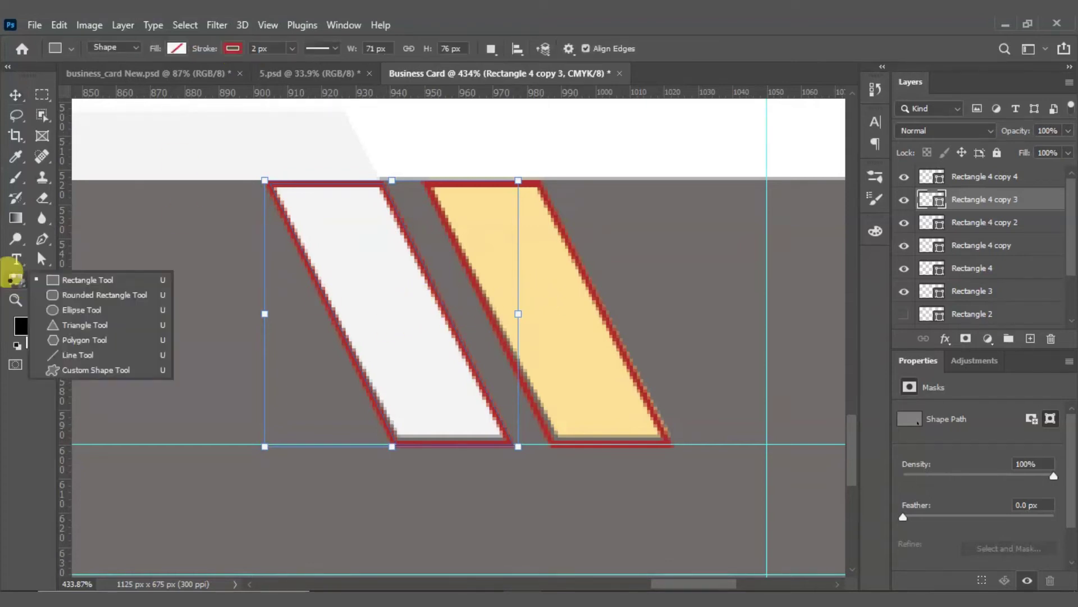
left_click(58, 280)
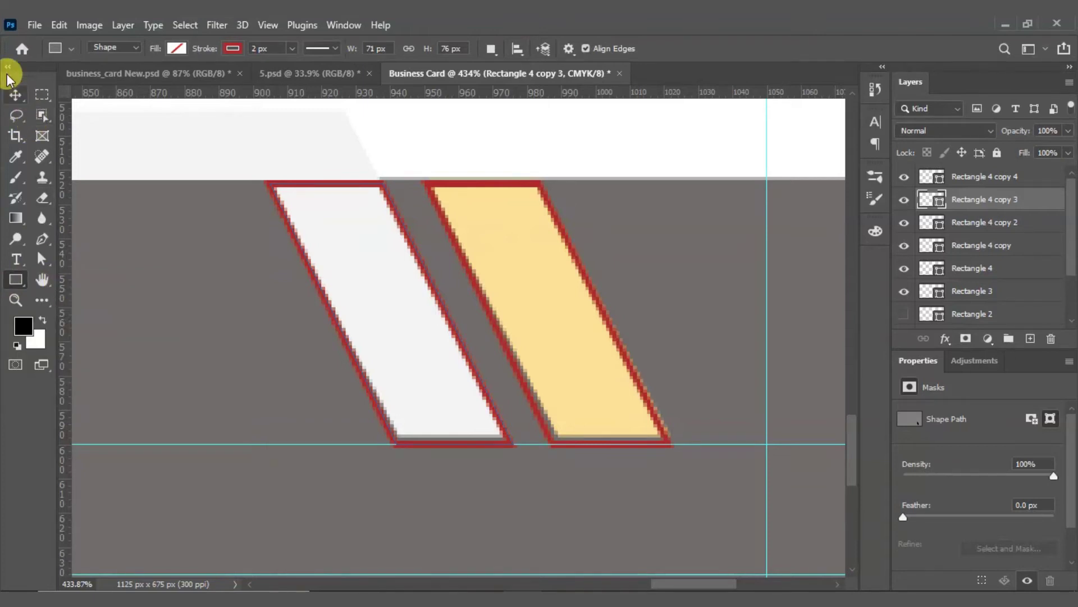
left_click(15, 95)
left_click_drag(212, 235, 336, 285)
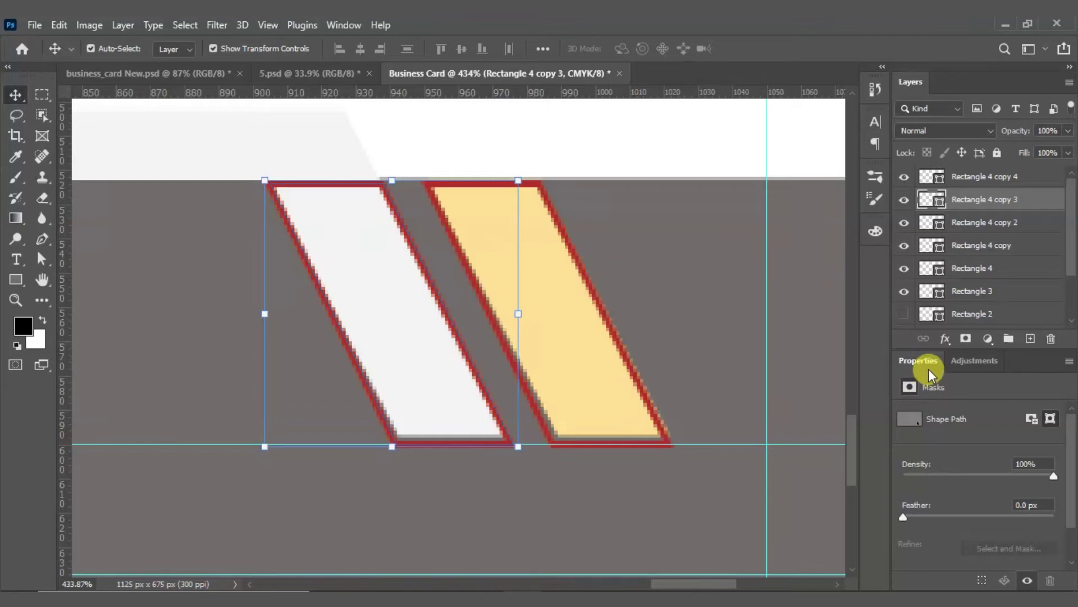
left_click(350, 26)
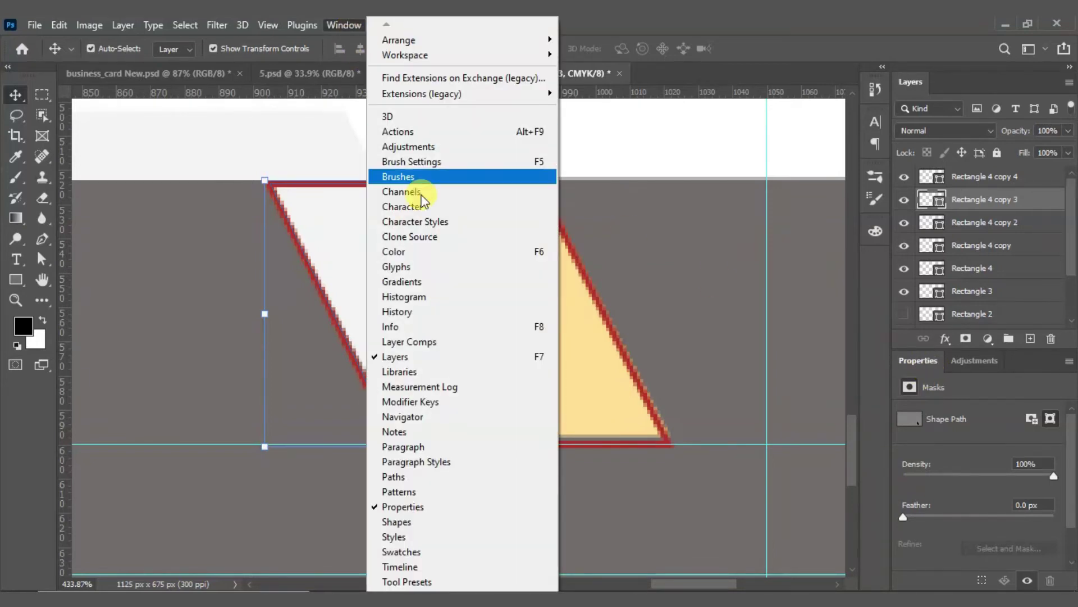
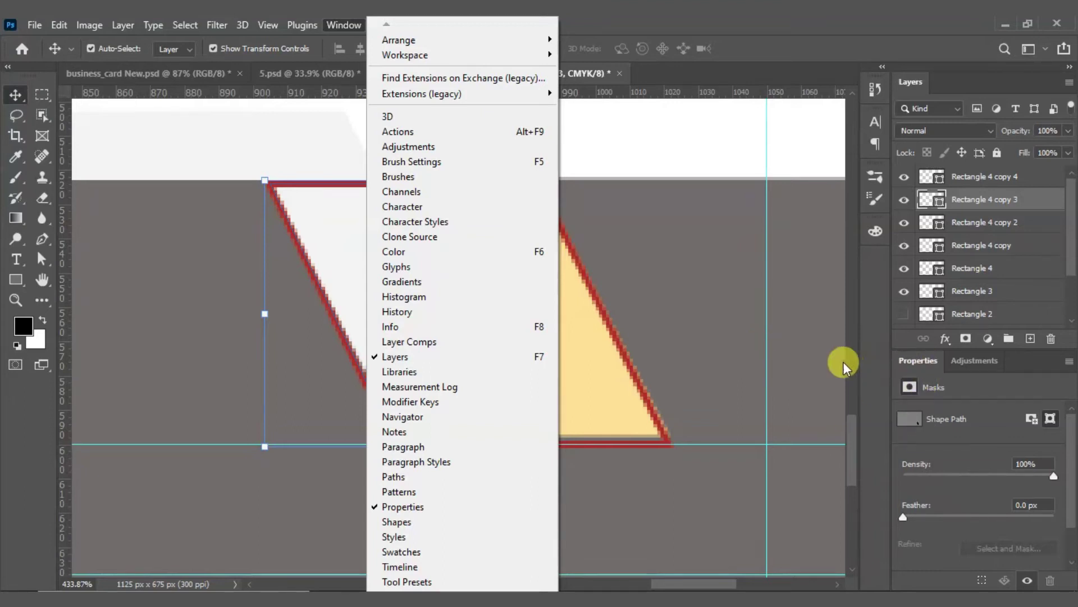
Step: Look over the Window menu's panel list, then close it without choosing a panel
left_click(95, 24)
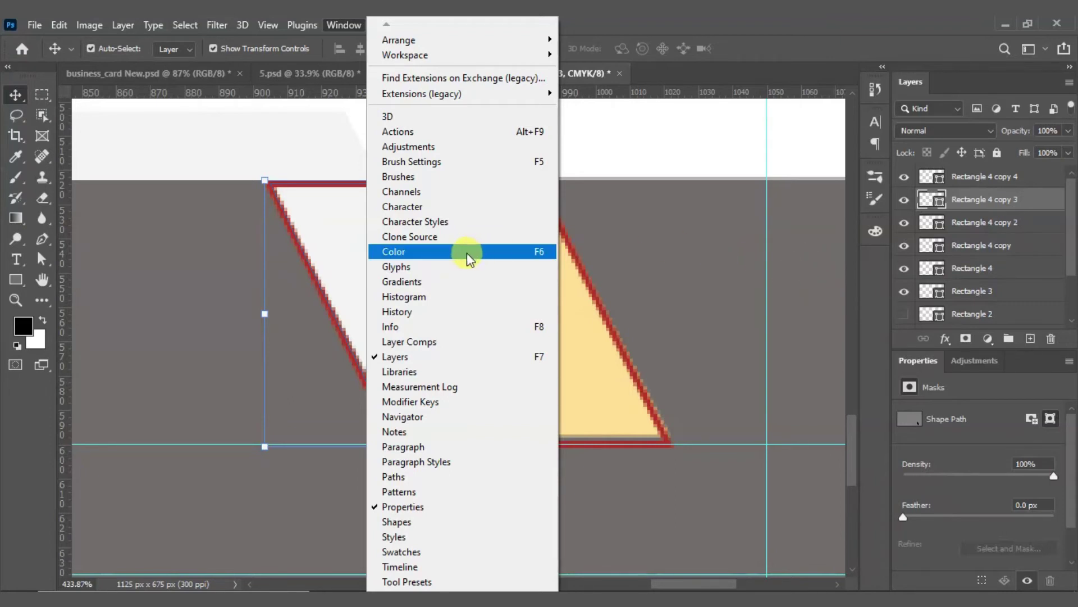
left_click(346, 22)
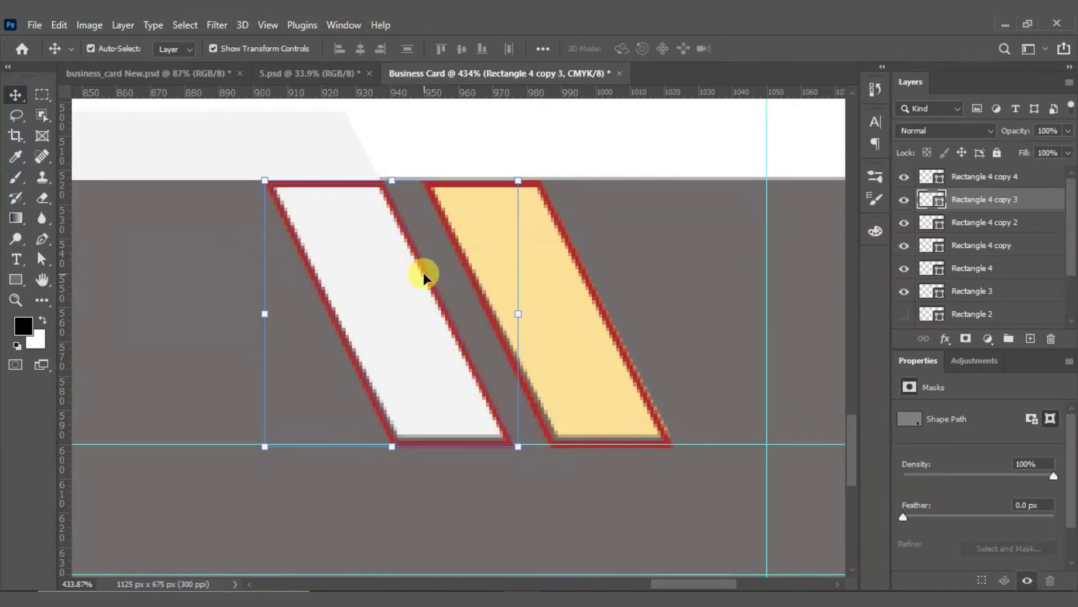
Step: Remove the white stripe's red outline and fill it yellow
left_click(16, 280)
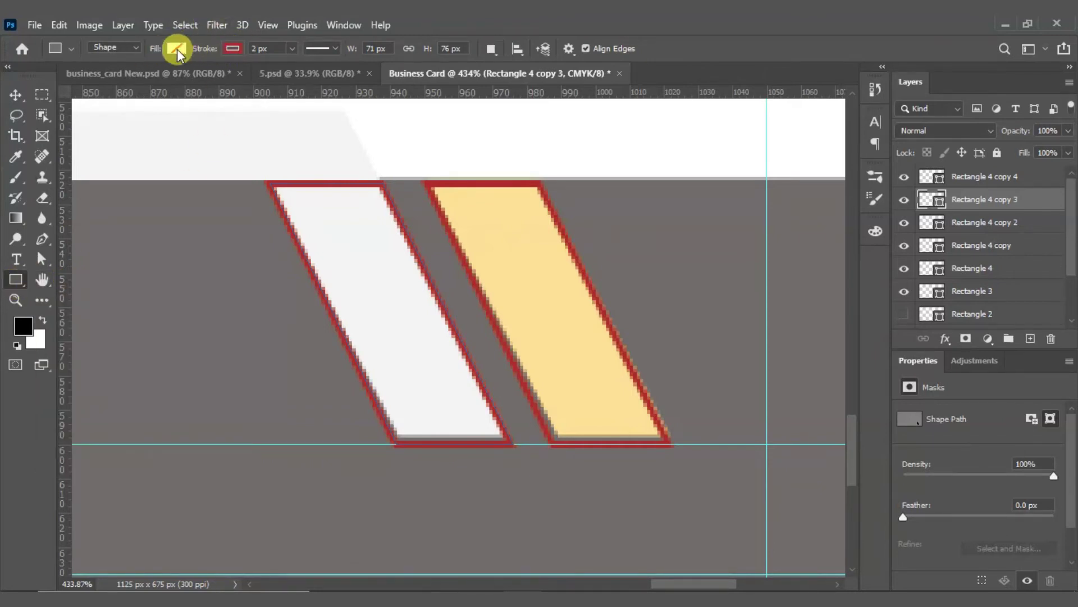
left_click(232, 50)
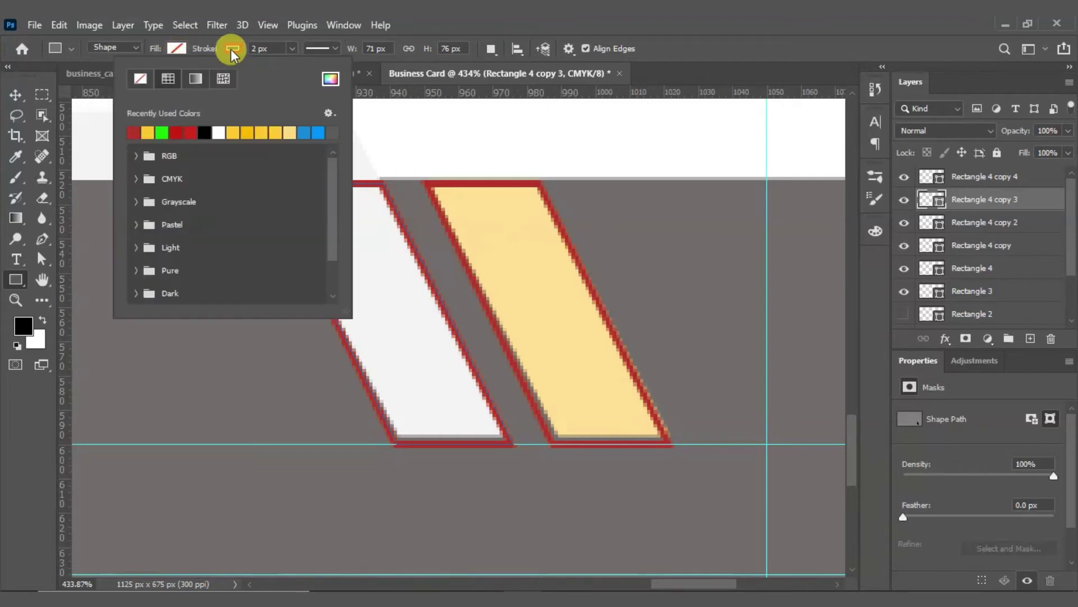
left_click(142, 80)
left_click(177, 47)
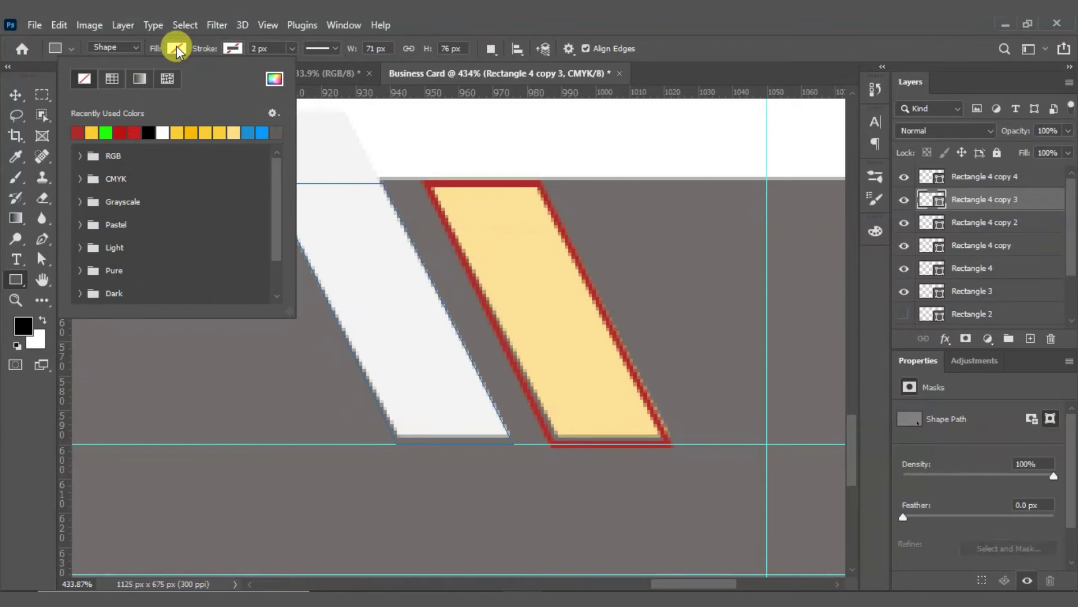
left_click(92, 131)
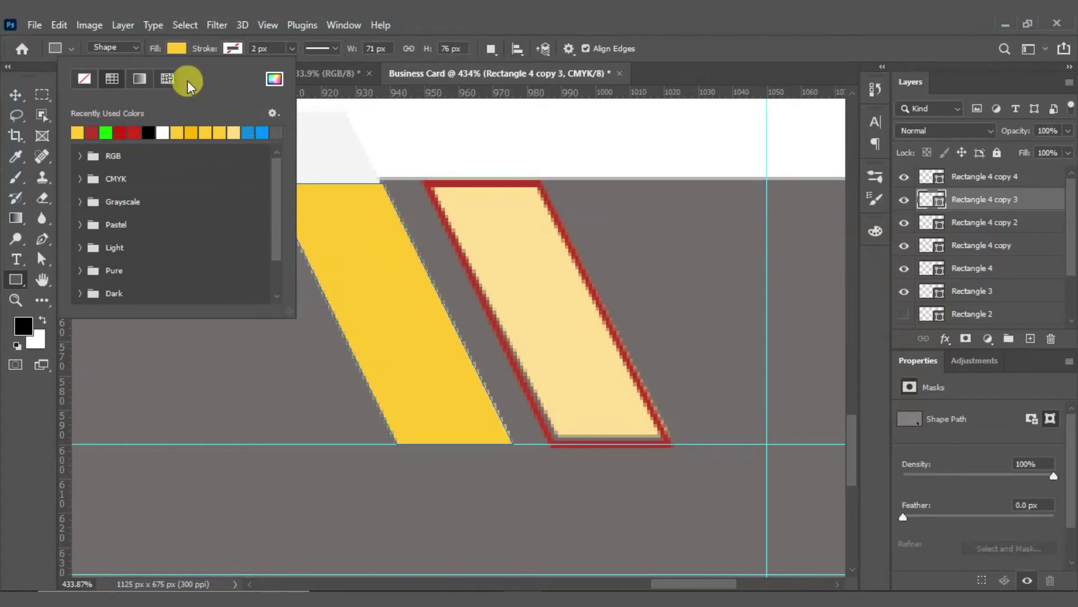
left_click(178, 47)
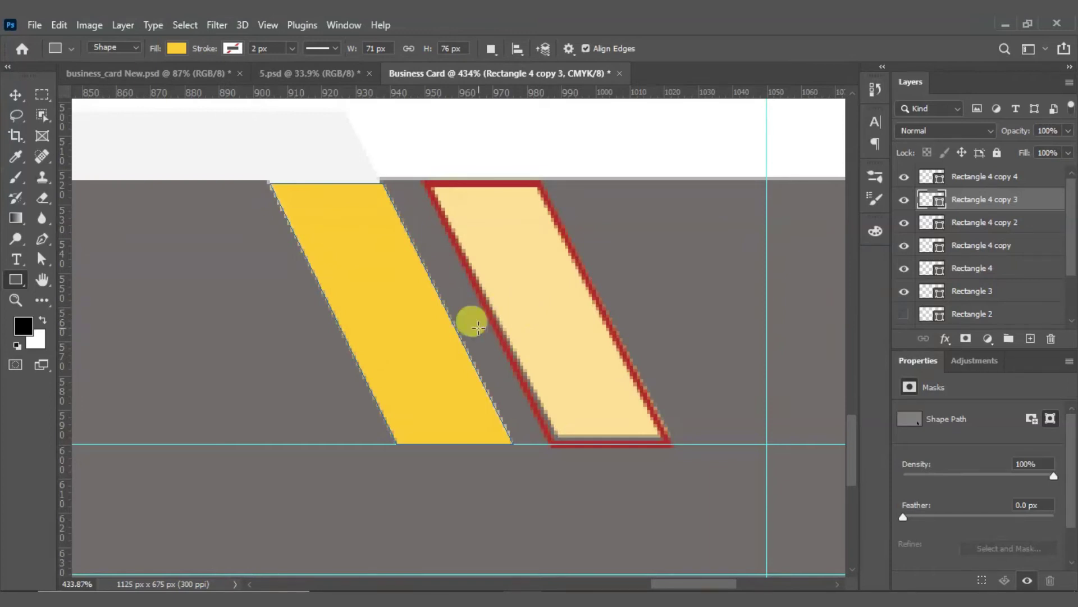
key("v")
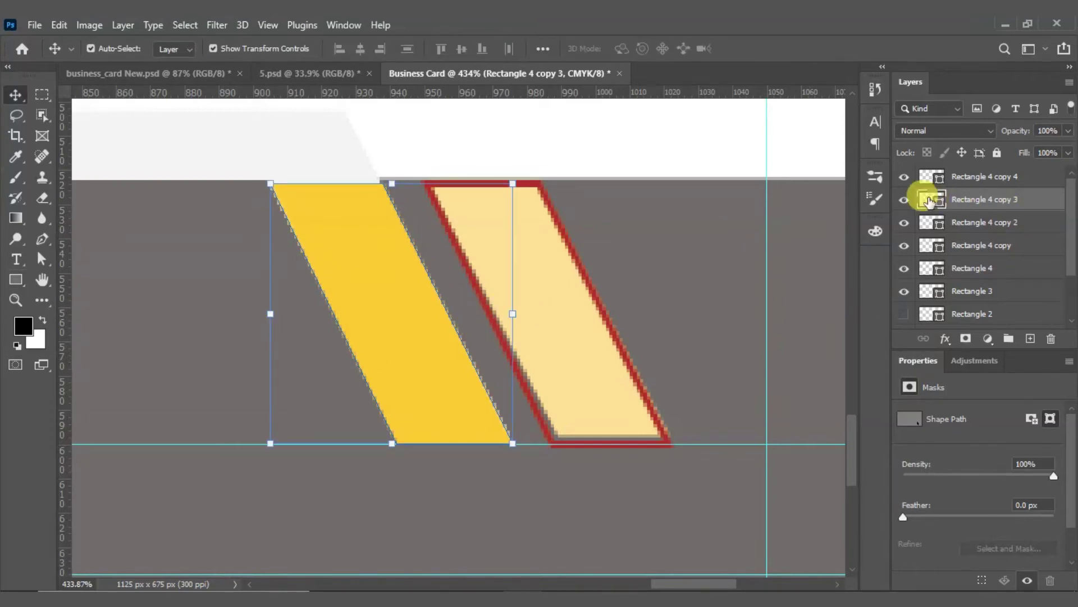
Step: Try a red fill on the stripe, then undo back to yellow
double_click(931, 200)
left_click_drag(512, 94, 648, 129)
left_click_drag(681, 175, 677, 169)
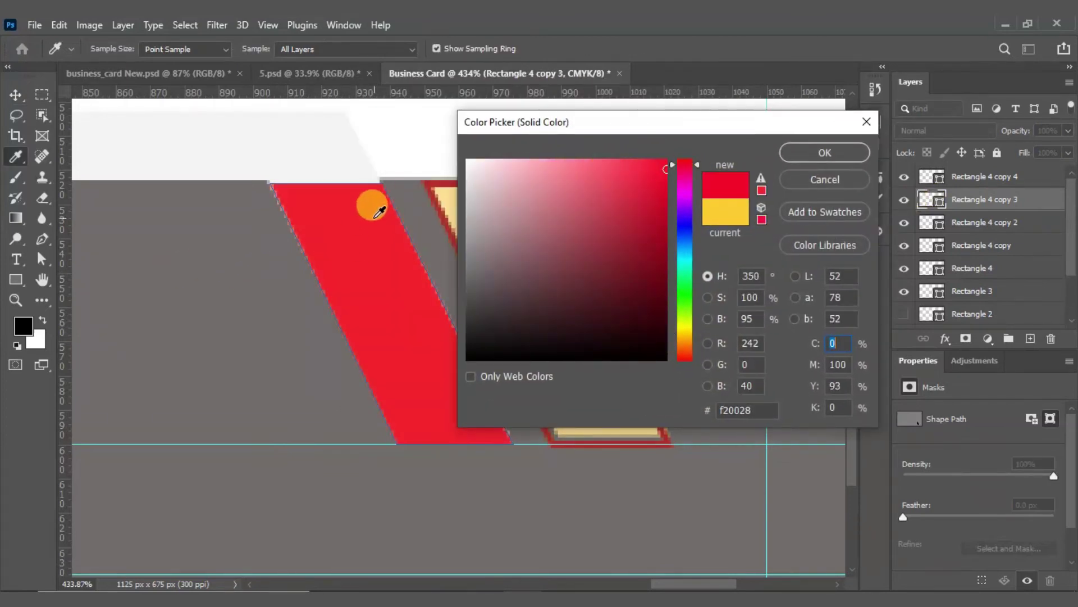
left_click(807, 156)
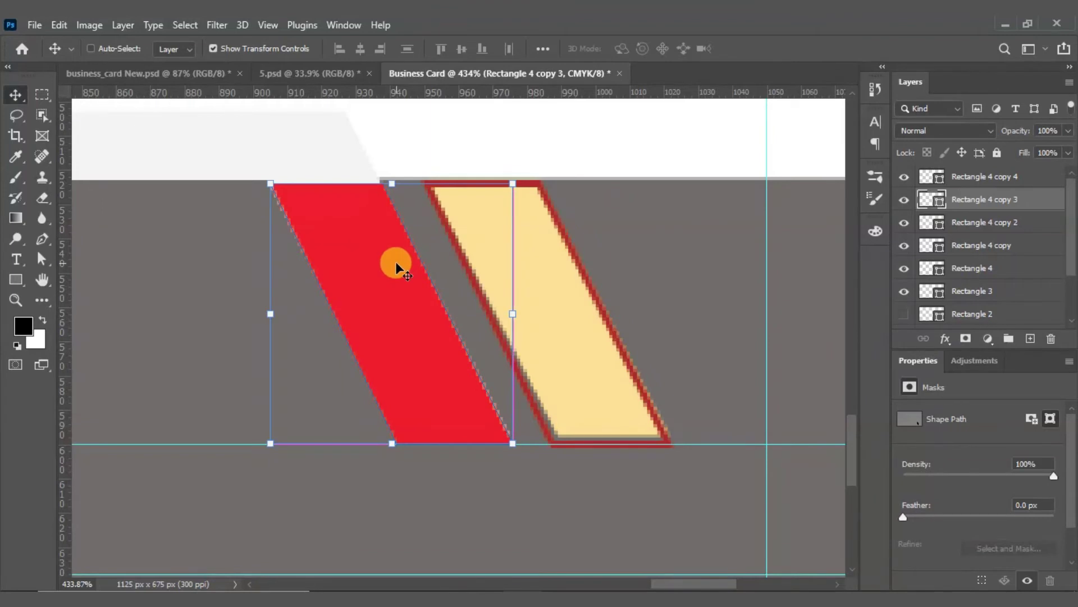
key("ctrl+z")
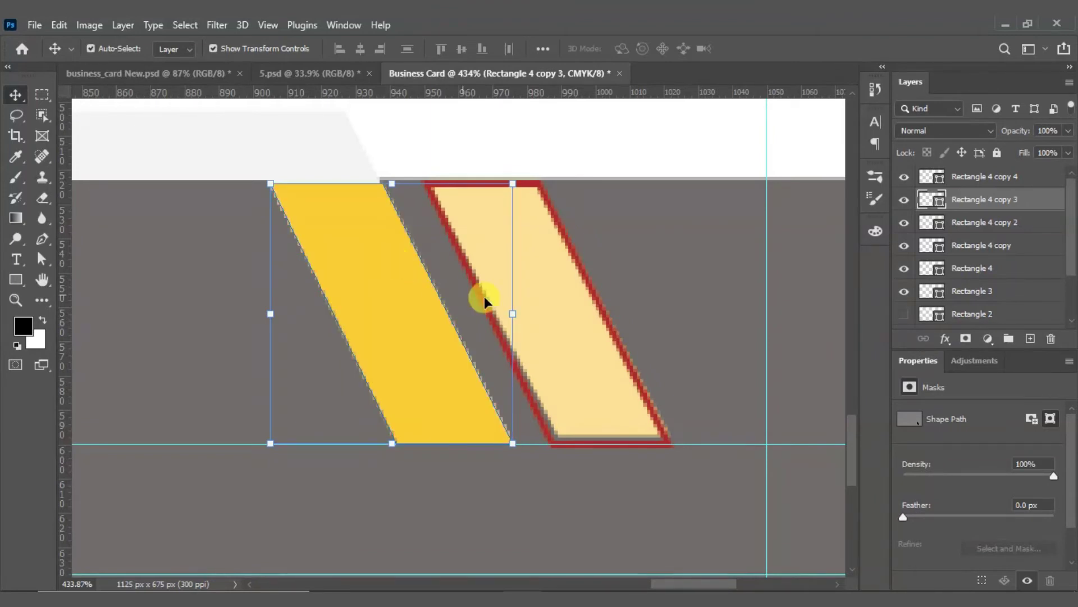
Step: Select the pale right stripe, remove its red outline and fill it yellow
scroll(513, 308, "down", 4)
left_click(598, 298)
left_click(551, 318)
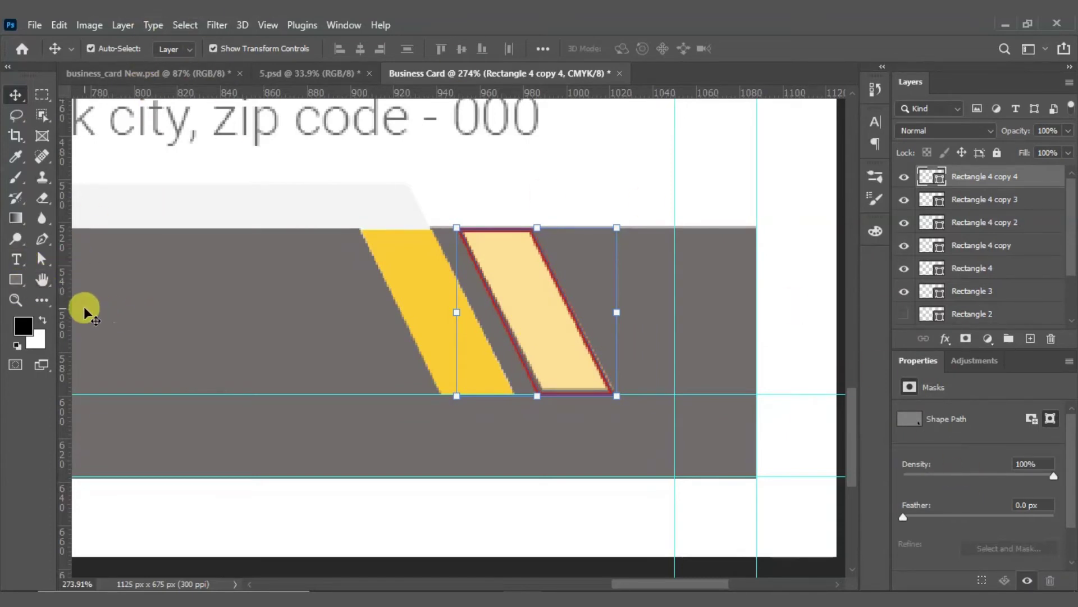
left_click_drag(23, 285, 62, 282)
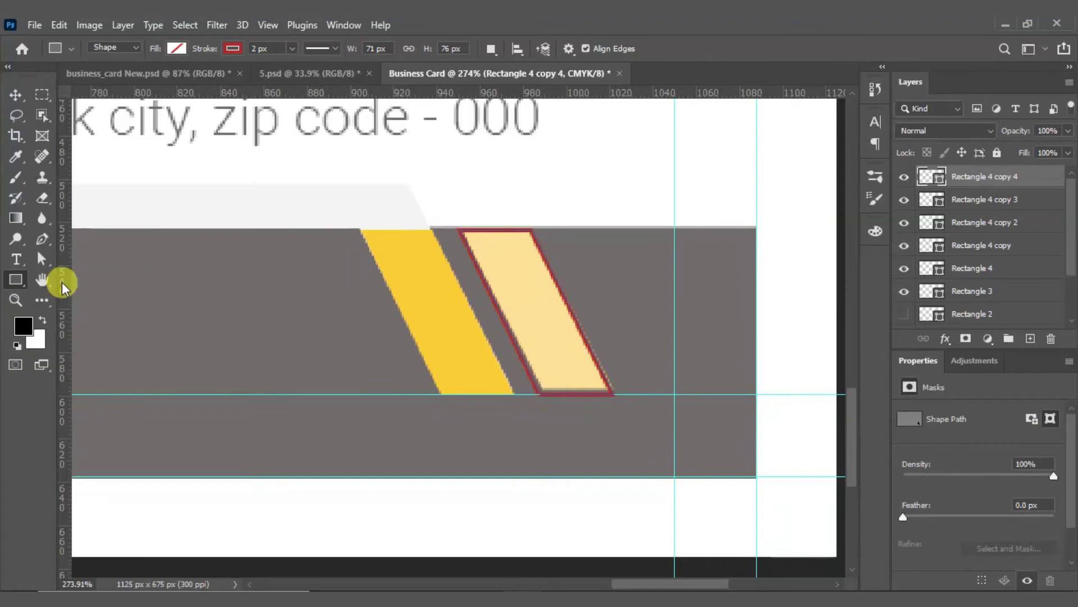
left_click(235, 49)
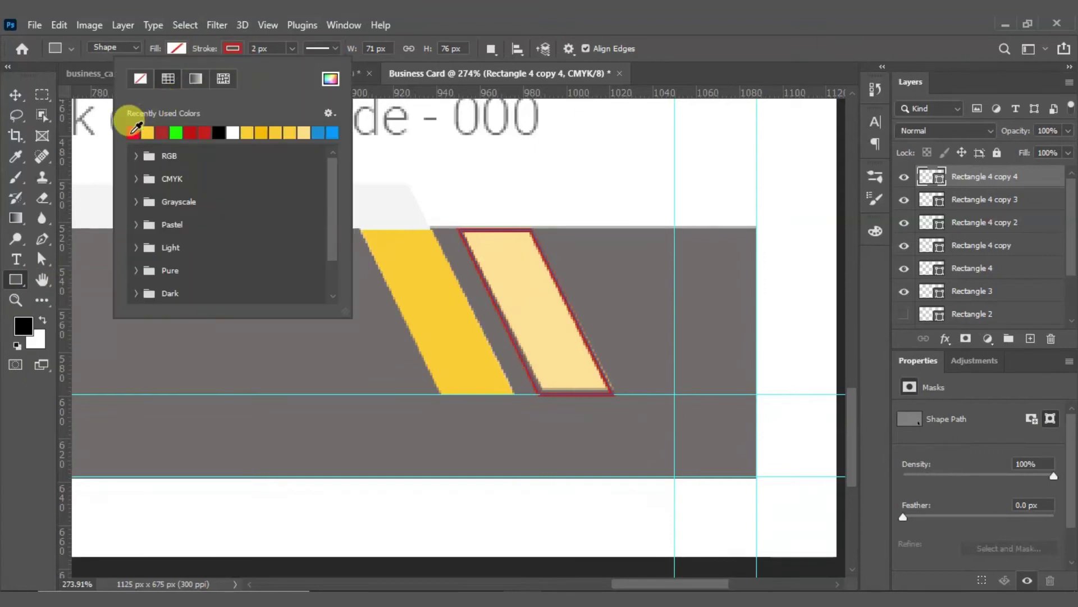
left_click(140, 80)
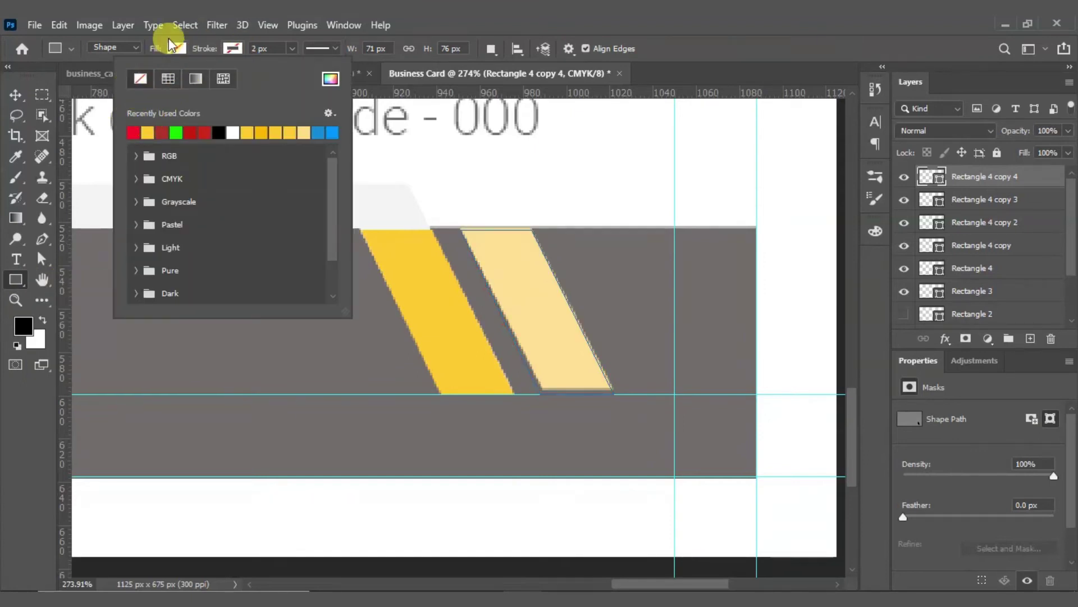
left_click(171, 39)
left_click(172, 48)
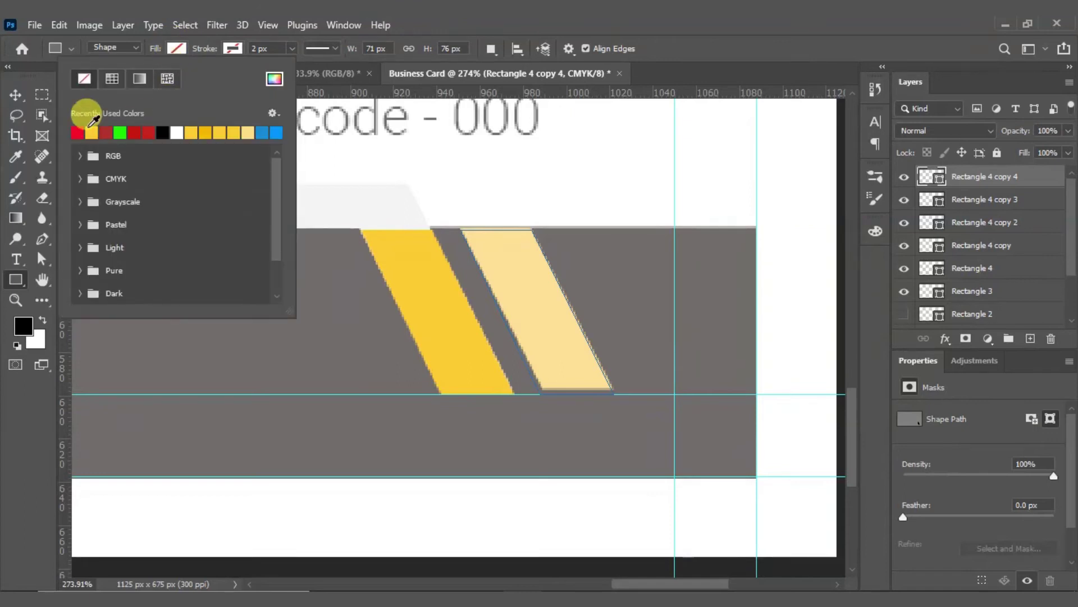
left_click(91, 131)
left_click(167, 49)
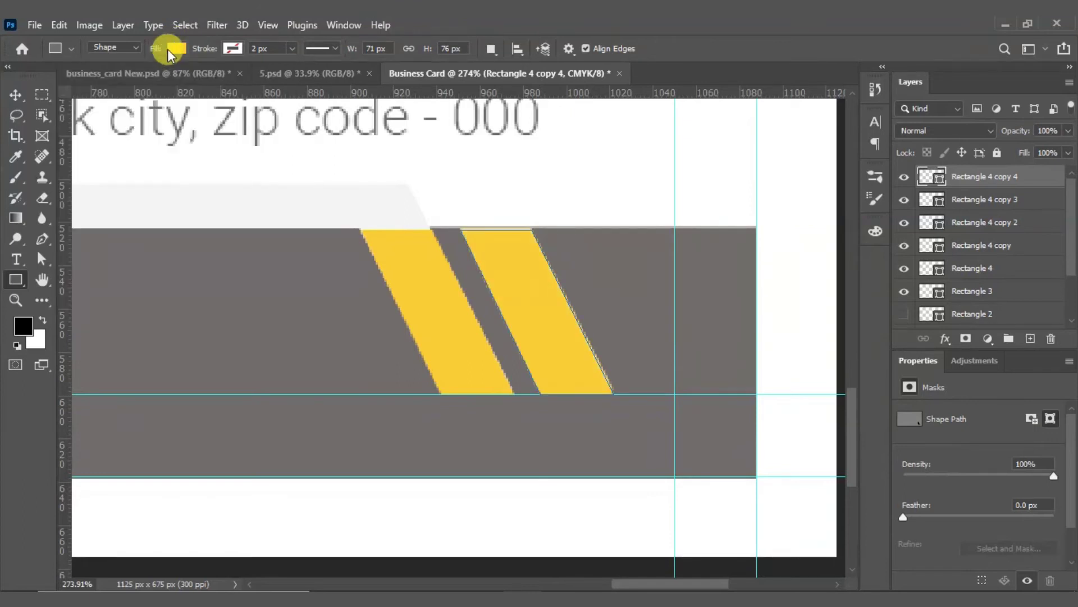
key("v")
Step: Drag the left yellow stripe aside to check underneath, then undo the move
left_click(429, 339)
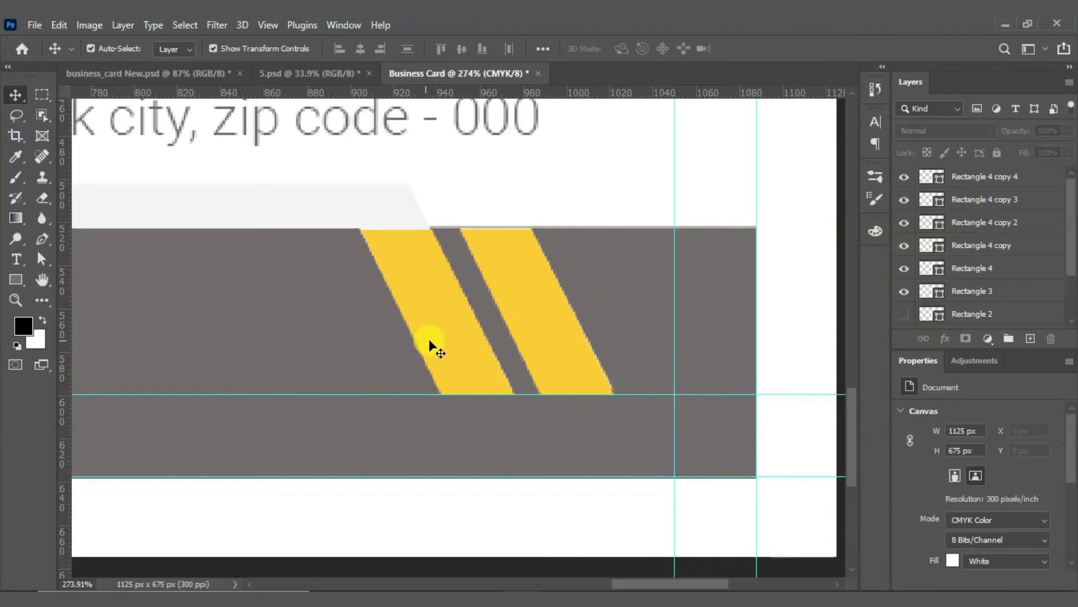
scroll(433, 338, "up", 3)
left_click(433, 288)
left_click_drag(434, 288, 261, 284)
key("ctrl")
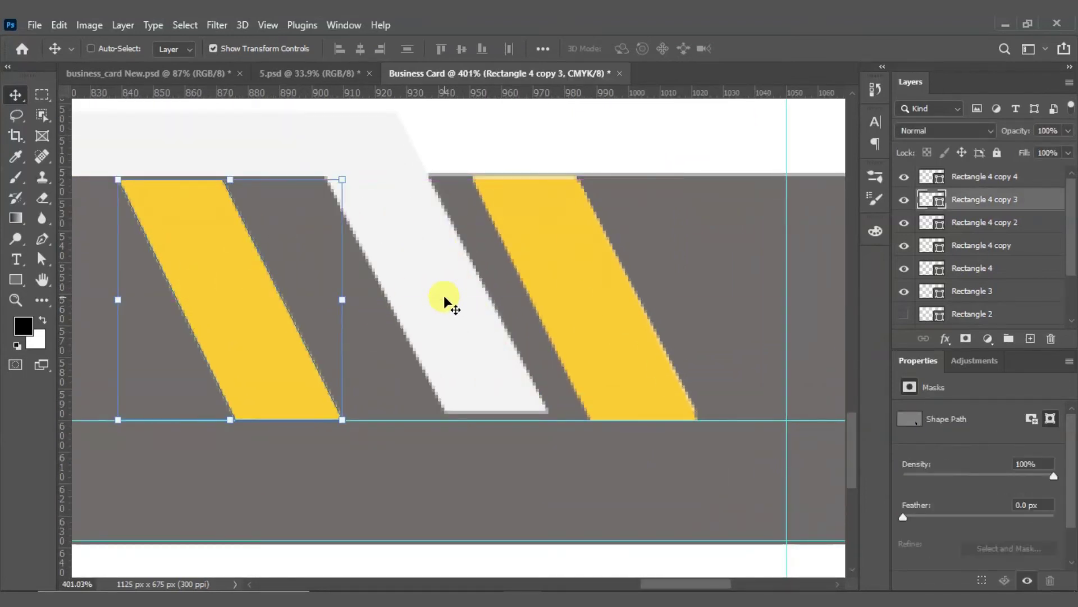
key("ctrl+z")
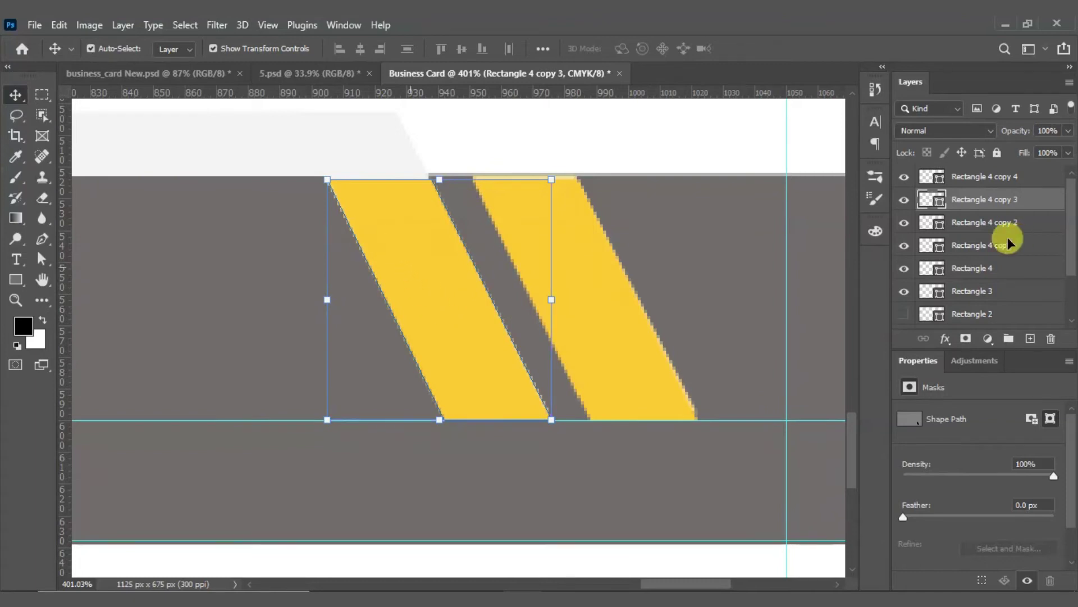
Step: Refill the left stripe with off-white #f7f7f7 sampled from the white shape
double_click(929, 199)
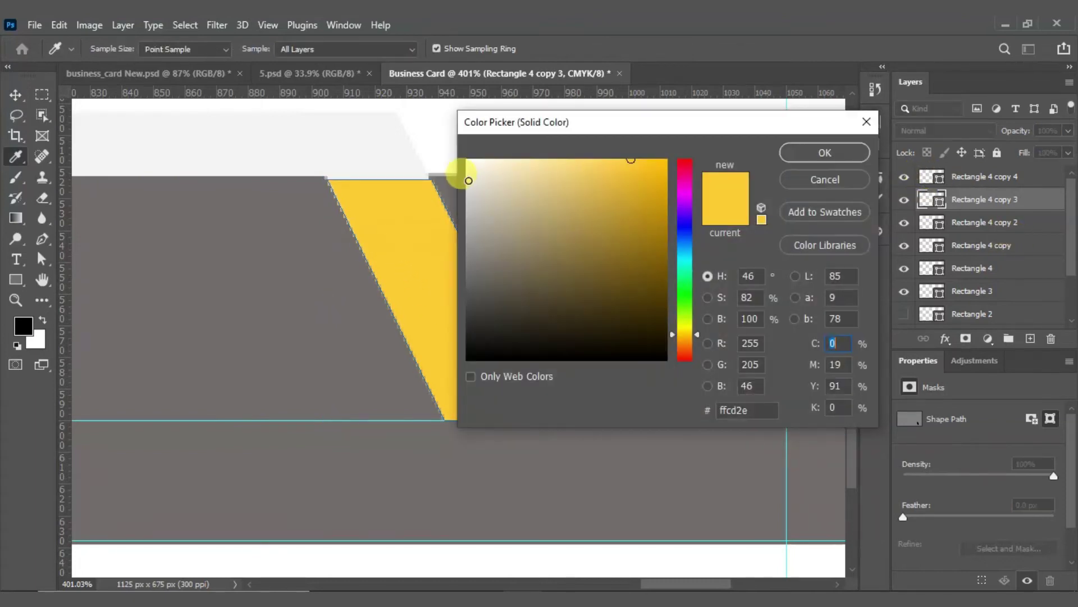
left_click(457, 167)
left_click(449, 160)
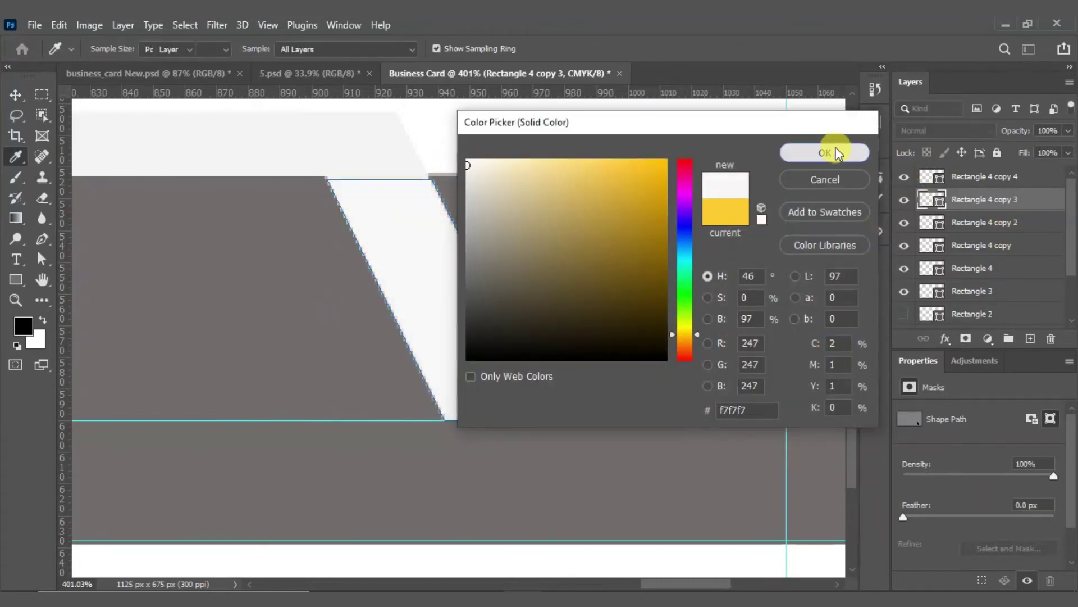
left_click(848, 152)
scroll(462, 289, "down", 5)
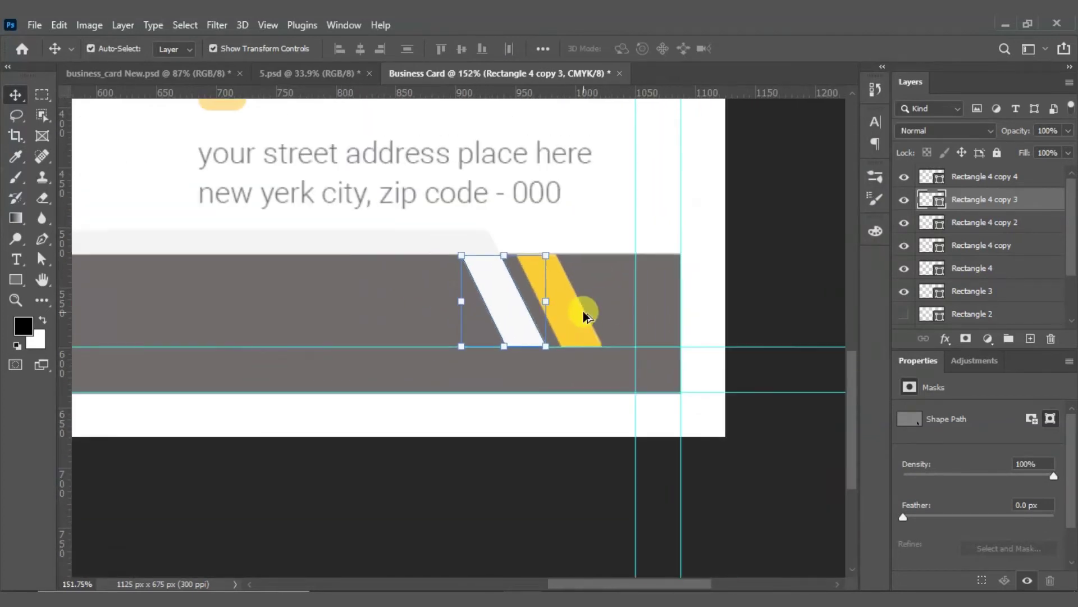
scroll(584, 318, "down", 2)
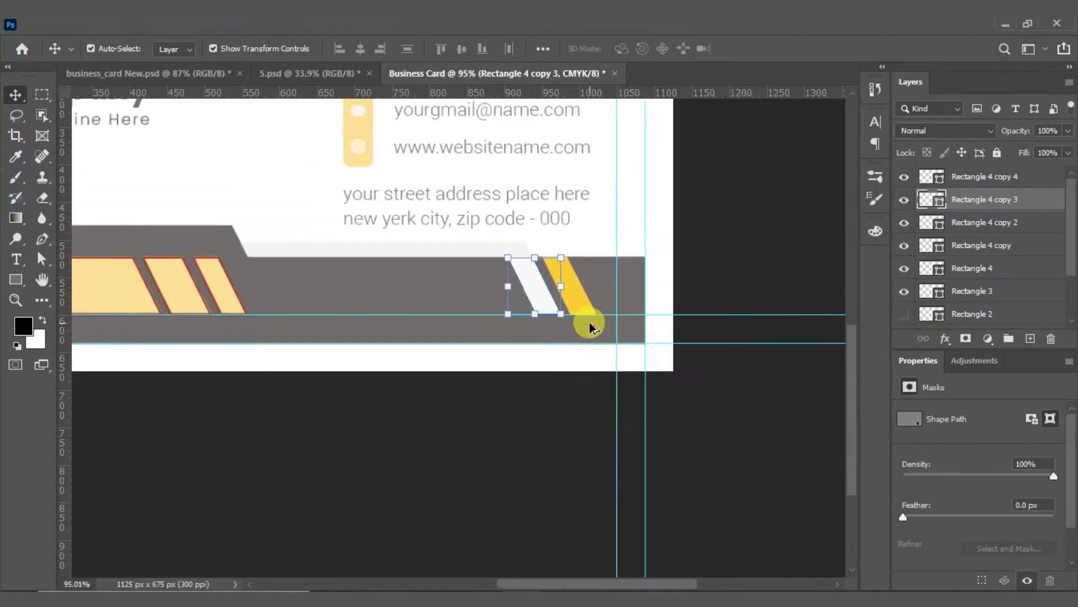
scroll(236, 491, "up", 4)
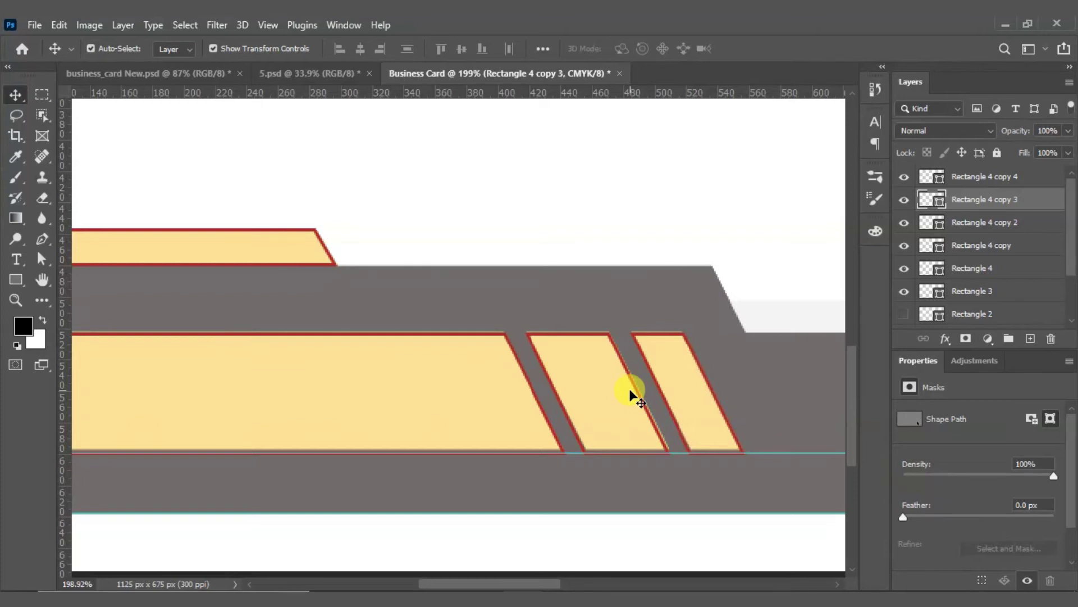
Step: Give the three marquee-selected stripes a deeper yellow fill with no outline
scroll(545, 300, "down", 3)
left_click_drag(462, 229, 590, 280)
left_click(16, 277)
left_click(176, 49)
left_click(91, 132)
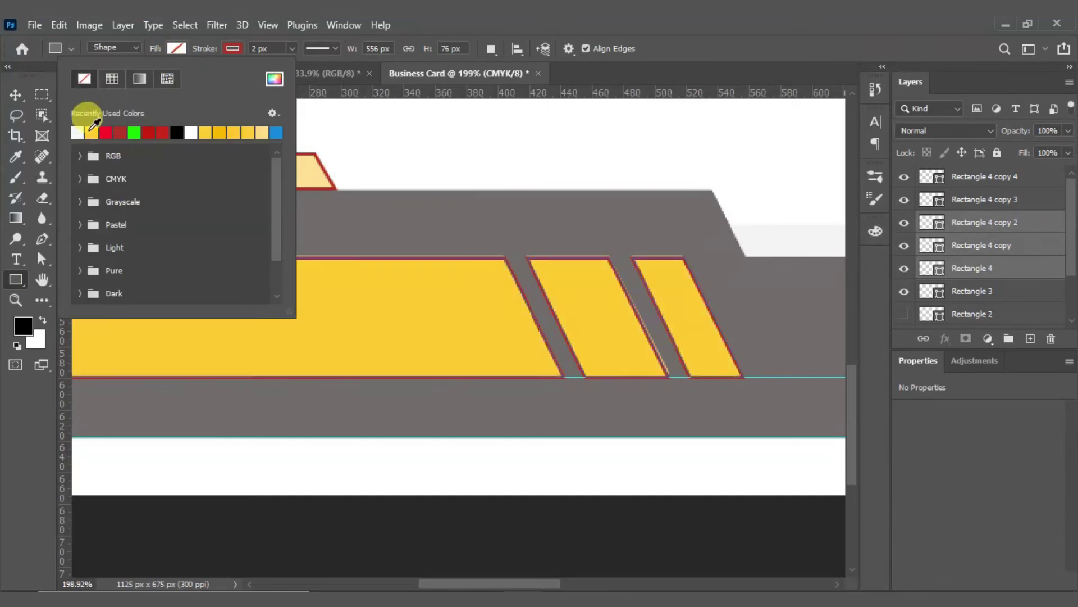
left_click(232, 49)
left_click(141, 80)
left_click(507, 168)
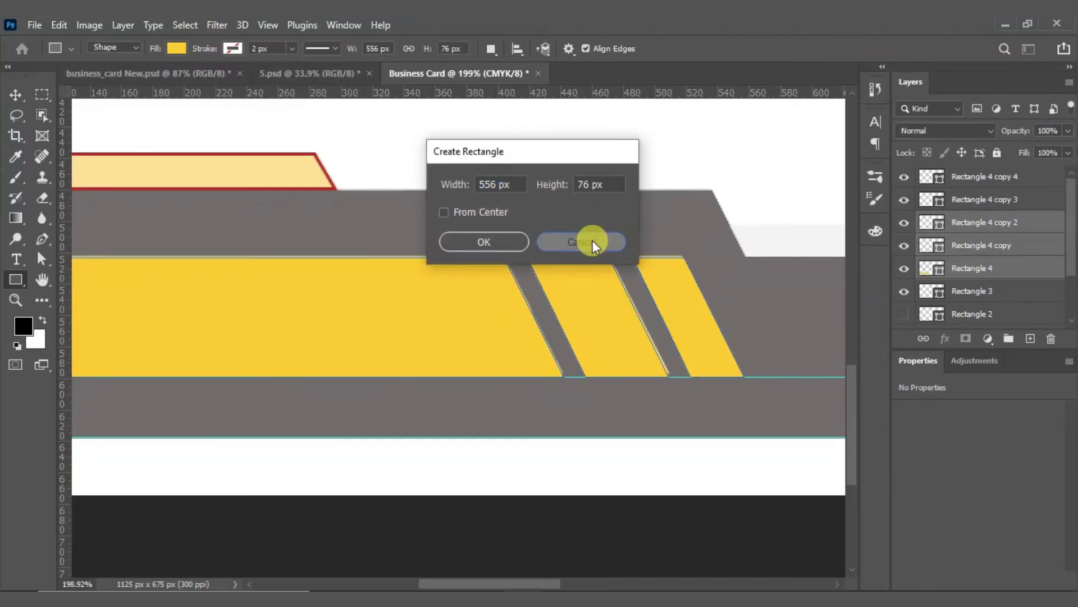
left_click(592, 242)
key("v")
left_click(405, 170)
Step: Fill the thin stripe above the band with deeper yellow and remove its outline
scroll(405, 170, "down", 4)
left_click(303, 212)
scroll(303, 213, "up", 2)
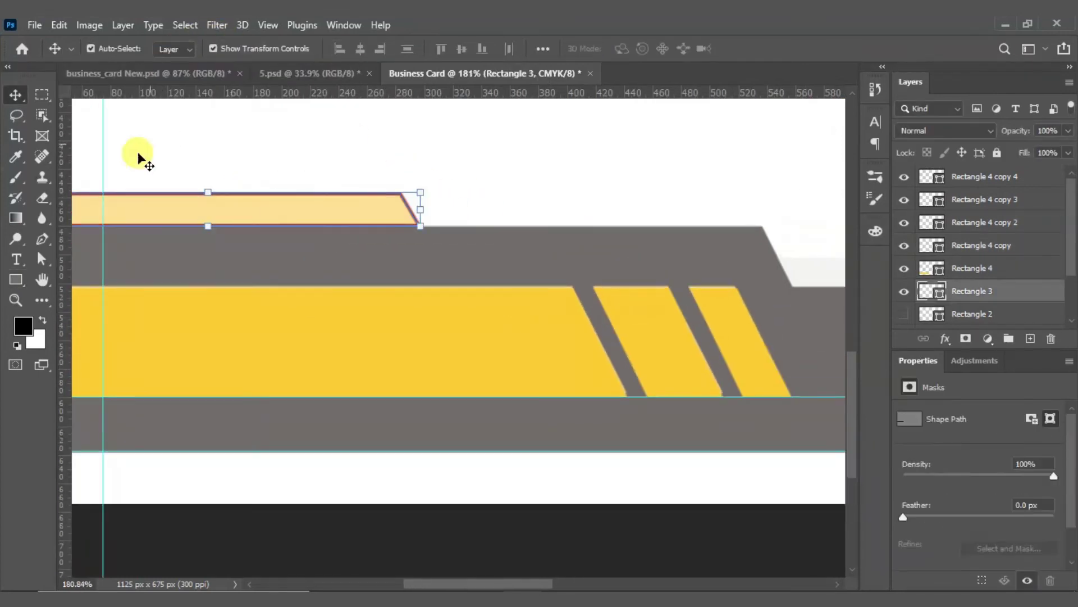
left_click(16, 279)
left_click(176, 49)
left_click(79, 132)
left_click(233, 49)
left_click(140, 82)
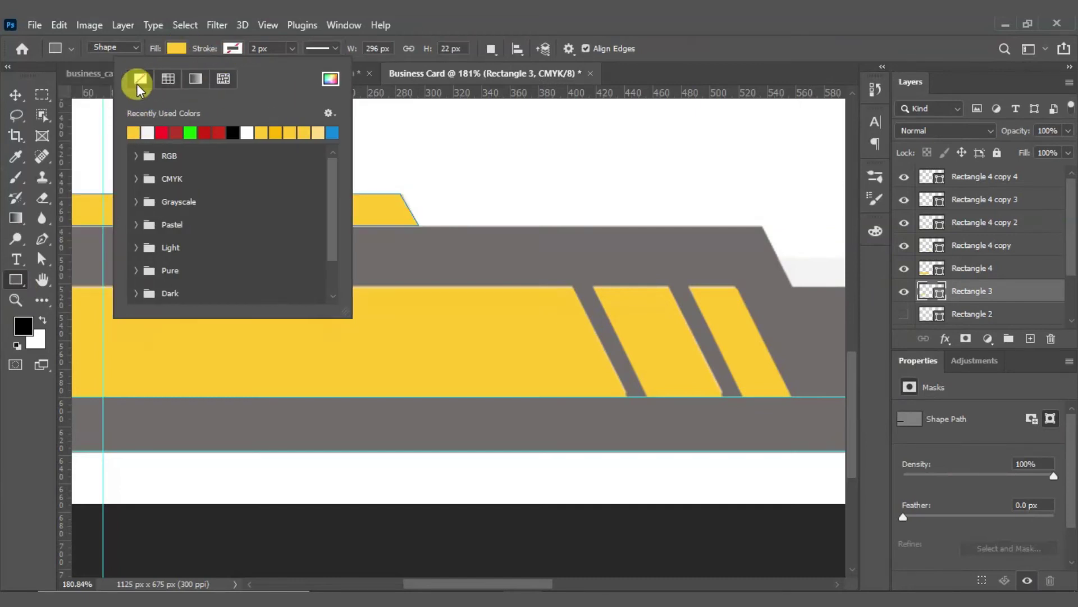
left_click(20, 99)
left_click(491, 152)
Step: Make Rectangle 1 visible again and marquee-select the band and stripe shapes
scroll(485, 250, "down", 4)
scroll(450, 288, "down", 3)
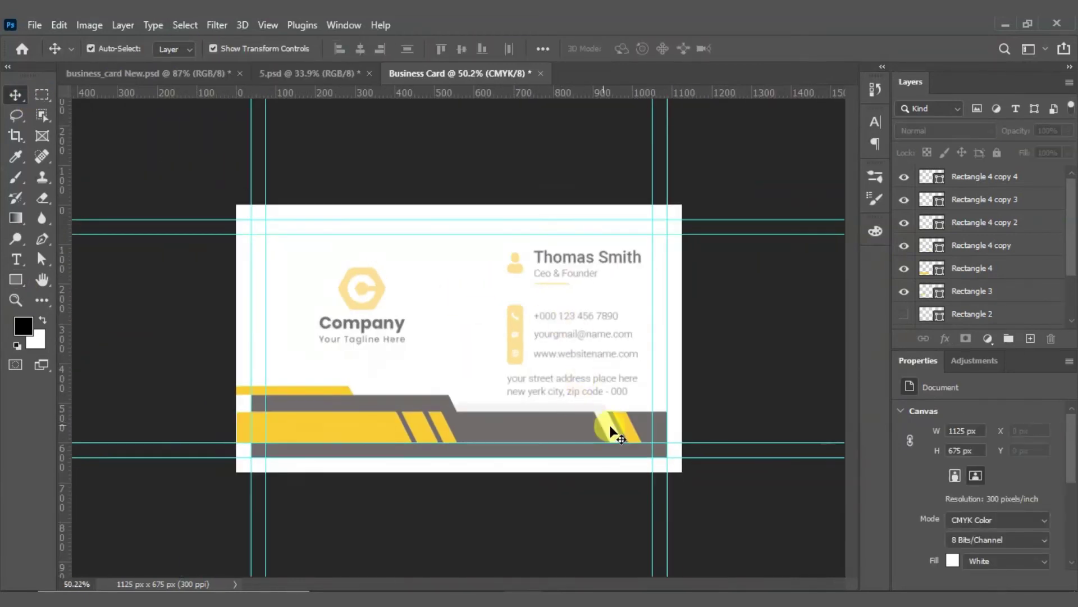
scroll(504, 469, "up", 3)
scroll(503, 469, "up", 8)
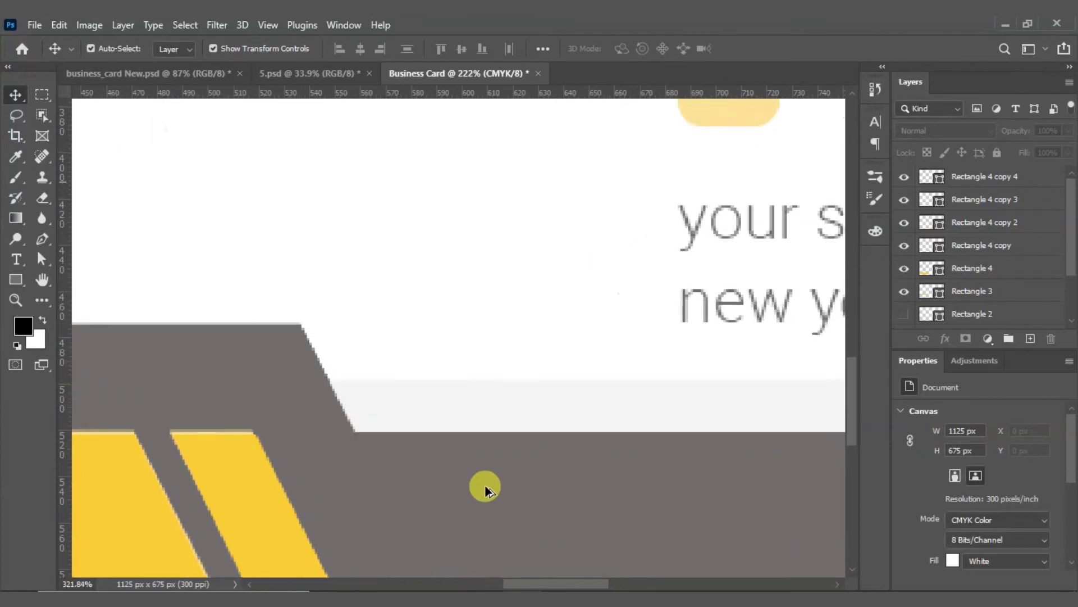
scroll(968, 251, "down", 2)
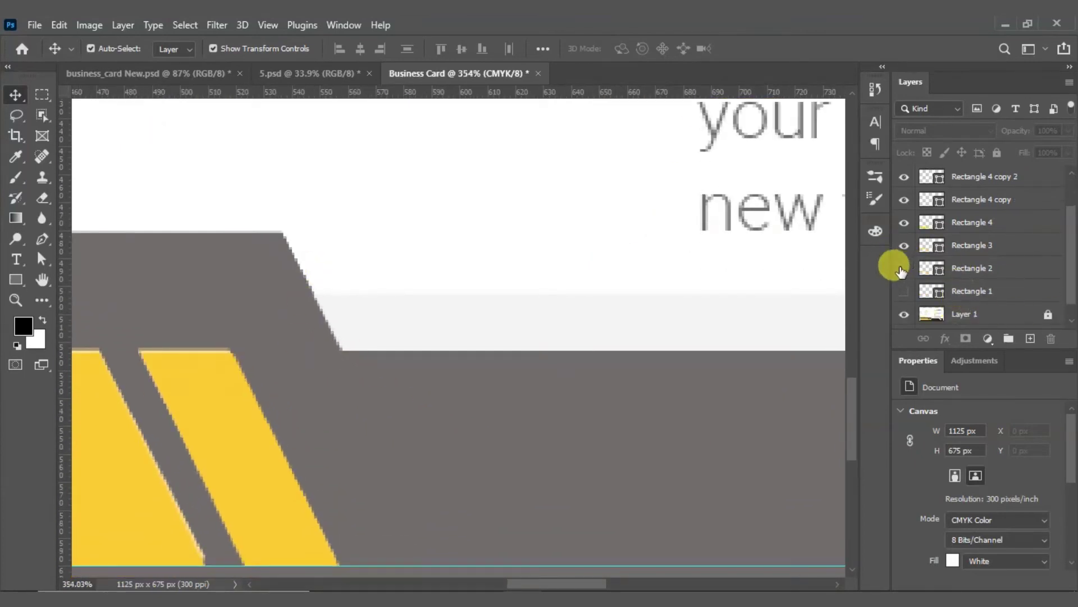
left_click(904, 291)
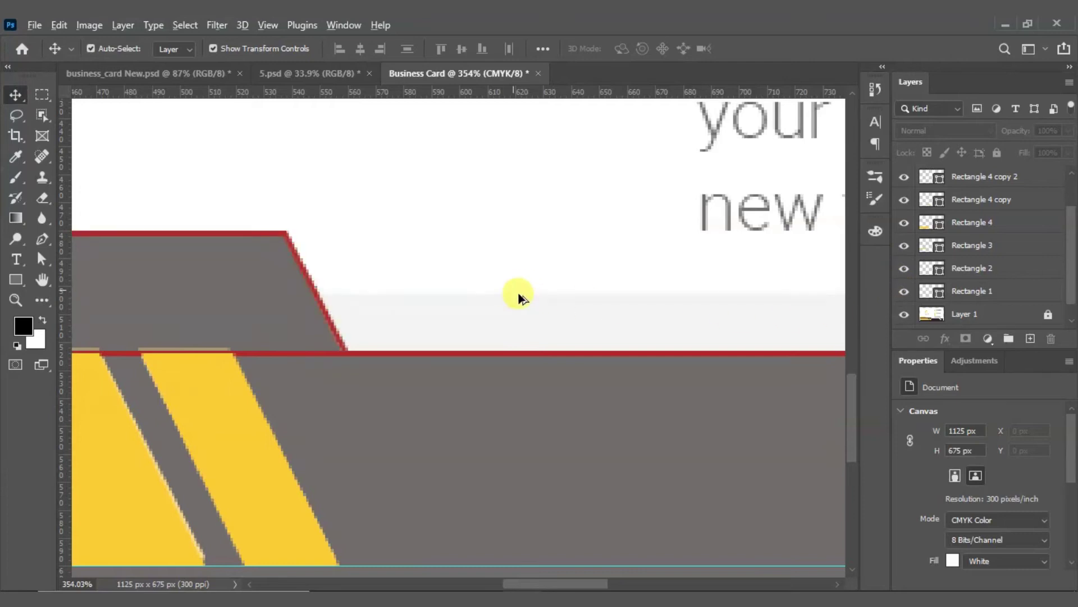
scroll(520, 294, "down", 2)
left_click_drag(425, 299, 380, 352)
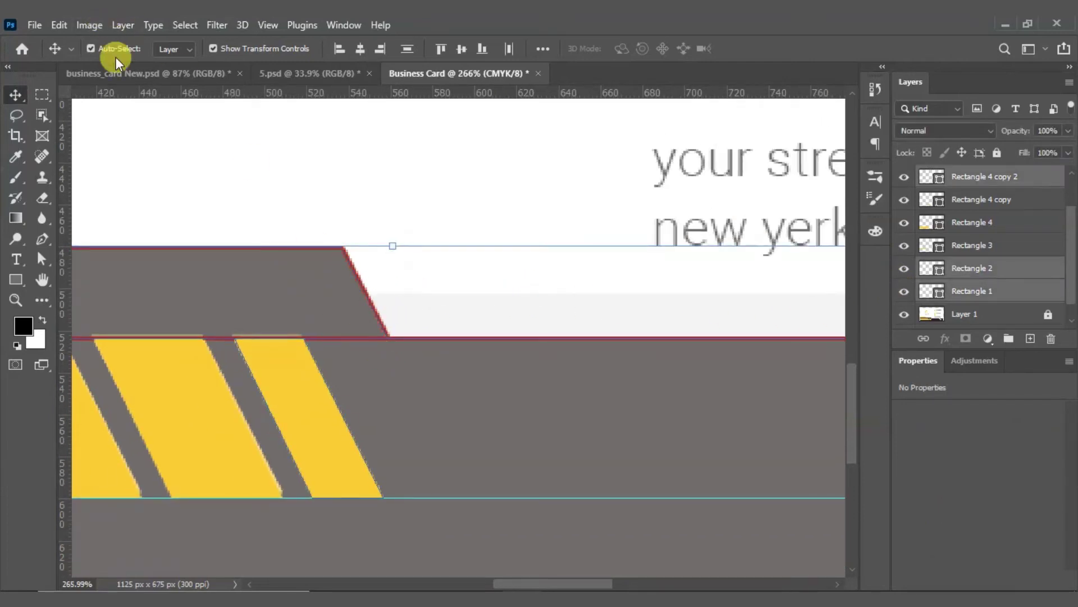
Step: Try a black fill on the selected shapes, then undo it
left_click(14, 280)
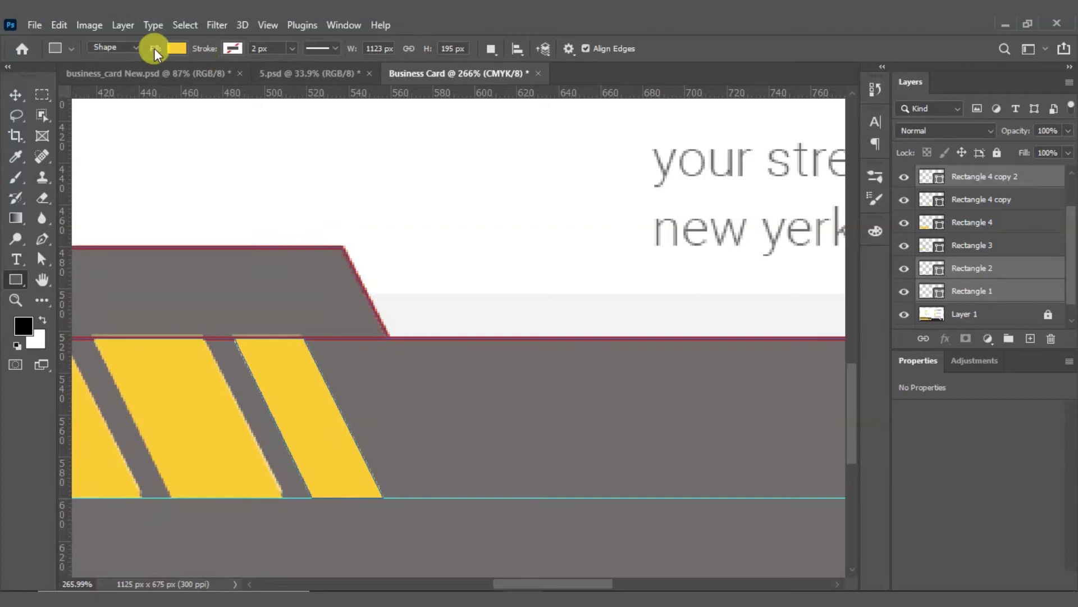
left_click(155, 51)
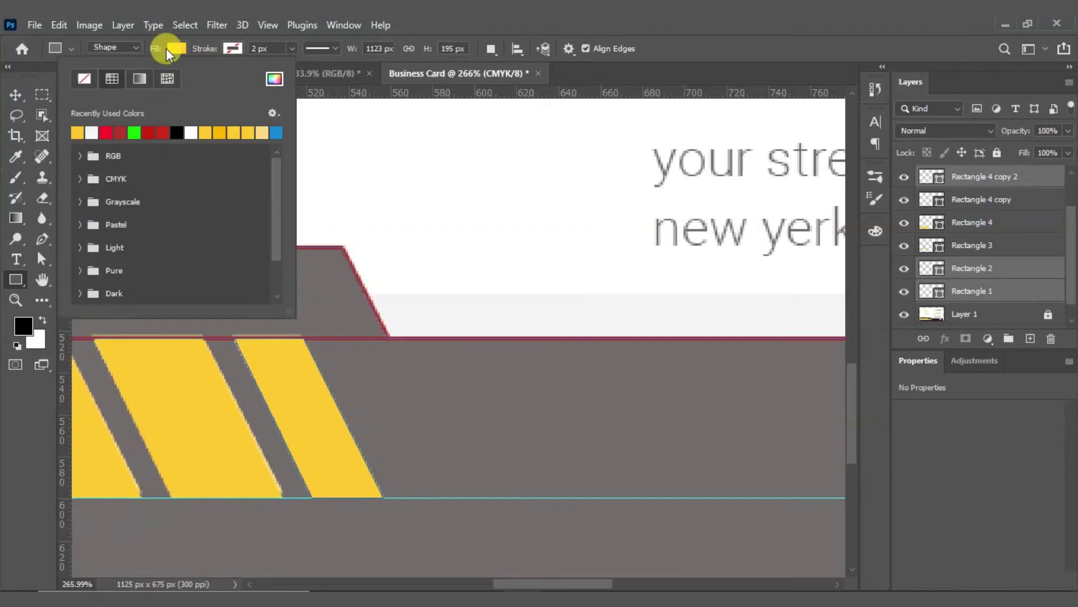
left_click(177, 133)
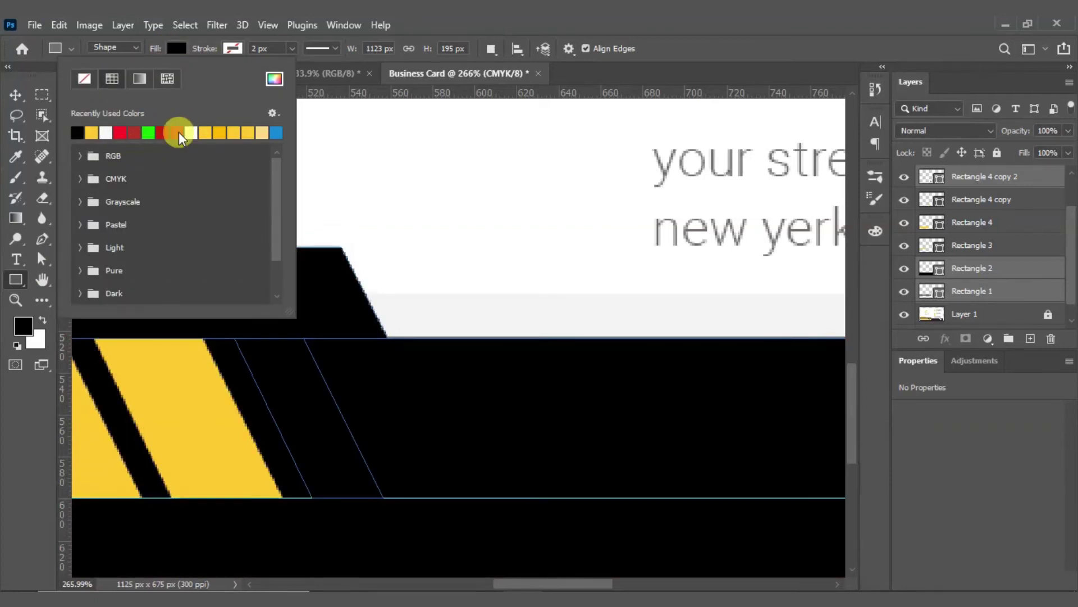
left_click(176, 52)
key("ctrl+z")
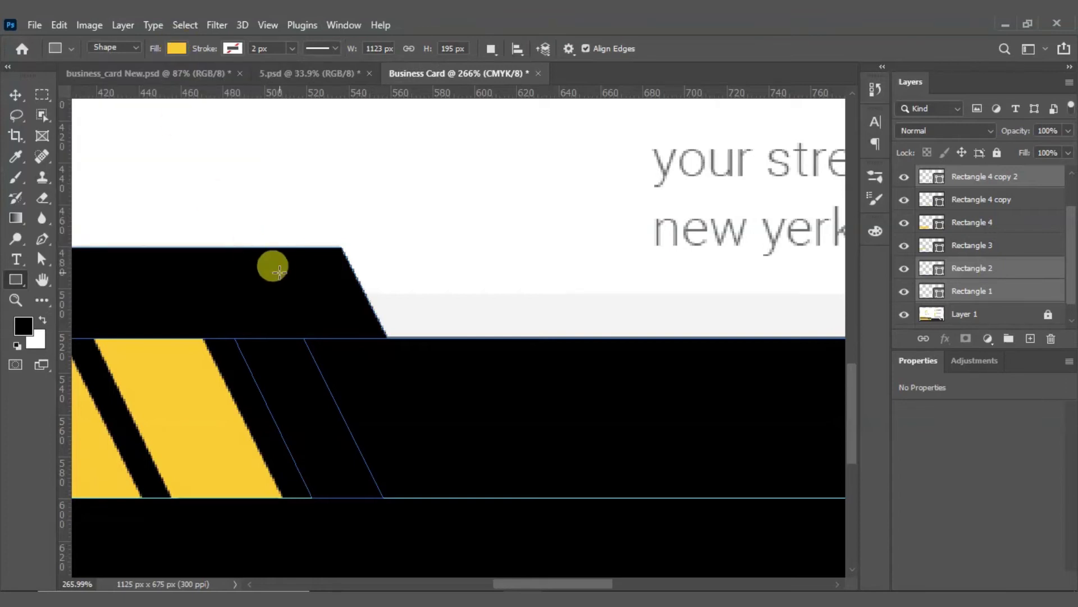
Step: Select the upper trapezoid and lower band, fill them black and remove their red outlines
left_click(15, 95)
left_click(467, 247)
left_click(313, 390)
left_click(373, 272)
left_click(362, 272)
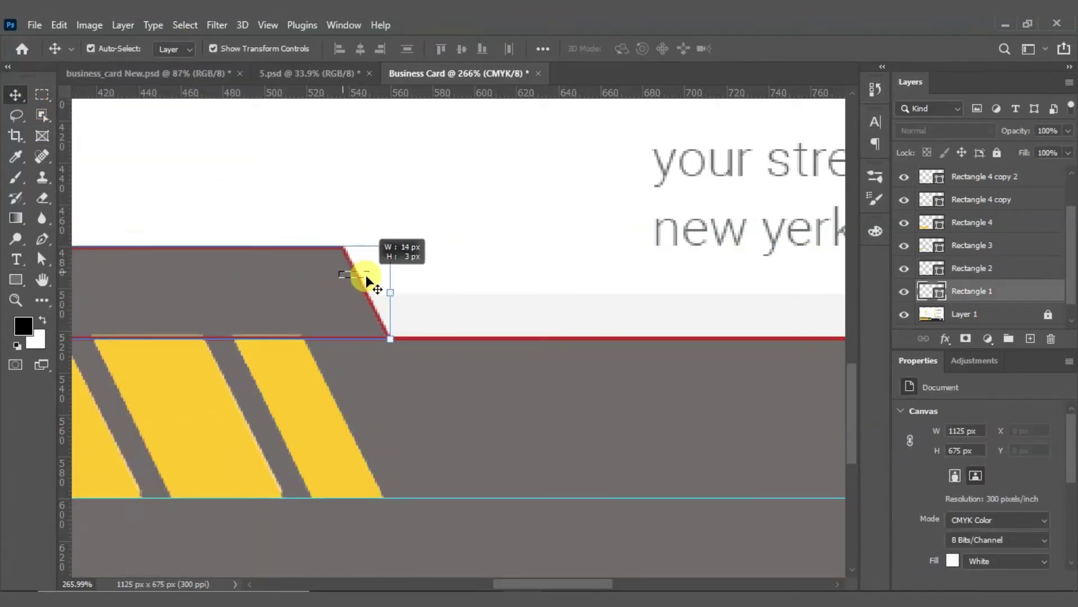
left_click(617, 344, "shift")
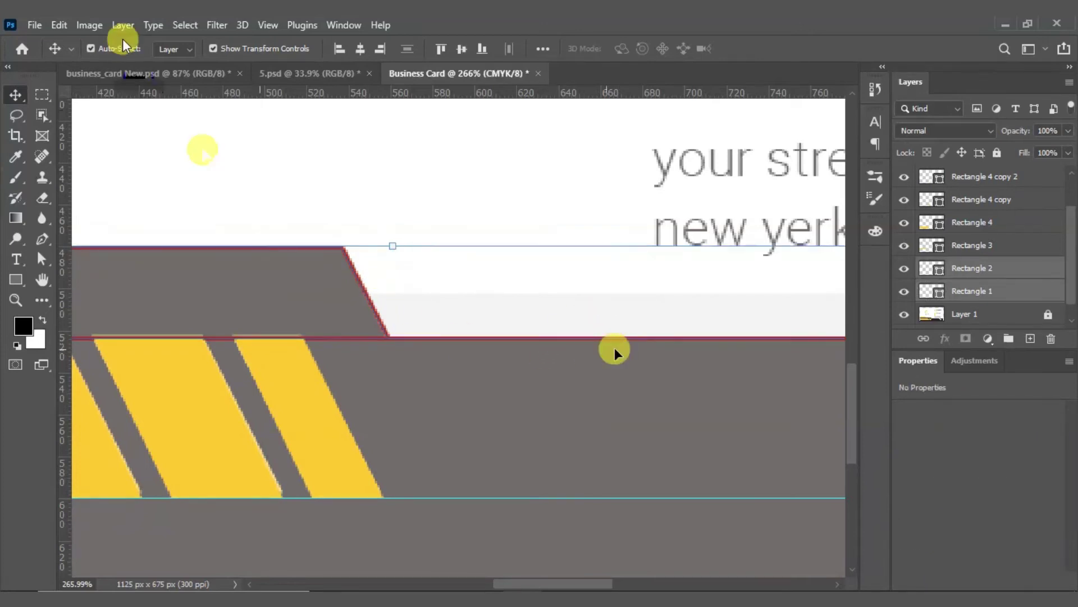
left_click(15, 300)
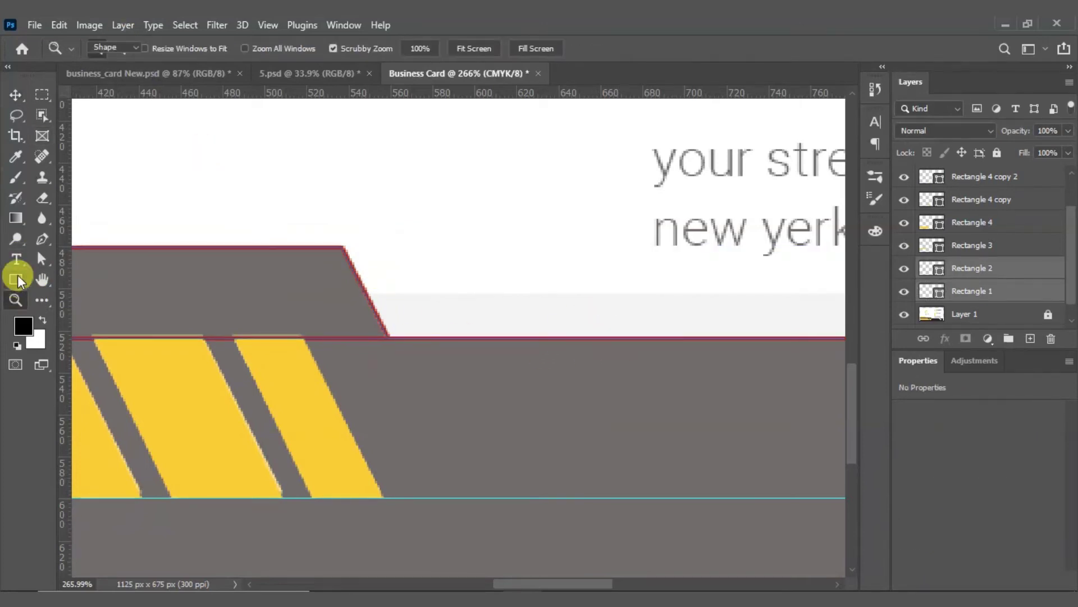
left_click(16, 279)
left_click(176, 48)
left_click(82, 132)
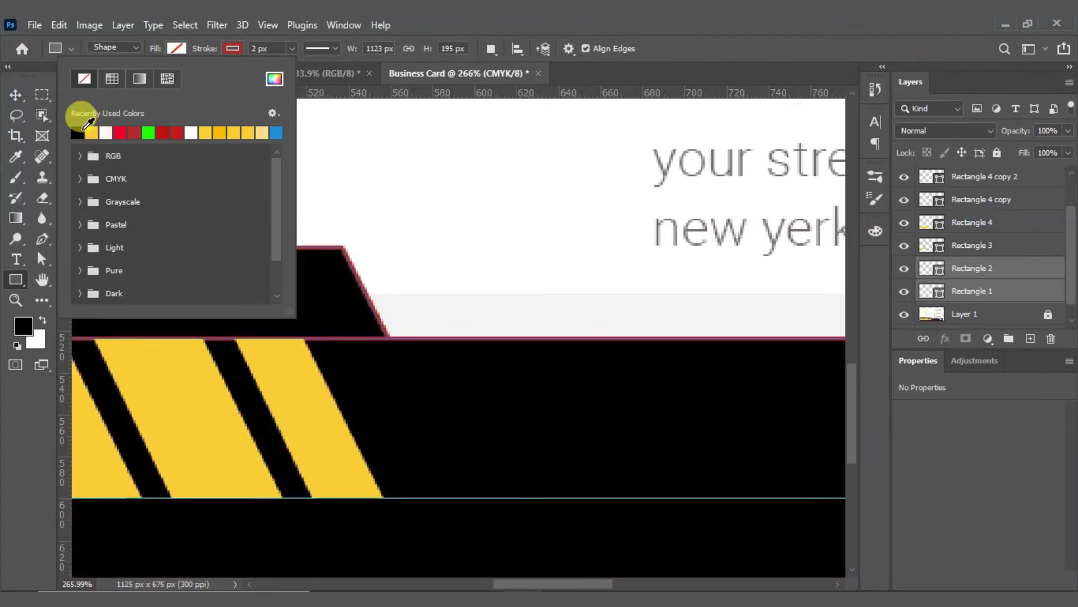
left_click(232, 48)
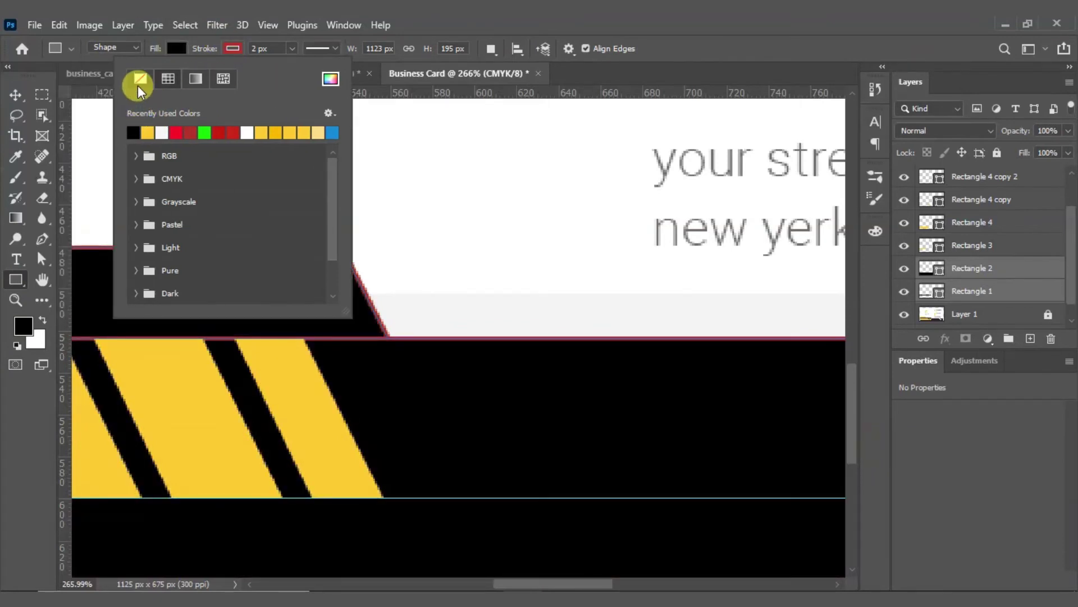
left_click(140, 83)
left_click(176, 50)
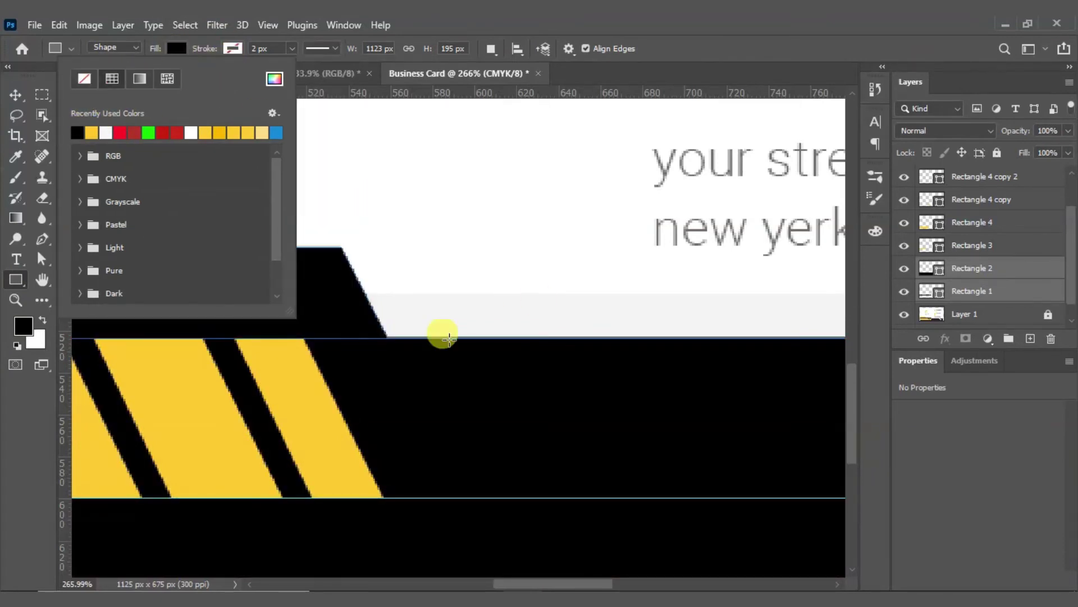
left_click(175, 53)
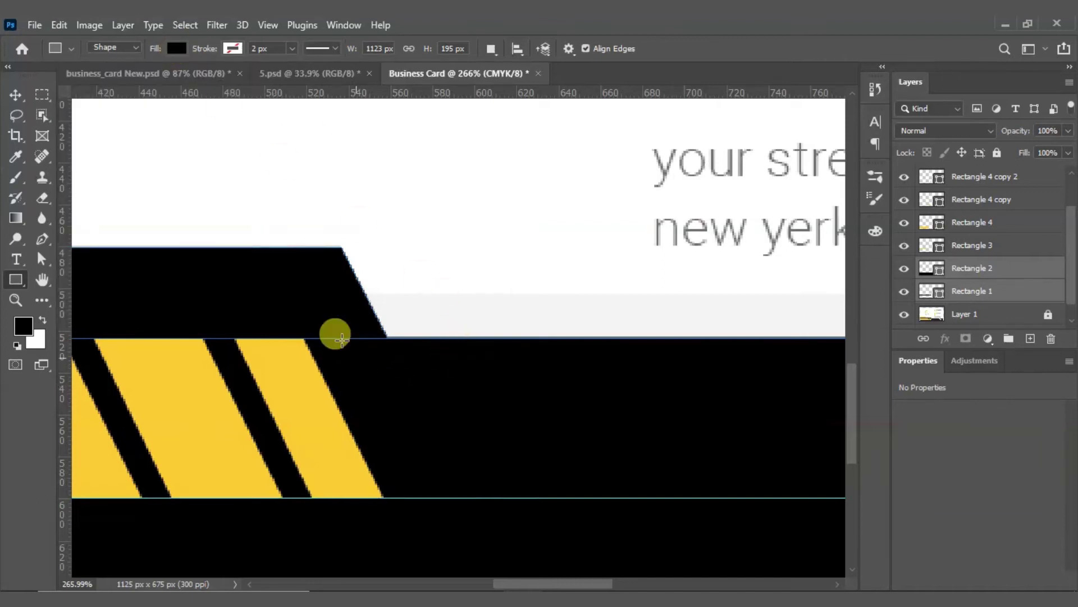
Step: Hide Rectangle 1 and refill the Rectangle 2 band with the card's grey #706c6b
left_click(16, 94)
left_click(418, 251)
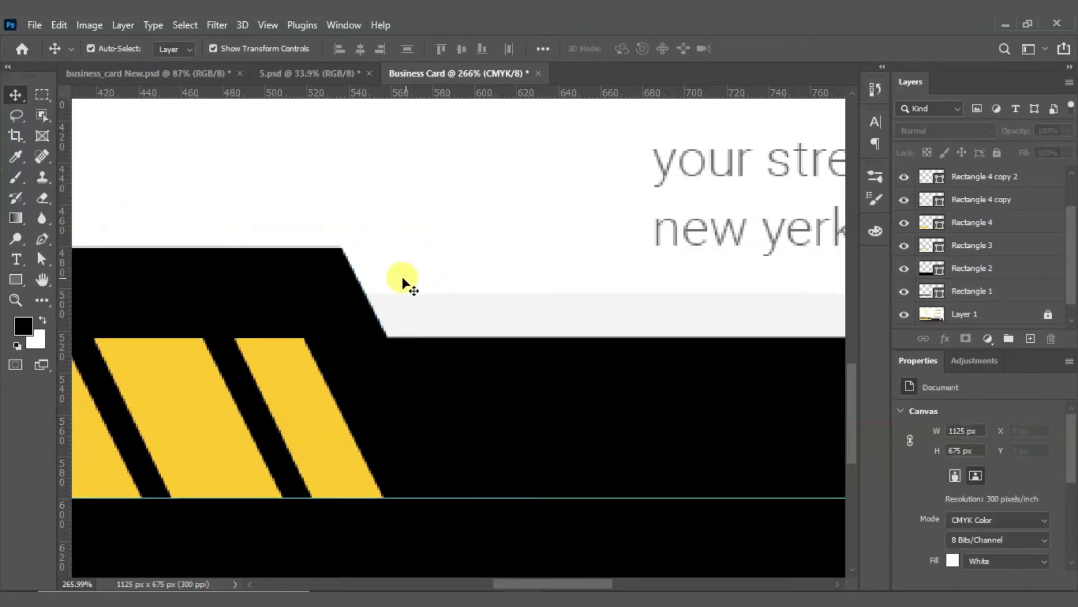
left_click(337, 291)
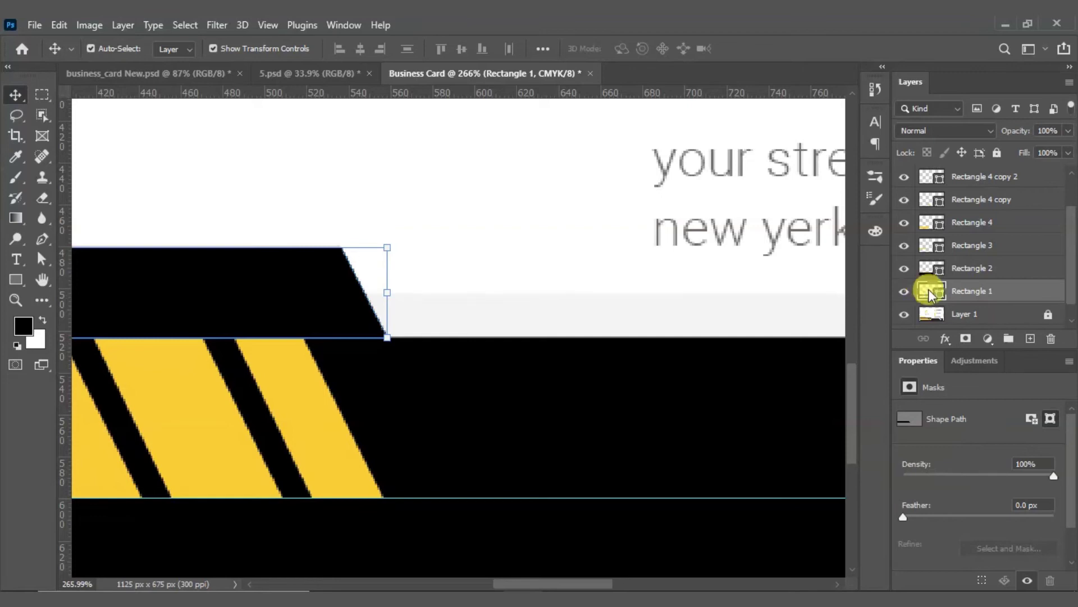
double_click(928, 289)
left_click(818, 180)
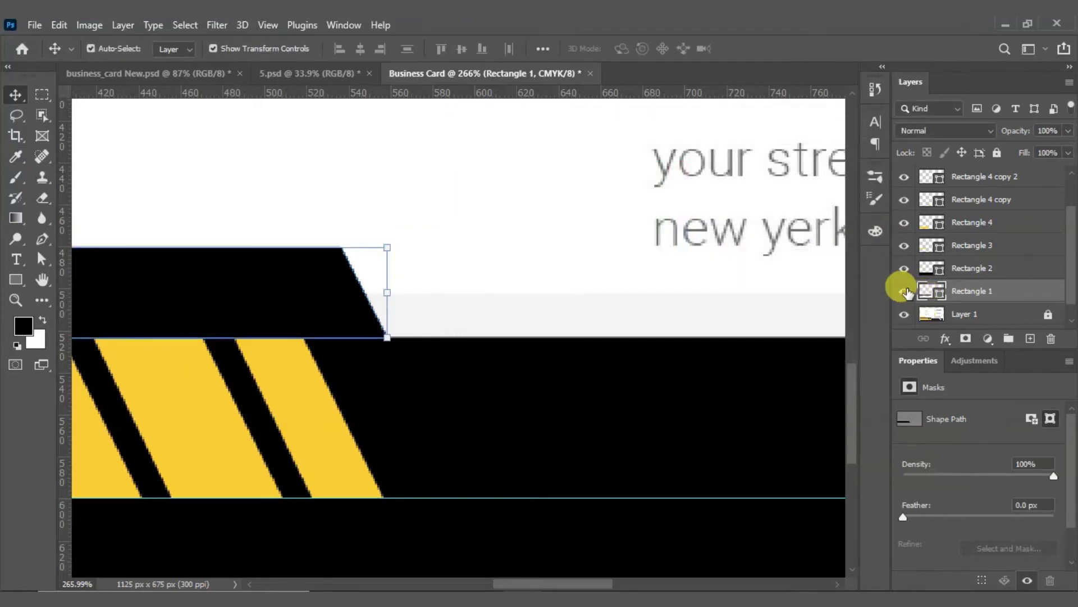
left_click(902, 289)
left_click(564, 397)
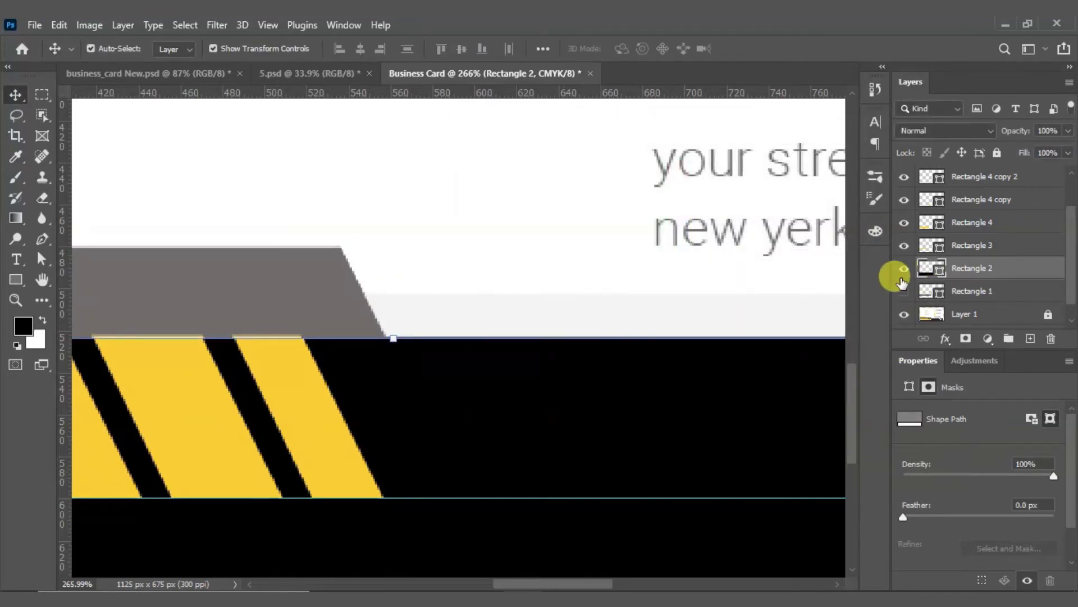
double_click(921, 267)
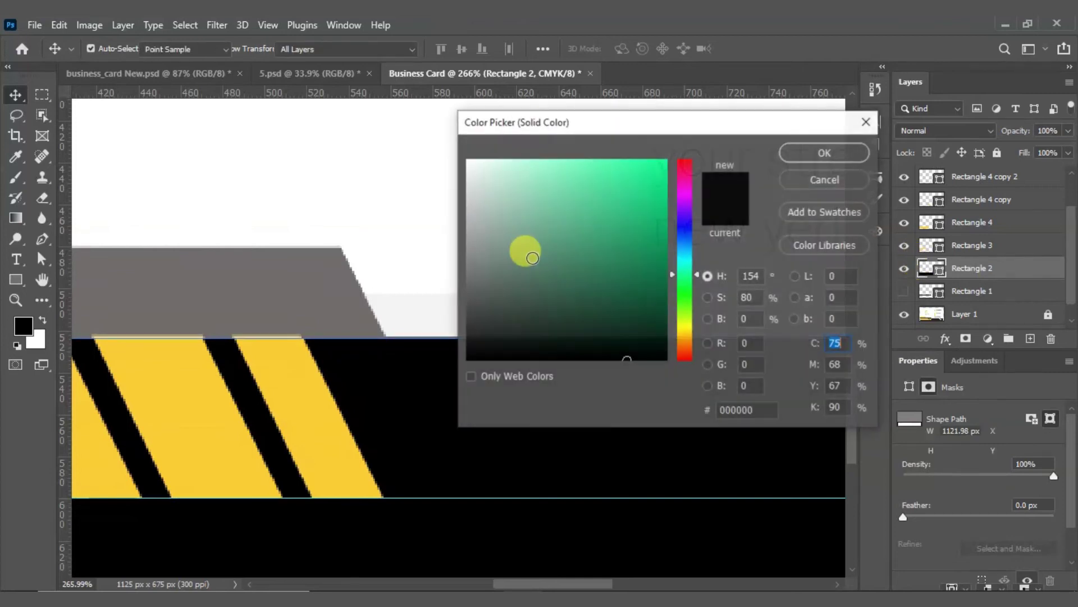
left_click(280, 276)
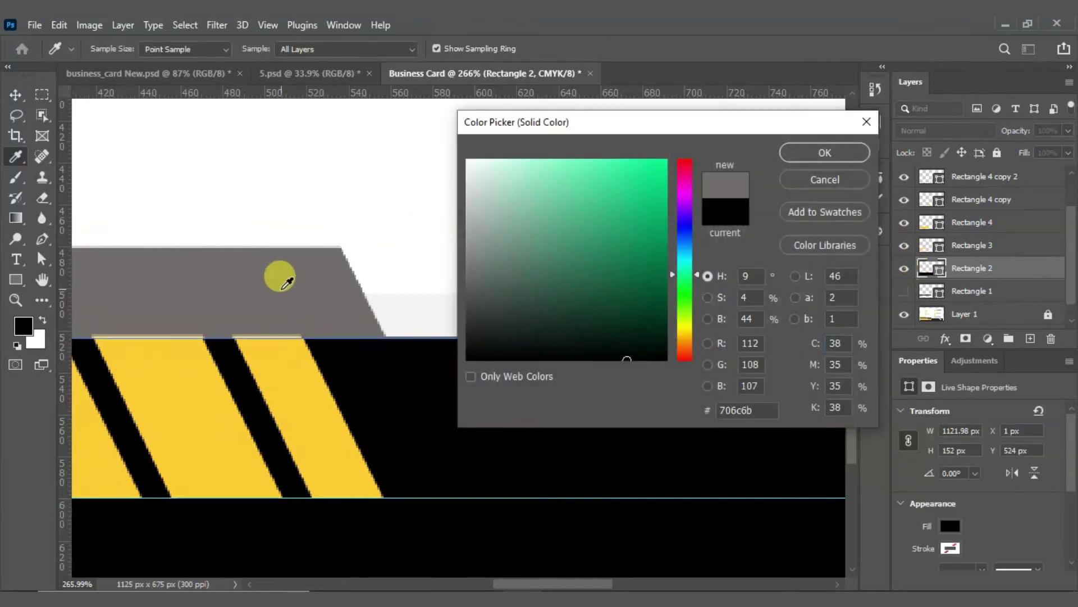
left_click(820, 153)
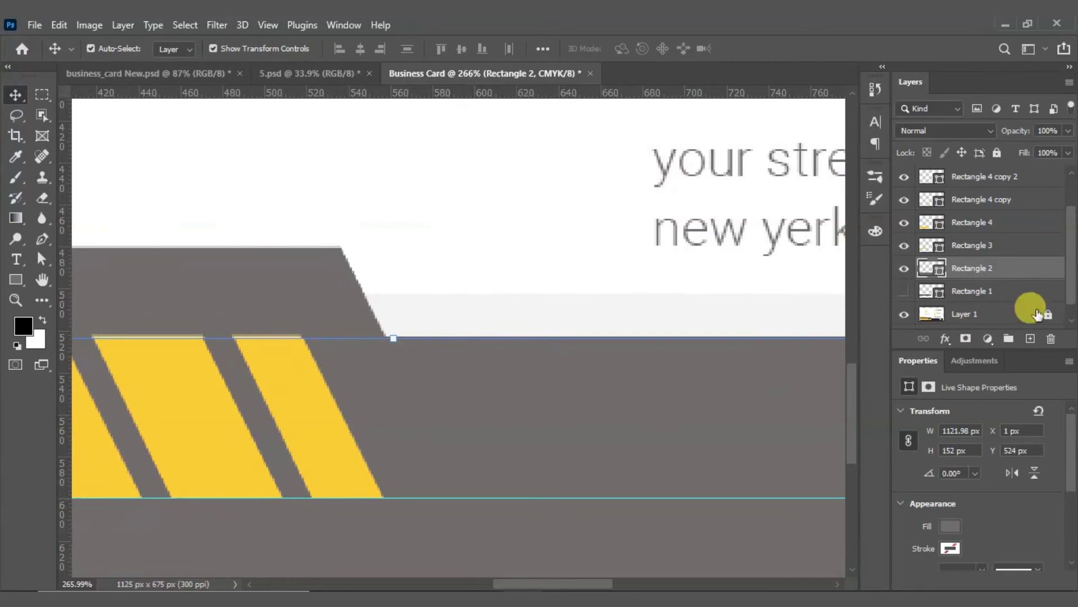
Step: Show Rectangle 1 again and refill its trapezoid with the same grey #706c6b
left_click(903, 290)
left_click(308, 302)
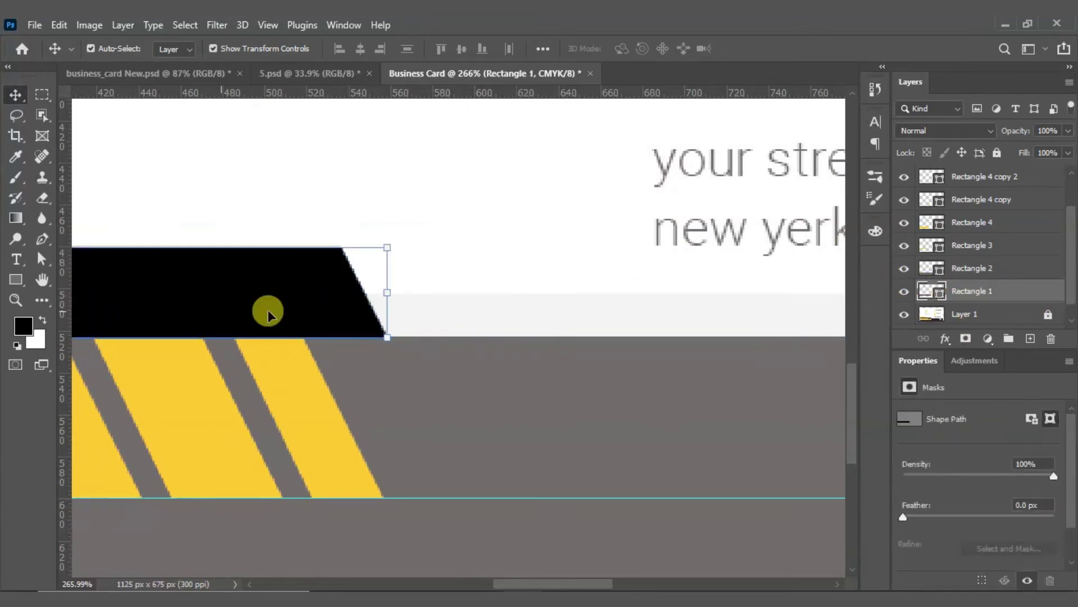
double_click(923, 290)
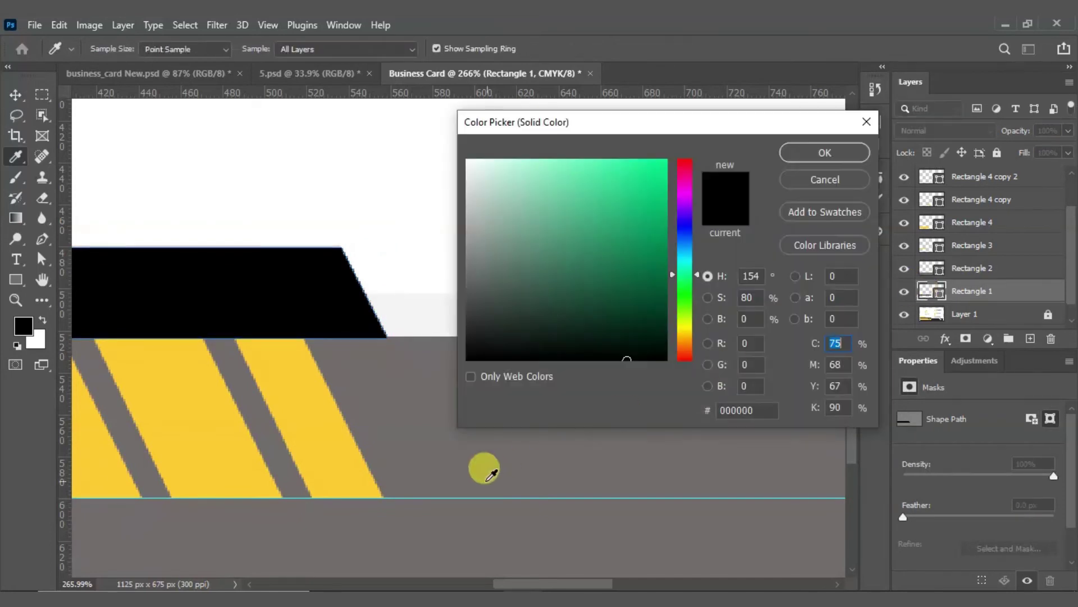
left_click(378, 390)
left_click(804, 159)
key("v")
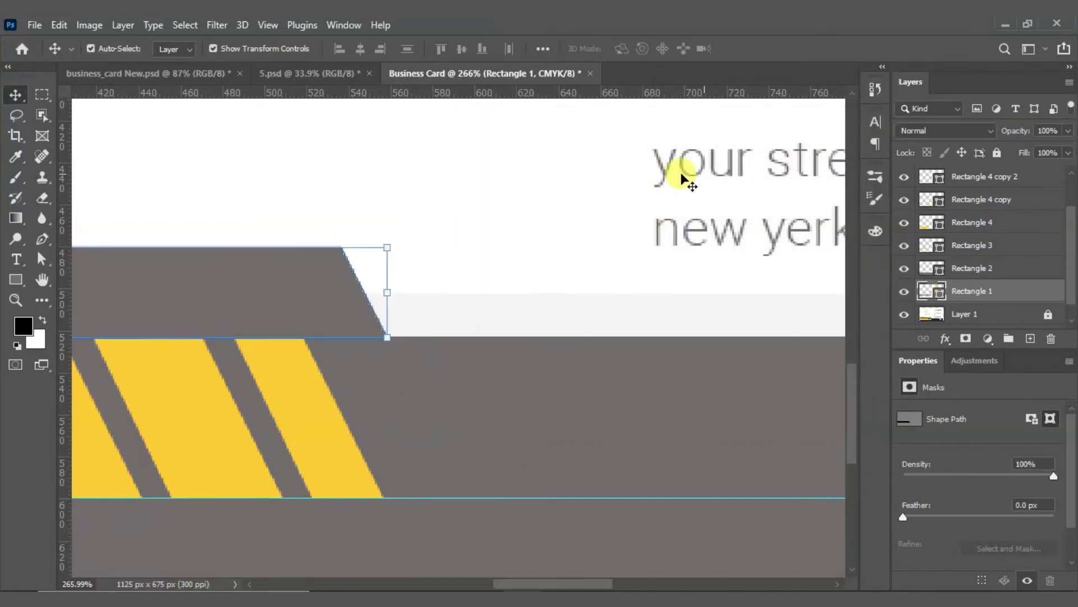
left_click(479, 234)
key("ctrl+0")
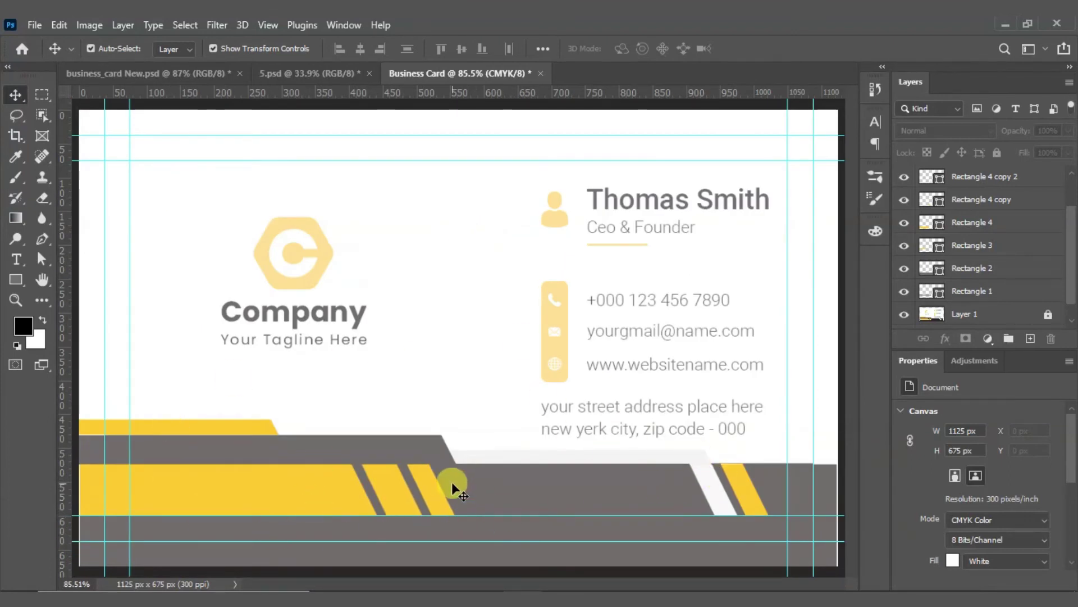
Step: Draw a rectangle over the yellow contact-icon bar and round its bottom corners to 6 px
scroll(573, 469, "up", 5)
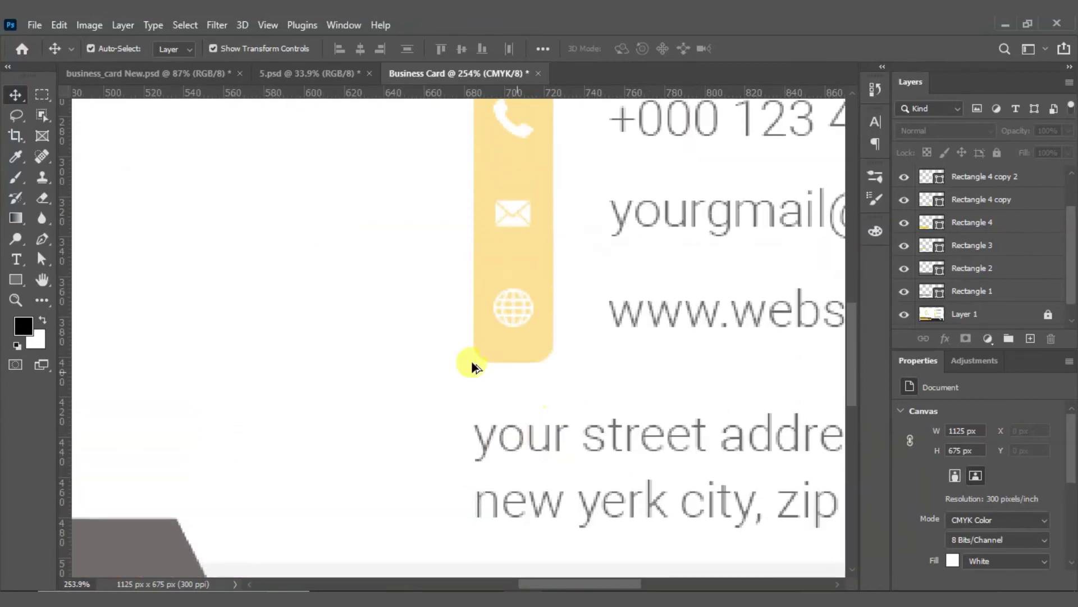
scroll(472, 368, "down", 2)
scroll(502, 222, "up", 1)
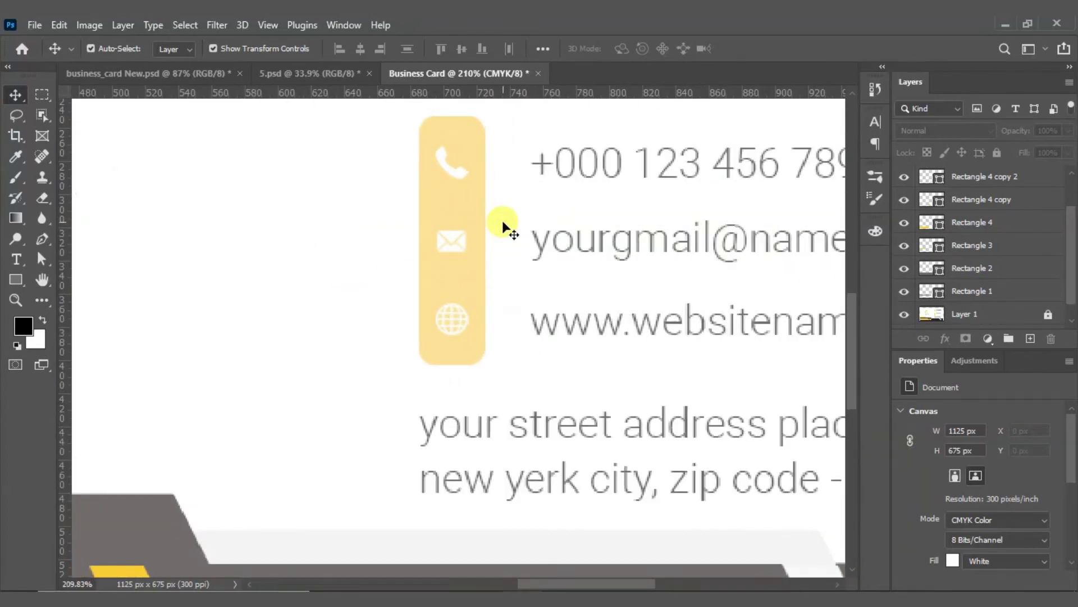
left_click(16, 279)
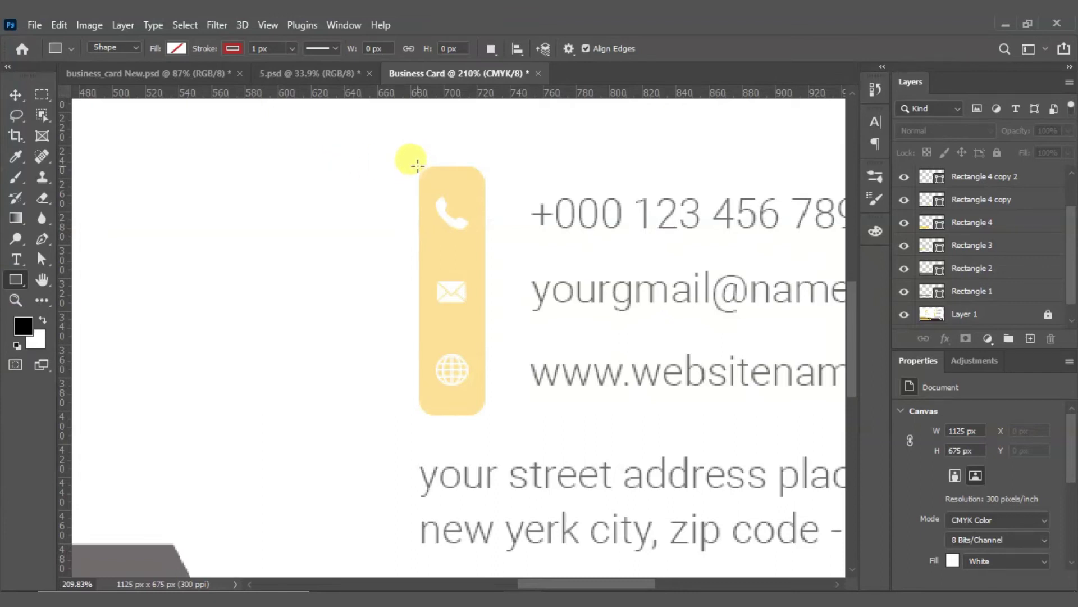
left_click_drag(417, 164, 487, 414)
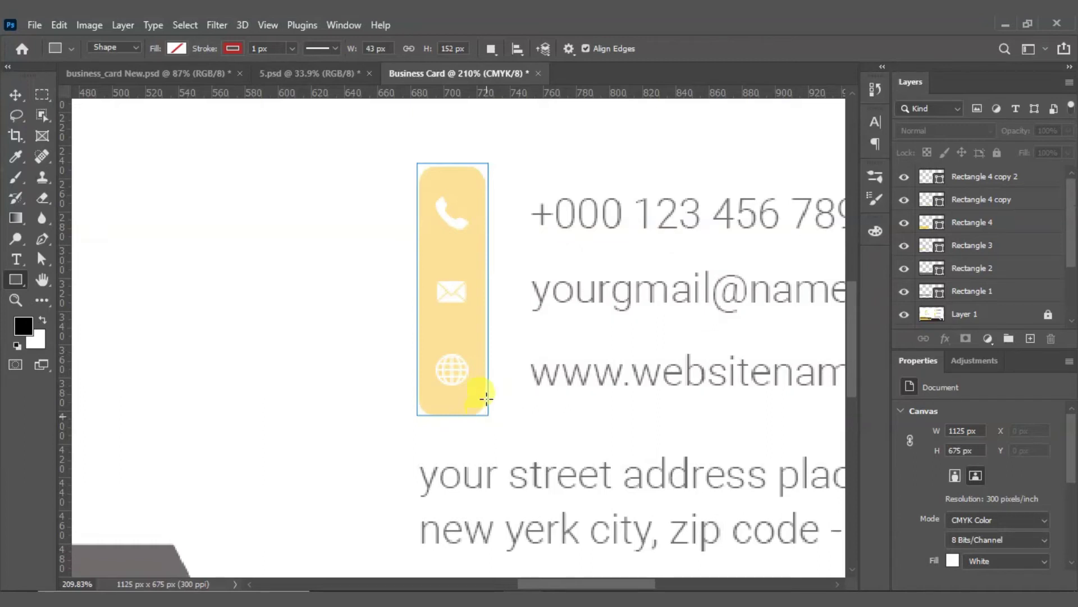
scroll(459, 176, "up", 5)
left_click_drag(444, 163, 447, 160)
scroll(446, 160, "down", 4)
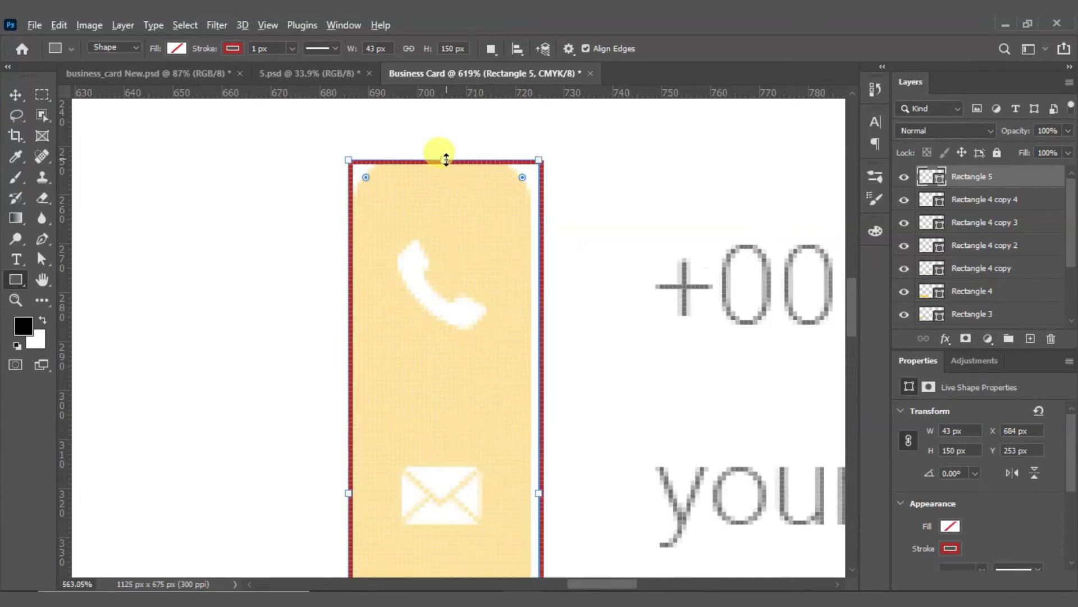
scroll(453, 473, "up", 5)
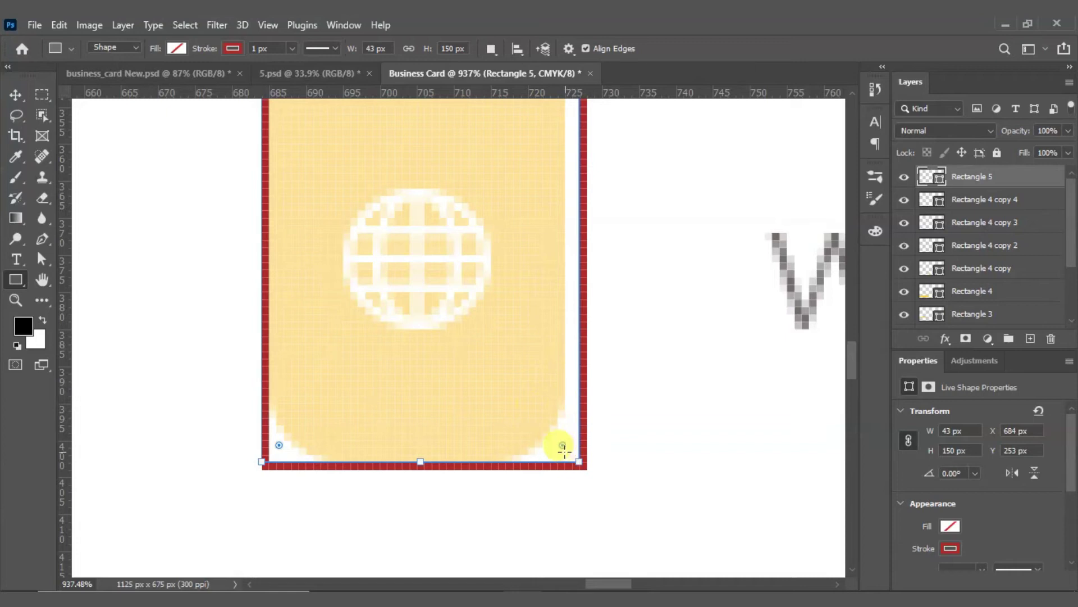
mouse_move(563, 449)
left_mouse_down()
mouse_move(457, 342)
mouse_move(477, 365)
left_mouse_up()
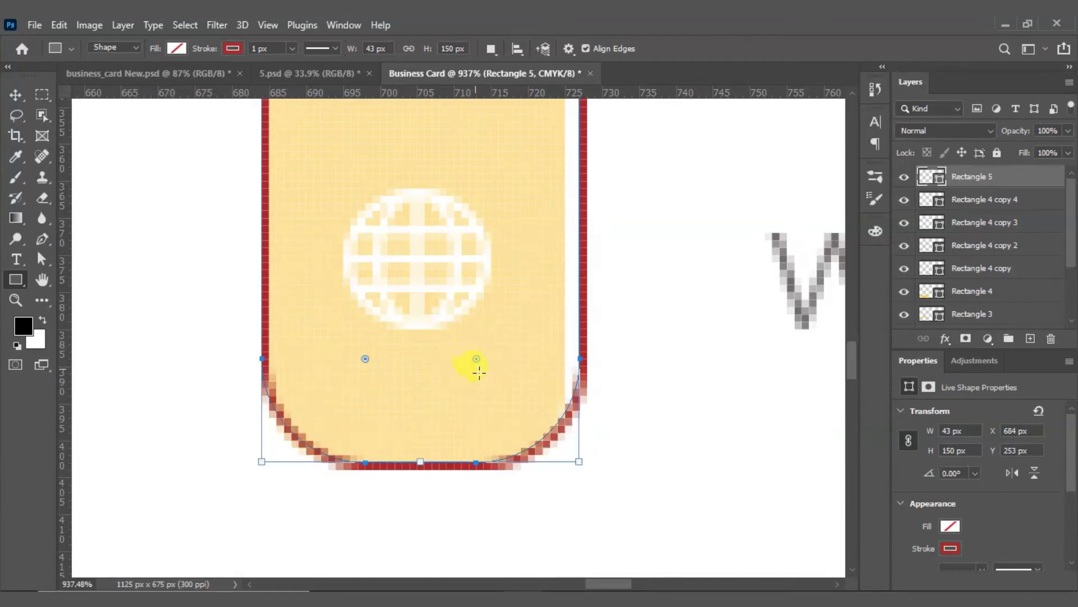
scroll(475, 435, "down", 6)
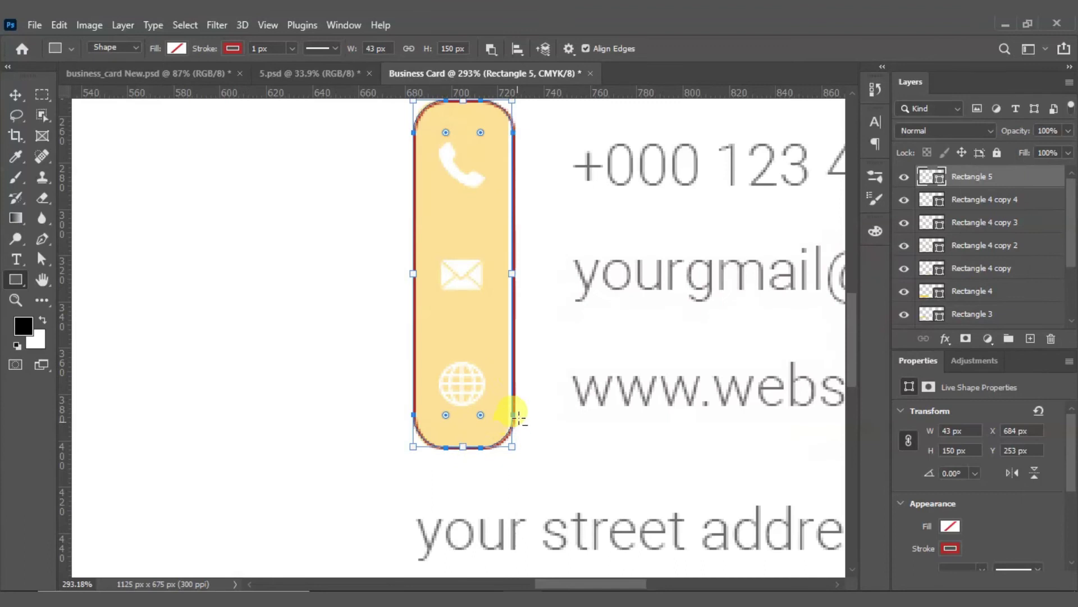
scroll(520, 233, "up", 1)
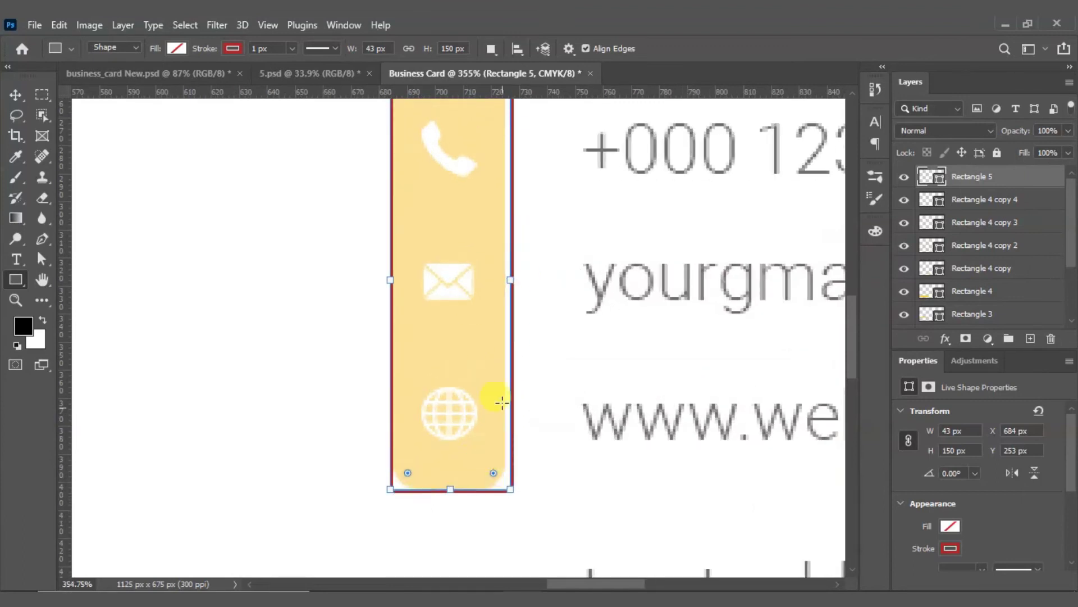
scroll(498, 280, "up", 5)
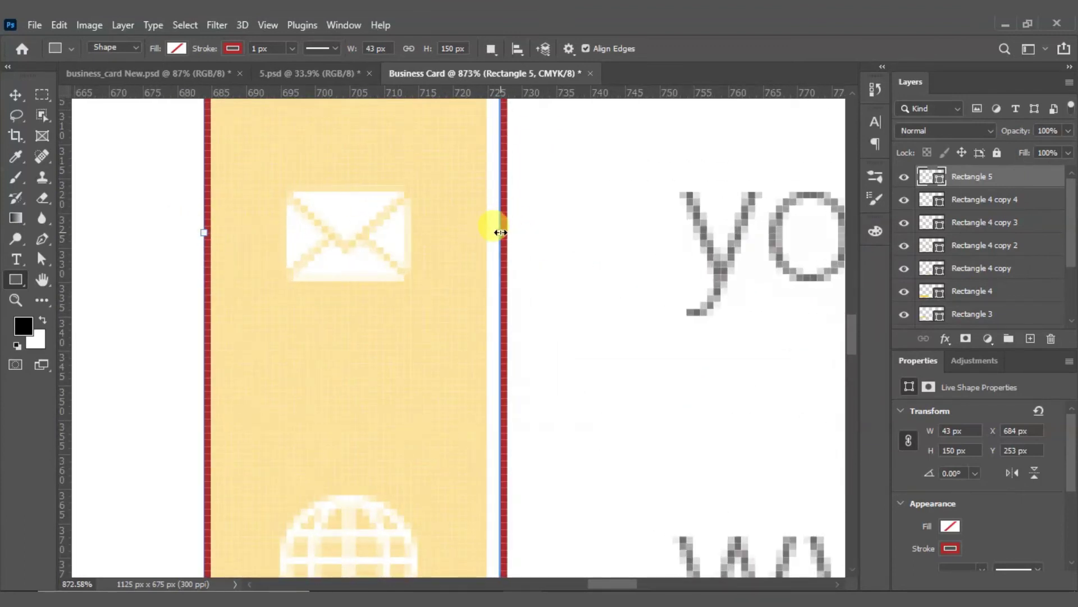
Step: Narrow the bar to 41 px wide, then try larger corner radii and undo them
left_click_drag(499, 233, 486, 234)
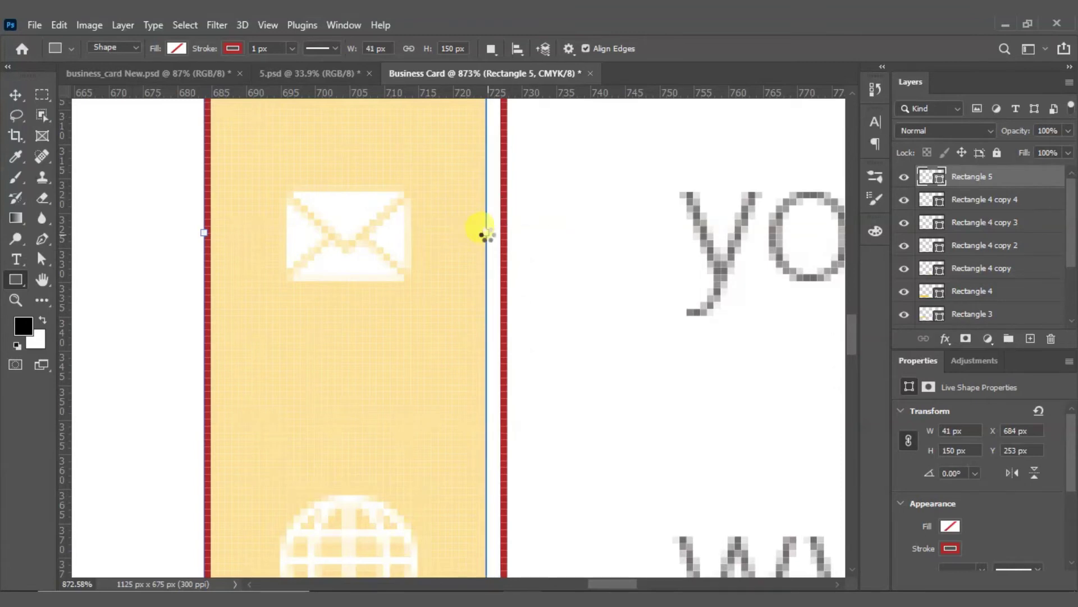
scroll(487, 234, "down", 2)
scroll(453, 504, "up", 3)
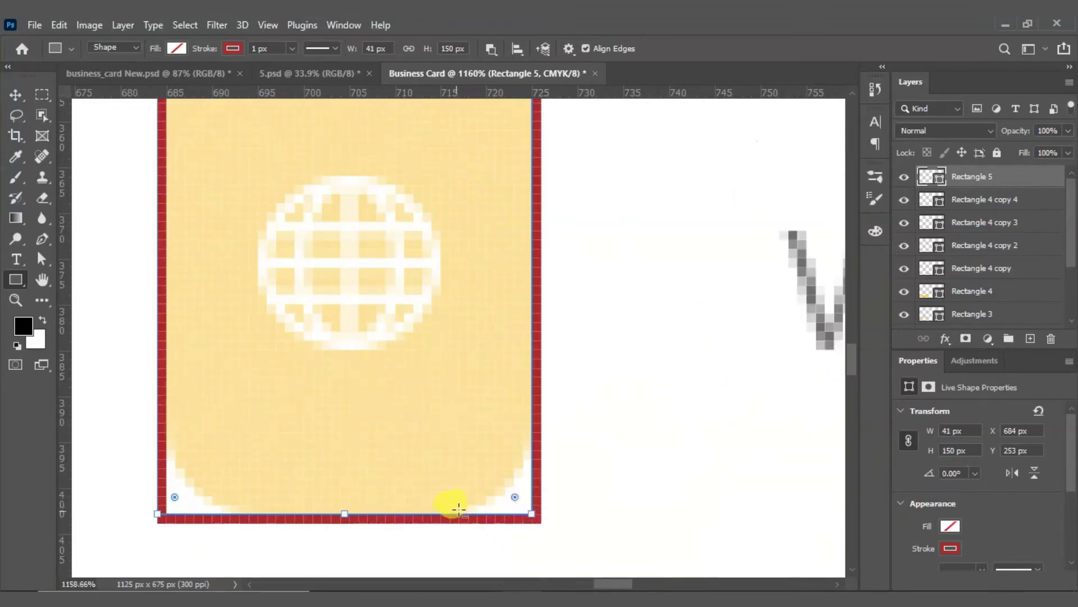
left_click_drag(515, 498, 448, 416)
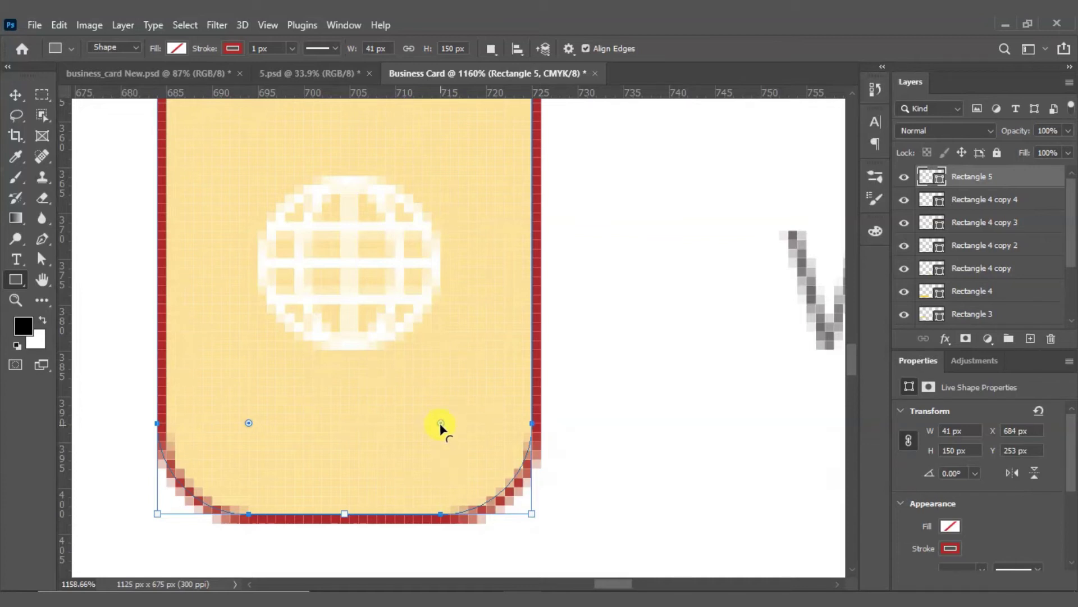
left_click_drag(441, 425, 416, 407)
mouse_move(441, 426)
left_mouse_down()
mouse_move(301, 309)
mouse_move(225, 209)
left_mouse_up()
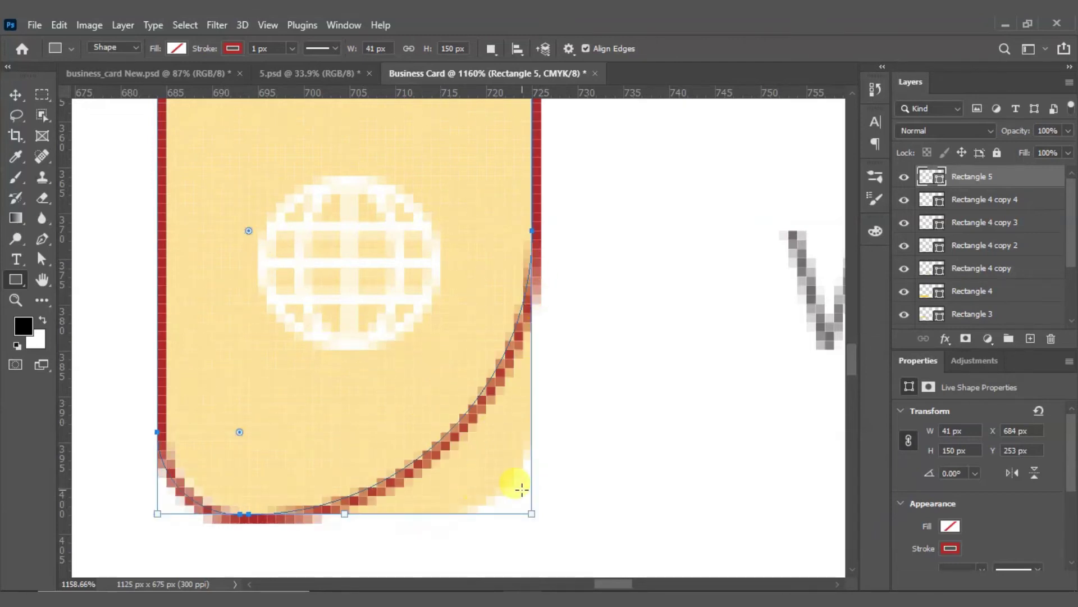
key("ctrl+z")
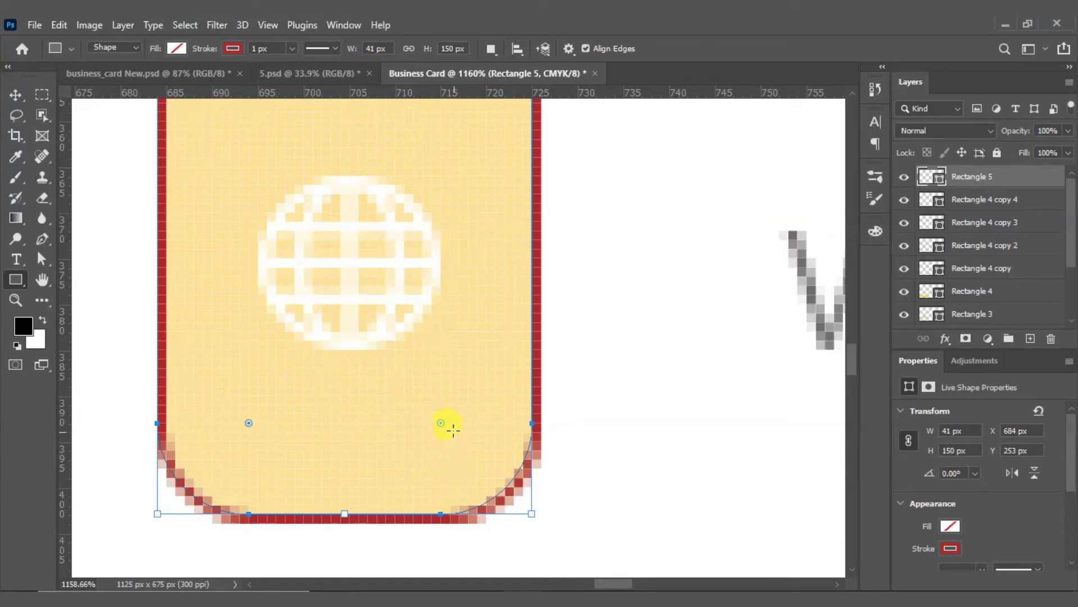
left_click_drag(441, 425, 333, 248)
key("ctrl+z")
key("ctrl+0")
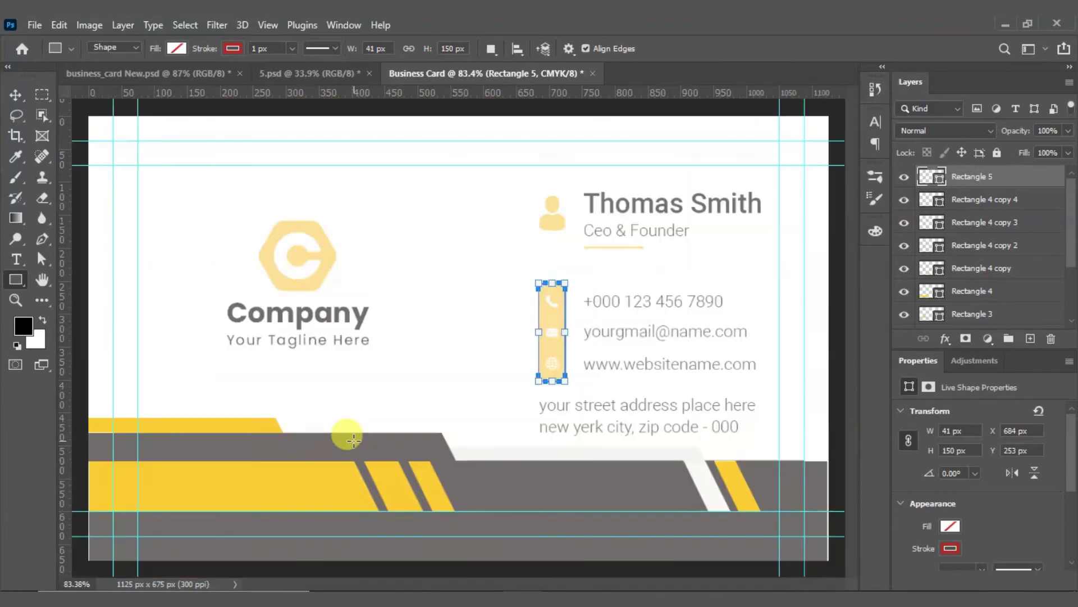
scroll(575, 319, "up", 3)
scroll(575, 319, "up", 3)
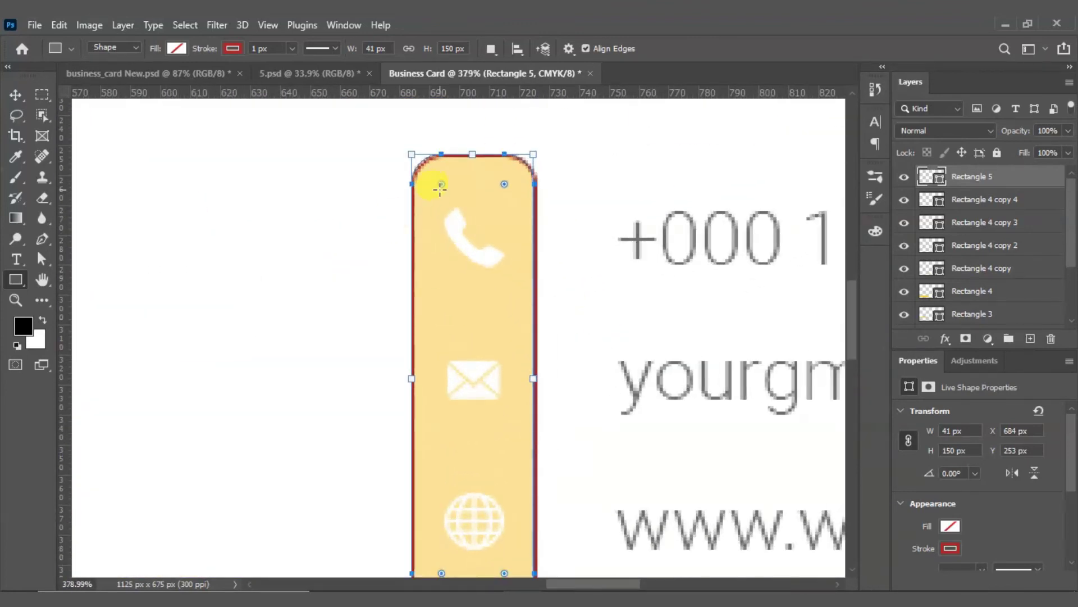
left_click(16, 95)
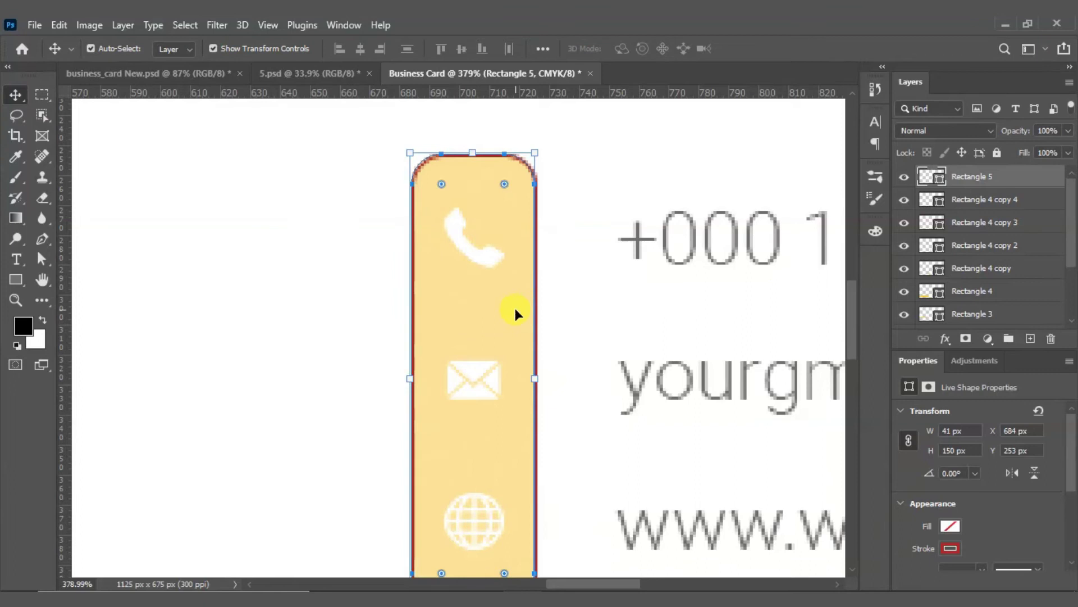
left_click(500, 307)
scroll(402, 325, "down", 2)
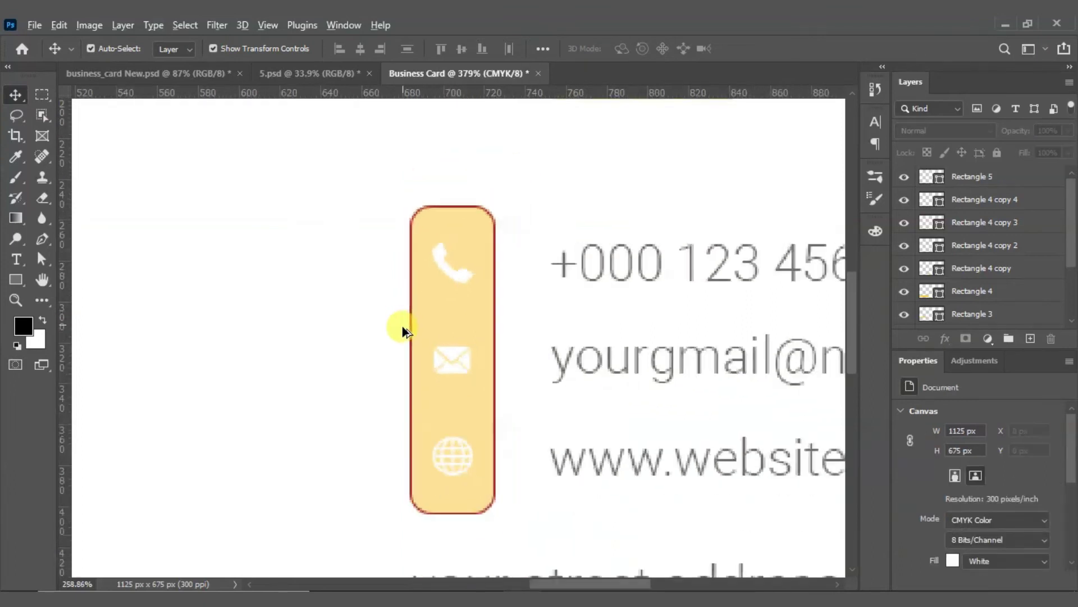
scroll(492, 421, "up", 3)
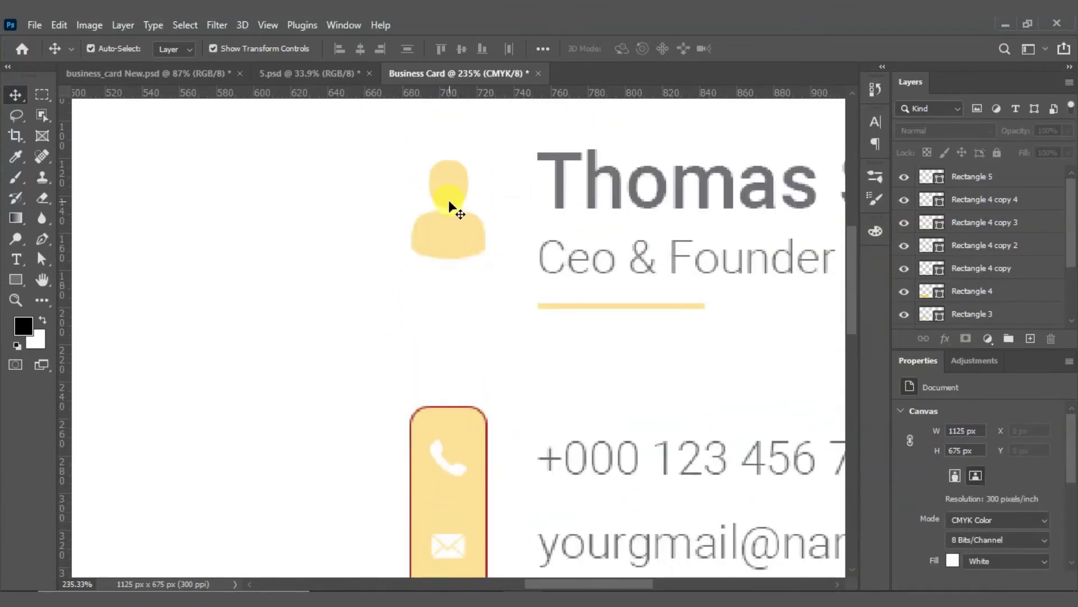
scroll(449, 207, "down", 1)
scroll(455, 235, "down", 2)
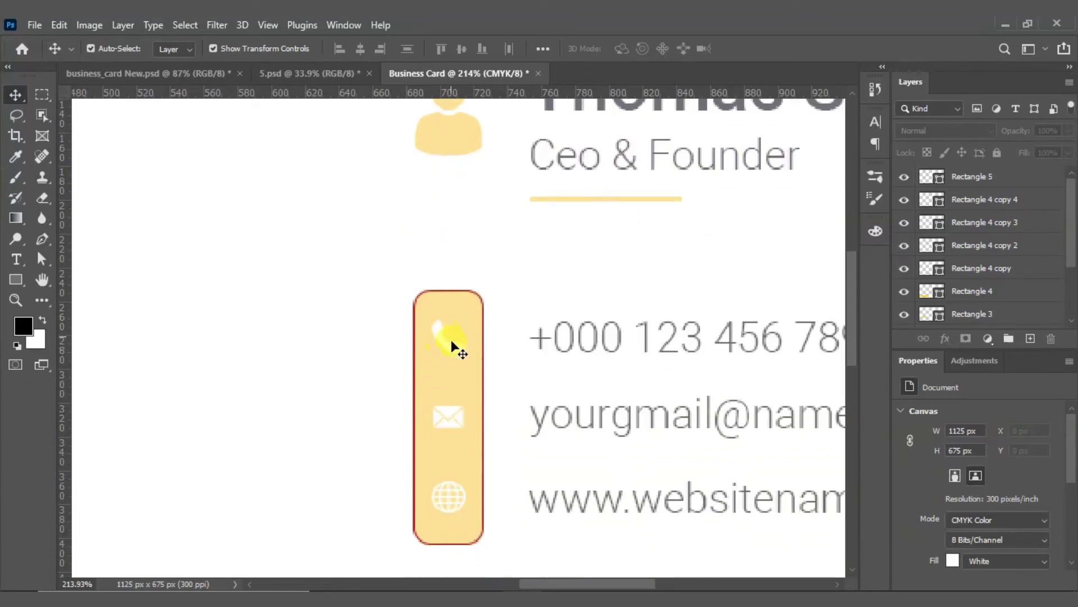
key("ctrl+0")
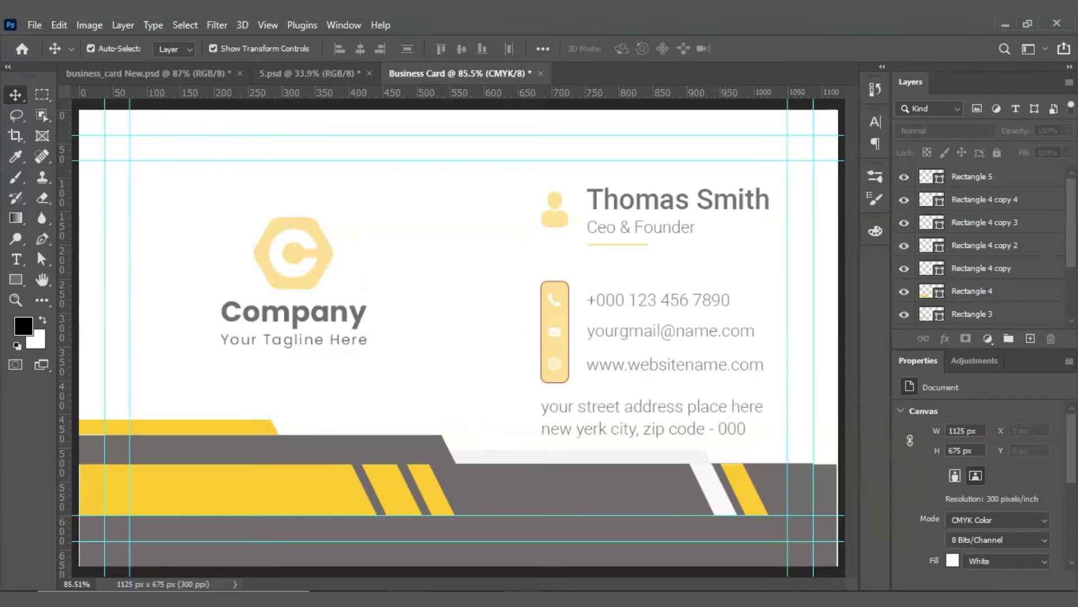
Step: Open the email, internet, Men 2 and phone-call icon PSDs from the Icon folder in Photoshop
left_click(334, 531)
right_click(395, 245)
left_click(430, 305)
left_click_drag(490, 166, 272, 140)
right_click(251, 136)
left_click(271, 150)
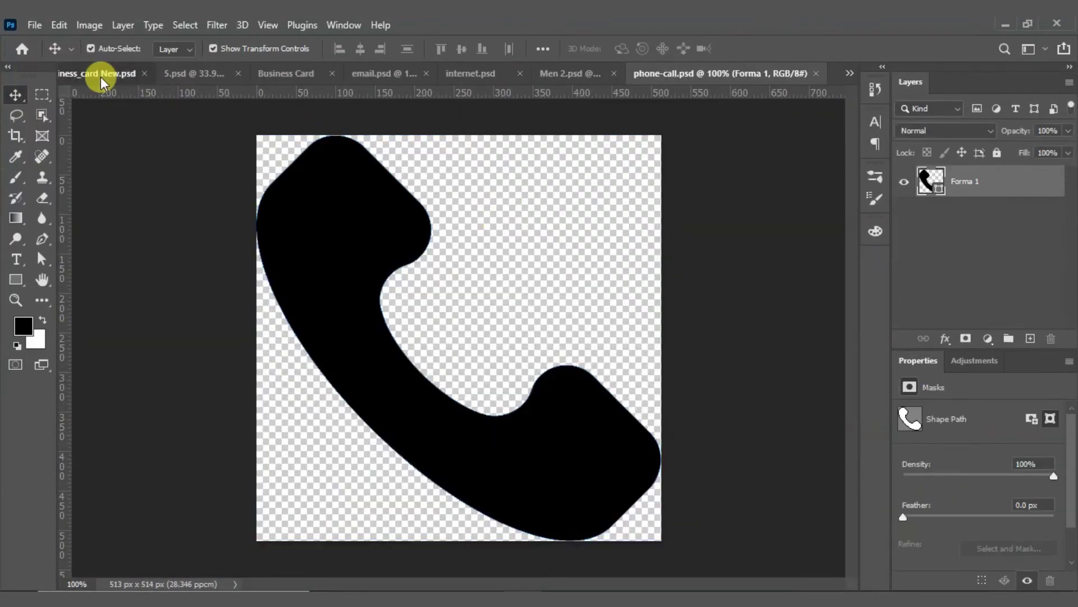
Step: Clear the business_card document's selection, then browse the tabs to email.psd
left_click(100, 74)
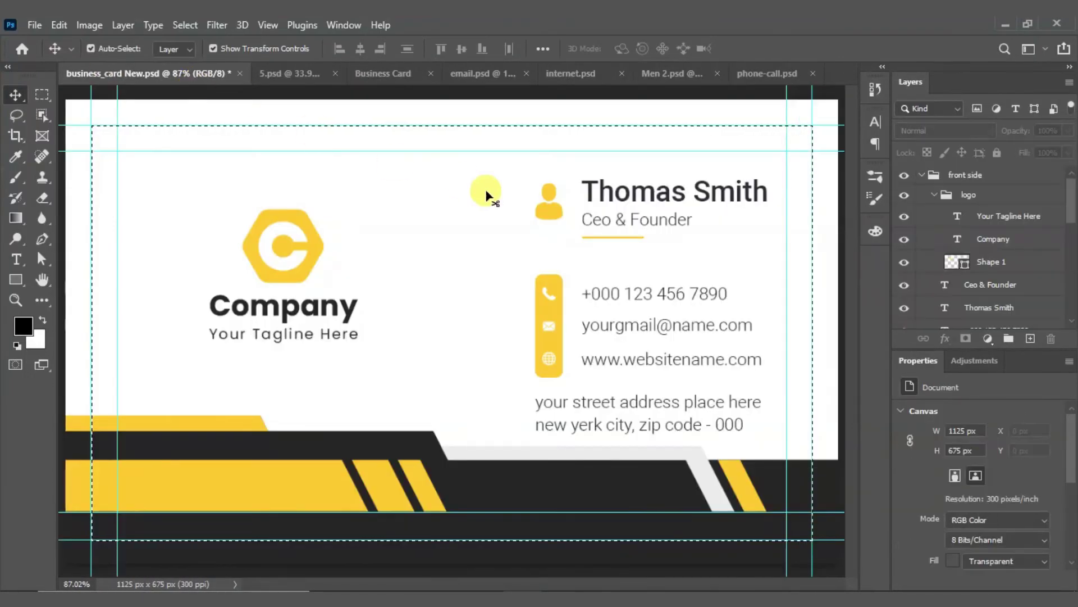
left_click(42, 94)
left_click(432, 90)
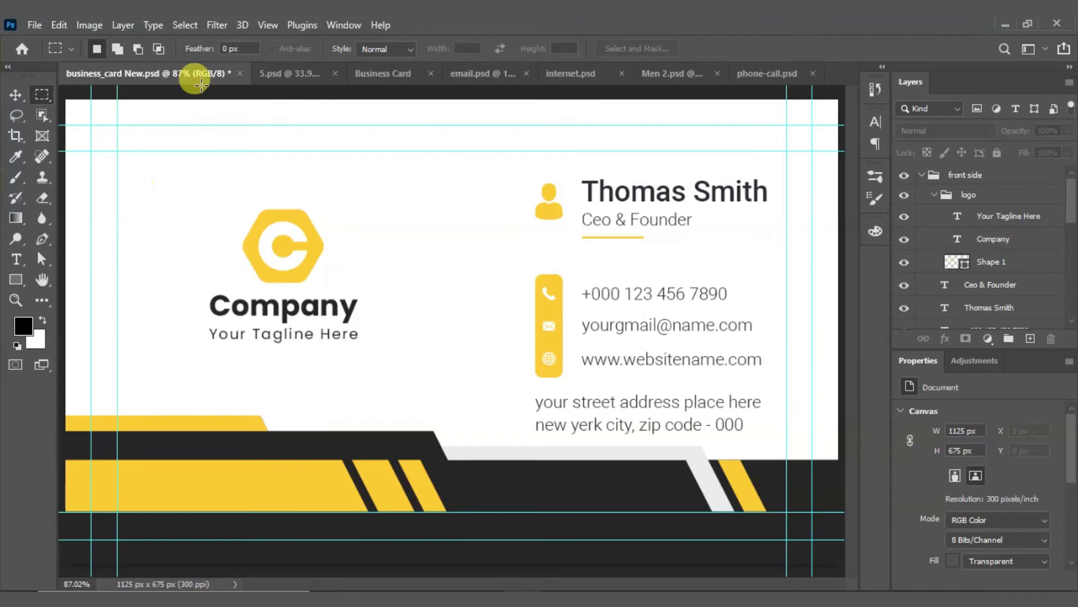
left_click(296, 75)
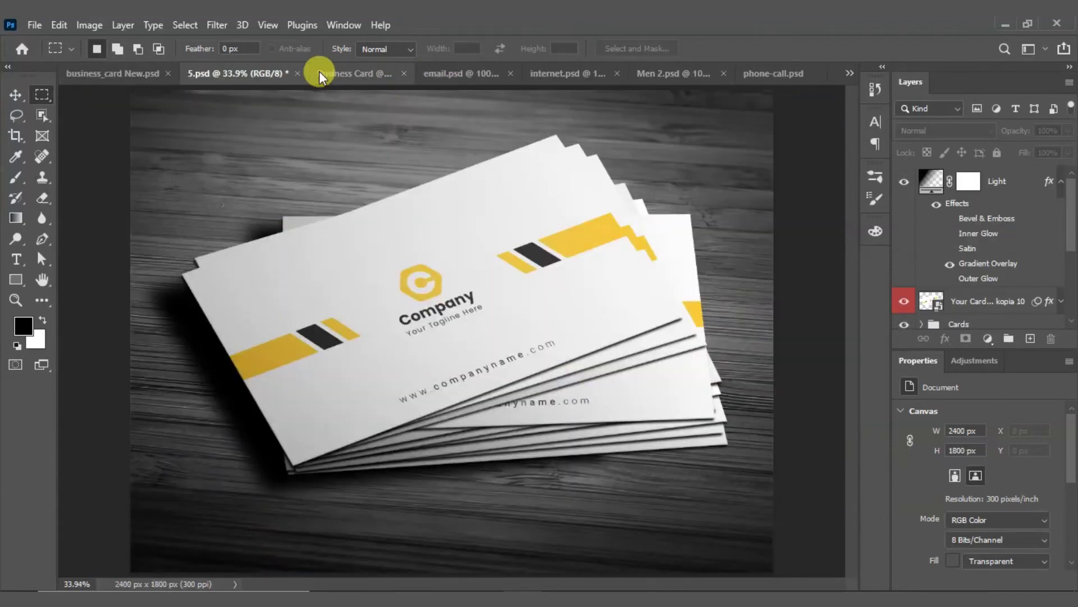
left_click(368, 74)
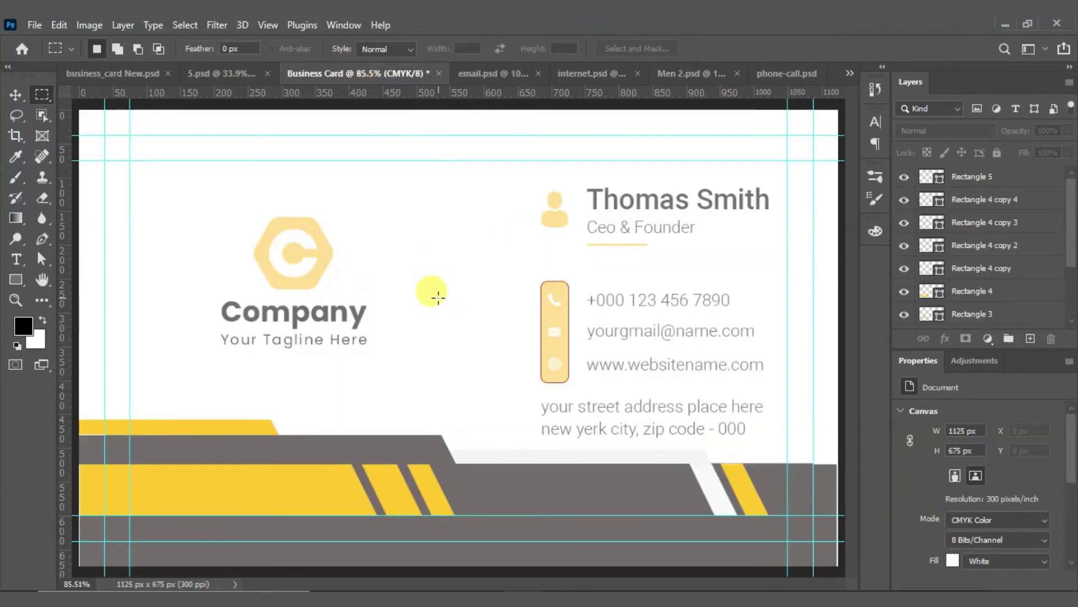
left_click(481, 74)
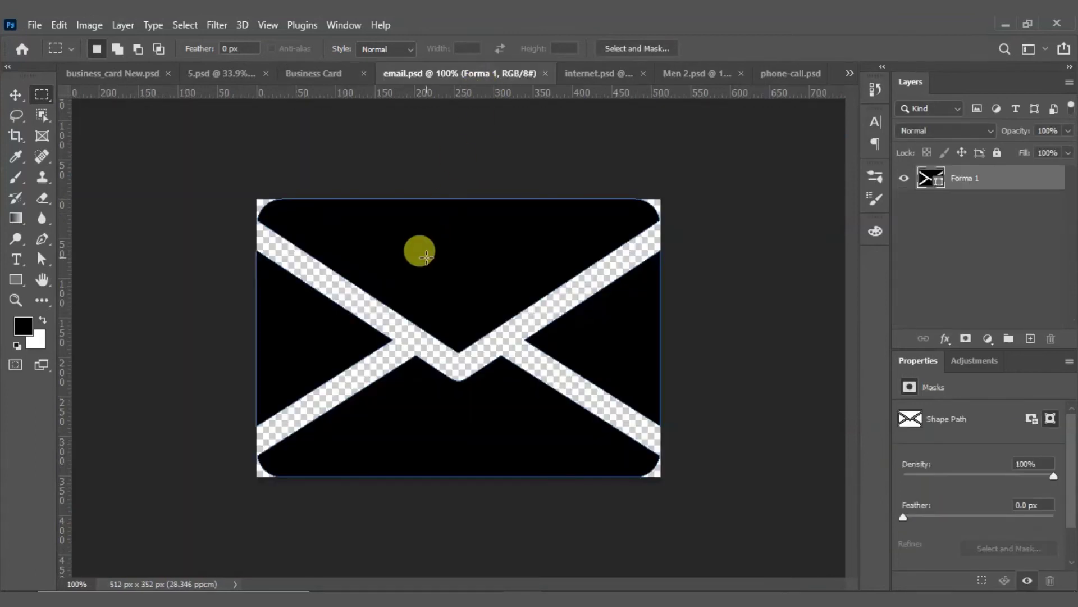
Step: Drag the black envelope shape into the Business Card document and shrink it
key("v")
left_click_drag(421, 259, 449, 282)
left_click_drag(621, 277, 604, 379)
left_click(782, 49)
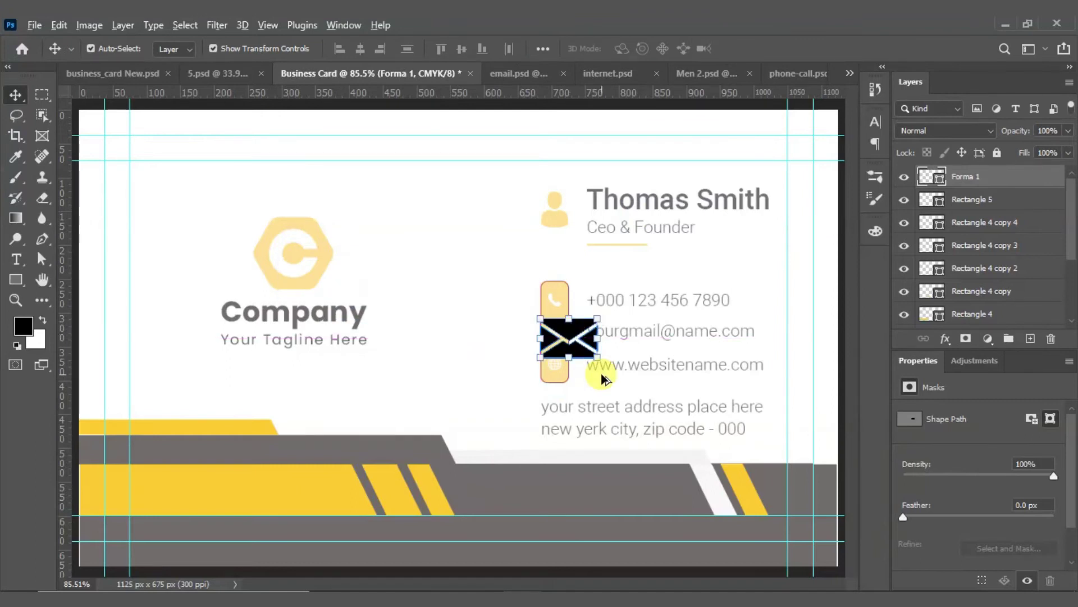
Step: Rescale the envelope to 21.45% and align it on the icon bar's envelope
scroll(603, 379, "up", 8)
left_click_drag(525, 217, 449, 259)
key("ctrl+t")
left_click_drag(575, 430, 396, 305)
left_click_drag(354, 272, 449, 249)
scroll(450, 249, "up", 3)
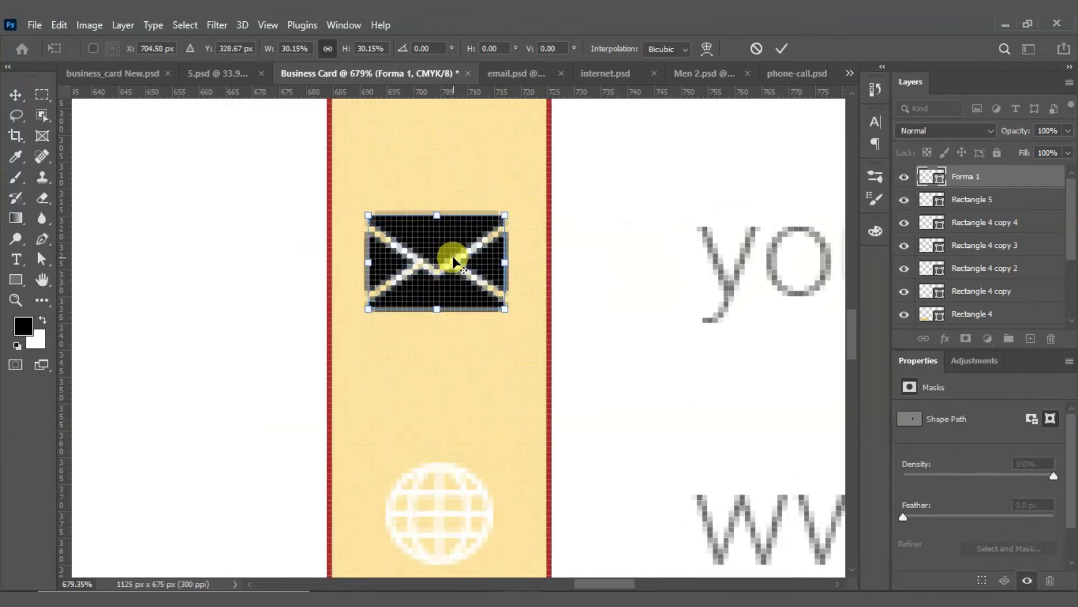
left_click_drag(505, 317, 445, 270)
left_click_drag(411, 219, 450, 238)
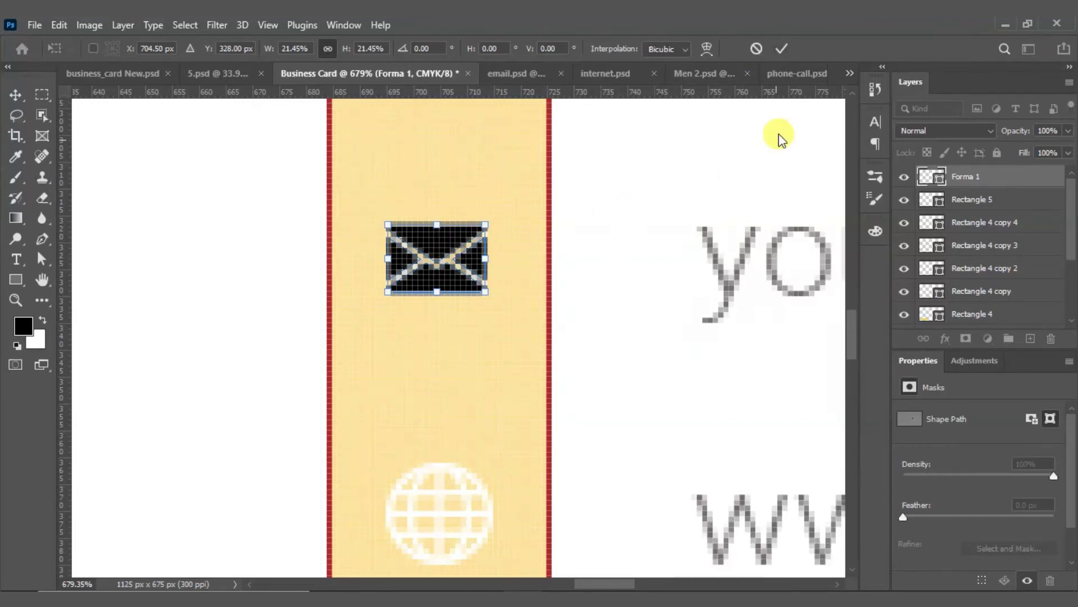
left_click(781, 48)
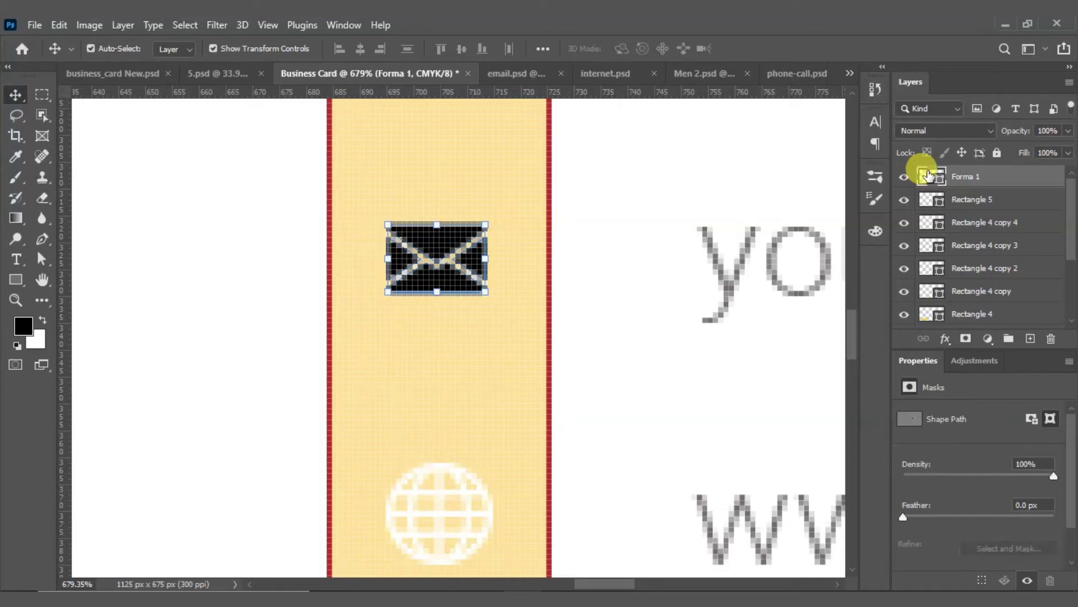
Step: Change the envelope shape's (Forma 1) fill colour to white
double_click(927, 179)
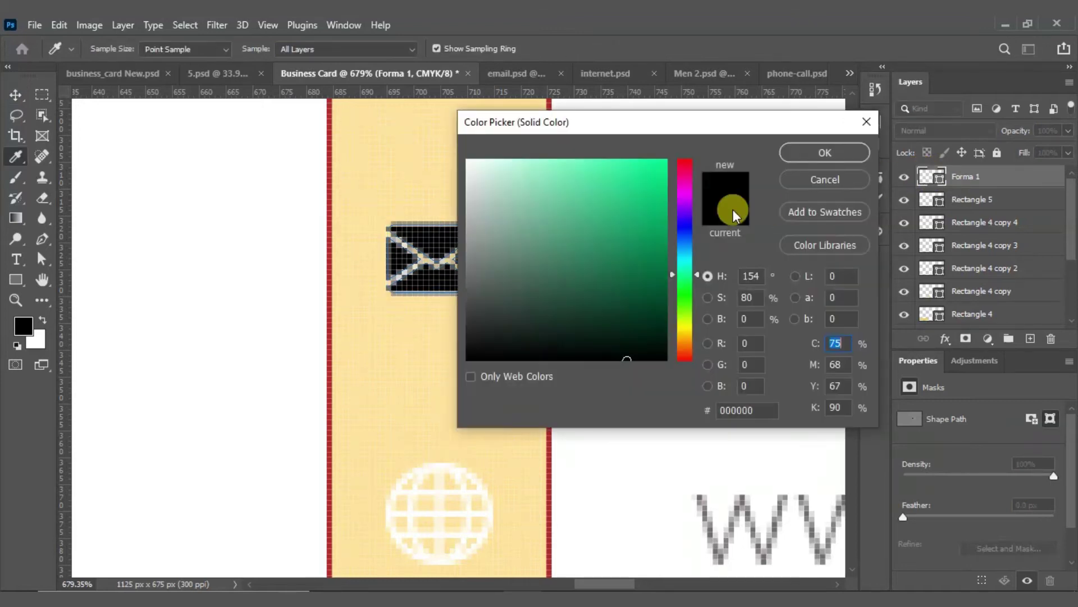
left_click_drag(625, 123, 742, 142)
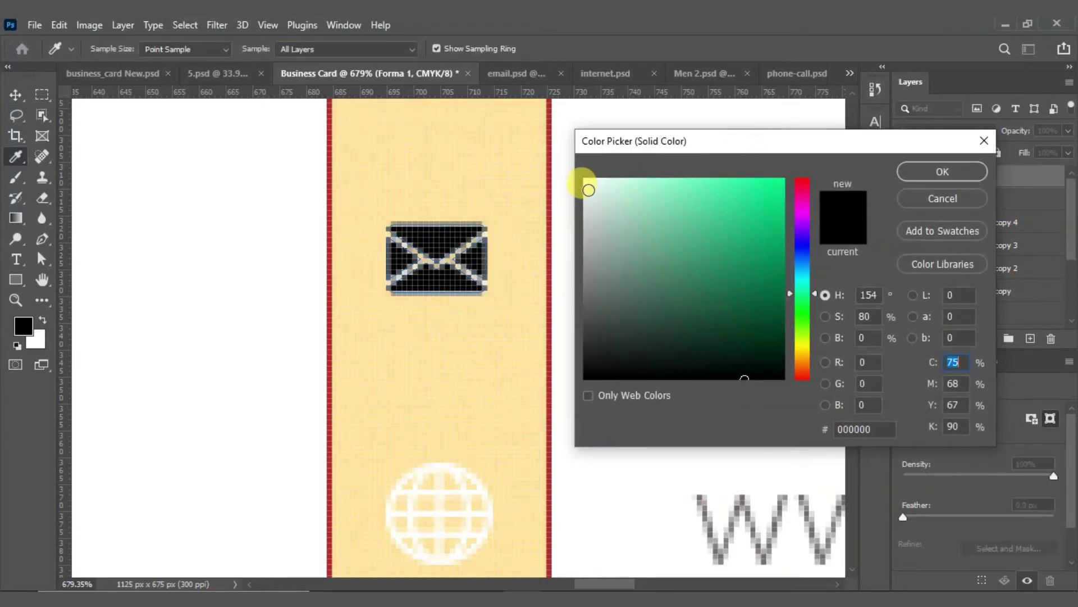
left_click_drag(600, 187, 585, 144)
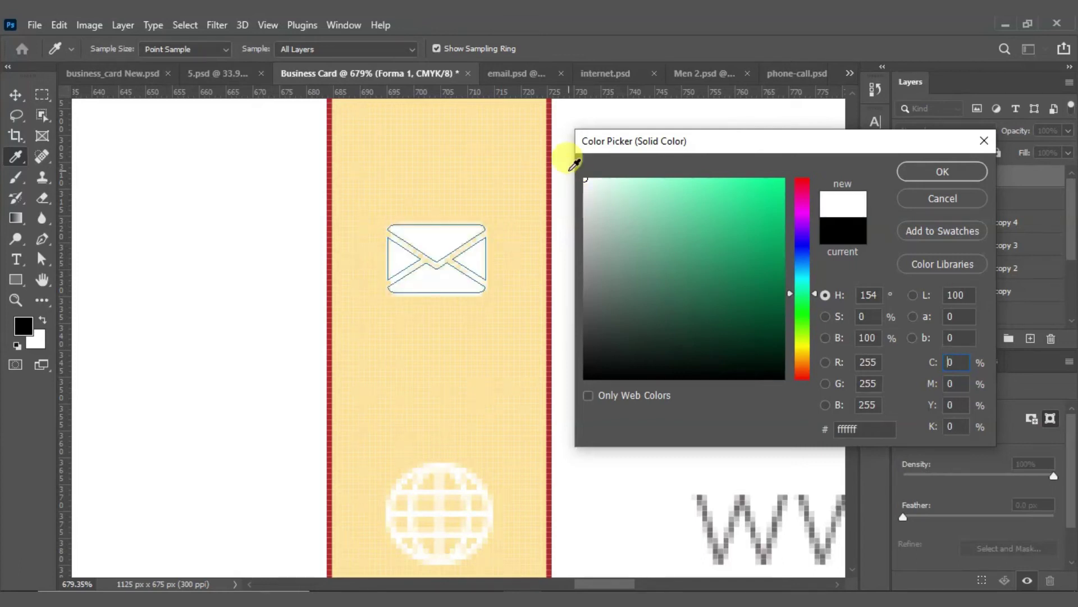
left_click(915, 174)
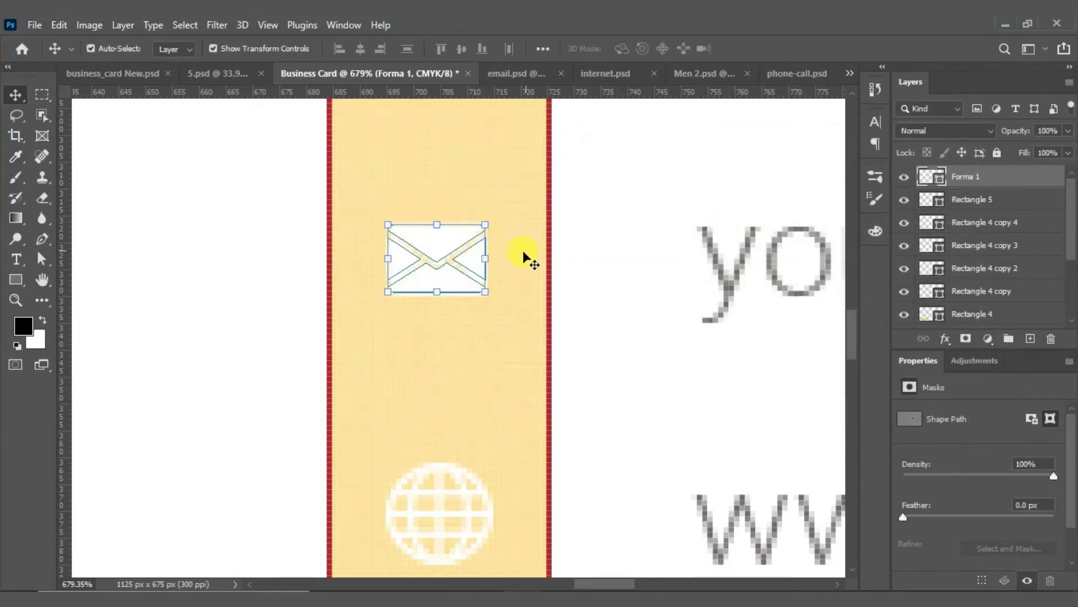
left_click(471, 335)
Step: Close email.psd and bring the globe shape into the card, shrunk down
scroll(469, 336, "down", 2)
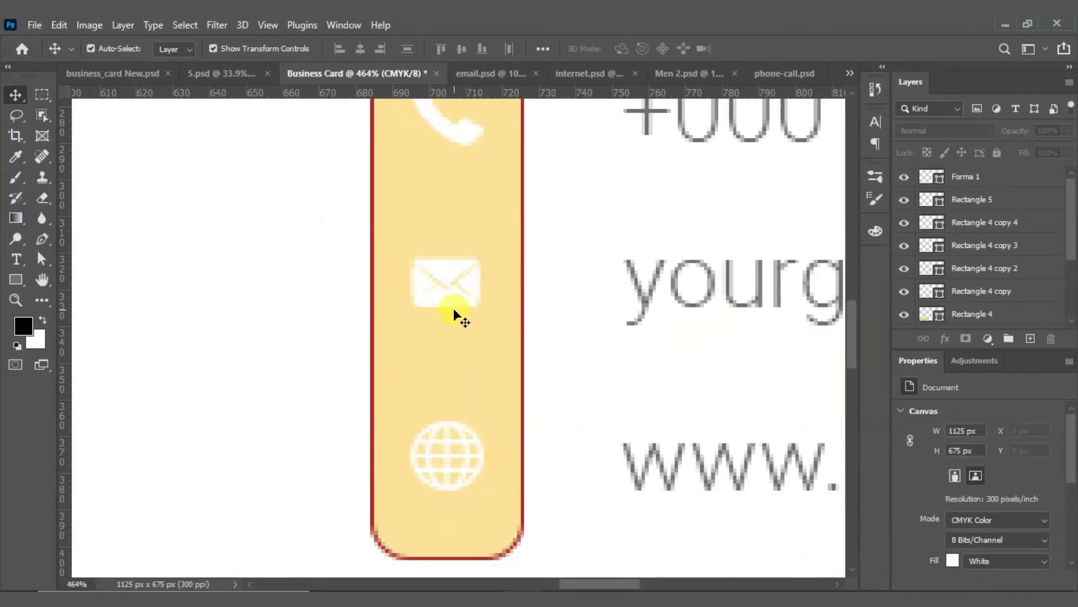
scroll(443, 379, "down", 1)
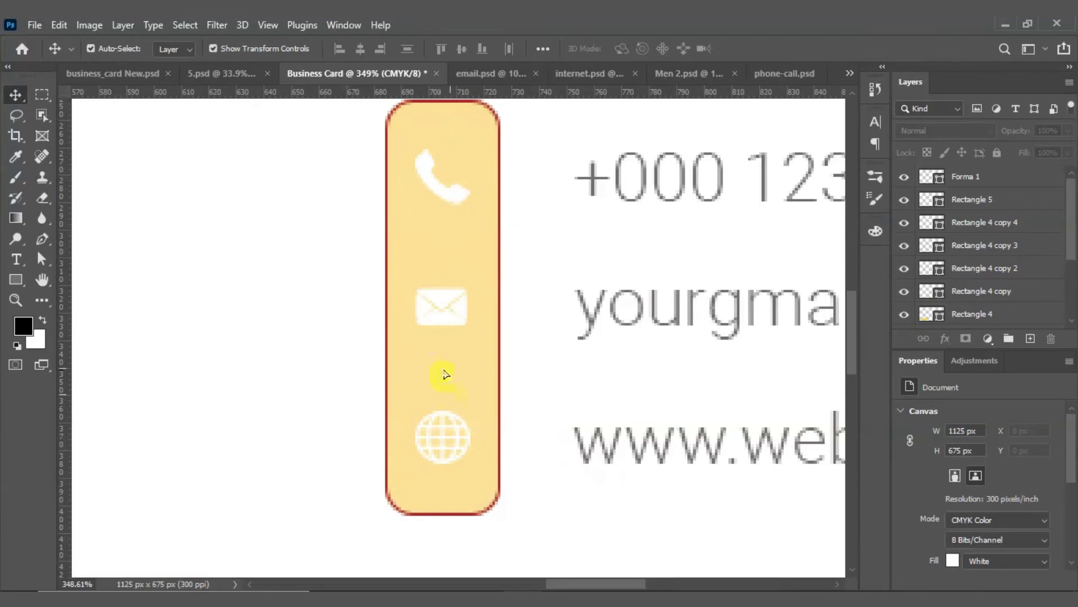
scroll(444, 374, "down", 2)
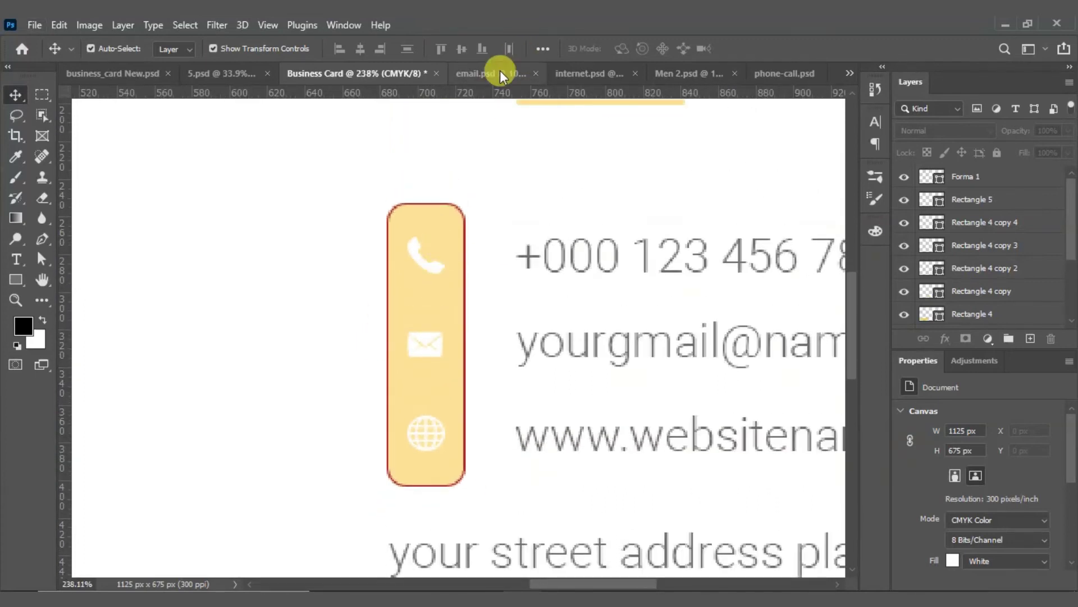
left_click(500, 73)
left_click(547, 74)
left_click(528, 76)
left_click_drag(660, 136, 409, 286)
key("Return")
Step: Close the globe file without saving, then copy the person and phone shapes into the card
left_click(561, 74)
left_click(594, 74)
key("n")
left_click(597, 75)
left_click_drag(472, 224, 430, 285)
left_click(606, 74)
left_click(667, 73)
left_click(669, 74)
left_click_drag(548, 258, 441, 303)
Step: Shrink the phone to about 51 px and scale the person icon beside the name
key("ctrl+t")
left_click_drag(636, 495, 313, 259)
left_click(781, 48)
left_click(456, 250)
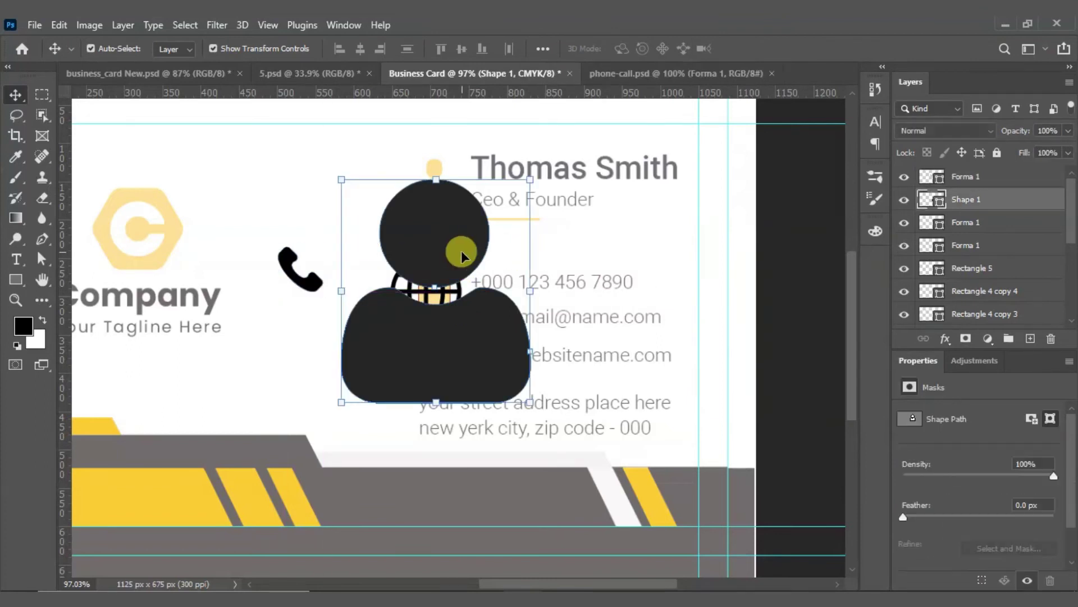
mouse_move(436, 180)
left_mouse_down()
mouse_move(435, 353)
mouse_move(436, 188)
left_mouse_up()
left_click_drag(463, 241, 455, 212)
left_click(781, 50)
Step: Shrink the globe icon and position it over the white website icon
scroll(432, 173, "up", 4)
left_click_drag(227, 328, 295, 413)
left_click(426, 368)
left_click_drag(422, 414, 442, 467)
scroll(436, 474, "up", 10)
left_click_drag(436, 480, 429, 382)
left_click_drag(424, 333, 433, 364)
key("Left")
left_click_drag(516, 338, 524, 338)
left_click(783, 49)
scroll(425, 403, "down", 9)
left_click(376, 434)
Step: Place the phone icon on the contact strip and resize it to about 19 px
scroll(219, 323, "down", 3)
left_click_drag(110, 294, 483, 291)
scroll(473, 308, "up", 3)
left_click_drag(508, 486, 389, 285)
key("Left")
key("Left")
key("Left")
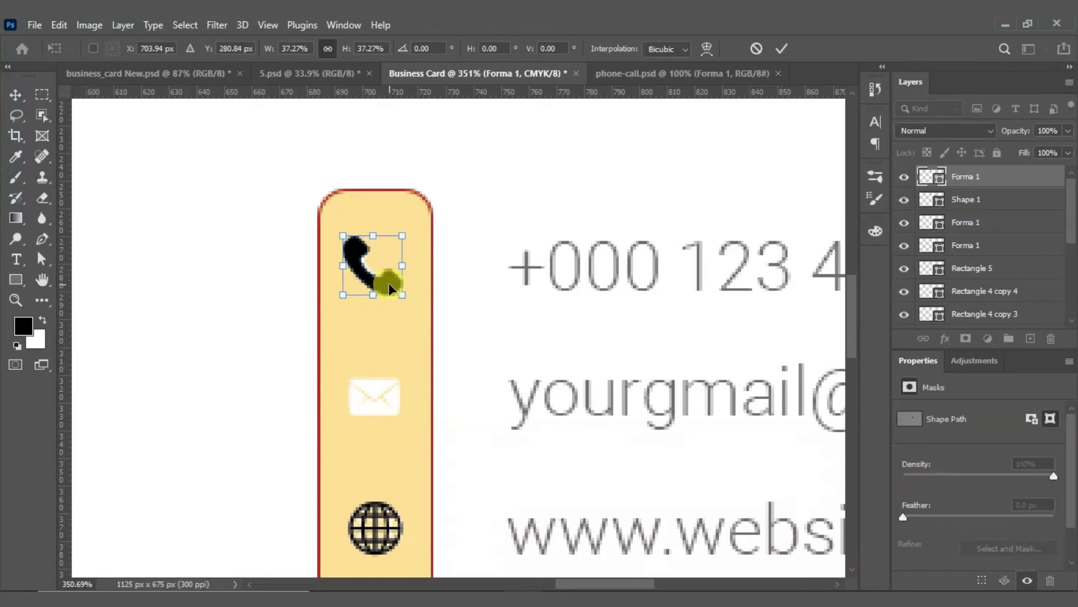
key("Right")
key("Return")
scroll(388, 284, "up", 5)
left_click(445, 326, "shift")
key("ctrl+z")
left_click_drag(450, 335, 408, 303)
left_click(782, 49)
Step: Fit the card in view and fit the person icon over the yellow placeholder beside the name
left_click(595, 217)
key("ctrl+0")
scroll(581, 187, "up", 7)
mouse_move(511, 312)
left_mouse_down()
mouse_move(418, 312)
mouse_move(503, 311)
left_mouse_up()
left_click_drag(549, 343, 541, 333)
left_click_drag(486, 296, 489, 303)
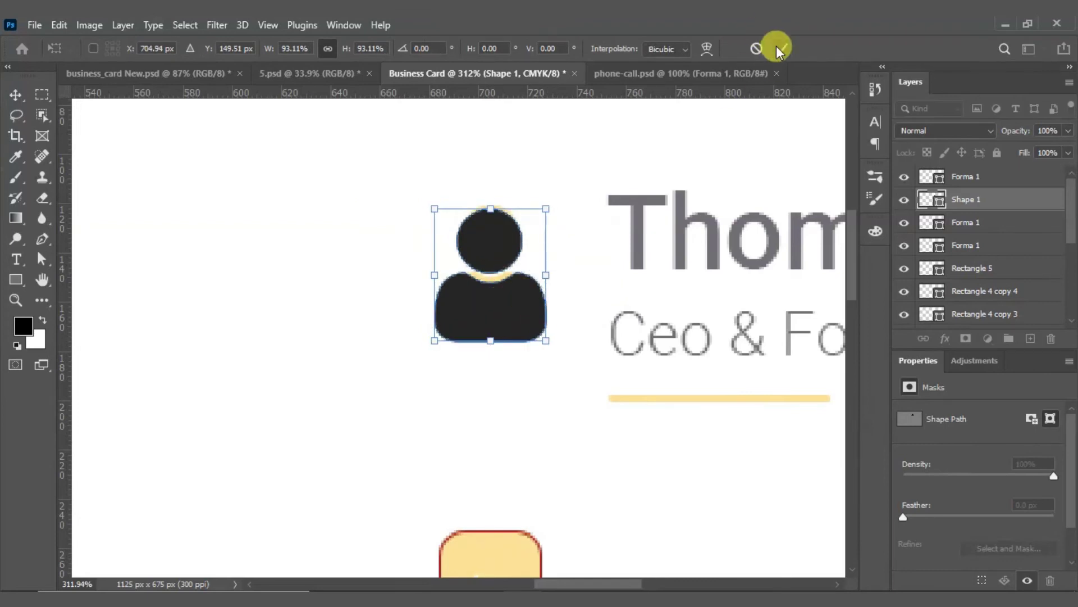
left_click(782, 48)
Step: Colour the person icon yellow by sampling the card's yellow in the Color Picker
scroll(496, 288, "down", 3)
scroll(501, 484, "down", 3)
scroll(497, 475, "up", 3)
left_click(510, 242)
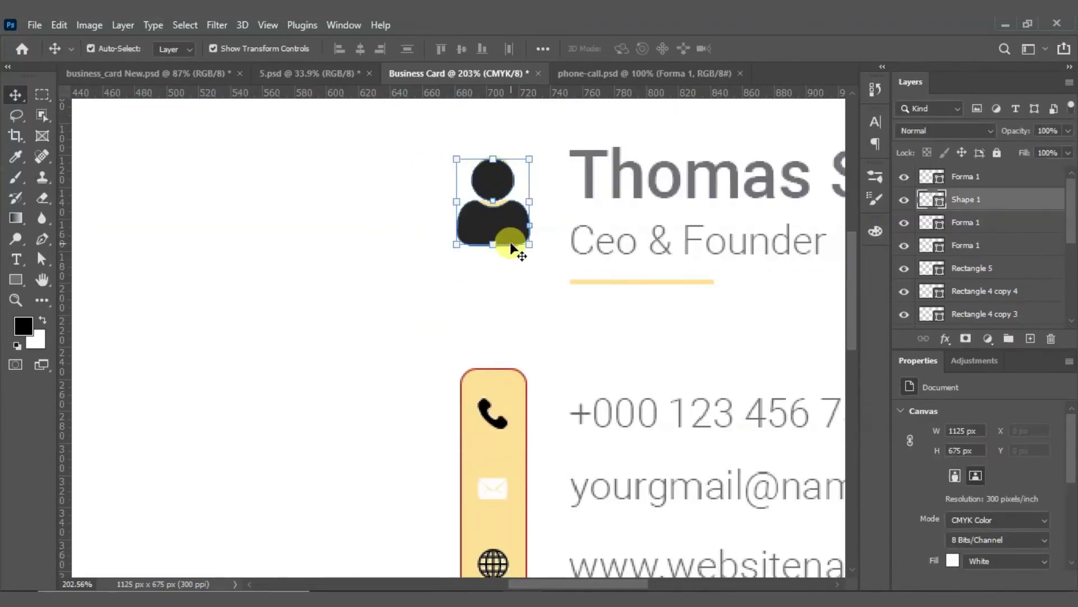
double_click(928, 199)
left_click(942, 198)
scroll(465, 202, "down", 3)
scroll(465, 202, "down", 3)
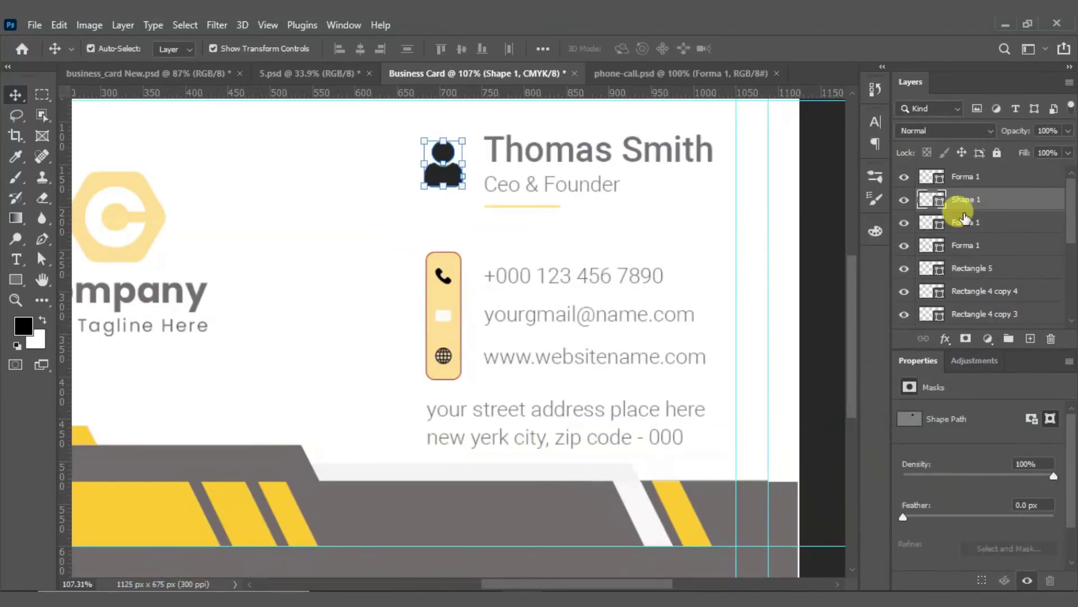
double_click(931, 200)
left_click(212, 483)
left_click(915, 170)
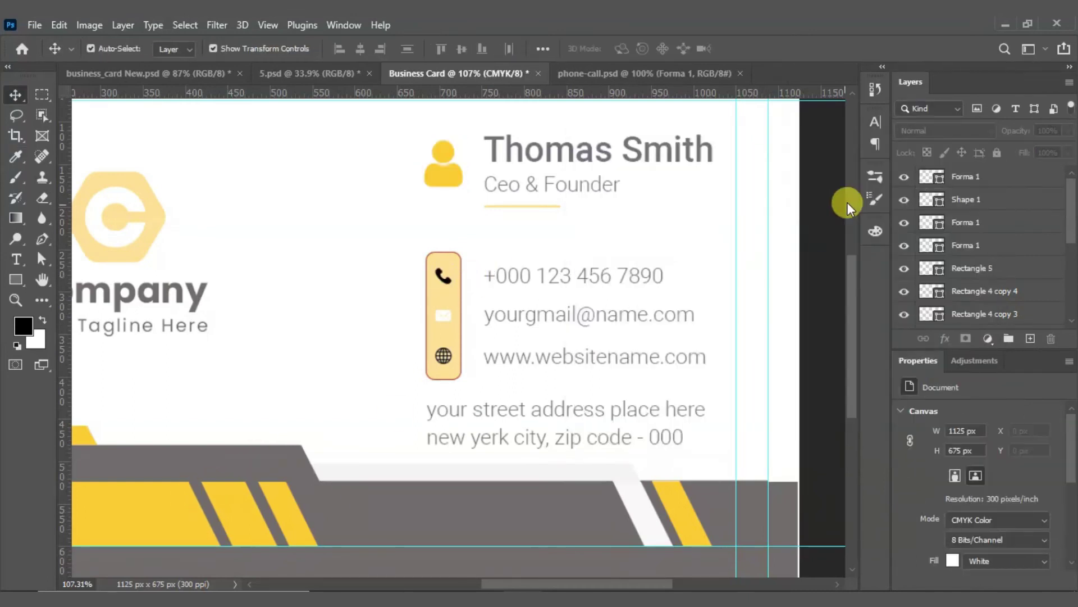
Step: Give the globe icon a new fill colour
left_click(442, 360)
double_click(928, 219)
left_click_drag(653, 200, 594, 169)
left_click(916, 170)
Step: Fill the phone icon (Forma 1) with white
scroll(438, 271, "up", 10)
left_click(440, 274)
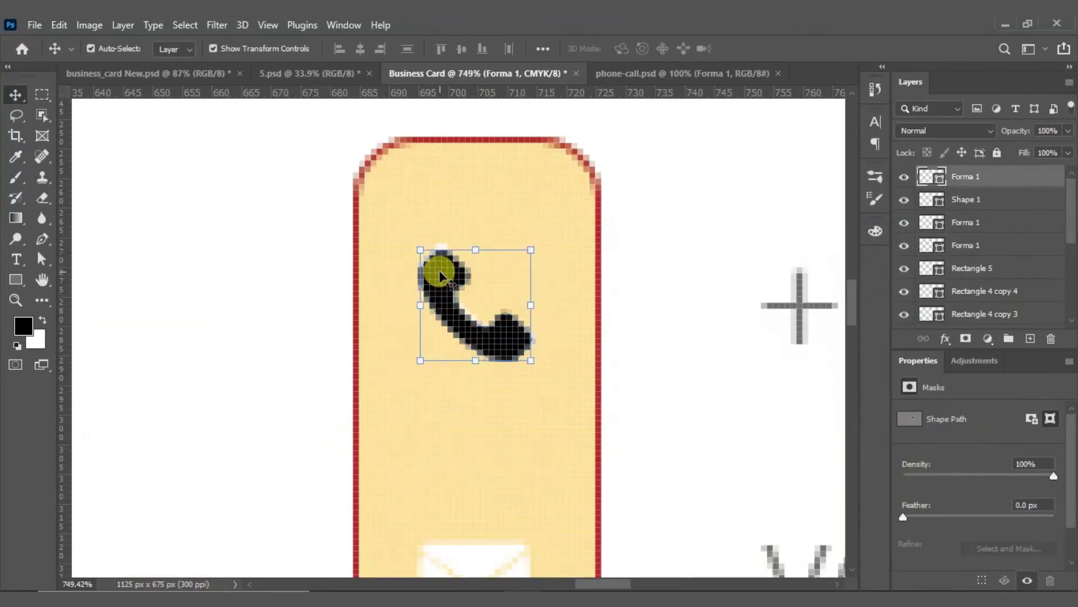
double_click(931, 177)
left_click(585, 179)
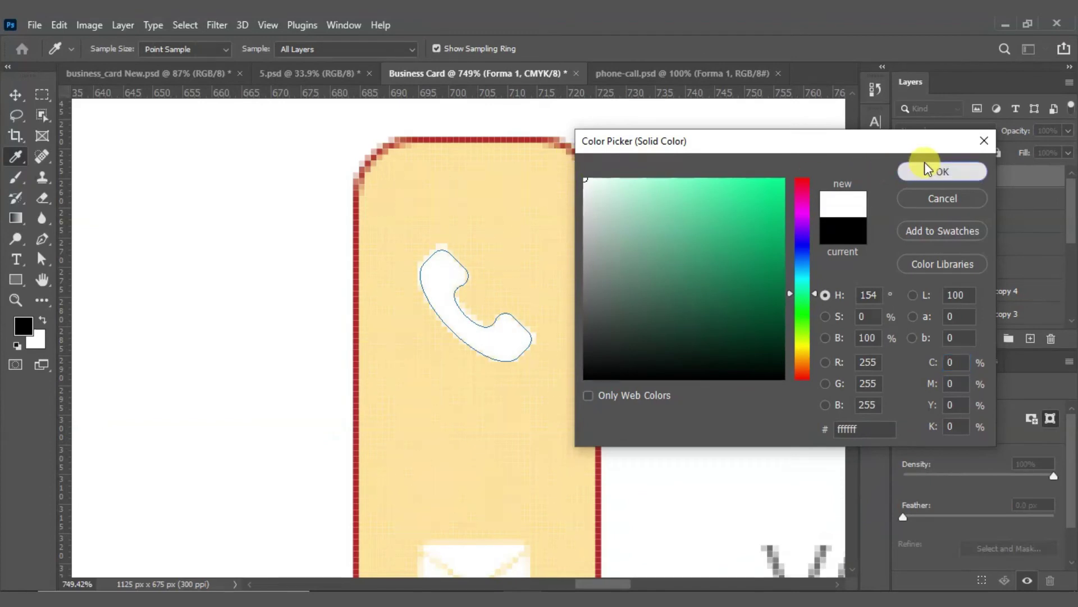
left_click(925, 166)
left_click(573, 240)
Step: Set the rounded contact strip (Rectangle 5) to no stroke and a yellow swatch fill
scroll(458, 231, "down", 2)
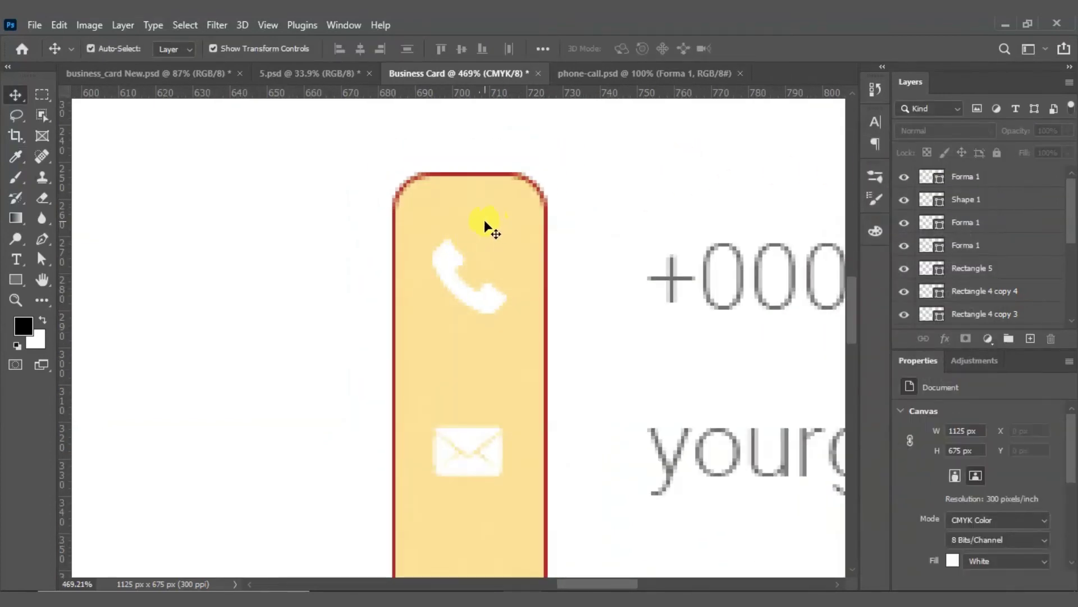
left_click_drag(457, 145, 504, 205)
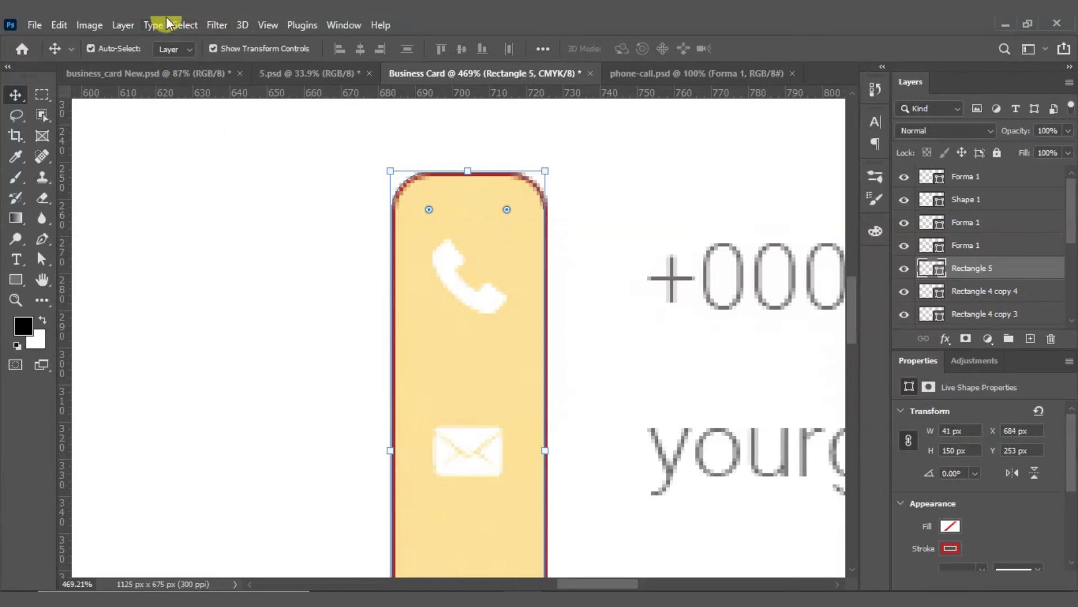
left_click(945, 547)
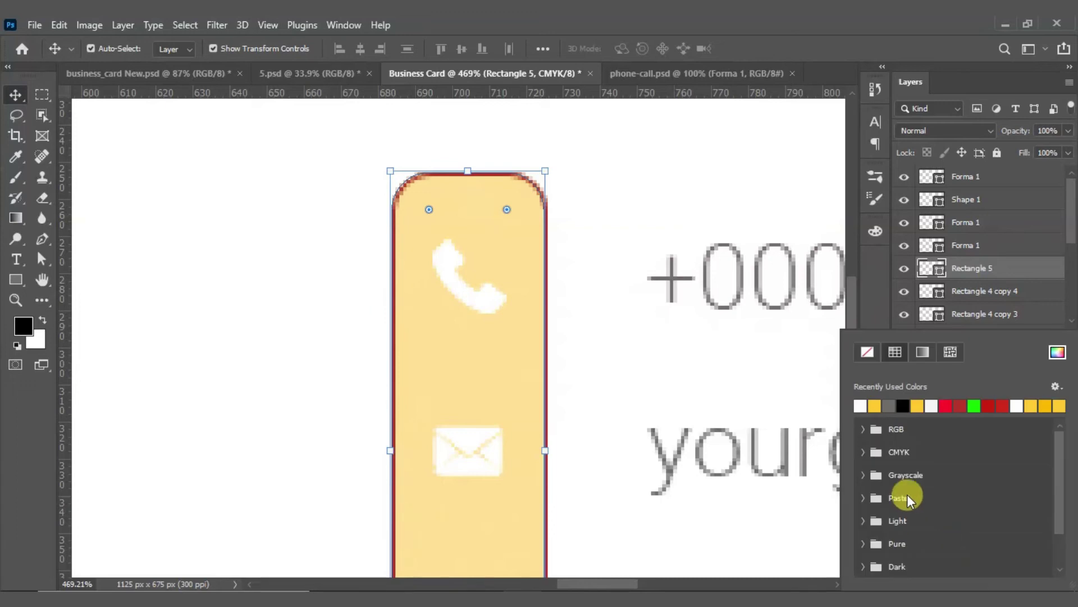
left_click(866, 354)
left_click(871, 319)
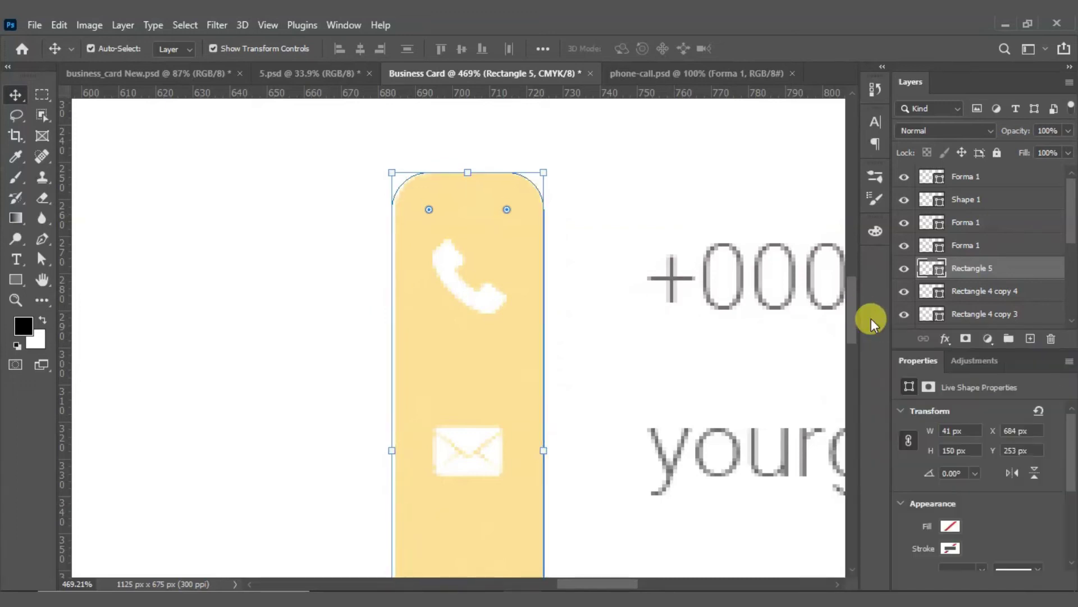
left_click(16, 280)
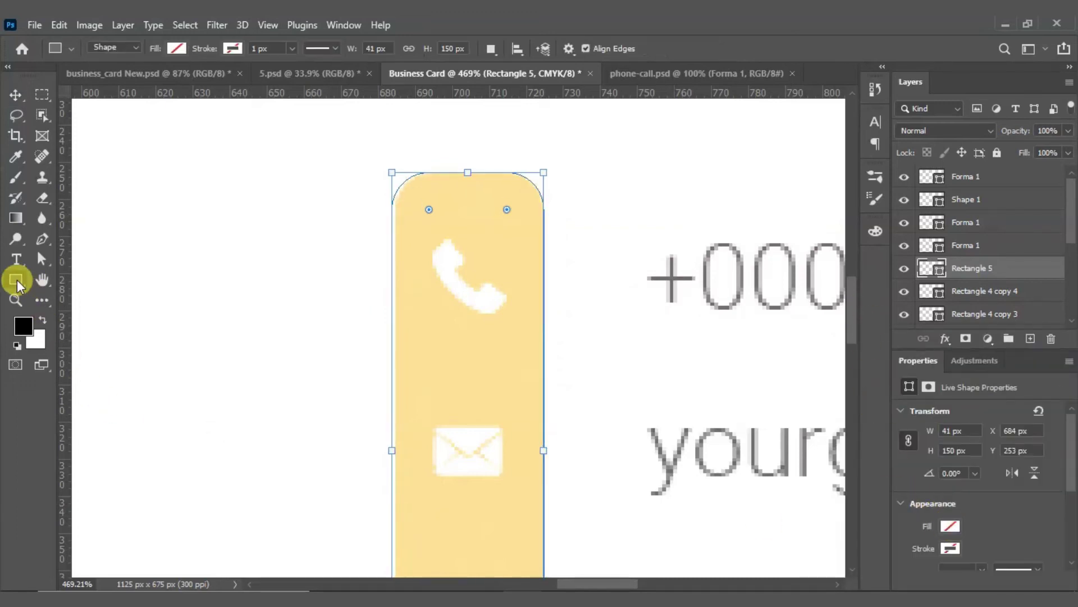
left_click(176, 49)
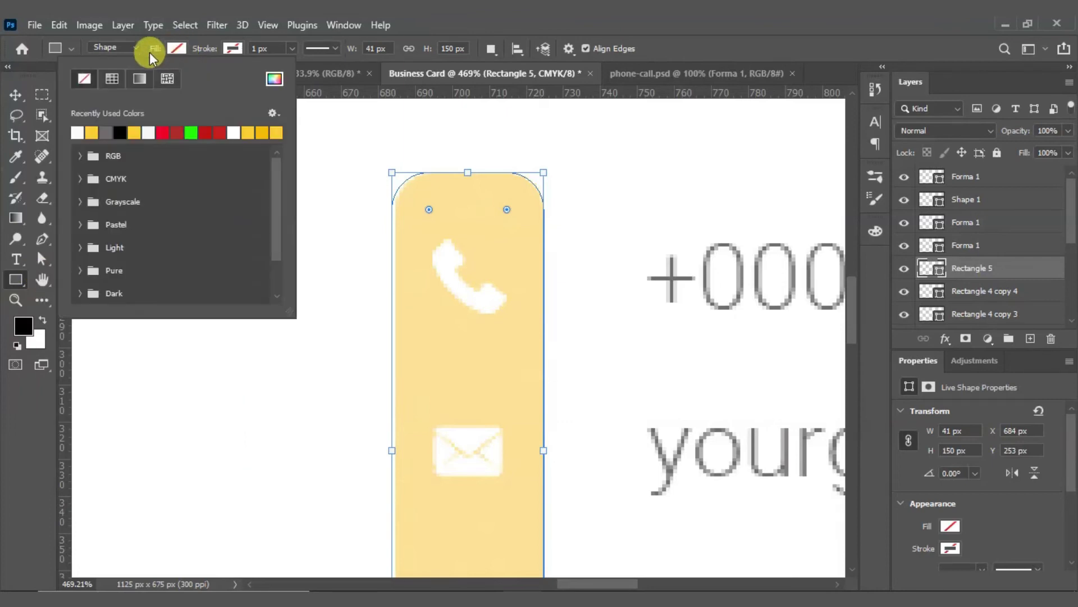
left_click(89, 133)
left_click(176, 49)
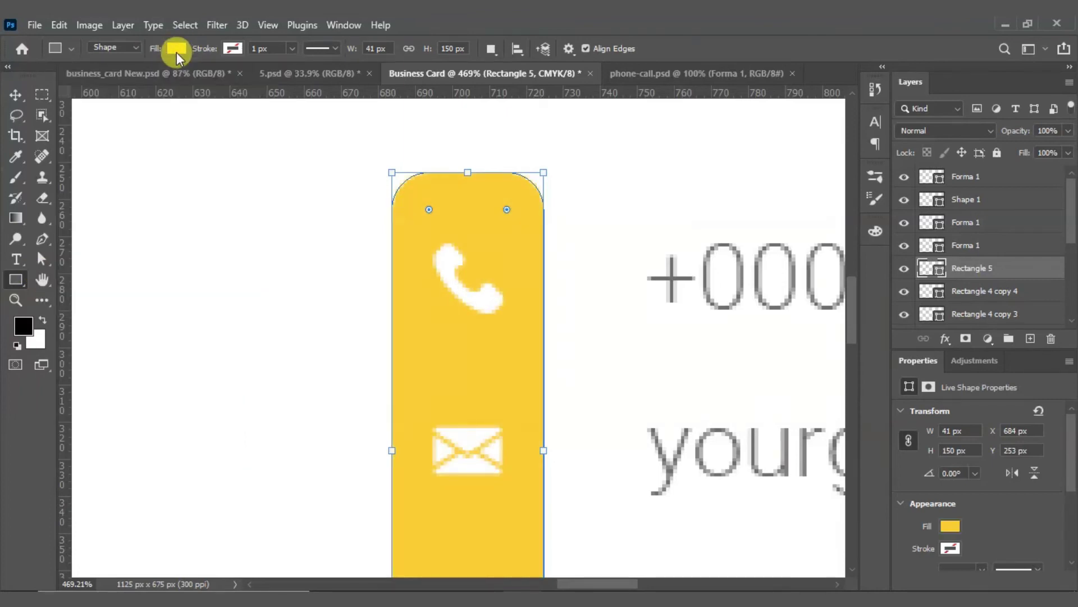
left_click(16, 94)
Step: Fit the whole card in the window to review the placed icons
scroll(399, 241, "down", 5)
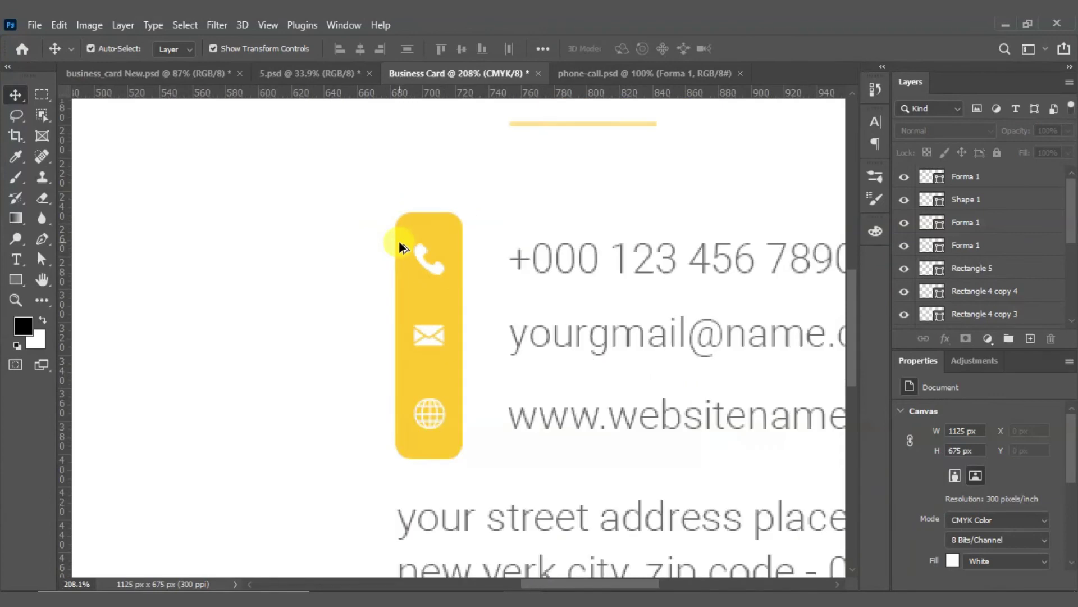
scroll(401, 241, "down", 3)
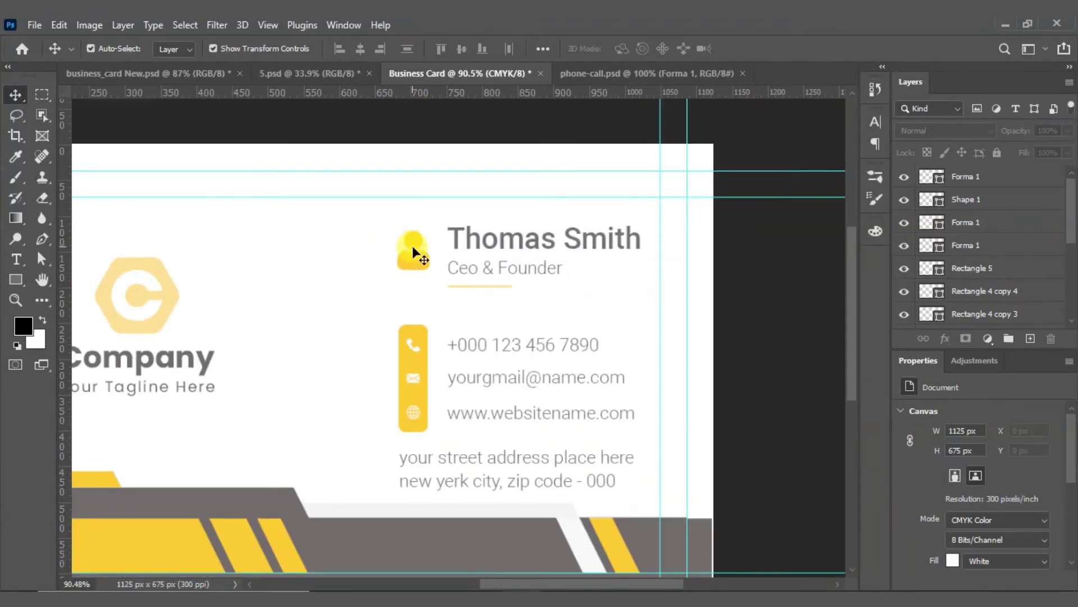
scroll(415, 250, "down", 2)
key("ctrl+0")
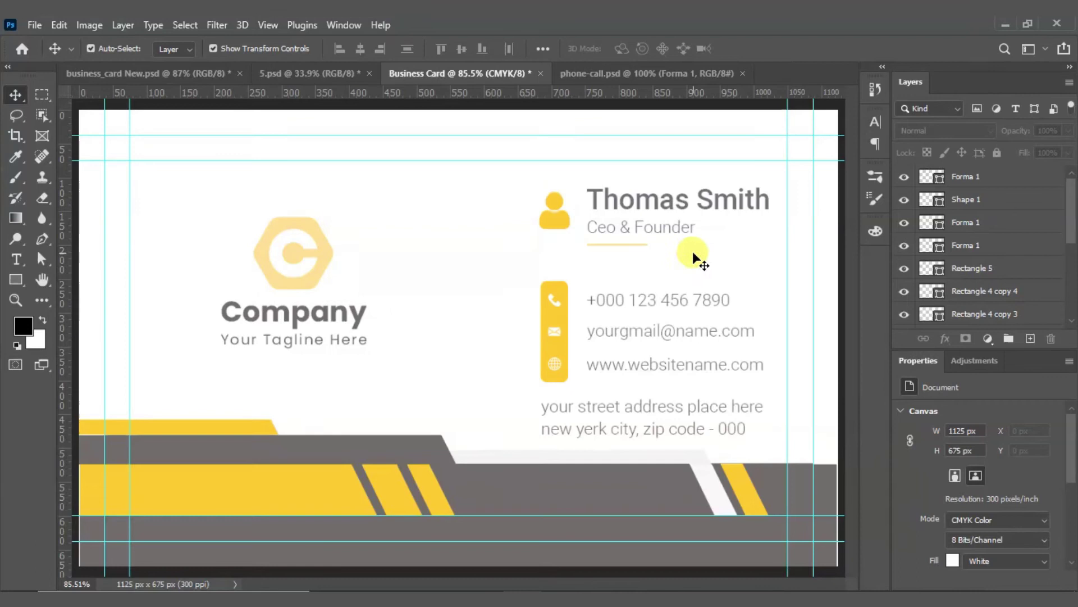
scroll(693, 251, "up", 10)
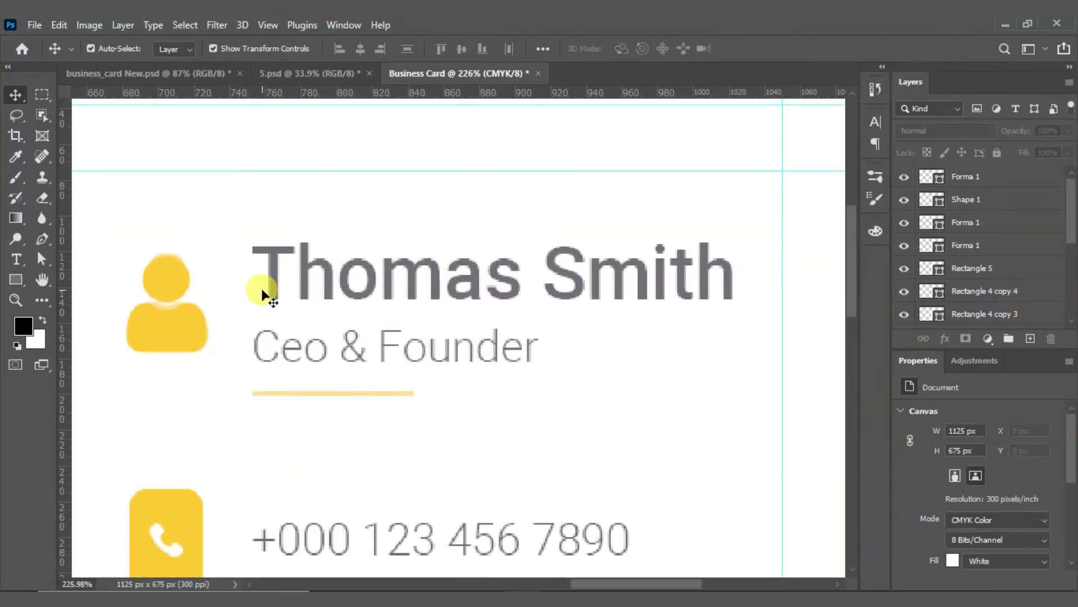
scroll(372, 328, "down", 5)
scroll(264, 319, "down", 1)
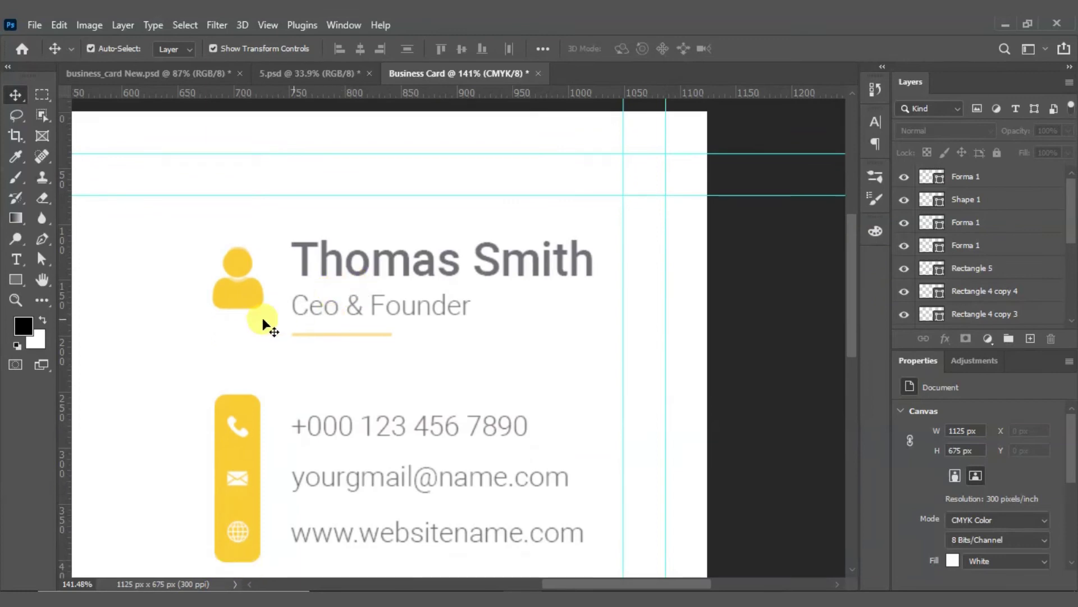
Step: Type the person's name in Roboto Medium and position it over the grey name
left_click(15, 259)
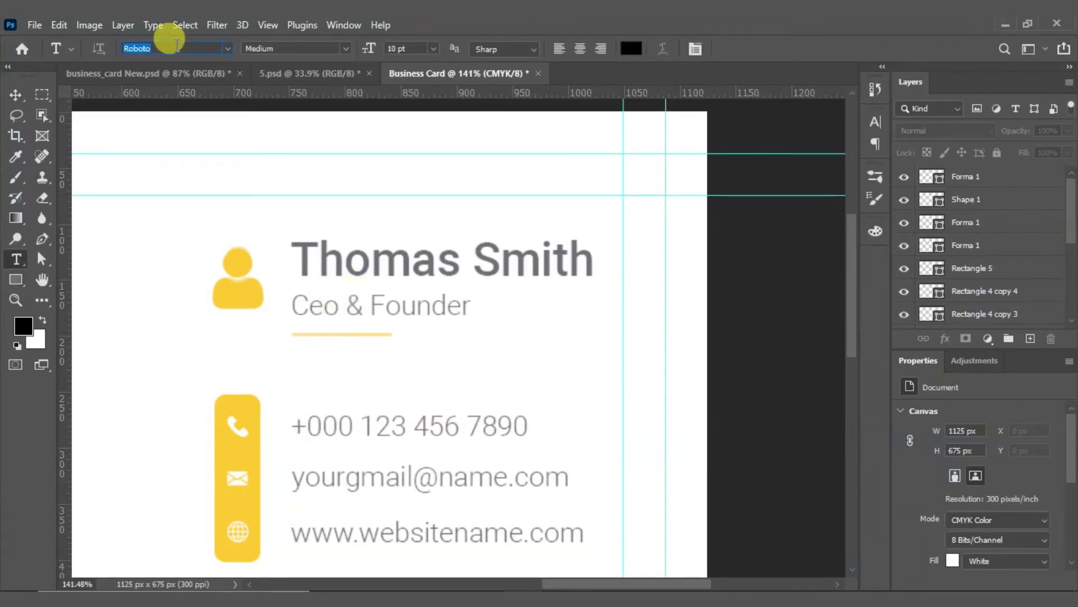
type("robo")
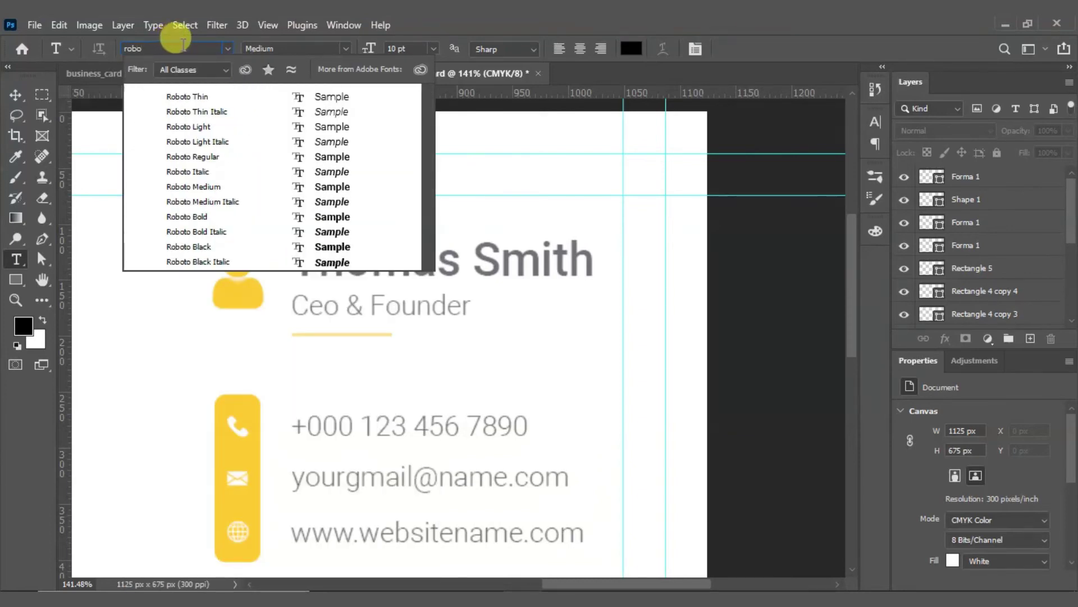
left_click(213, 188)
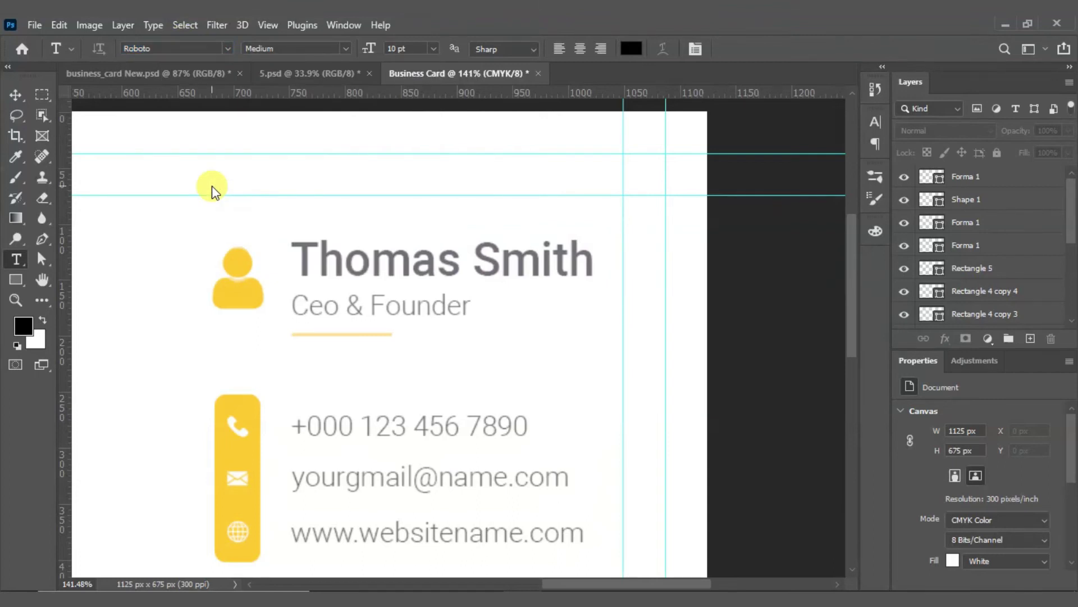
left_click(301, 366)
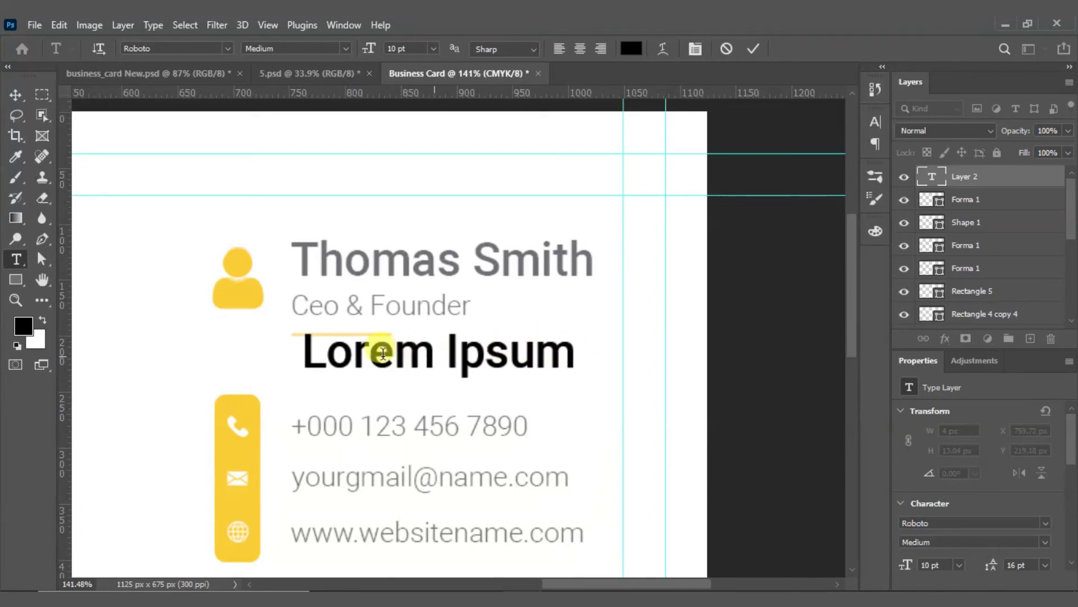
key("BackSpace")
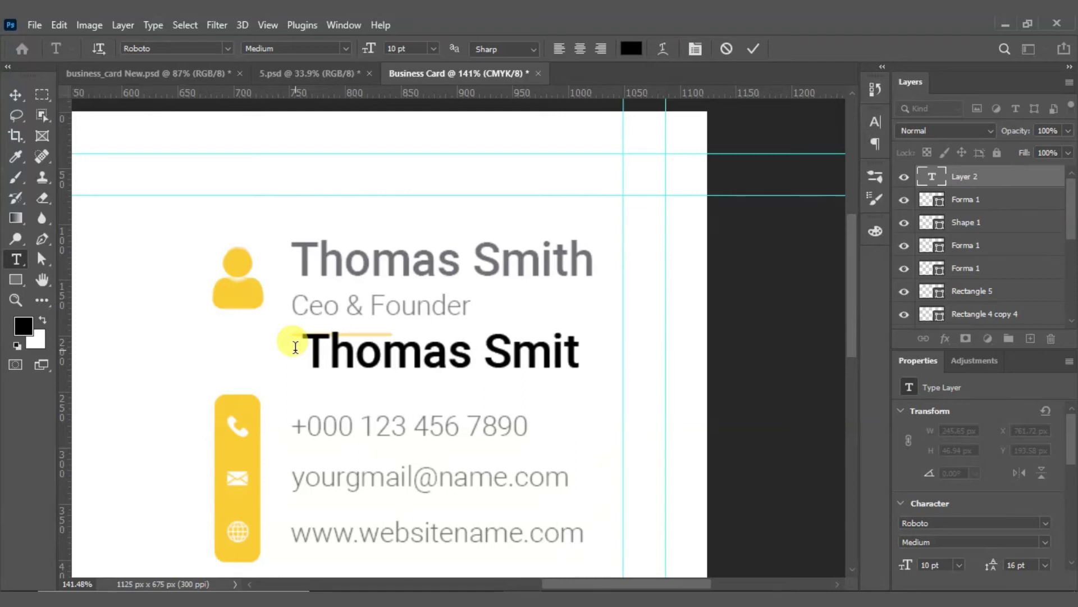
left_click(15, 95)
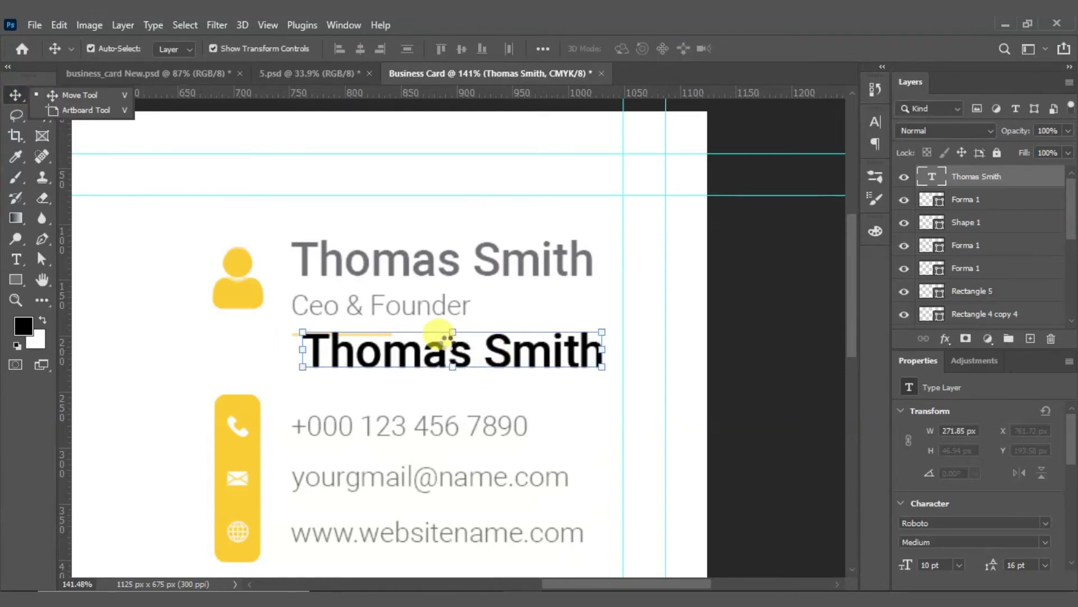
left_click_drag(456, 355, 445, 263)
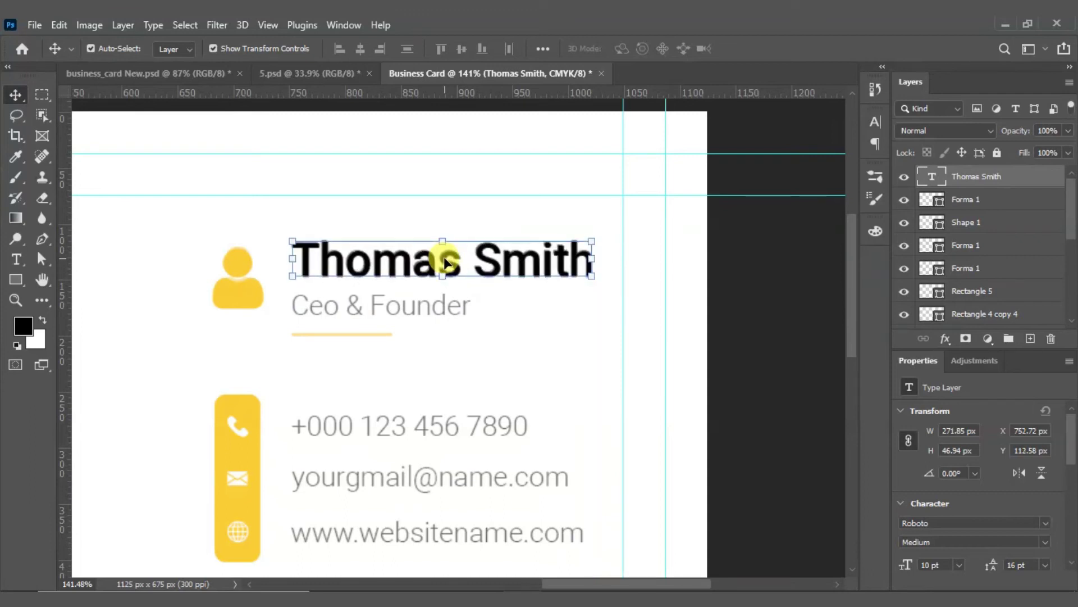
key("Left")
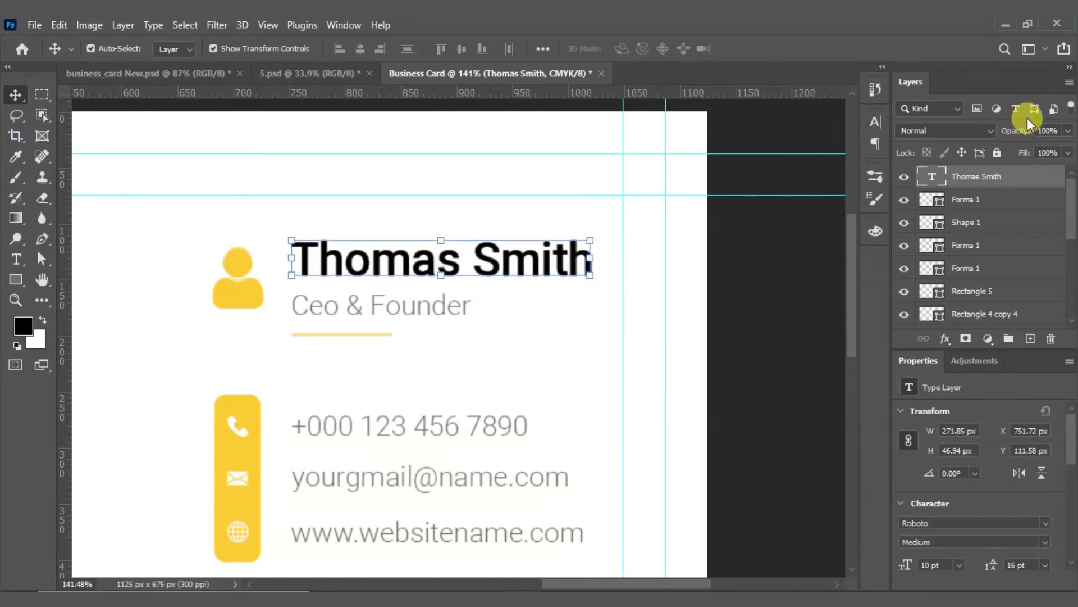
Step: Show the Character panel and Alt-drag a copy of the name below 'Ceo & Founder'
left_click(881, 126)
left_click(847, 115)
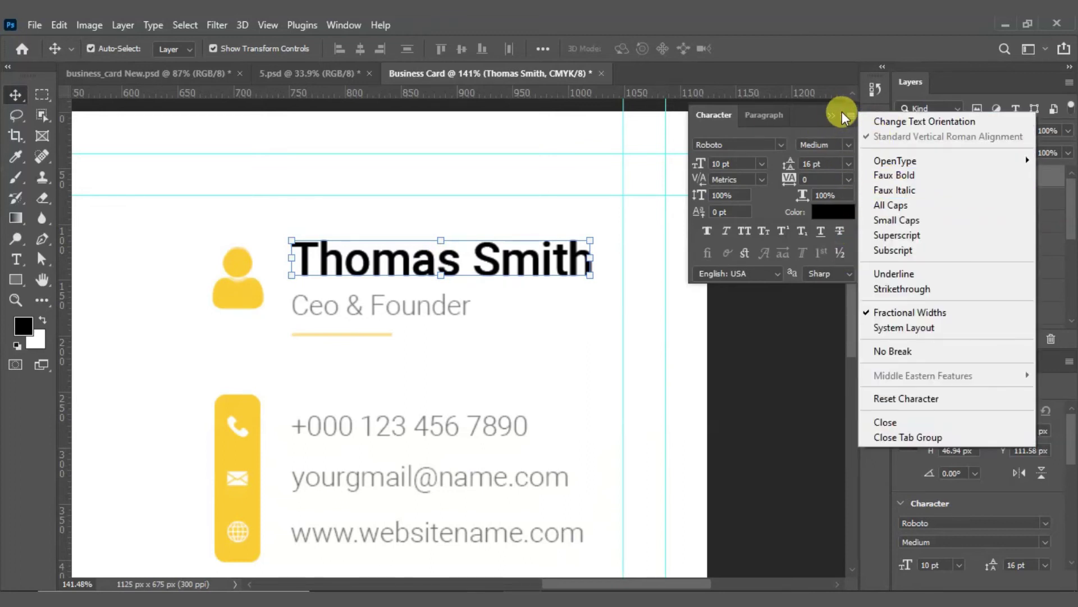
left_click(844, 111)
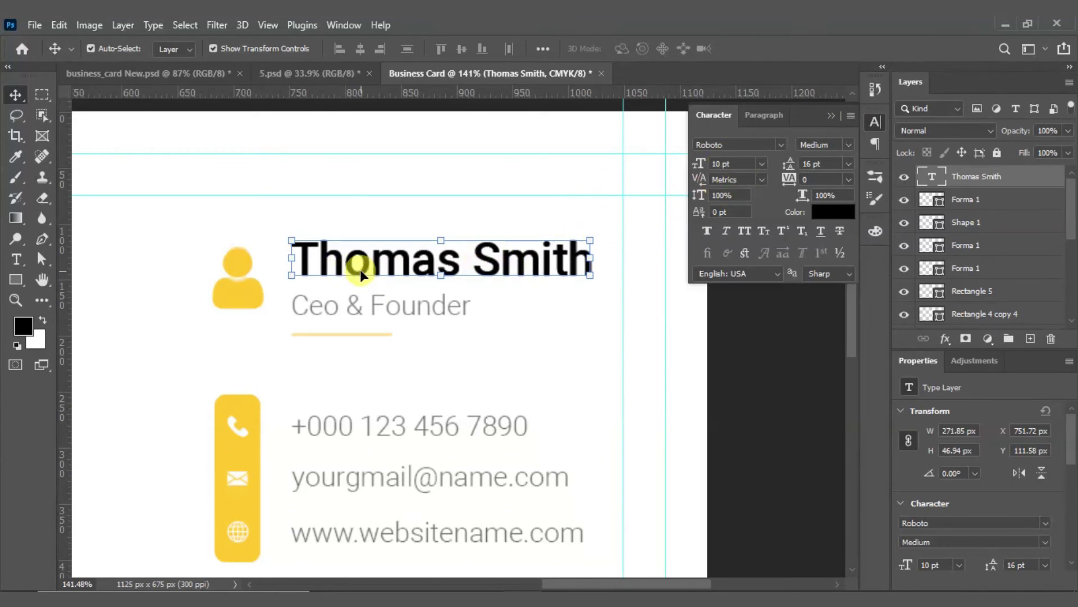
left_click_drag(349, 270, 343, 366)
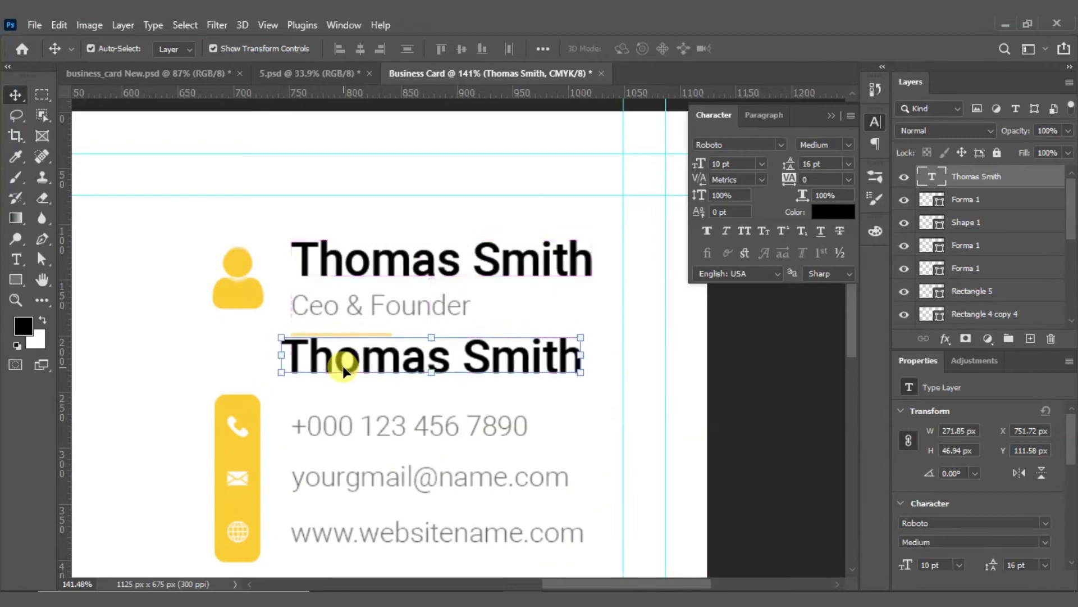
Step: Retype the duplicated name as 'Ceo & Founder' in Light font weight
scroll(343, 365, "up", 1)
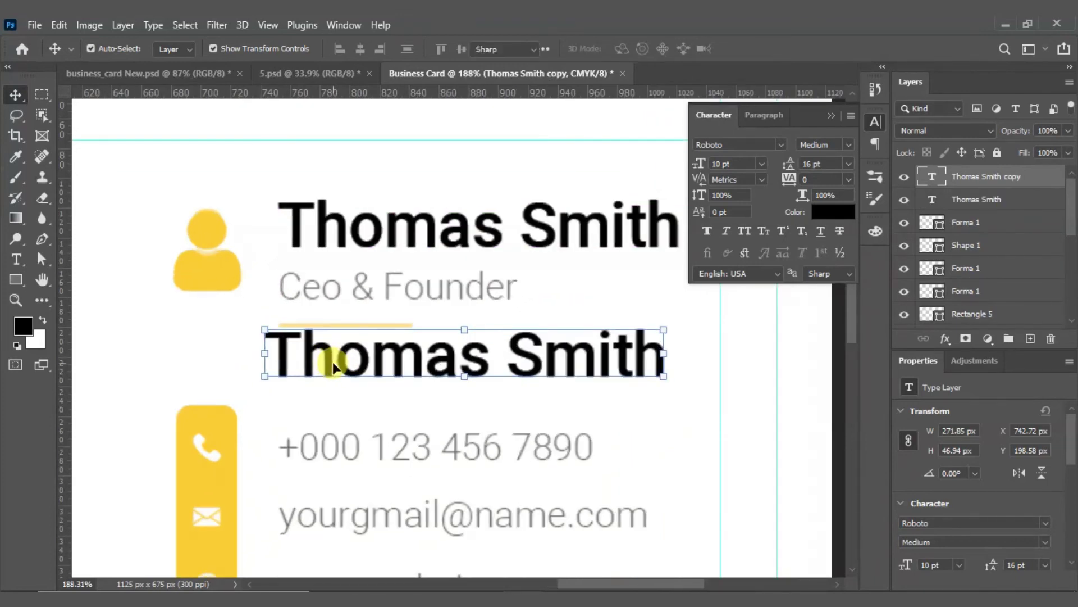
double_click(332, 362)
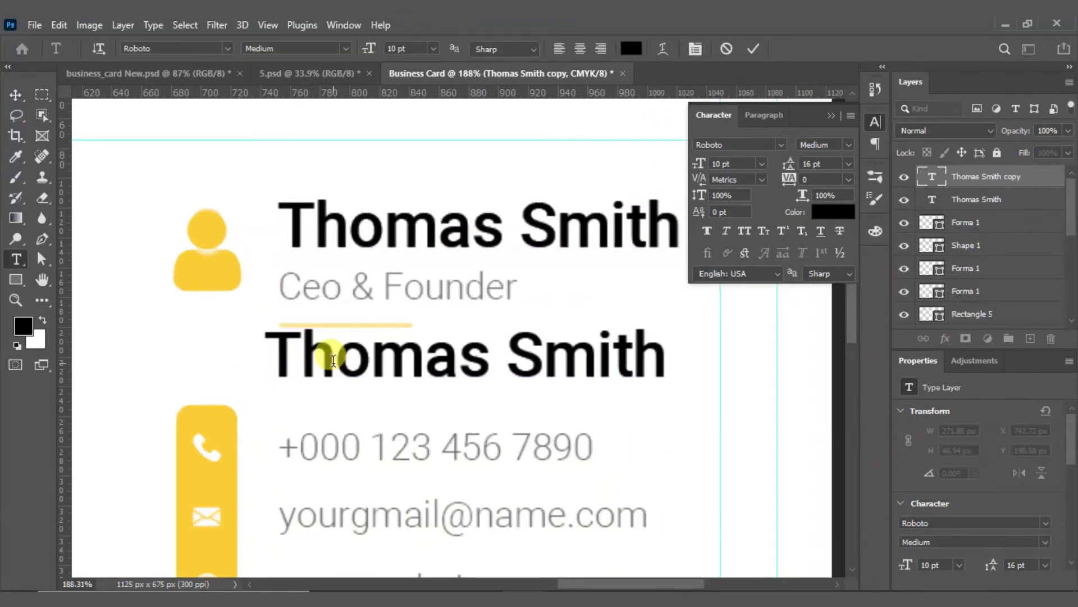
key("ctrl+a")
key("BackSpace")
type("C")
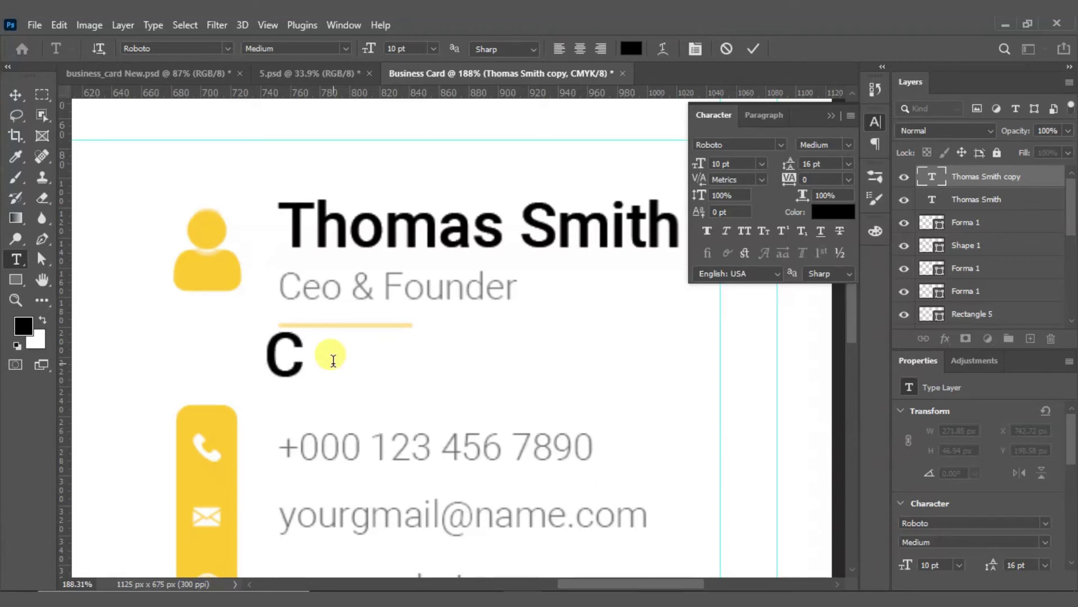
type("eo")
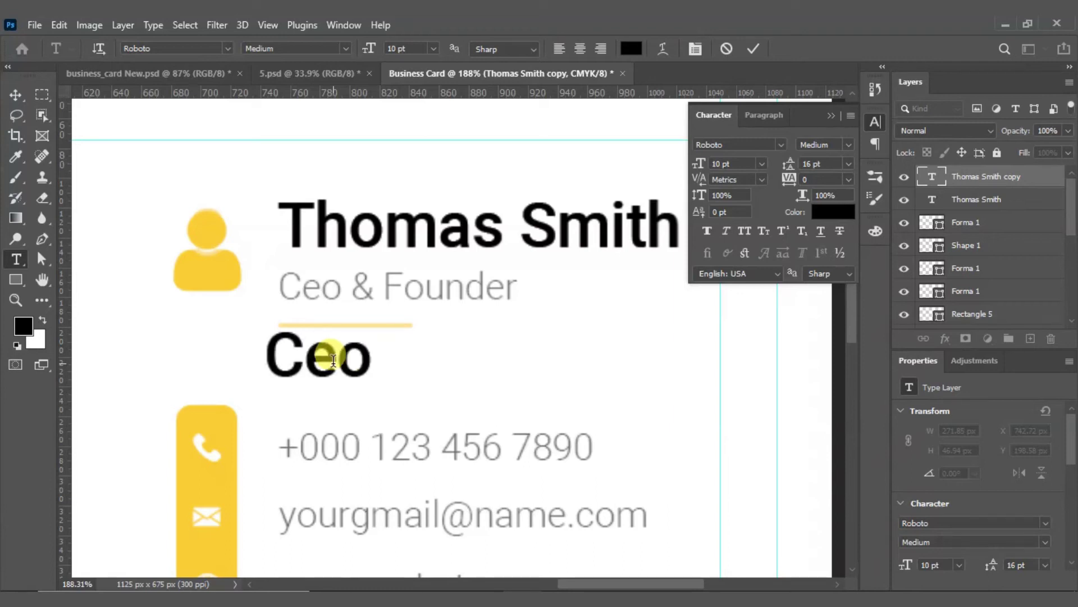
type(" & Founder")
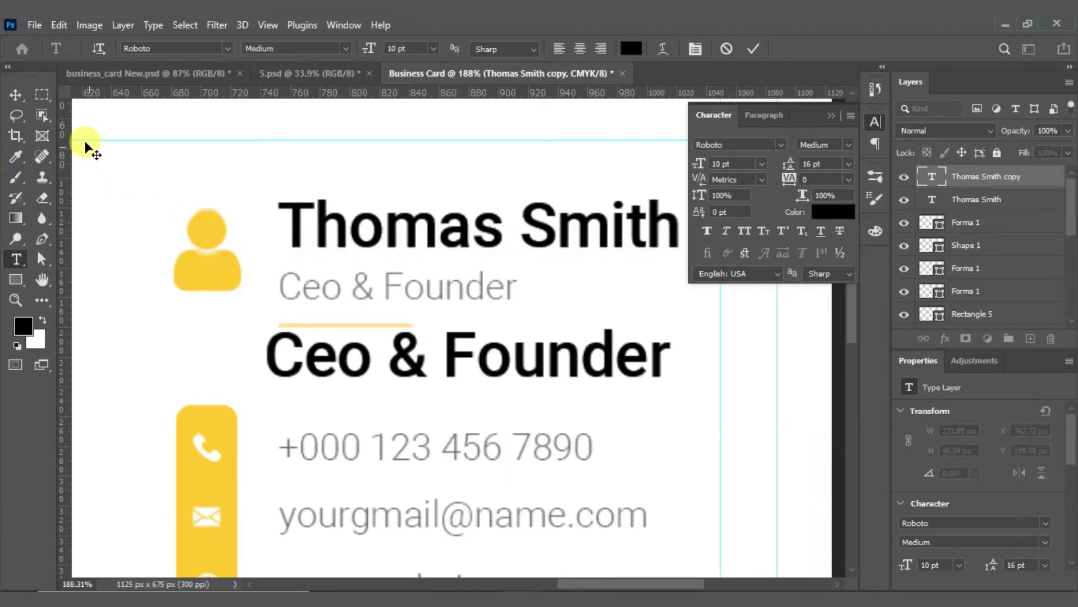
left_click(754, 48)
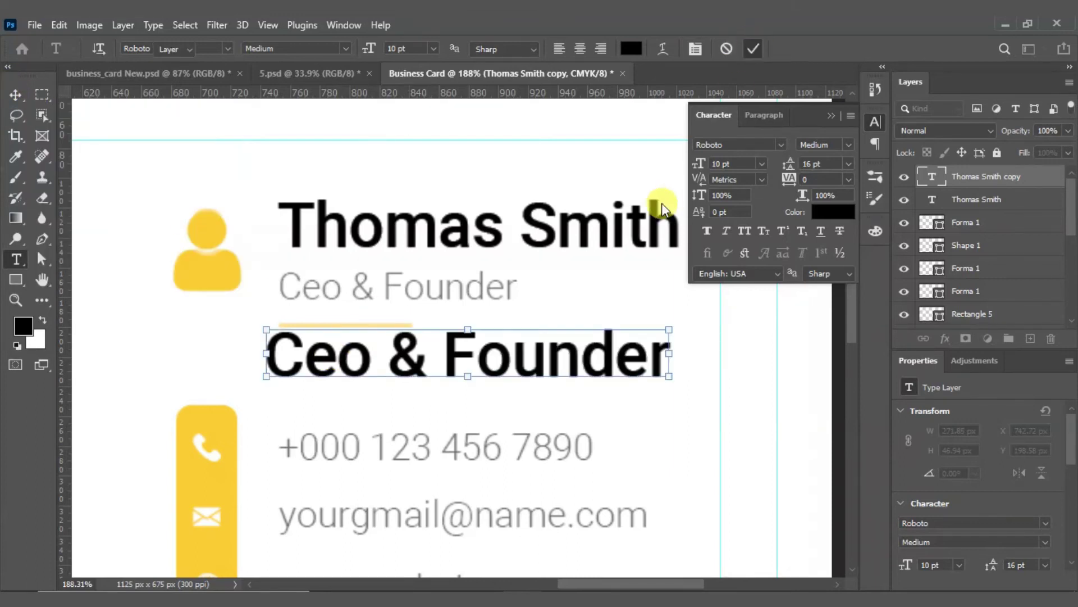
key("v")
left_click(844, 148)
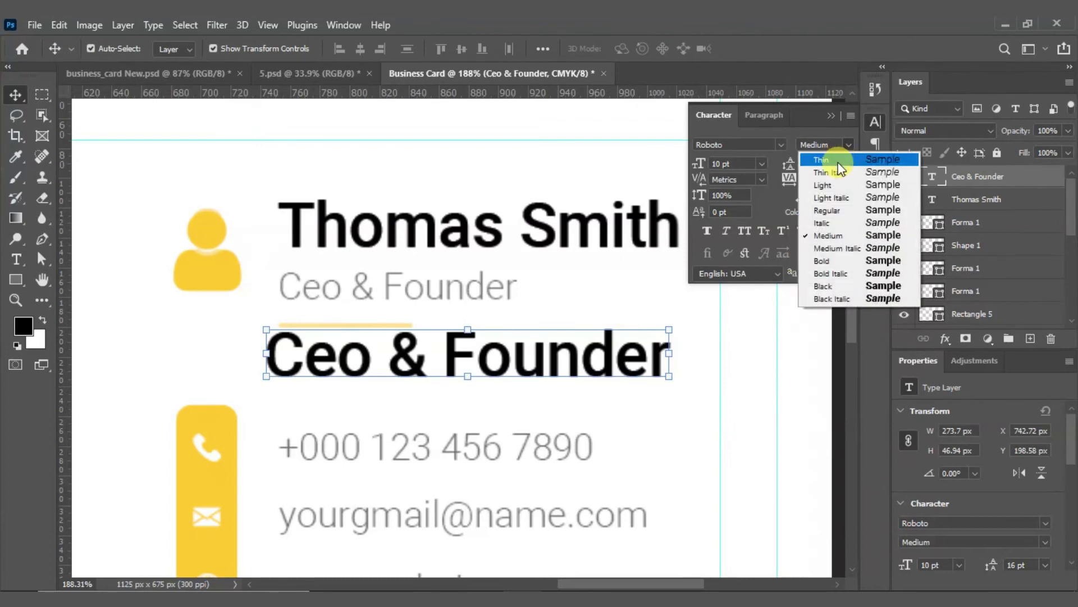
left_click(831, 186)
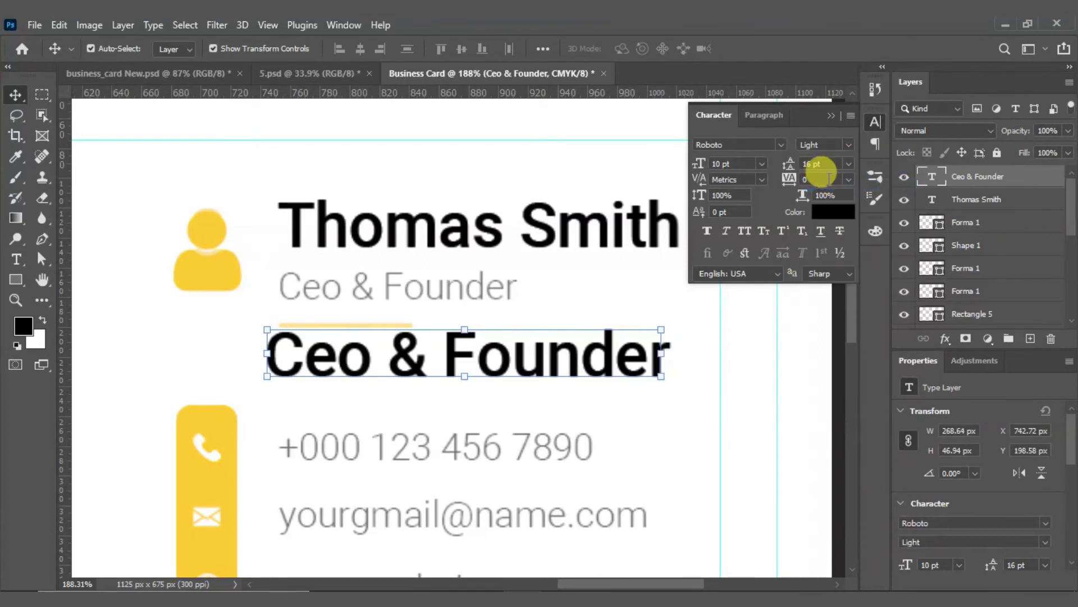
left_click(848, 151)
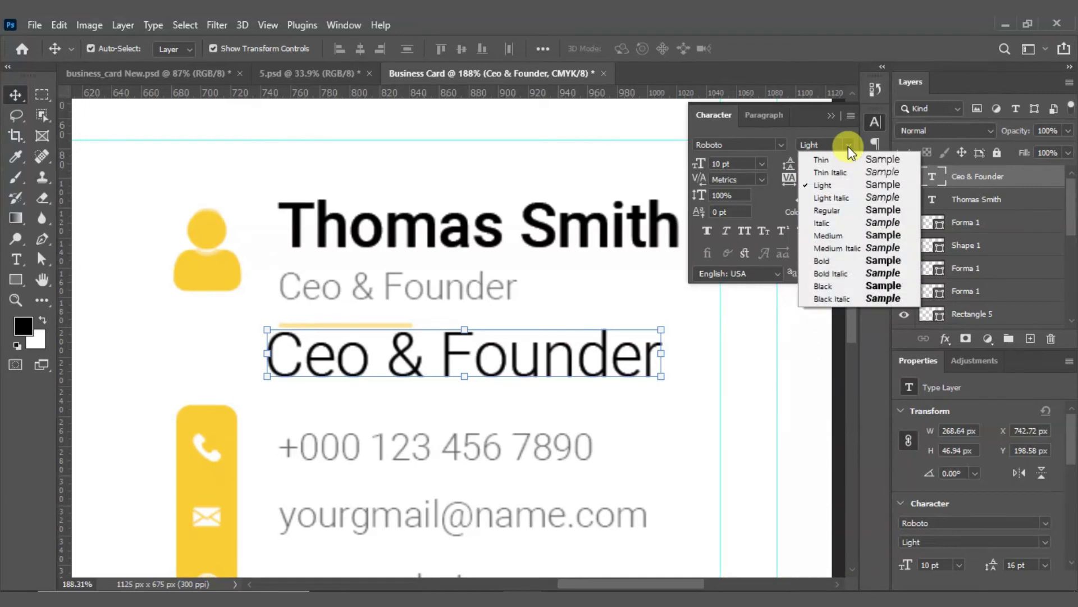
left_click(837, 184)
Step: Scale the title down and set its font size to 6 pt
mouse_move(660, 375)
left_mouse_down()
mouse_move(603, 366)
mouse_move(643, 342)
mouse_move(657, 359)
left_mouse_up()
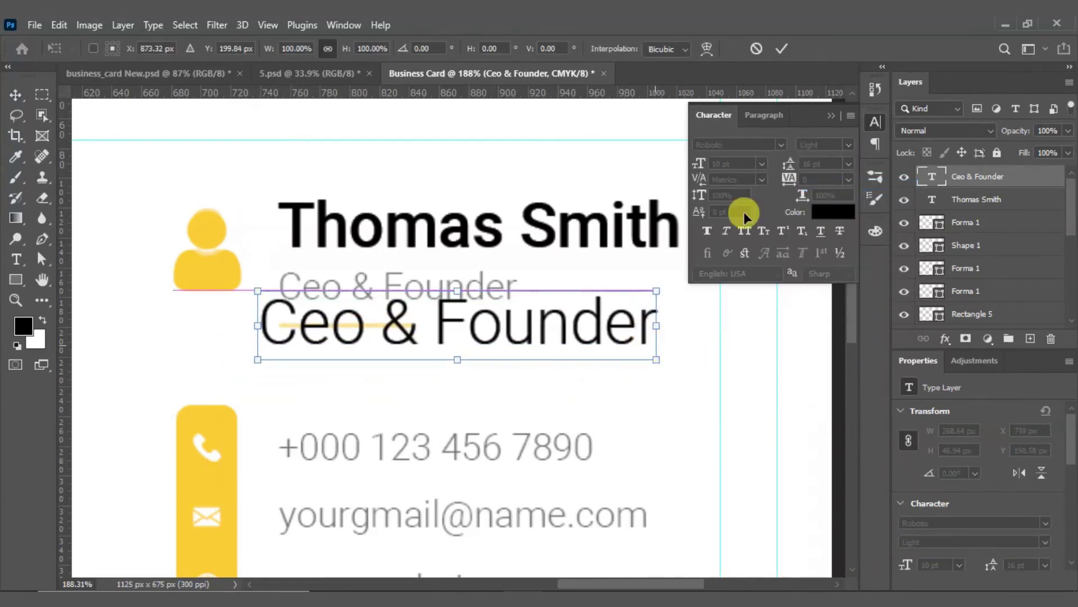
left_click_drag(257, 358, 317, 286)
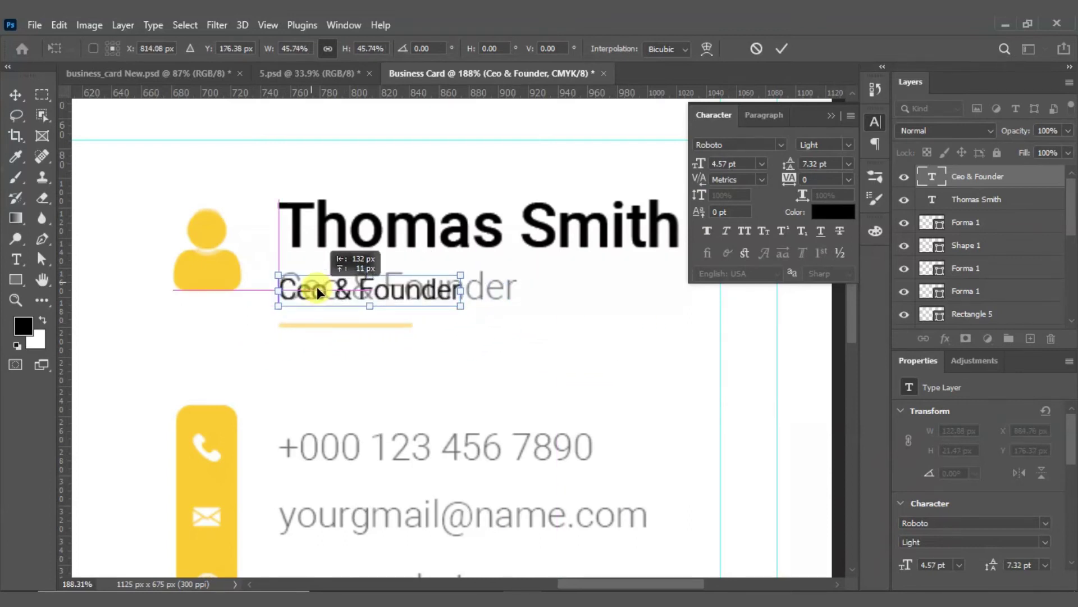
left_click_drag(460, 289, 517, 289)
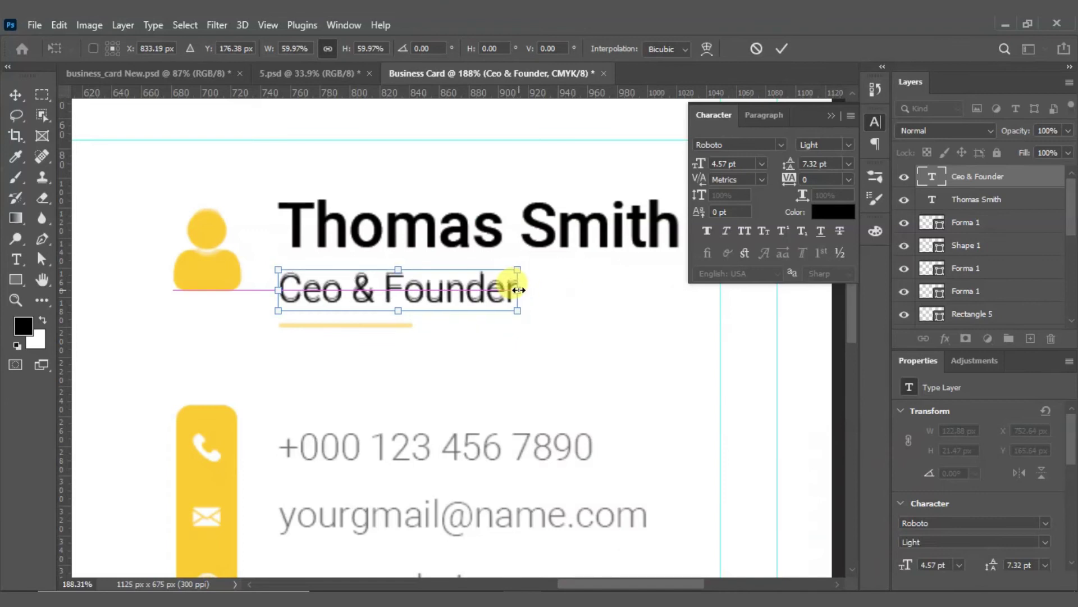
left_click(784, 53)
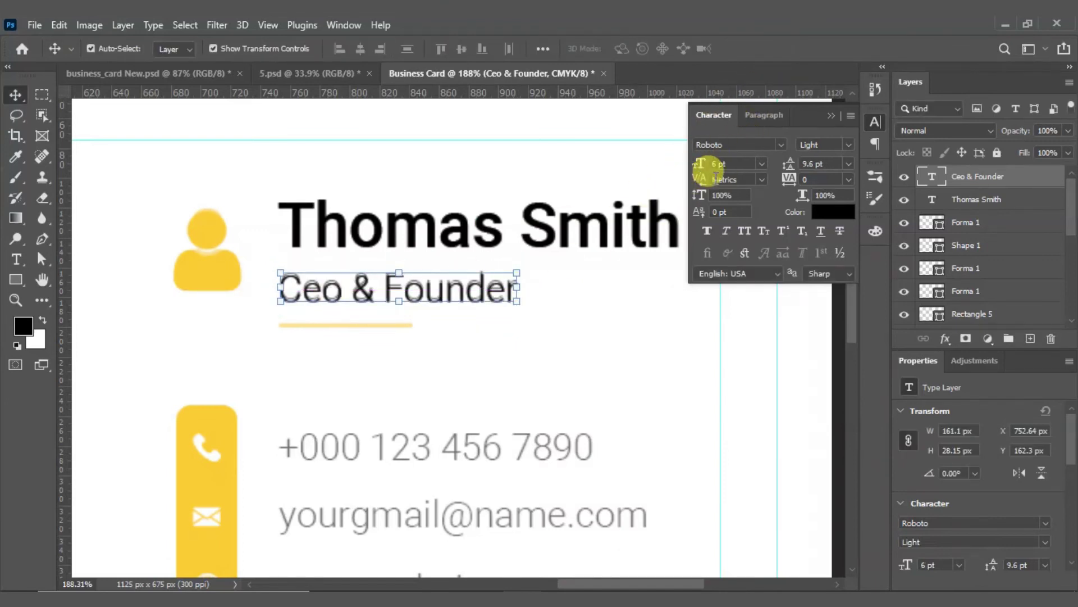
left_click_drag(735, 164, 703, 163)
type("6")
key("Return")
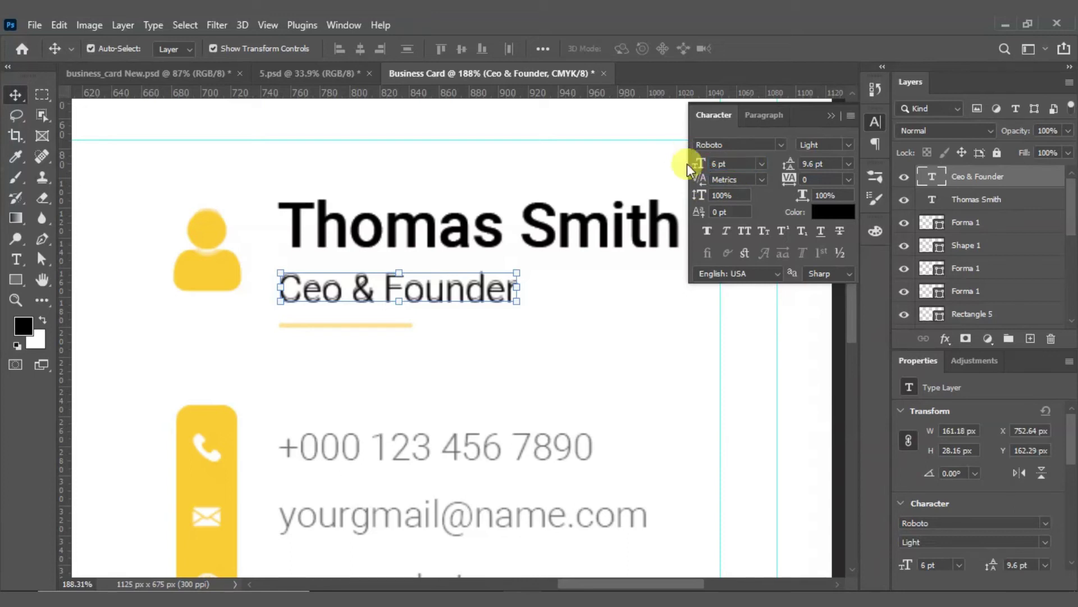
left_click_drag(443, 291, 448, 288)
key("Down")
key("Down")
key("Down")
key("Down")
key("Left")
key("Left")
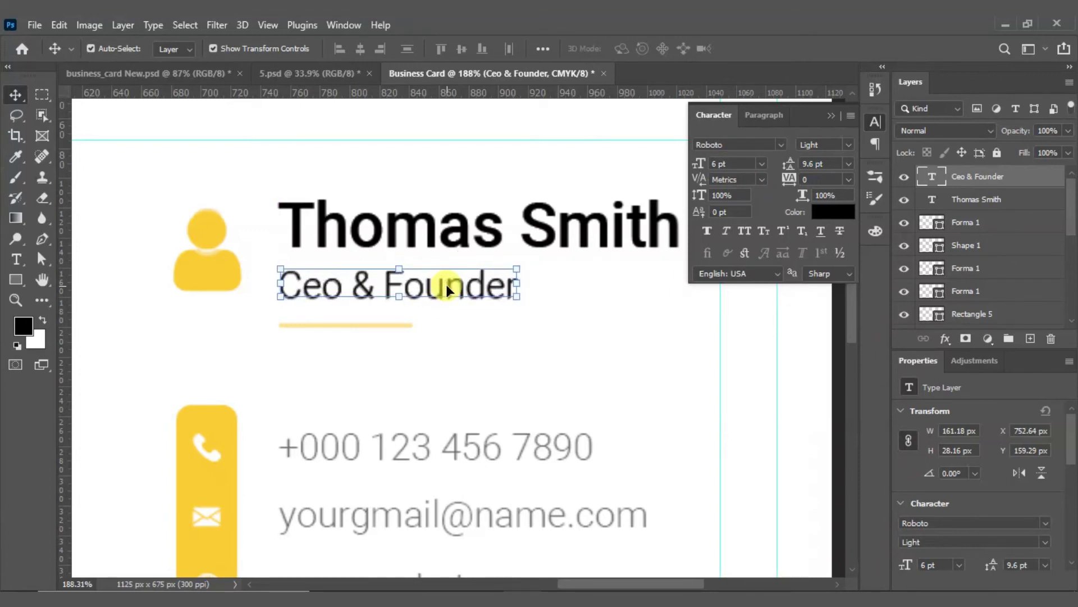
left_click(346, 330)
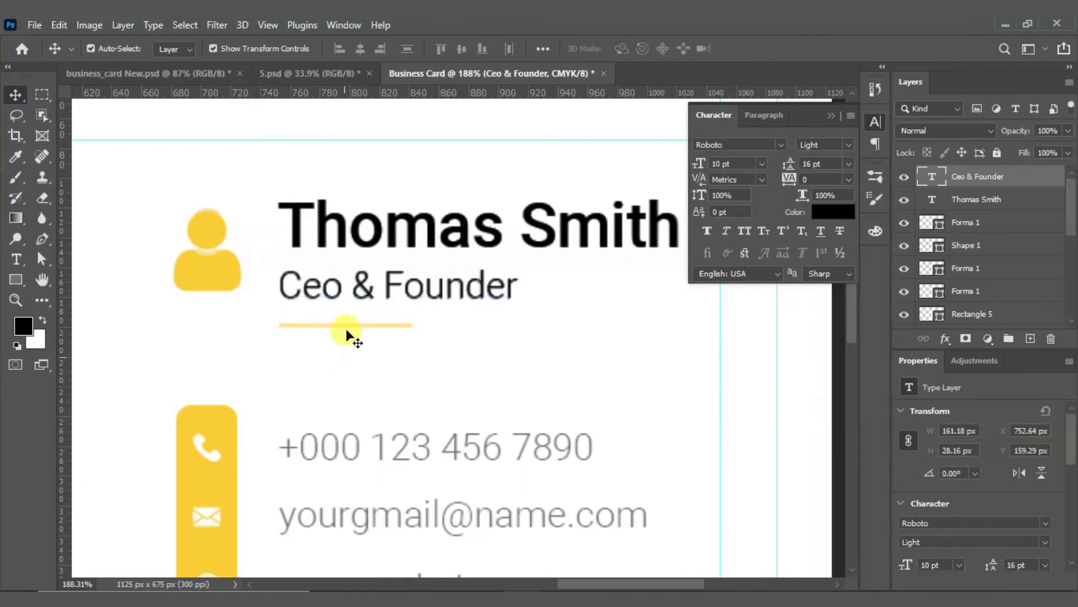
scroll(123, 258, "down", 2)
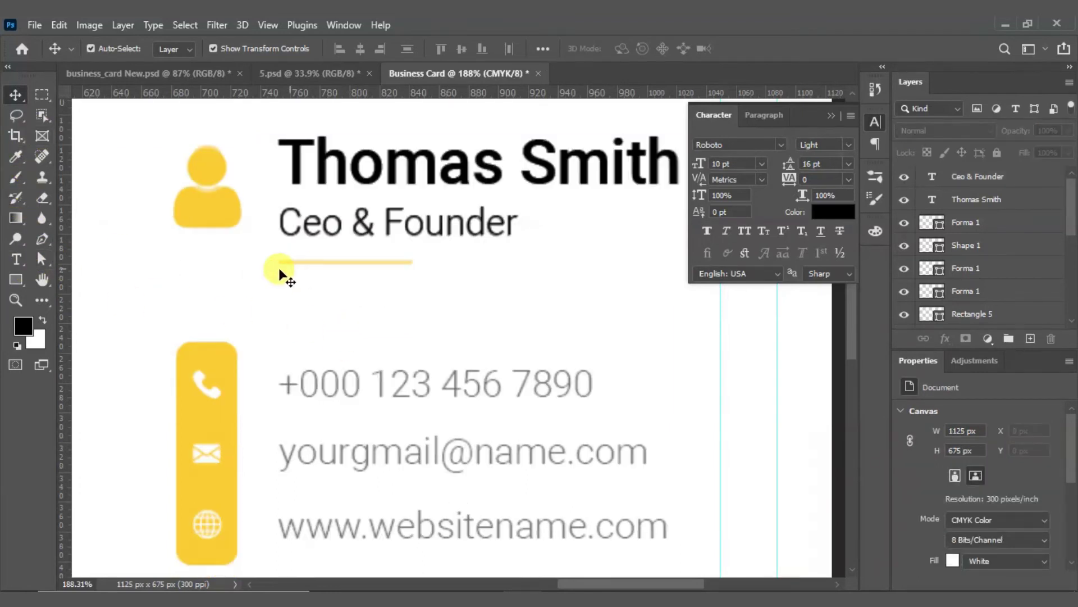
left_click(16, 258)
Step: Draw a 2 px yellow horizontal line under 'Ceo & Founder'
left_click(16, 279)
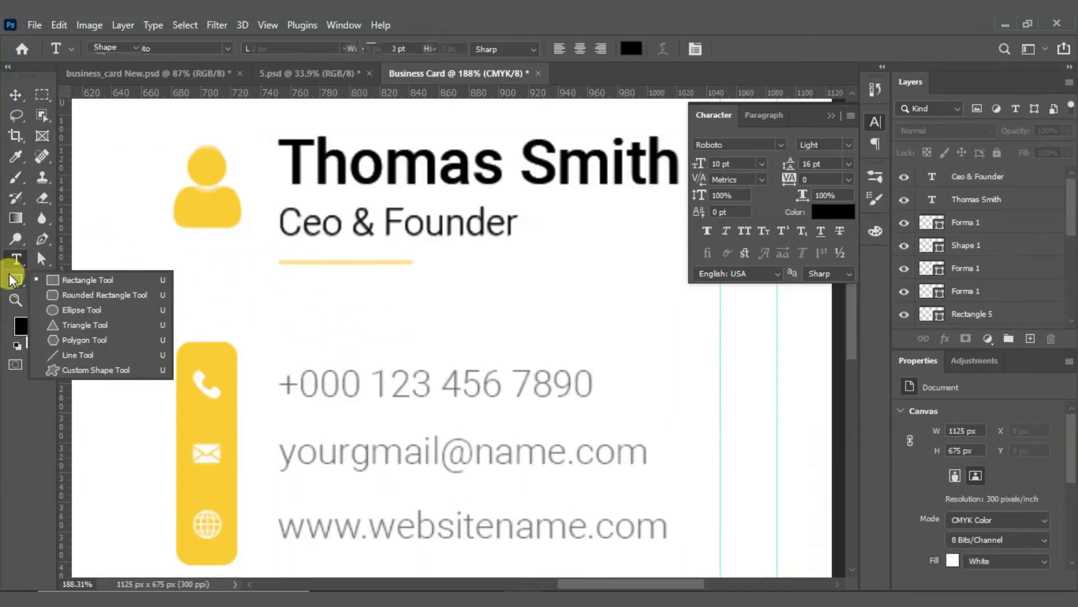
left_click(231, 322)
left_click_drag(280, 261, 412, 262)
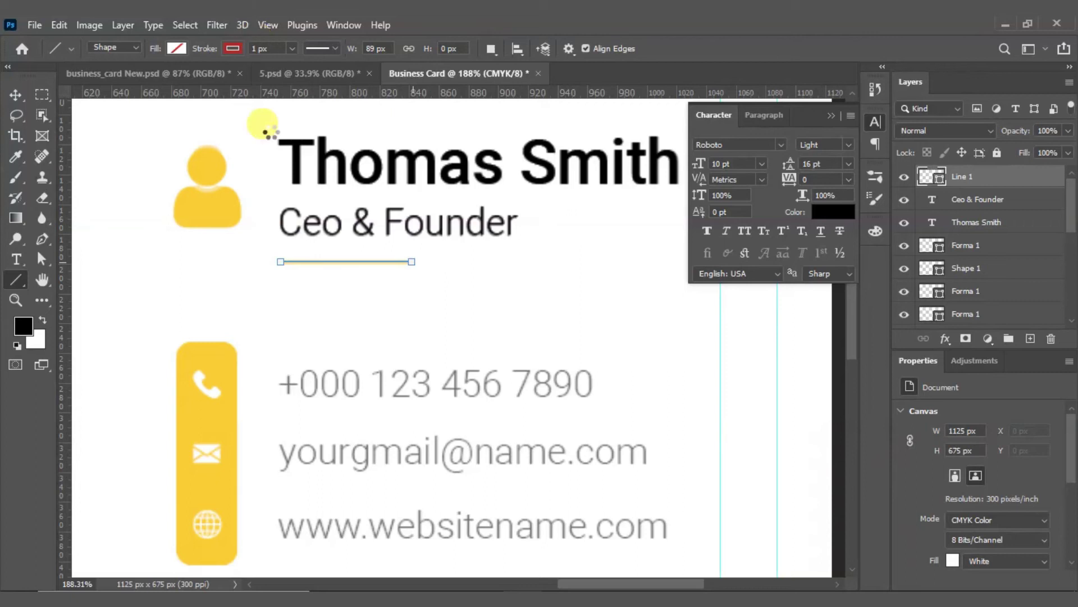
left_click(269, 48)
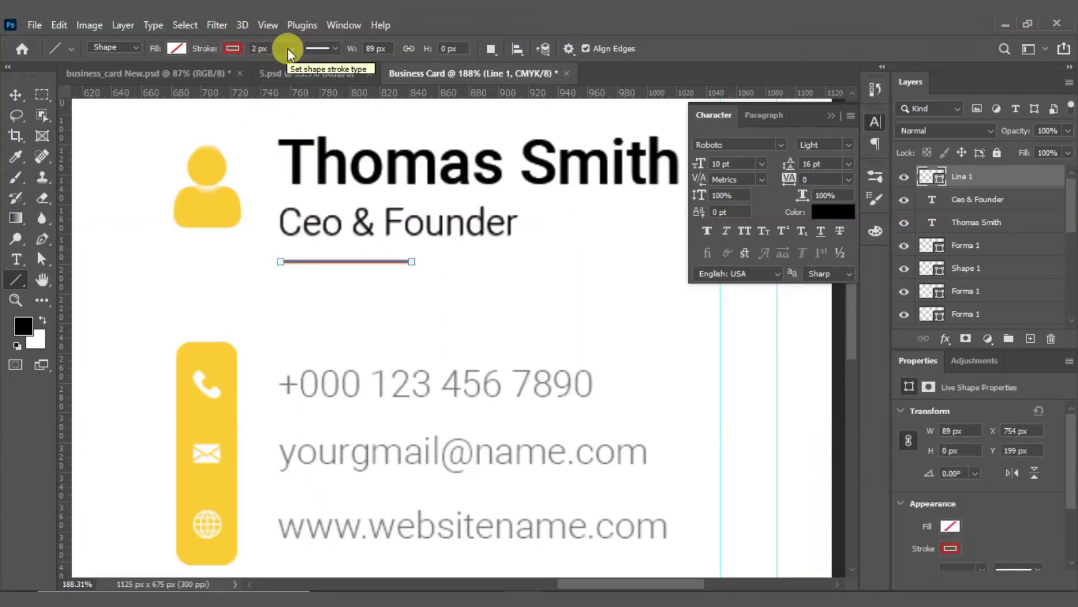
left_click(232, 48)
left_click(130, 131)
left_click(233, 48)
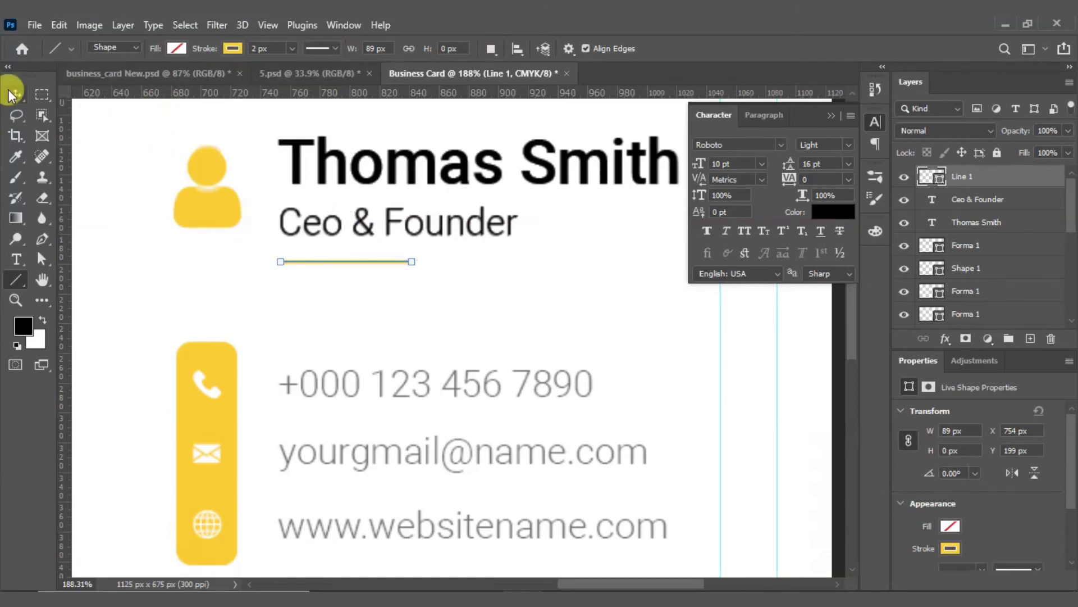
Step: Align the left edges of the name, title and yellow line
left_click(15, 95)
left_click(372, 309)
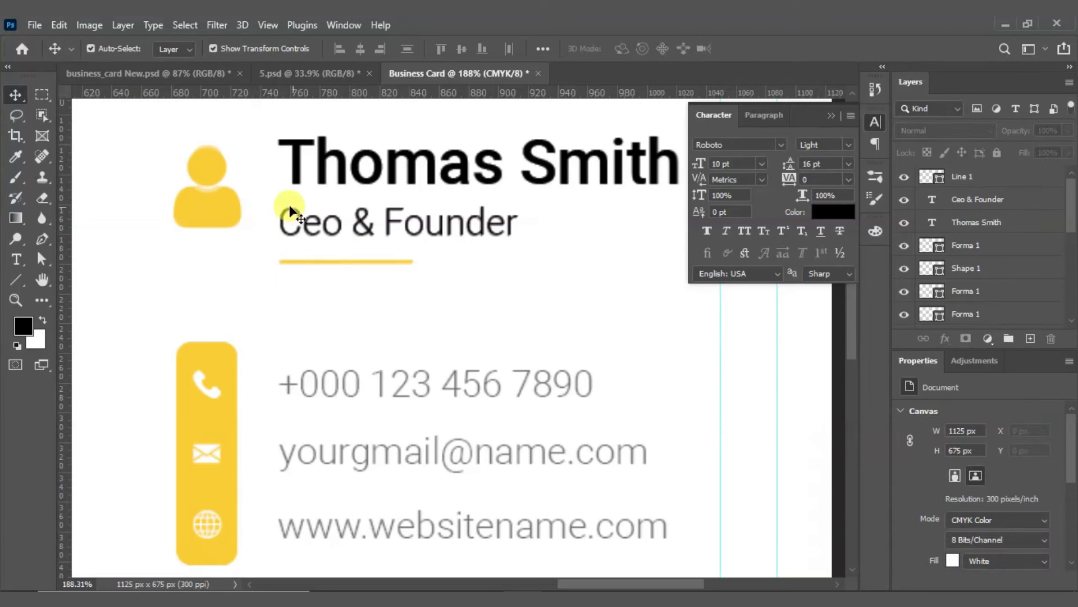
left_click_drag(259, 124, 346, 268)
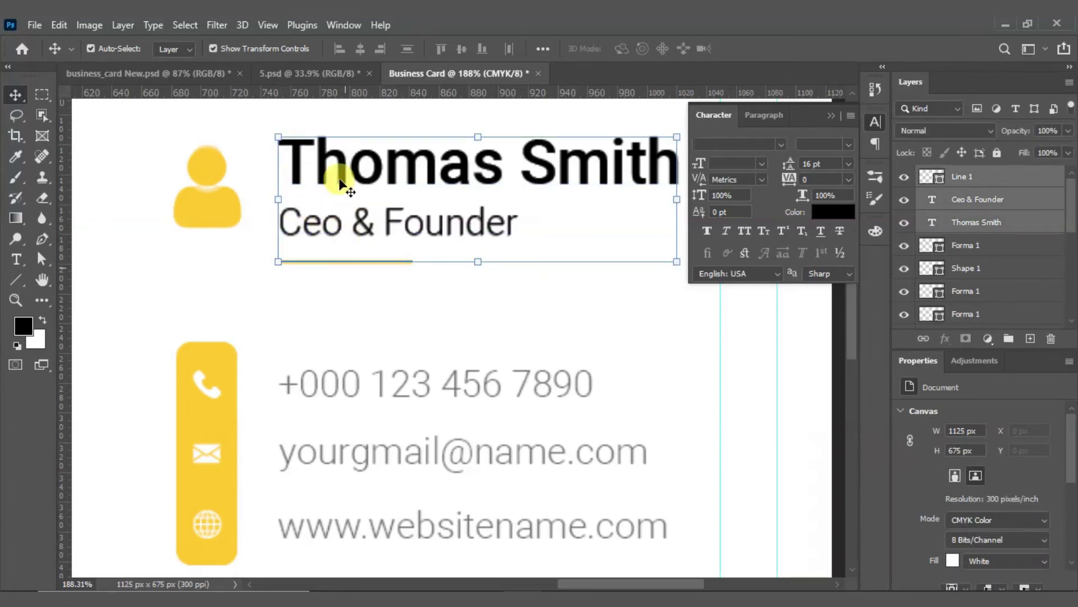
left_click(334, 50)
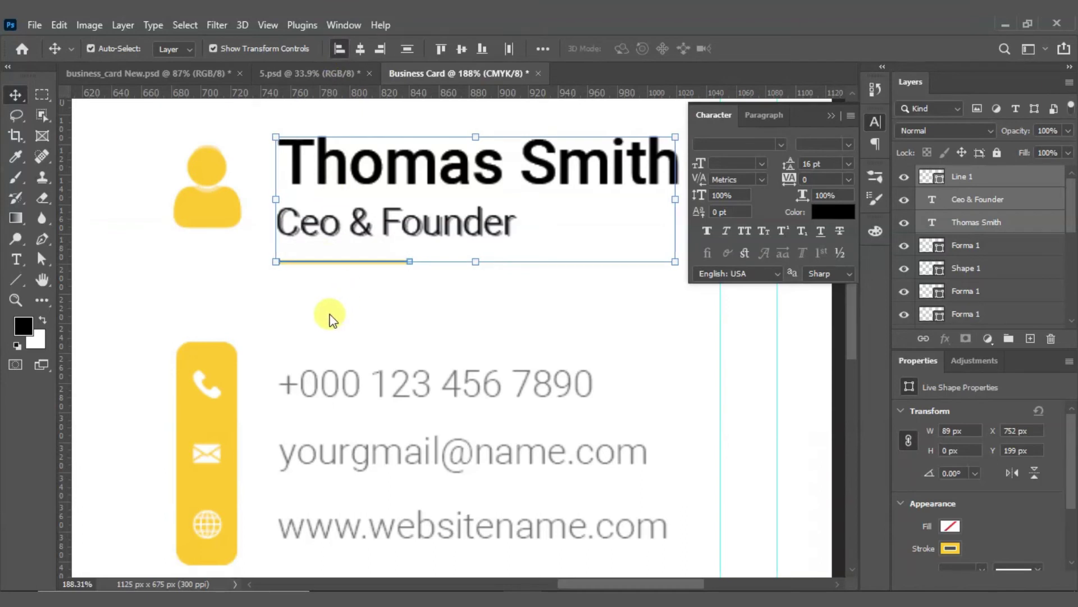
left_click(316, 313)
scroll(324, 308, "down", 5)
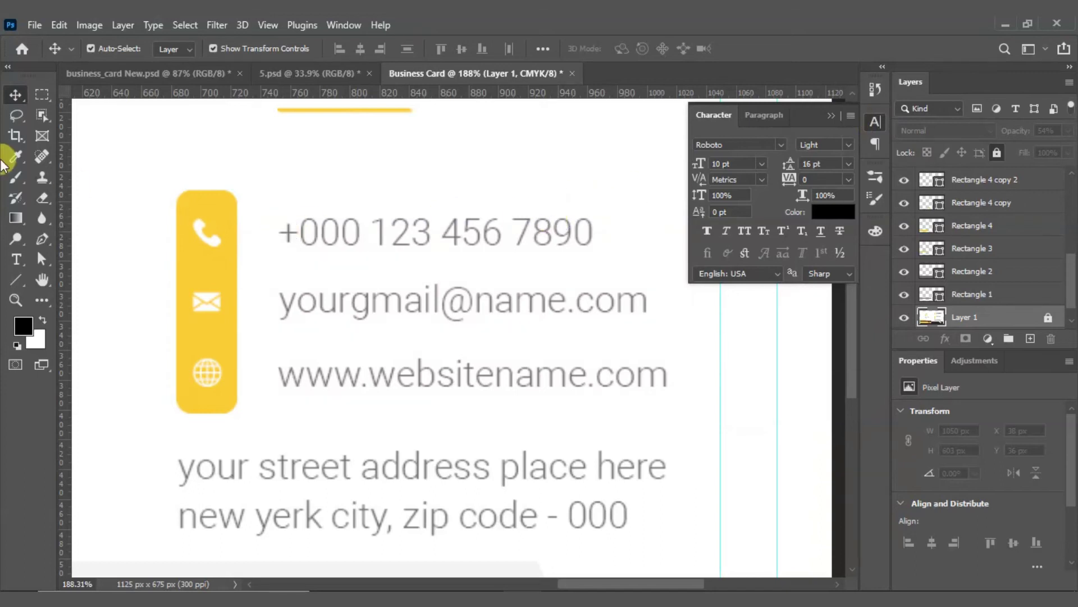
left_click(15, 259)
left_click(299, 243)
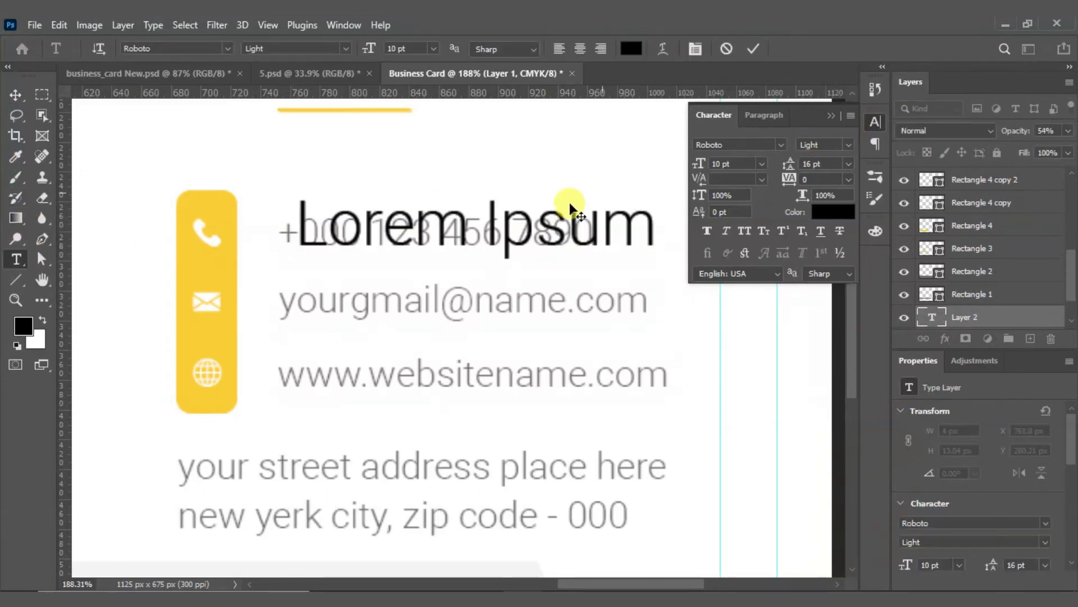
key("BackSpace")
type("+")
left_click(753, 49)
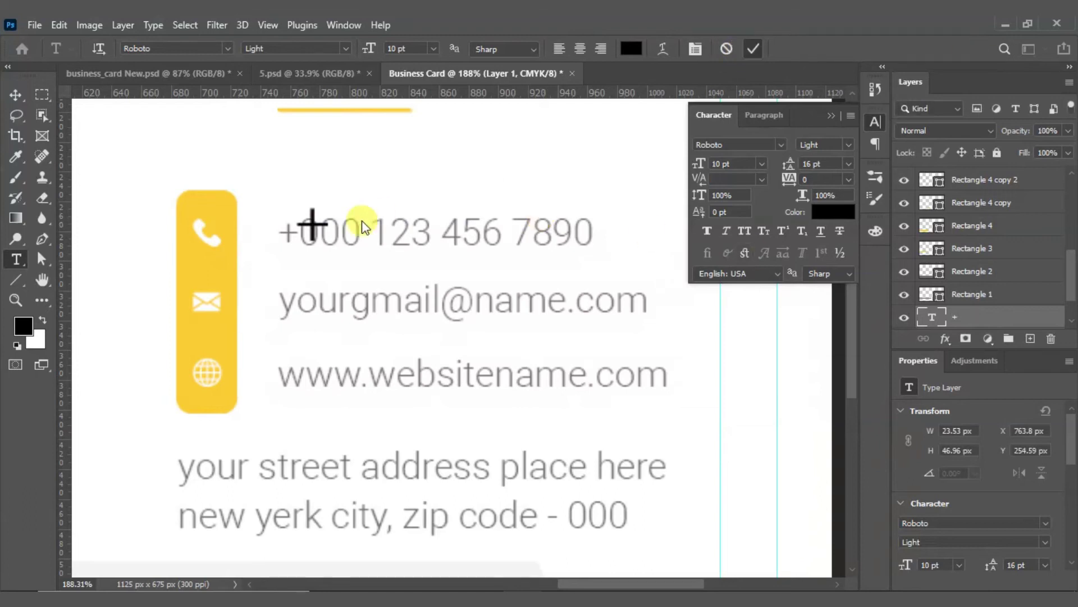
left_click(16, 94)
left_click_drag(312, 225, 287, 186)
key("t")
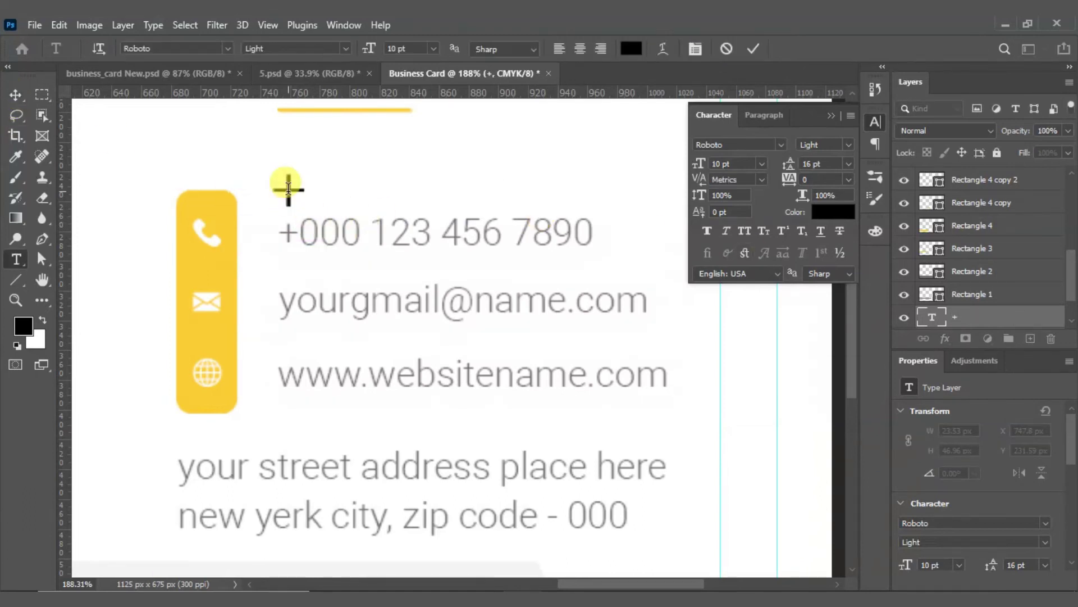
left_click(288, 188)
type("000 123 456 7890")
left_click(753, 49)
key("v")
Step: Scale the phone number down and set its font size to 6 pt
scroll(597, 270, "up", 3)
left_click_drag(798, 320, 590, 362)
left_click(781, 49)
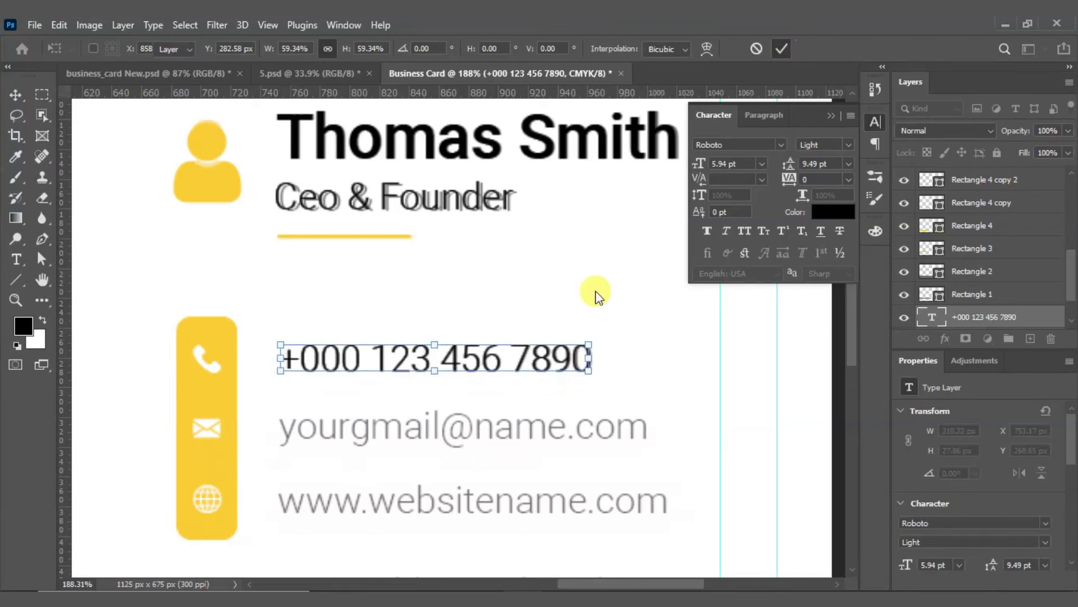
left_click_drag(743, 163, 689, 159)
type("6")
key("Return")
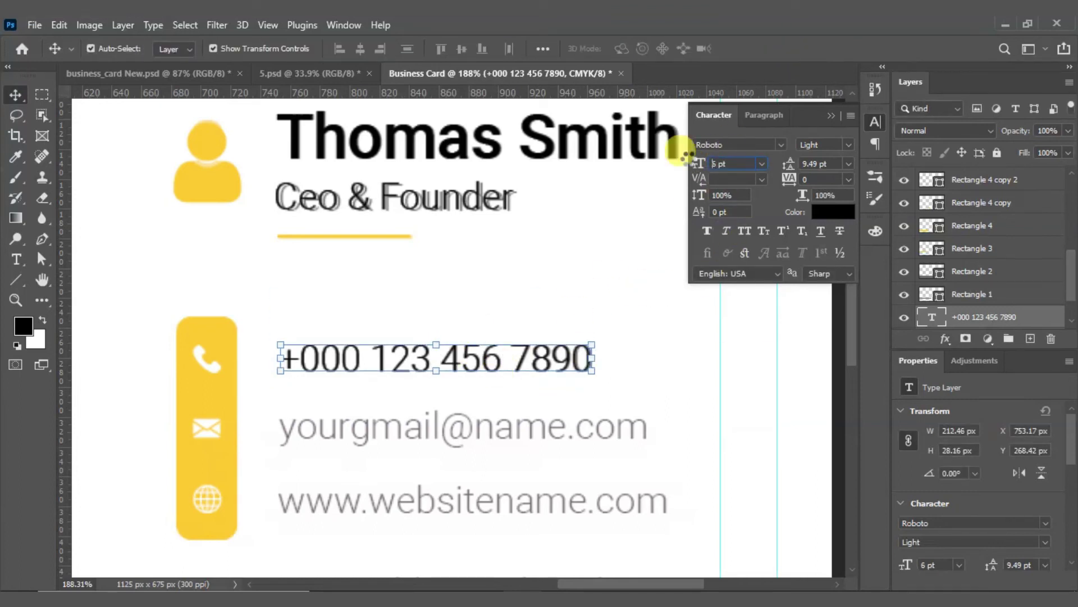
scroll(449, 387, "down", 2)
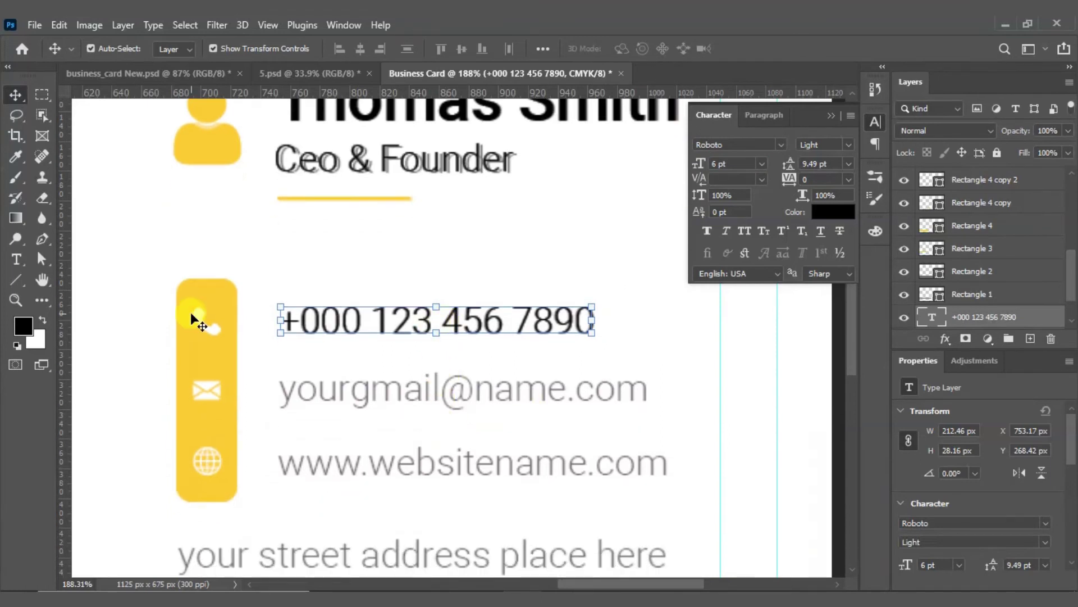
Step: Vertically centre the phone icon with the phone number
left_click(207, 325, "shift")
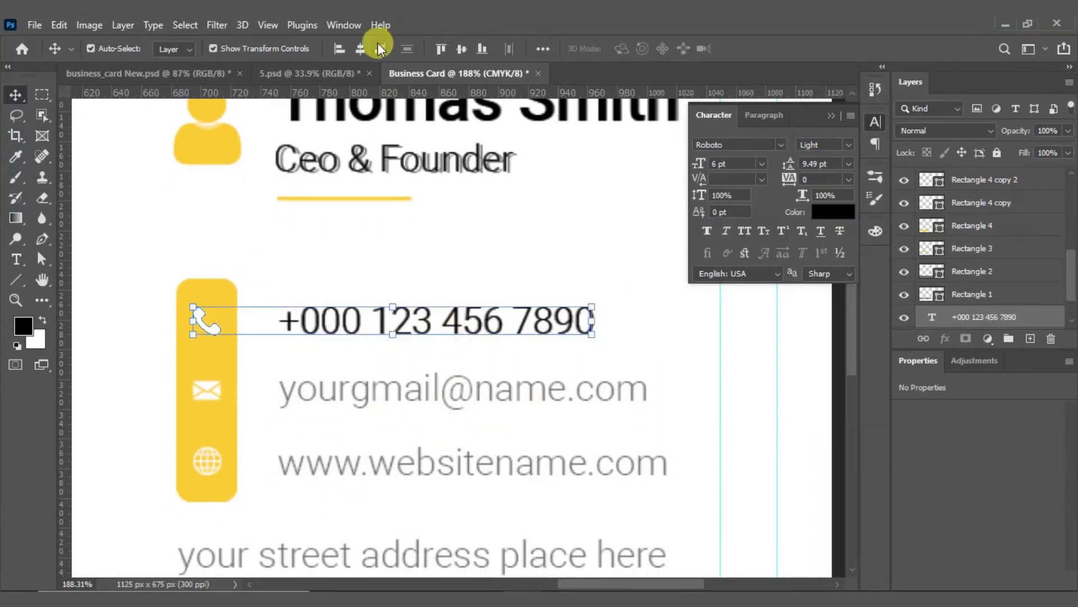
left_click(461, 48)
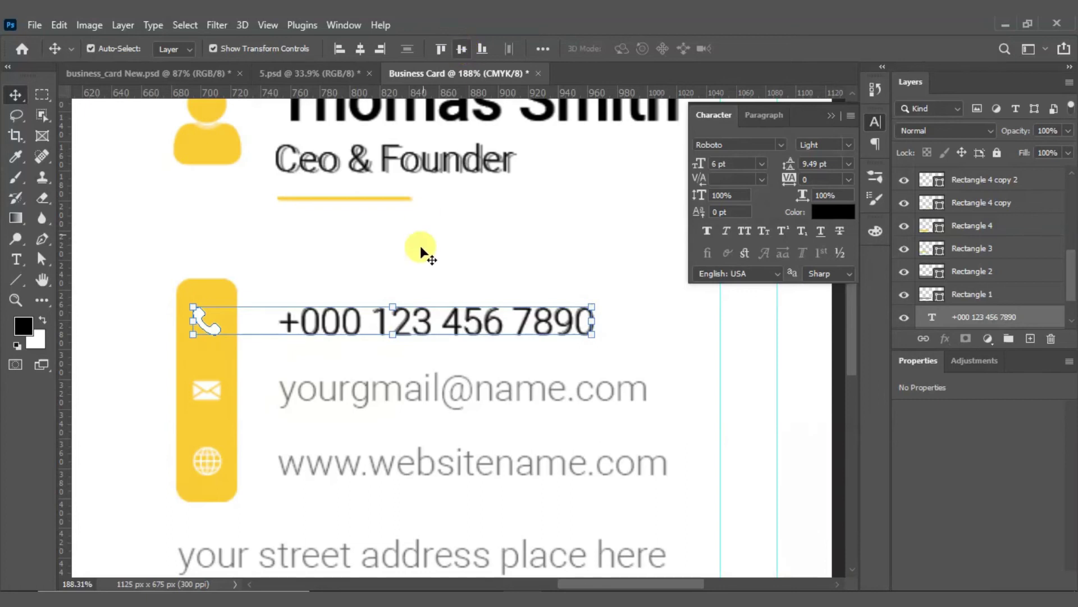
left_click(368, 365)
scroll(362, 400, "down", 3)
Step: Duplicate the phone line twice and change the middle copy to 'yourgmail.com'
left_click(346, 271)
left_click_drag(346, 271, 341, 351)
left_click_drag(340, 352, 340, 424)
key("t")
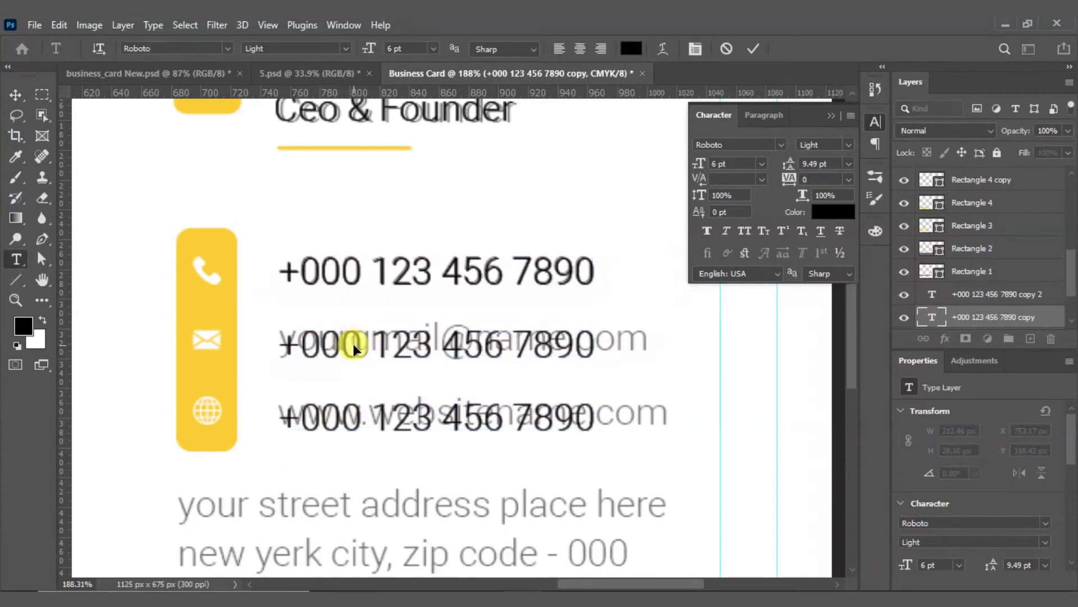
key("BackSpace")
type("yourg")
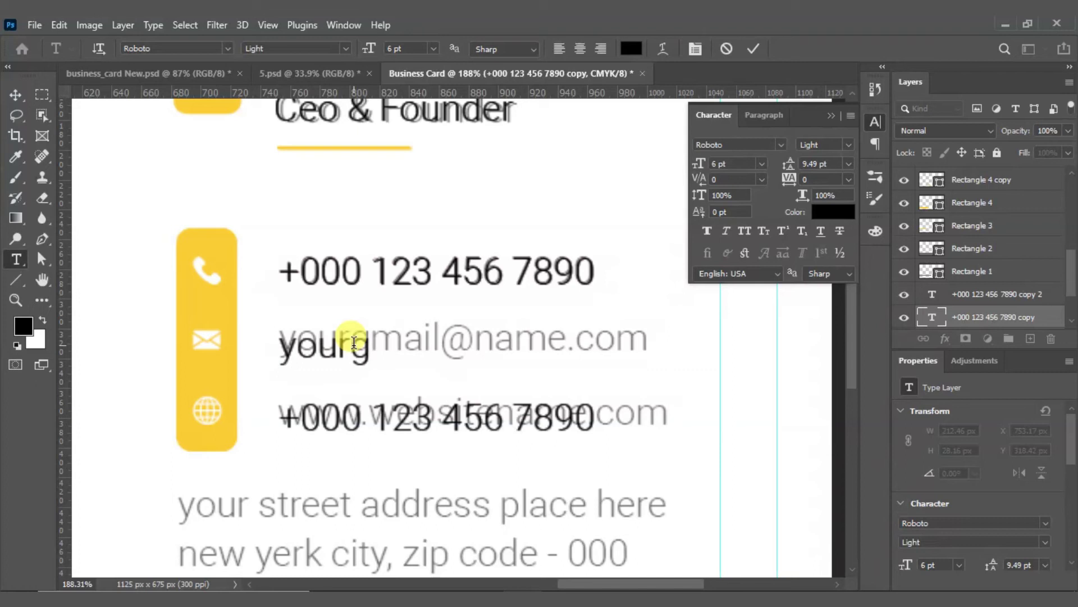
type("mail.com")
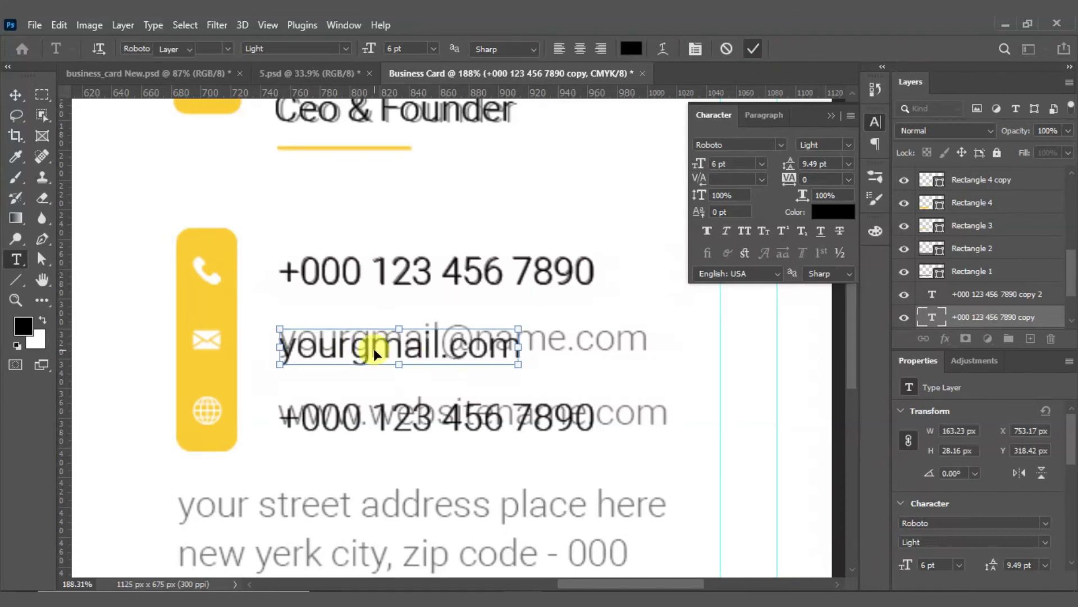
key("ctrl+Return")
key("v")
key("Up")
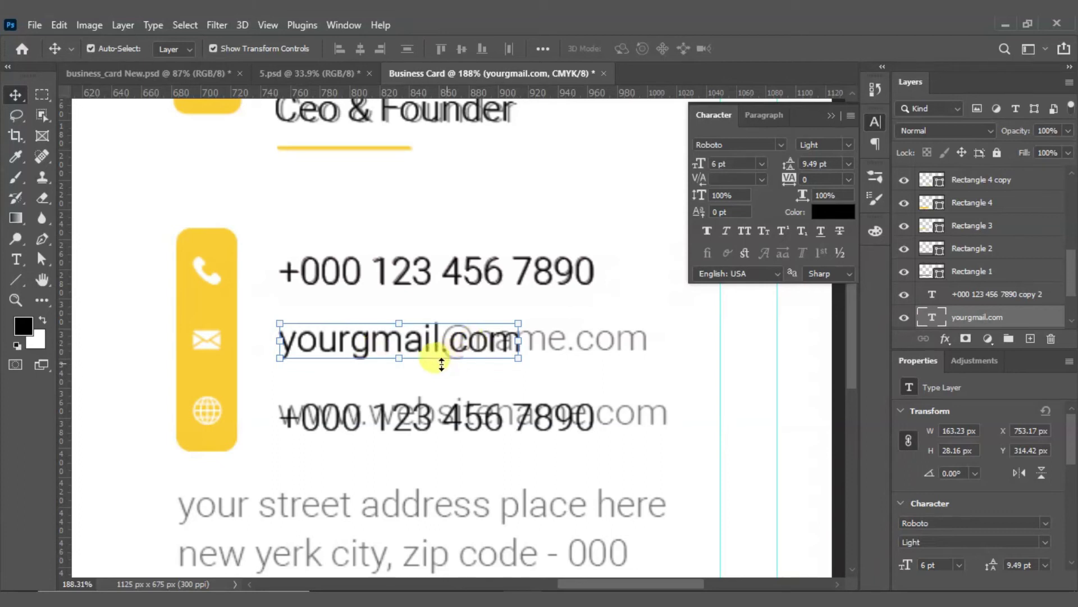
double_click(437, 423)
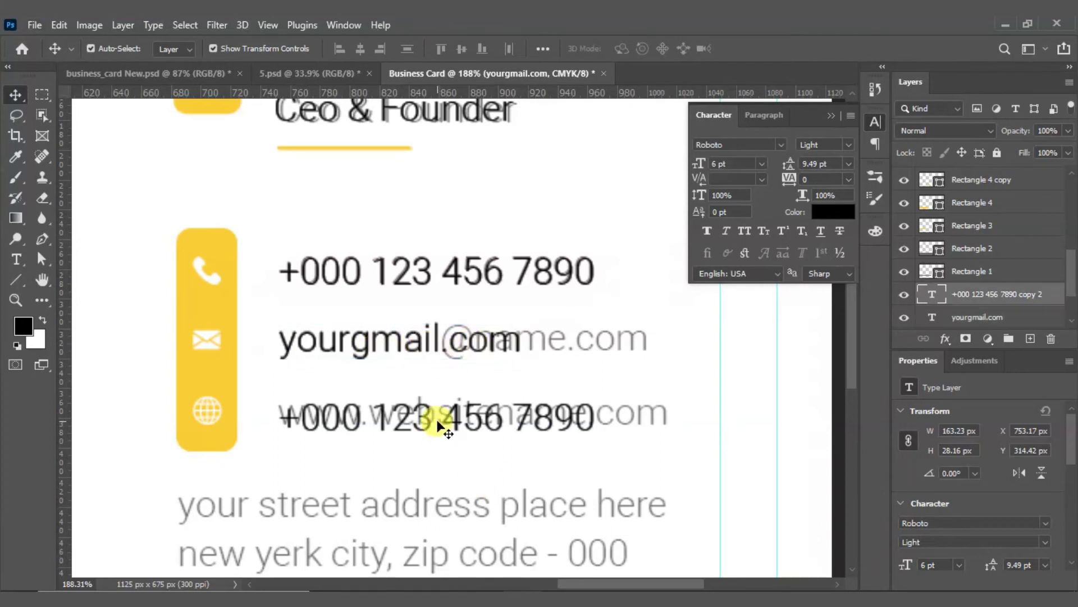
key("ctrl+a")
type("www")
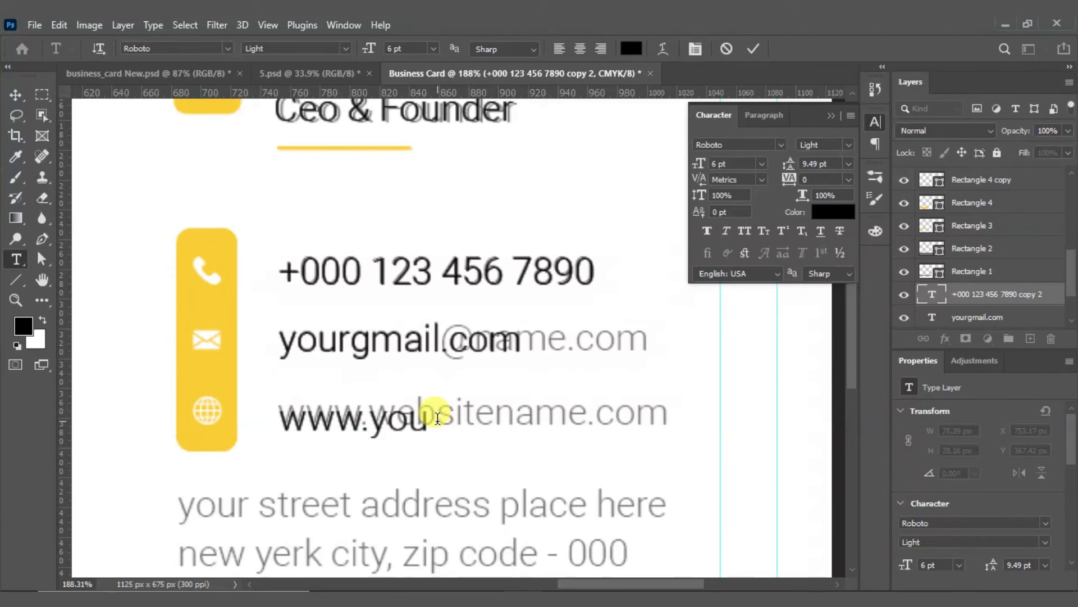
type(".yourwebsite.c")
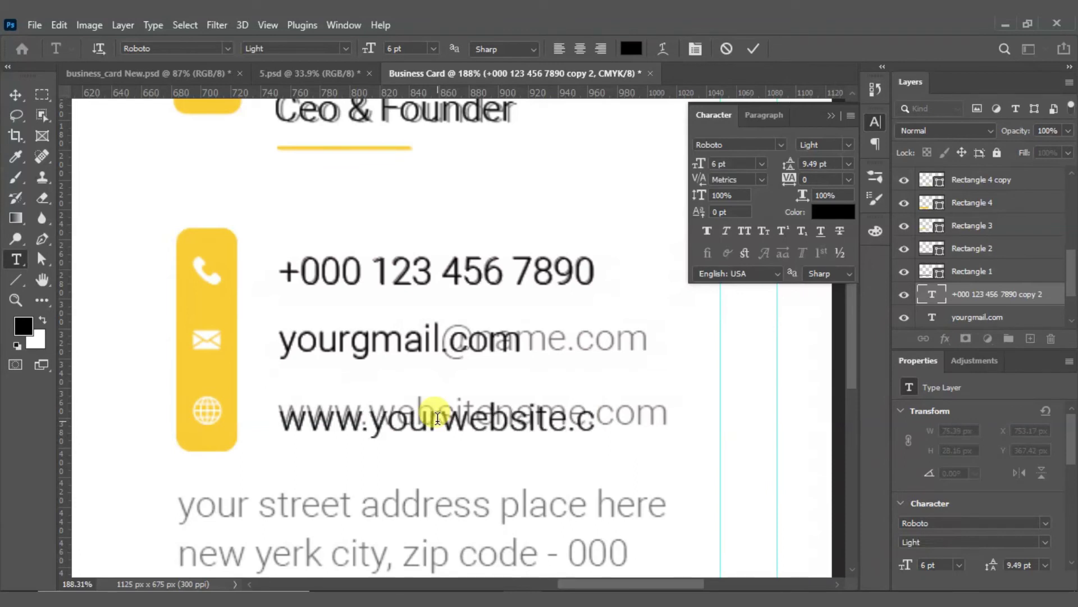
type("om")
left_click(753, 48)
key("v")
key("Up")
key("Up")
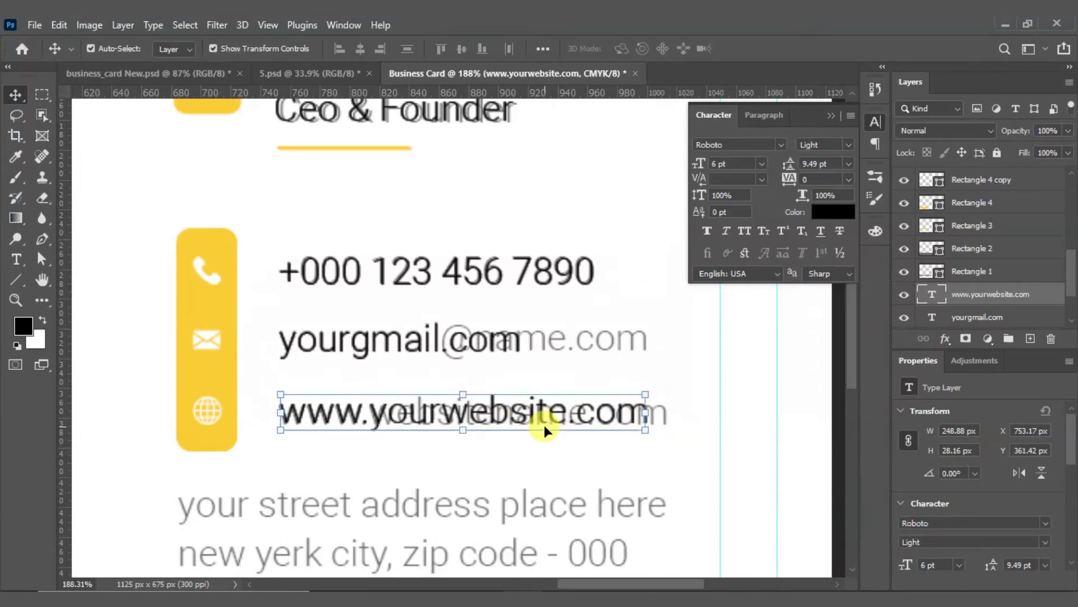
Step: Vertically centre the globe and envelope icons with the website and e-mail lines
left_click(207, 420, "shift")
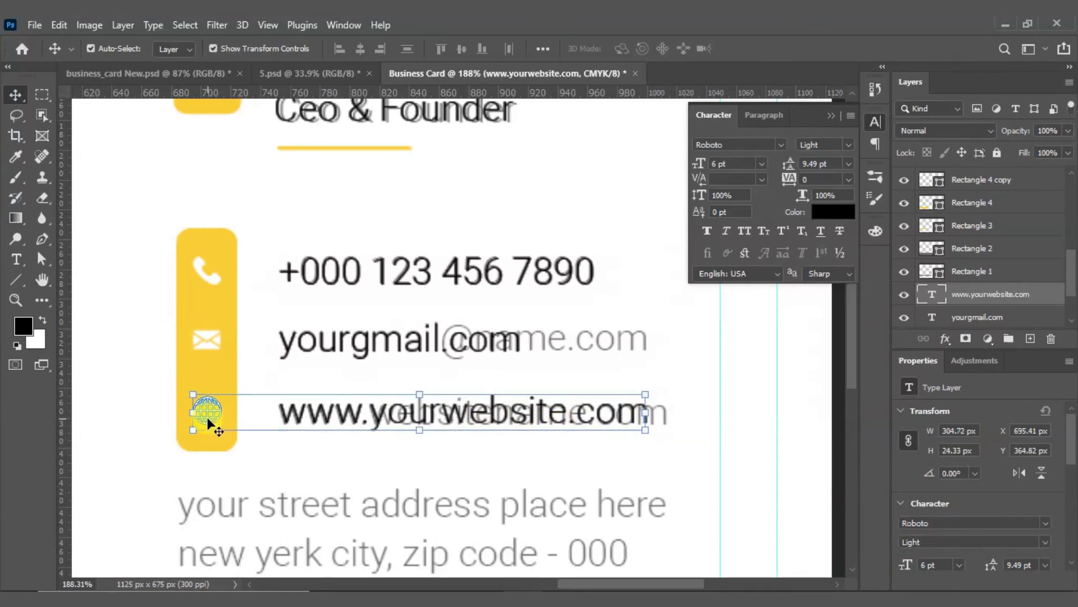
left_click(461, 49)
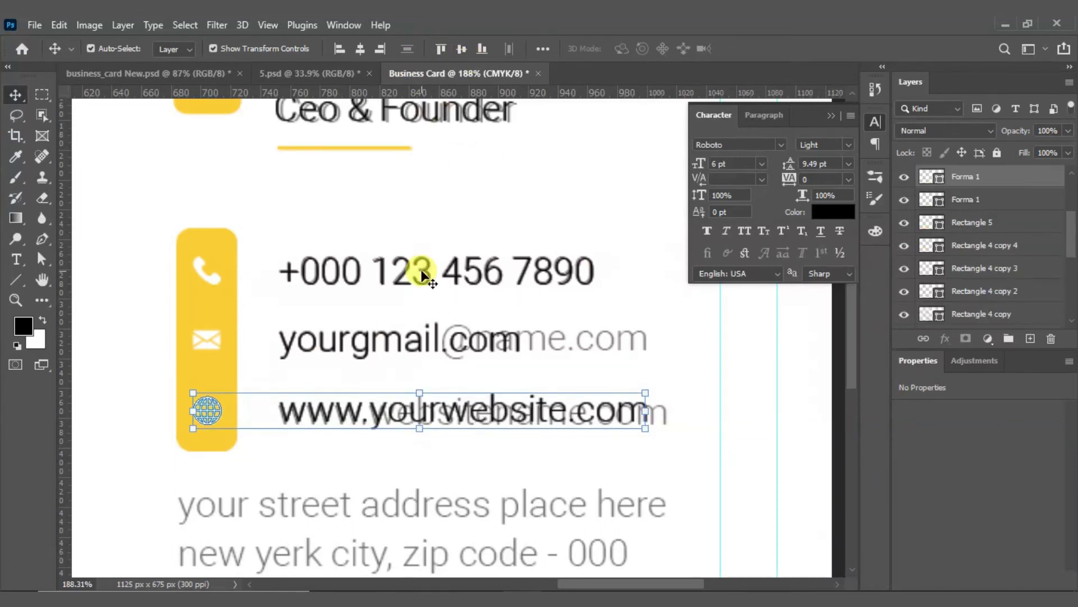
left_click(224, 340)
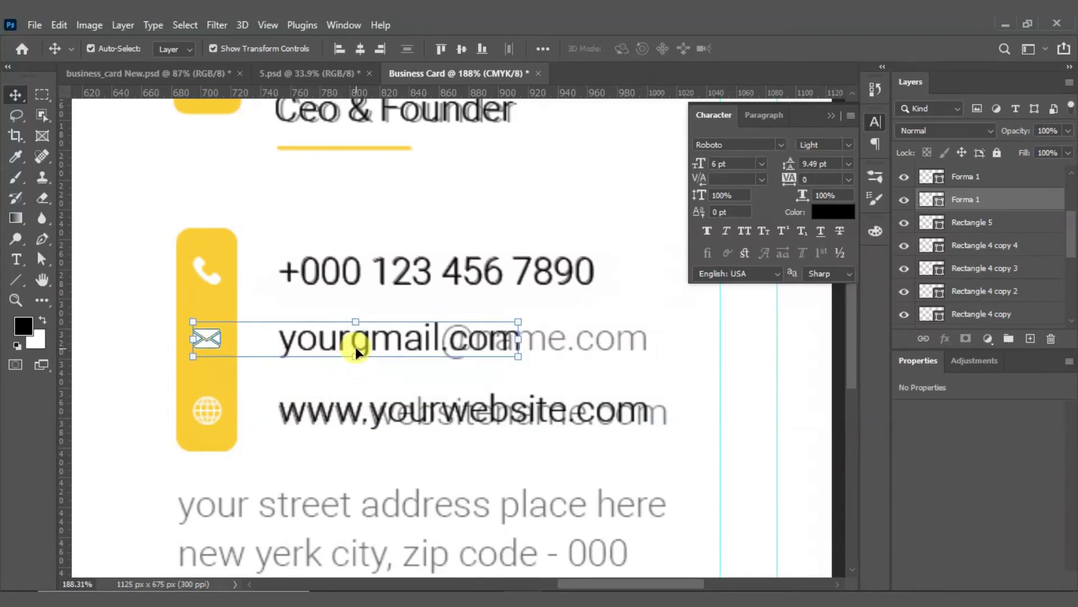
left_click(460, 48)
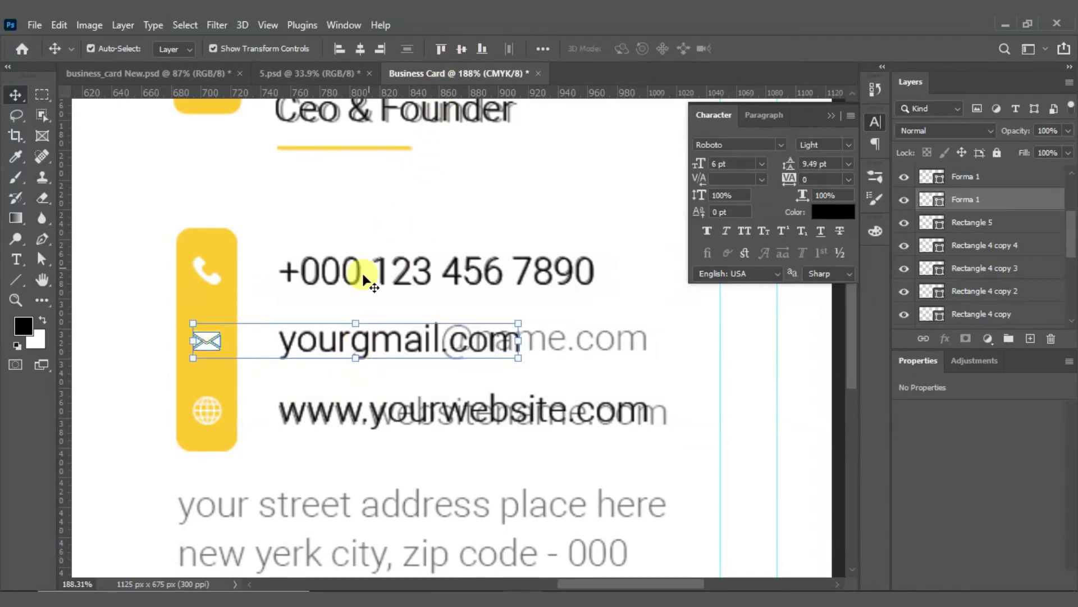
left_click(578, 308)
scroll(466, 312, "down", 5)
scroll(427, 393, "down", 2)
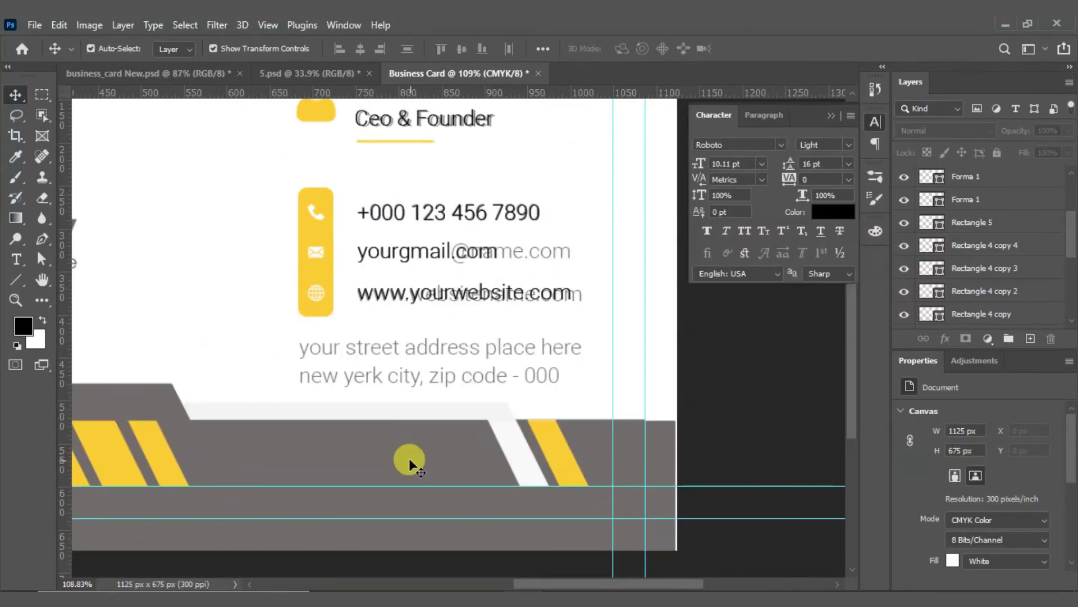
scroll(388, 444, "up", 5)
scroll(357, 320, "up", 3)
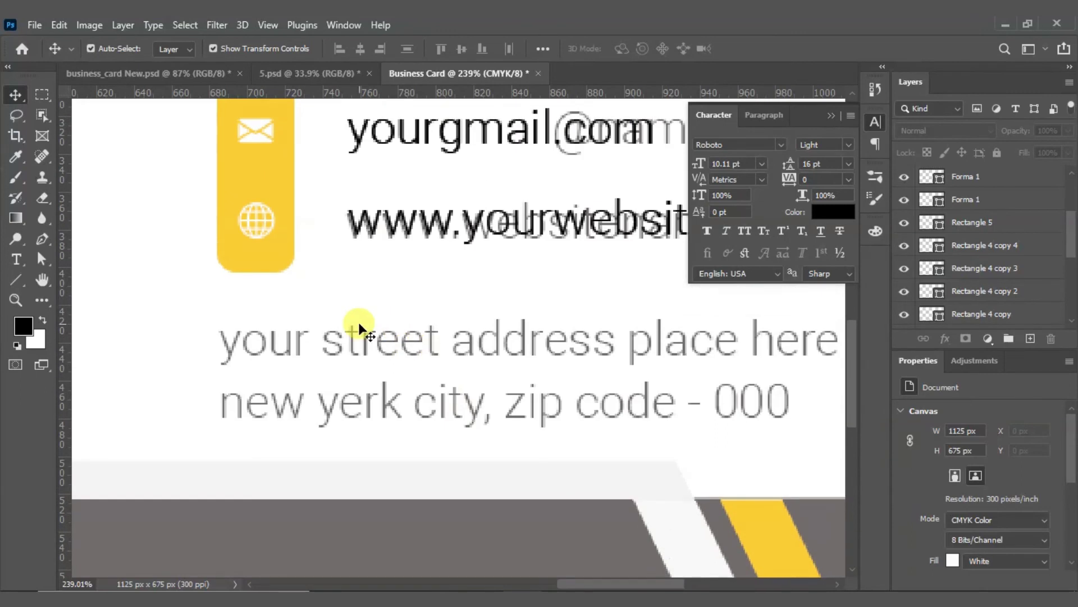
scroll(423, 303, "right", 3)
left_click(16, 258)
left_click(157, 319)
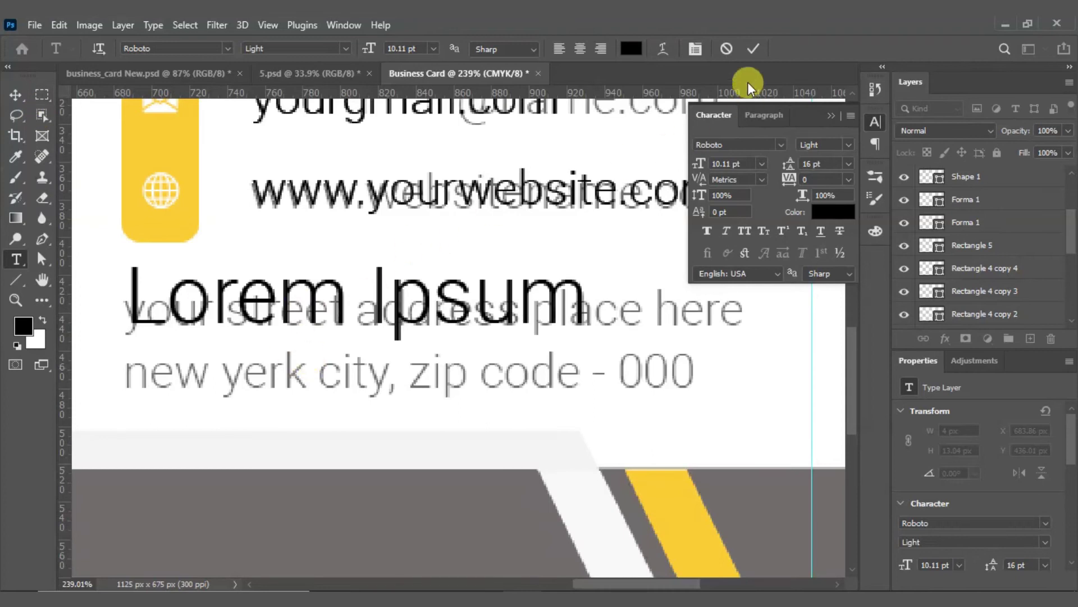
left_click(726, 50)
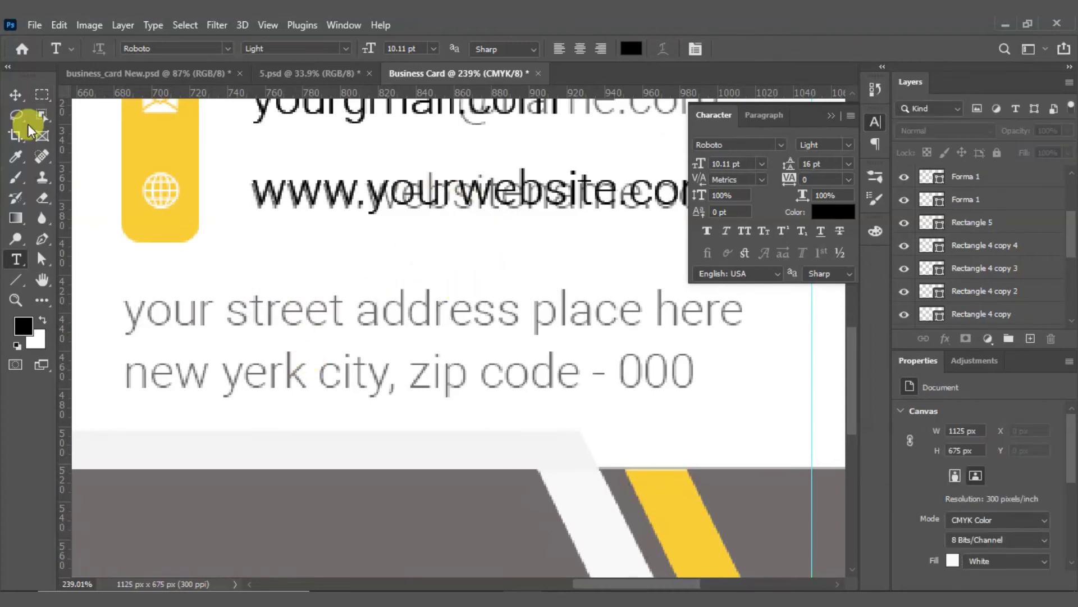
left_click(18, 100)
left_click(344, 182)
left_click_drag(344, 186, 229, 266)
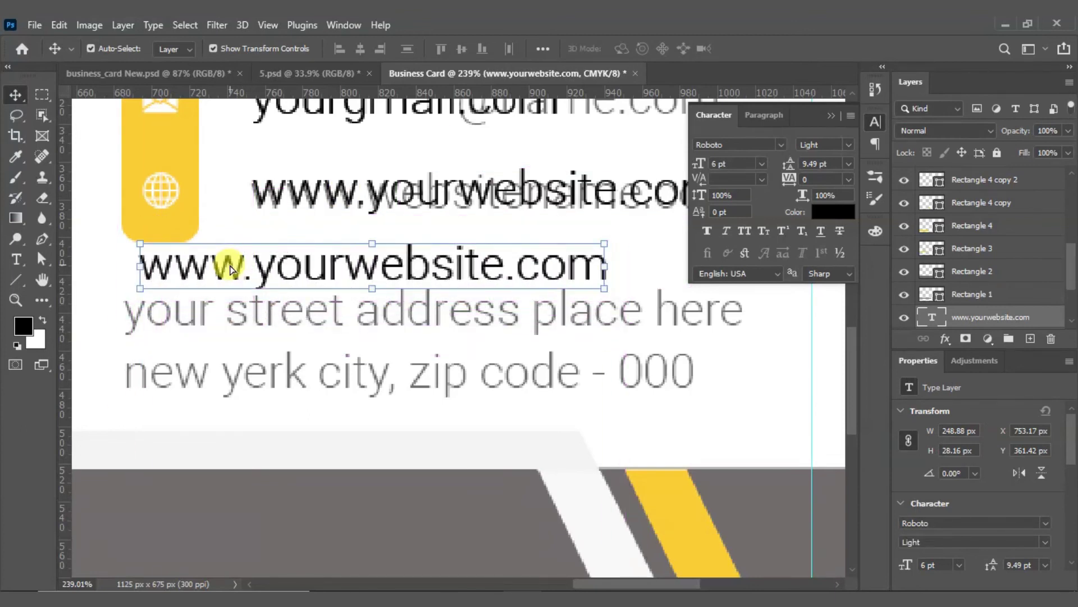
Step: Retype the copy as 'your street address place here' / 'new yerk city, zip code - 000'
double_click(229, 266)
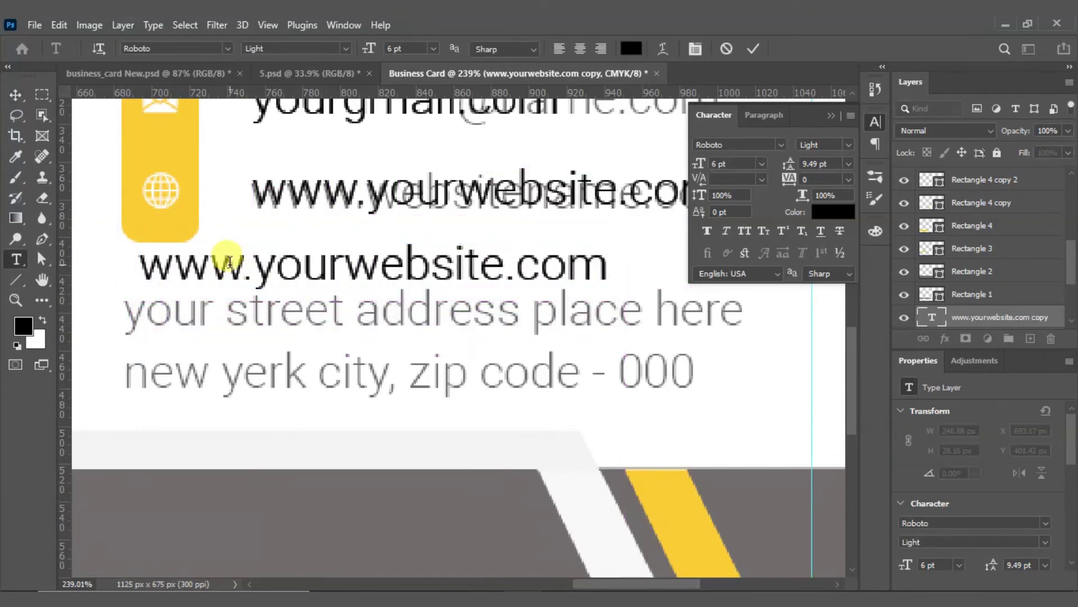
type("your")
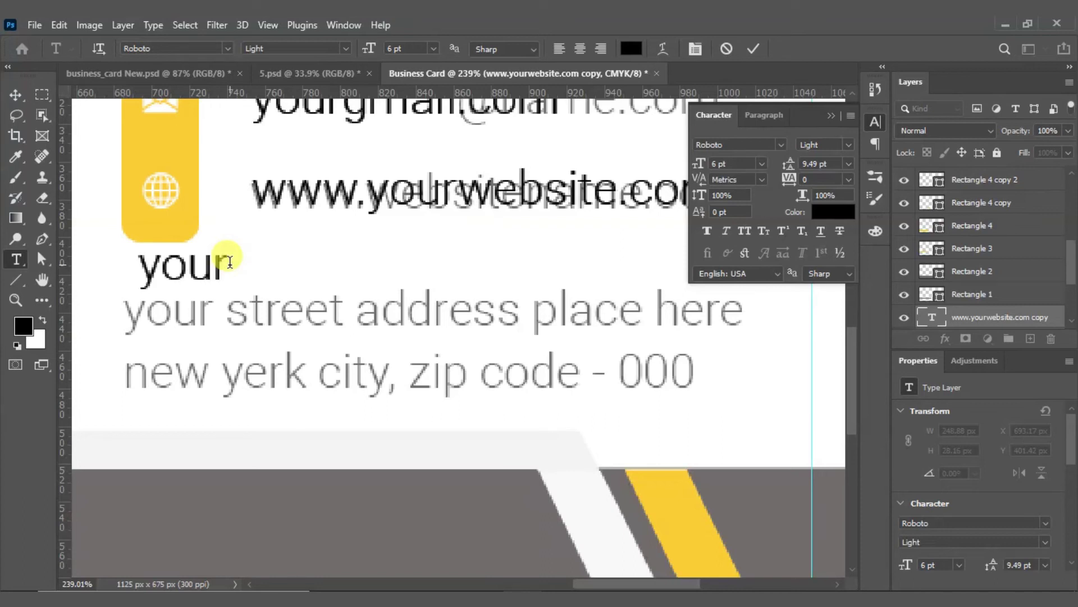
type(" street a")
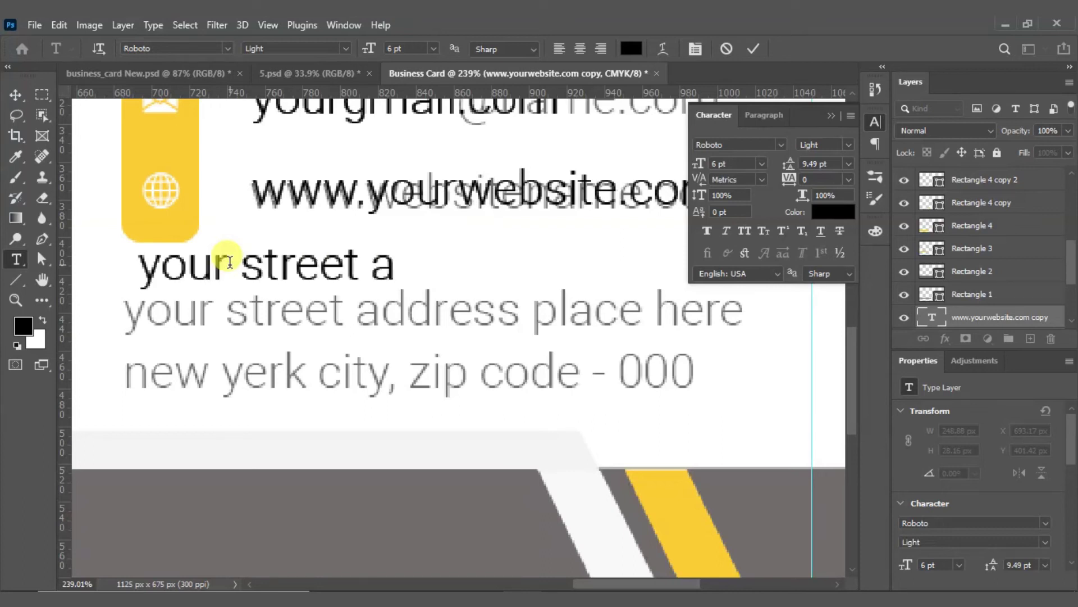
type("ddress place")
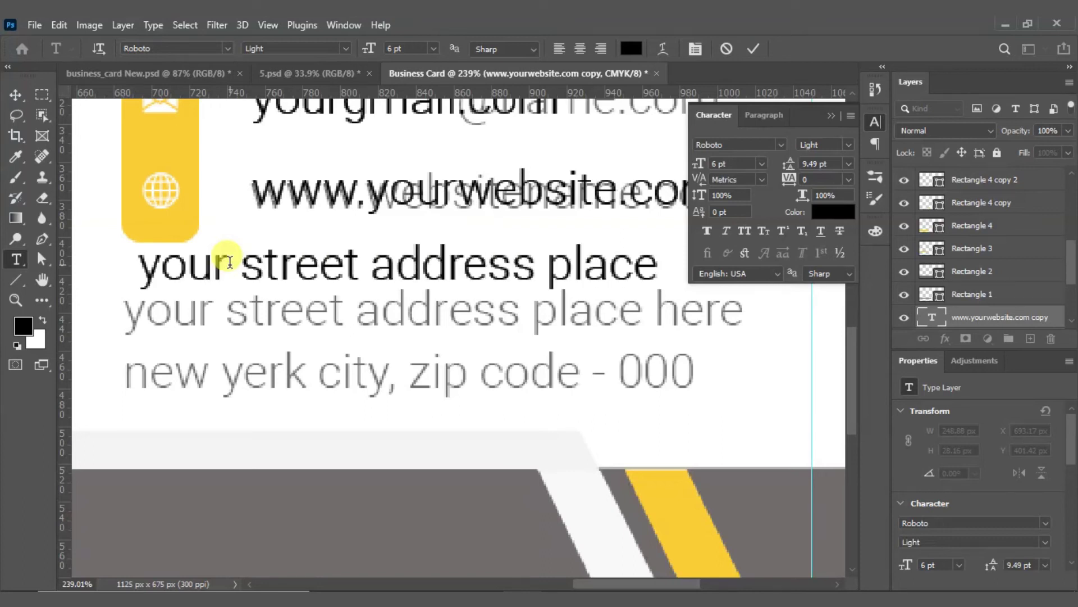
key("ctrl+Return")
scroll(235, 269, "up", 1)
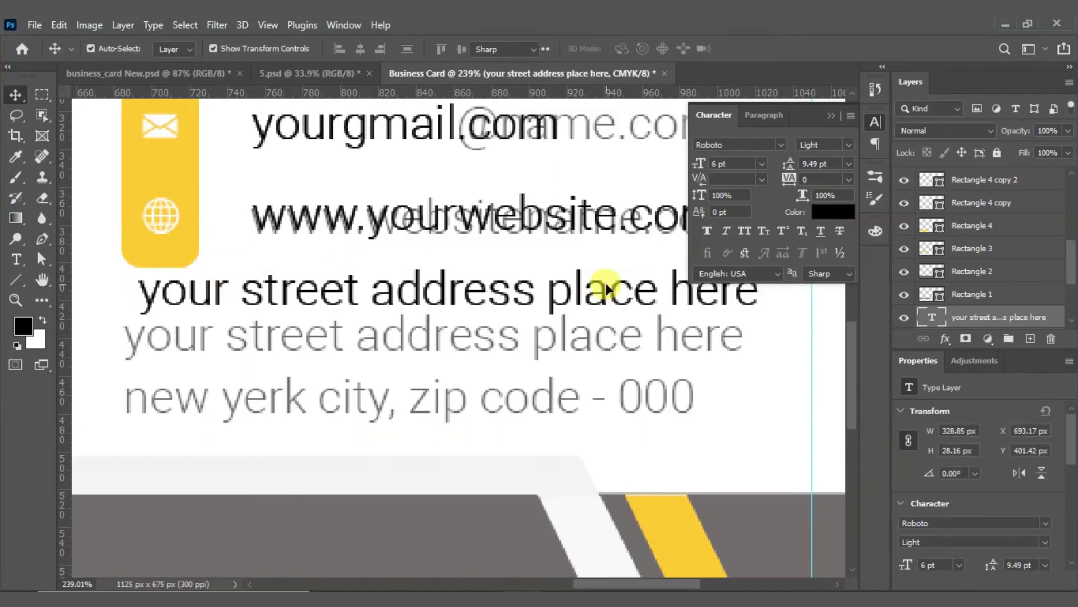
double_click(607, 289)
type("n")
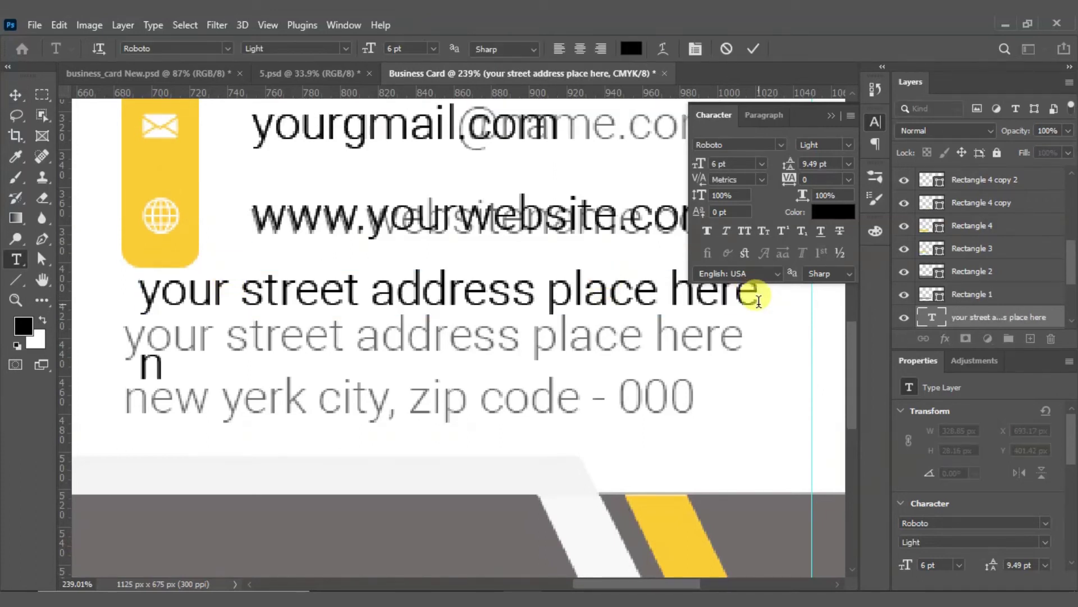
type("ew")
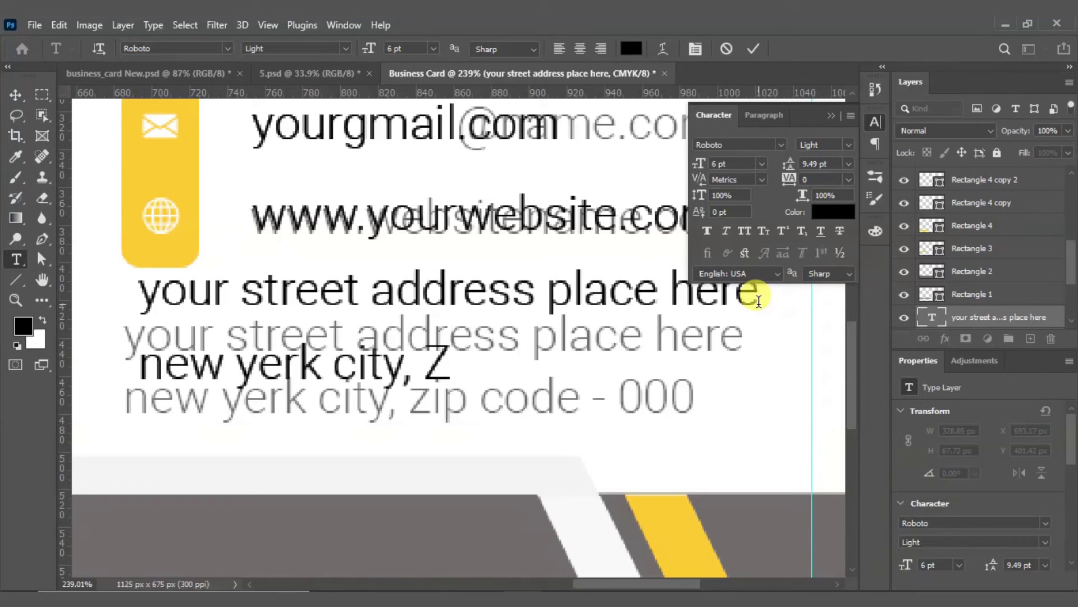
type(" yerk city, zip code")
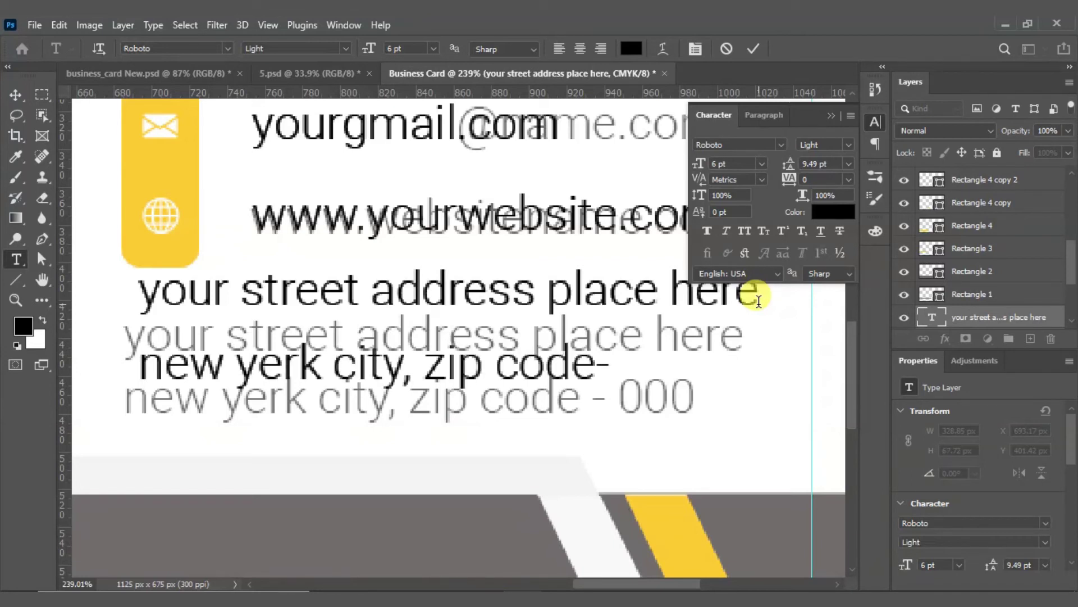
type(" - 000")
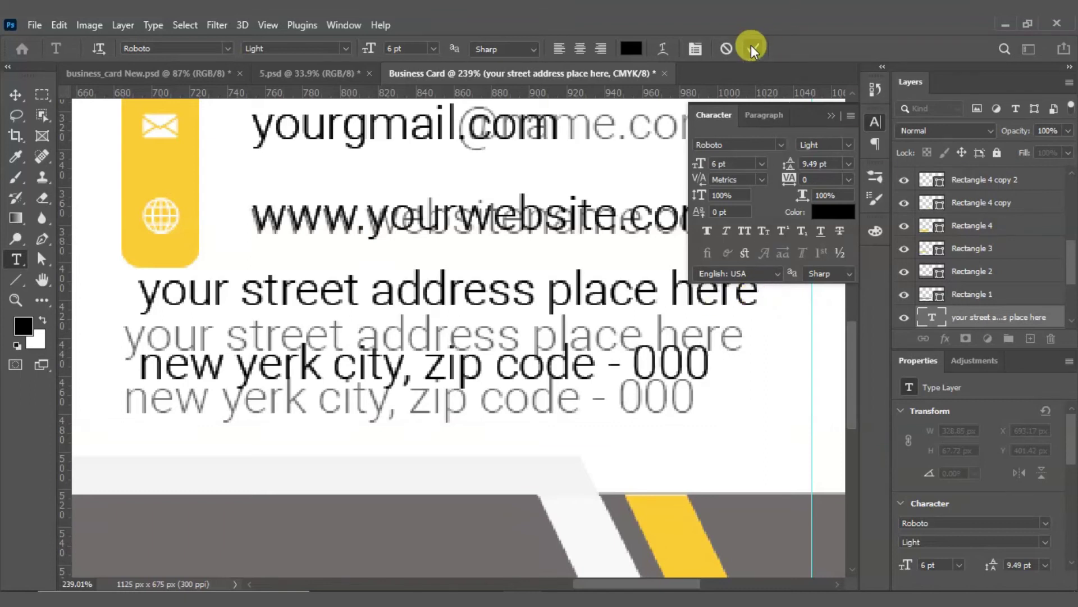
left_click(753, 48)
Step: Move the address into place and left-align it with the yellow icon bar
left_click_drag(413, 295, 397, 339)
left_click(168, 261, "shift")
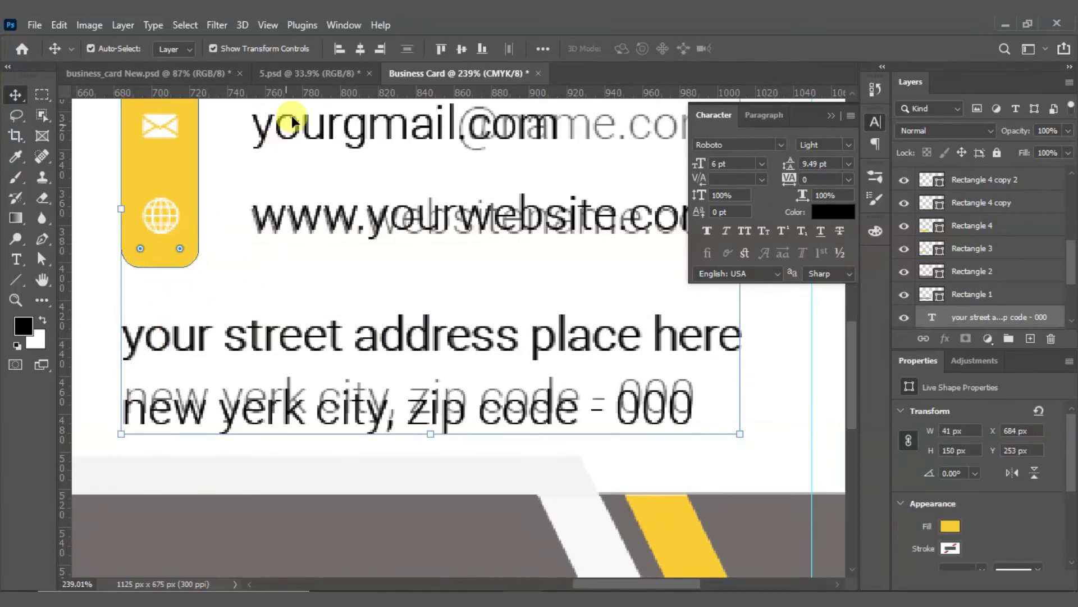
left_click(336, 47)
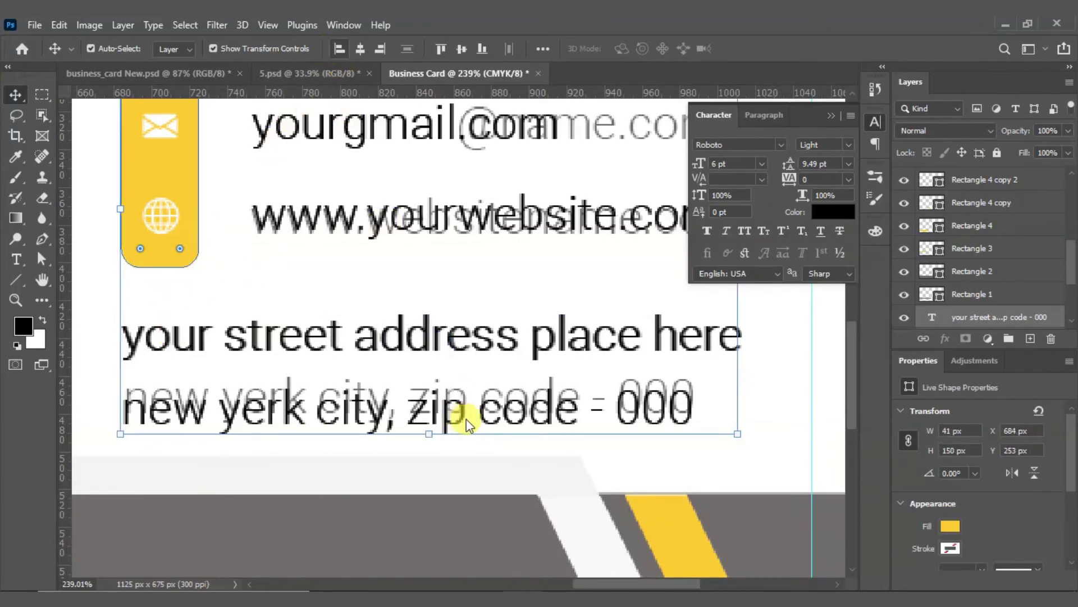
scroll(491, 272, "down", 1)
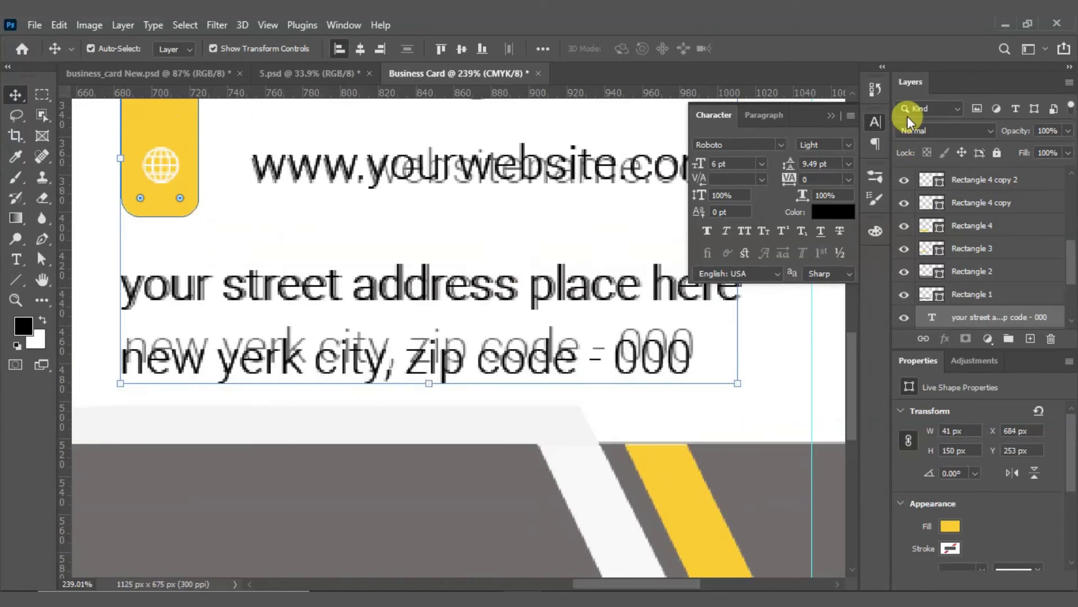
left_click(878, 117)
Step: Fit the card in view and switch to business_card New.psd to inspect its logo and Company text
left_click(790, 275)
key("ctrl+0")
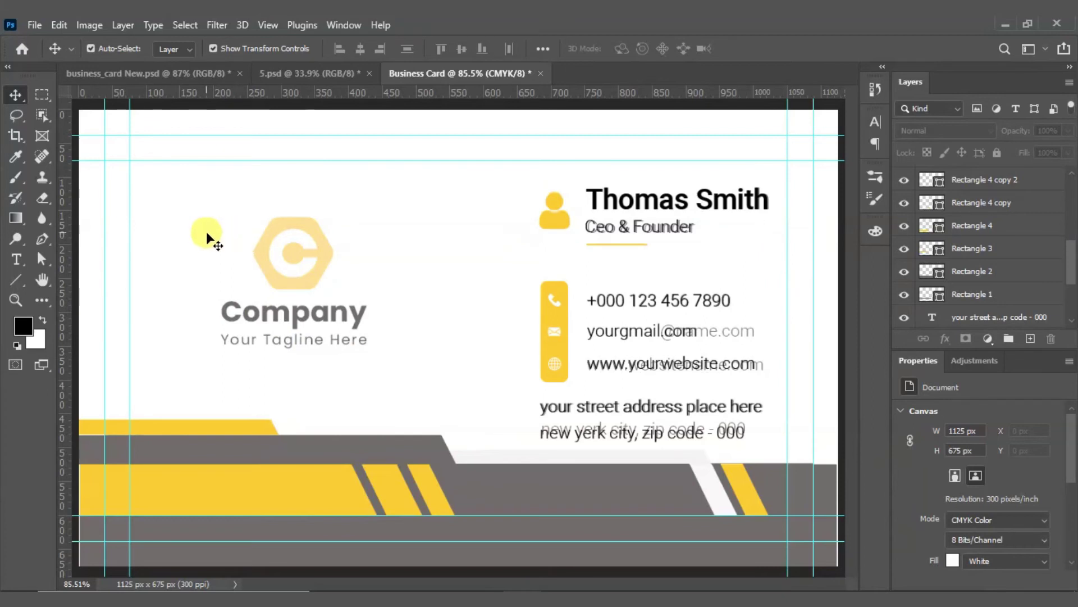
left_click(99, 73)
left_click(288, 250)
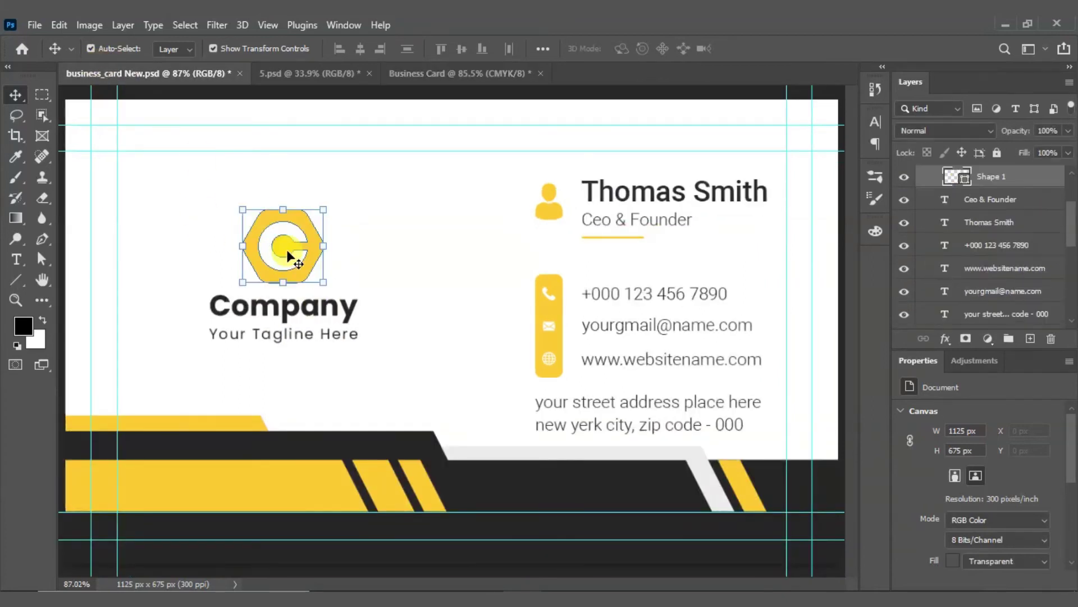
left_click(370, 363)
left_click_drag(369, 359, 235, 224)
left_click(418, 338)
left_click(340, 311)
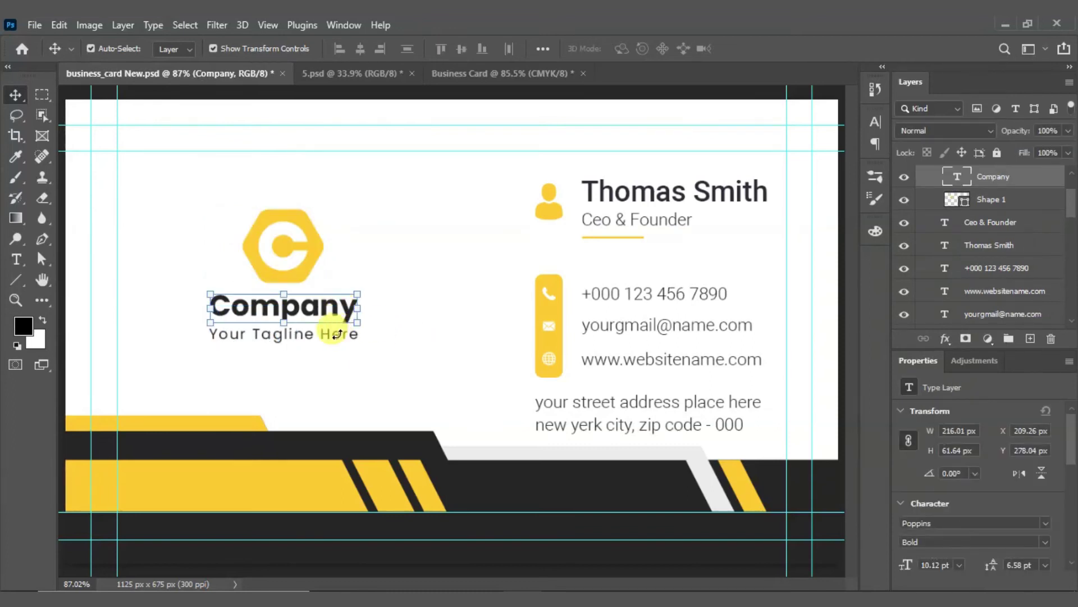
key("ctrl+t")
left_click(757, 49)
Step: Group the hexagon logo, Company and tagline layers into Group 1
left_click(337, 336)
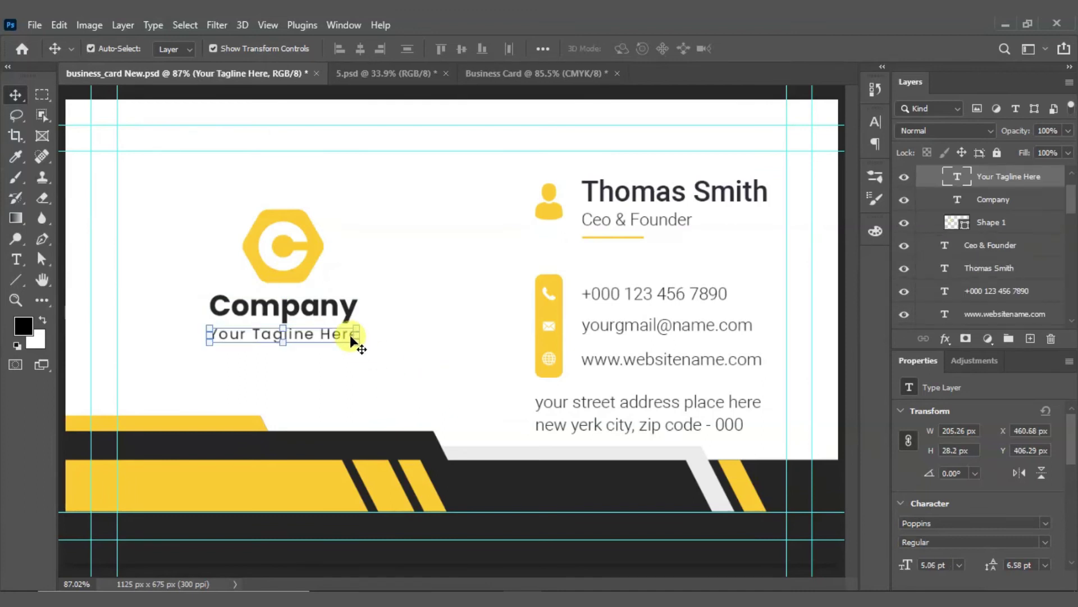
scroll(934, 212, "up", 2)
left_click(920, 177)
left_click(922, 196)
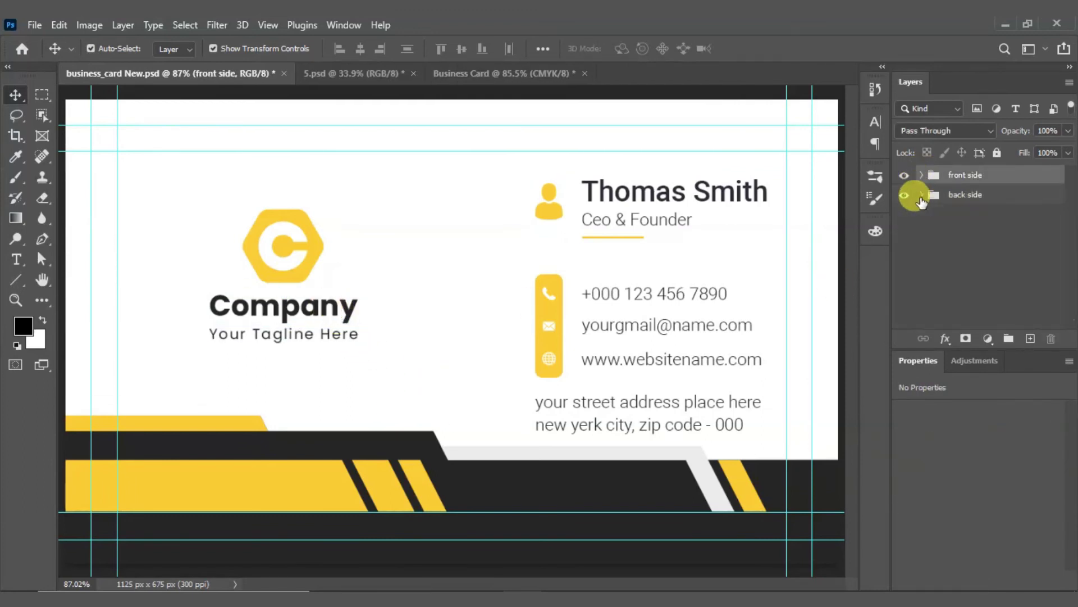
left_click_drag(160, 197, 404, 370)
key("ctrl")
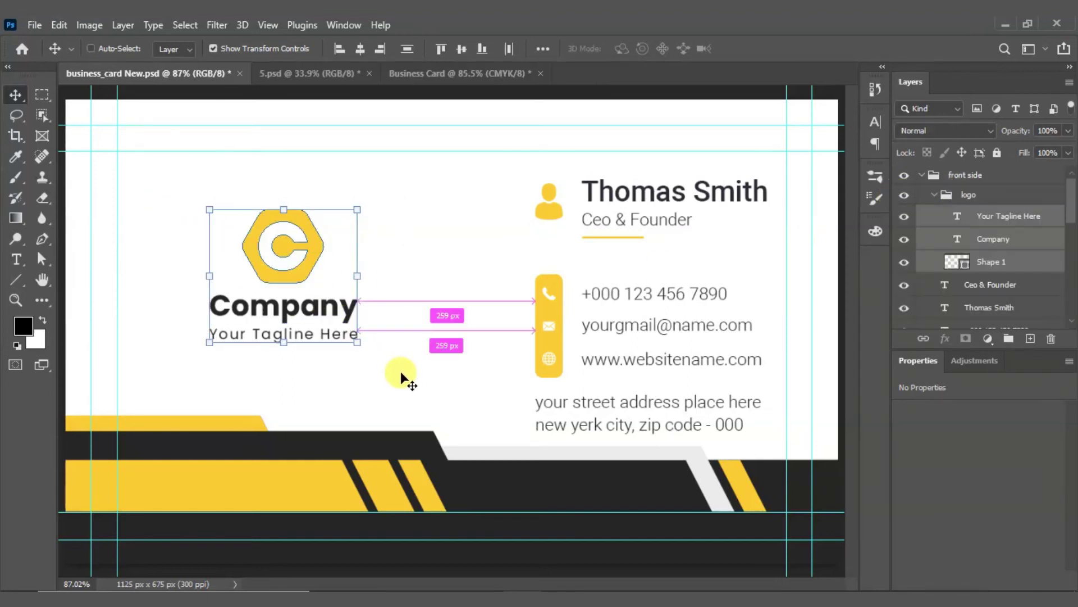
key("ctrl+g")
Step: Copy Group 1 into the Business Card document and align it over the faded logo
left_click_drag(440, 143, 324, 309)
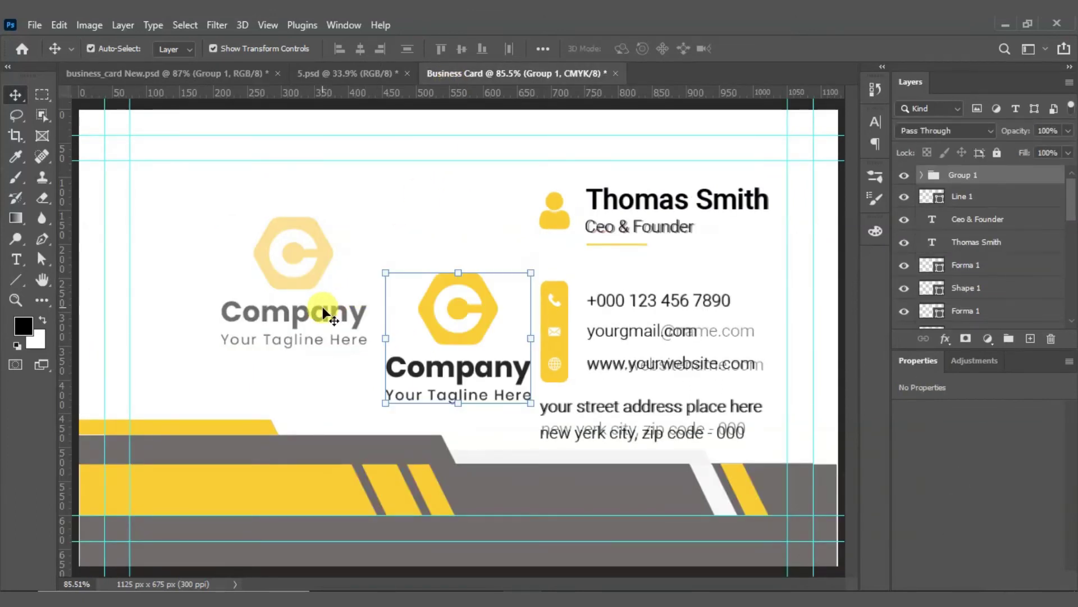
left_click_drag(459, 324, 352, 278)
left_click_drag(313, 204, 488, 388)
left_click_drag(476, 311, 317, 237)
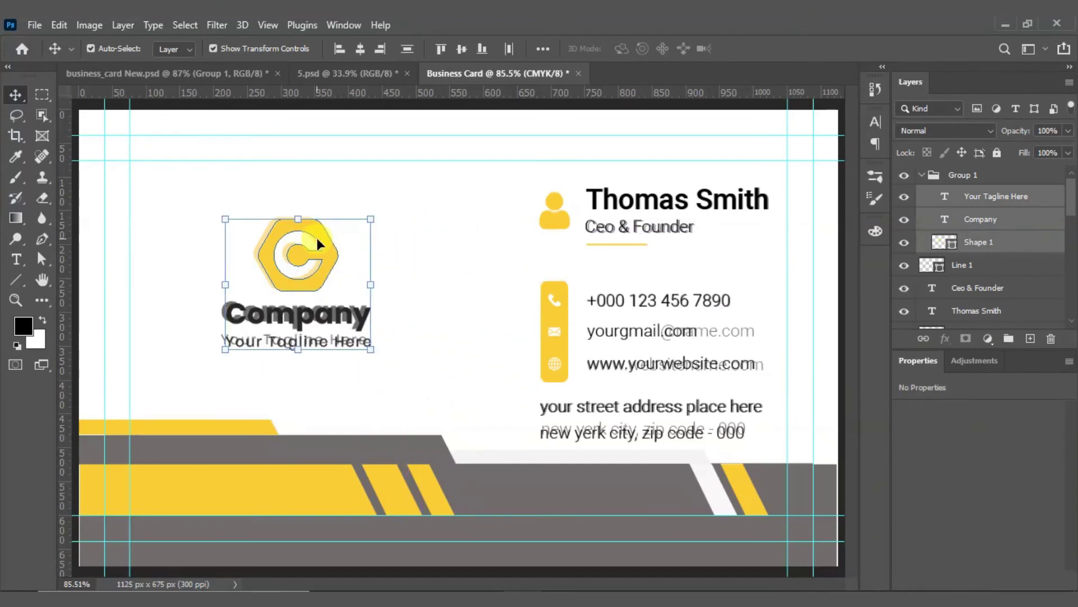
key("Up")
key("Up")
key("Up")
key("Up")
key("Up")
key("Up")
key("Up")
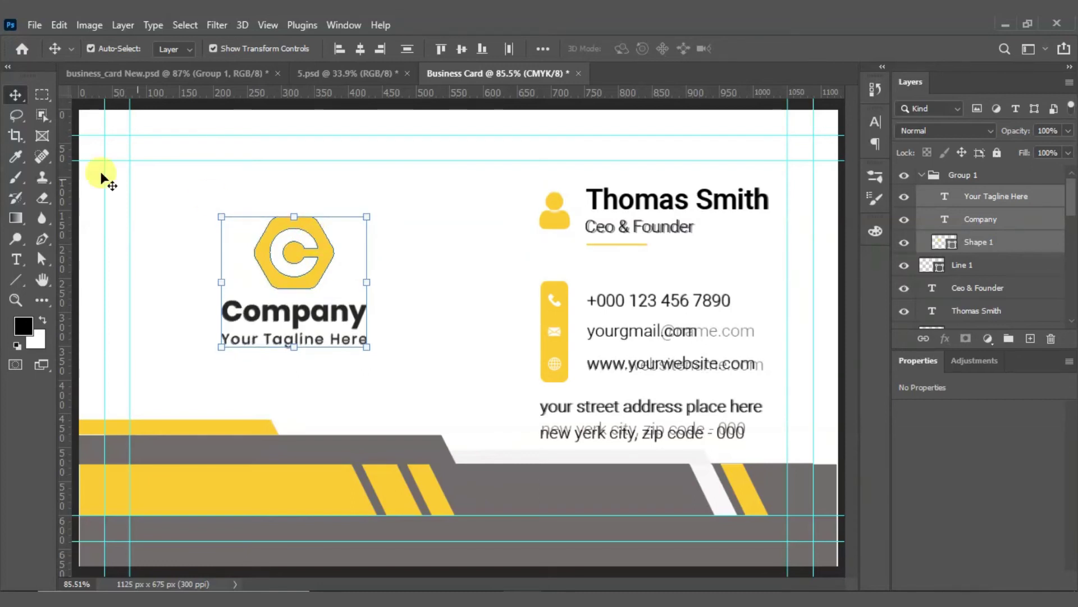
Step: Delete Layer 1, the faded reference image, confirming with Yes
left_click(388, 255)
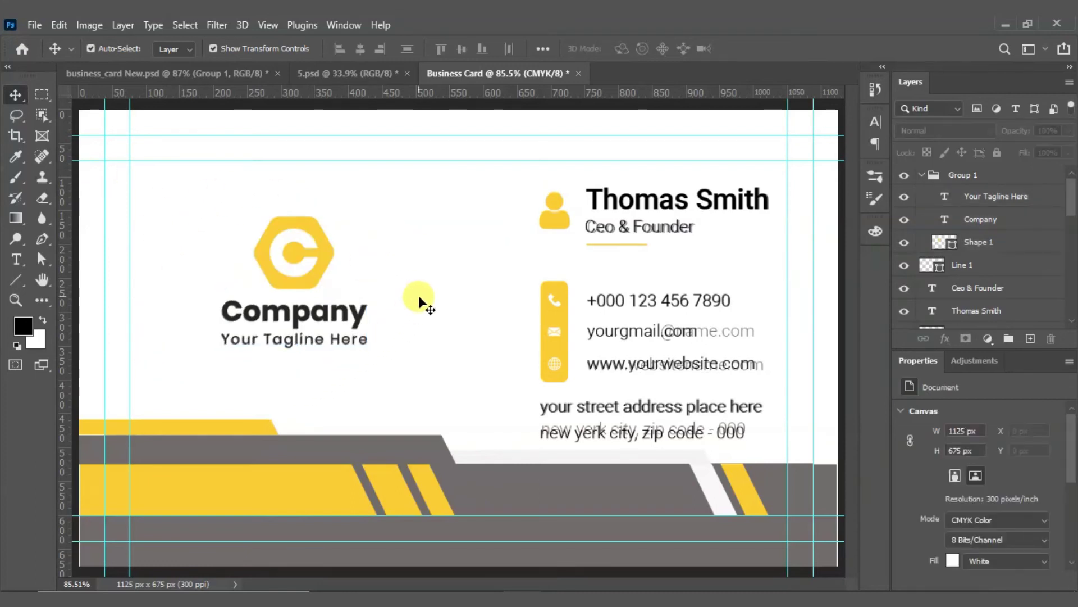
scroll(955, 269, "down", 5)
scroll(1016, 284, "down", 2)
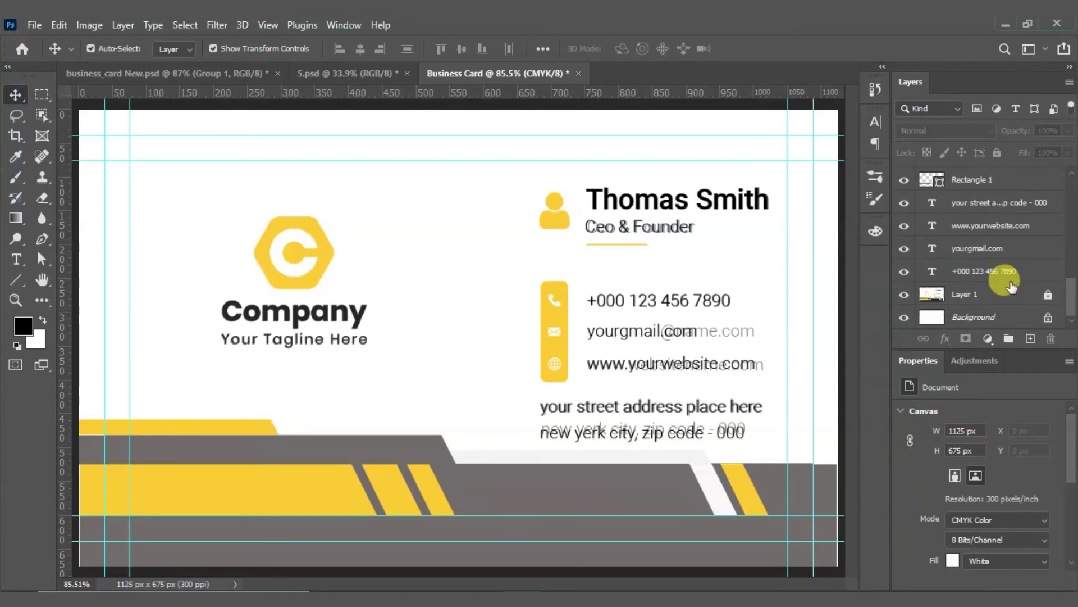
left_click(1048, 280)
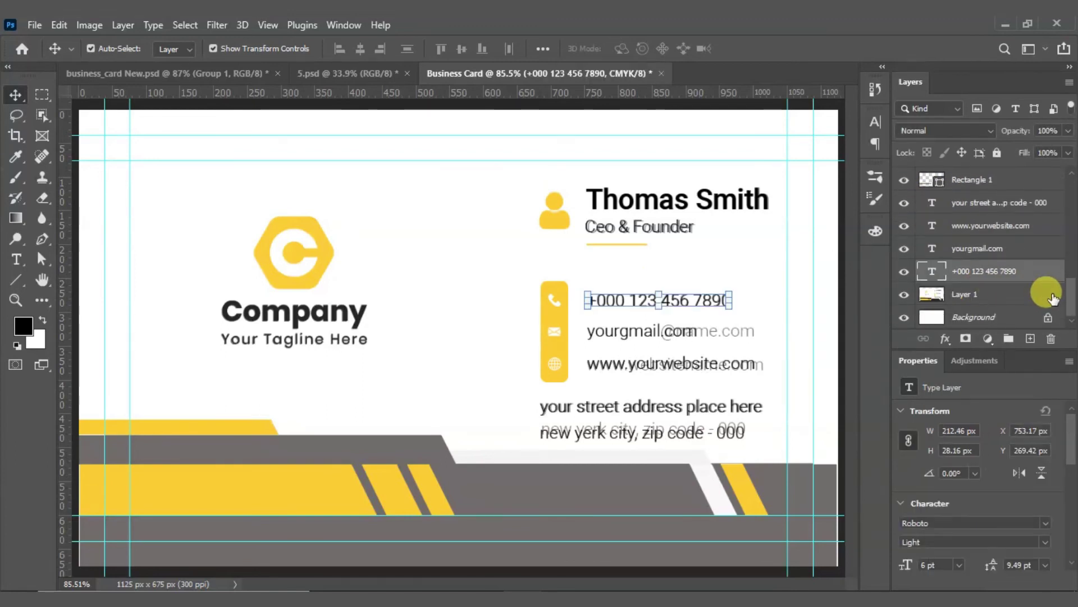
left_click(1049, 295)
left_click(1051, 338)
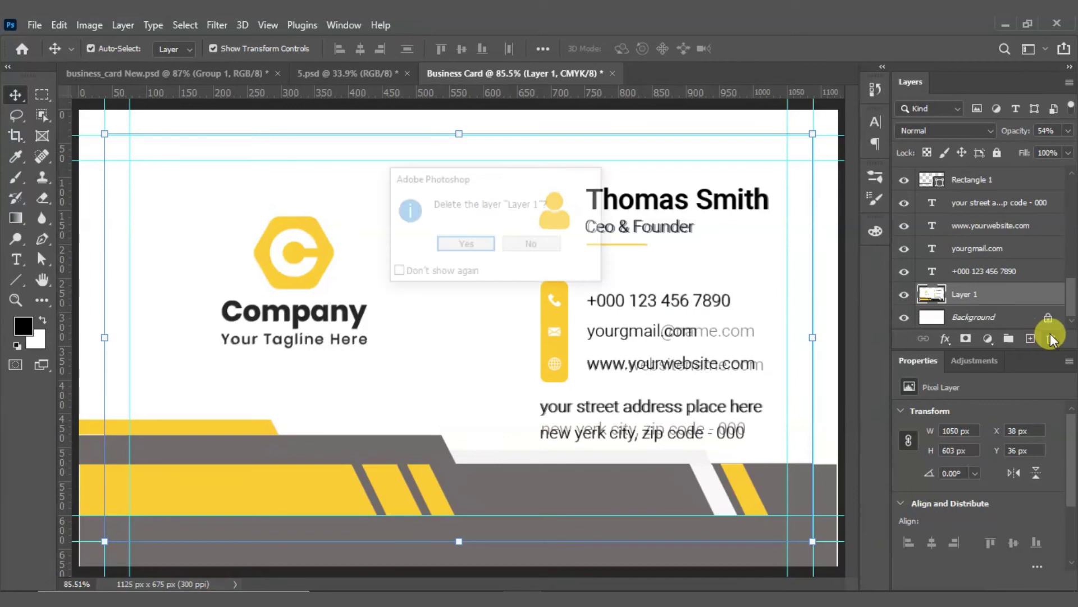
left_click(461, 247)
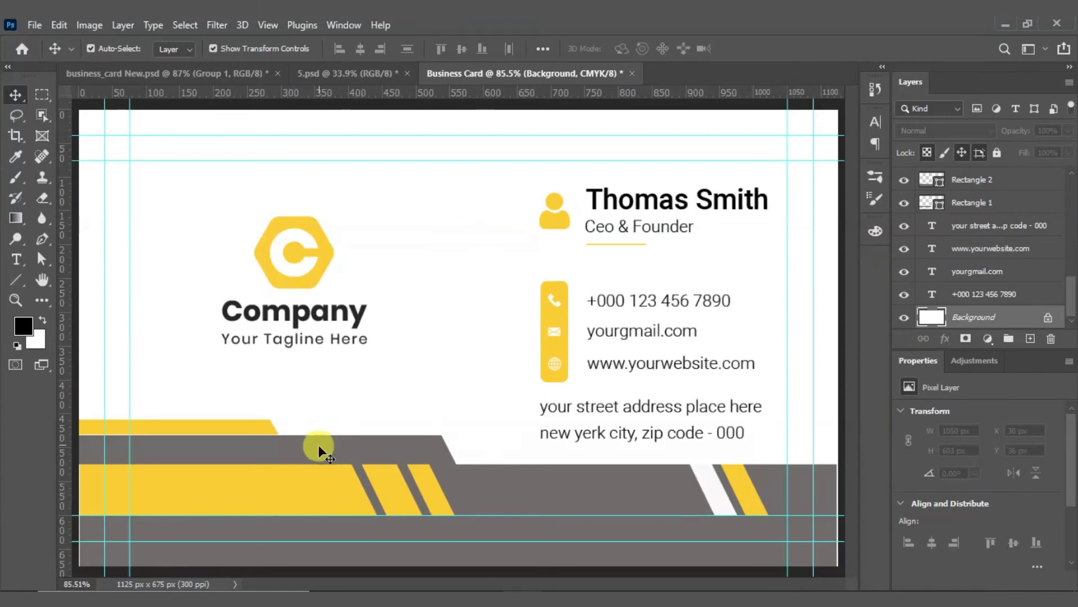
Step: Nudge the upper yellow stripe down so it sits on the grey band
scroll(218, 450, "up", 5)
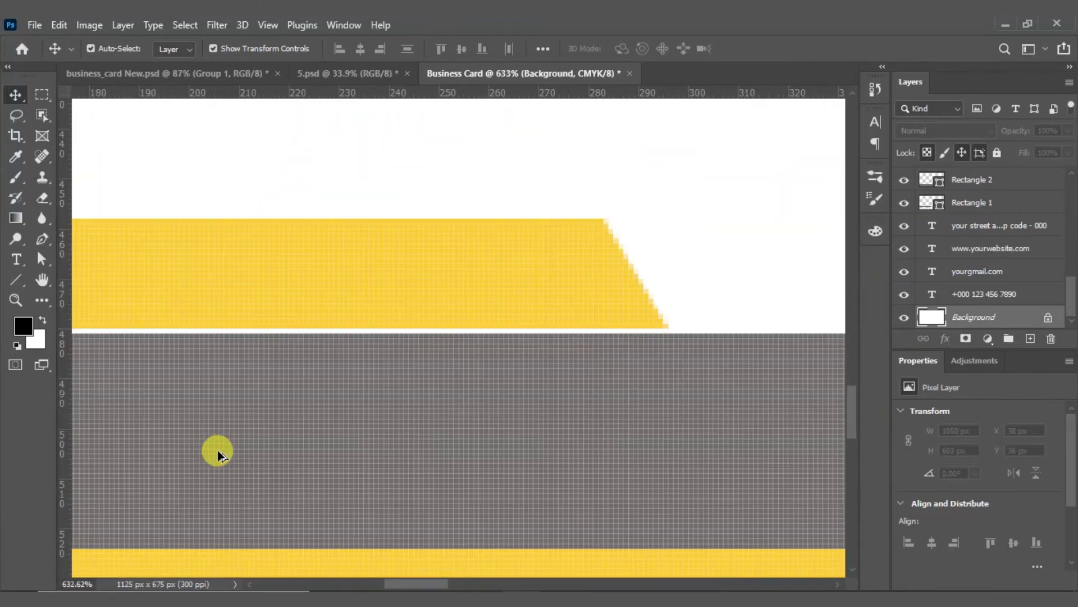
scroll(217, 450, "up", 3)
scroll(233, 428, "down", 3)
left_click(601, 259)
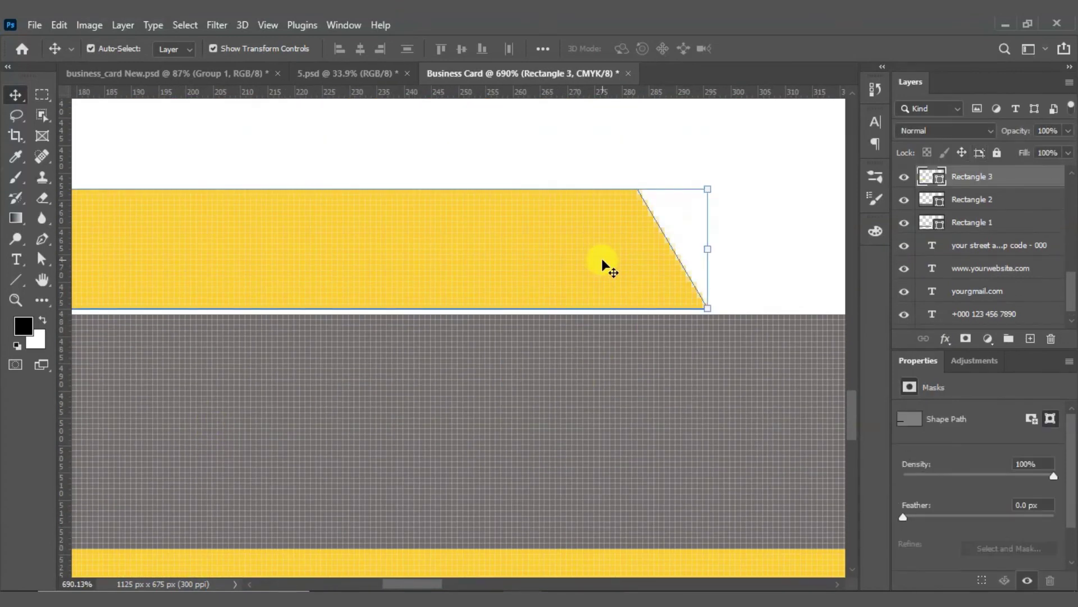
key("Down")
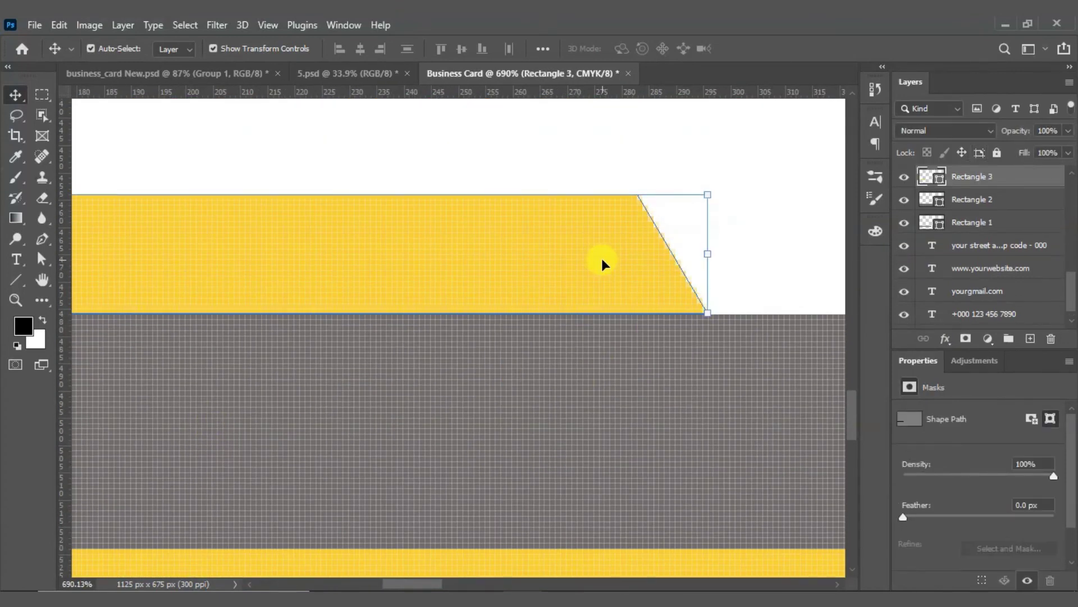
left_click(796, 281)
Step: Extend the lower yellow band's and grey band's left edges to the card edge
scroll(554, 260, "down", 3)
scroll(560, 263, "down", 3)
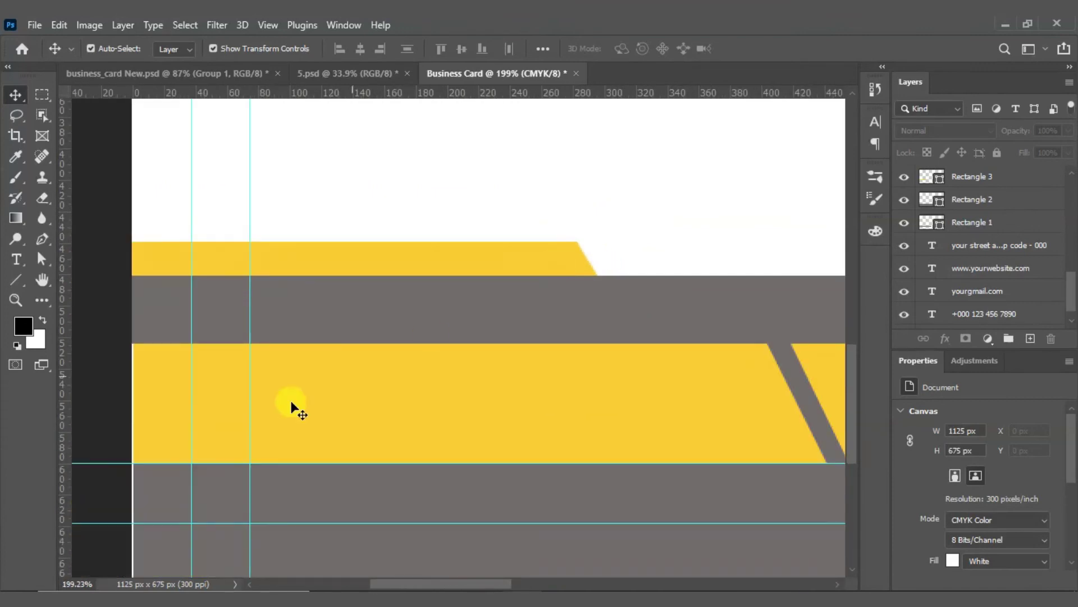
scroll(124, 470, "up", 6)
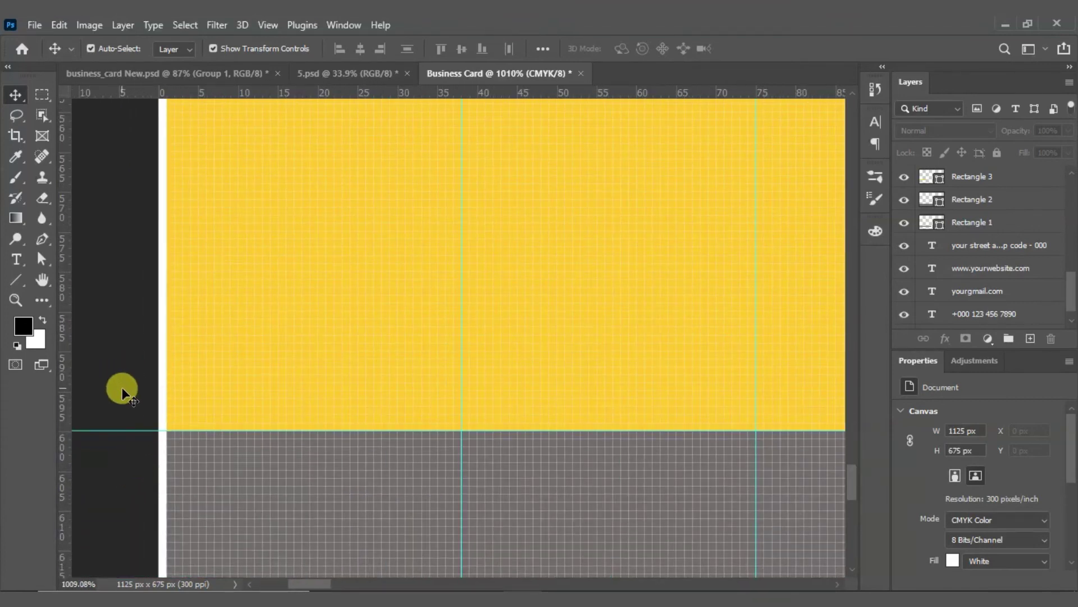
left_click(251, 365)
left_click(214, 491, "shift")
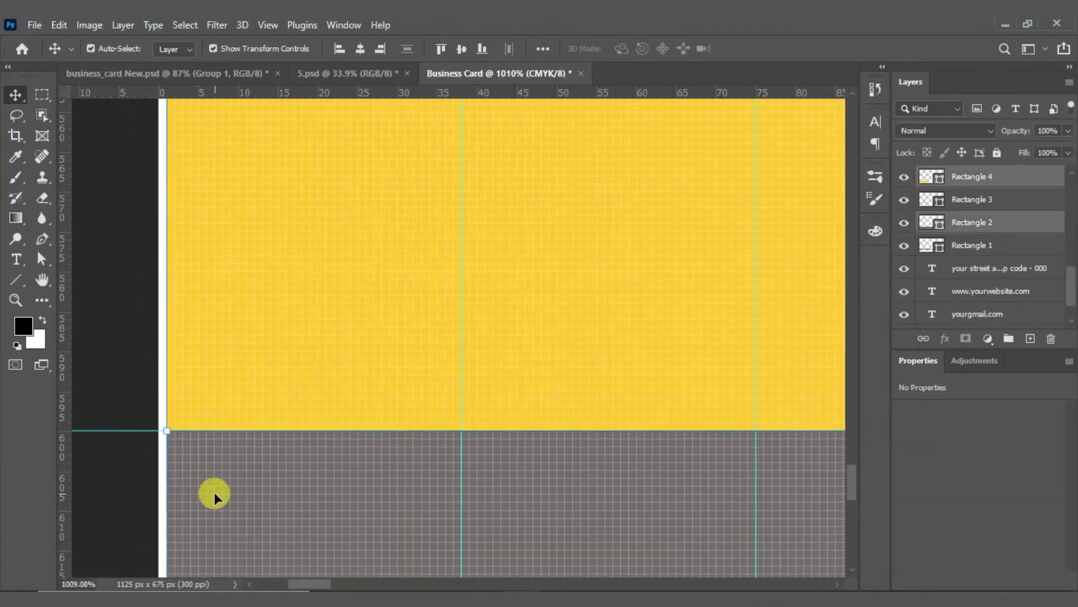
scroll(246, 417, "down", 2)
scroll(245, 420, "down", 2)
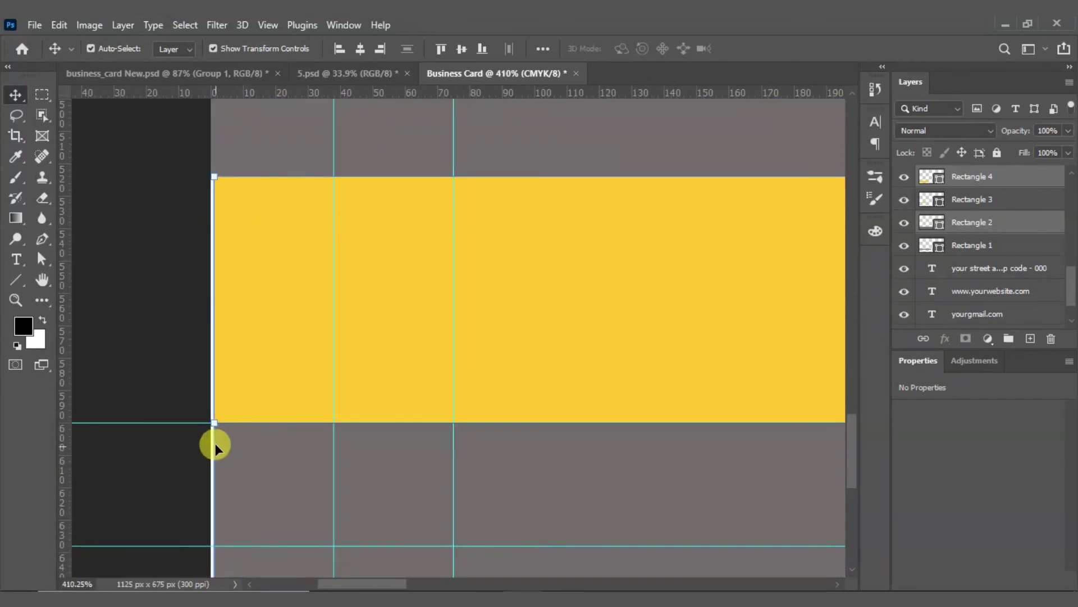
scroll(214, 443, "up", 4)
left_click_drag(218, 405, 207, 399)
left_click(782, 48)
Step: Stretch the grey band's right edge out to the card's right edge
scroll(252, 359, "down", 6)
scroll(252, 366, "down", 5)
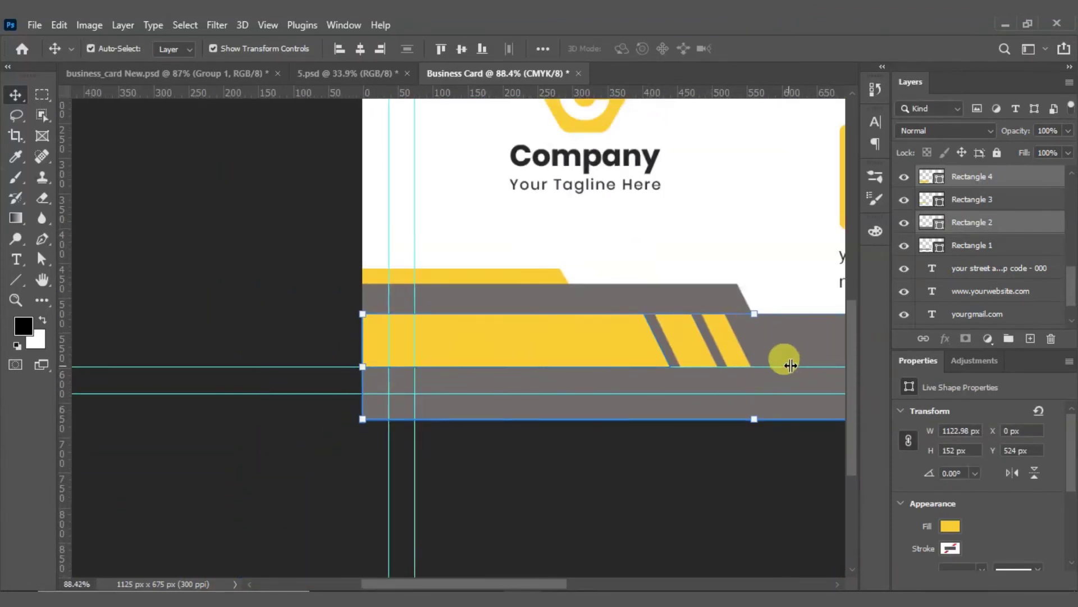
scroll(784, 361, "up", 2)
scroll(770, 354, "down", 4)
scroll(470, 366, "down", 1)
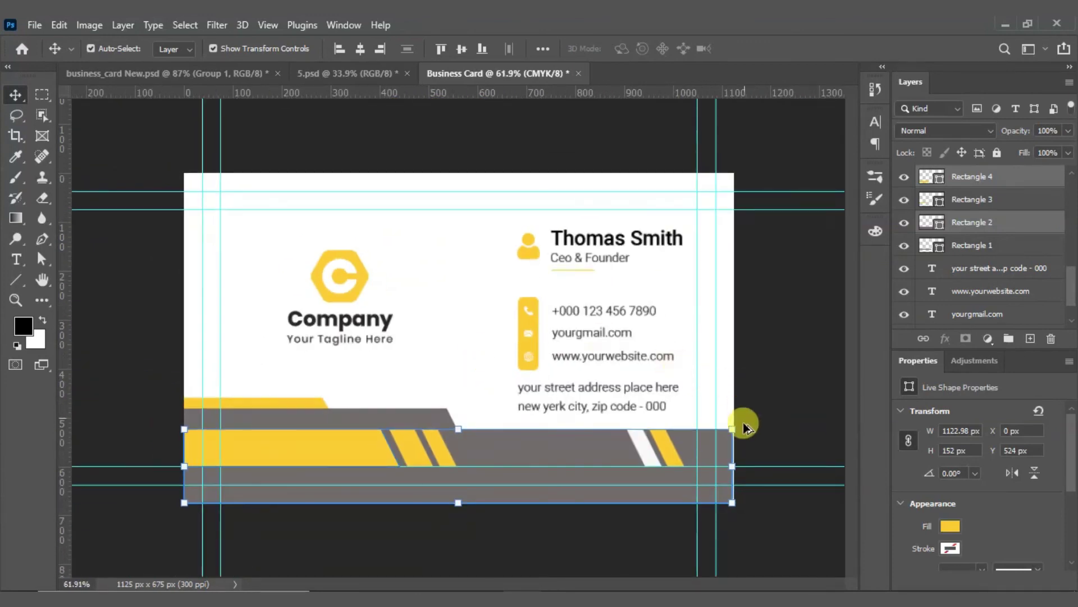
scroll(760, 494, "up", 8)
left_click_drag(780, 477, 466, 235)
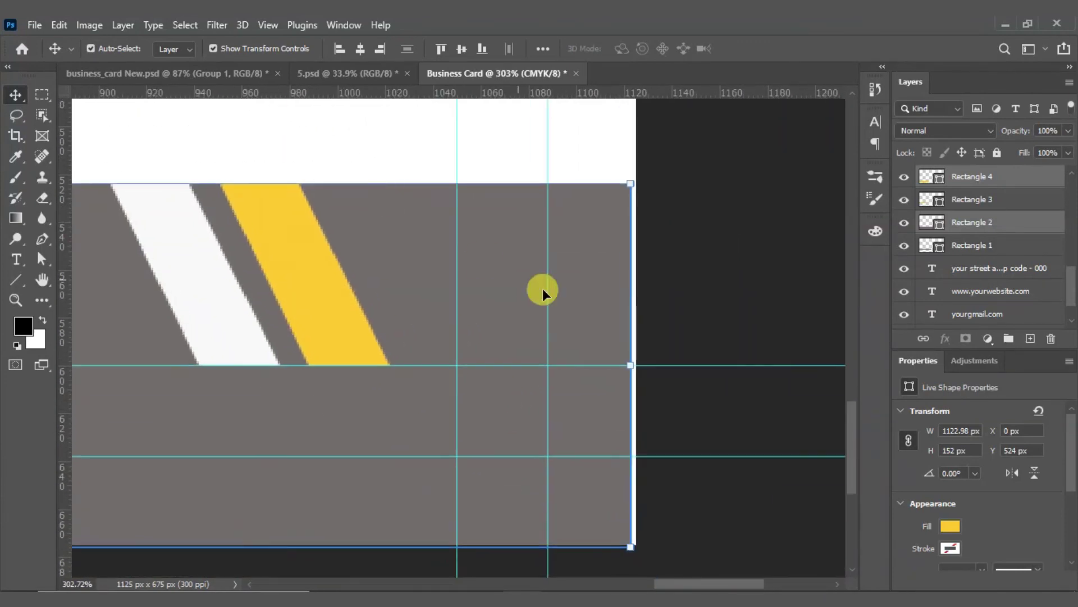
scroll(650, 368, "up", 4)
scroll(611, 324, "up", 1)
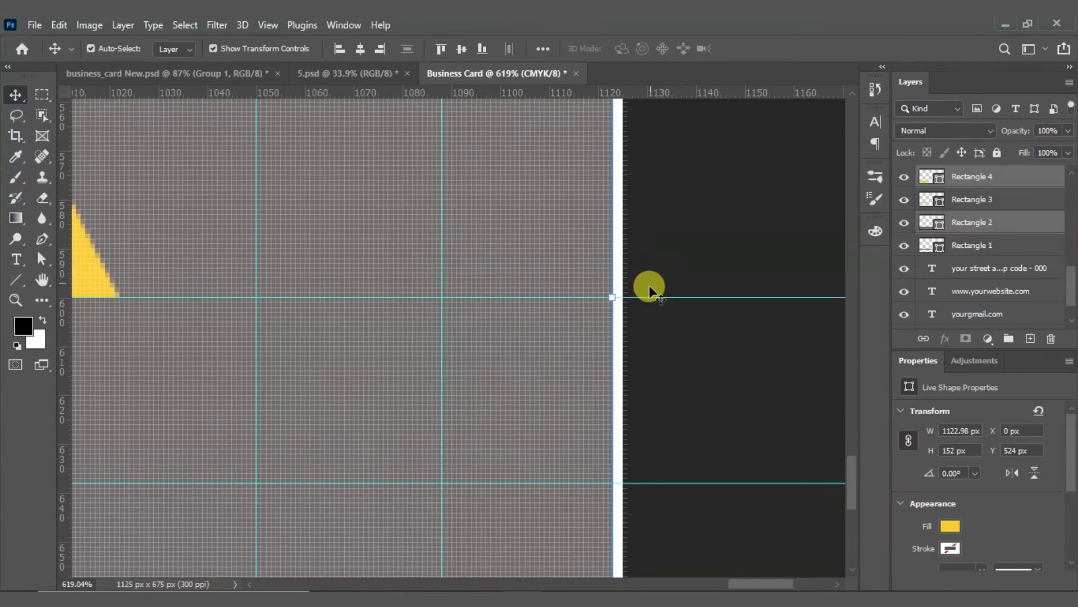
left_click(683, 256)
left_click(604, 281)
left_click_drag(611, 293, 621, 288)
Step: Pull the grey band's bottom edge up slightly and apply the resize (100.18% × 99.34%)
scroll(621, 284, "down", 5)
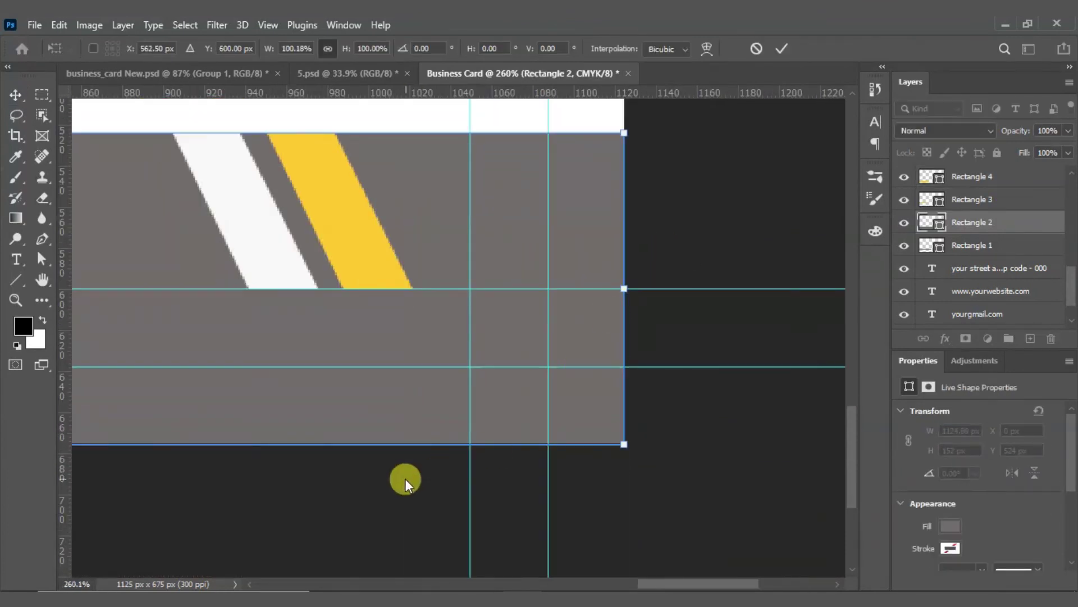
scroll(621, 447, "down", 6)
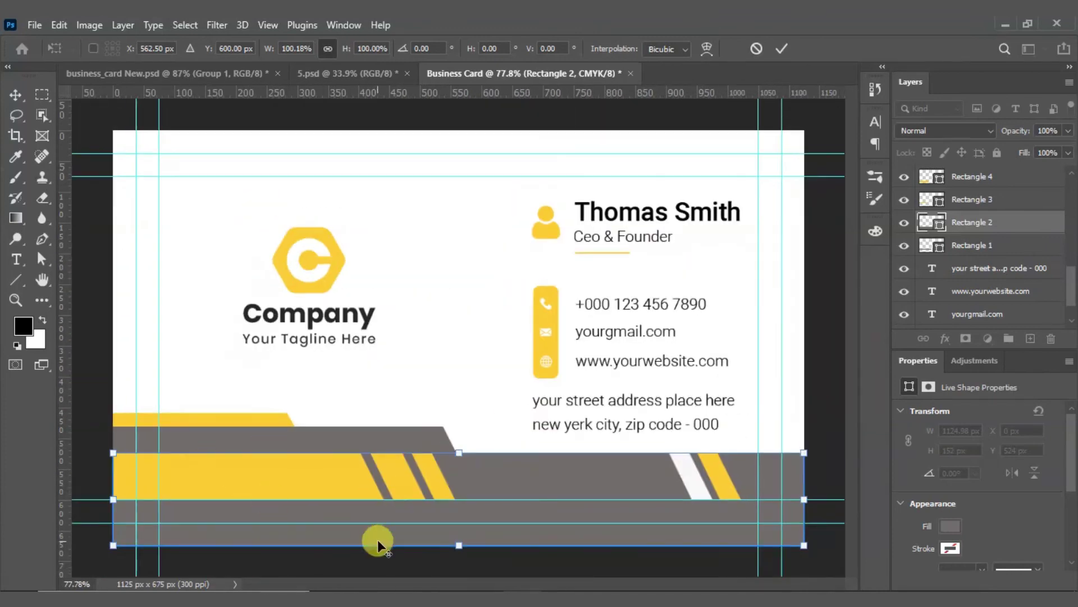
scroll(377, 539, "up", 8)
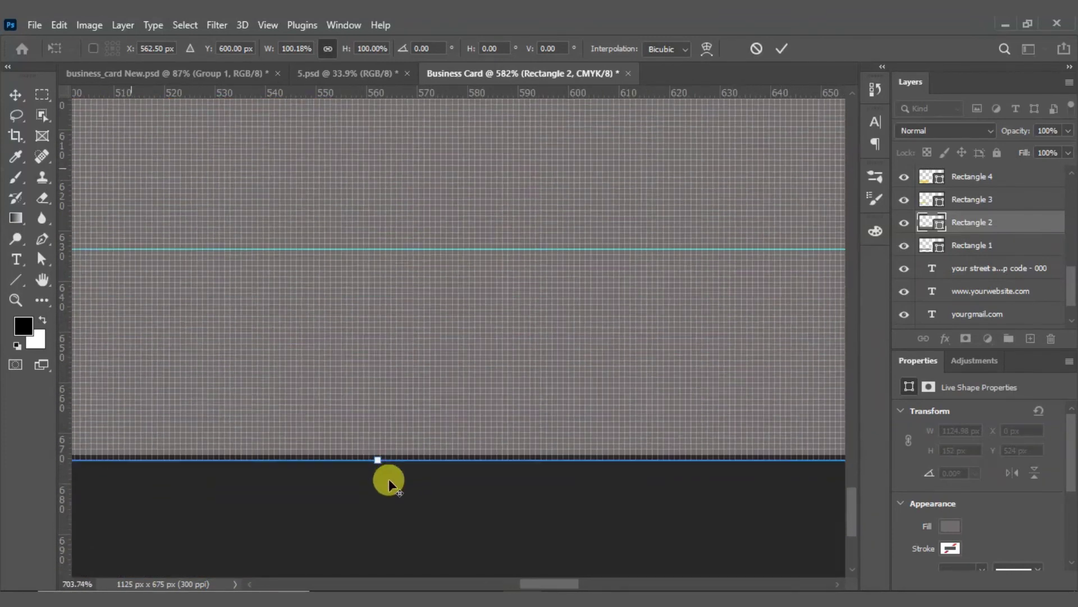
scroll(388, 478, "up", 3)
left_click_drag(372, 436, 365, 425)
scroll(427, 449, "down", 3)
scroll(446, 464, "down", 4)
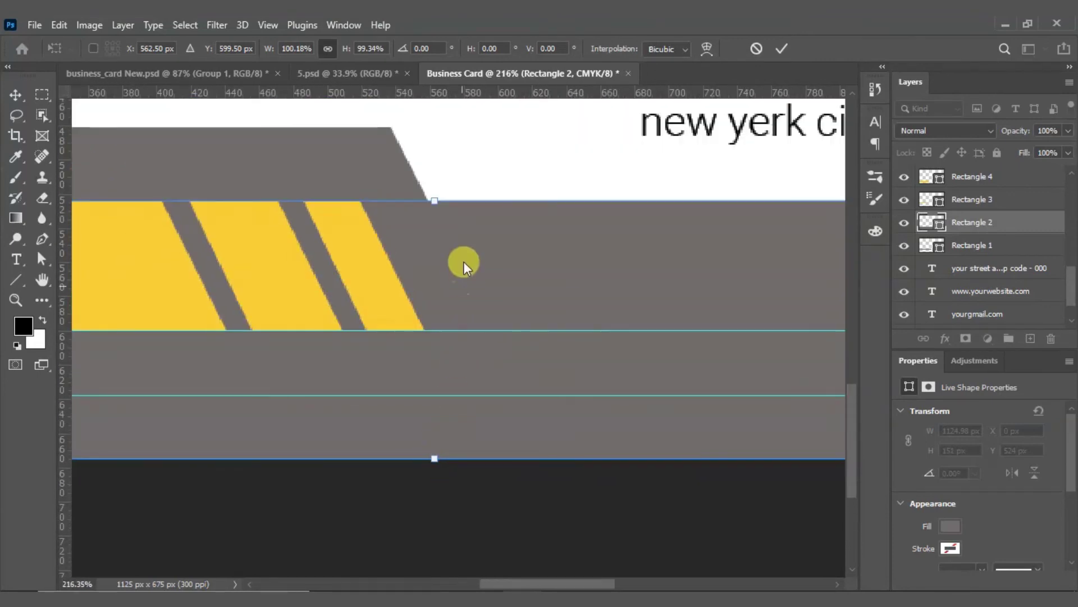
scroll(436, 189, "up", 2)
scroll(428, 191, "up", 3)
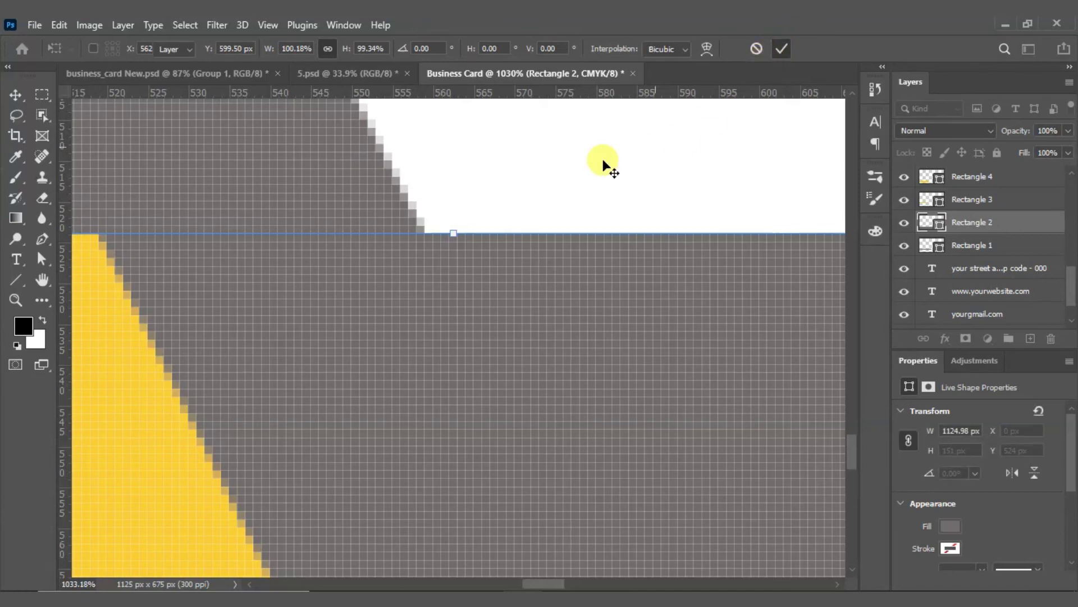
key("Return")
left_click(542, 186)
key("ctrl+0")
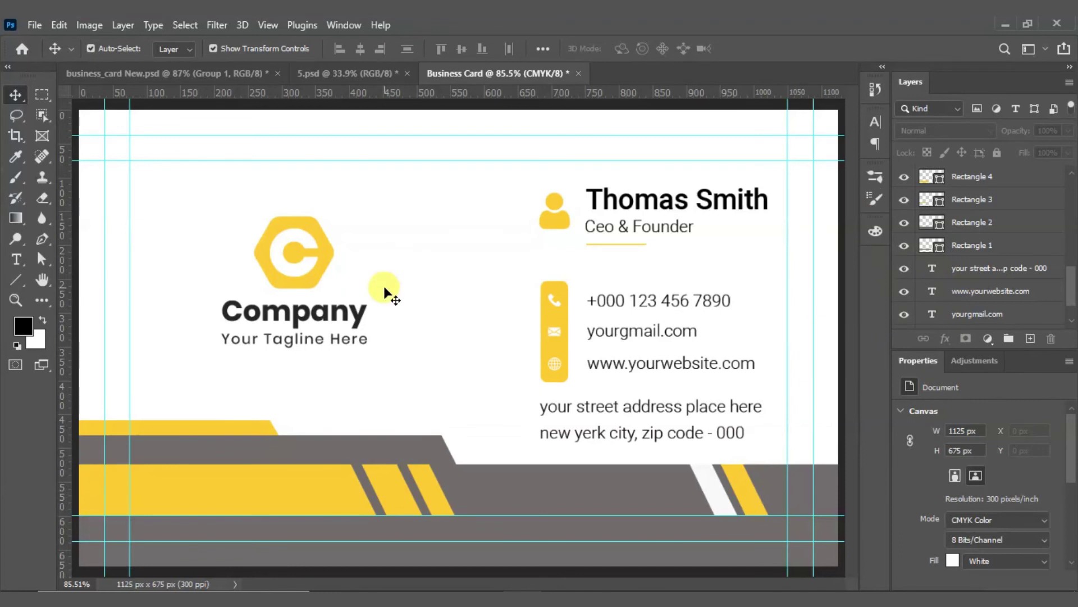
Step: Save the card to this computer as Business Card Youtube.psd, accepting the Photoshop format options
key("ctrl+s")
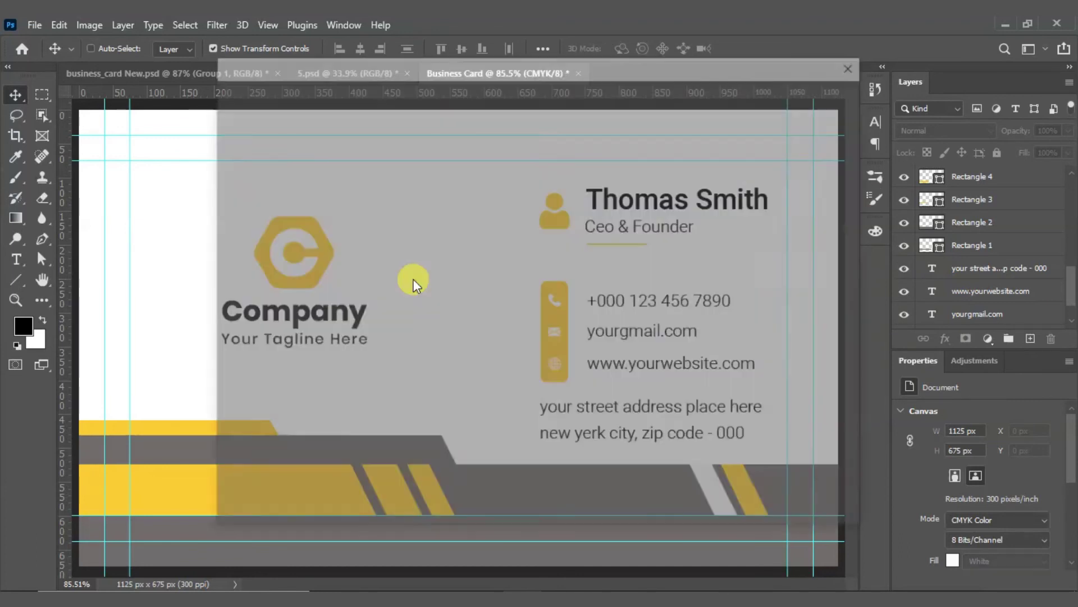
left_click(640, 455)
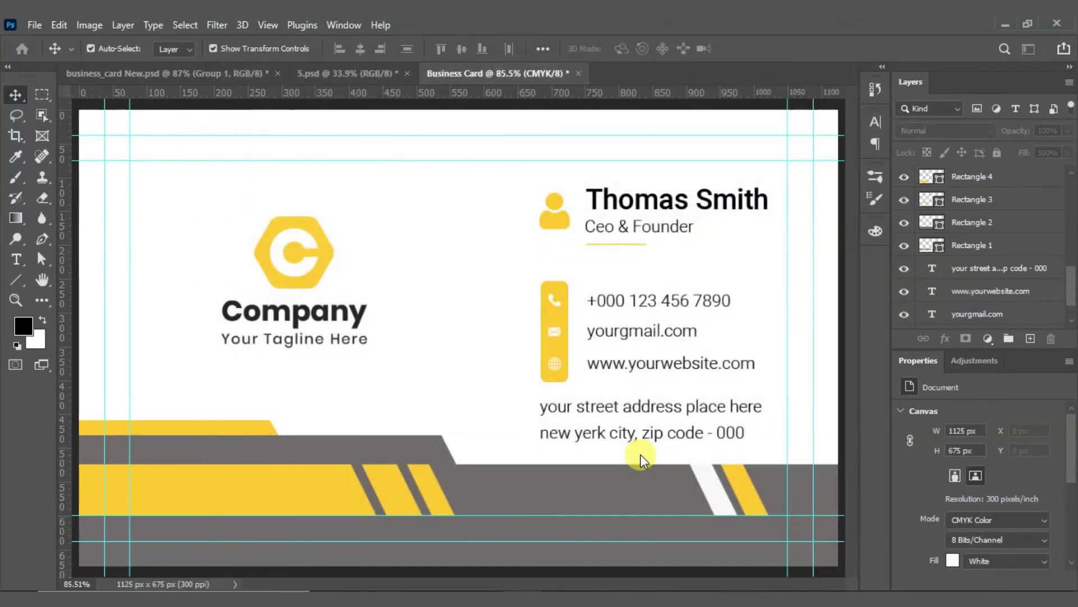
left_click(212, 316)
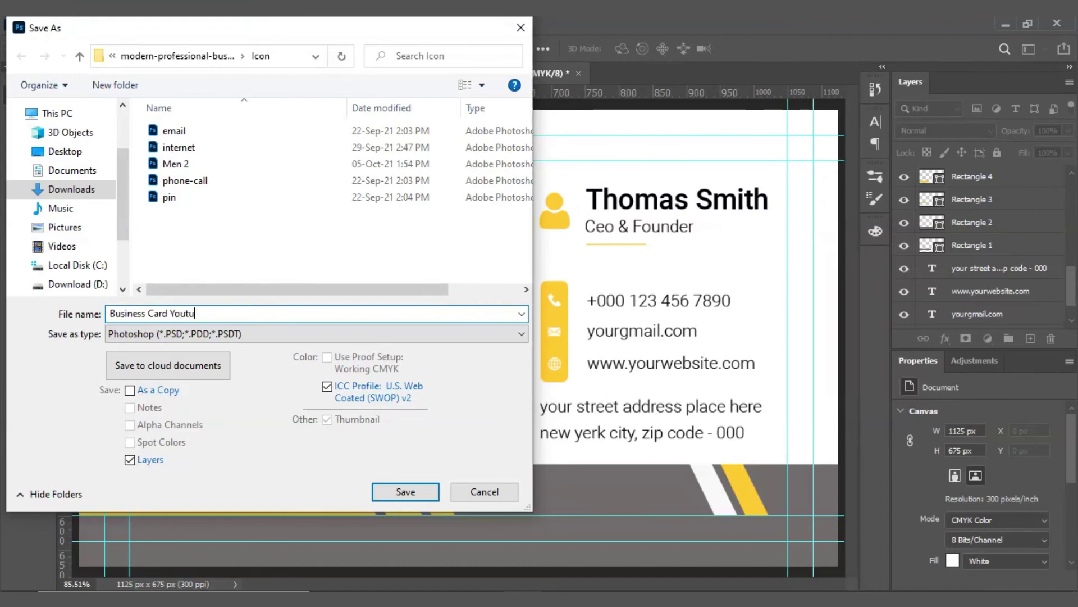
left_click(405, 492)
left_click(714, 172)
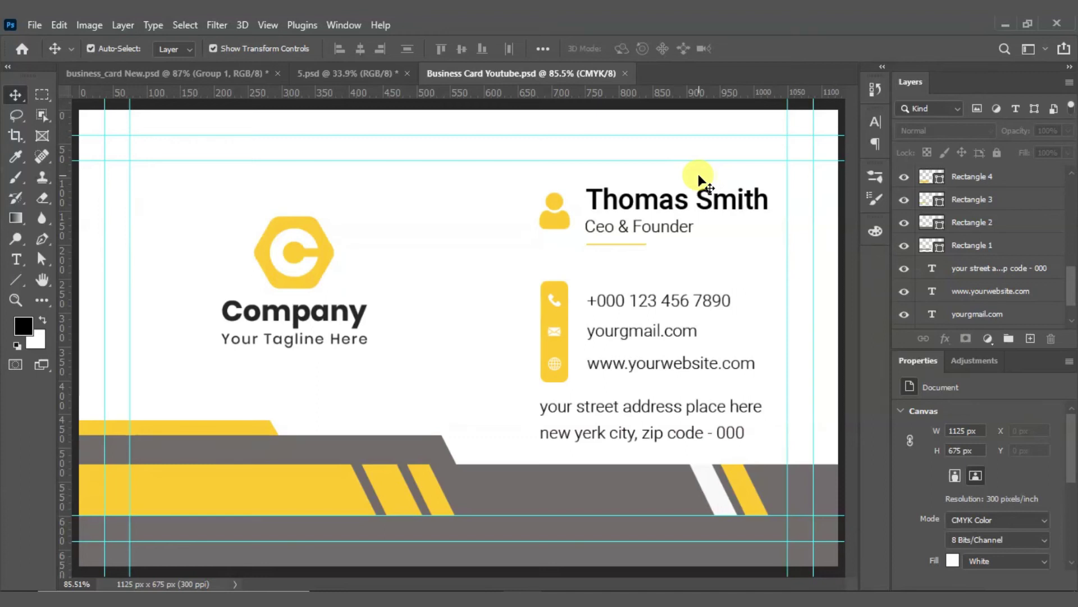
Step: Select the card layers and group them, then undo the grouping and inspect Group 1
scroll(602, 216, "down", 4)
left_click_drag(163, 166, 792, 520)
scroll(989, 236, "up", 5)
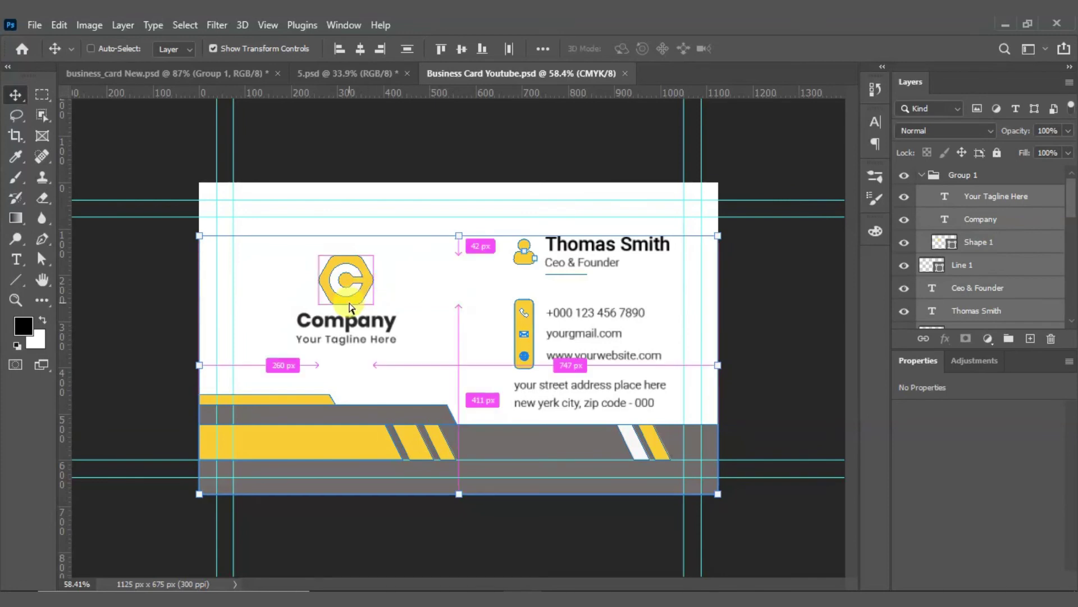
key("ctrl+g")
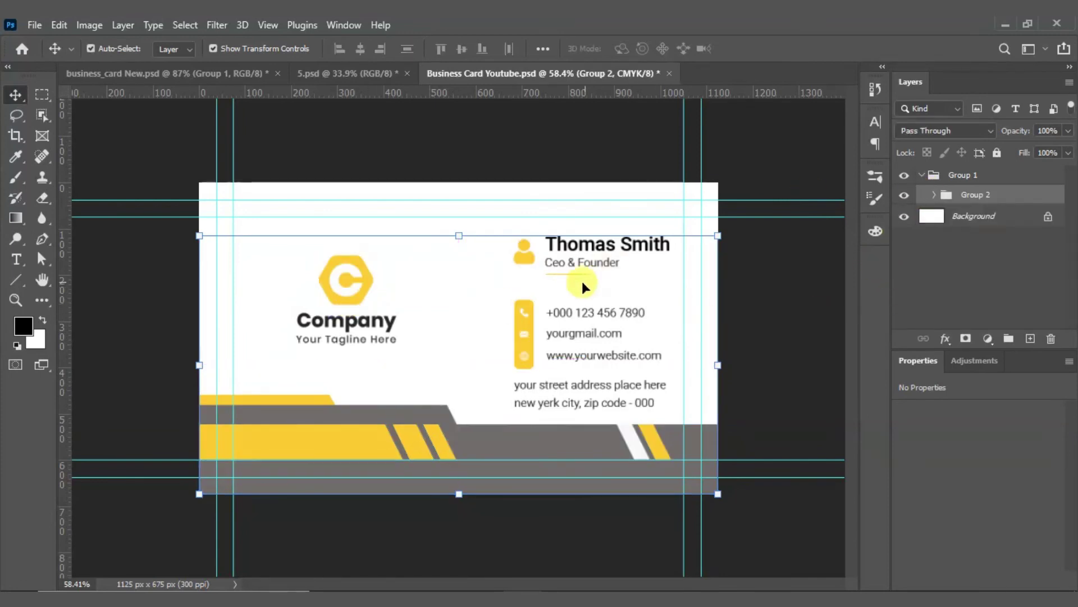
key("ctrl+z")
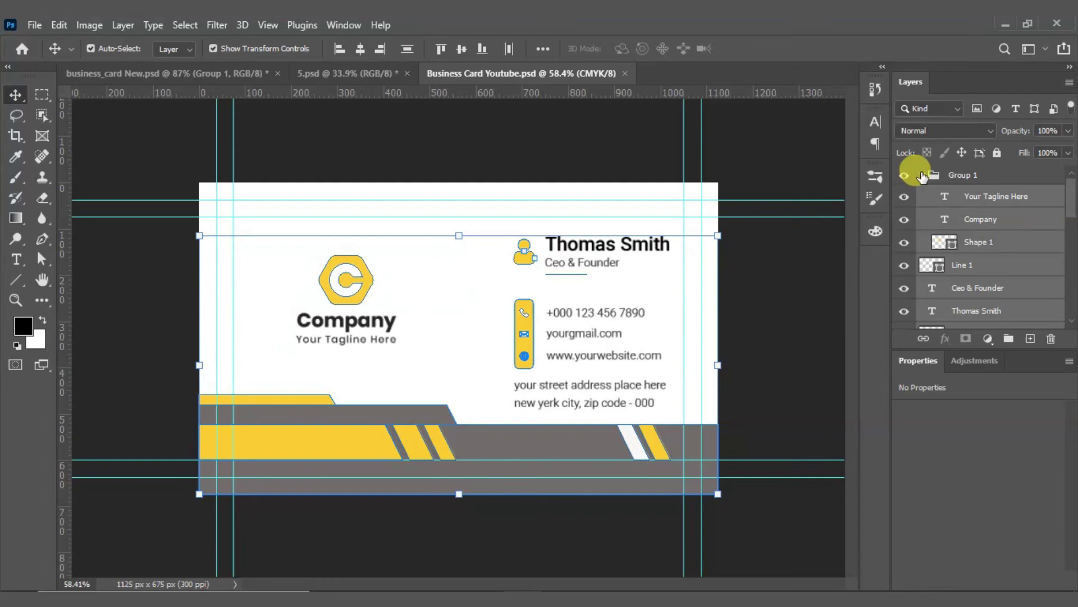
left_click(921, 176)
left_click(809, 179)
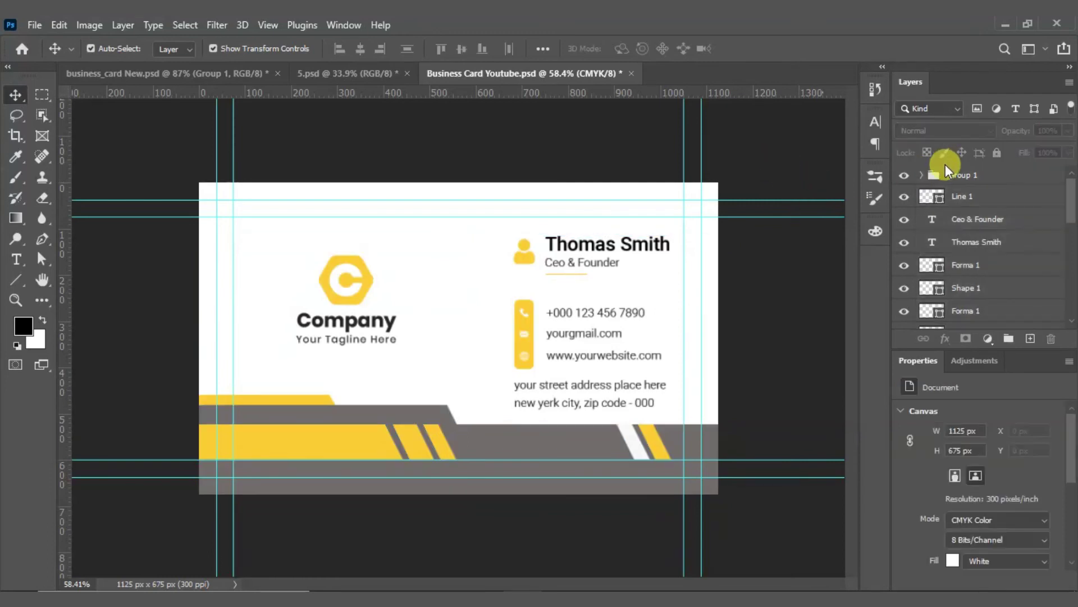
left_click(922, 175)
left_click(922, 174)
Step: Group every card element, rename the group 'Font', and hide it
left_click_drag(180, 196, 746, 488)
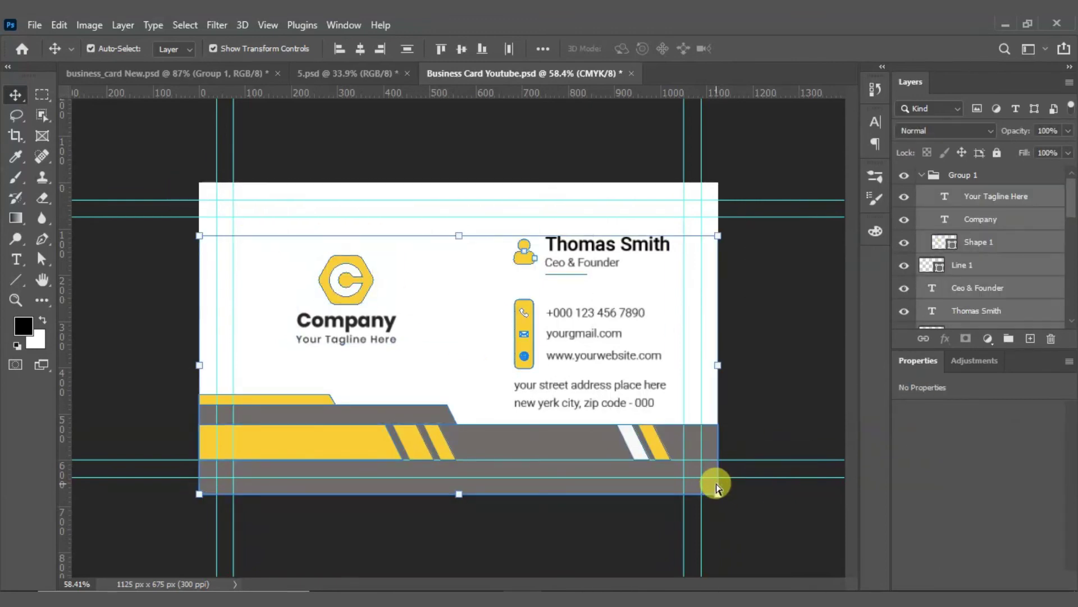
key("ctrl+g")
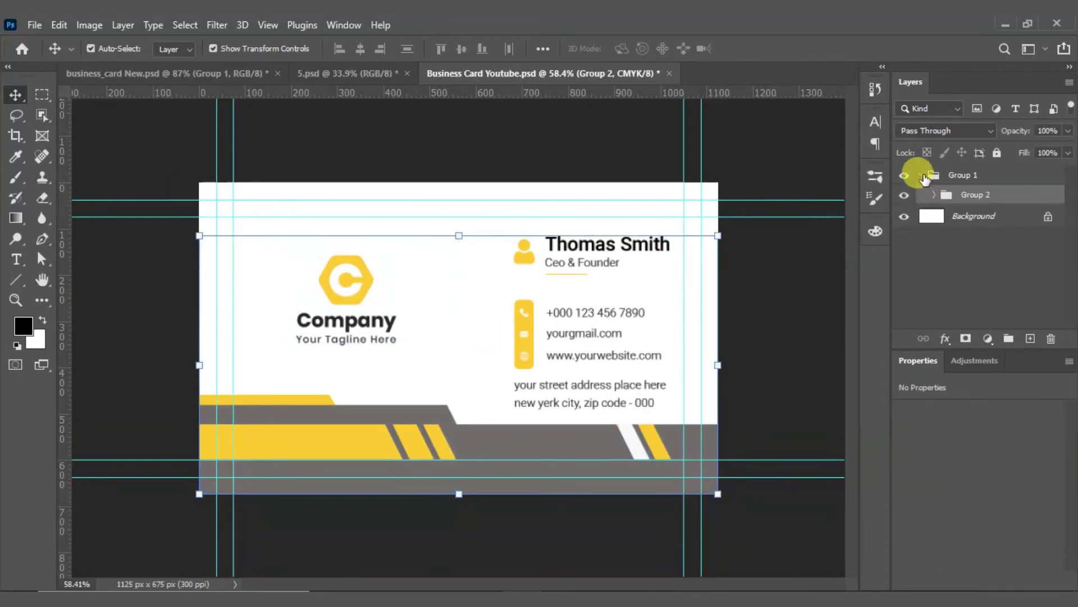
left_click(921, 175)
double_click(964, 176)
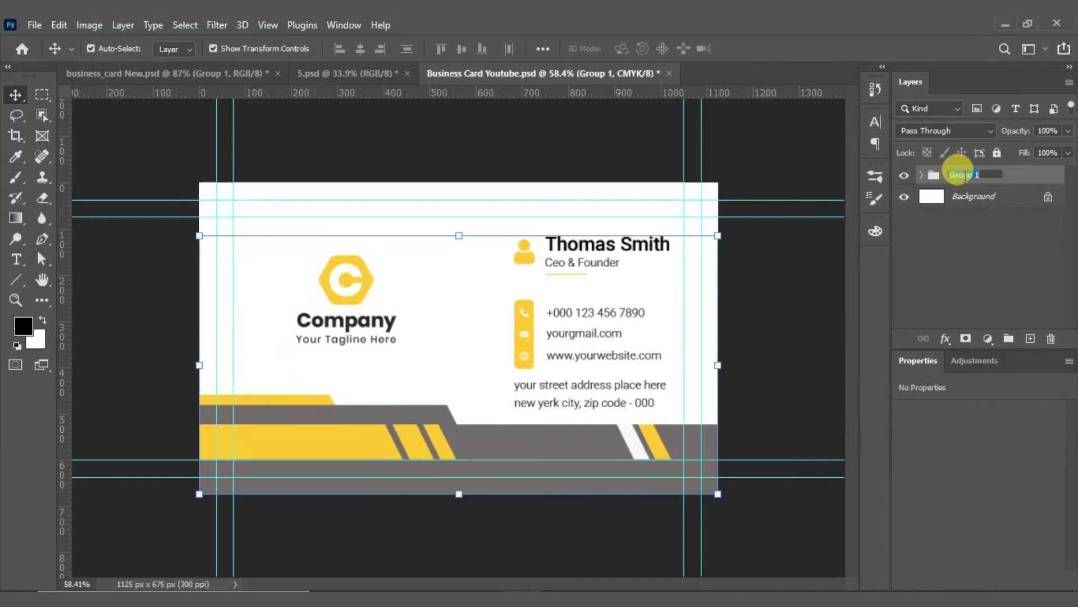
type("Font")
key("Return")
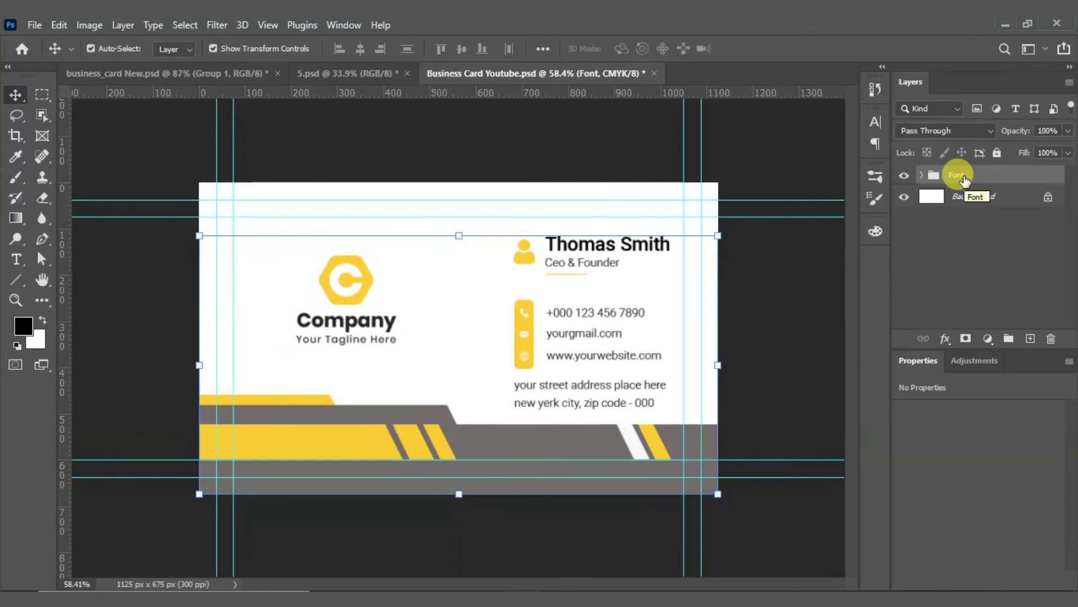
left_click(750, 293)
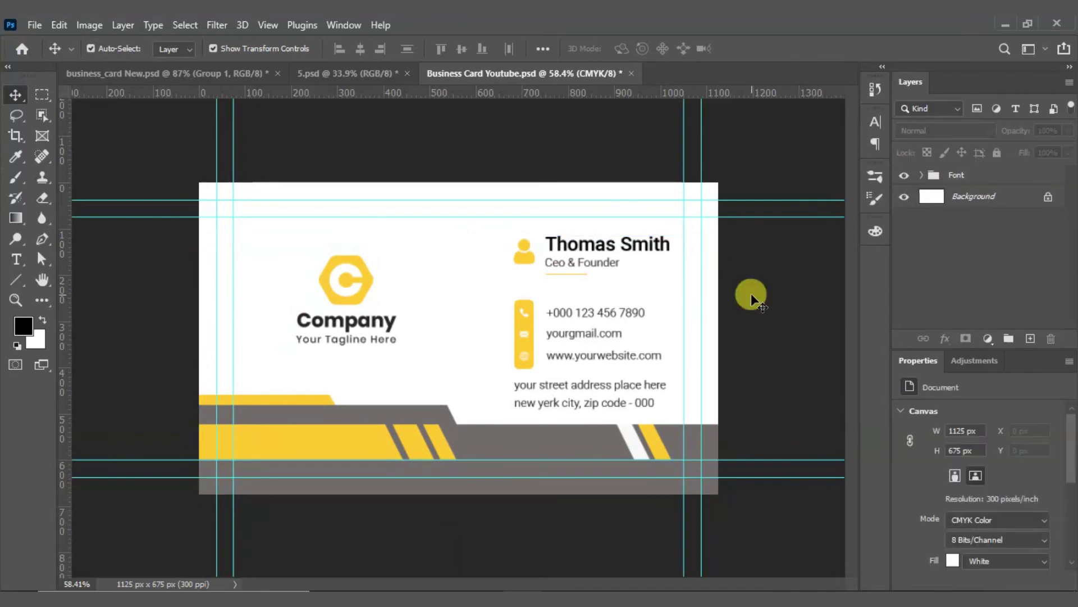
left_click(904, 175)
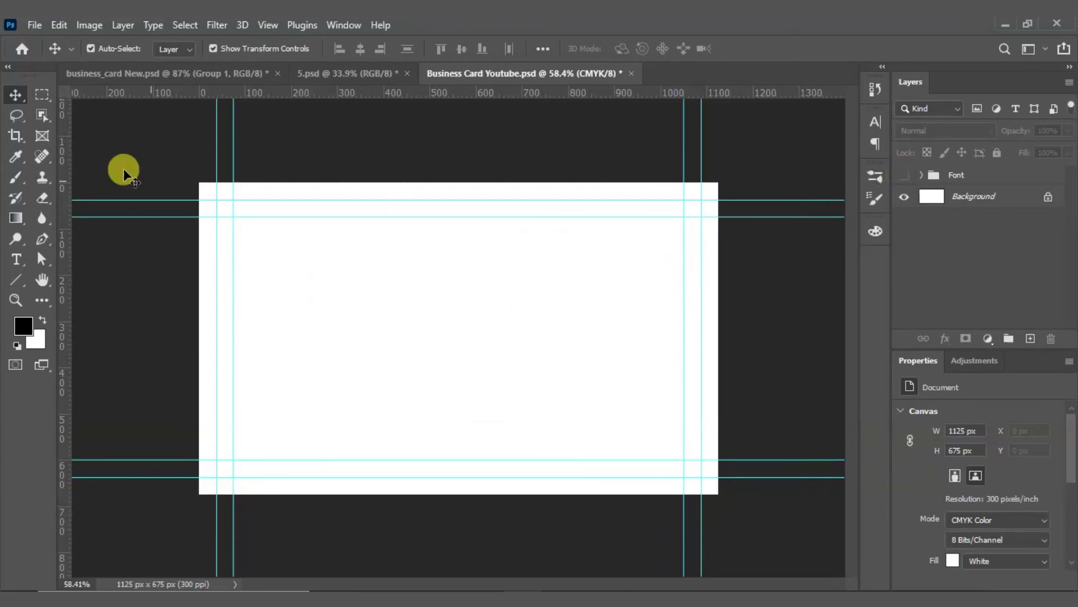
Step: In business_card New.psd, hide the front side group and show the back side design
left_click(157, 72)
left_click(434, 248)
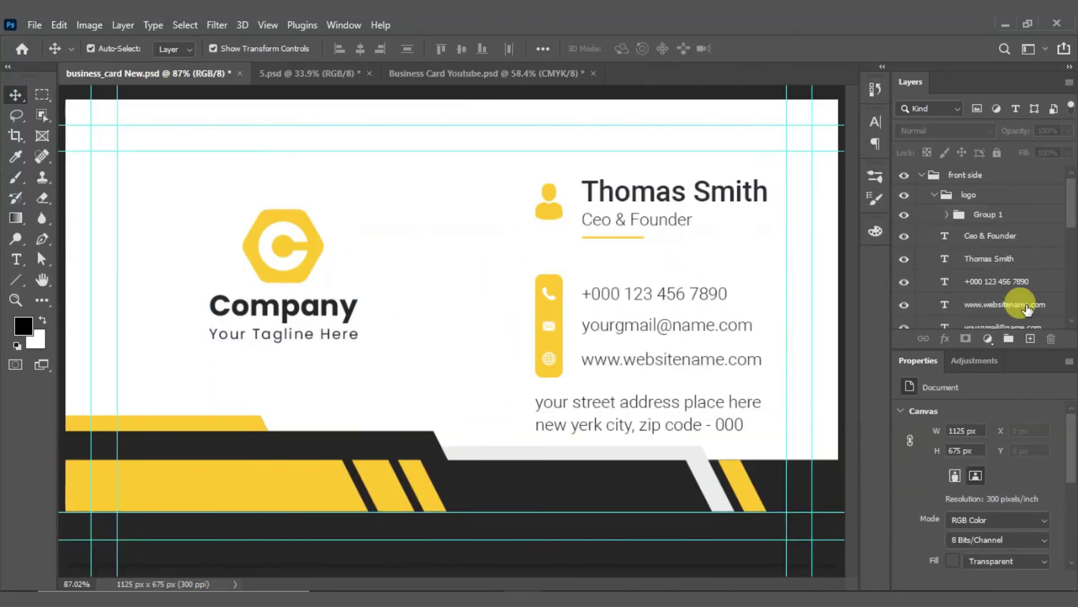
left_click(918, 177)
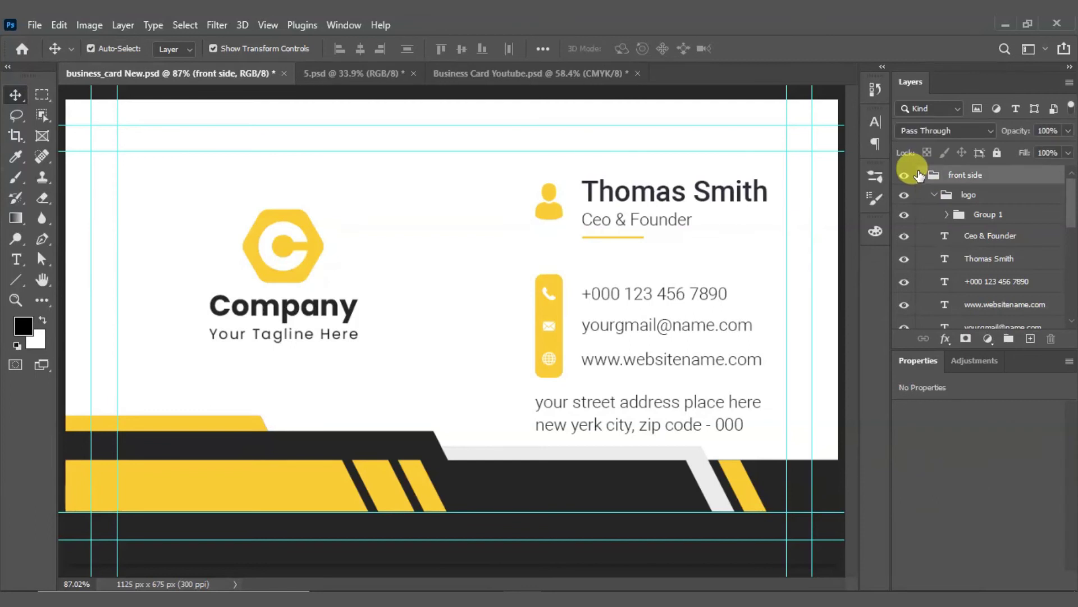
left_click(923, 176)
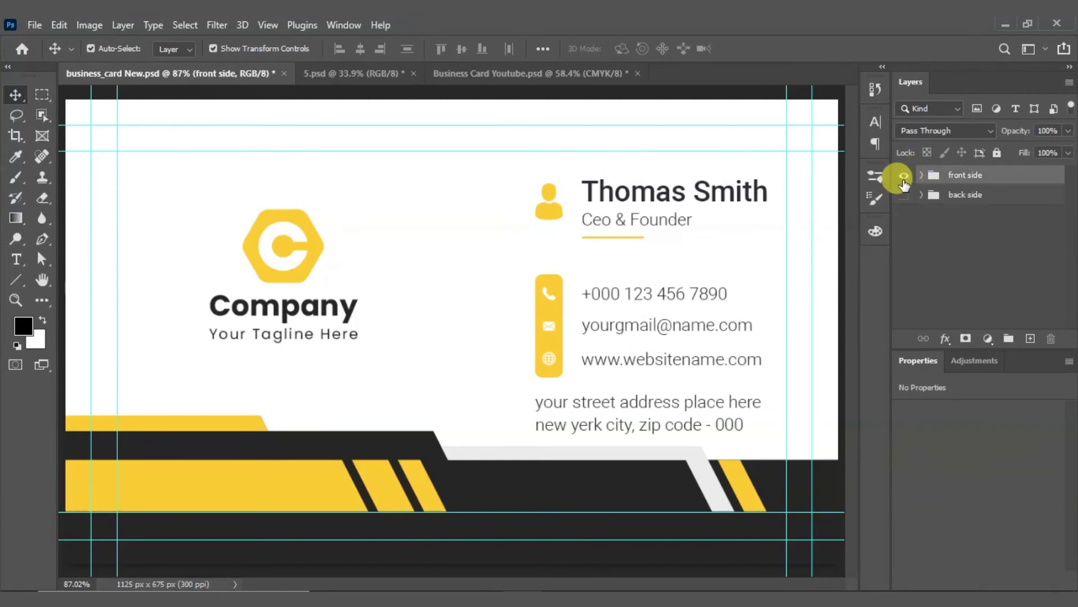
left_click(904, 175)
left_click(903, 196)
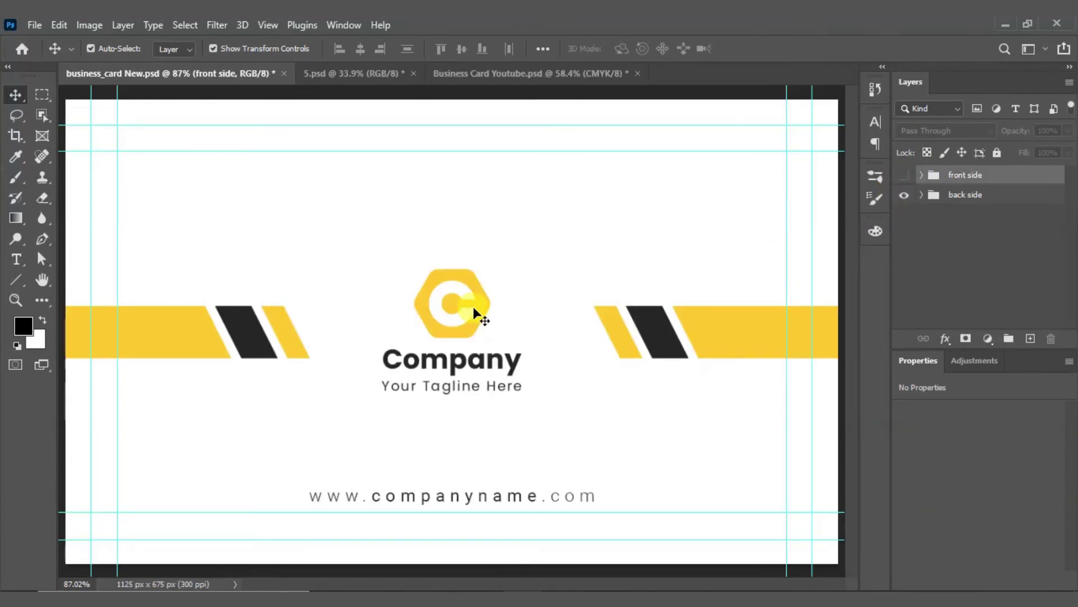
scroll(385, 298, "down", 3)
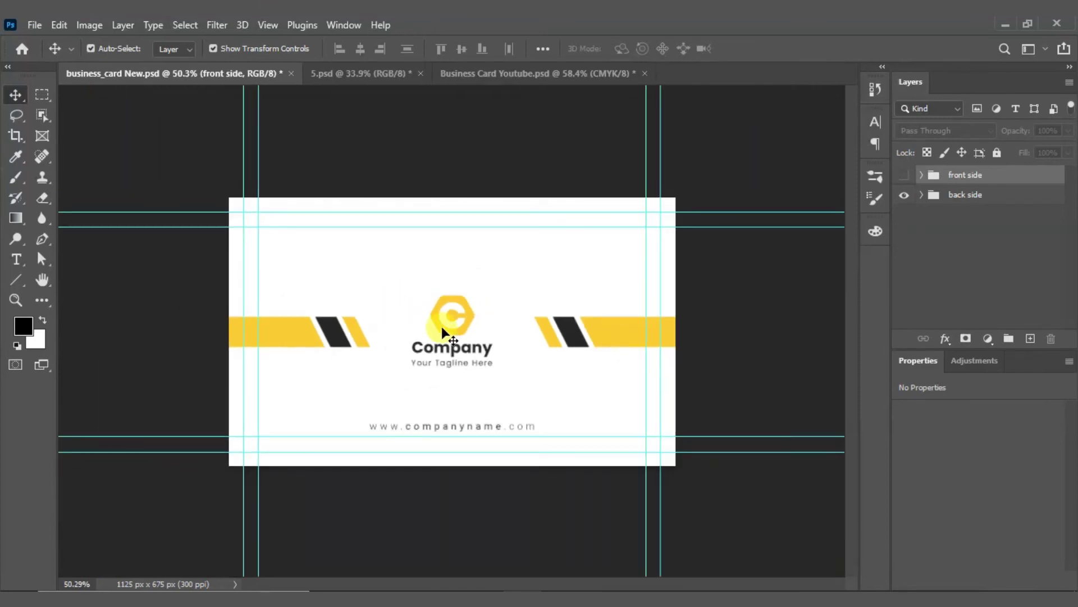
scroll(456, 347, "up", 2)
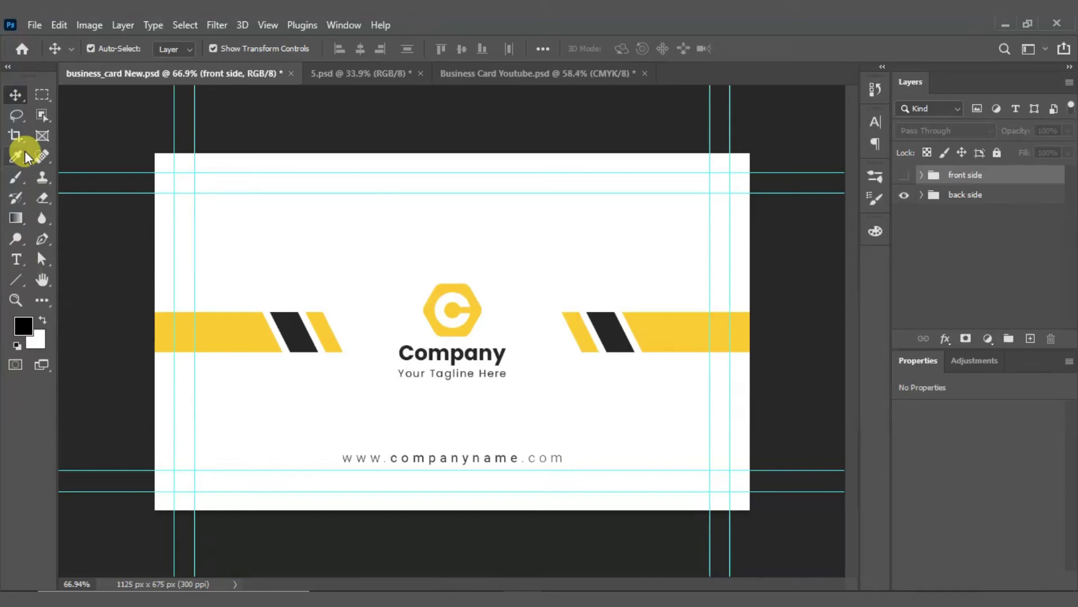
left_click(42, 94)
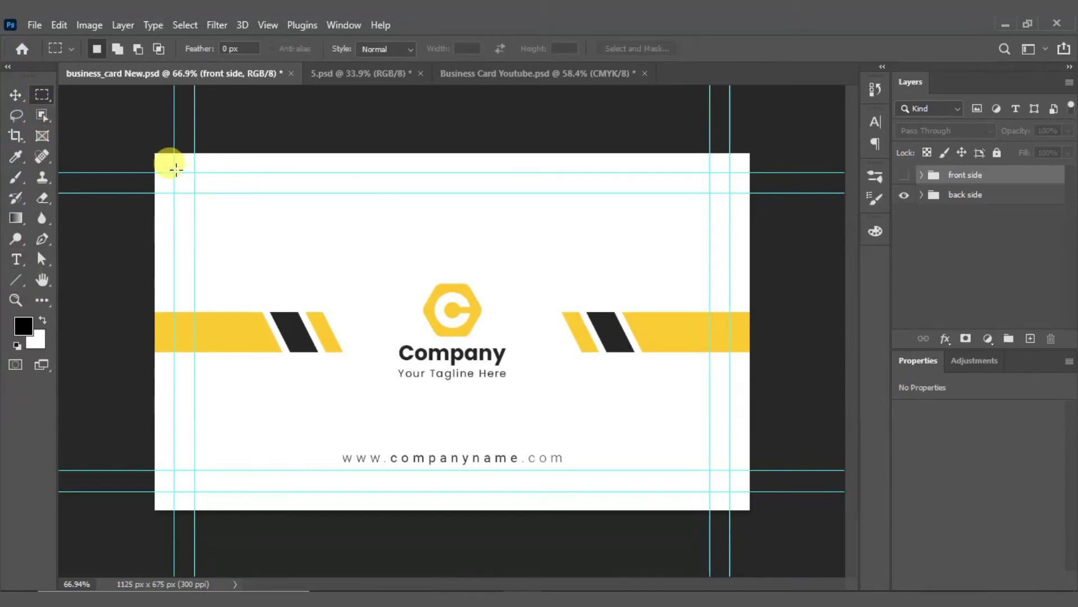
Step: Select the back-side design between the guides and paste it into Business Card Youtube.psd as Layer 1
left_click_drag(173, 172, 727, 491)
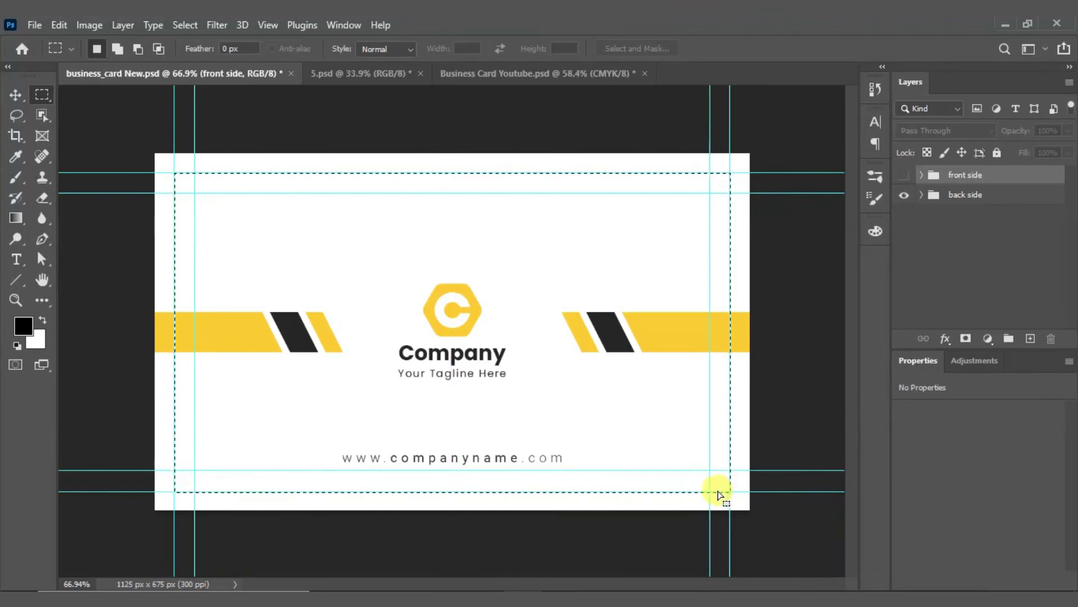
left_click(480, 77)
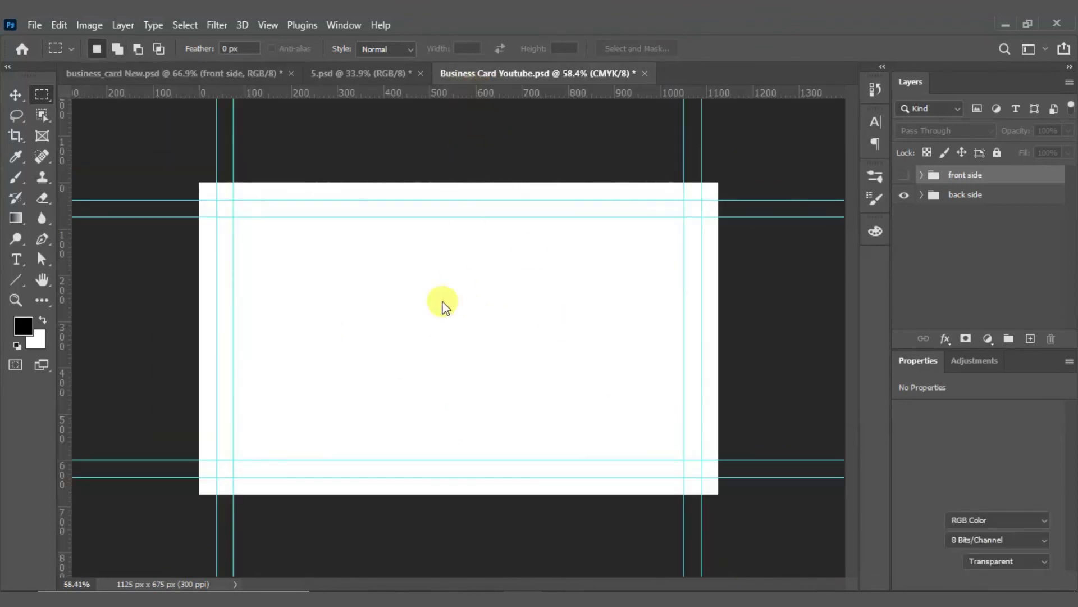
key("ctrl+v")
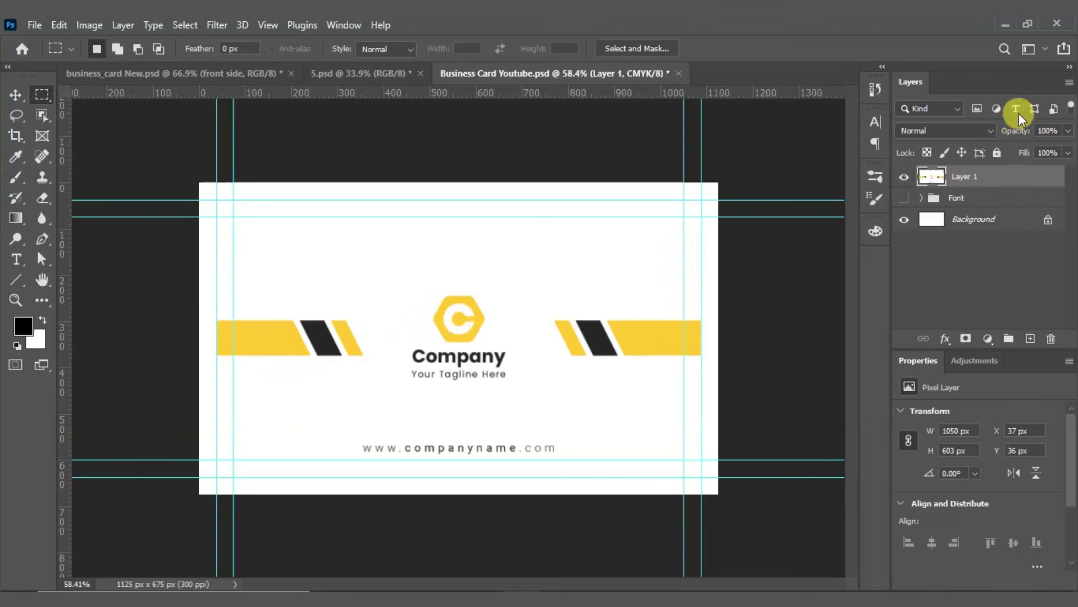
Step: Set Layer 1's opacity to 83% and lock it
left_click(1068, 131)
left_click_drag(1028, 149, 1043, 148)
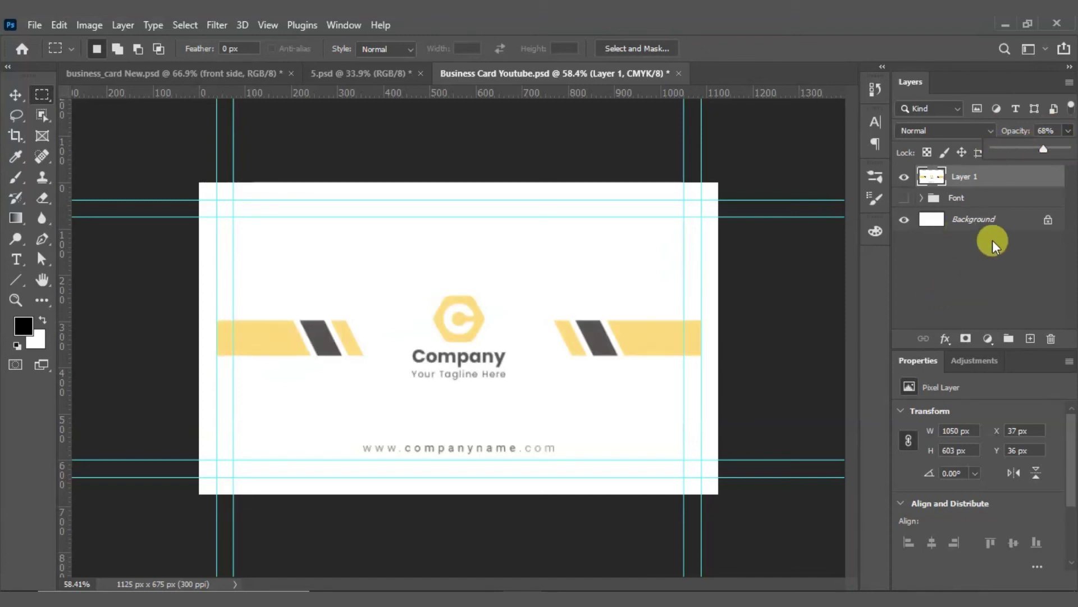
left_click_drag(1043, 149, 1052, 145)
left_click(1023, 234)
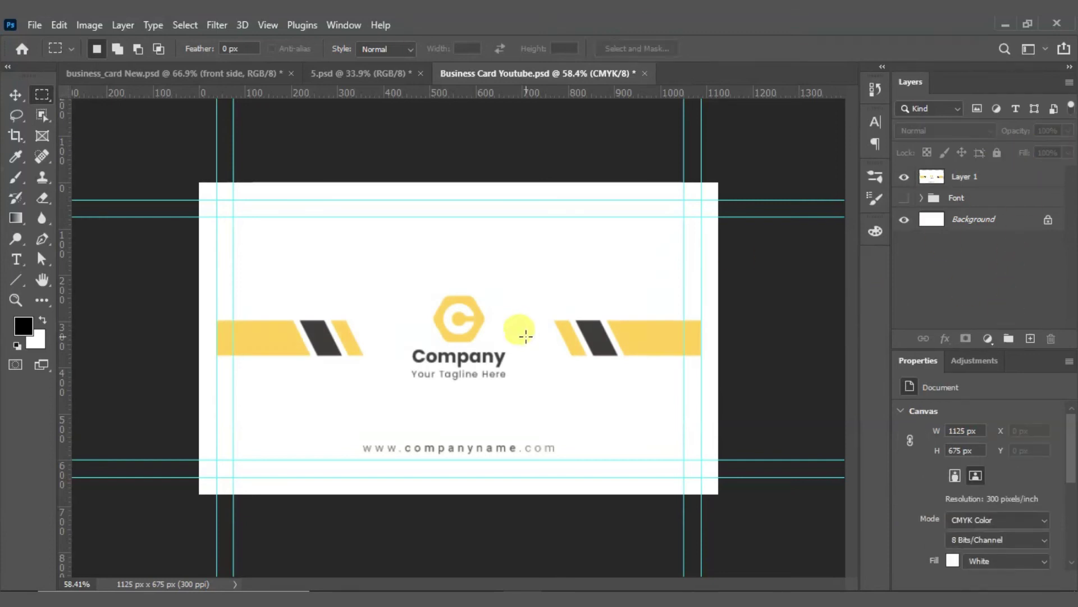
key("v")
left_click(508, 331)
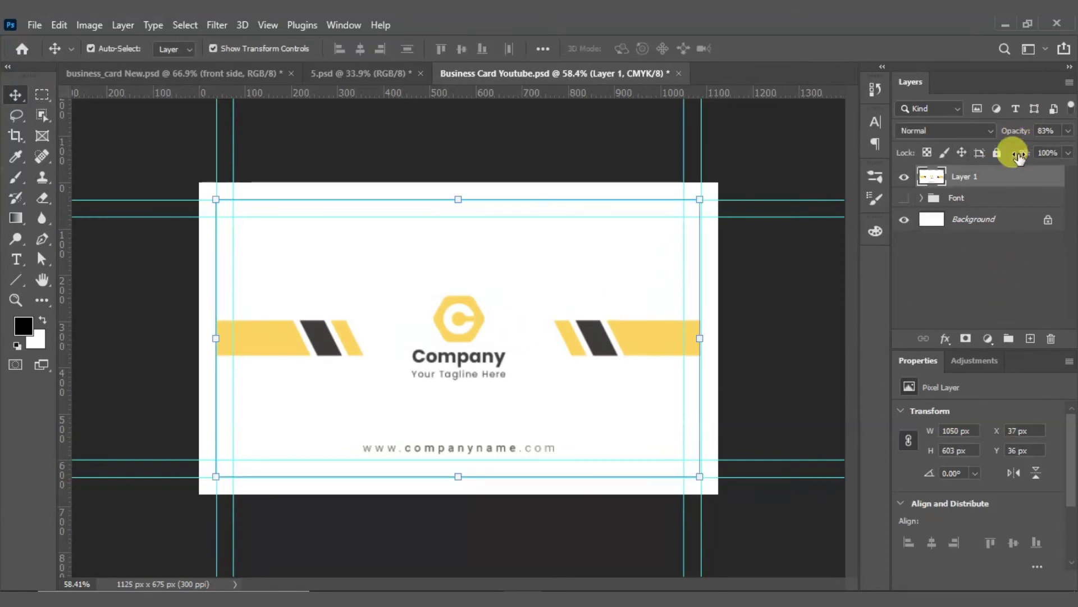
left_click(997, 152)
left_click(801, 353)
Step: Hide the Layer 1 reference and show the Font group's front design
scroll(429, 393, "up", 4)
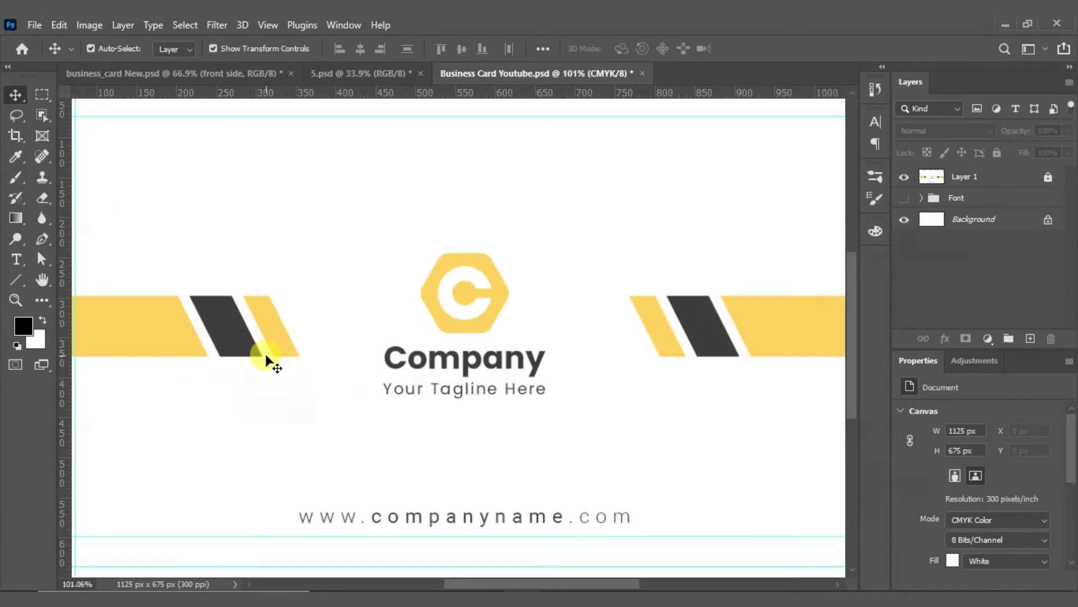
scroll(268, 359, "down", 2)
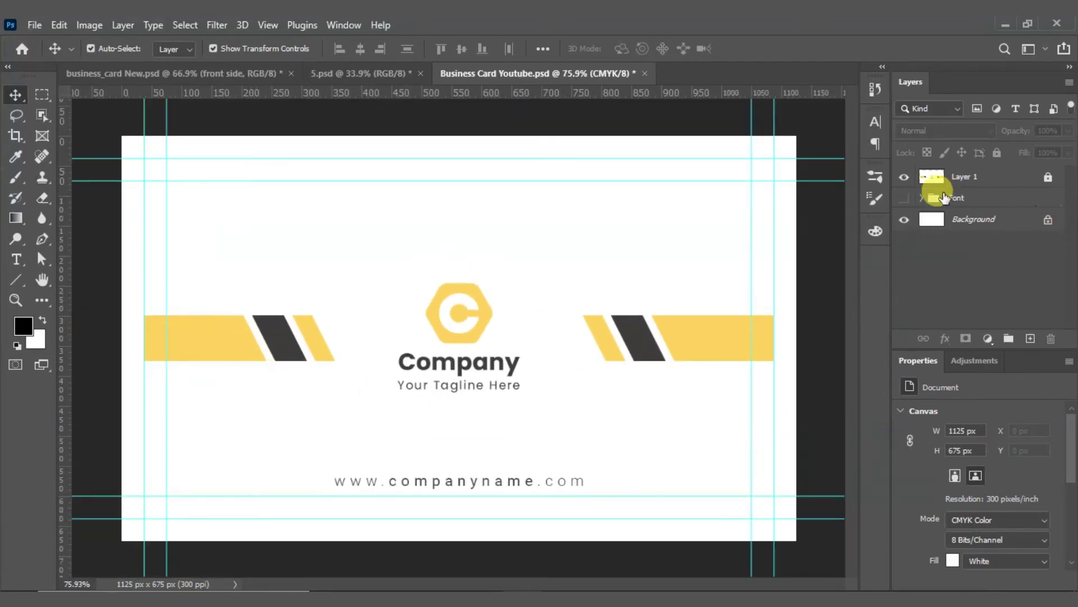
left_click(903, 198)
left_click(904, 199)
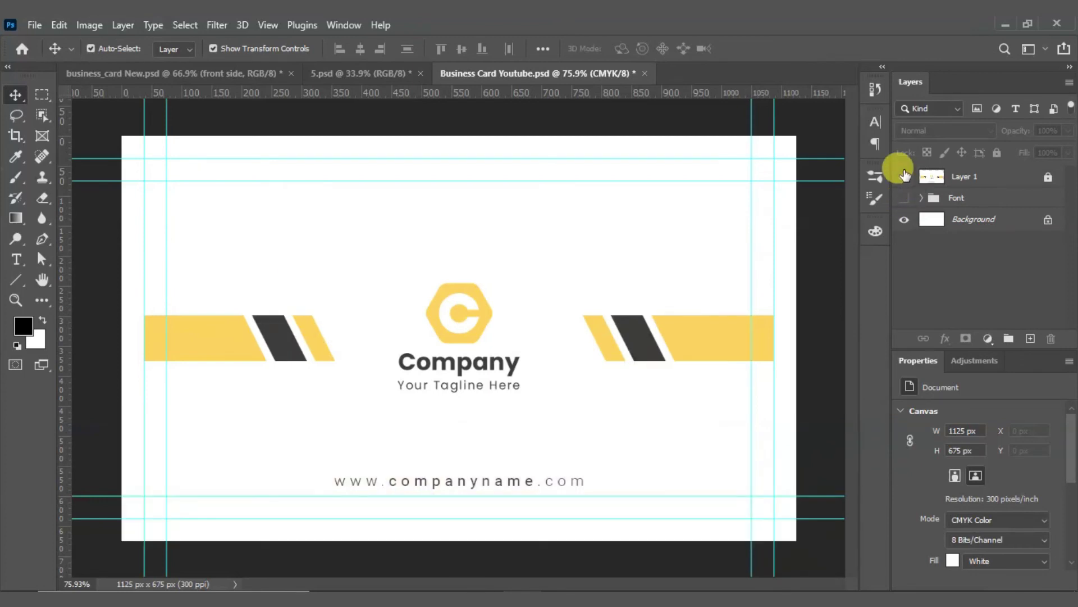
left_click(903, 176)
left_click(903, 198)
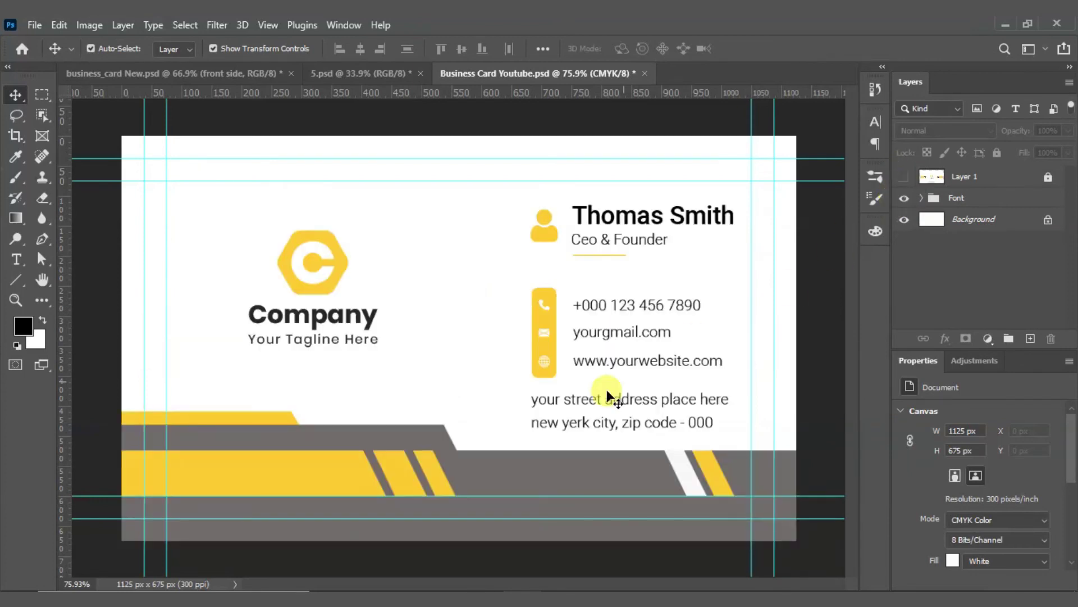
Step: Take the long yellow bar and two diagonal stripes from the front and paste them over the back-side reference
left_click(379, 478)
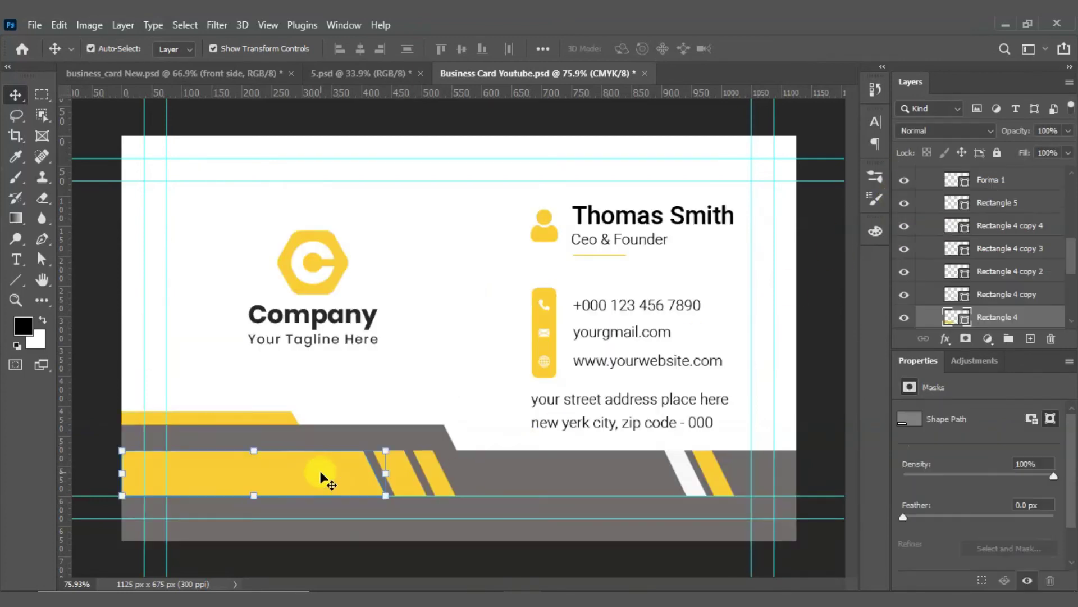
left_click(413, 489, "shift")
left_click(448, 489, "shift")
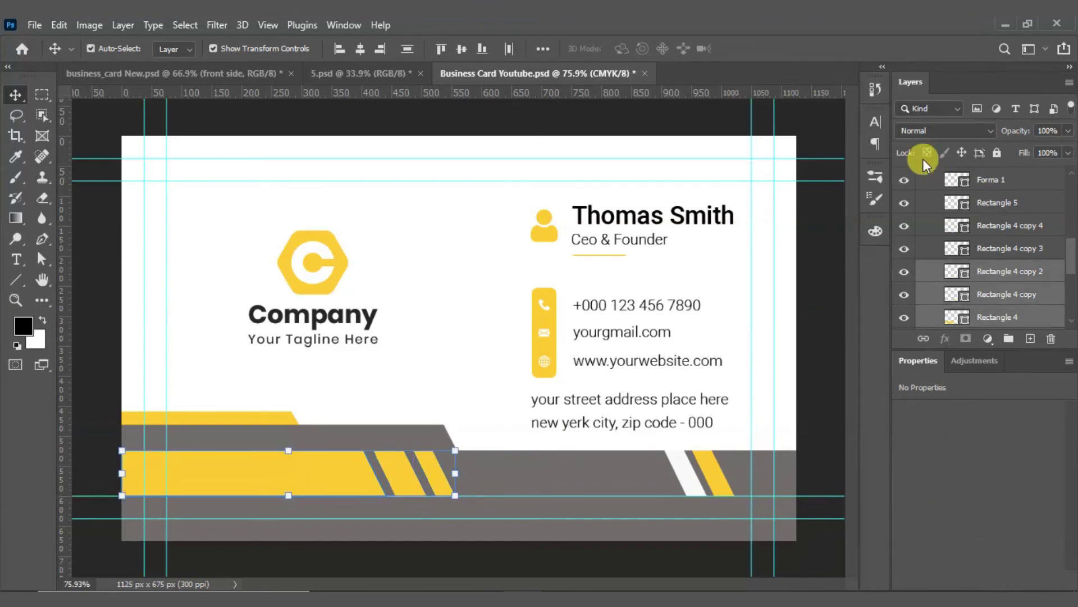
scroll(907, 193, "up", 5)
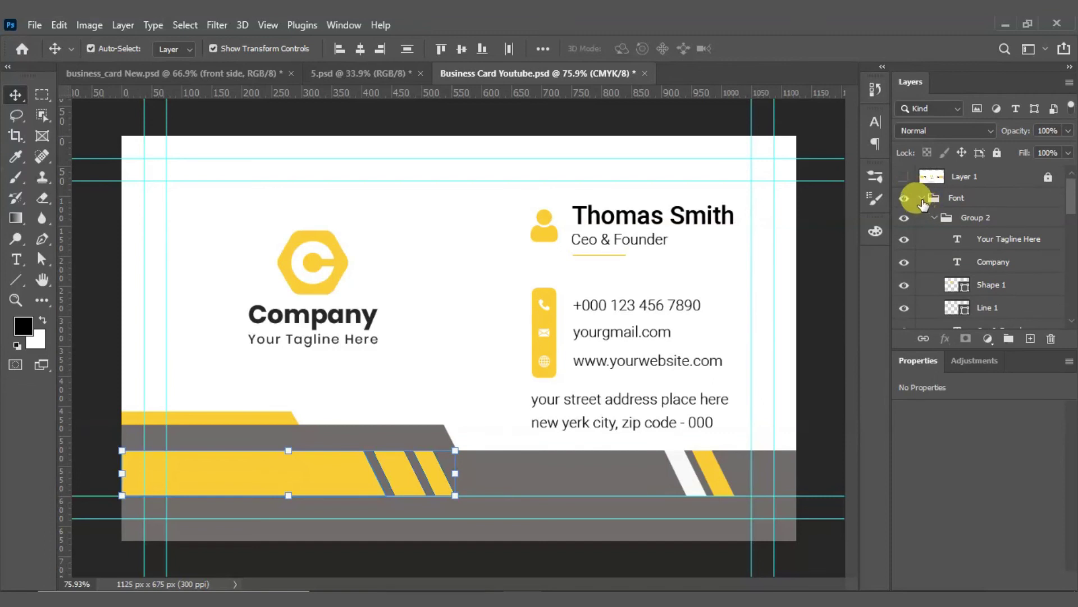
left_click(921, 198)
left_click(932, 272)
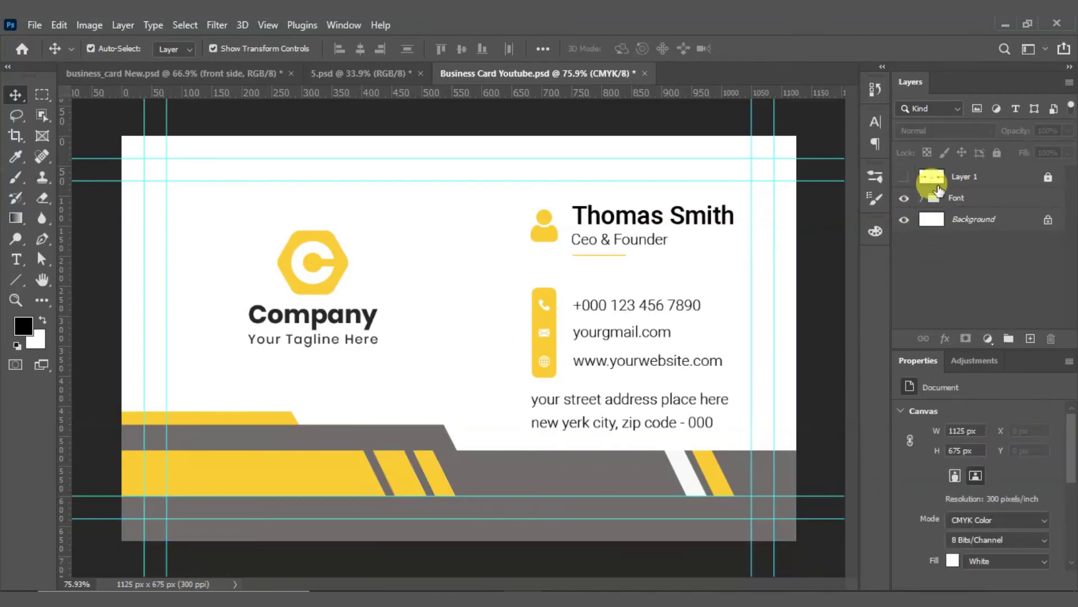
left_click(904, 198)
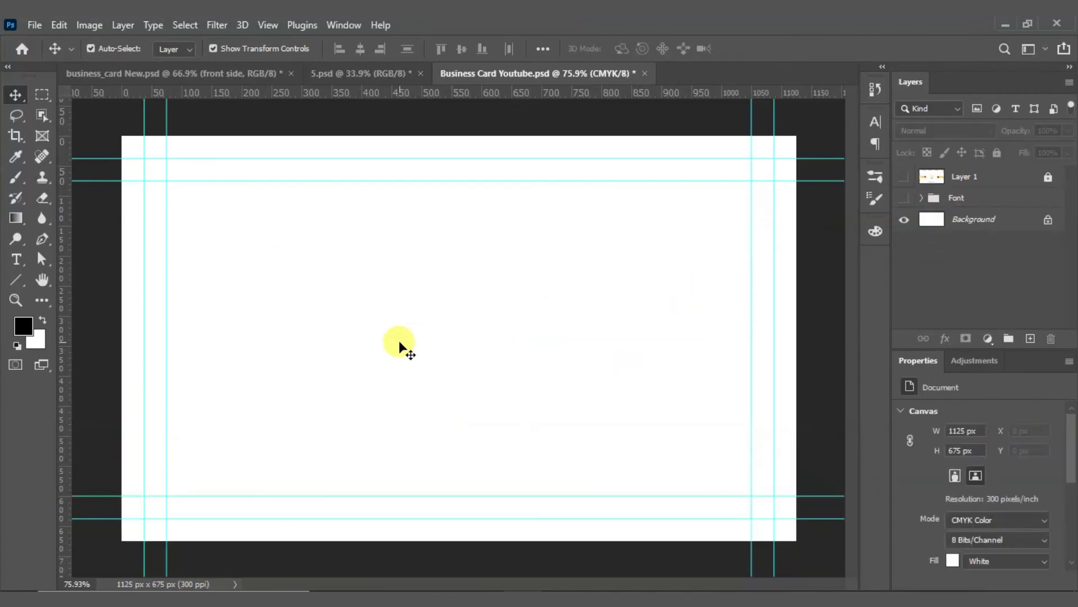
left_click(904, 177)
key("ctrl+v")
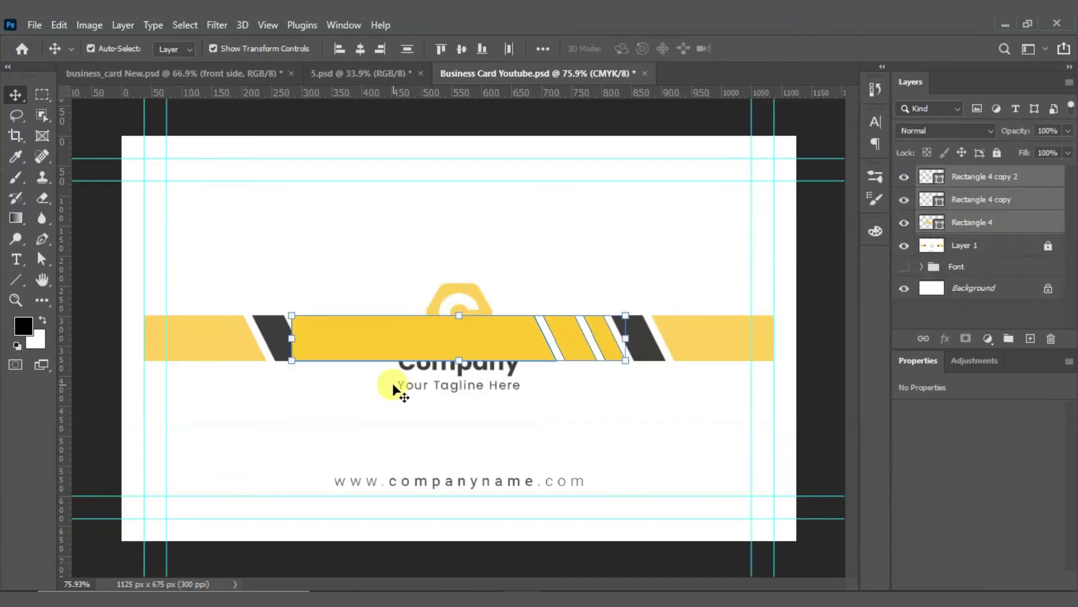
Step: Move the pasted stripes to the left side, lined up with the template's left bar
scroll(319, 357, "up", 3)
scroll(443, 358, "down", 3)
left_click_drag(363, 342, 191, 338)
left_click_drag(341, 343, 261, 400)
scroll(278, 352, "up", 5)
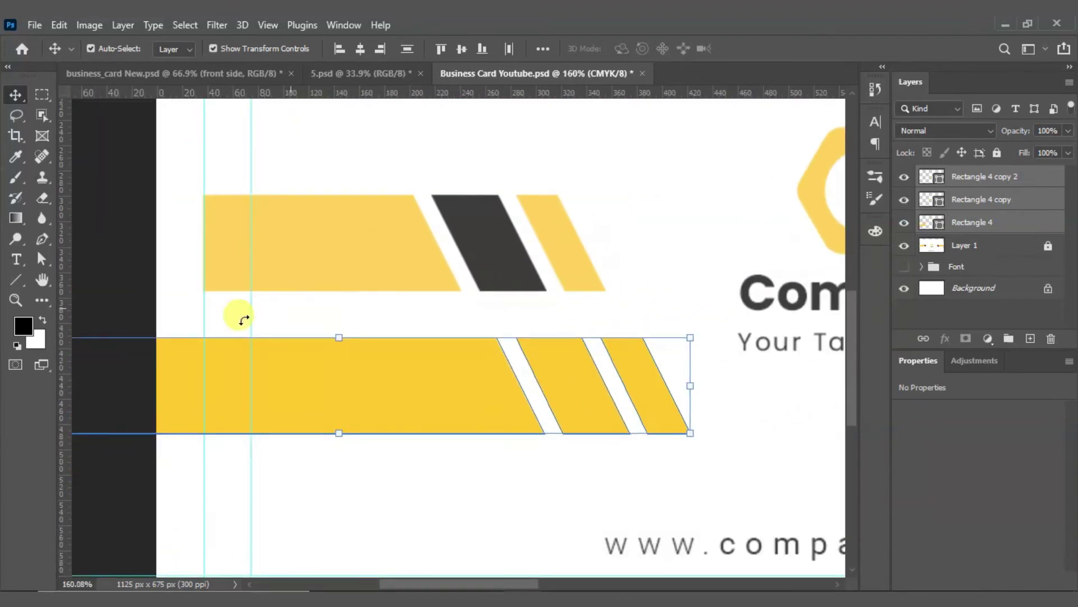
left_click_drag(425, 396, 395, 247)
scroll(451, 249, "up", 7)
scroll(475, 275, "down", 3)
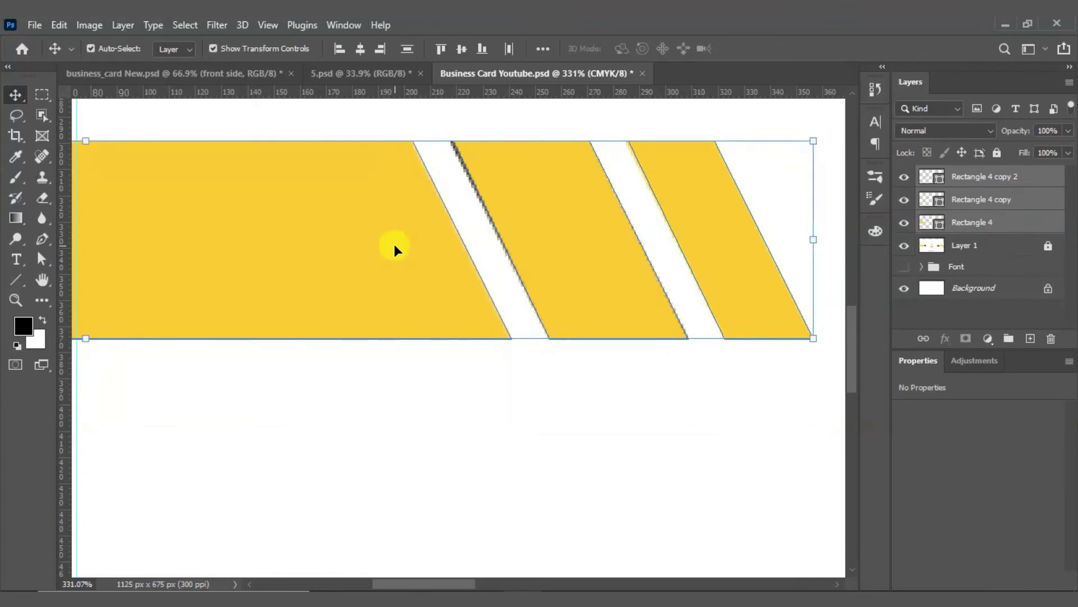
scroll(489, 366, "down", 5)
Step: Trim the long yellow bar by dragging its left corner points in to the card edge
left_click(410, 306)
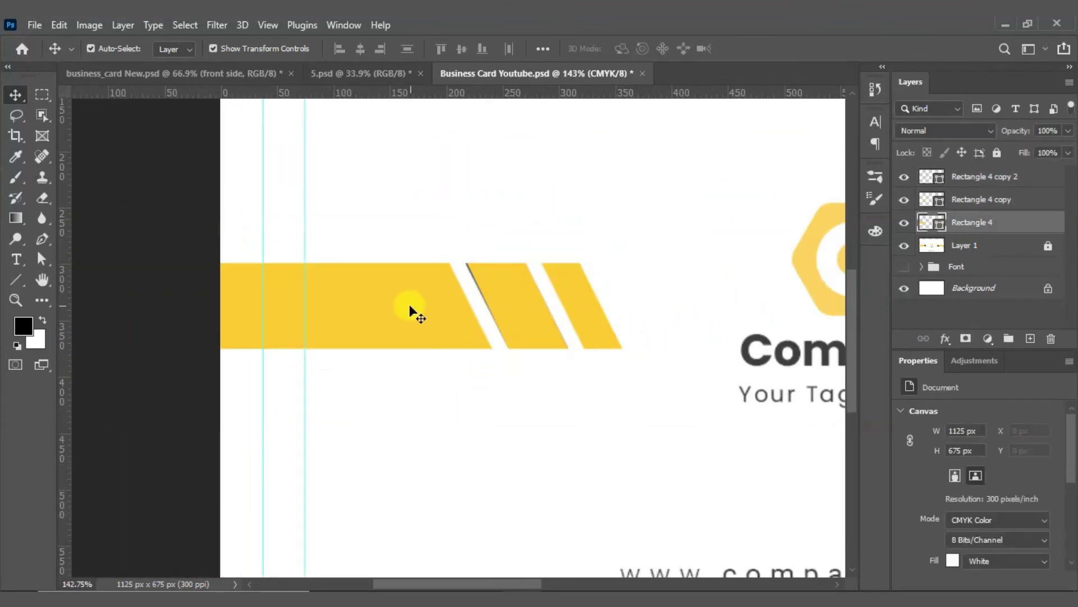
scroll(467, 317, "down", 3)
key("a")
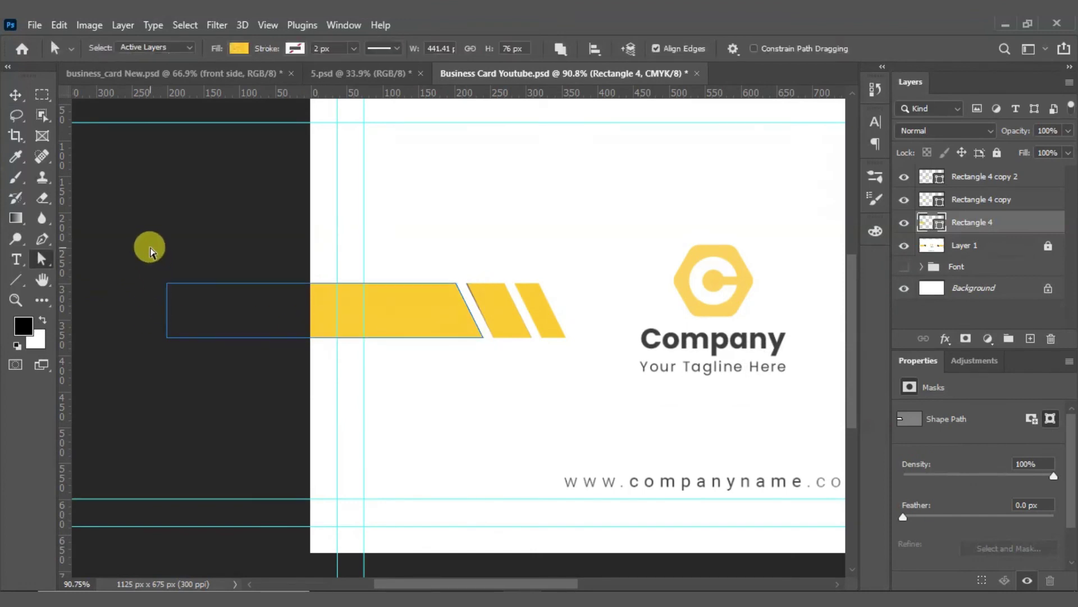
left_click_drag(128, 271, 186, 351)
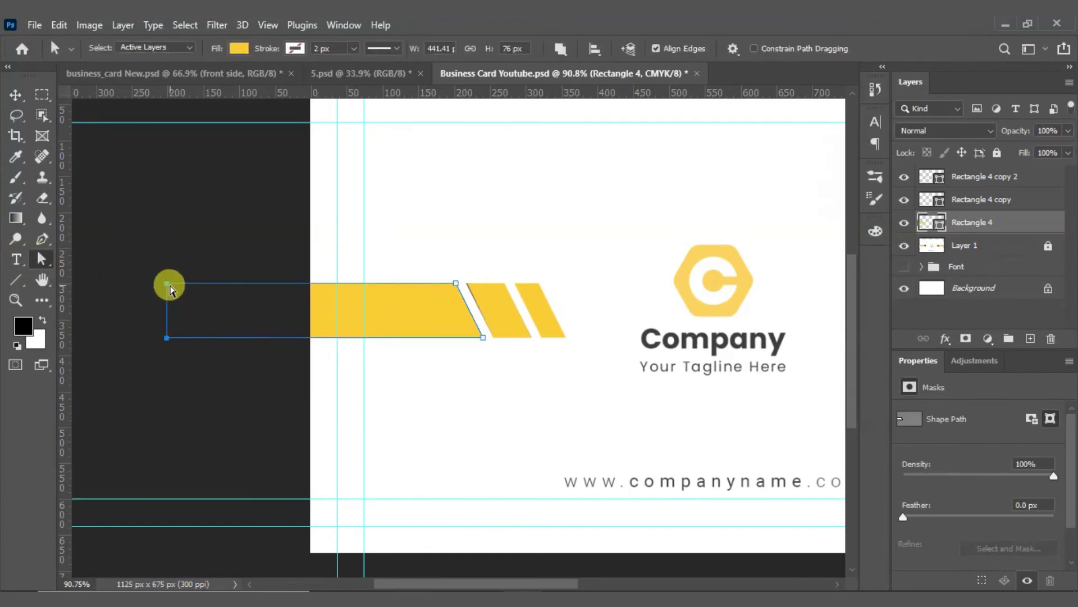
left_click_drag(167, 284, 310, 284)
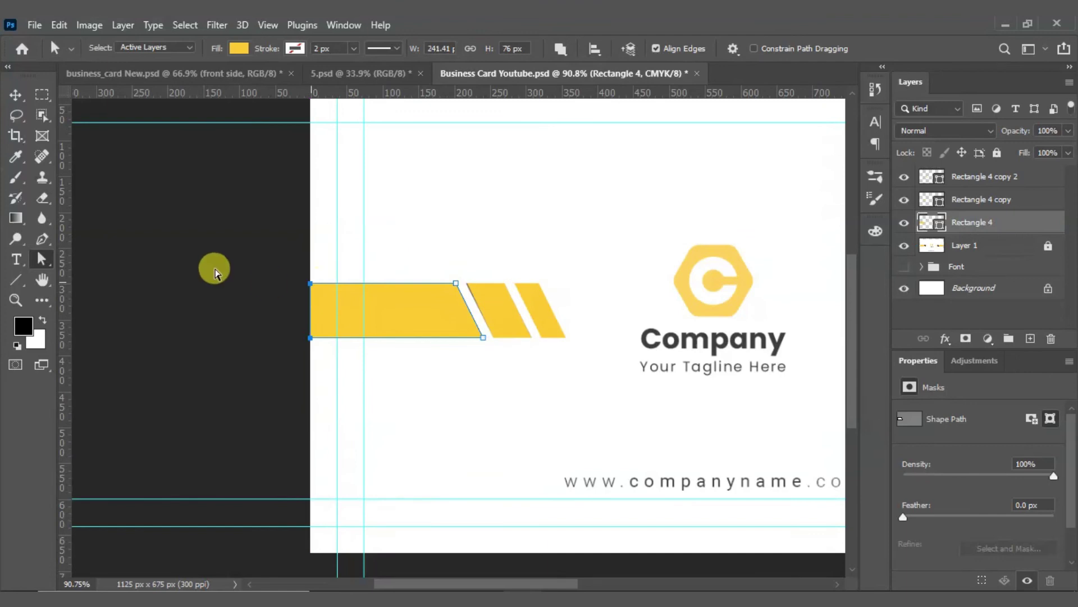
left_click(15, 95)
Step: Duplicate the three stripes, rotate the copy 180°, and place it on the right side
left_click(181, 316)
key("ctrl+0")
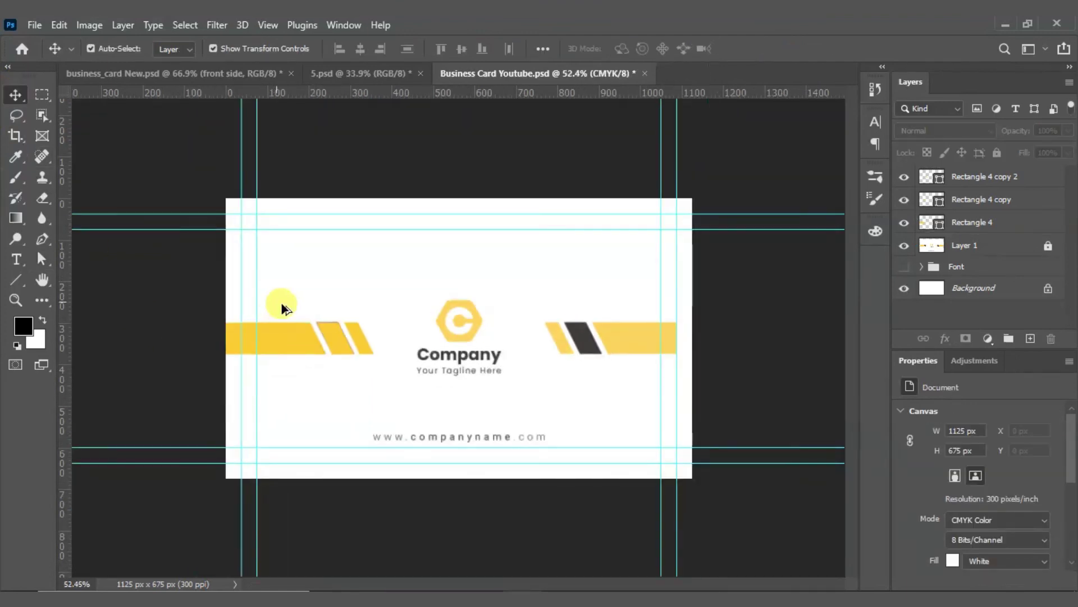
left_click_drag(242, 289, 659, 420)
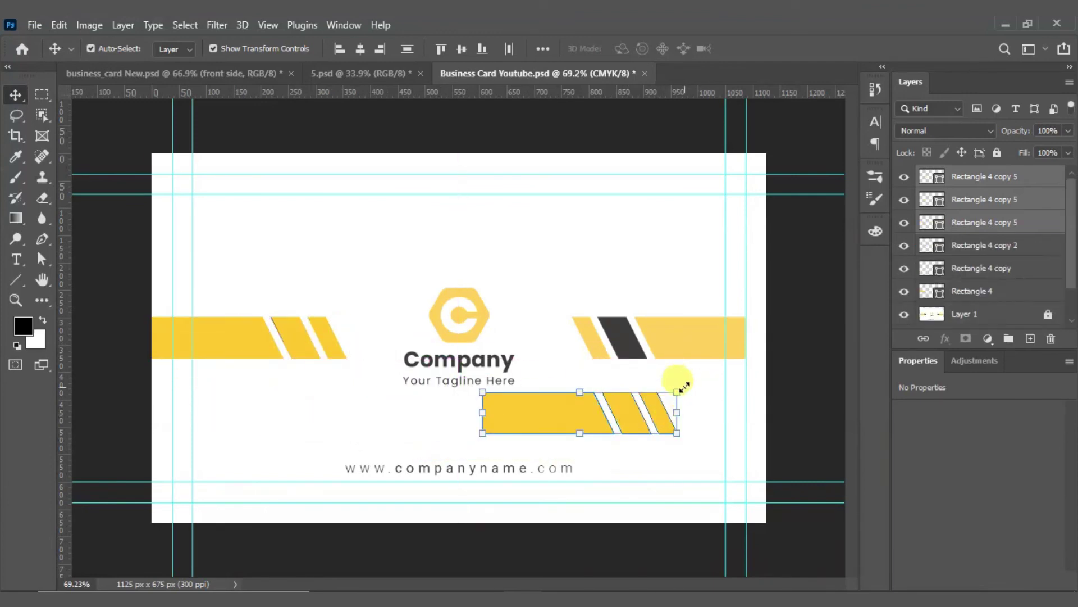
left_click_drag(693, 388, 474, 428)
left_click_drag(613, 424, 696, 343)
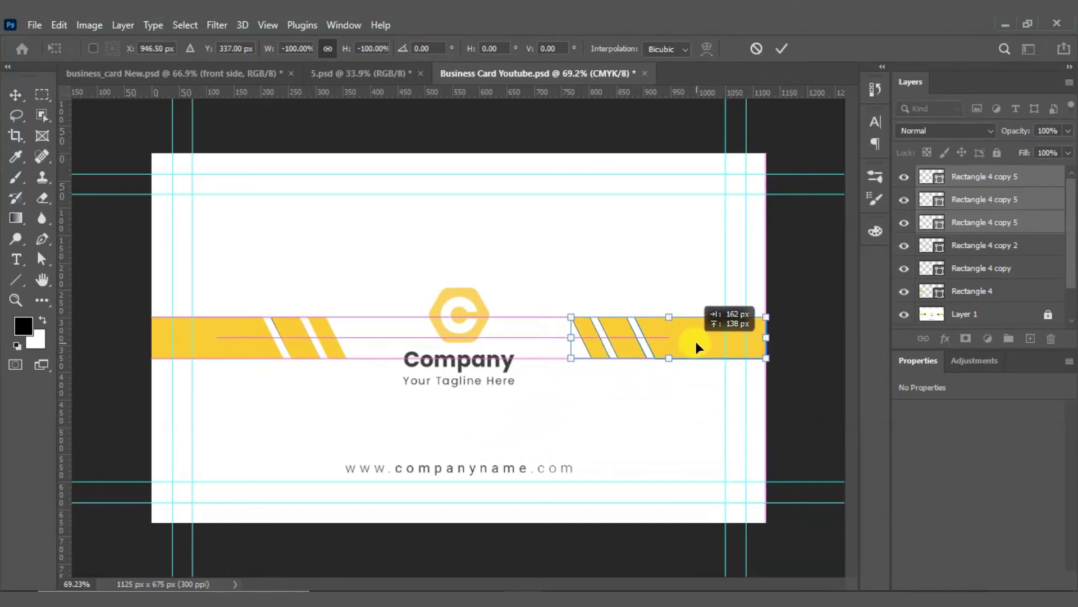
left_click(782, 49)
scroll(665, 395, "up", 3)
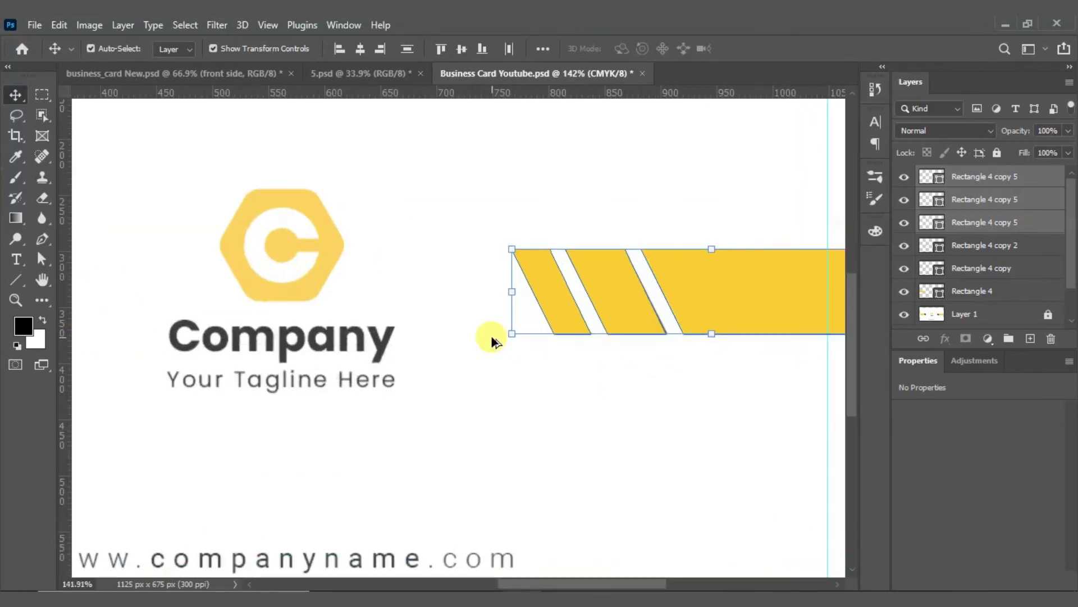
left_click_drag(661, 298, 667, 369)
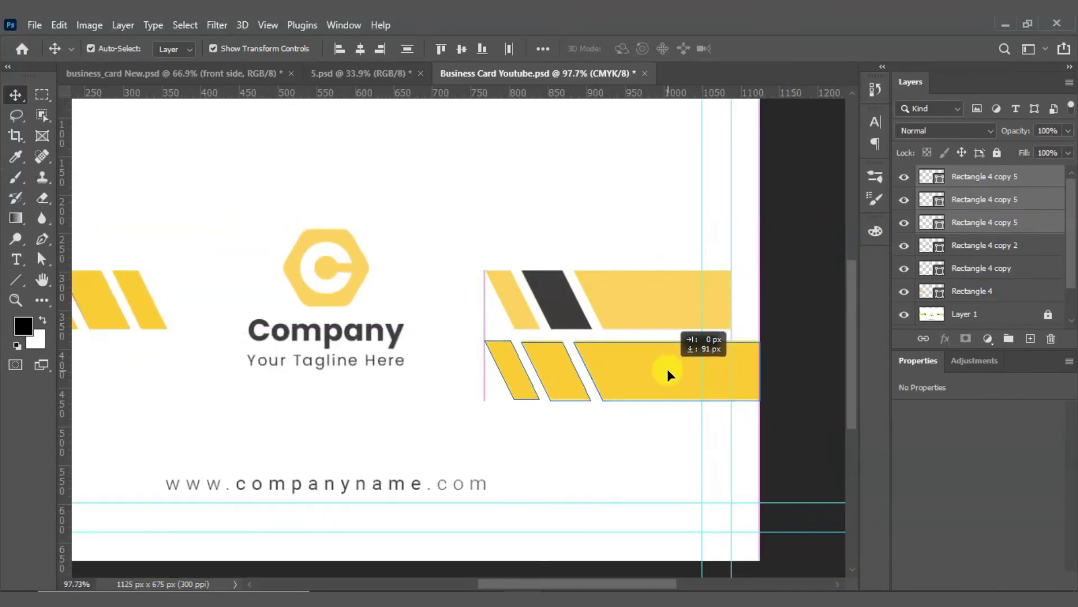
Step: Recolour the right set's middle parallelogram a slightly darker grey sampled from the existing stripe
left_click(602, 229)
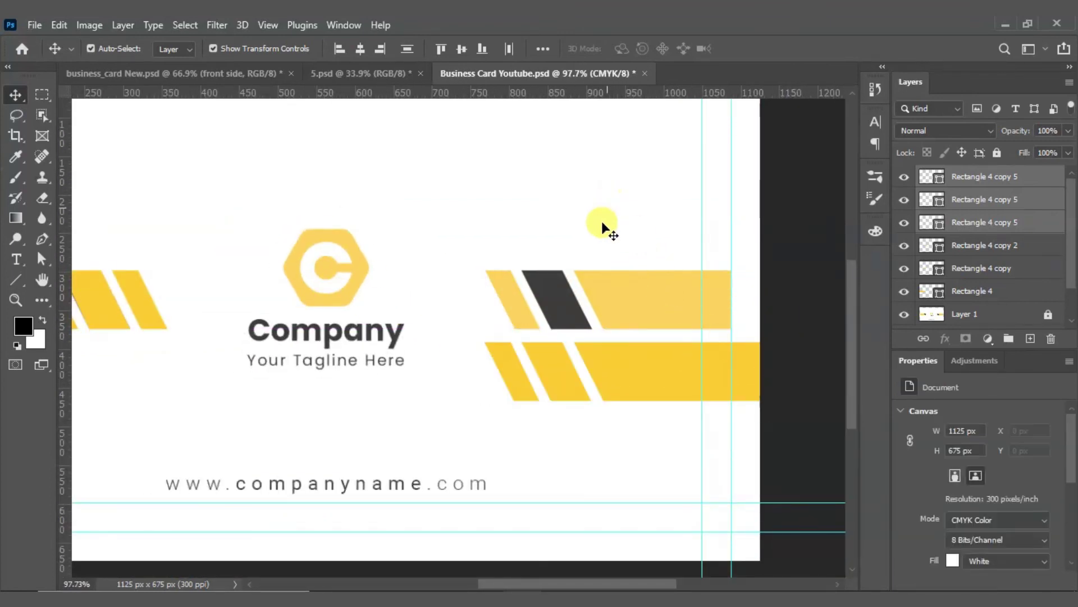
left_click(560, 369)
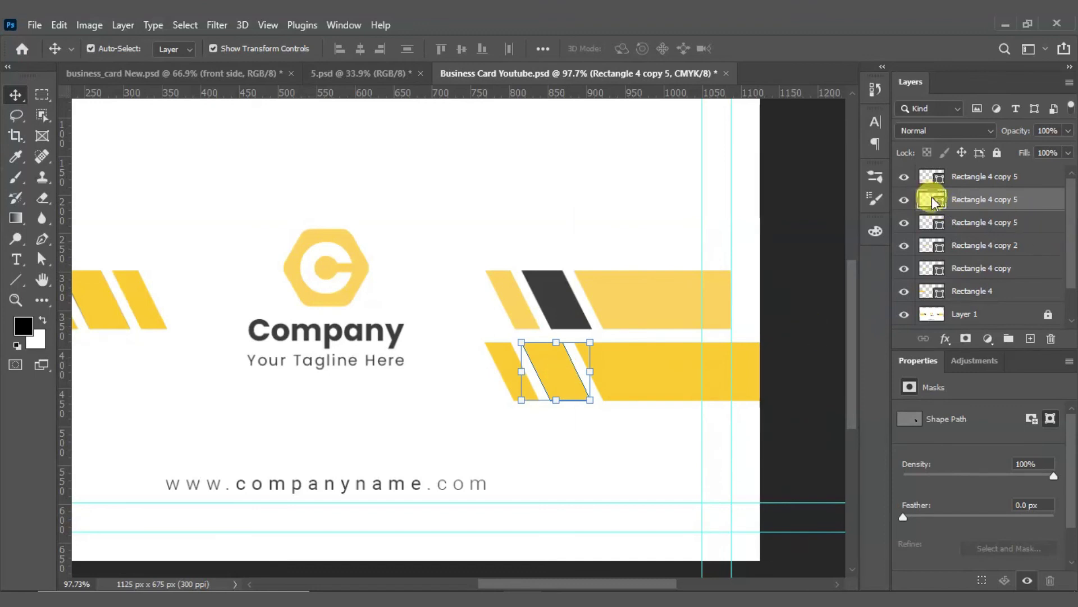
double_click(930, 198)
left_click(571, 301)
left_click_drag(585, 336, 568, 347)
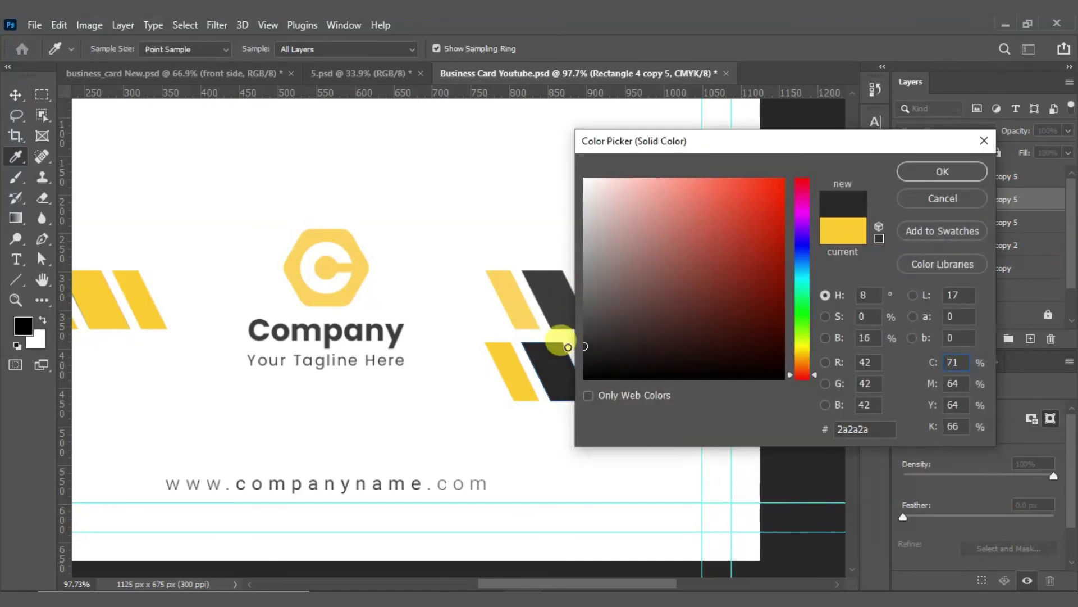
left_click(925, 172)
Step: Move the right stripes up over the right bar and make the left parallelogram dark grey too
left_click_drag(475, 348, 671, 388)
left_click_drag(681, 383, 692, 311)
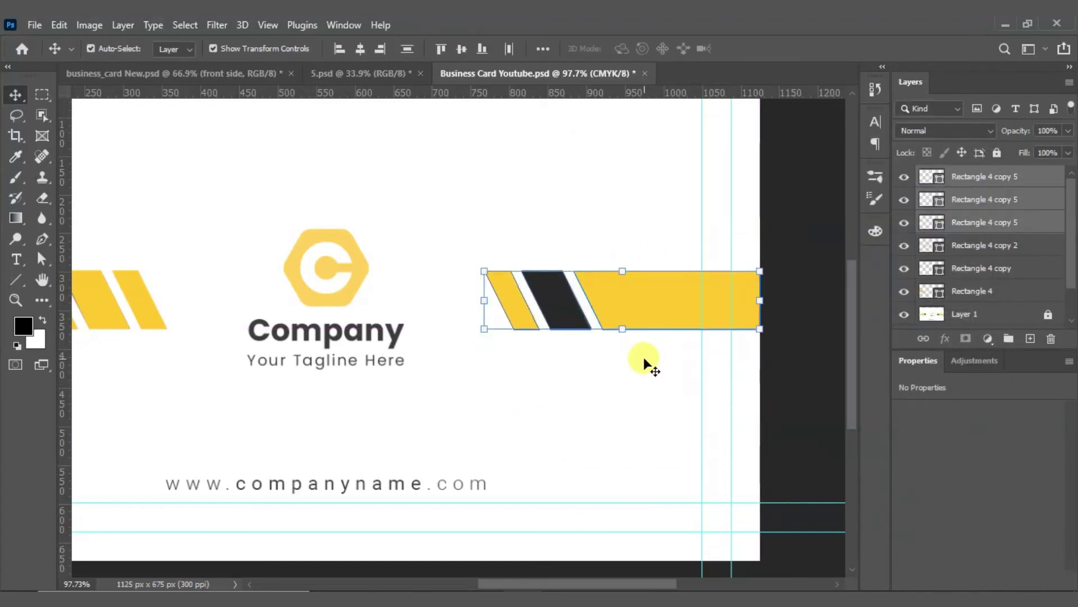
scroll(559, 351, "down", 3)
left_click(329, 351)
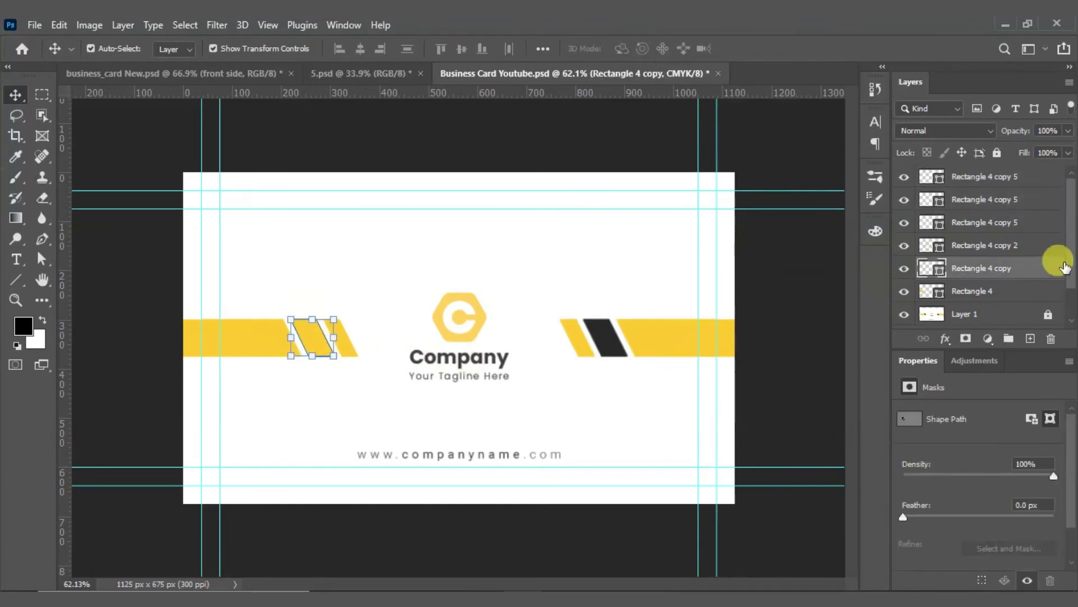
left_click(923, 272)
double_click(922, 271)
left_click_drag(714, 147, 827, 160)
left_click(605, 324)
left_click(1047, 183)
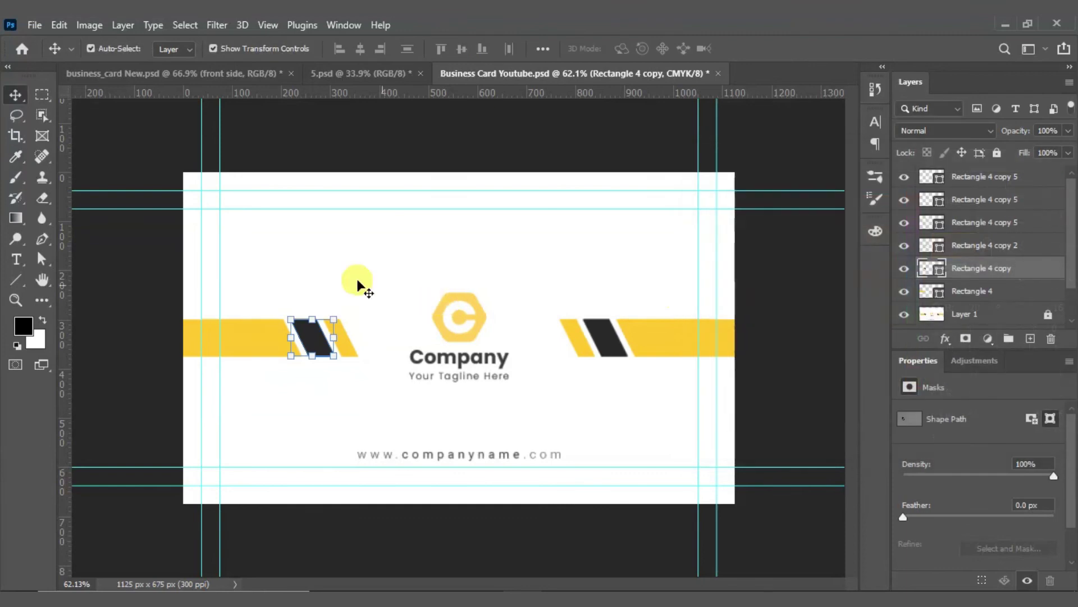
left_click(440, 170)
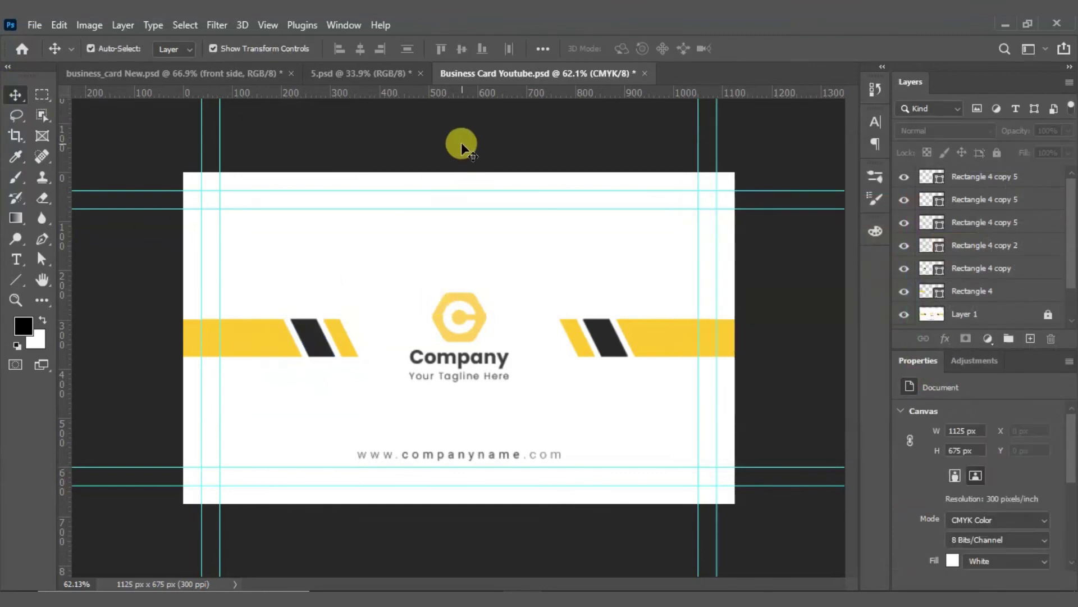
scroll(455, 358, "up", 4)
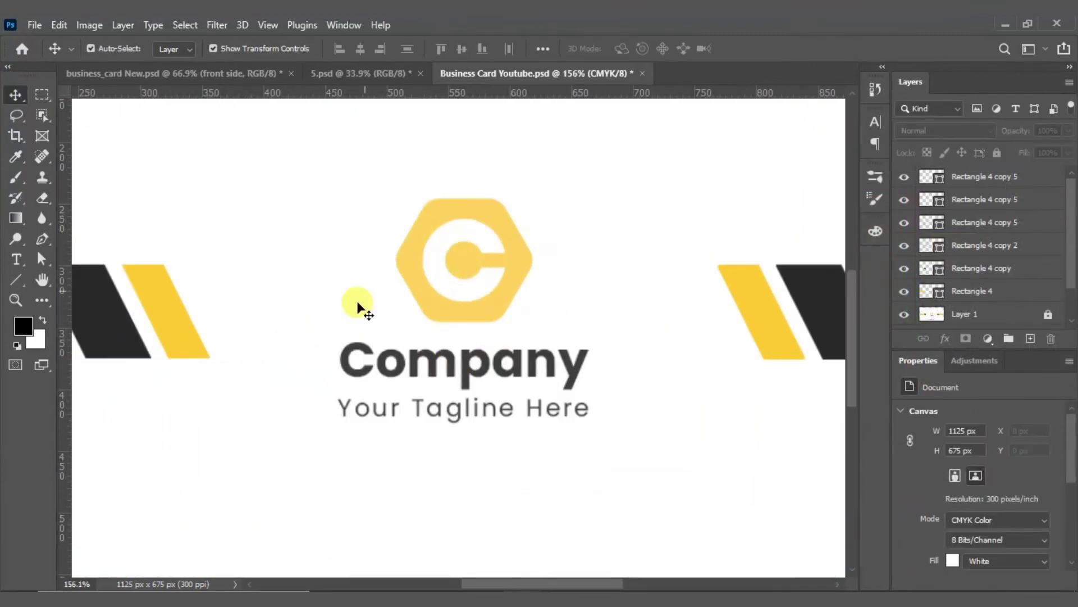
left_click(224, 76)
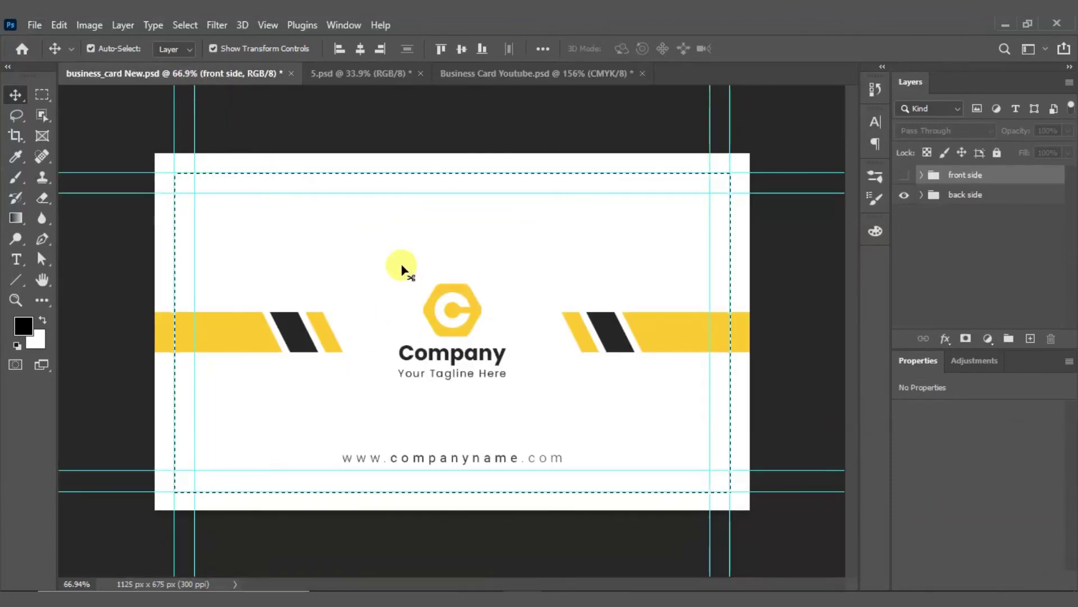
Step: Deselect the card, then select the logo, company name and tagline and group them
left_click(39, 93)
left_click(398, 139)
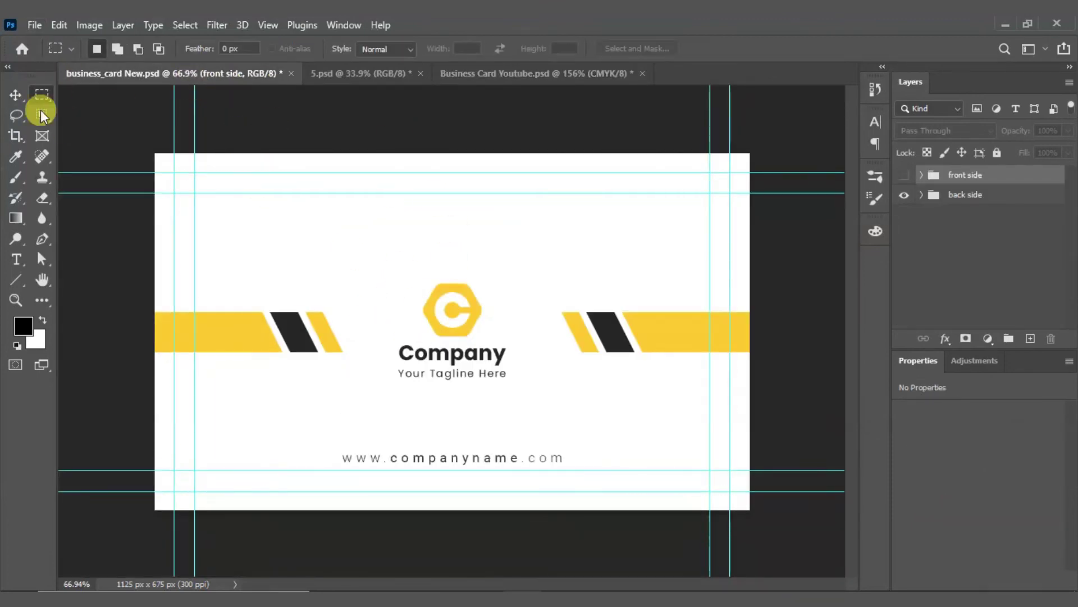
left_click(16, 94)
left_click_drag(393, 224, 549, 410)
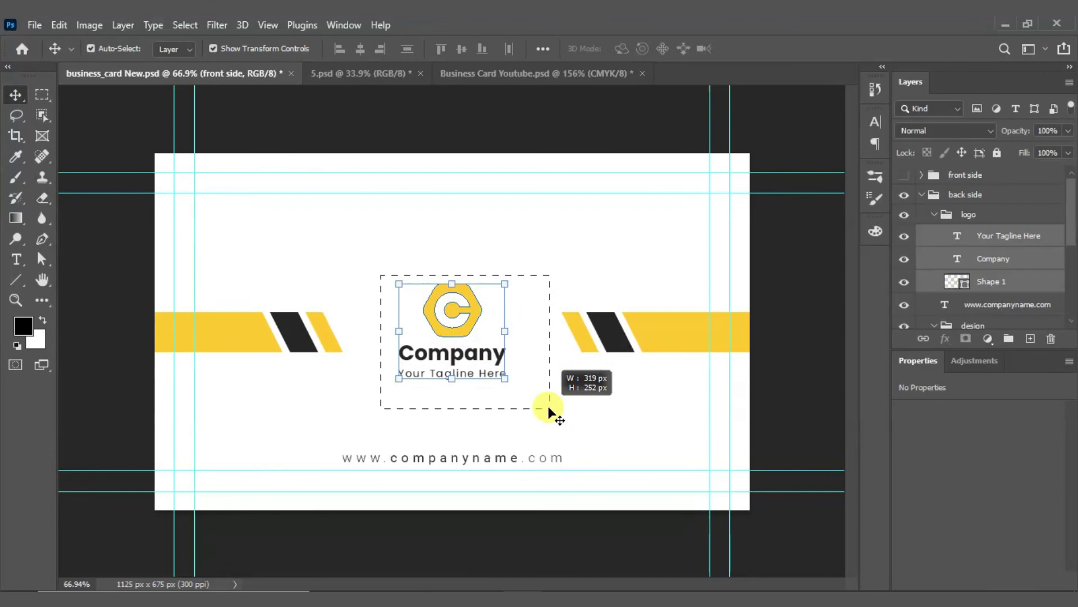
key("ctrl+g")
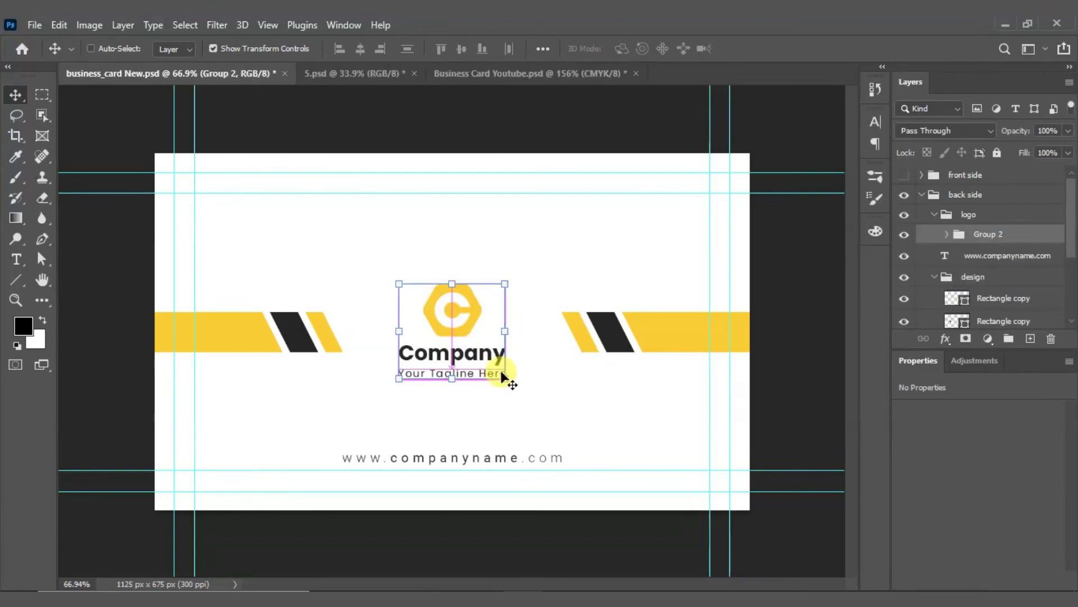
Step: Drag the logo group into Business Card Youtube.psd and align it over the existing logo
left_click_drag(513, 80, 504, 289)
key("ctrl+z")
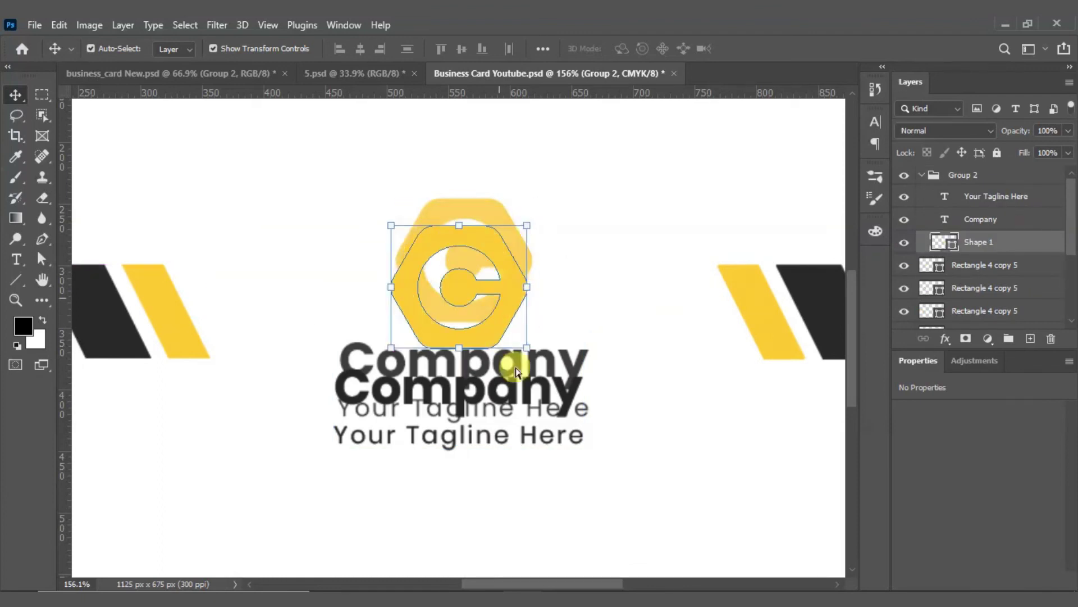
left_click_drag(618, 488, 310, 225)
left_click_drag(503, 313, 510, 277)
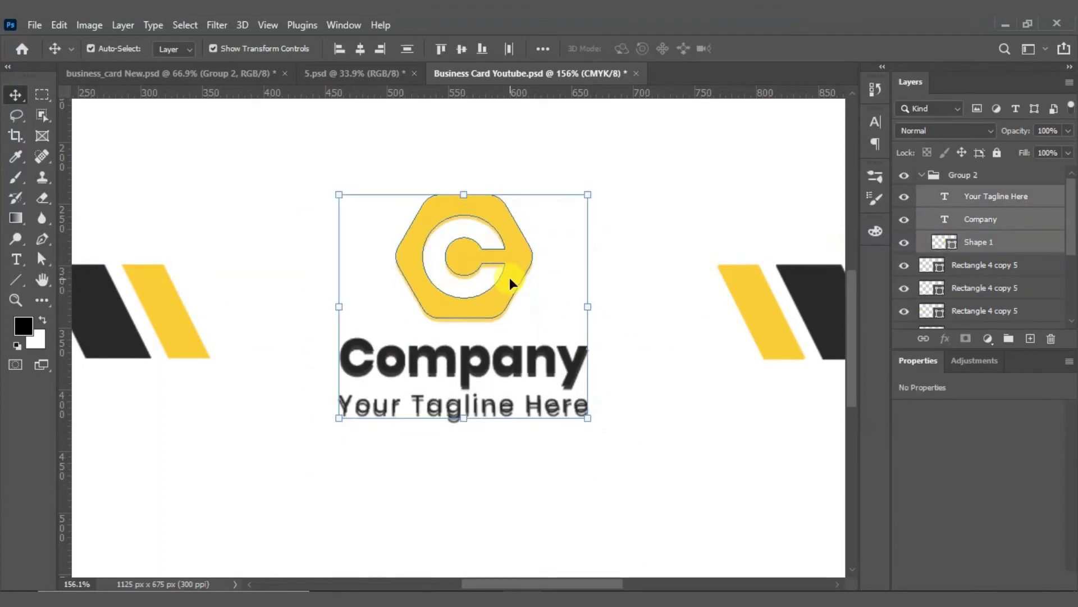
left_click(558, 294)
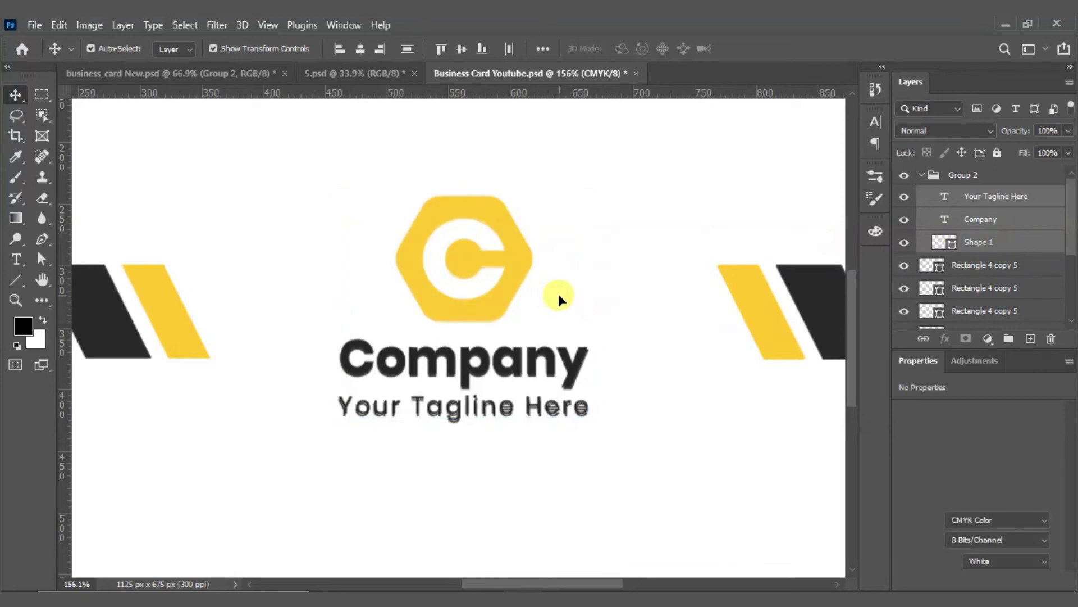
scroll(556, 301, "down", 4)
scroll(556, 302, "down", 3)
Step: Create a text layer above the web address, clear the Lorem Ipsum placeholder and type 'WW'
scroll(429, 495, "up", 6)
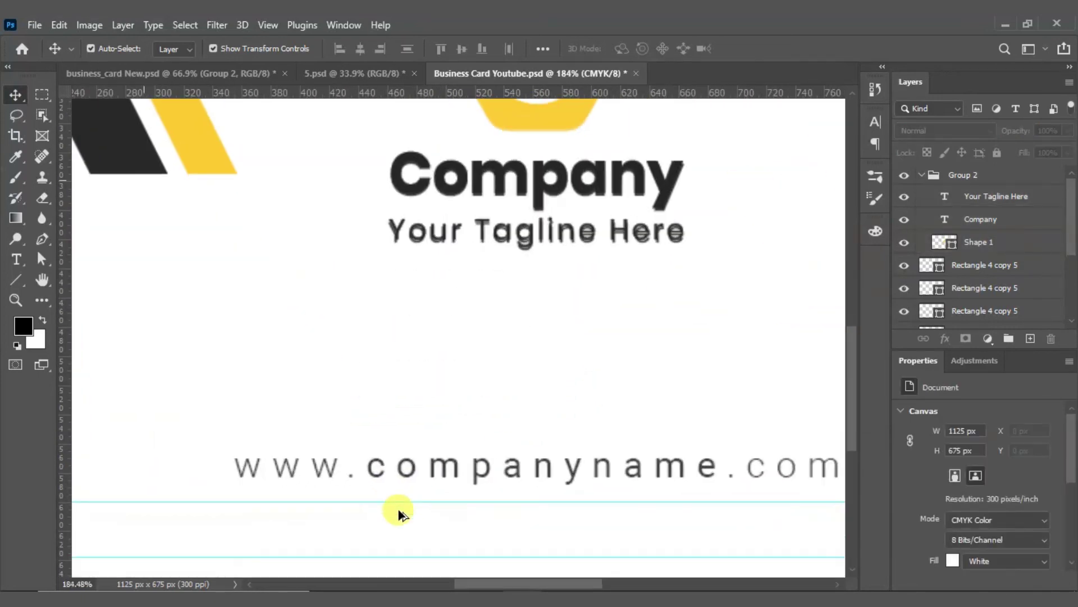
scroll(702, 400, "right", 2)
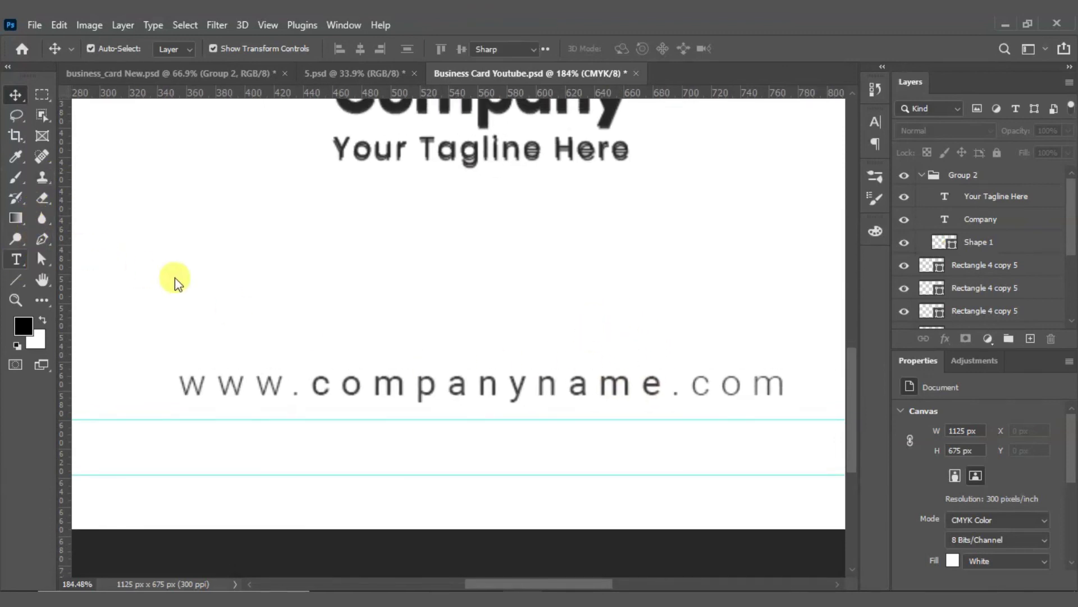
left_click(207, 307)
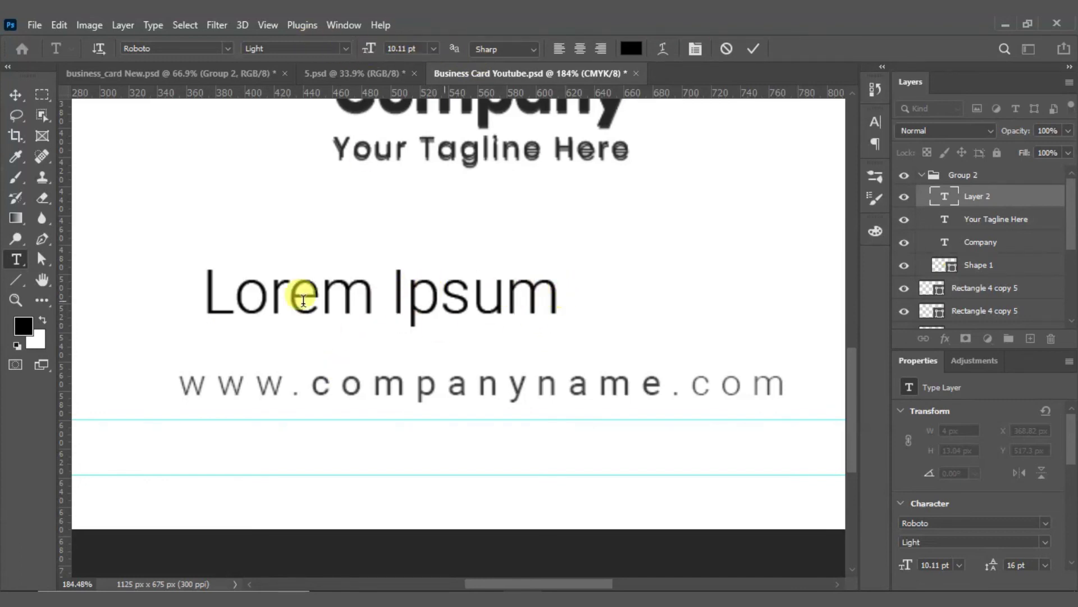
key("ctrl+a")
key("BackSpace")
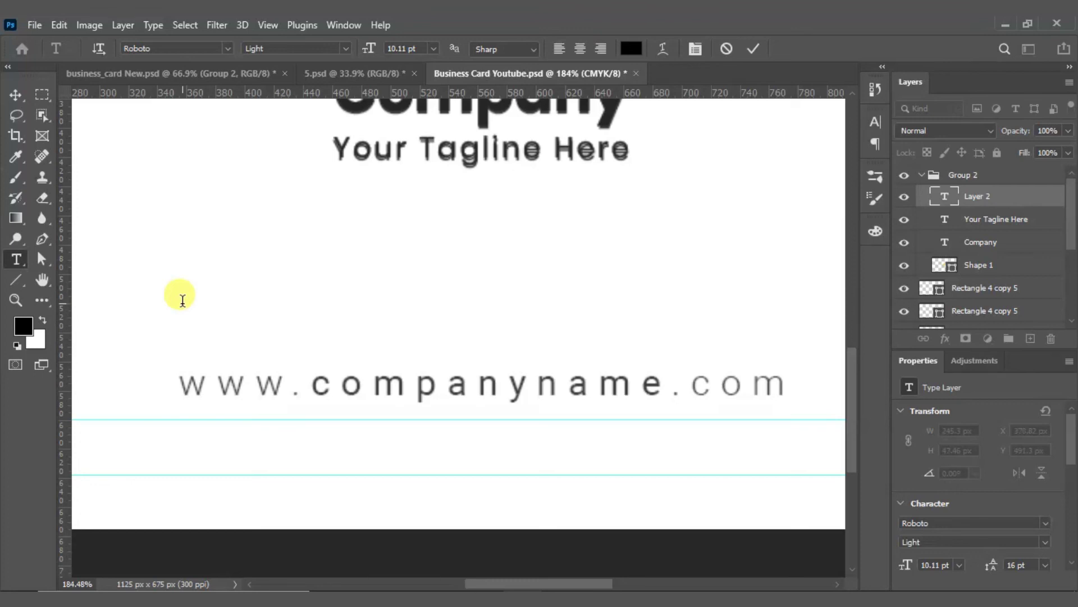
type("WW")
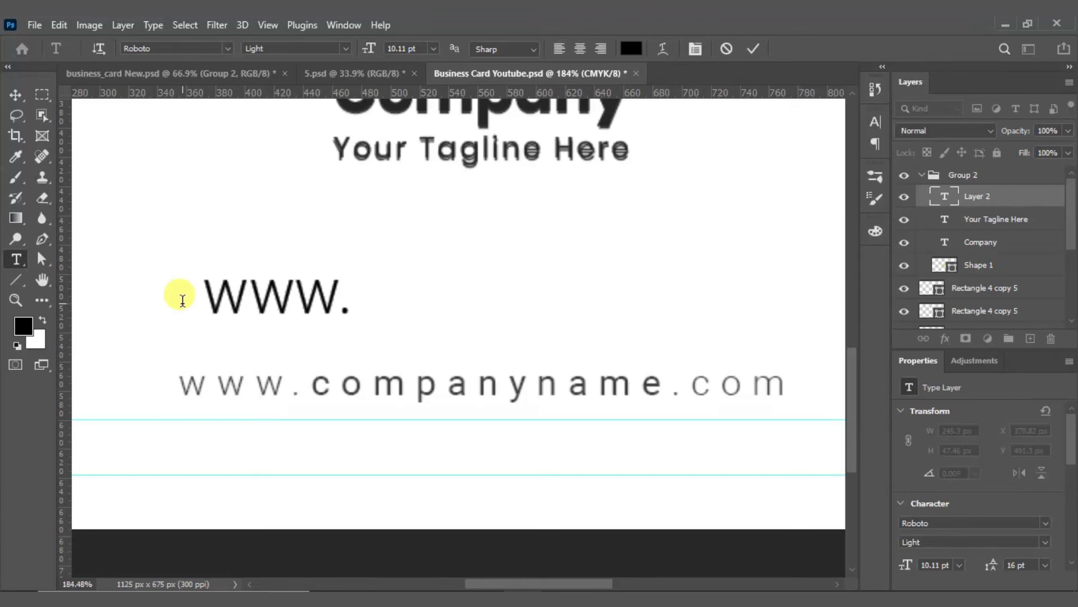
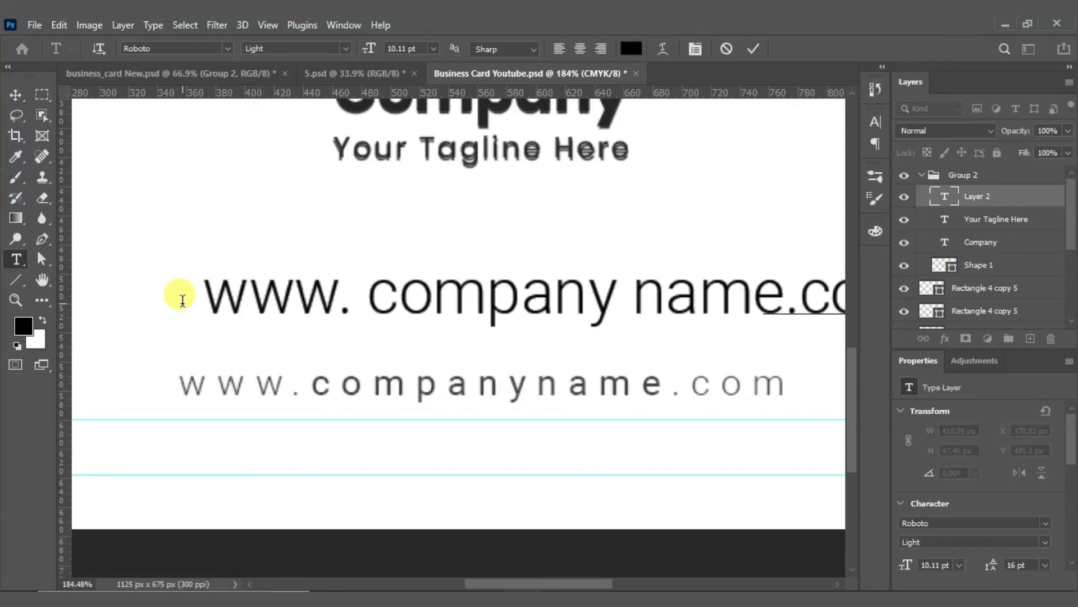
left_click(752, 49)
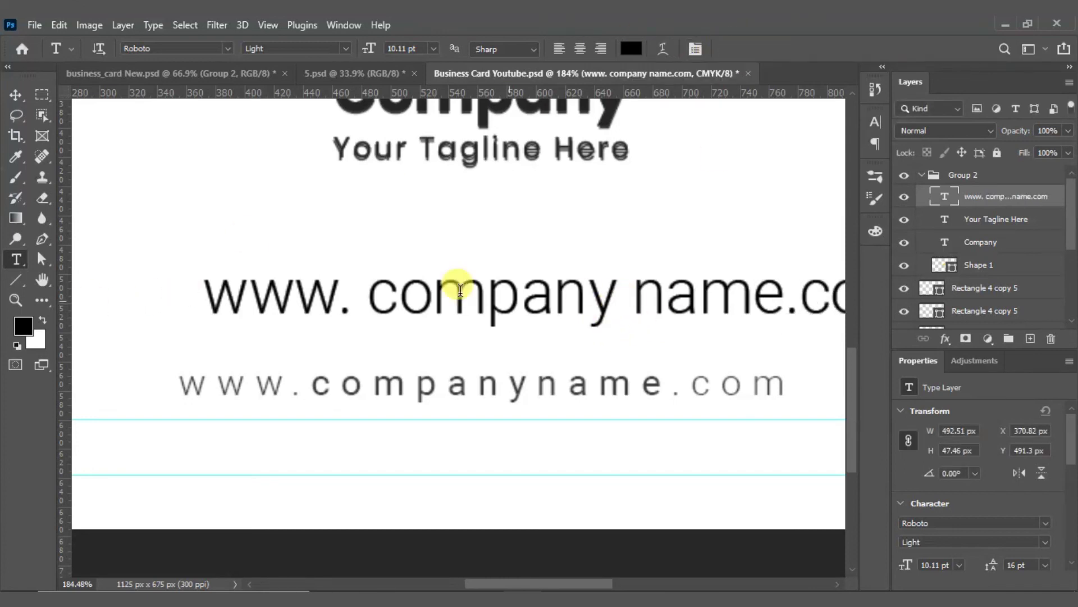
left_click(16, 93)
left_click_drag(697, 369, 573, 315)
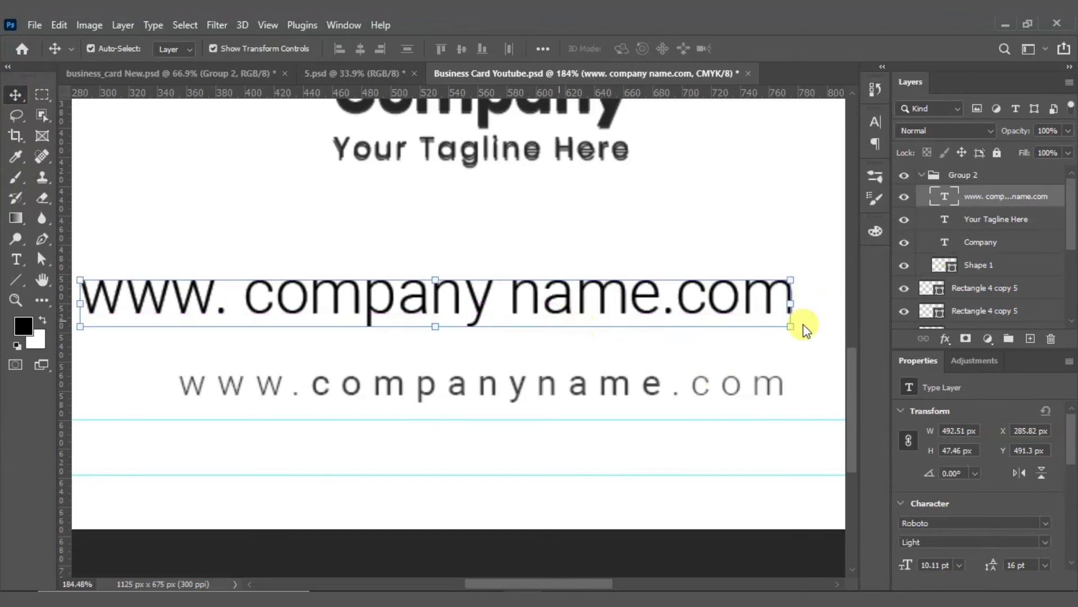
Step: Scale the URL text down to about 54% (5.46 pt) just above the spaced web address
left_click_drag(788, 302, 475, 355)
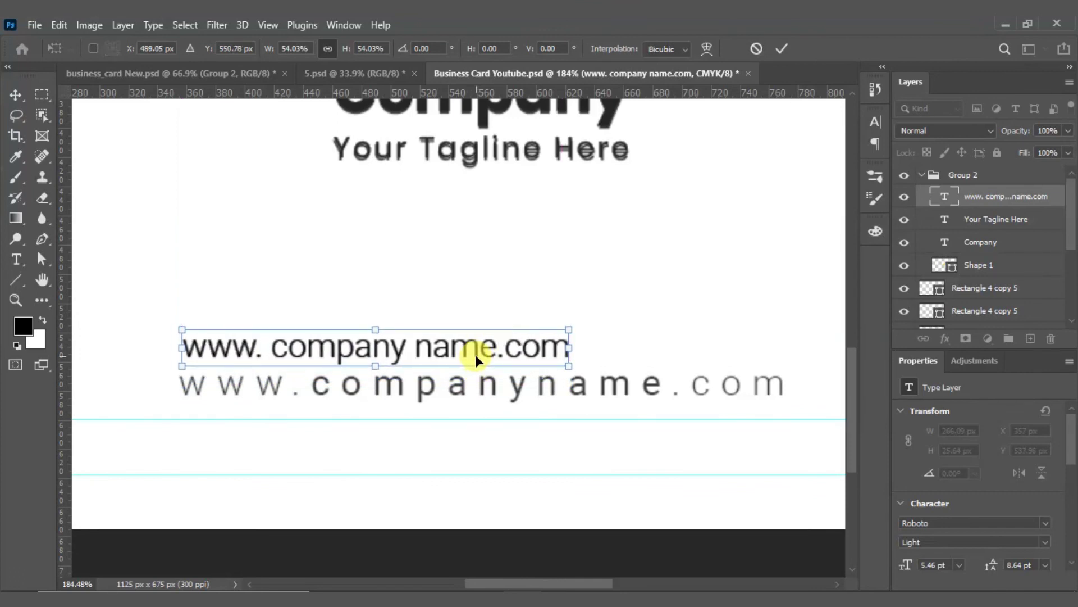
left_click(781, 48)
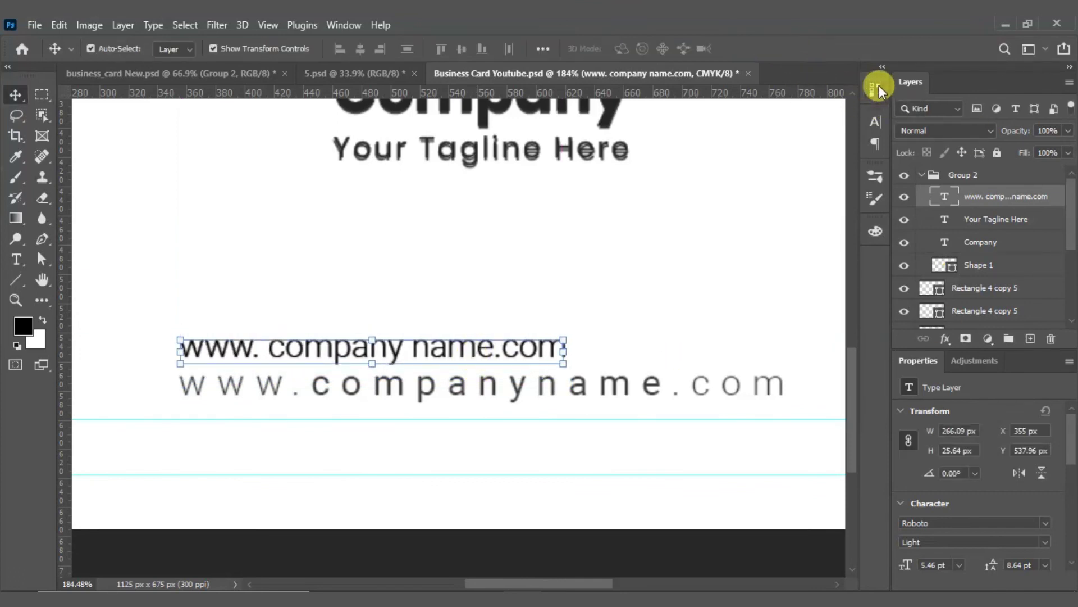
left_click(875, 122)
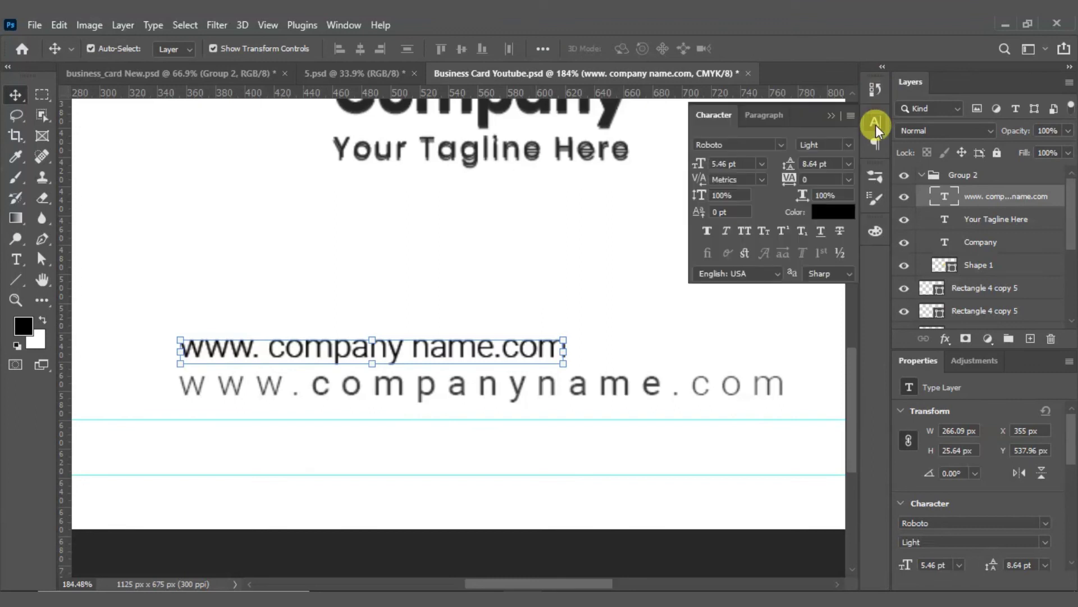
Step: Set the URL text's font size to 6 pt
left_click(725, 163)
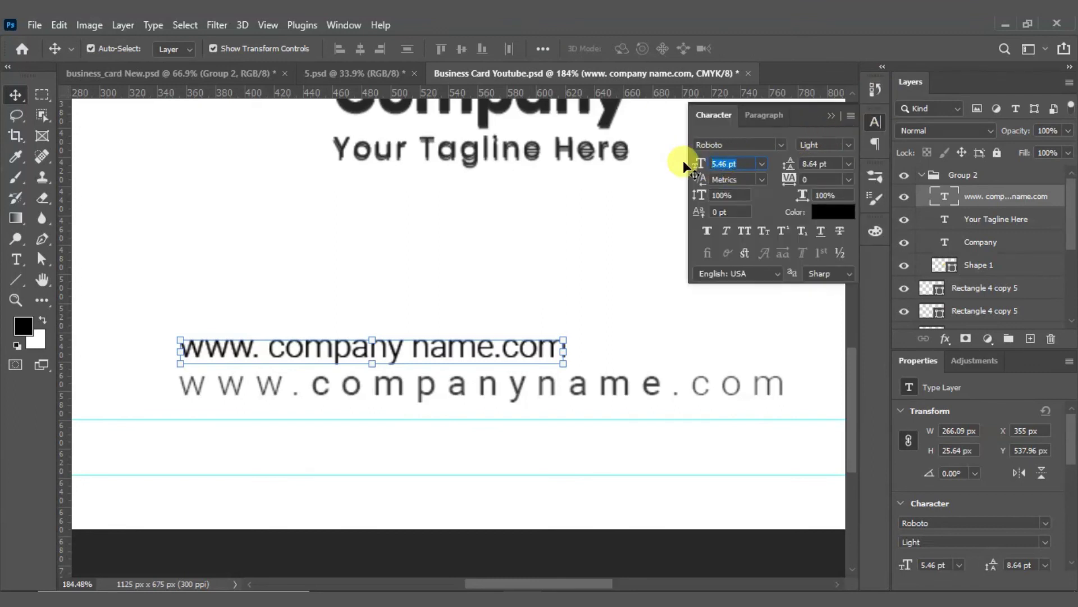
type("6")
key("Return")
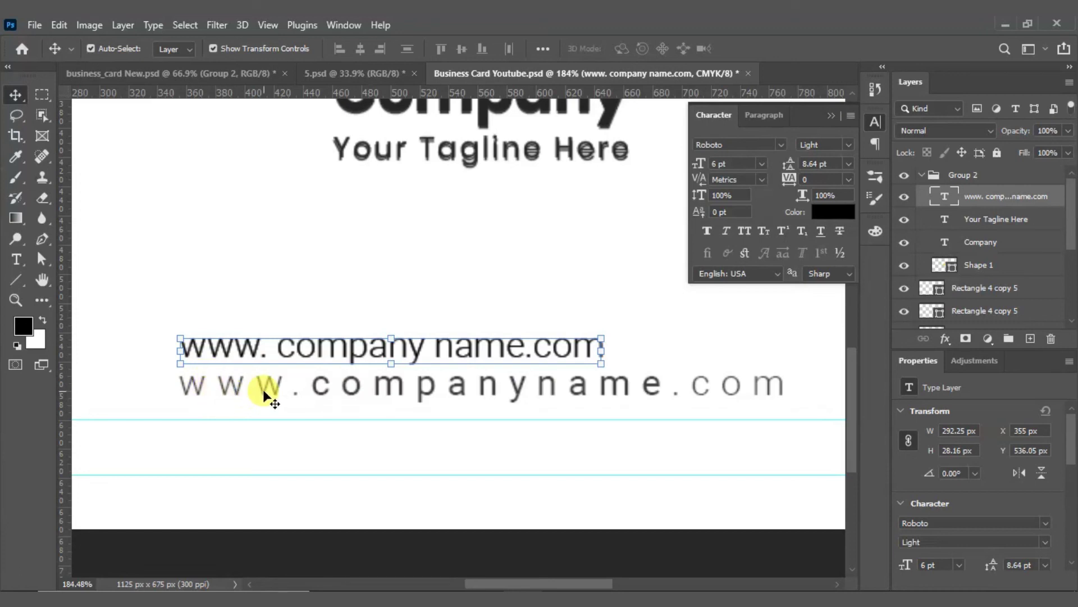
Step: Widen the URL's letter tracking step by step from 20 to 240
left_click(788, 179)
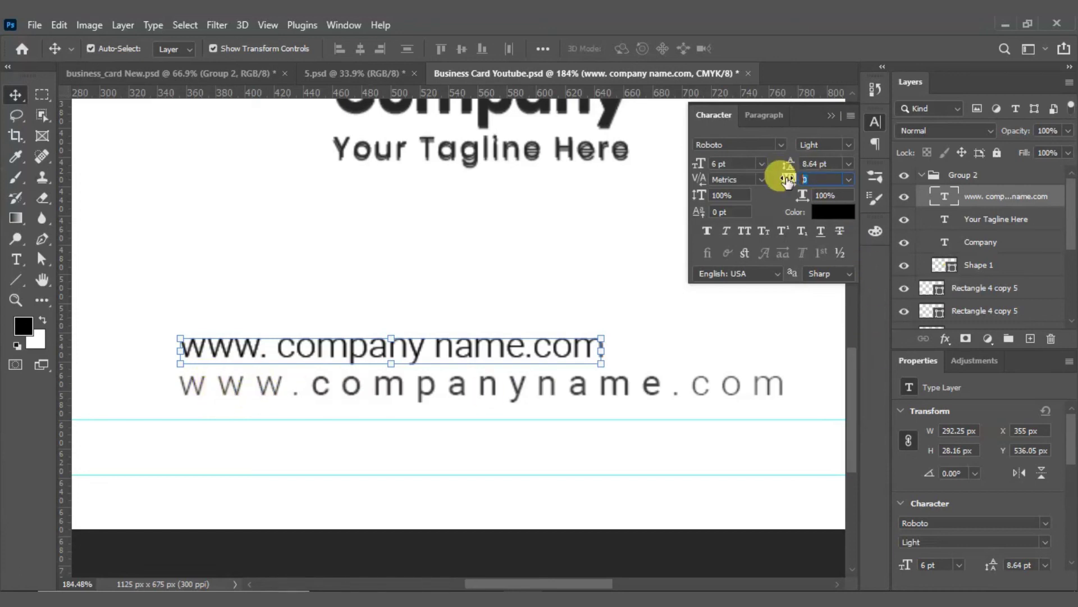
type("2")
key("Return")
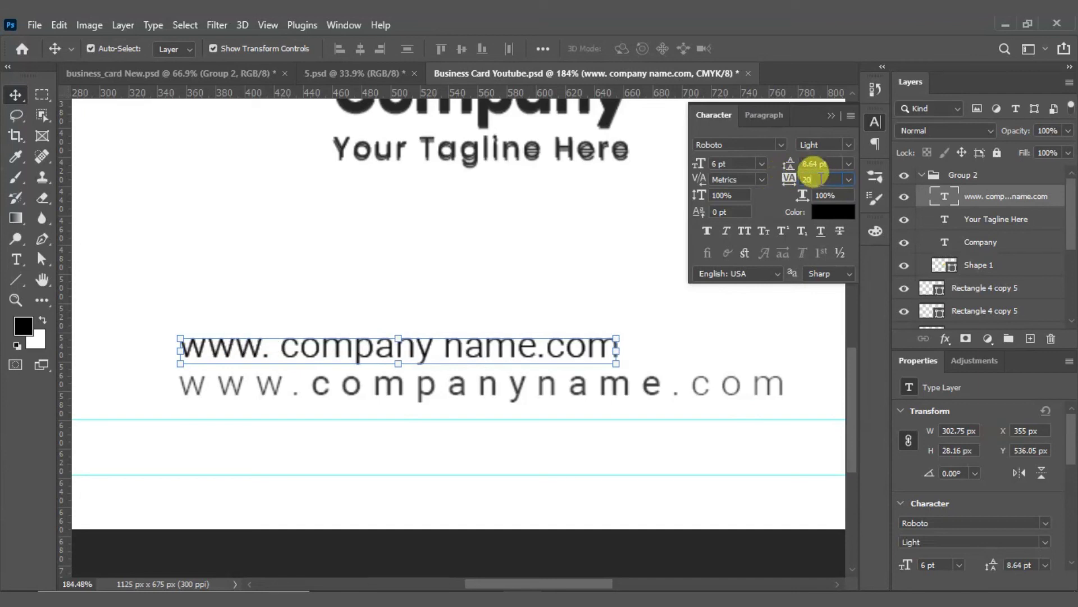
key("Return")
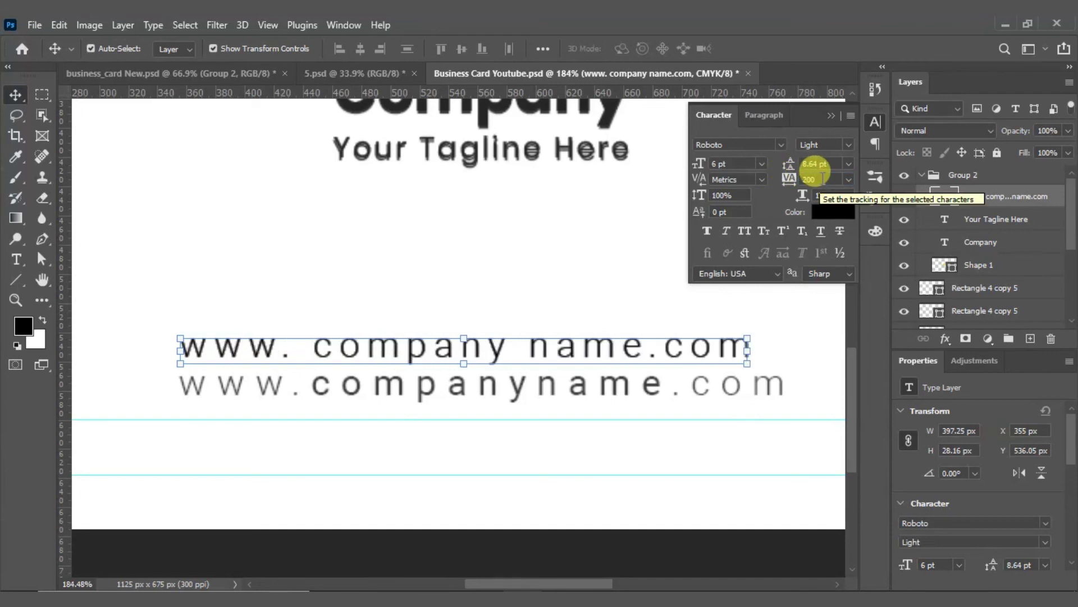
left_click(789, 178)
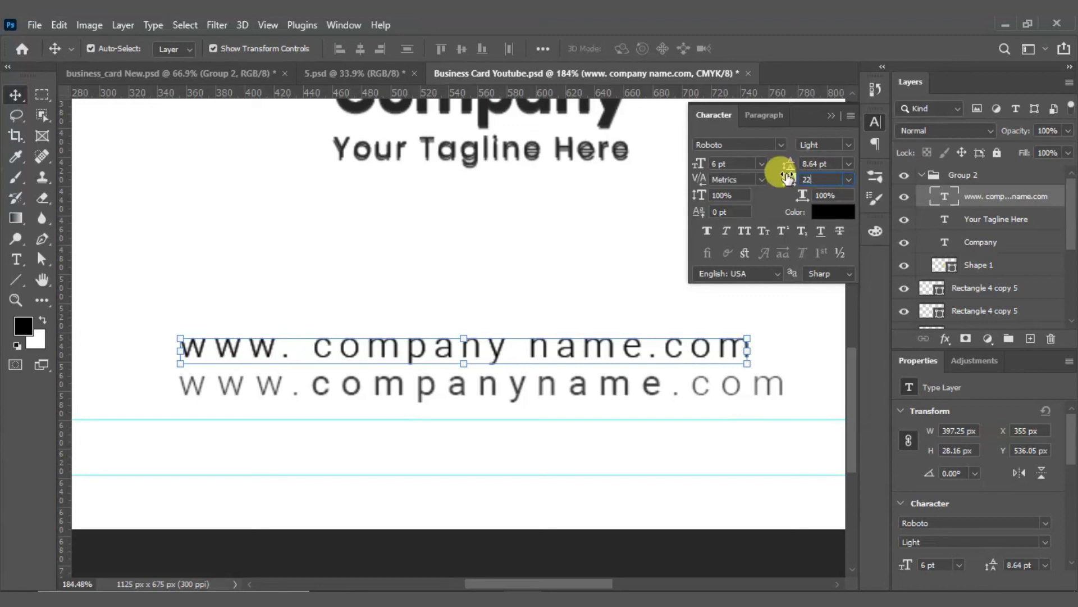
key("Return")
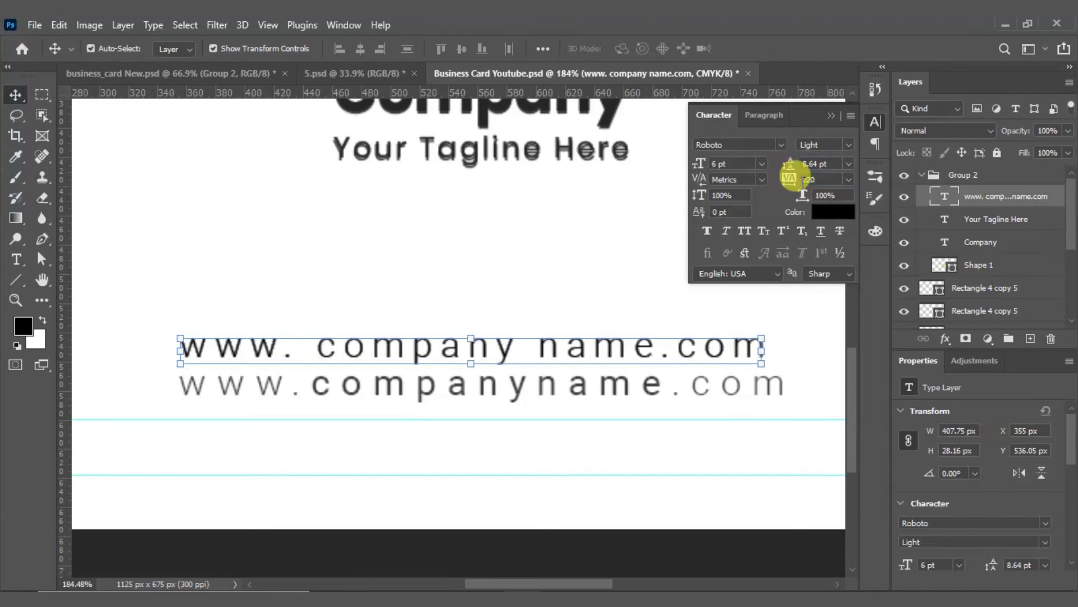
left_click(789, 180)
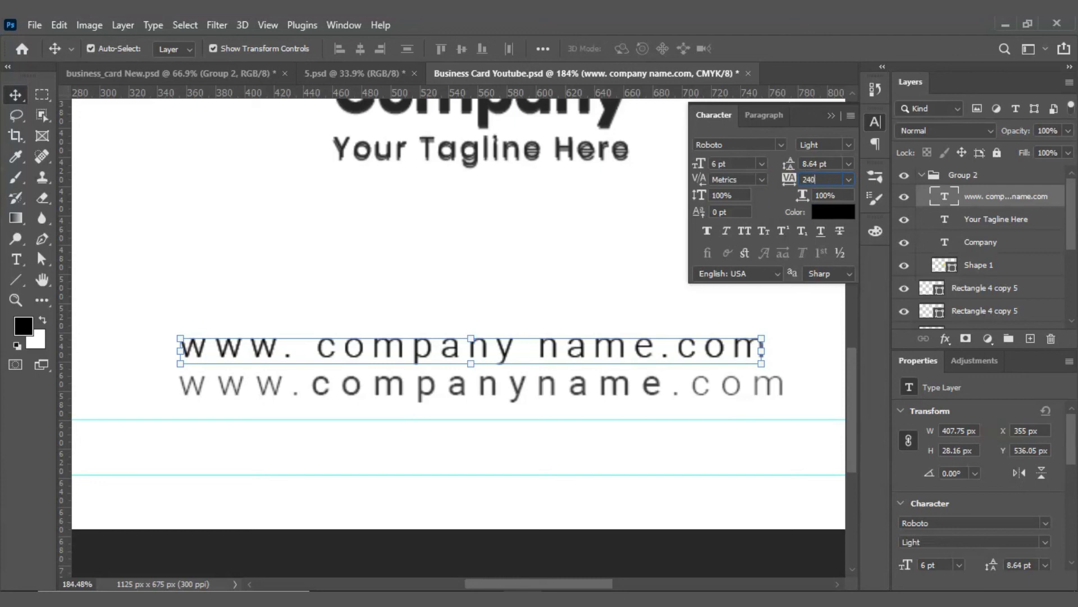
type("240")
key("Return")
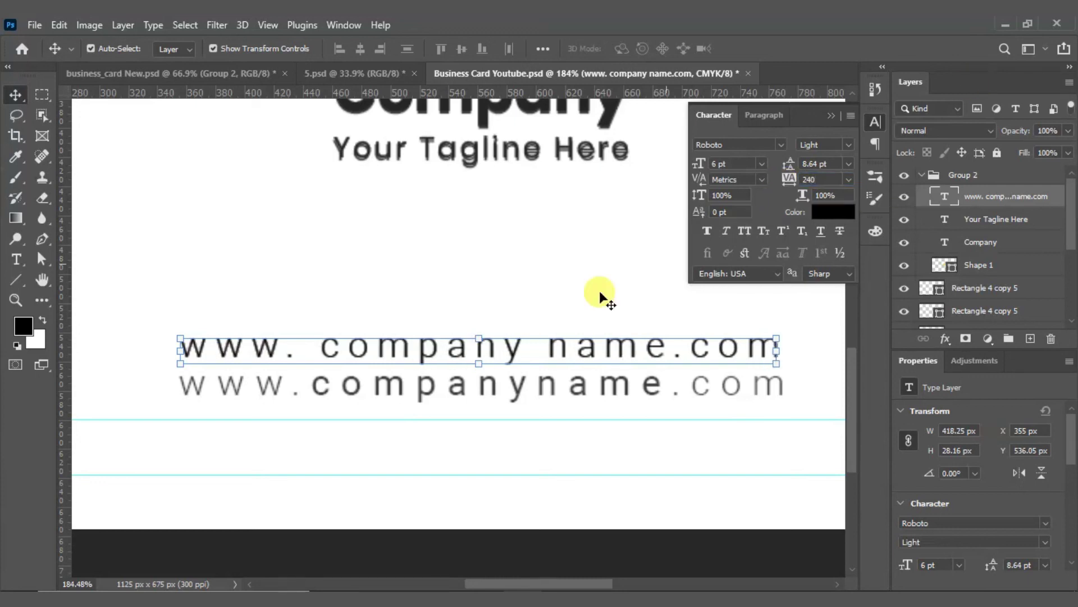
double_click(320, 354)
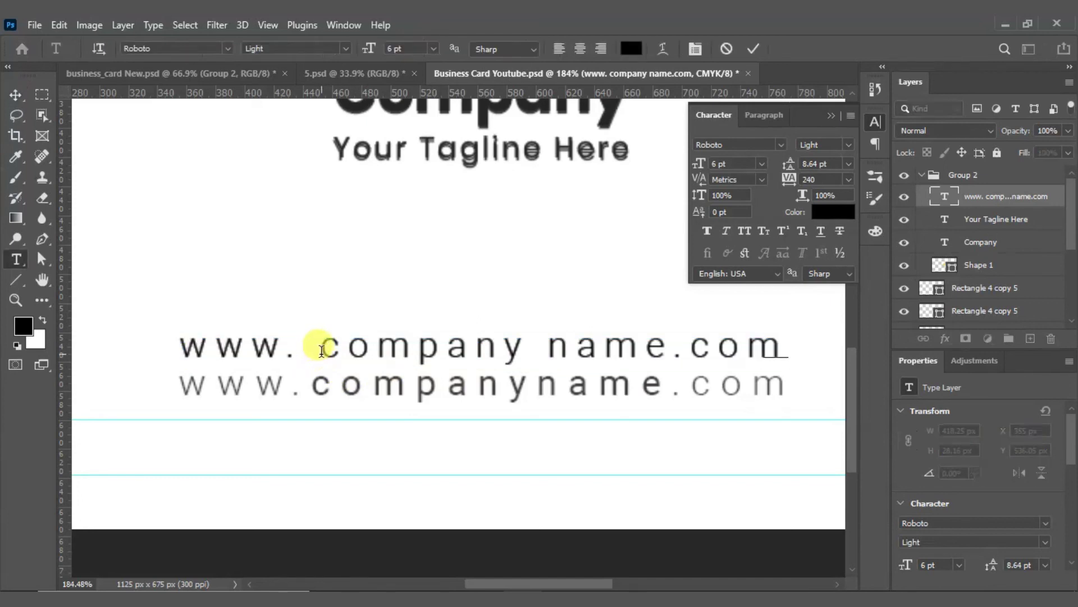
key("BackSpace")
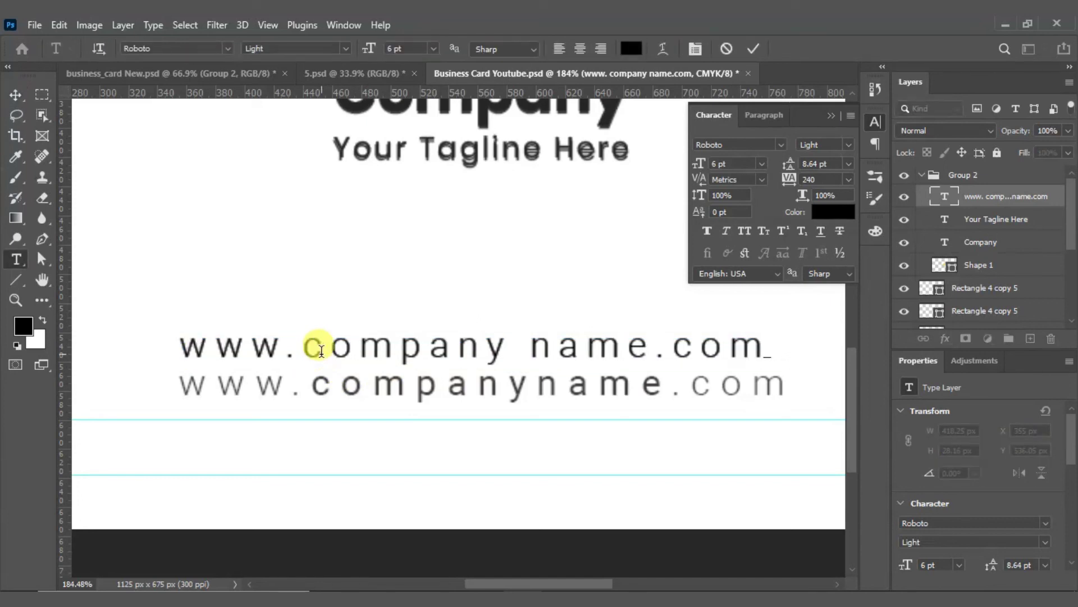
left_click(765, 351)
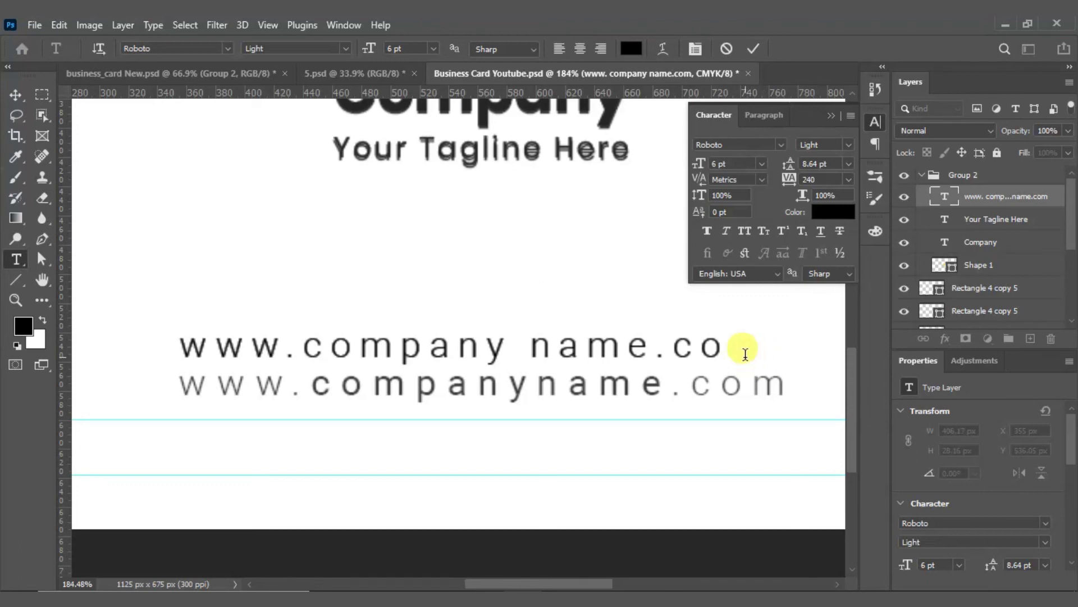
left_click(16, 94)
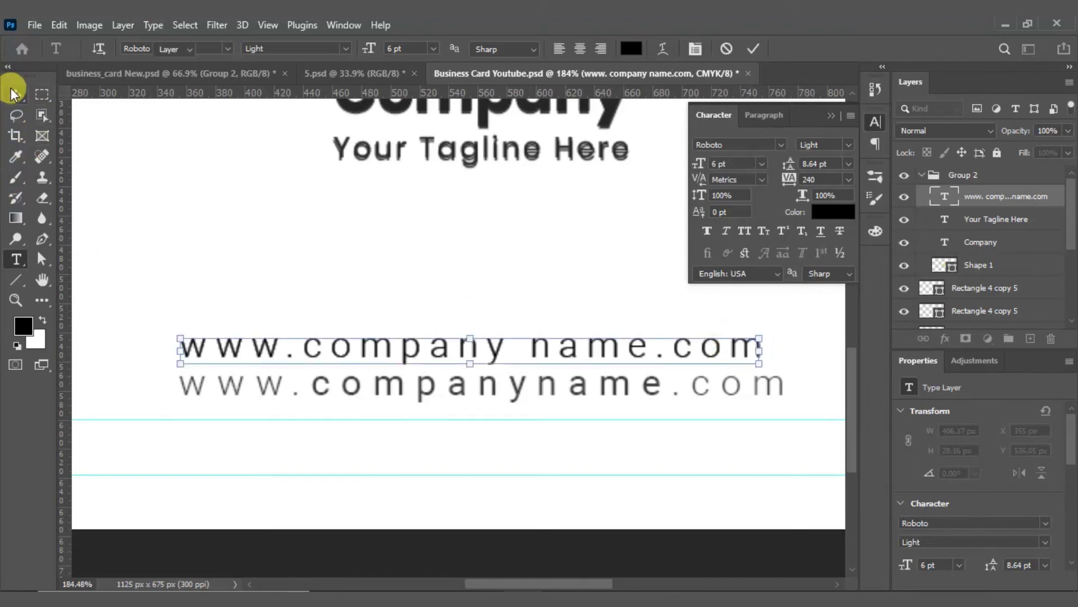
Step: Raise the URL tracking to 260 and nudge the text down slightly
left_click(814, 179)
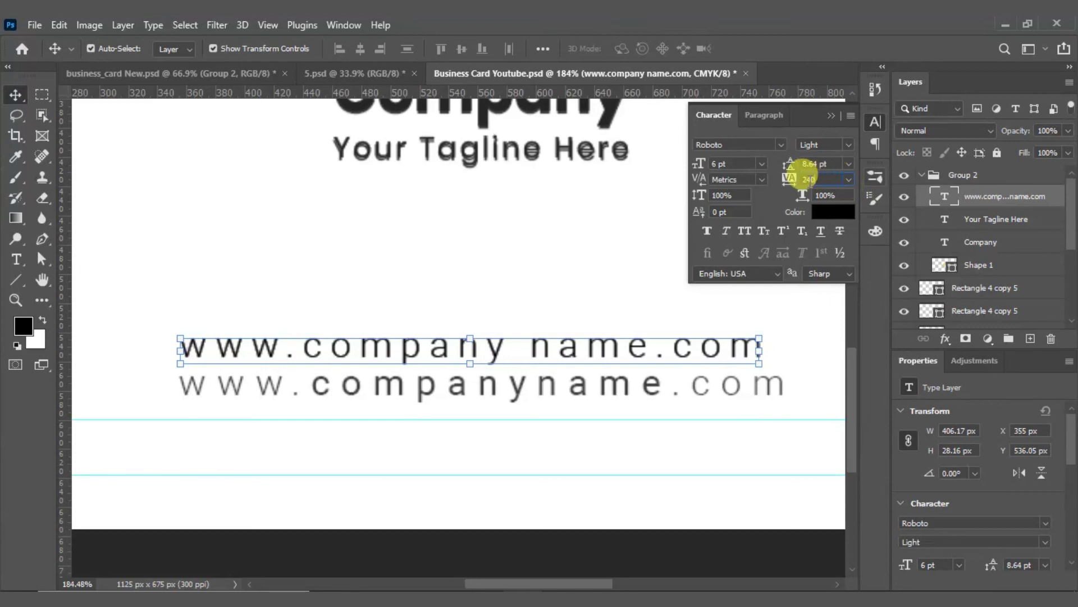
type("260")
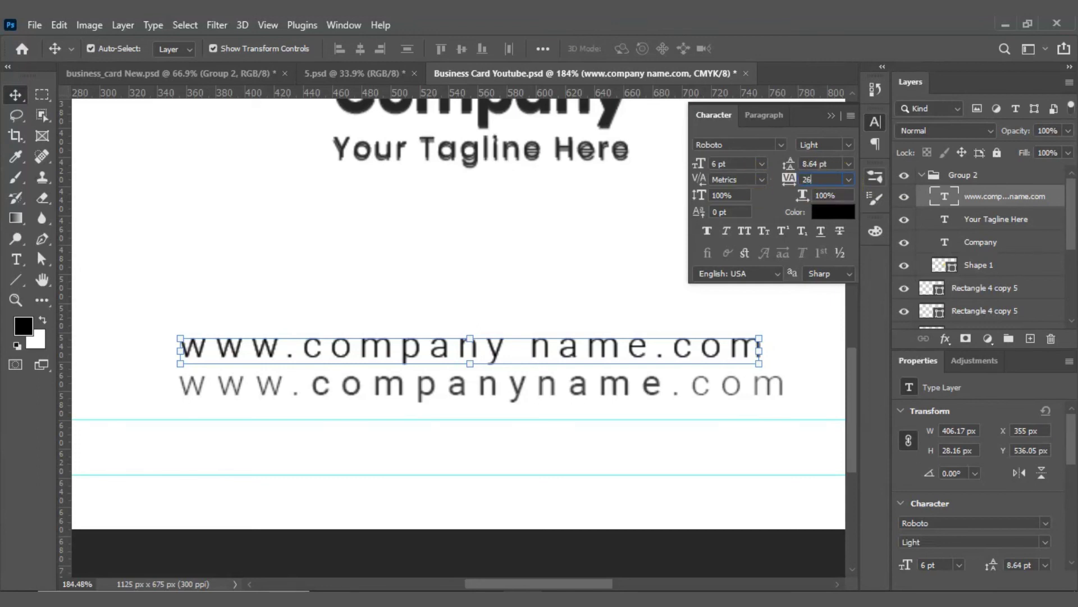
key("Return")
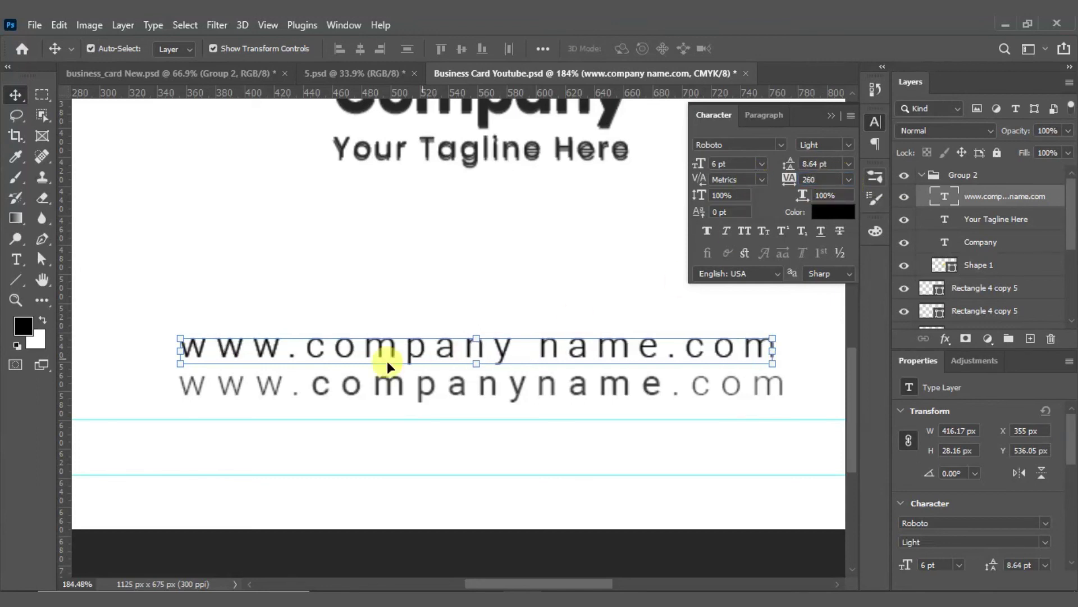
key("Down")
key("Down")
key("Down")
key("Down")
key("Down")
key("Down")
key("Down")
key("Down")
key("Down")
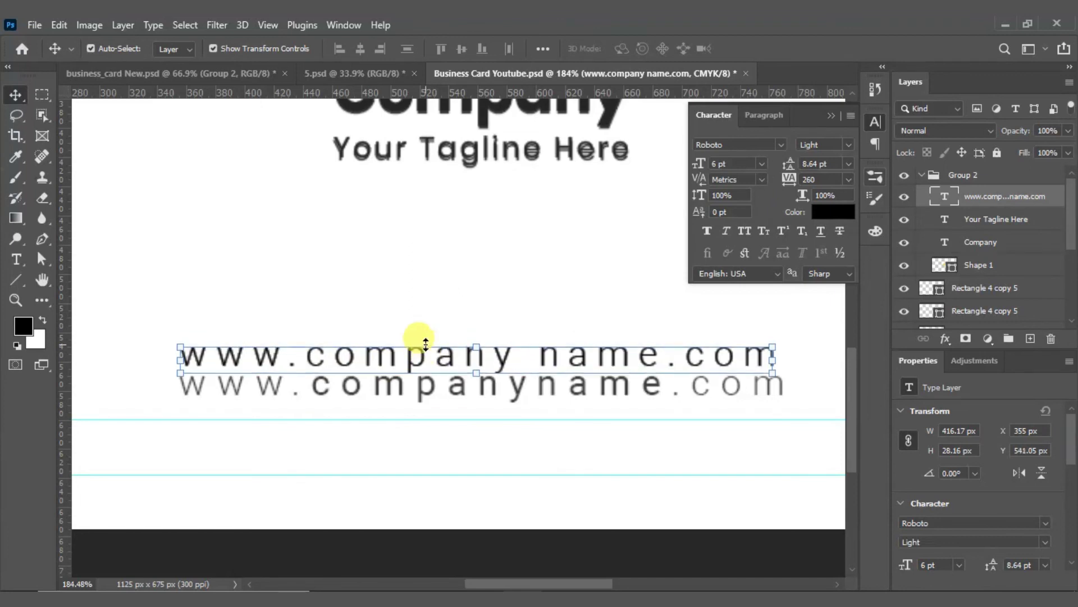
Step: Nudge the URL text down and try font sizes of 7 pt, then 6.5 pt
key("Down")
key("Down")
key("Down")
key("Down")
key("Down")
key("Down")
key("Down")
key("Down")
key("Down")
key("Down")
key("Down")
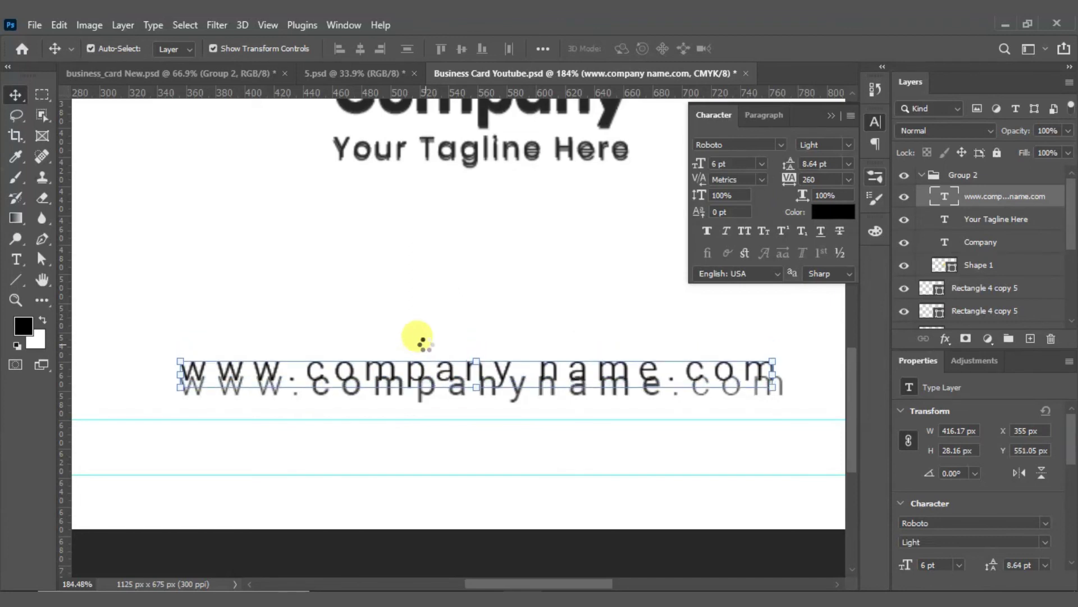
key("Down")
left_click(724, 164)
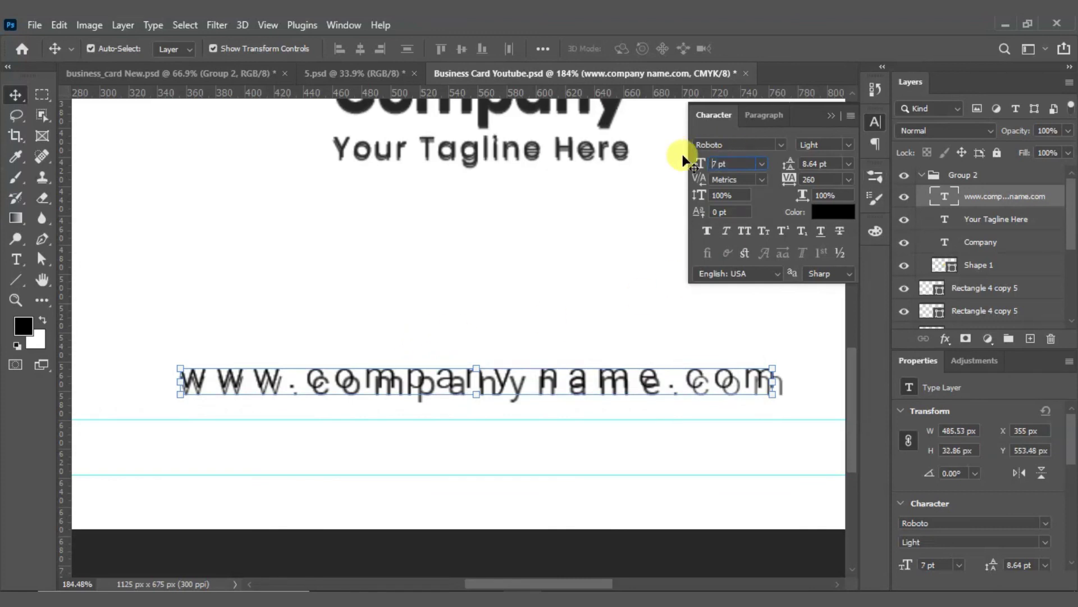
key("Return")
left_click(719, 163)
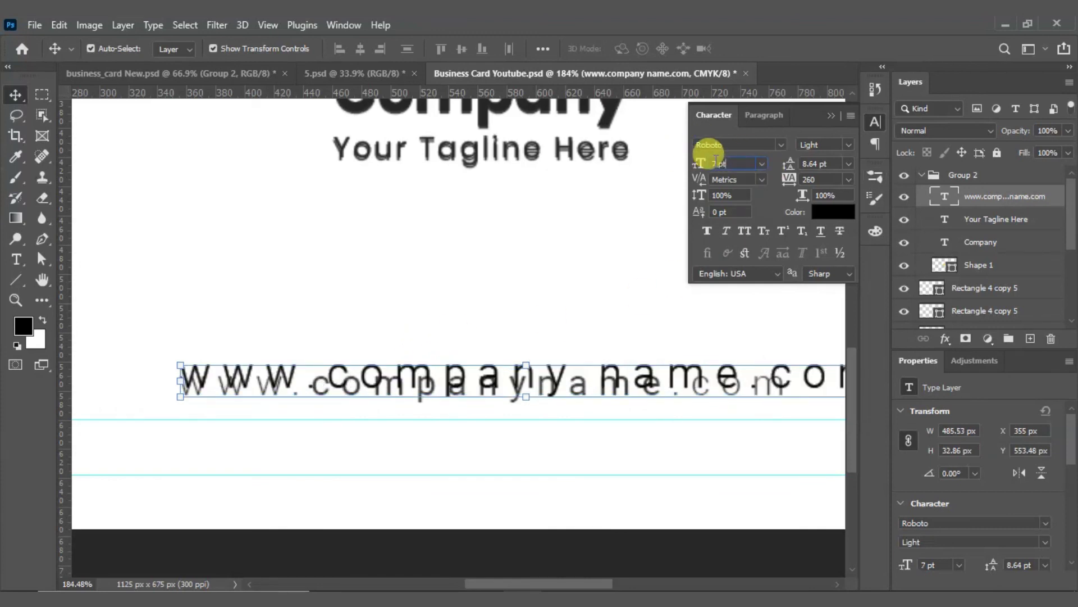
type("6.5")
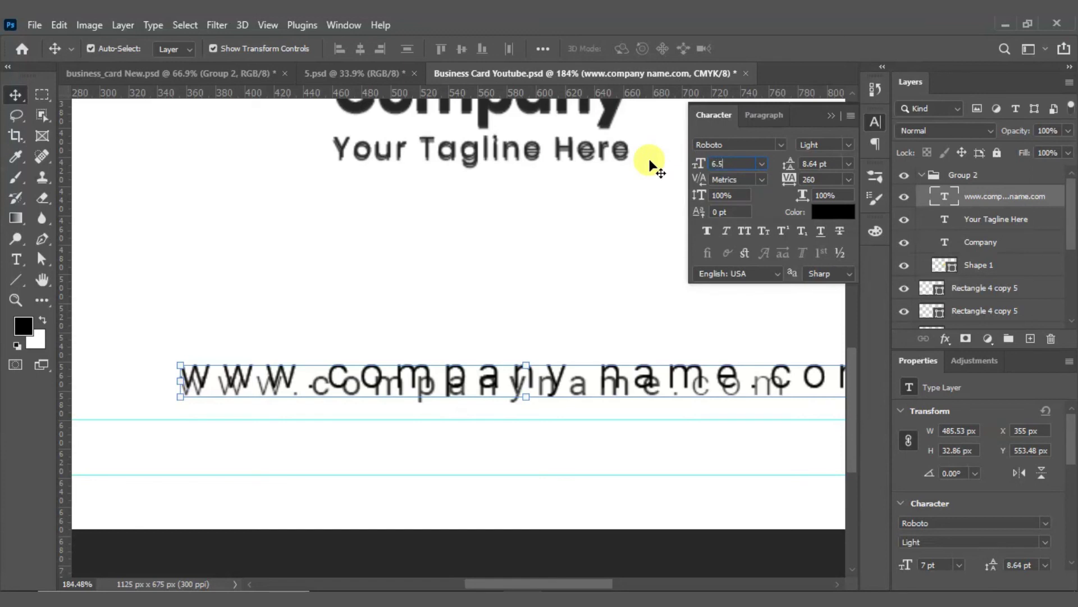
key("Return")
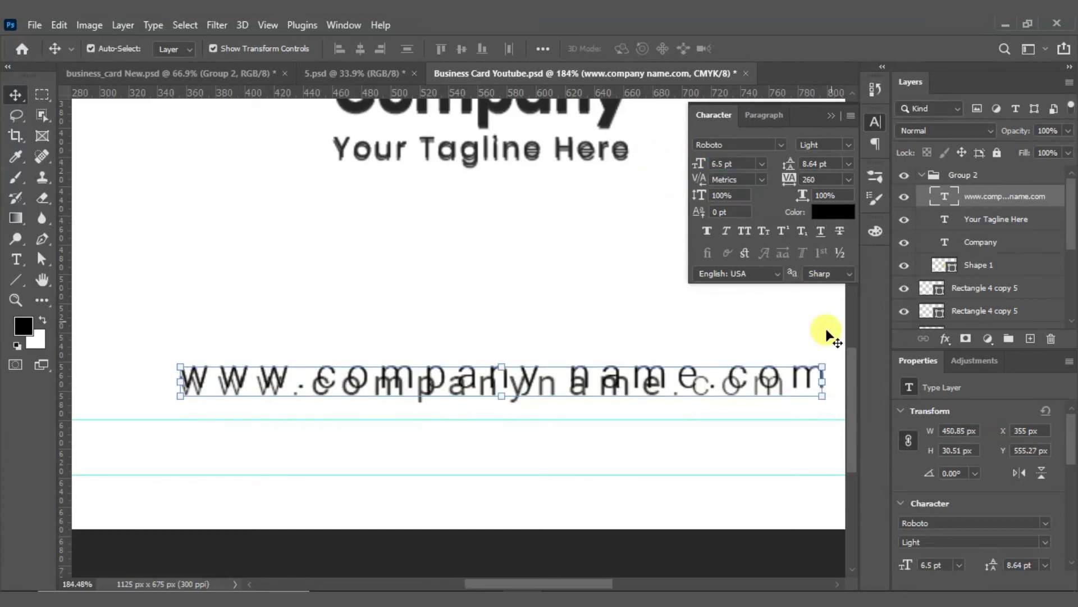
Step: Shift the URL text further down and left, then reduce it to 6 pt
key("Down")
key("Down")
key("Down")
key("Down")
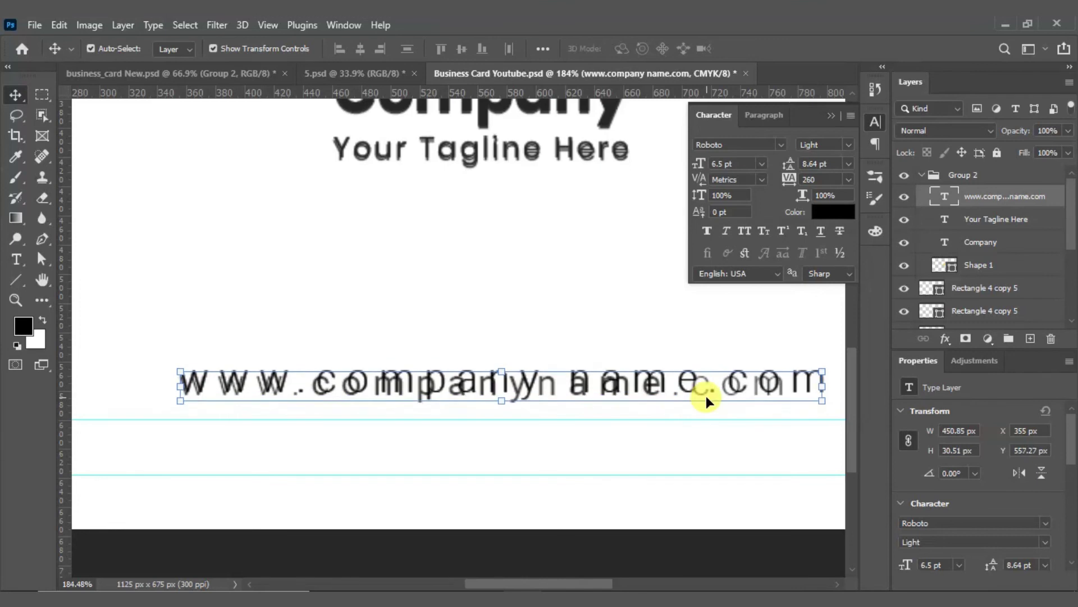
key("Down")
key("Left")
key("Left")
key("Left")
key("Left")
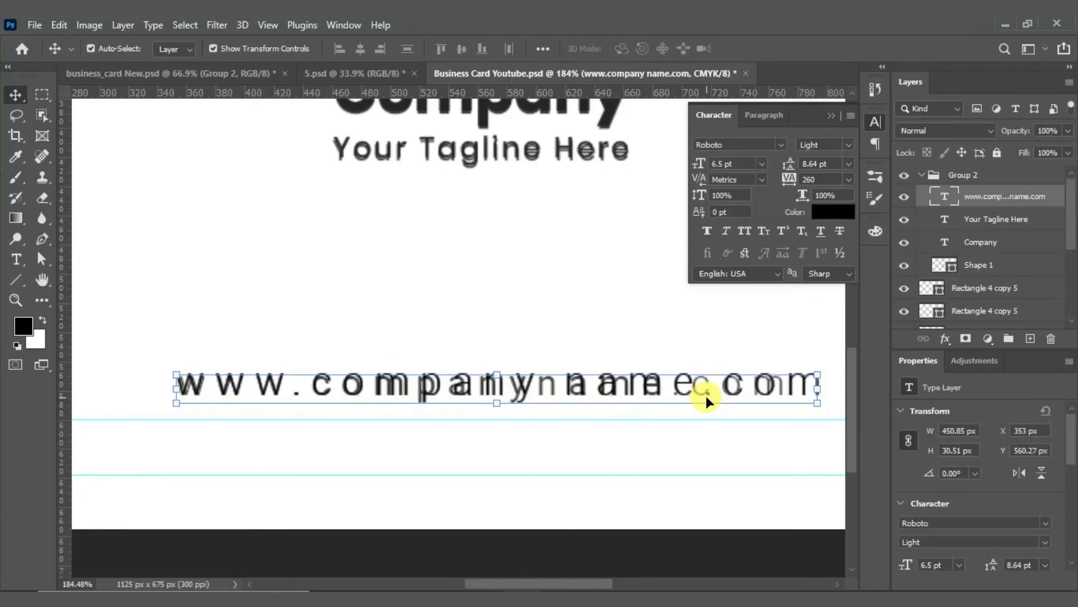
key("Left")
key("Left")
key("Left")
key("Left")
key("Left")
key("Left")
key("Left")
key("Left")
key("Left")
key("Left")
key("Left")
key("Left")
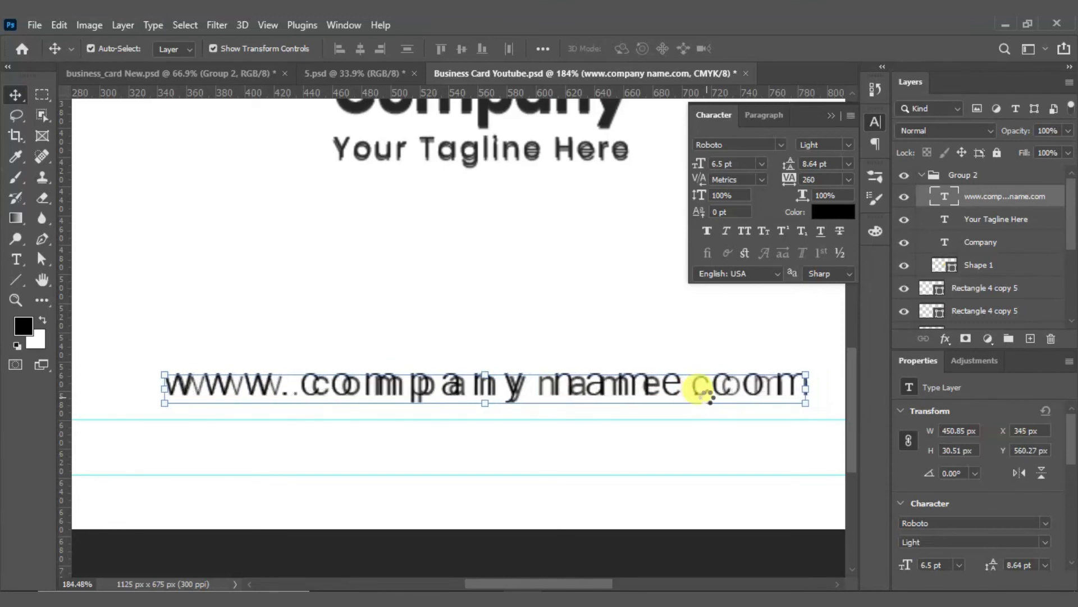
key("Left")
key("Left")
key("Left")
key("Left")
key("Left")
key("Left")
key("Left")
key("Left")
key("Left")
key("Left")
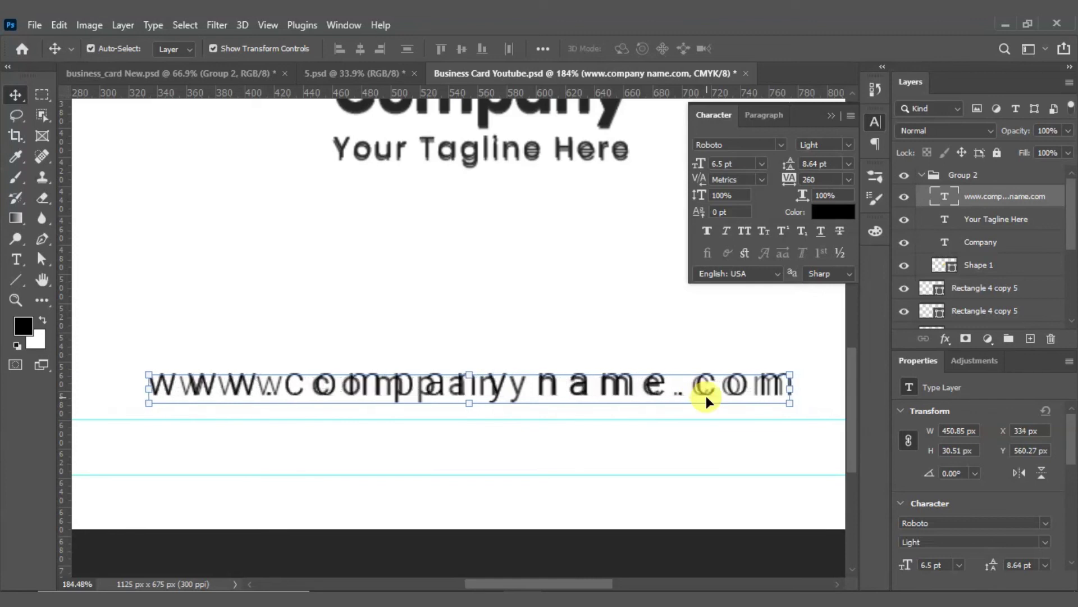
left_click(733, 164)
key("Return")
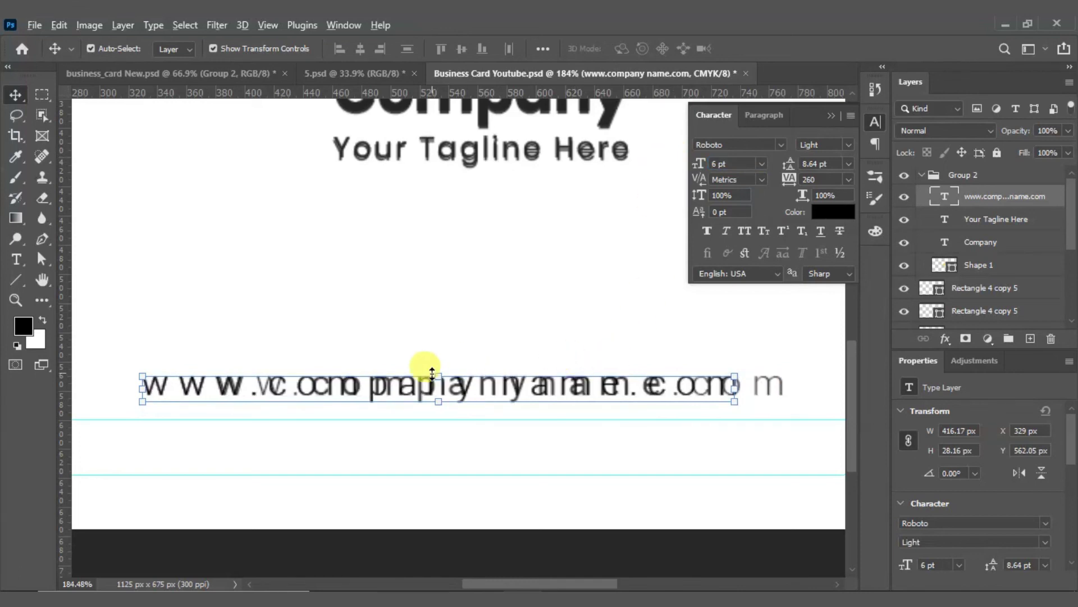
scroll(429, 365, "down", 5)
Step: Centre the URL text on the logo shape, then shift it 31 px right to X 360 px
left_click(465, 178, "shift")
left_click(359, 51)
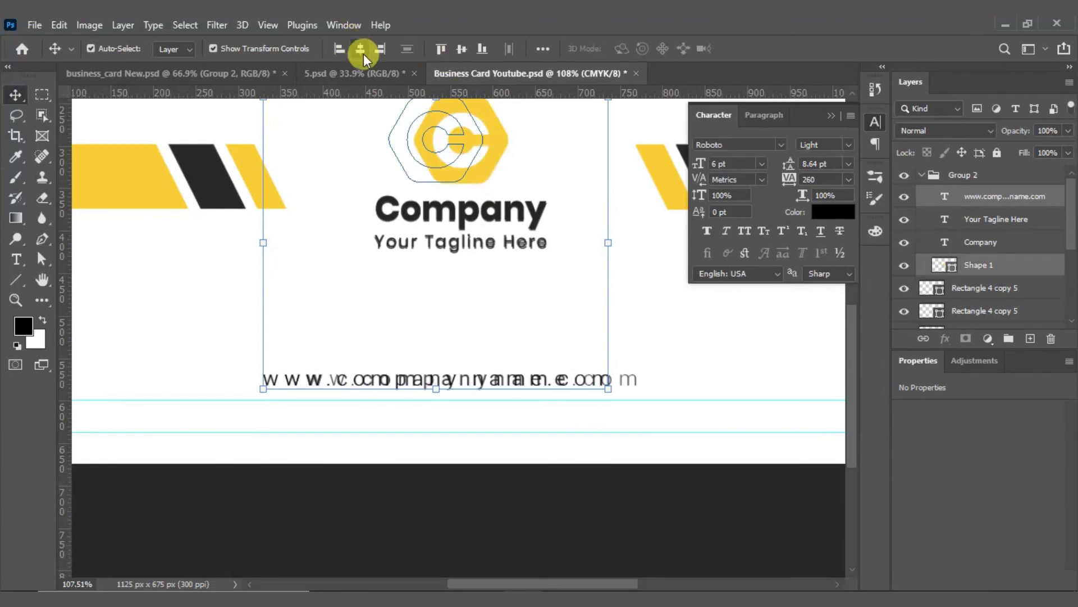
left_click(514, 383)
left_click_drag(497, 378, 520, 382)
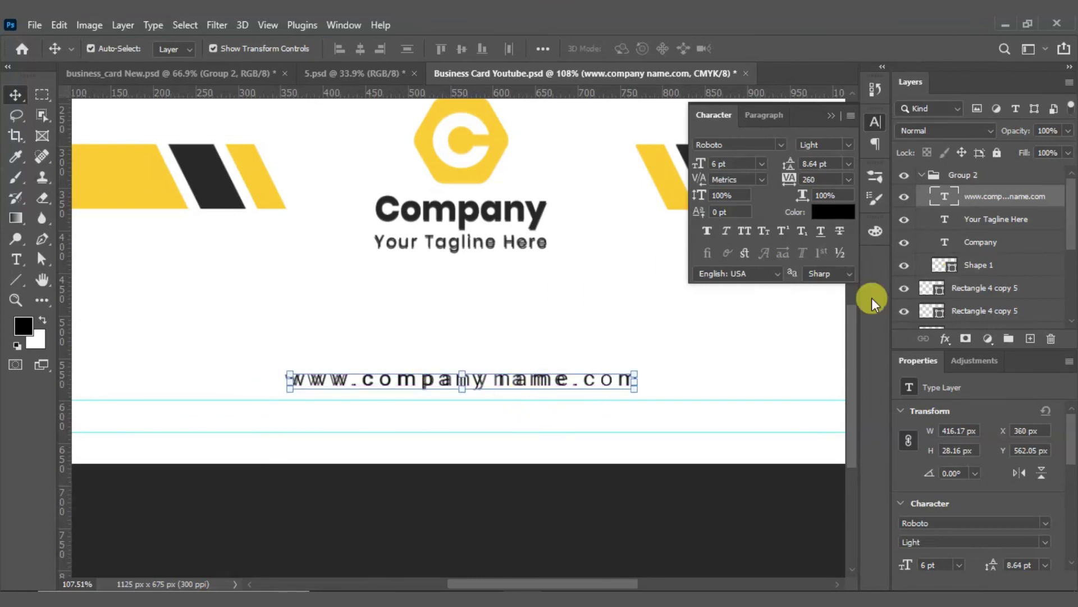
Step: Collapse Group 2 in the Layers panel and fit the whole card in the window
left_click(917, 177)
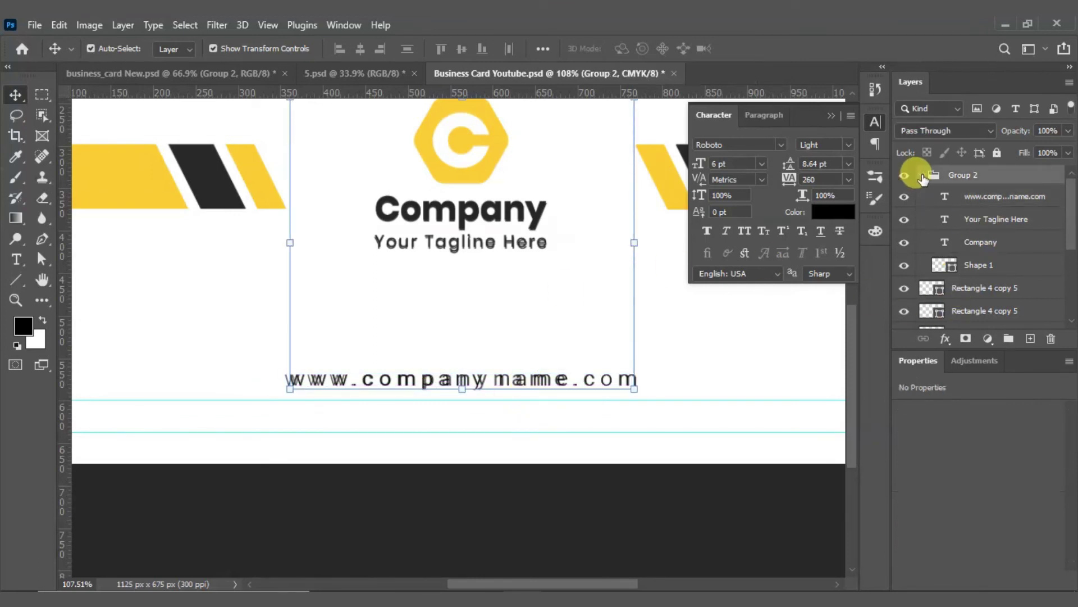
left_click(920, 176)
left_click(545, 328)
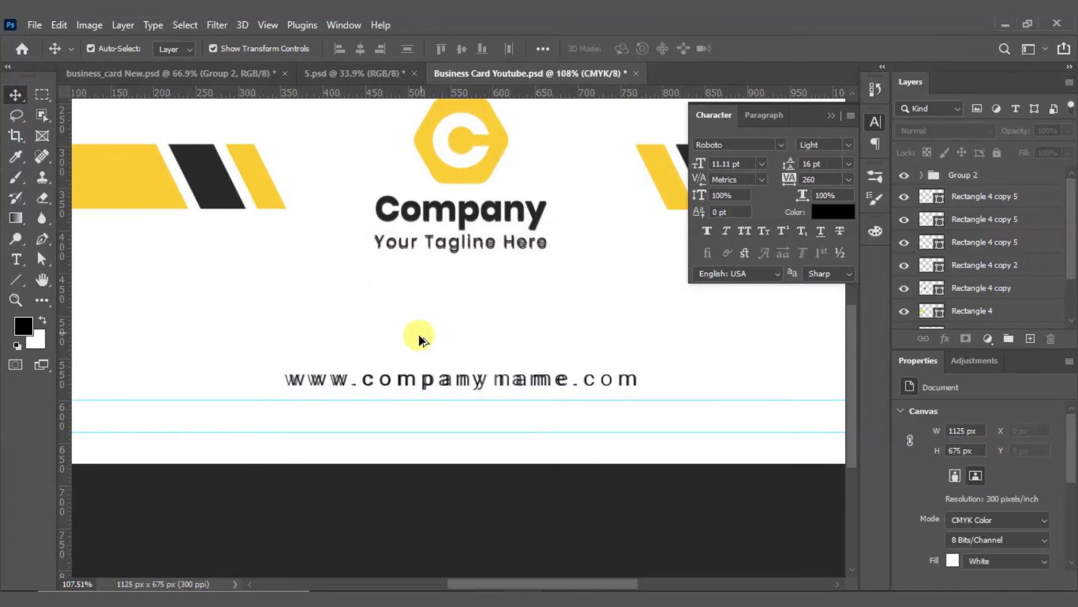
key("ctrl+0")
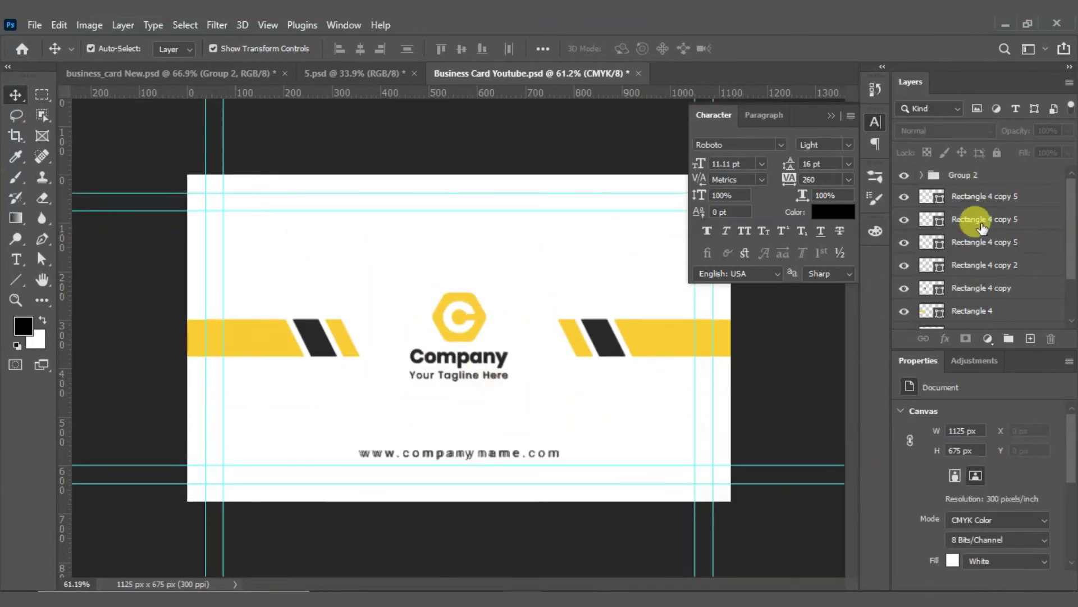
Step: Delete the semi-transparent Layer 1 overlay and close the Character panel
scroll(961, 224, "down", 2)
left_click(970, 256)
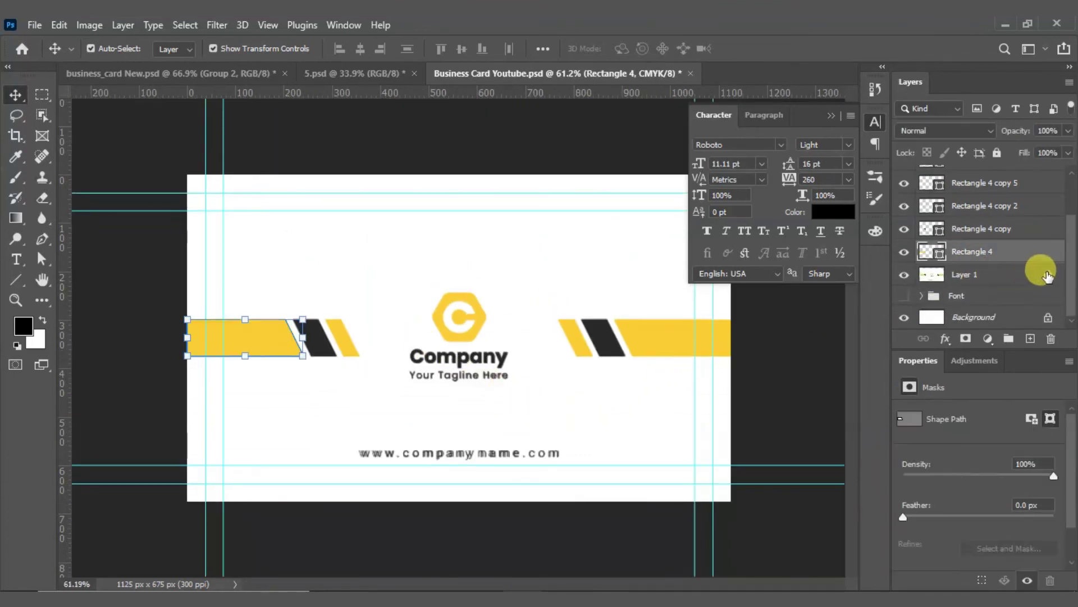
left_click(960, 275)
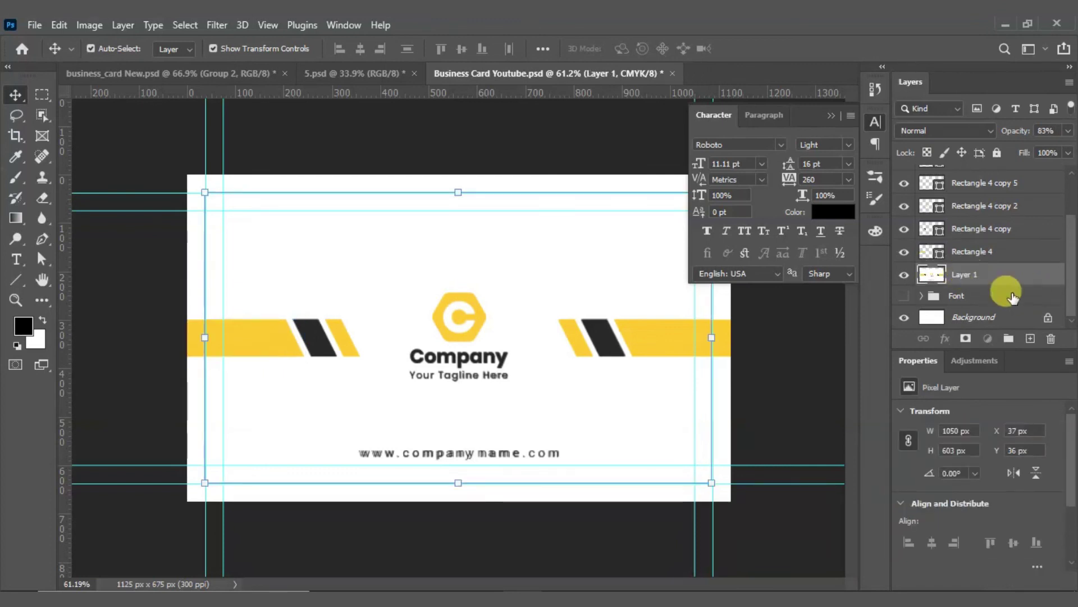
left_click(1051, 339)
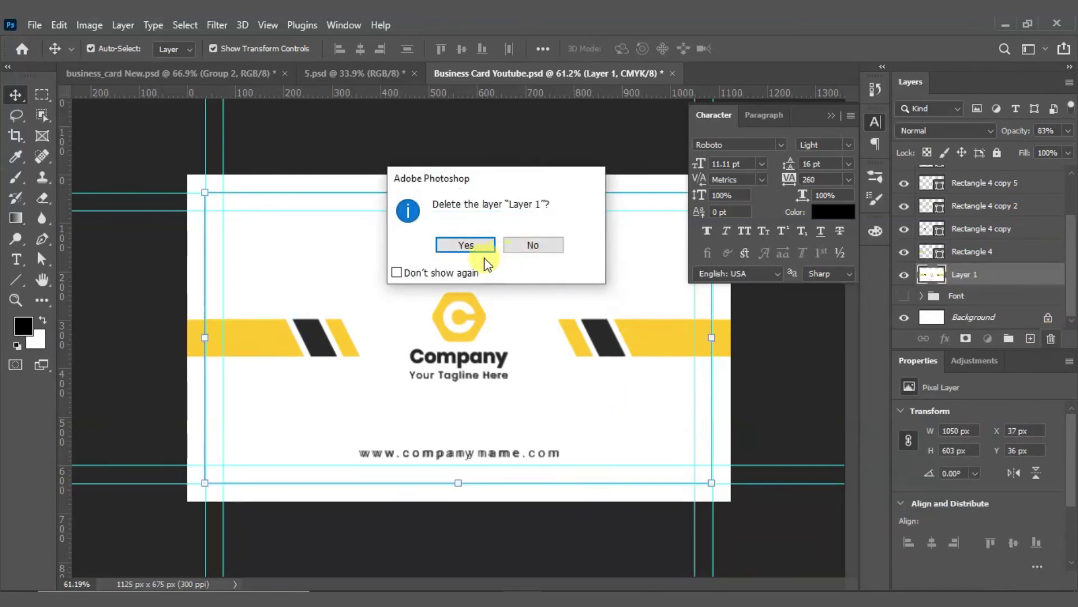
left_click(456, 243)
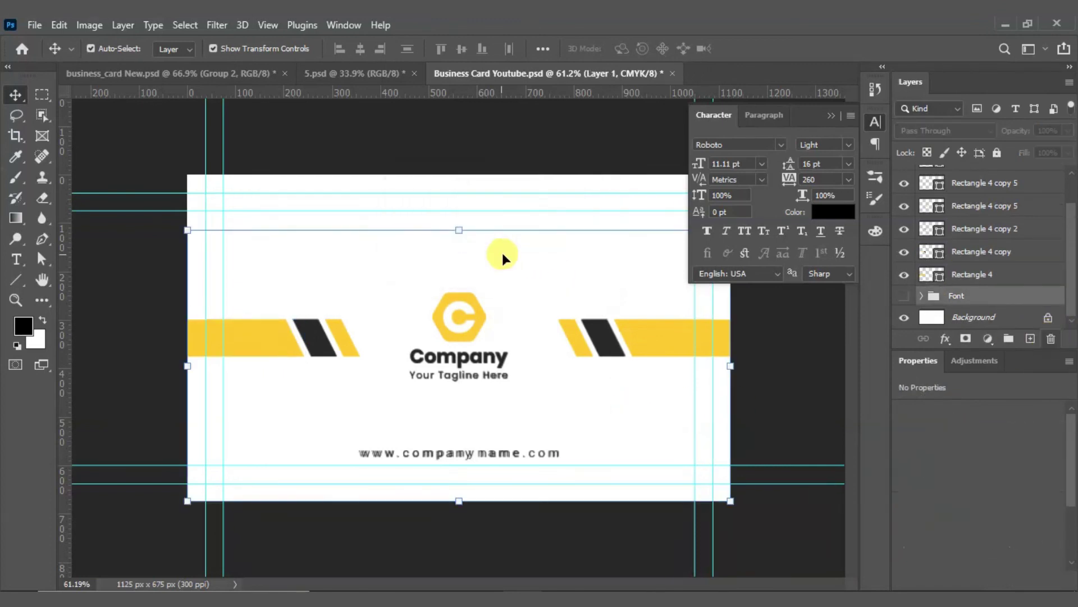
left_click(876, 121)
Step: Marquee-select all of the card's artwork layers, then clear the selection
left_click(782, 337)
left_click(160, 259)
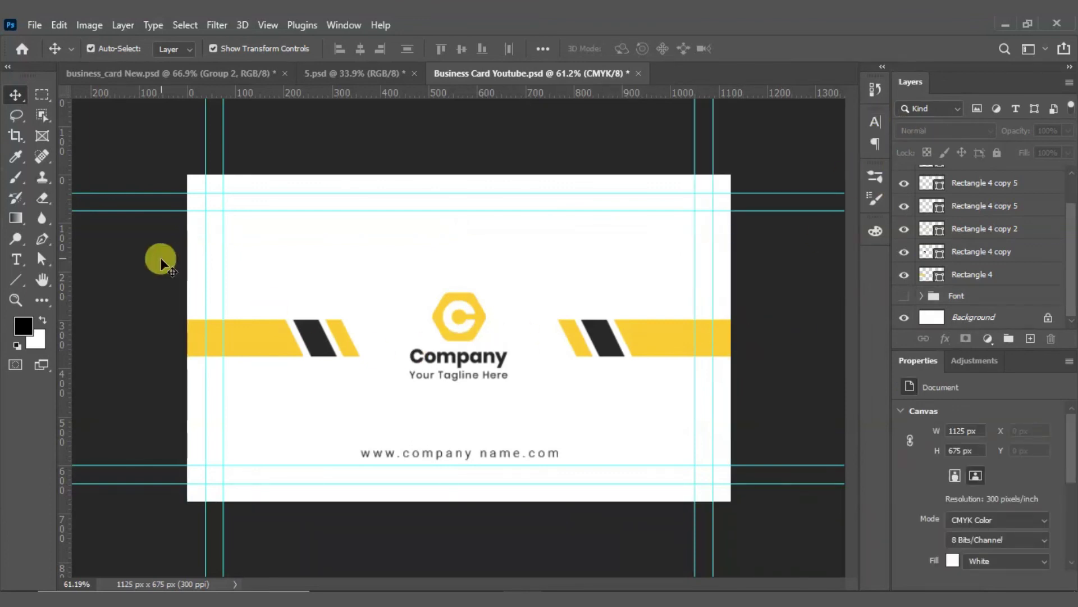
left_click_drag(143, 259, 682, 466)
left_click(548, 219)
left_click(13, 301)
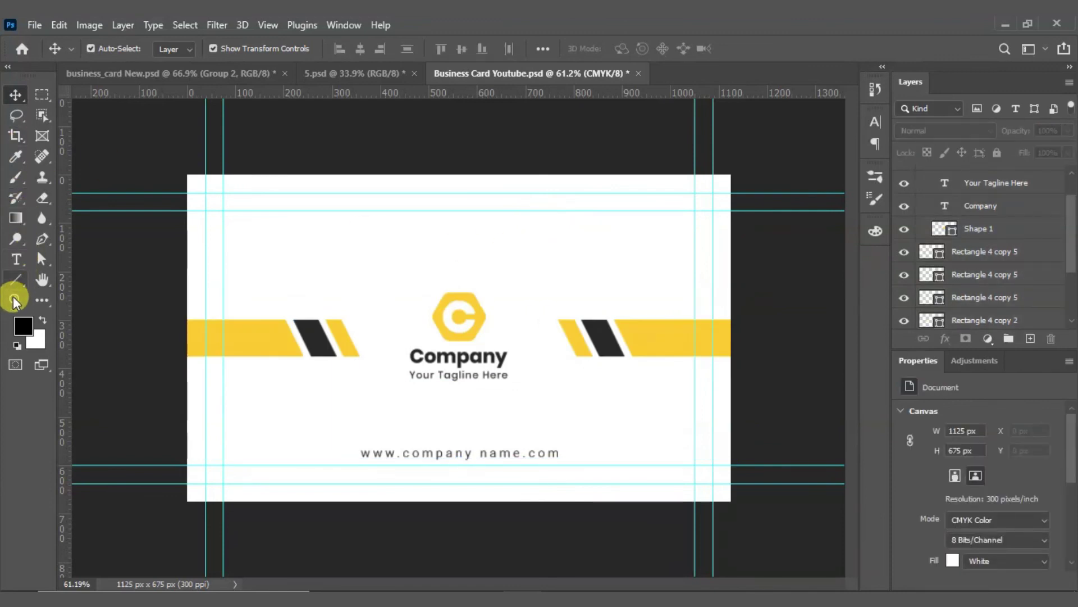
left_click(15, 279)
Step: Draw a white, stroke-free rectangle covering the whole card
left_click(73, 279)
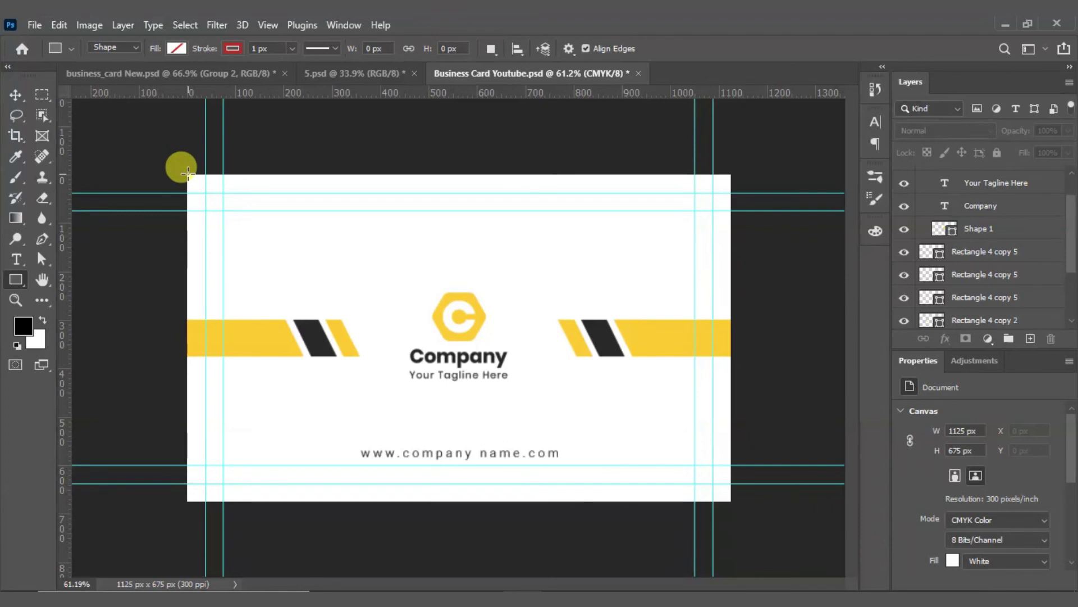
left_click(230, 48)
left_click(137, 78)
left_click(176, 48)
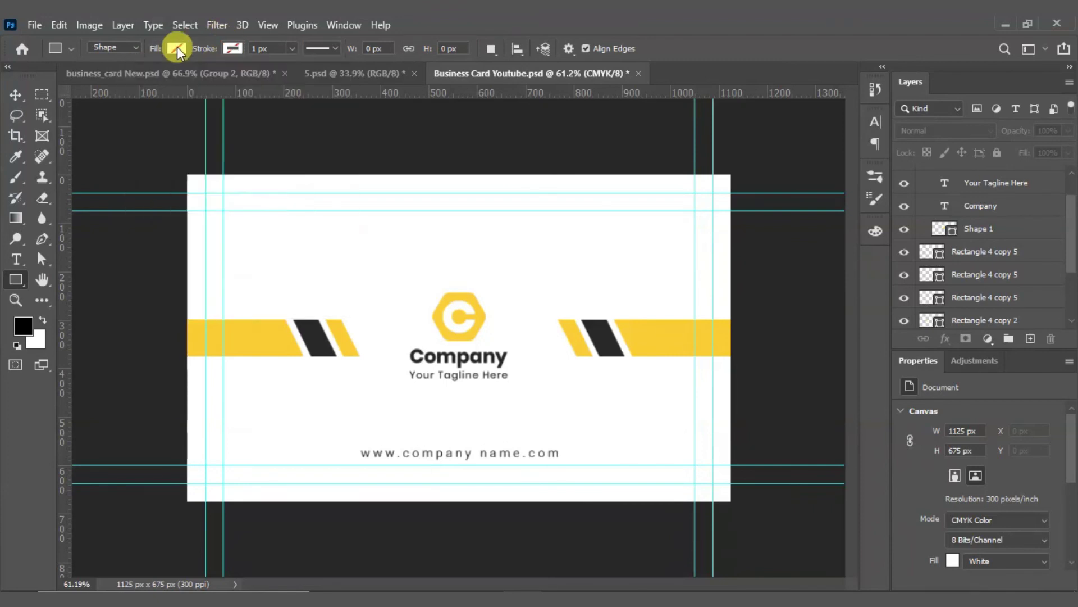
left_click(177, 48)
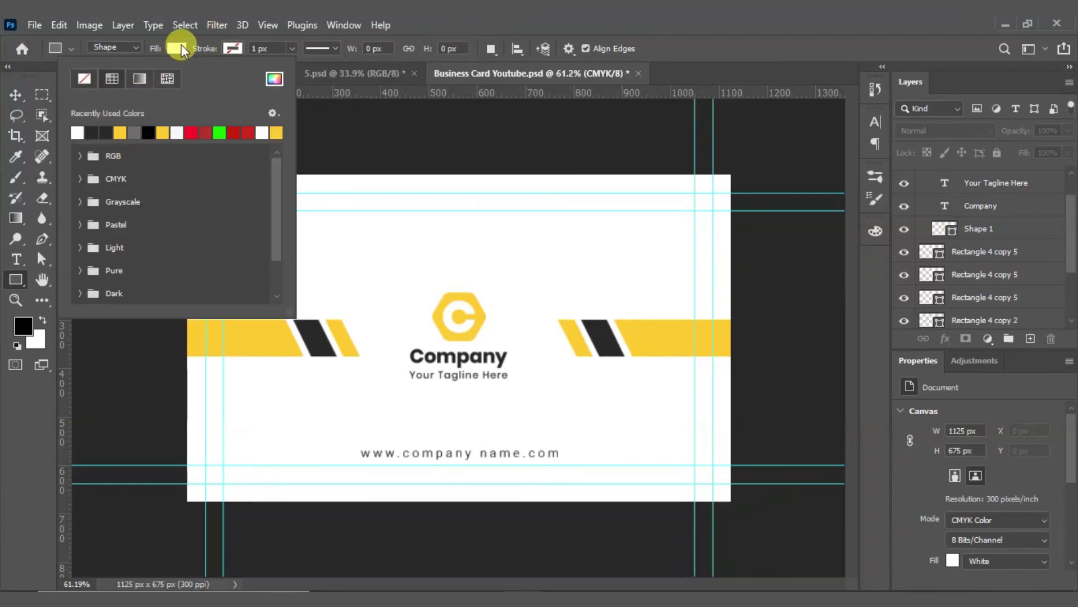
left_click(181, 49)
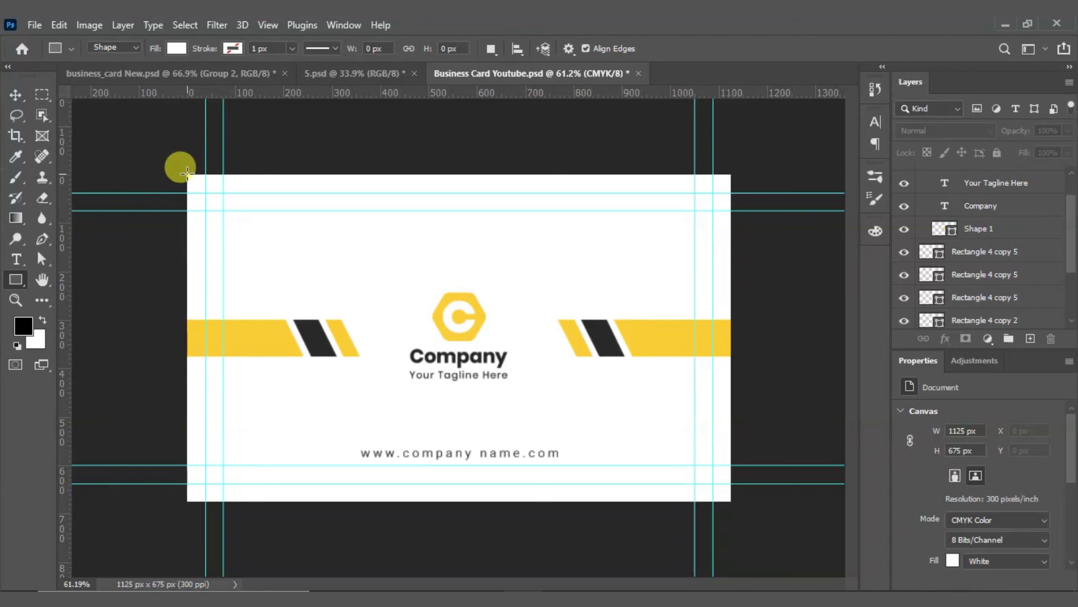
left_click_drag(187, 172, 722, 496)
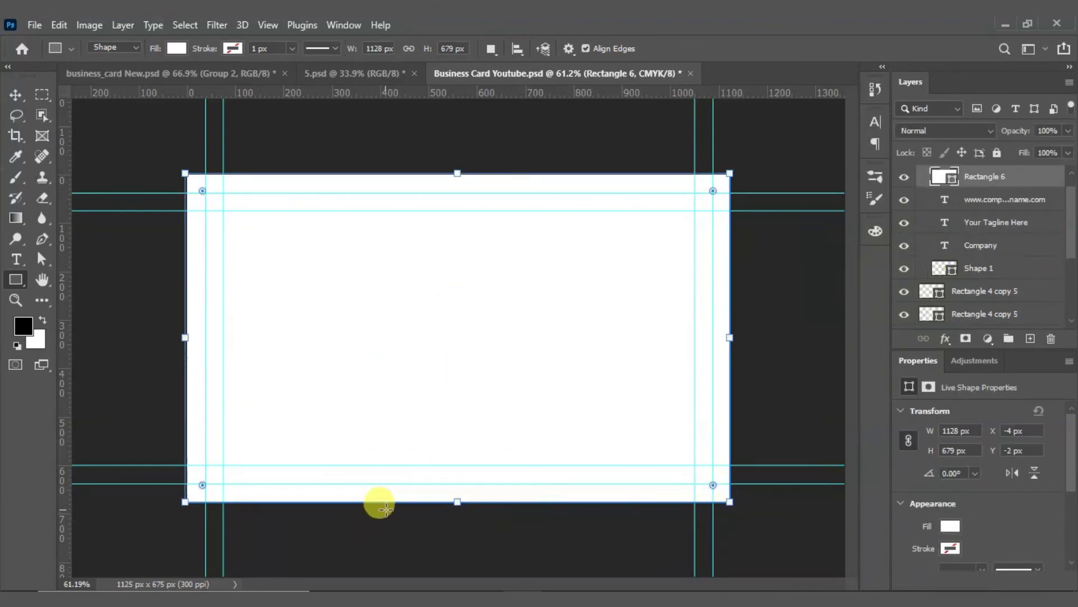
Step: Align the rectangle's bottom edge with the card edge and send it below the logo shape
scroll(449, 529, "up", 15)
left_click_drag(547, 498, 533, 163)
mouse_move(475, 365)
left_mouse_down()
mouse_move(473, 347)
mouse_move(473, 357)
left_mouse_up()
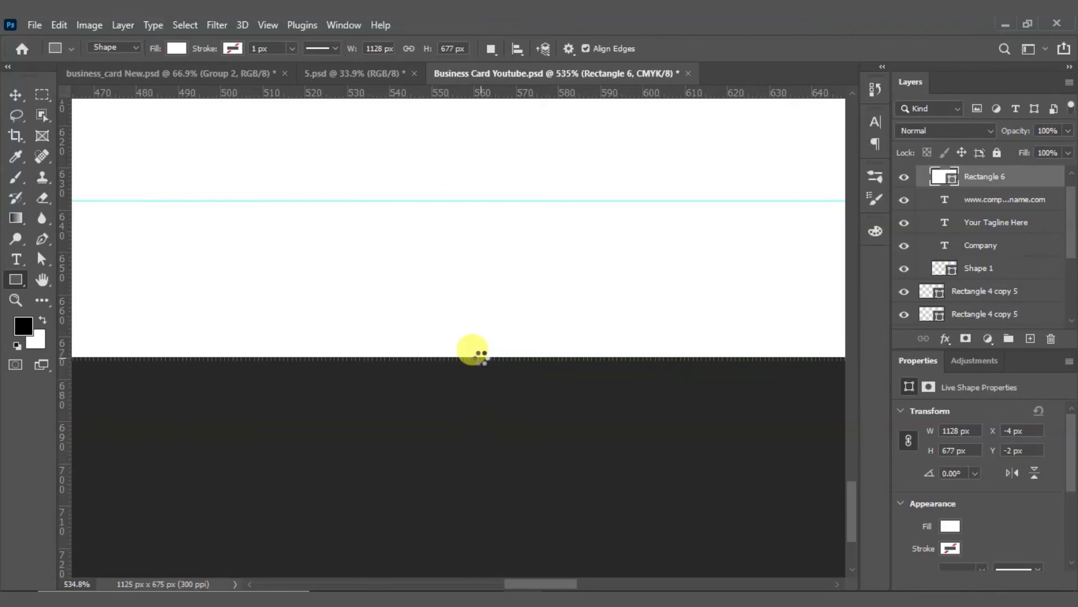
key("ctrl+0")
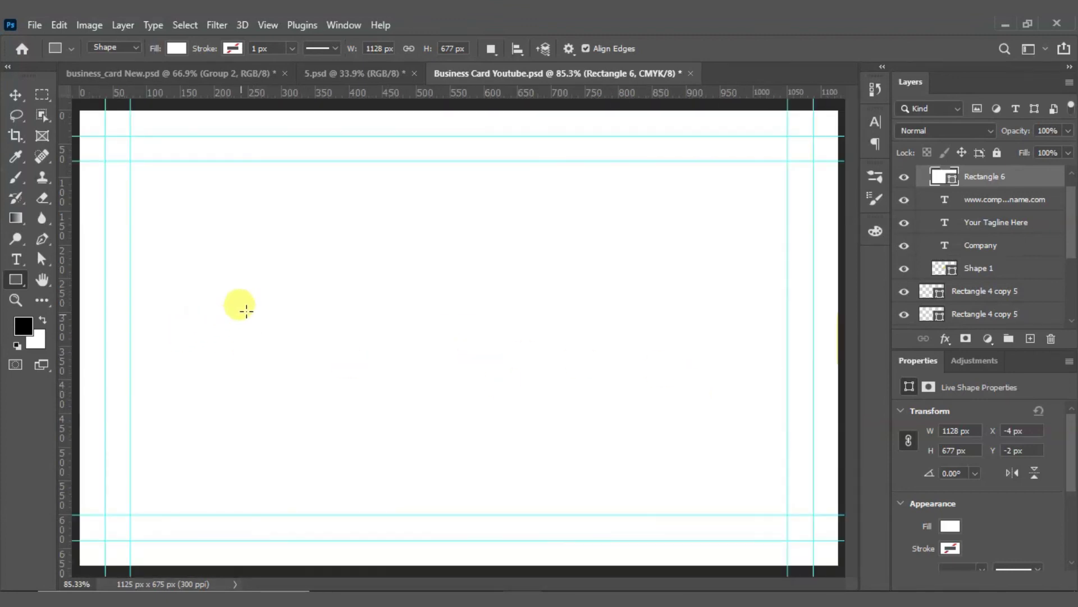
left_click(16, 94)
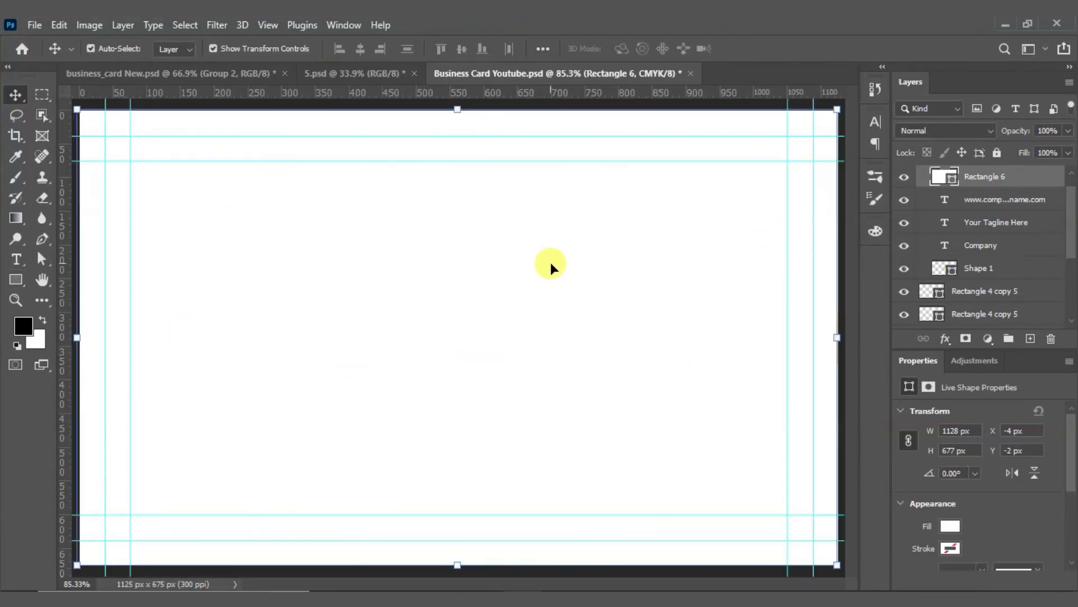
key("ctrl+bracketleft")
key("ctrl+bracketleft")
key("ctrl+bracketleft")
key("ctrl+bracketleft")
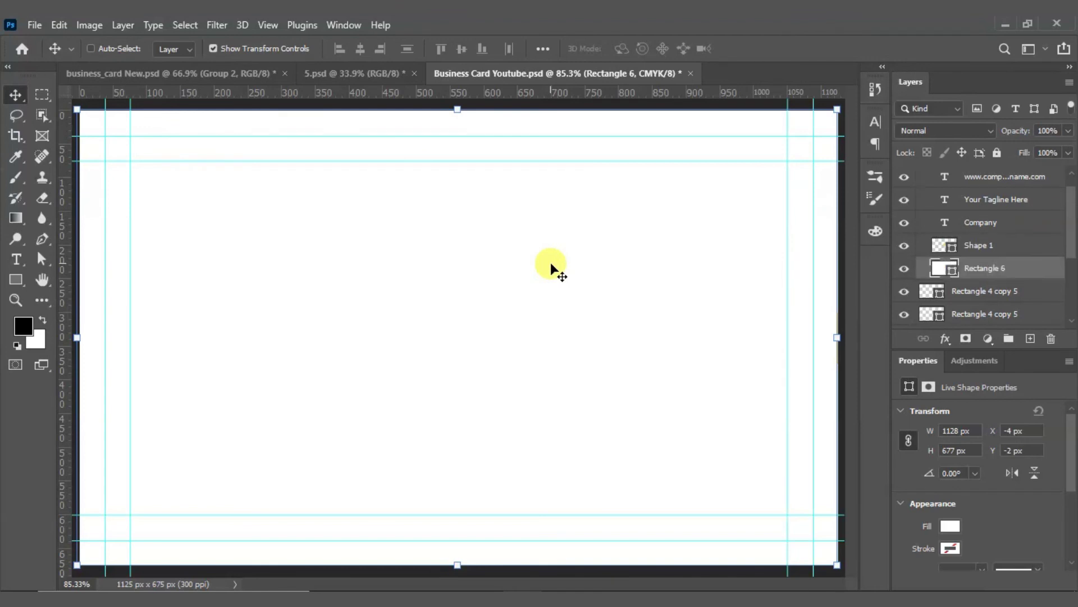
scroll(548, 261, "down", 5)
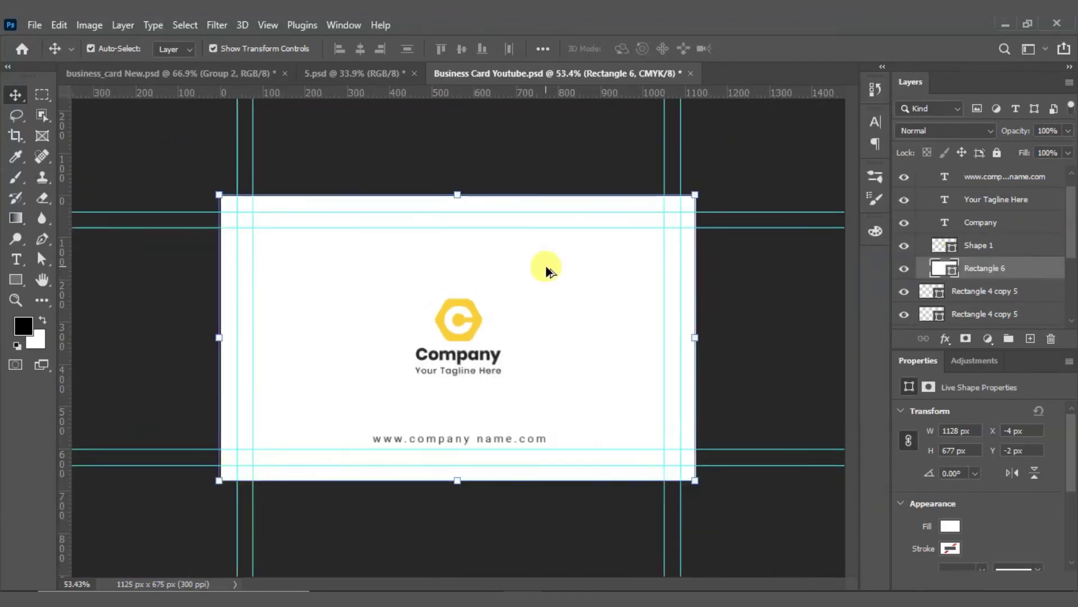
left_click(706, 366)
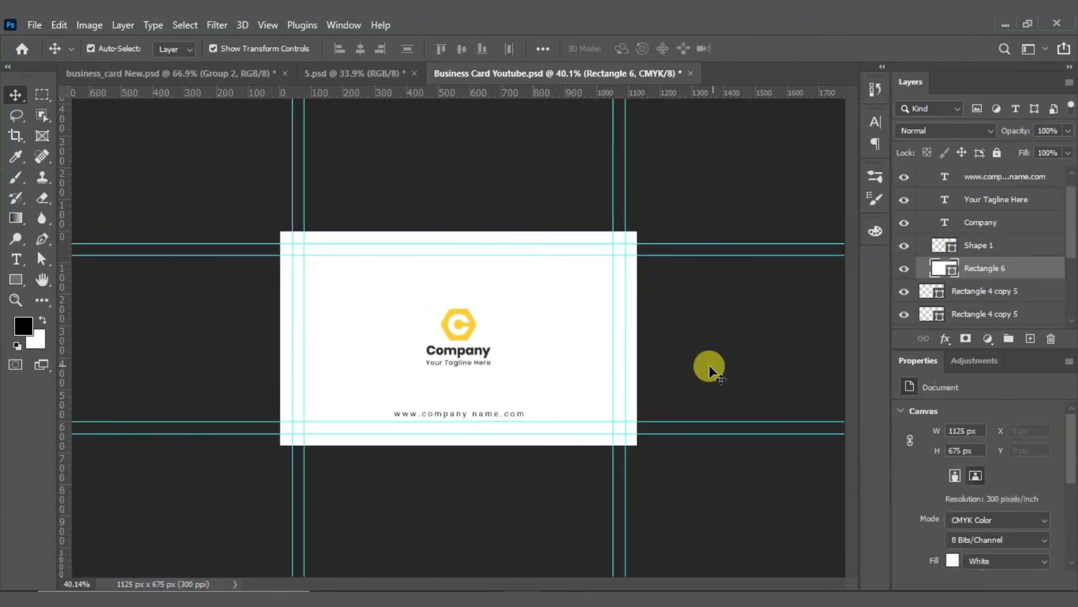
Step: Hide the logo and text group, then raise the six stripe shapes above it
left_click(972, 268)
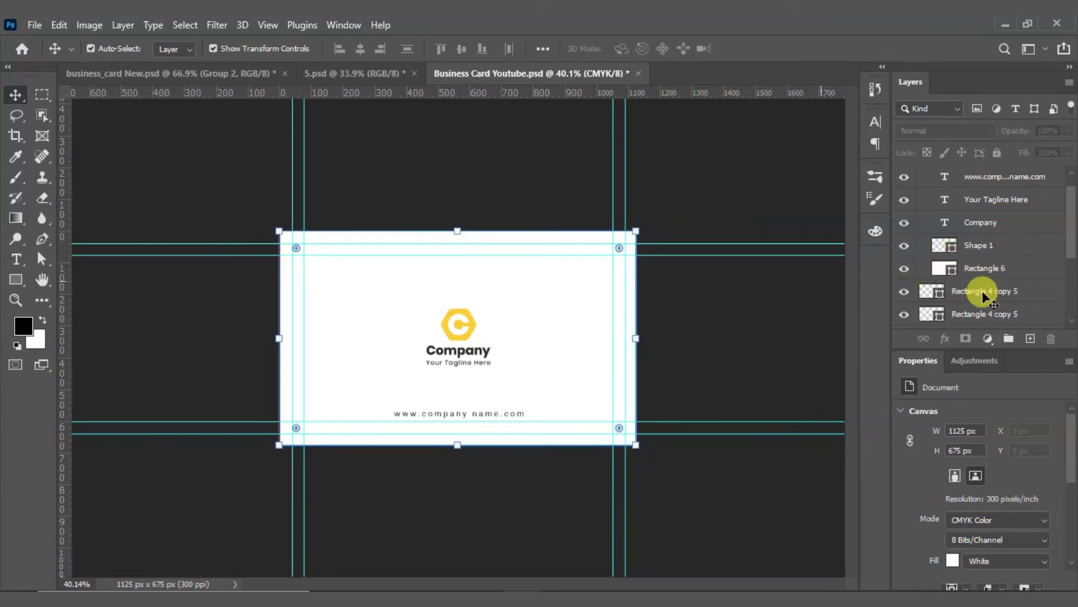
left_click(926, 175)
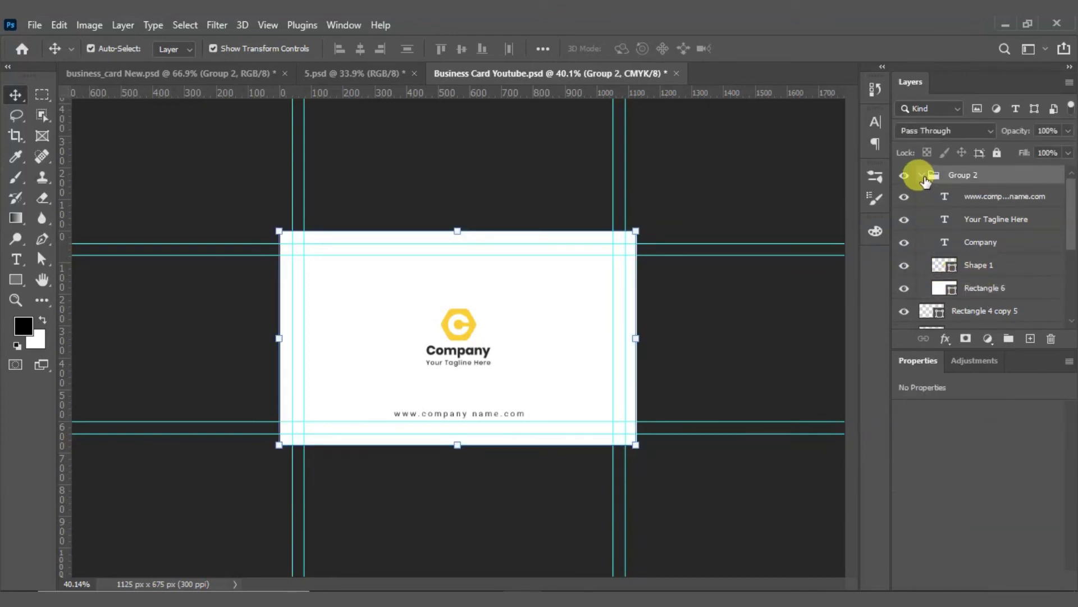
left_click(921, 176)
left_click(903, 176)
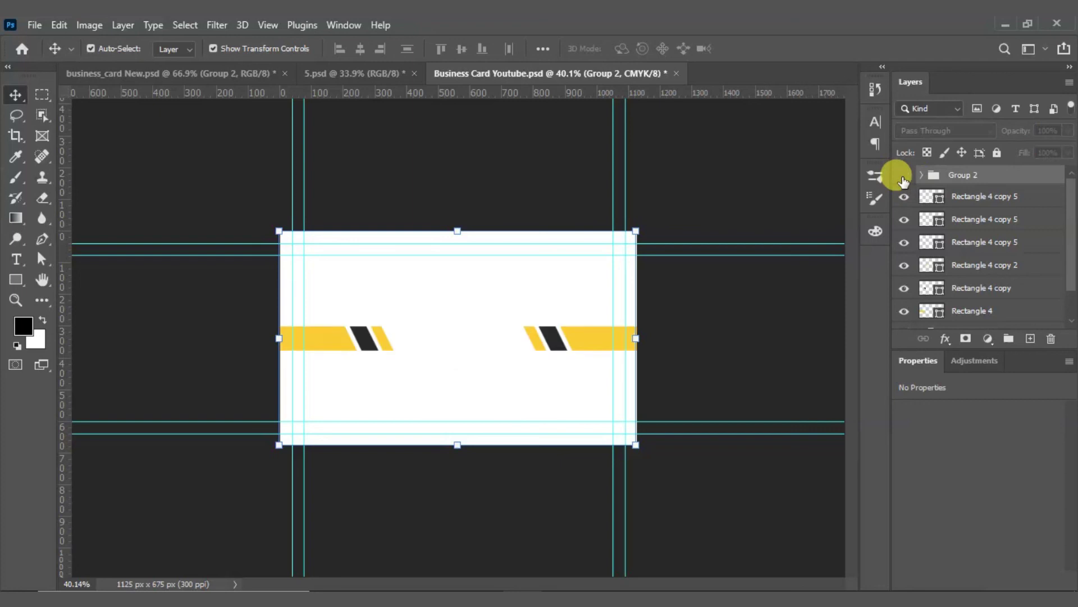
left_click(319, 319)
left_click(322, 336)
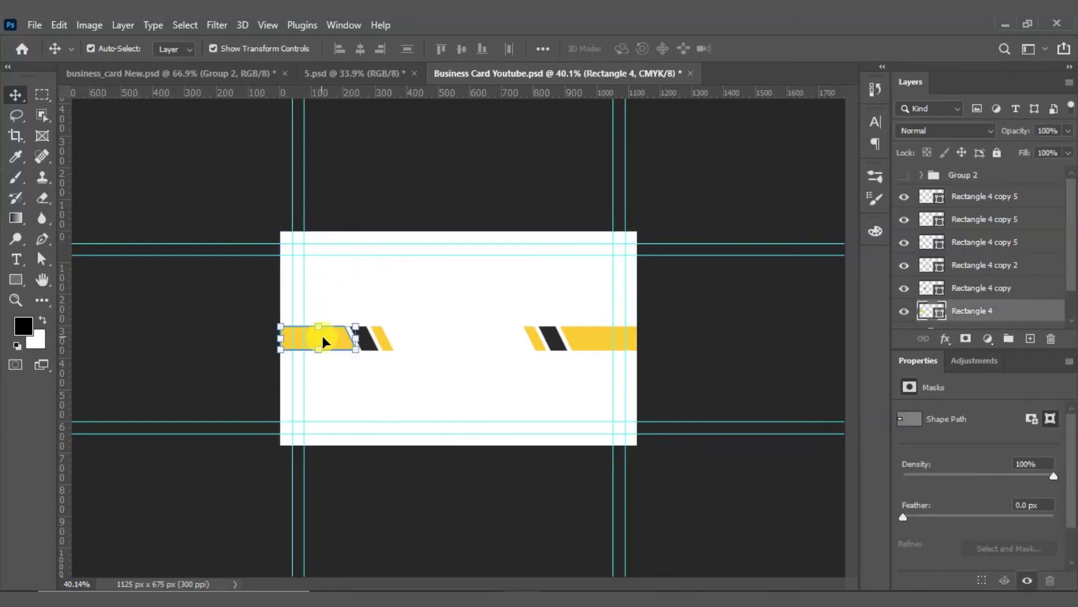
left_click(473, 374)
left_click_drag(282, 316, 588, 374)
key("ctrl+]")
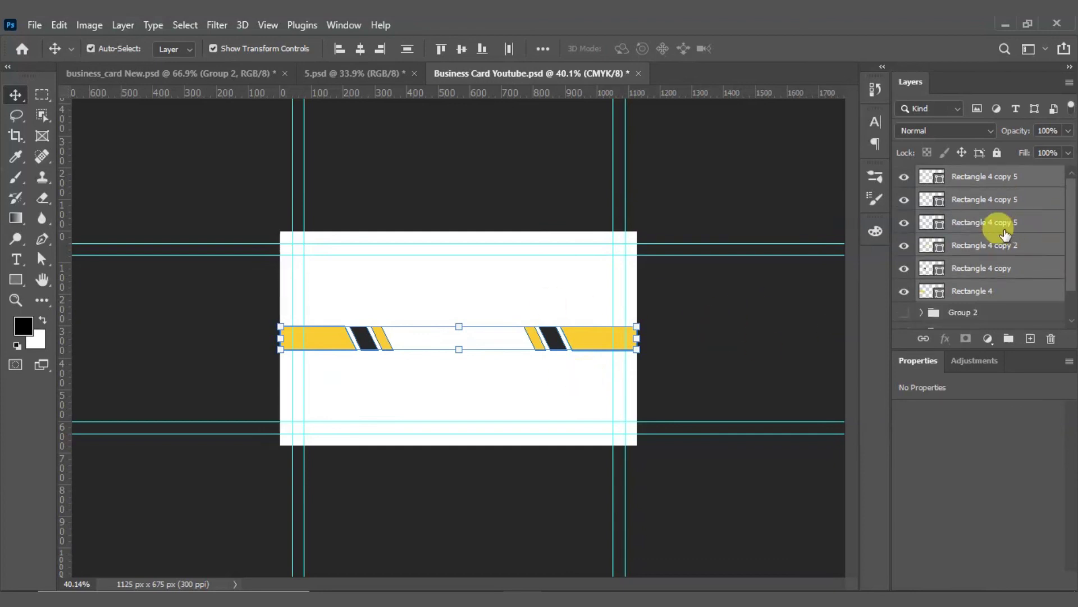
Step: Show the logo group again and gather the stripe layers into a new Group 3
scroll(927, 261, "down", 2)
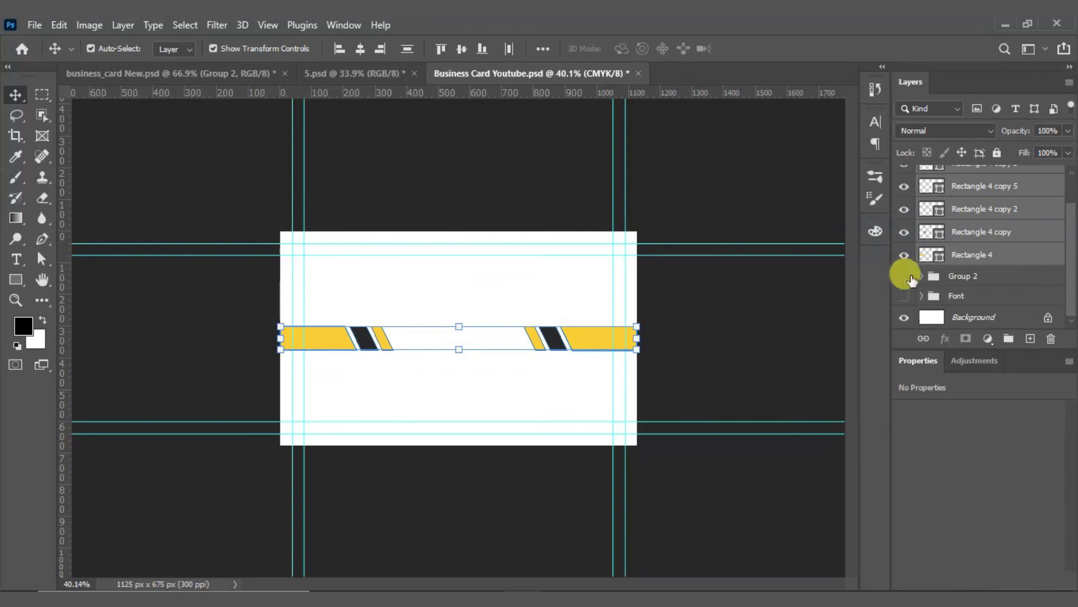
left_click(904, 276)
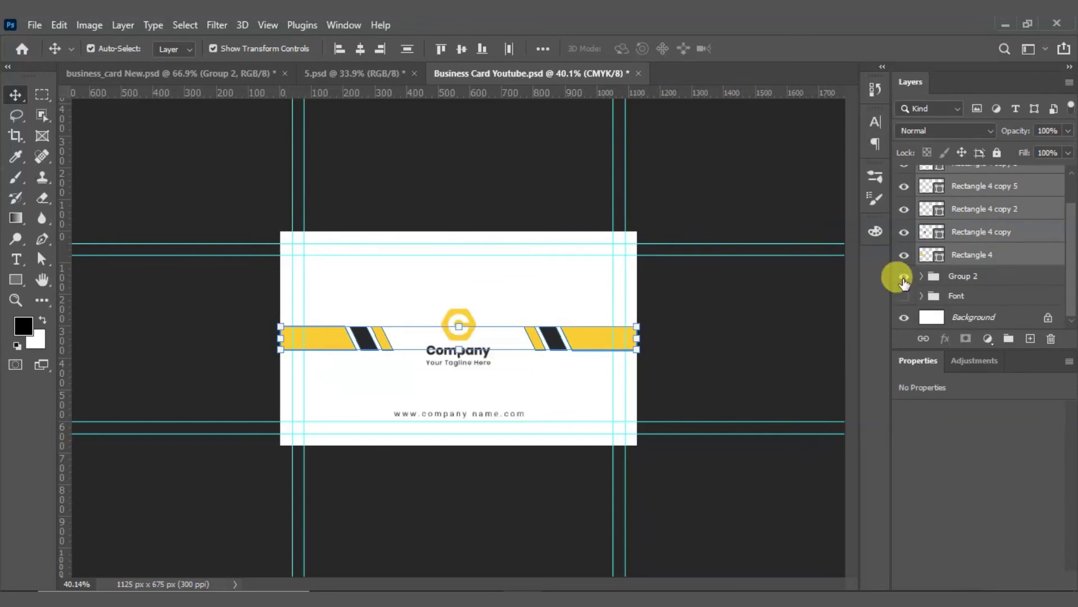
left_click(743, 378)
left_click(507, 305)
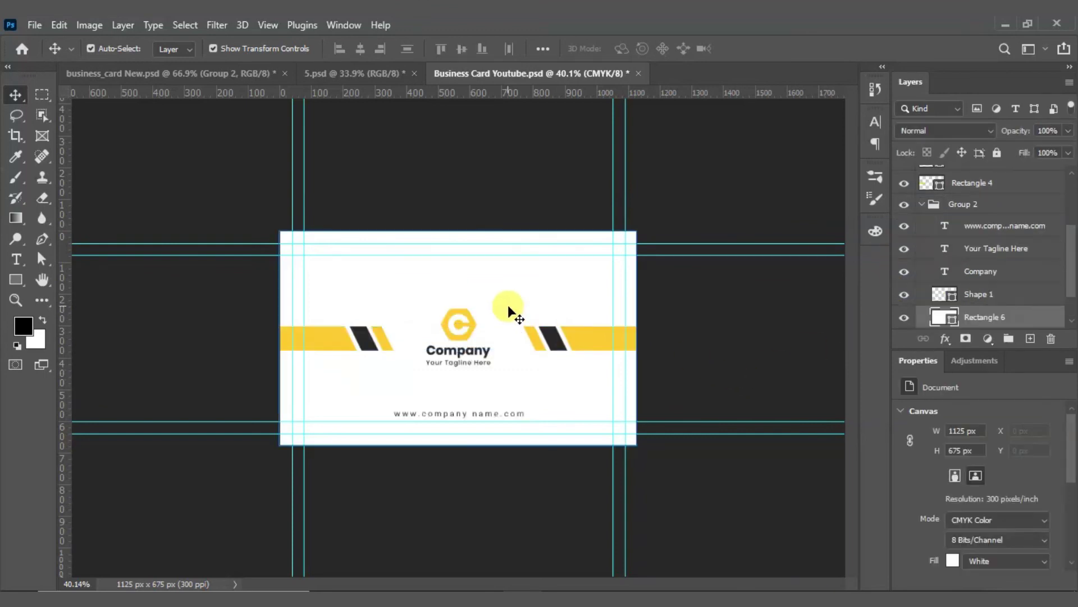
left_click(227, 292)
scroll(366, 378, "up", 5)
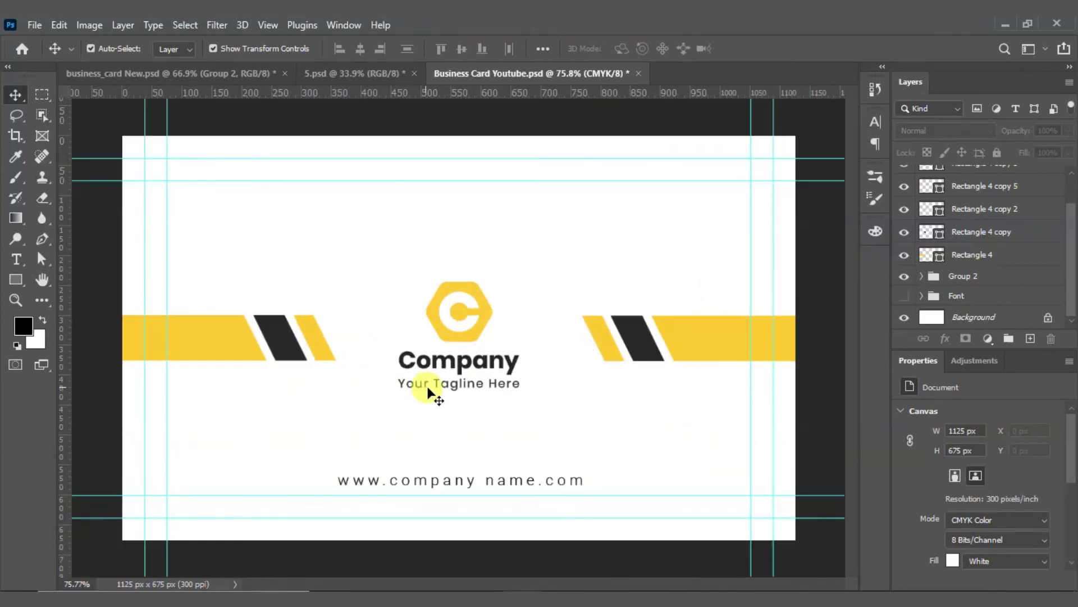
scroll(509, 333, "up", 2)
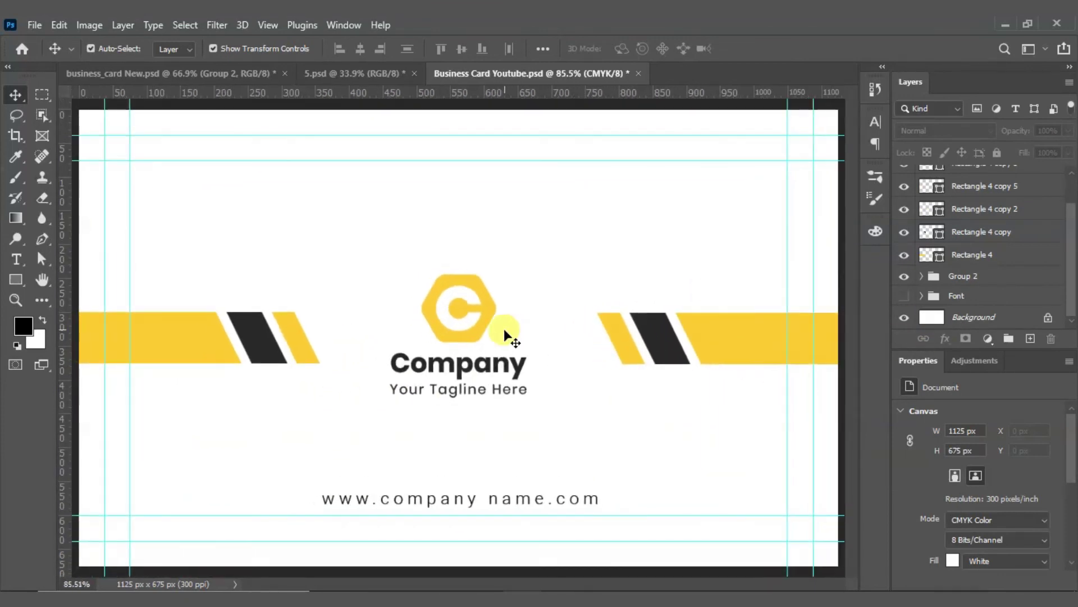
scroll(943, 260, "up", 3)
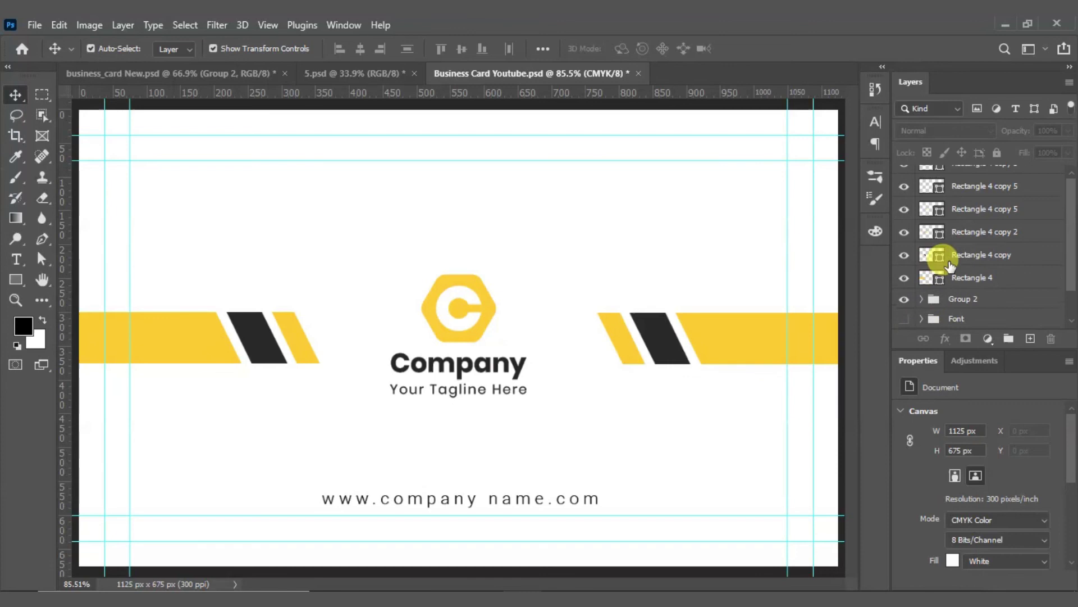
scroll(373, 281, "down", 5)
left_click_drag(218, 267, 646, 433)
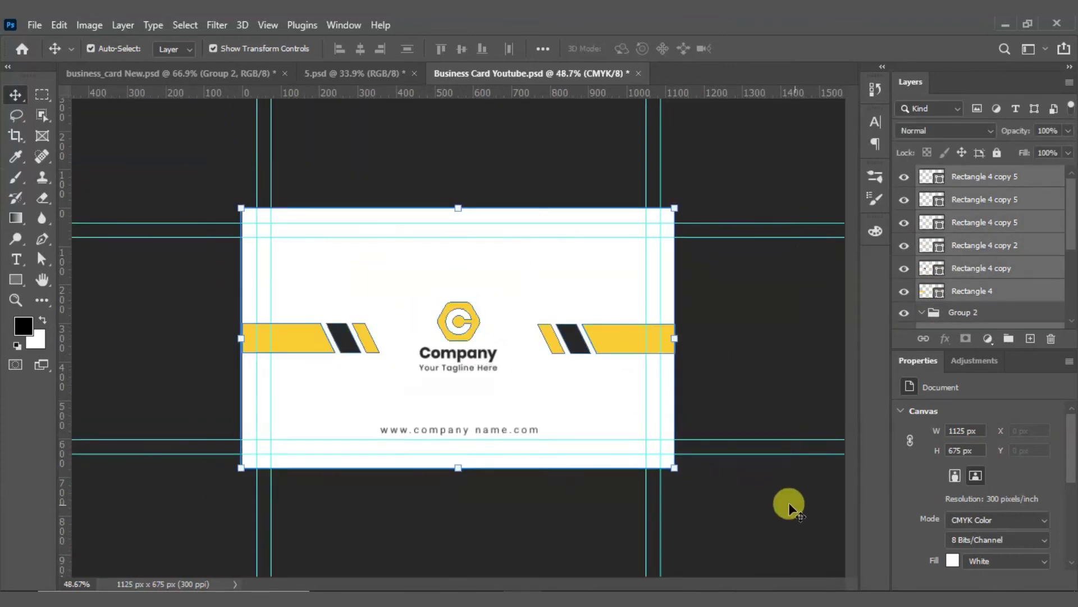
key("ctrl+g")
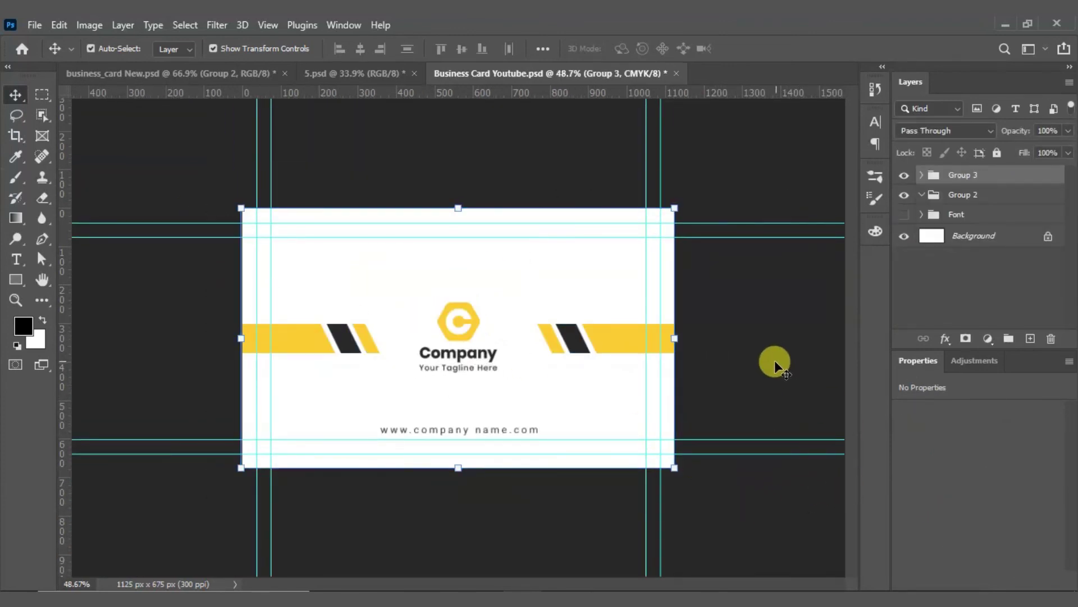
Step: Hide the Font, Group 2 and Group 3 layers
left_click(907, 256)
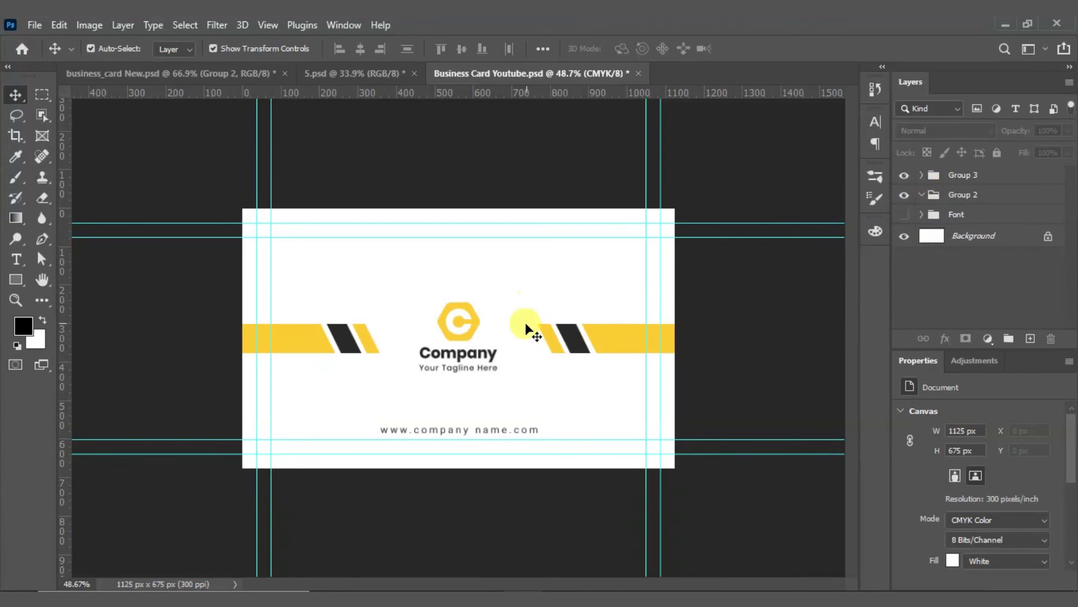
left_click_drag(905, 216, 909, 186)
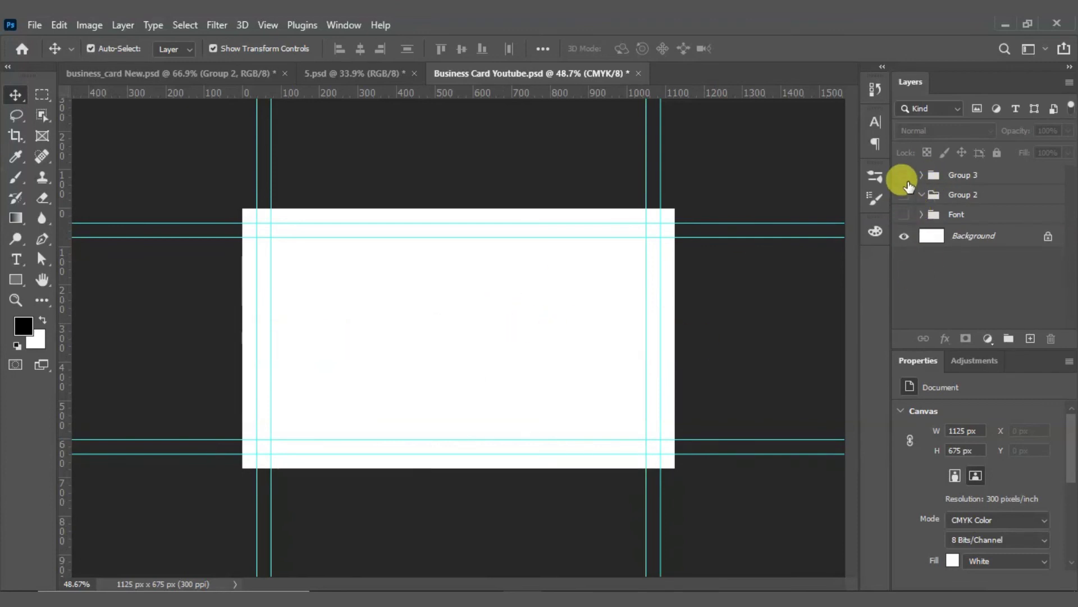
left_click(906, 178)
left_click(905, 179)
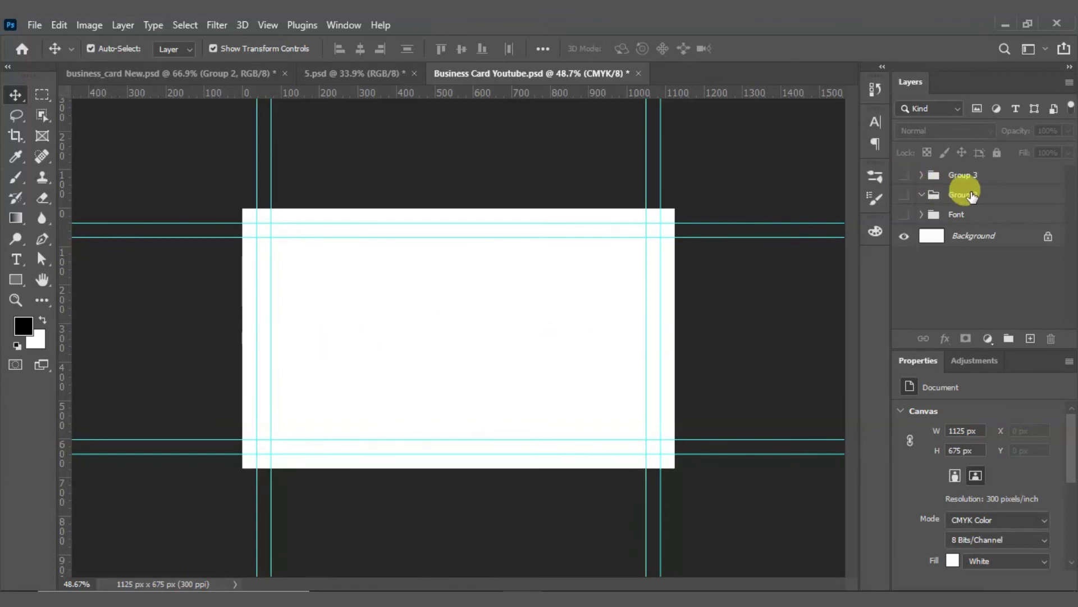
Step: Delete Group 2 and rename Group 3 to 'Back'
left_click(924, 194)
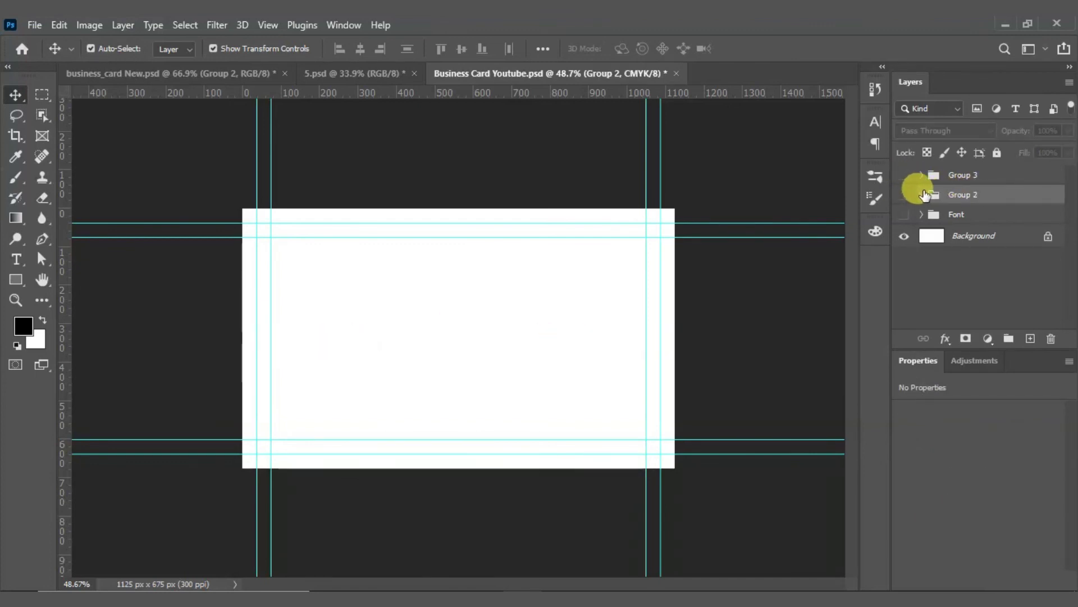
left_click_drag(927, 197, 1050, 338)
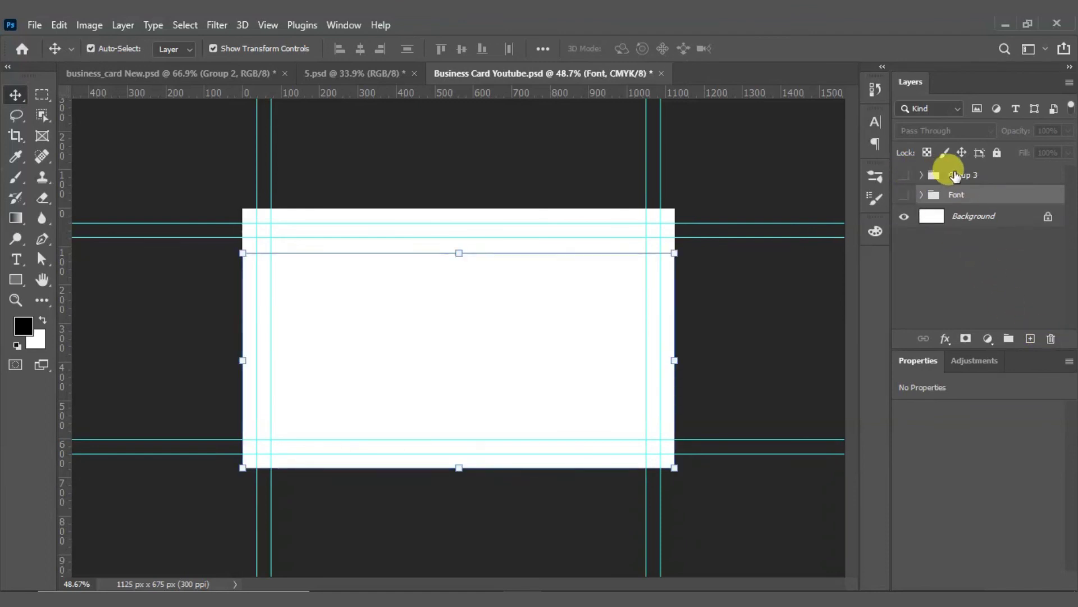
double_click(962, 176)
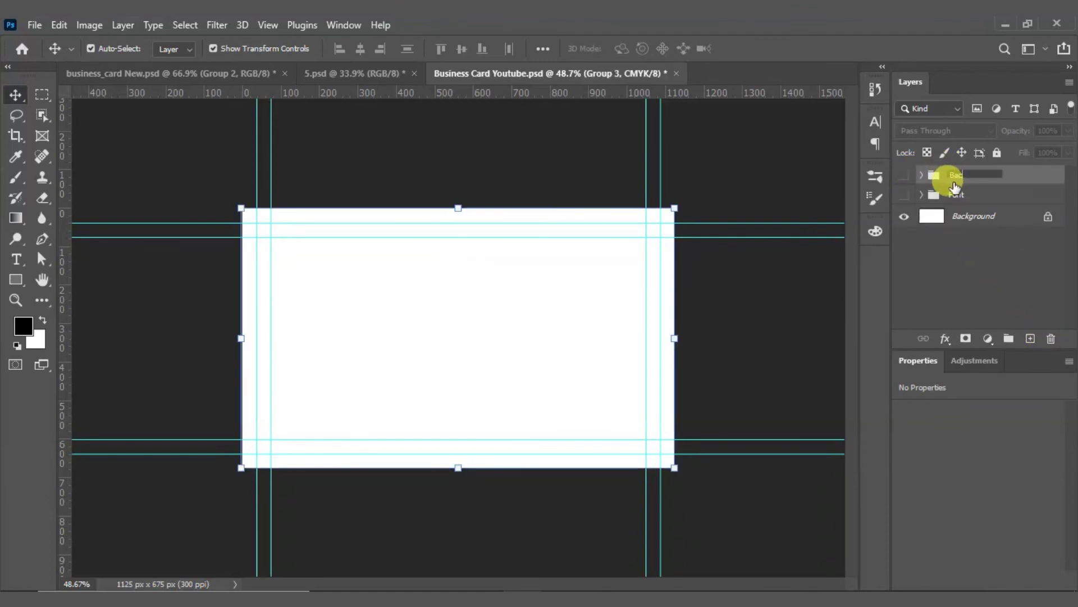
key("Return")
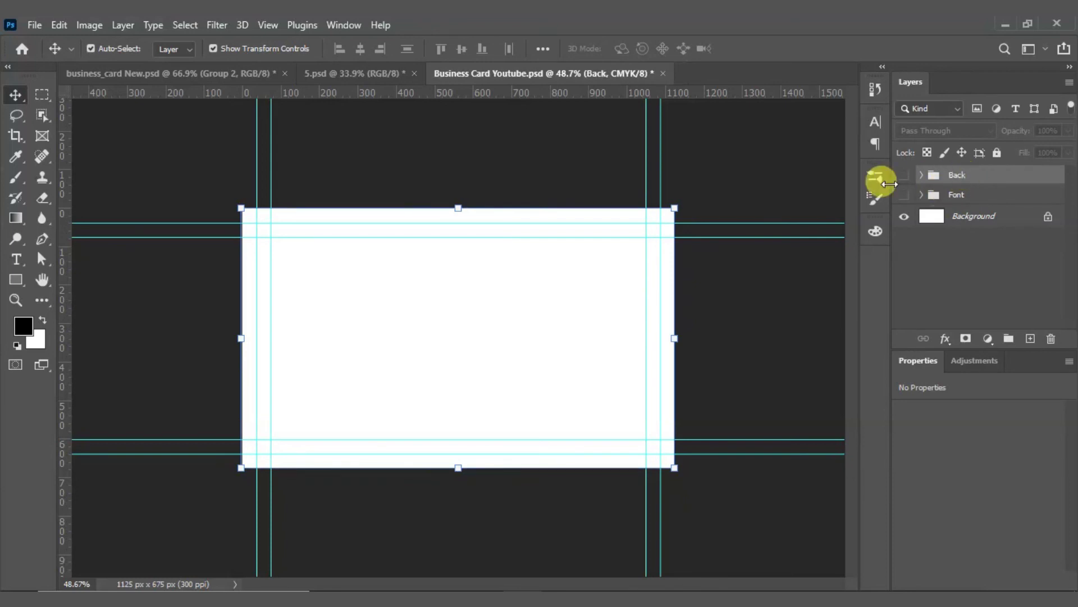
Step: Move the Back group below Font and compare both sides, leaving only Font visible
left_click_drag(963, 175, 963, 206)
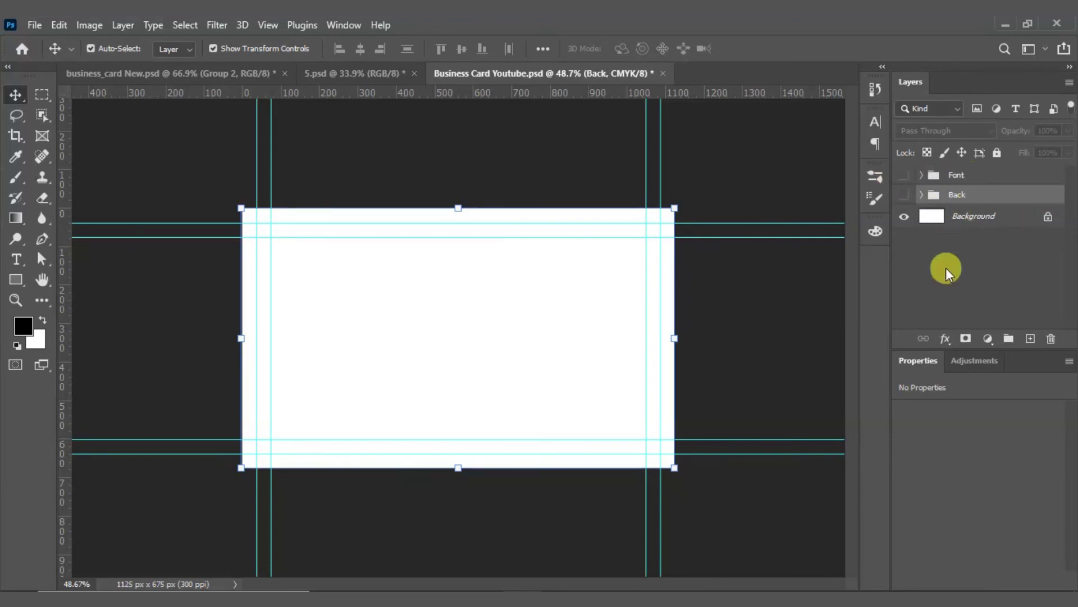
left_click(946, 272)
left_click(905, 176)
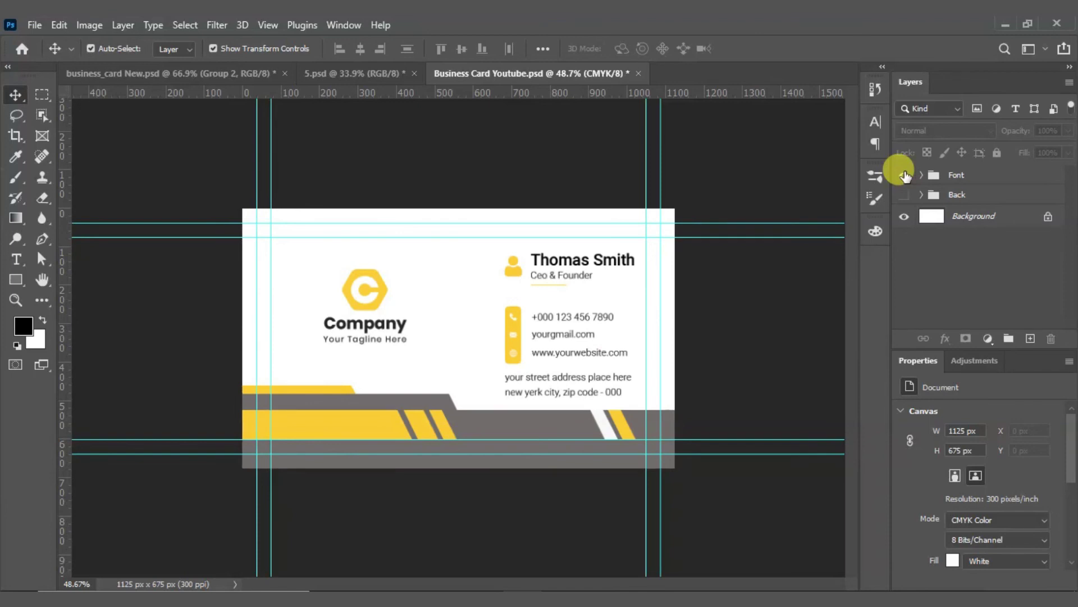
left_click(904, 176)
left_click(904, 195)
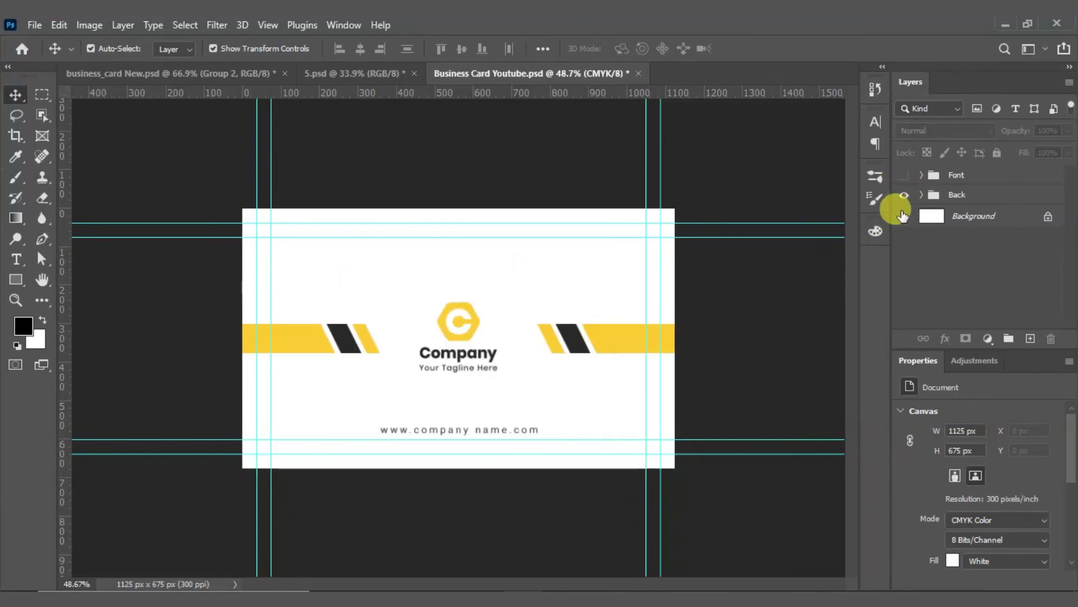
left_click(905, 176)
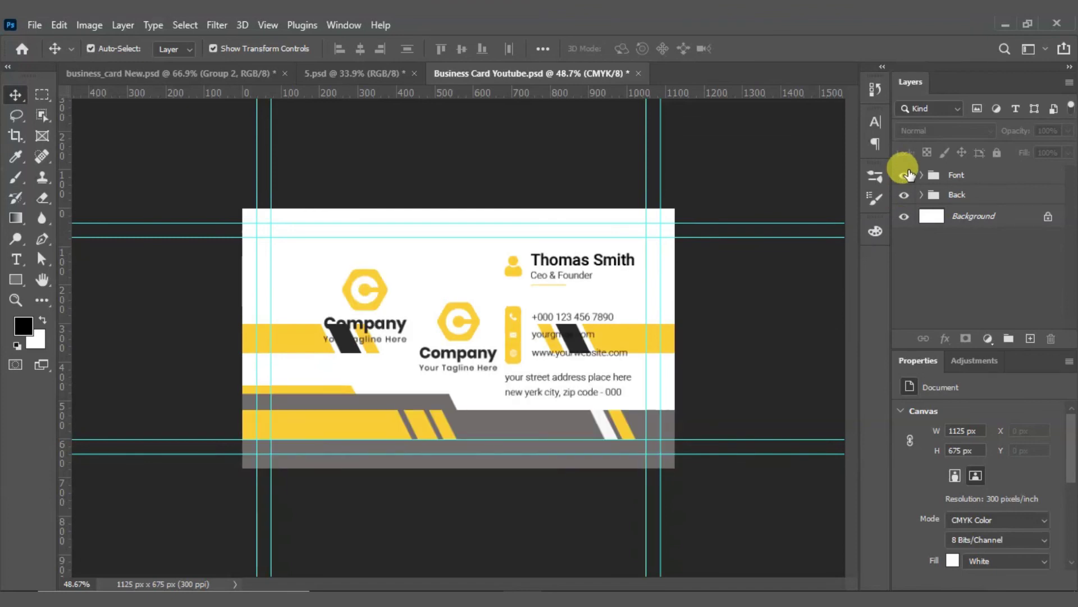
left_click(904, 175)
left_click(903, 195)
left_click(904, 175)
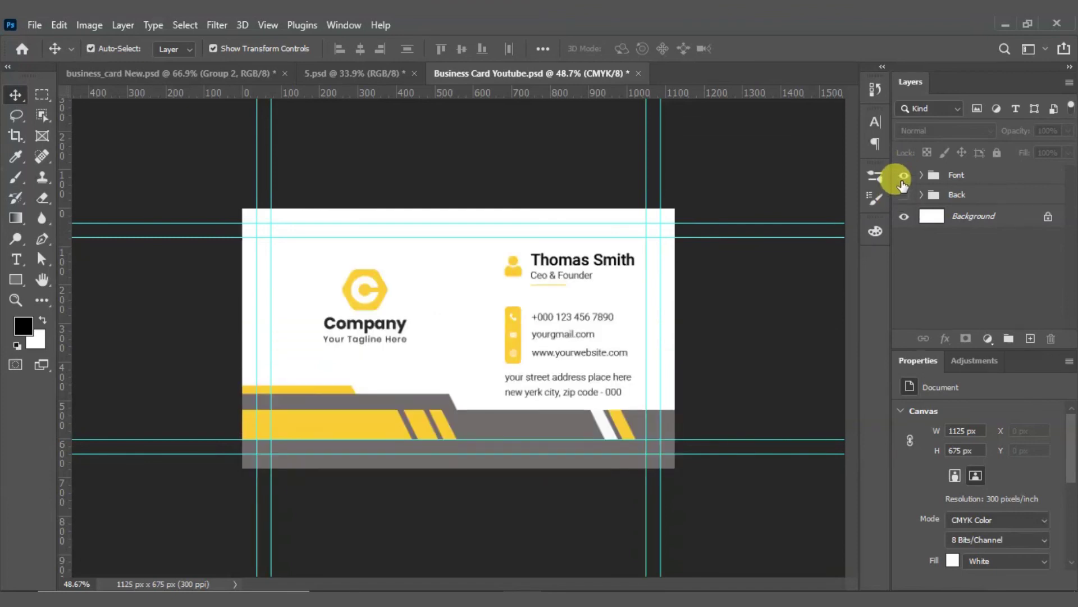
left_click(904, 176)
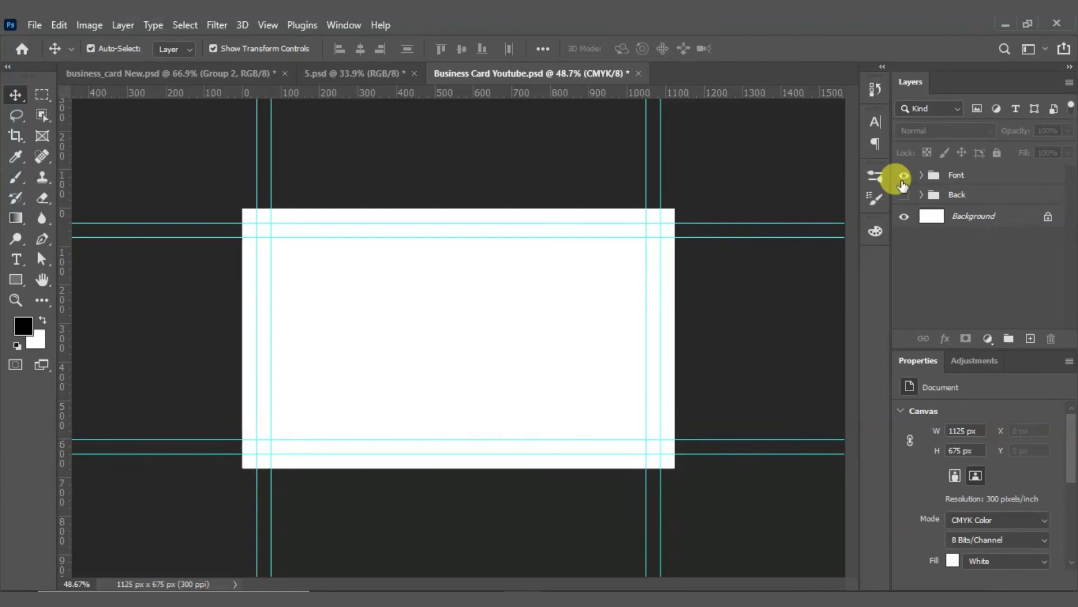
left_click(904, 176)
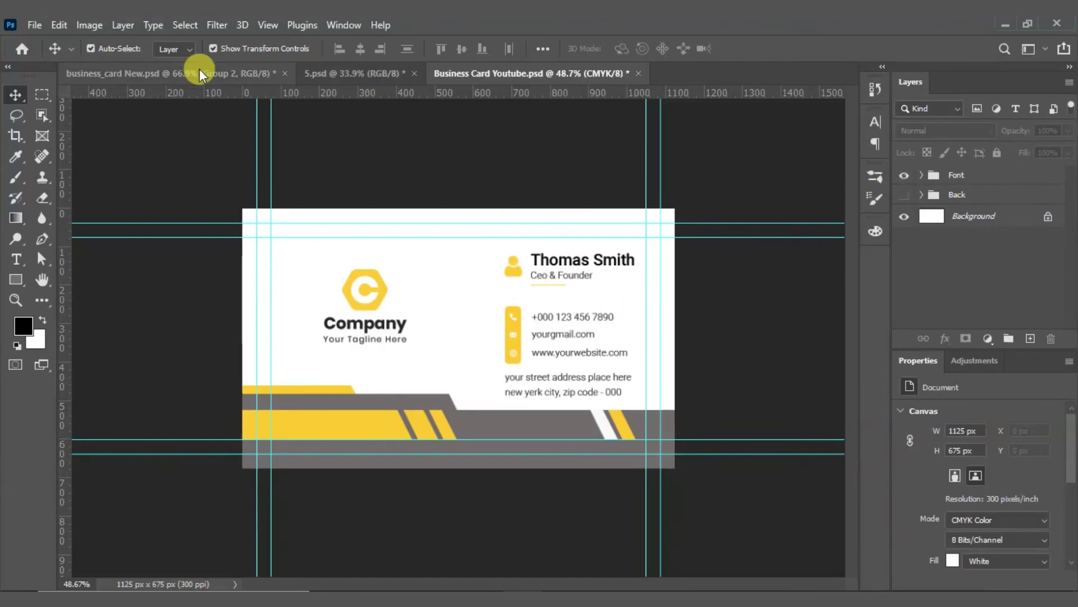
Step: In business_card New.psd hide the back group and show the front, then go to Business Card Youtube.psd
left_click(174, 73)
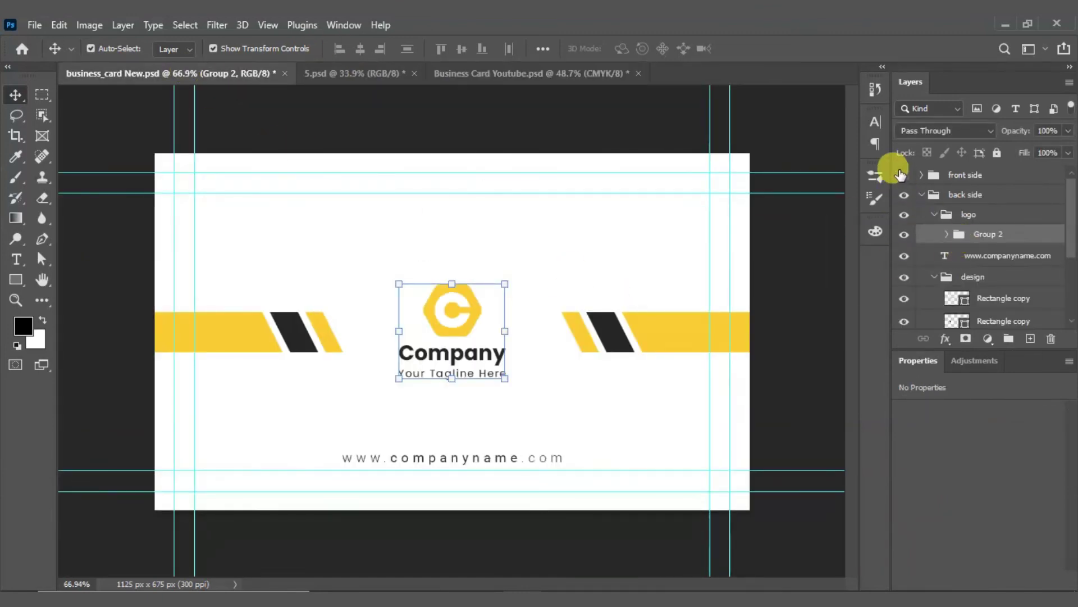
left_click(917, 198)
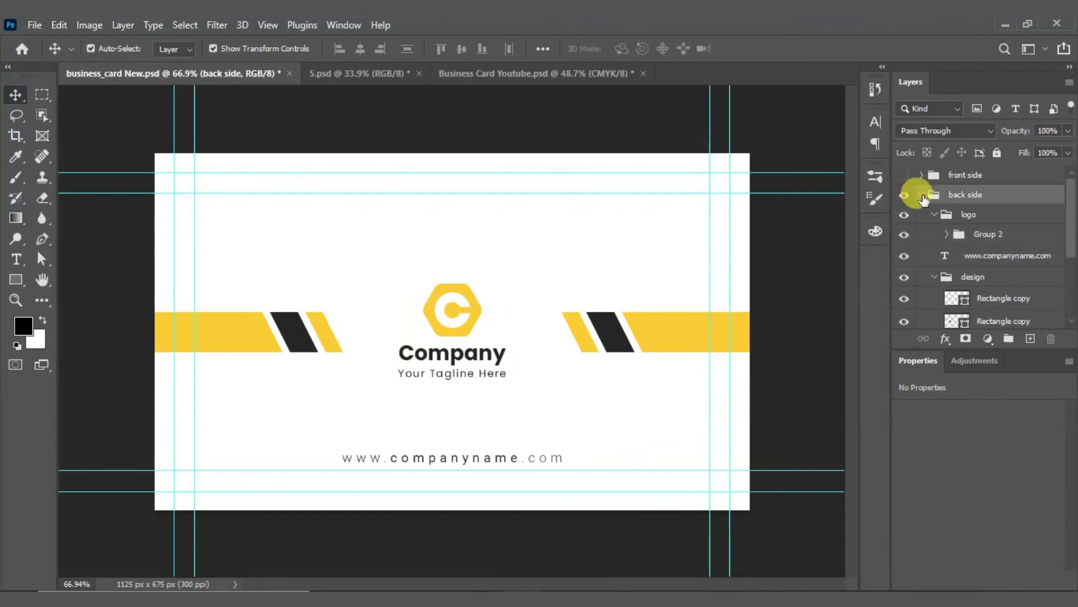
left_click(922, 195)
left_click(904, 194)
left_click(904, 175)
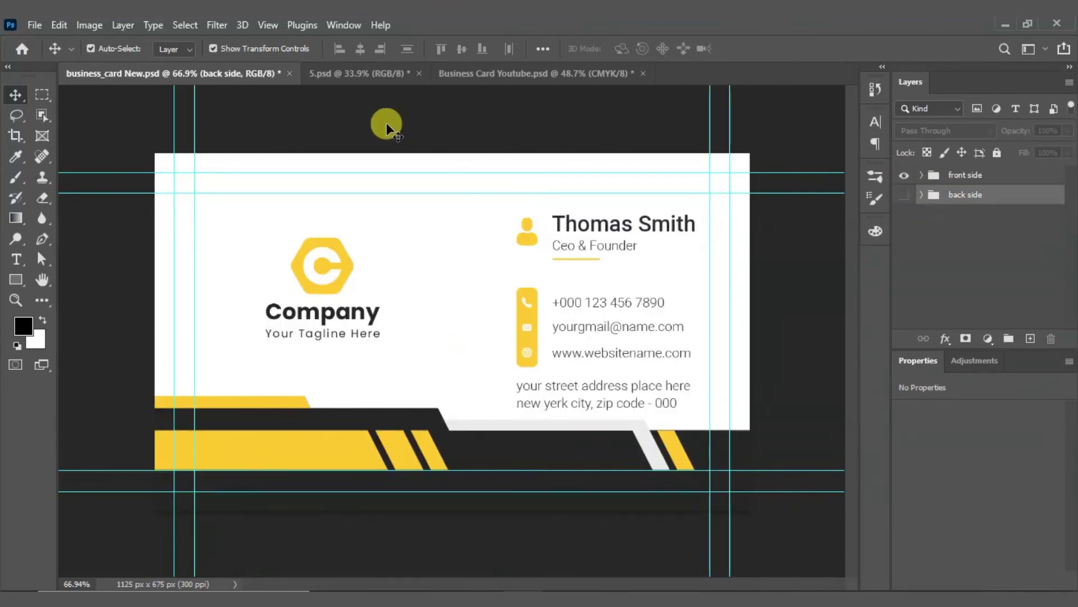
left_click(444, 74)
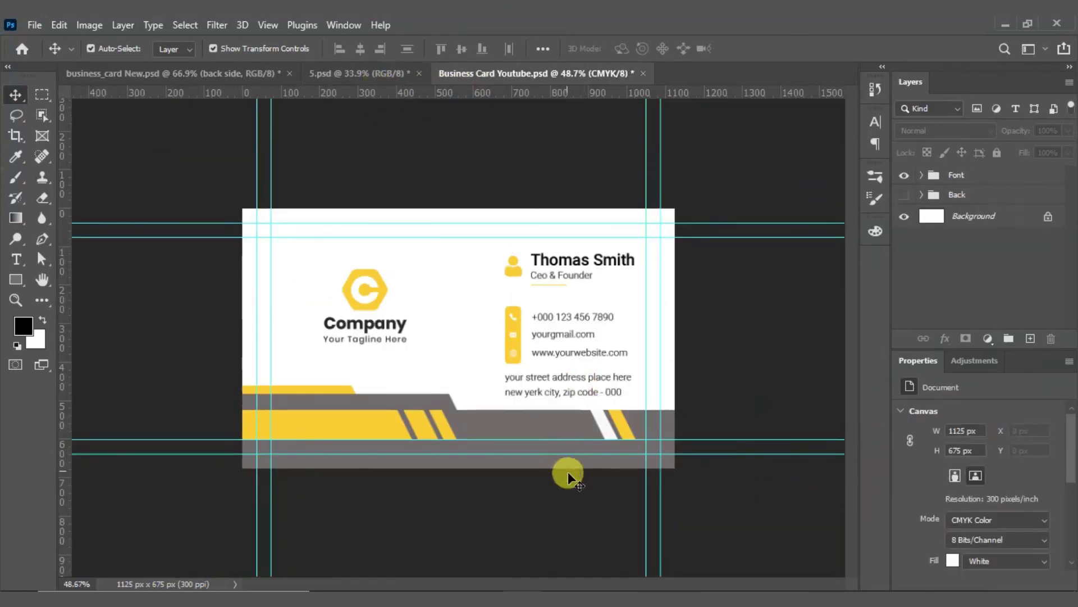
Step: Change the fill of the grey band along the card's bottom to near-black 1c1c1c
scroll(567, 477, "up", 5, "alt")
left_click(531, 365)
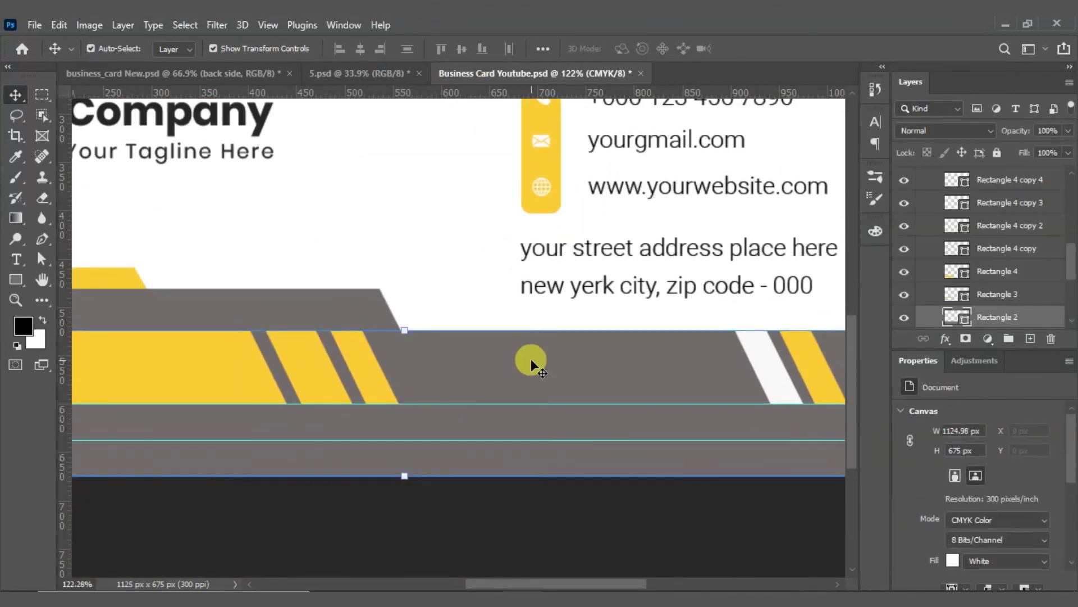
double_click(949, 319)
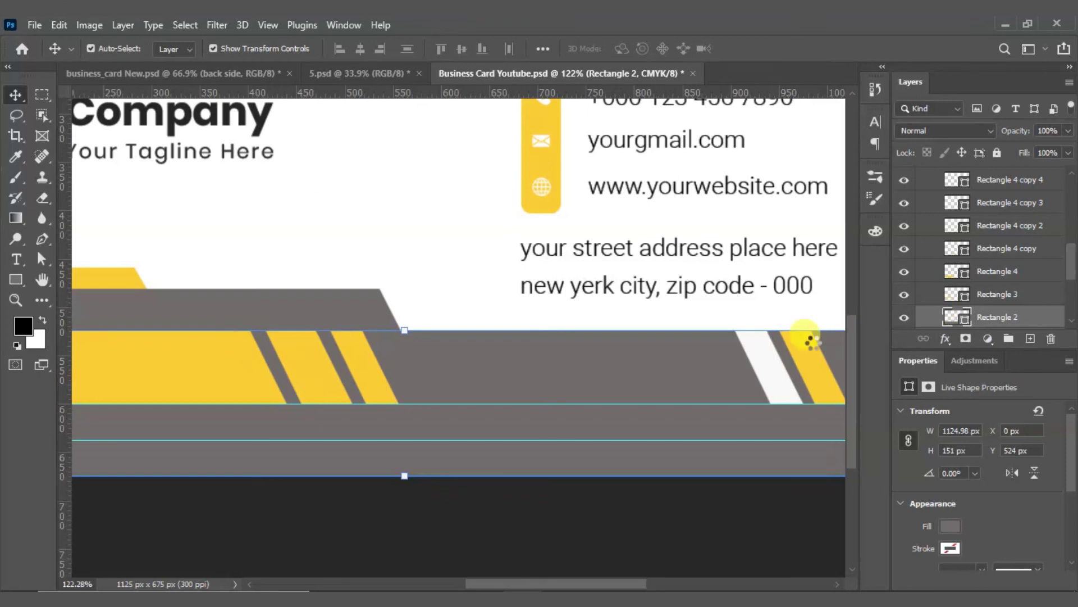
mouse_move(660, 365)
left_mouse_down()
mouse_move(634, 375)
mouse_move(635, 365)
mouse_move(667, 369)
left_mouse_up()
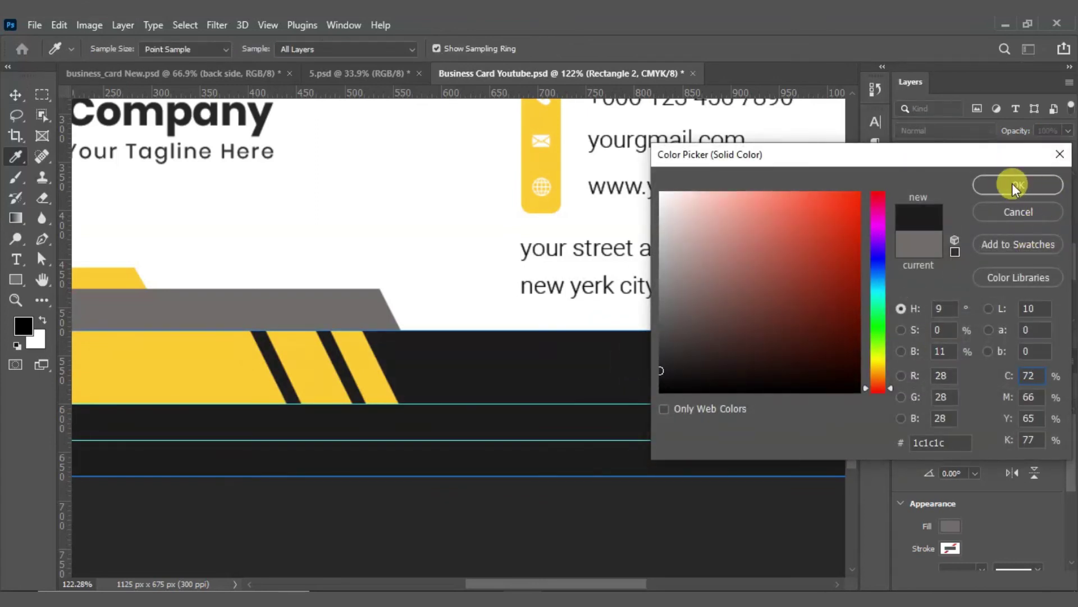
left_click(1010, 184)
key("v")
key("ctrl+0")
Step: Give the grey stripe above the yellow bar the same near-black fill, then save the document
left_click(387, 436)
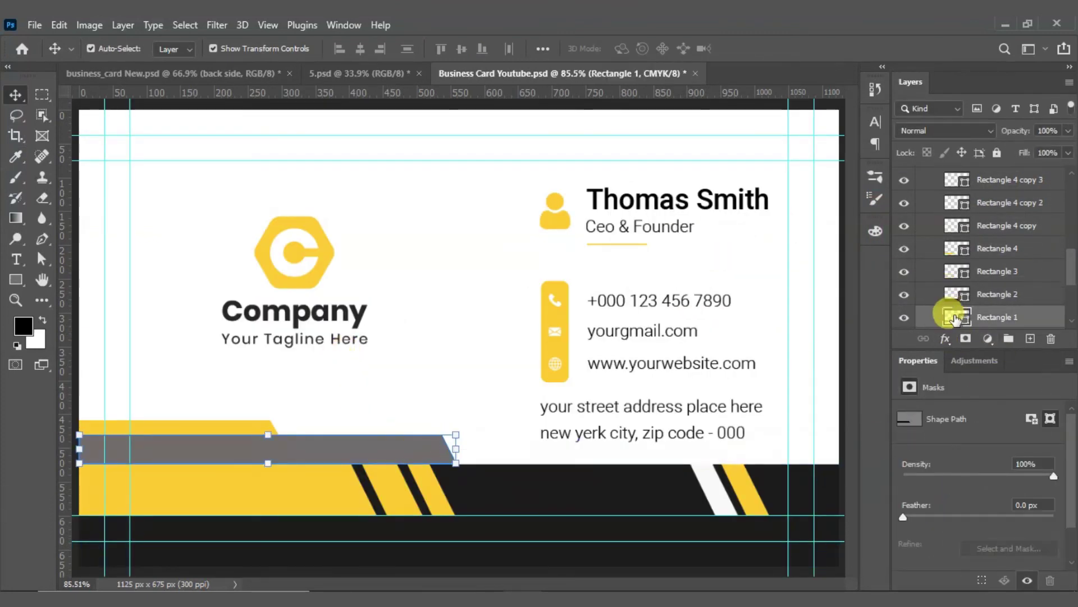
double_click(954, 317)
left_click(542, 467)
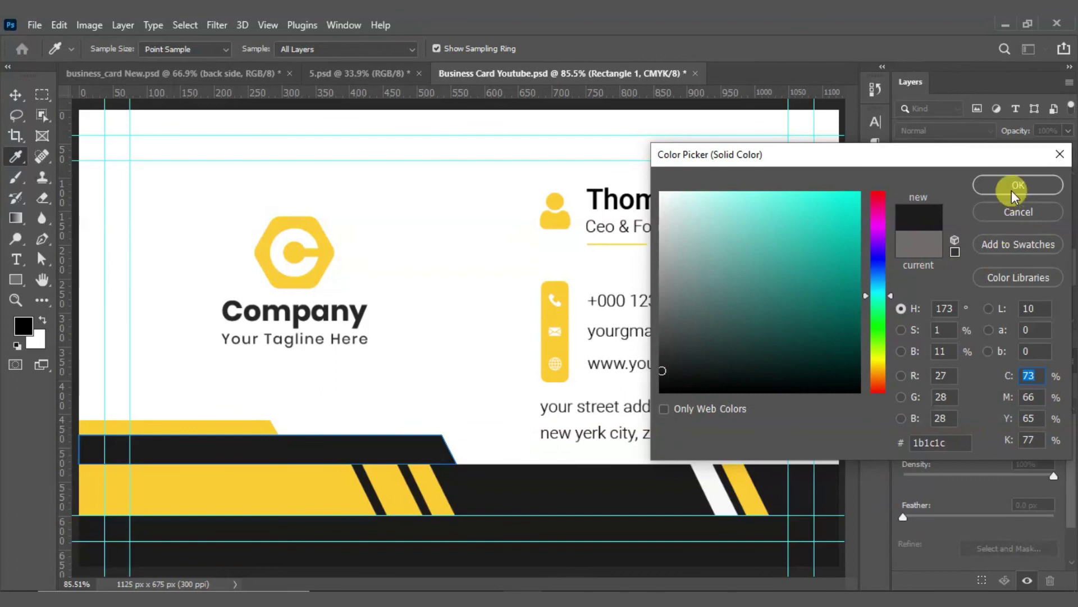
left_click(1016, 186)
key("v")
key("ctrl+0")
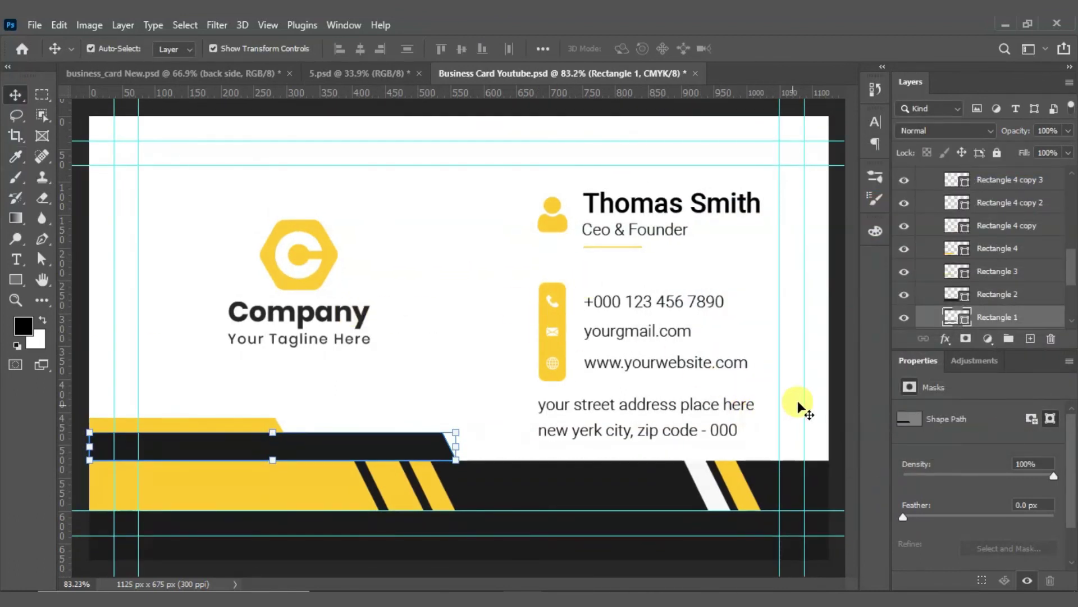
left_click(835, 381)
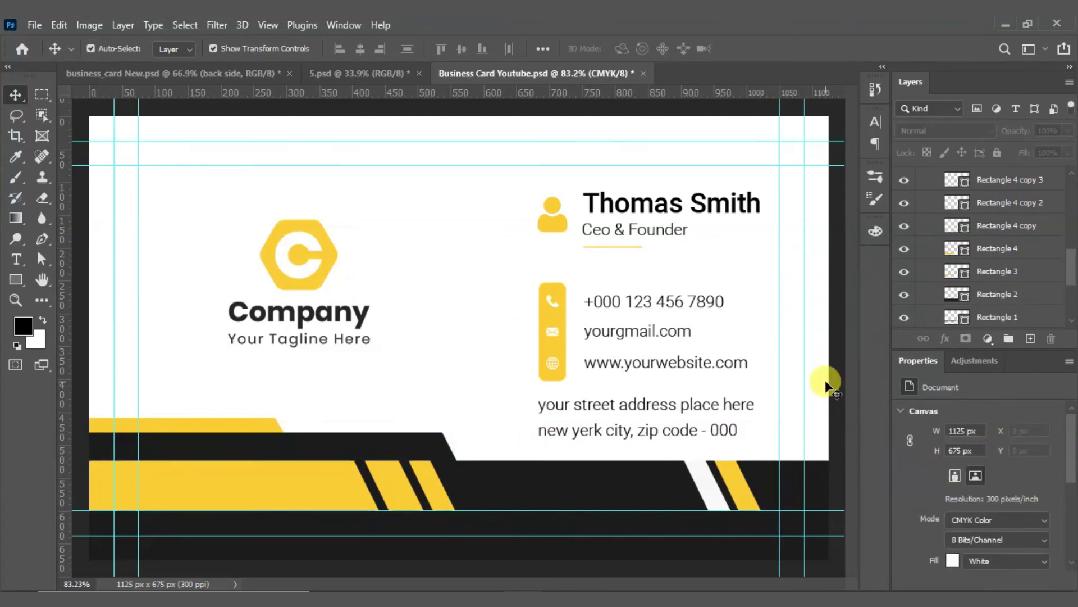
key("ctrl+s")
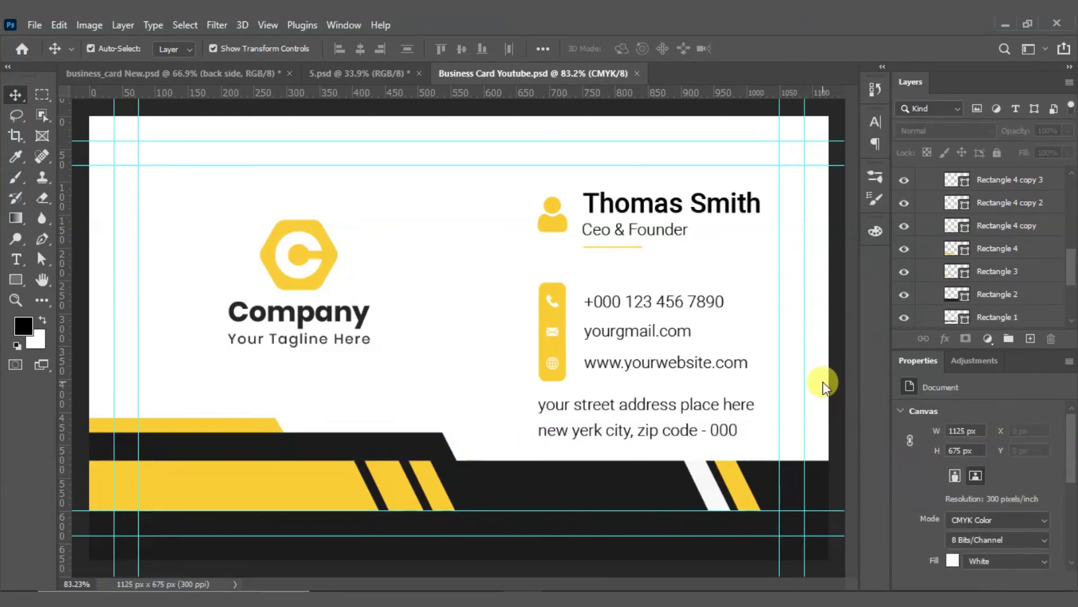
Step: Collapse Group 2 and the Font group, and hide the Back group's design
scroll(977, 214, "up", 5)
scroll(984, 216, "up", 2)
left_click(934, 194)
left_click(903, 214)
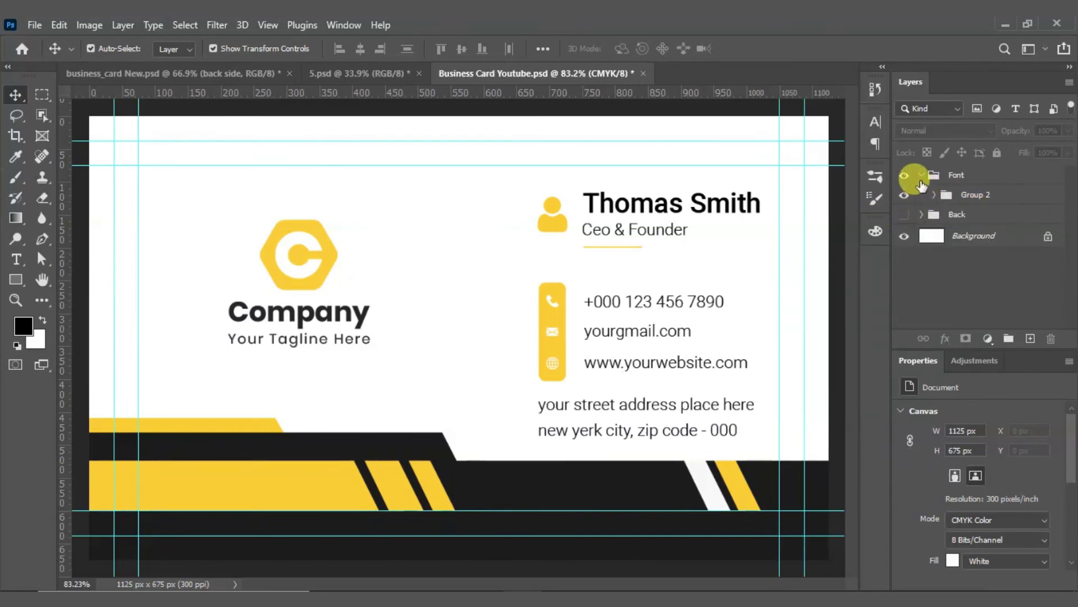
left_click(920, 176)
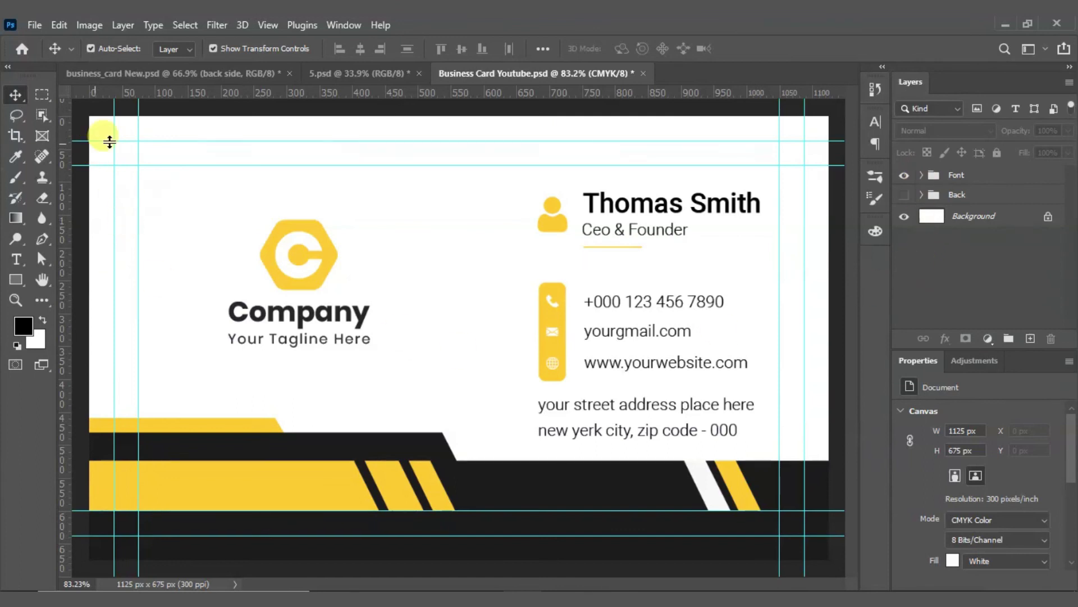
Step: In 5.psd, open the front card's smart object and hide its Layer 8 design
left_click(351, 75)
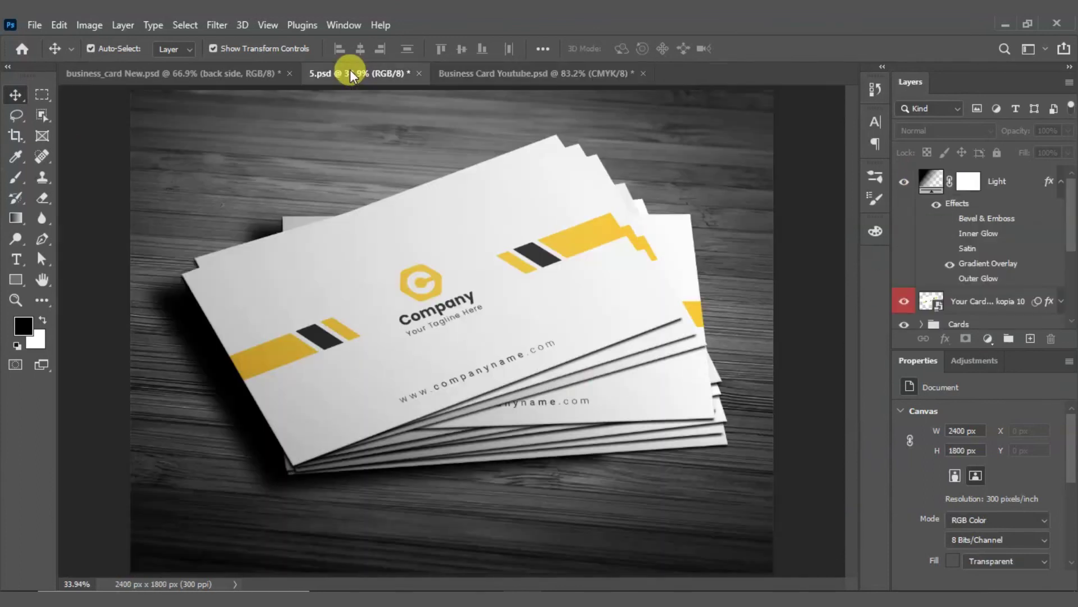
double_click(934, 301)
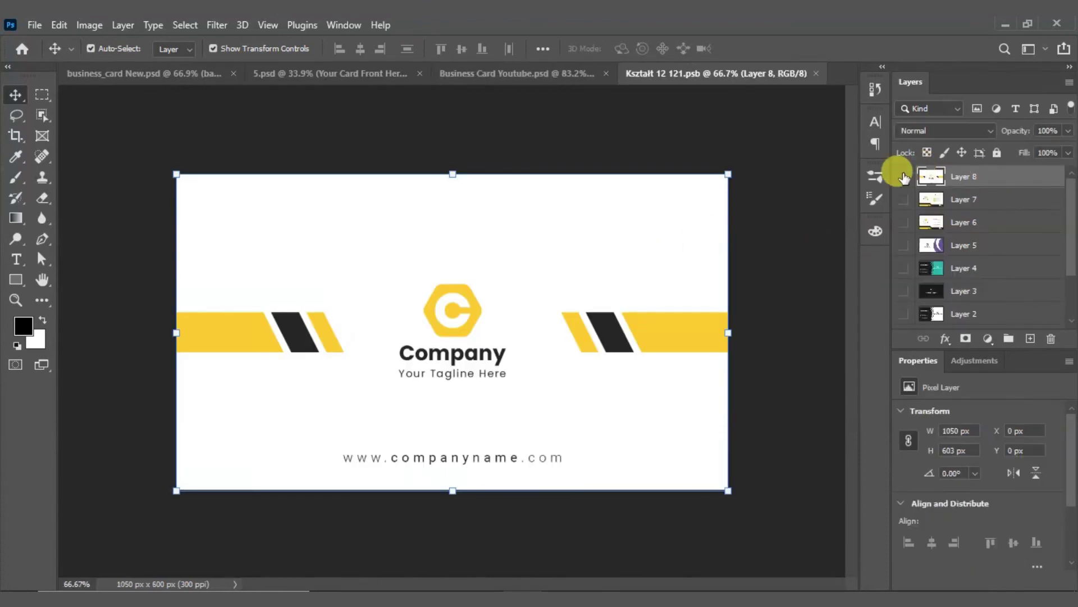
left_click(904, 177)
left_click(519, 76)
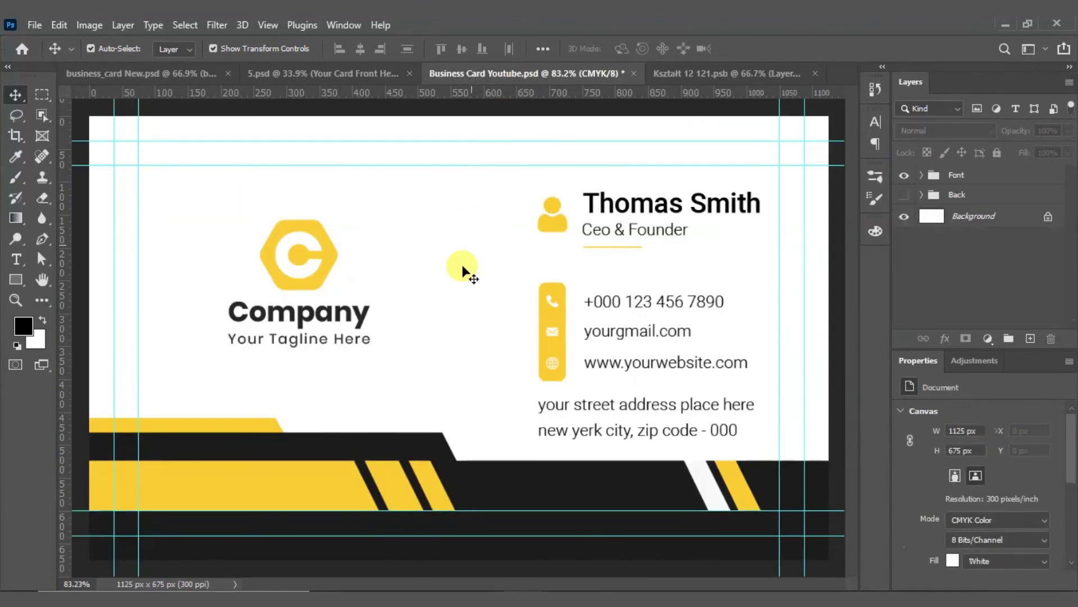
Step: Paste the card front from inside the guides into Kształt 12 121.psb and save it
left_click(42, 93)
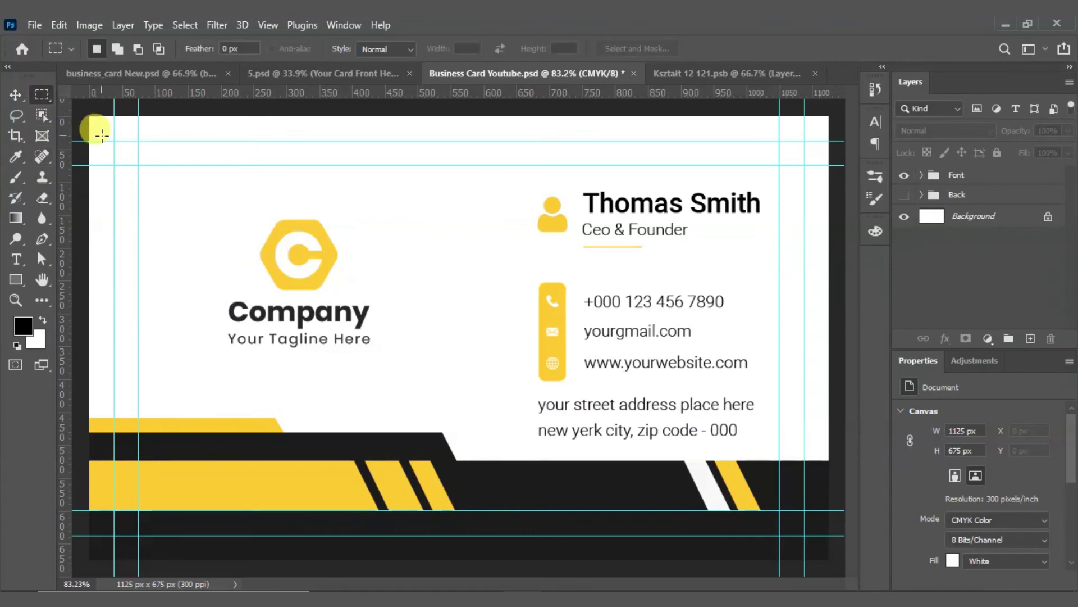
left_click_drag(114, 141, 805, 535)
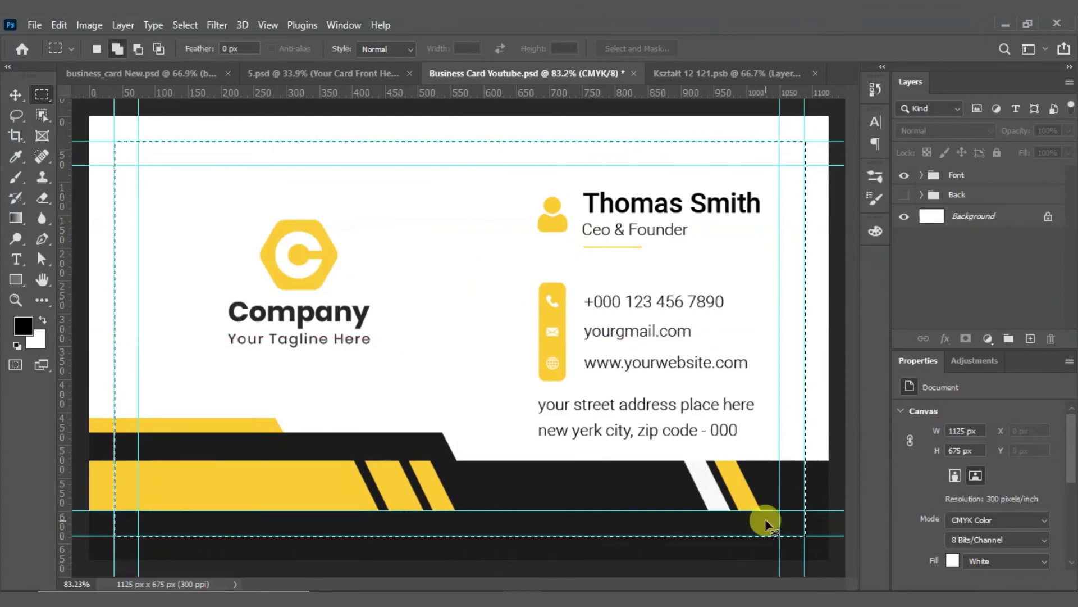
left_click(677, 74)
key("ctrl+v")
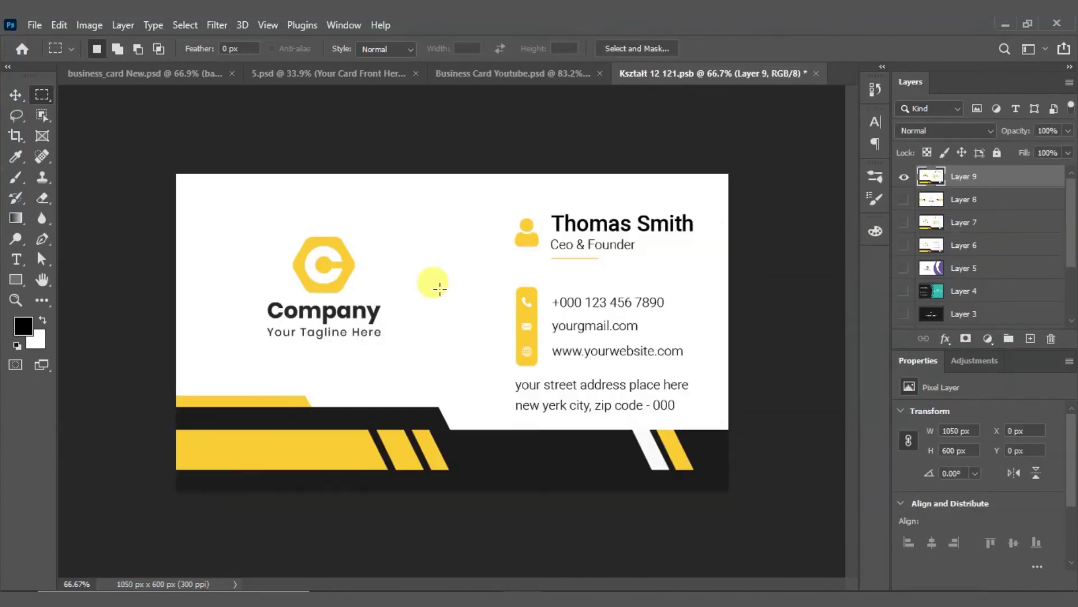
key("ctrl+s")
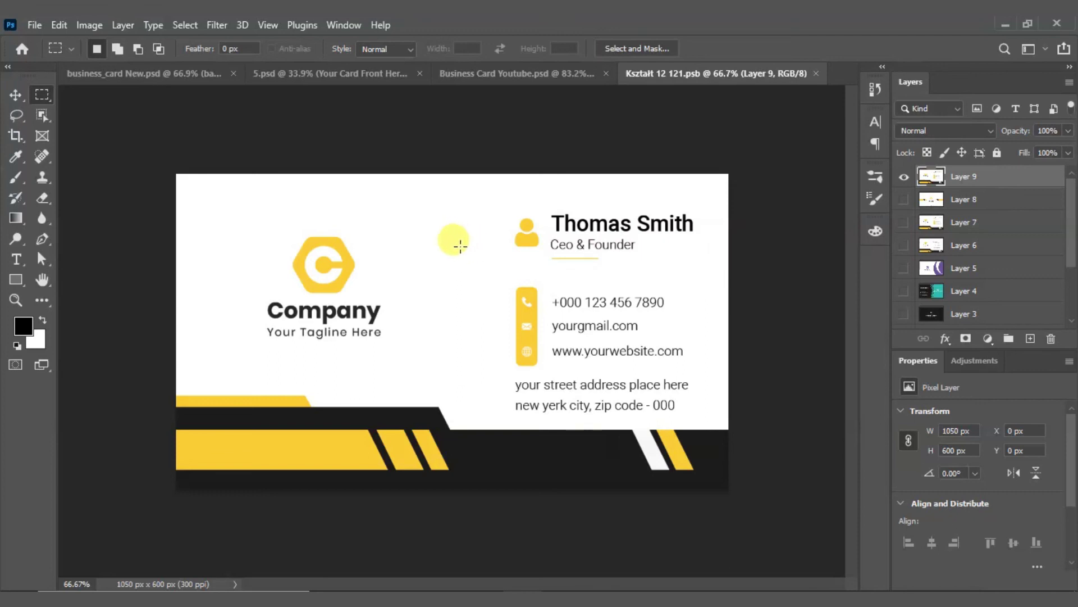
Step: Check the updated front card in the 5.psd mockup, then return to Business Card Youtube.psd
left_click(484, 78)
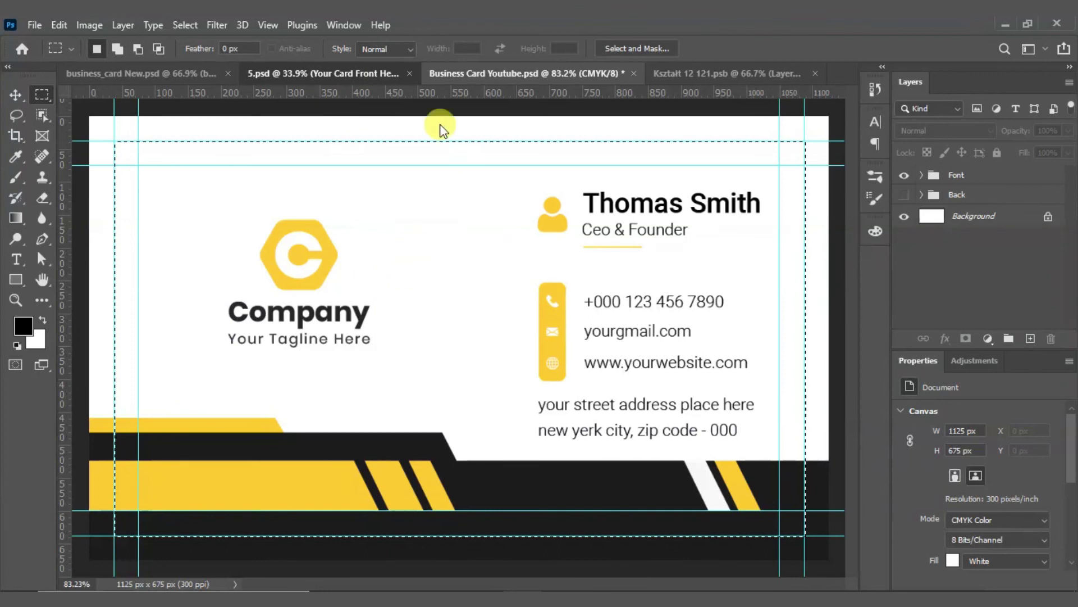
left_click(346, 75)
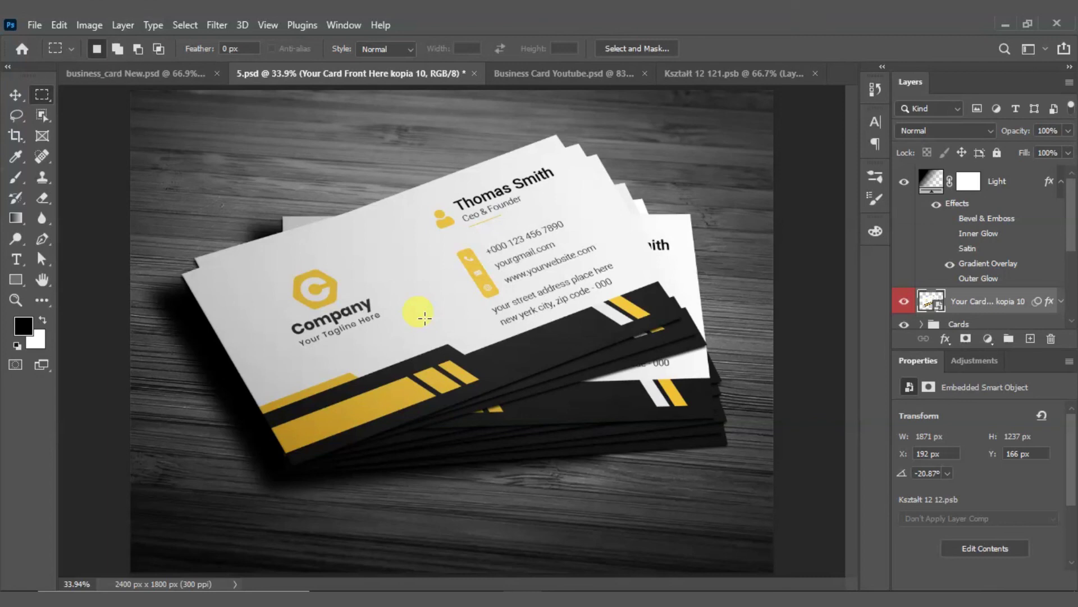
left_click(583, 70)
Step: Swap to the Back group design and paste it into Kształt 12 121.psb as Layer 10 with Layer 9 hidden, then save
left_click(904, 175)
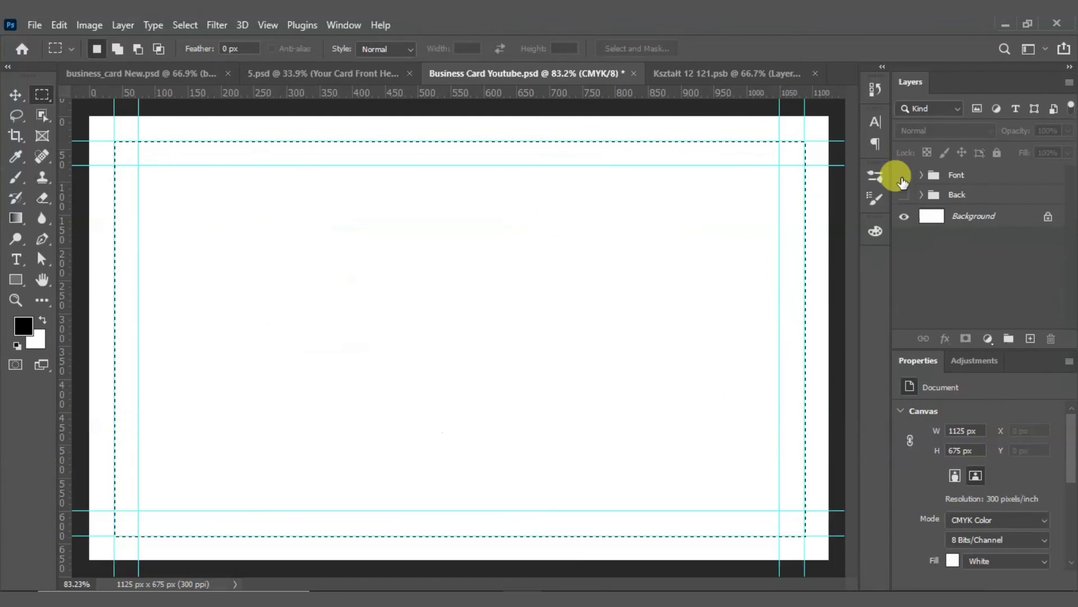
left_click(904, 195)
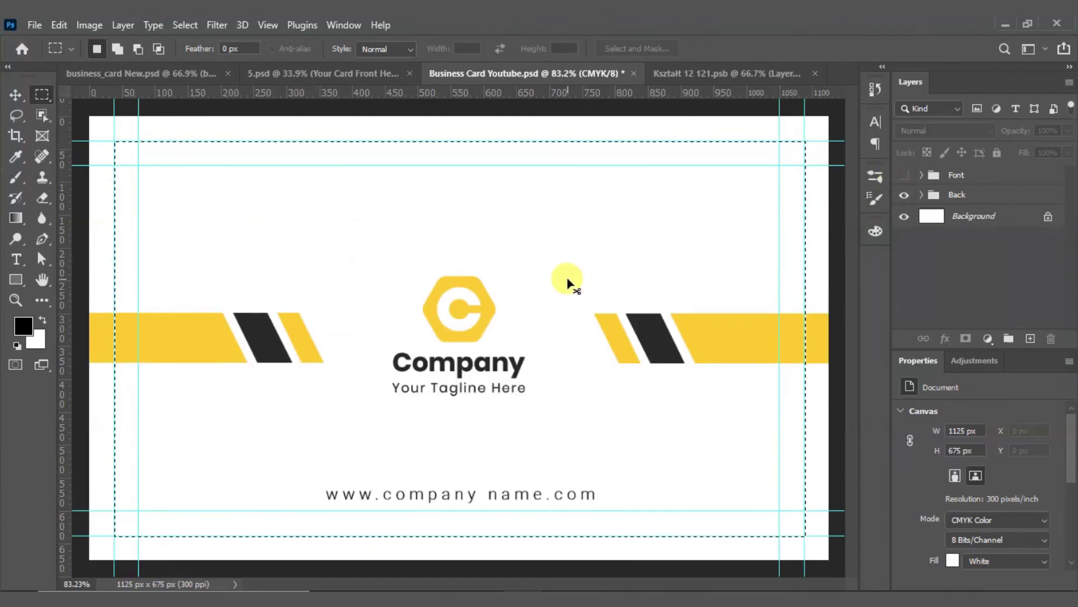
left_click(706, 70)
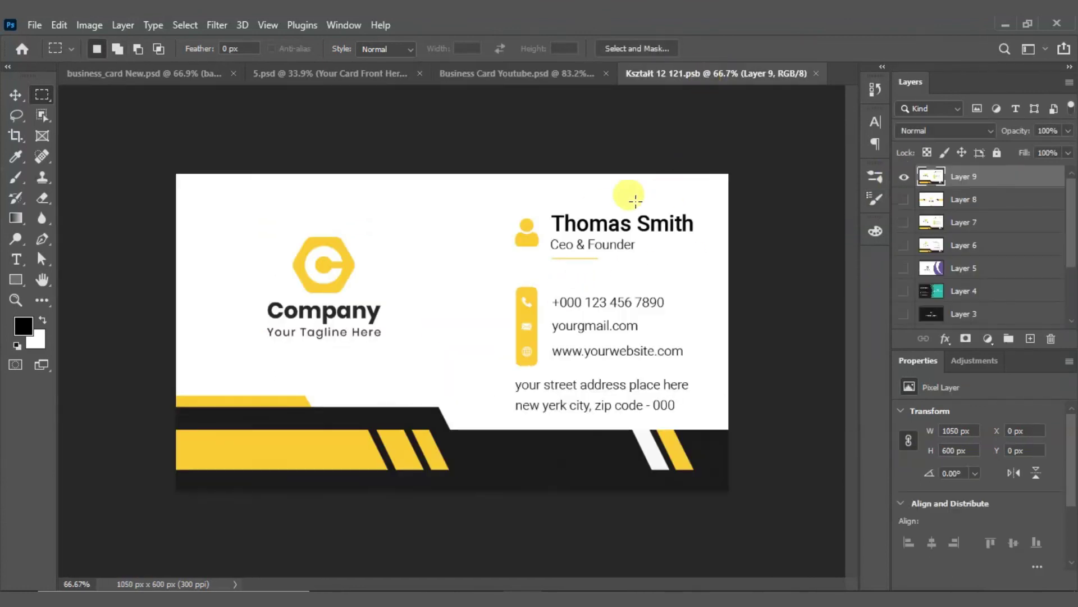
left_click(903, 176)
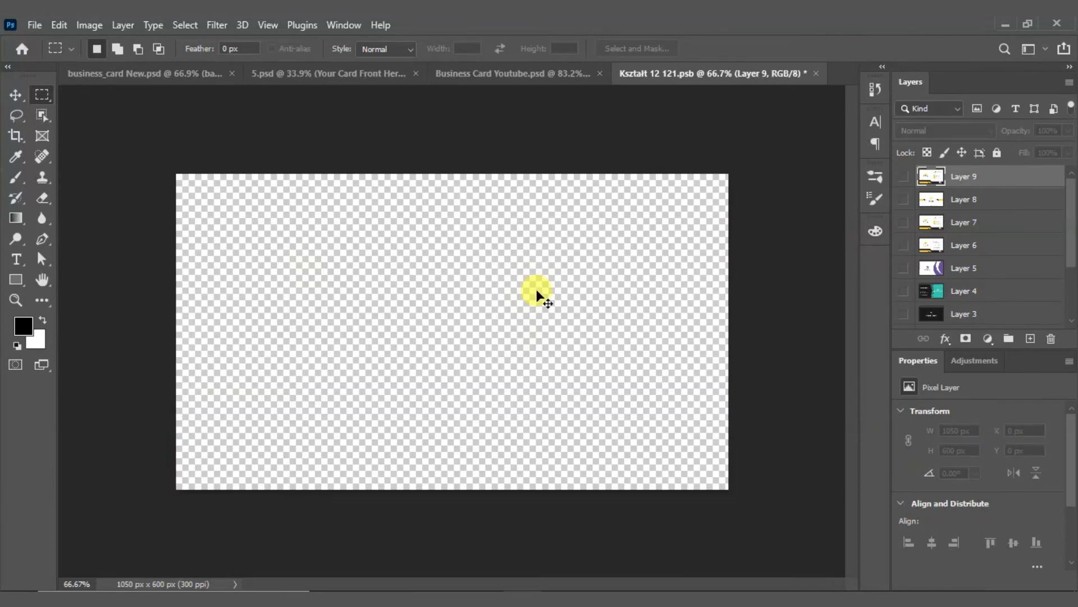
key("ctrl+v")
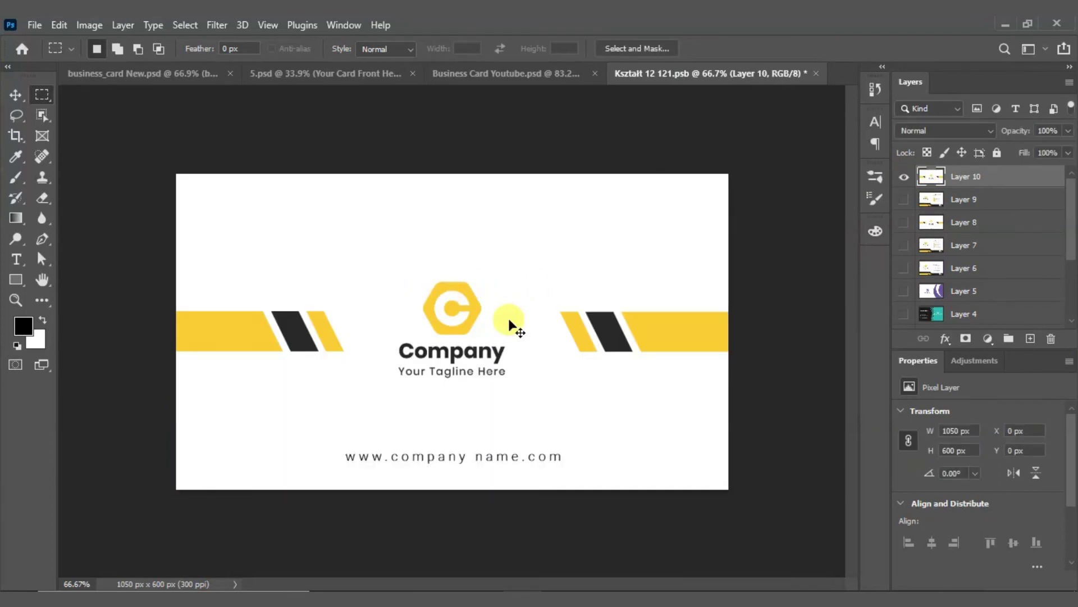
key("ctrl+s")
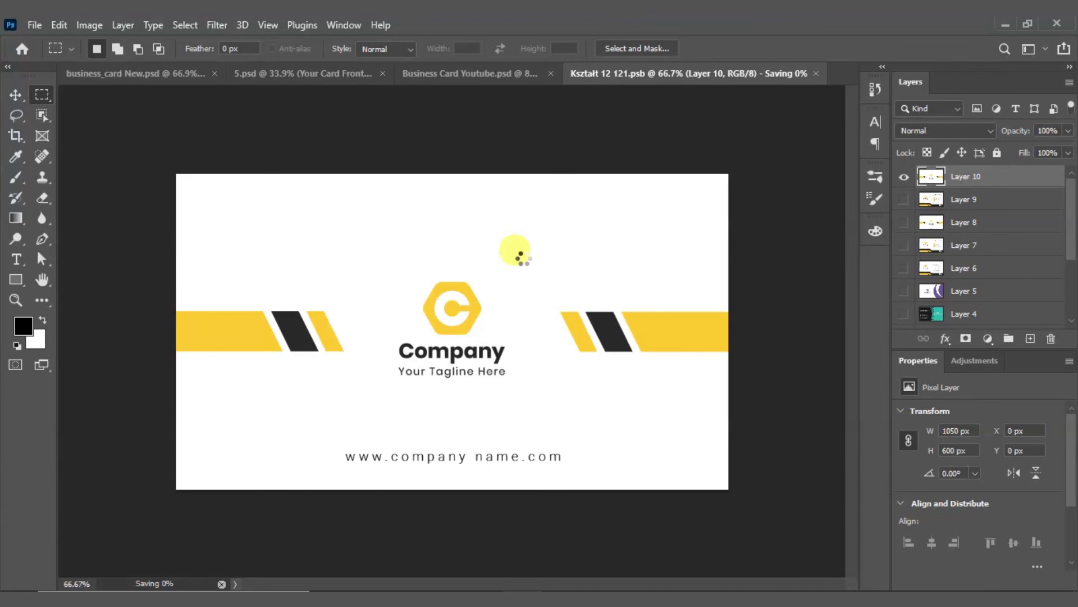